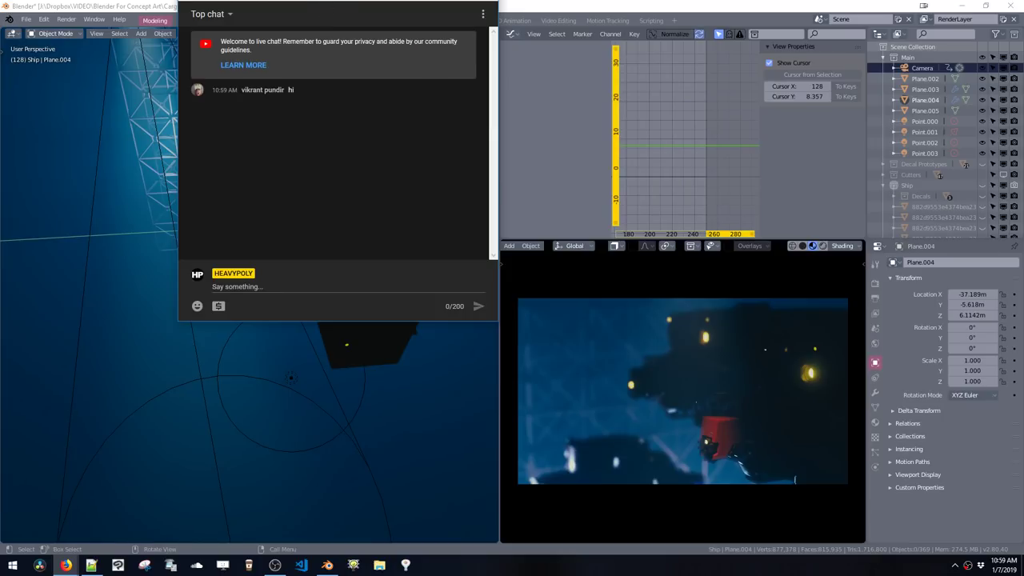
Step: Place the live chat window beside Blender and narrow it to a slim column so Blender gets most of the screen
{"action": "left_click_drag", "start_coordinate": [332, 1], "coordinate": [857, 5]}
{"action": "double_click", "coordinate": [857, 5]}
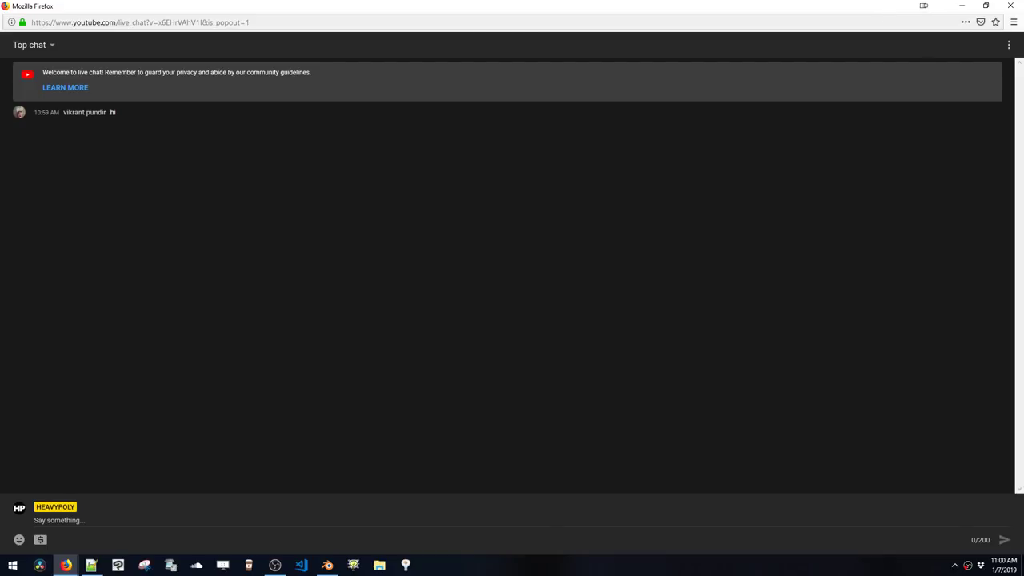
{"action": "key", "text": "super+Right"}
{"action": "left_click", "coordinate": [407, 214]}
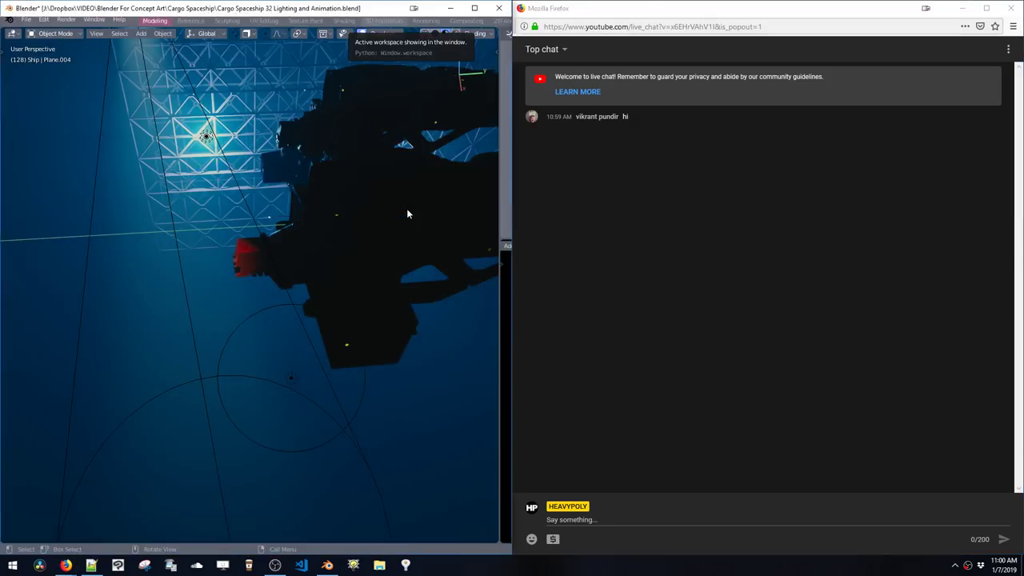
{"action": "left_click_drag", "start_coordinate": [512, 212], "coordinate": [899, 235]}
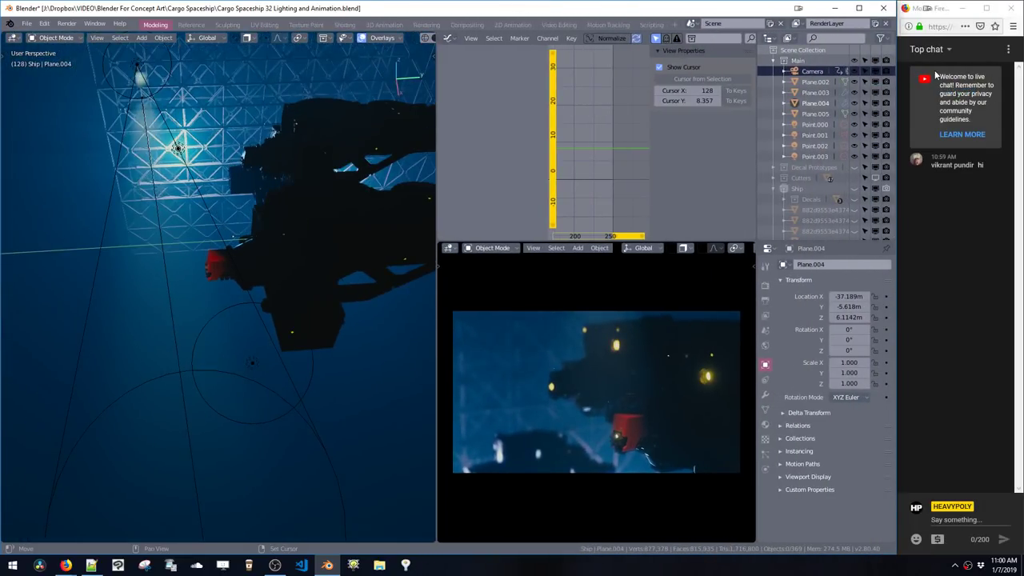
{"action": "mouse_move", "coordinate": [950, 93]}
{"action": "left_mouse_down"}
{"action": "mouse_move", "coordinate": [951, 120]}
{"action": "mouse_move", "coordinate": [964, 123]}
{"action": "mouse_move", "coordinate": [949, 110]}
{"action": "mouse_move", "coordinate": [949, 77]}
{"action": "left_mouse_up"}
{"action": "left_click", "coordinate": [968, 136]}
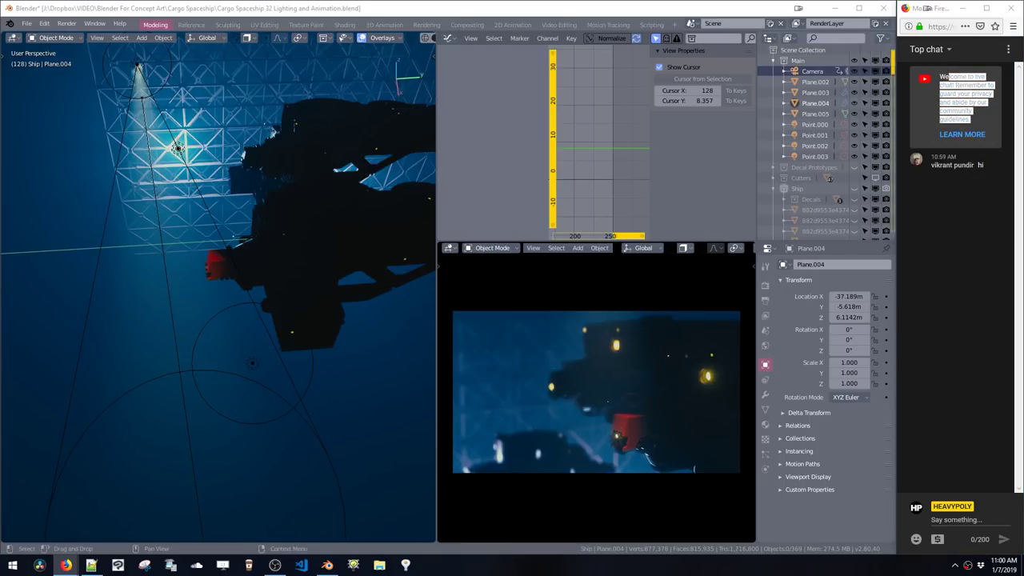
{"action": "left_click", "coordinate": [973, 112]}
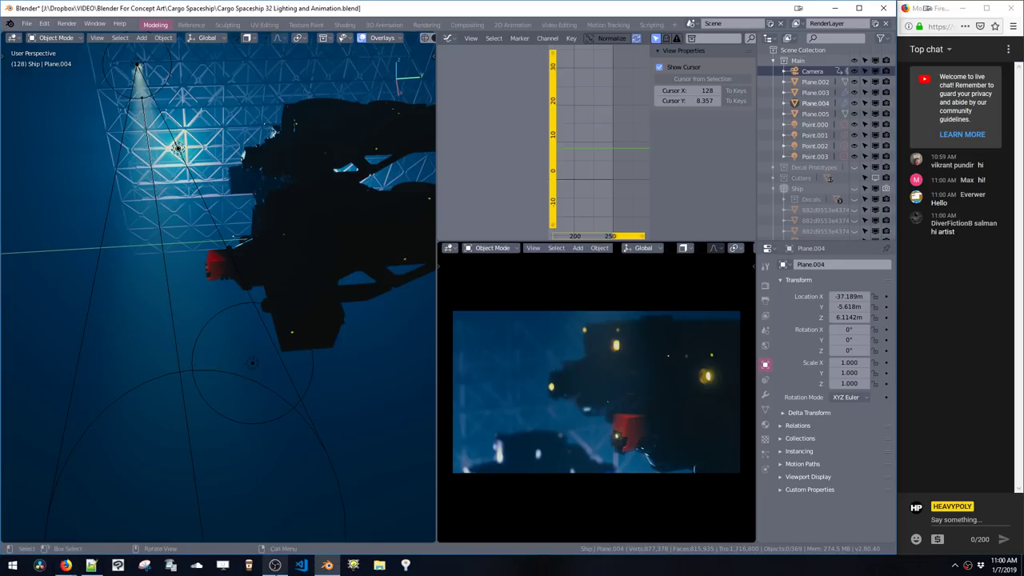
Step: Start the animation playback and enlarge the camera preview by shrinking the graph editor above it
{"action": "mouse_move", "coordinate": [275, 565]}
{"action": "middle_click_drag", "start_coordinate": [231, 267], "coordinate": [269, 268]}
{"action": "key", "text": "space"}
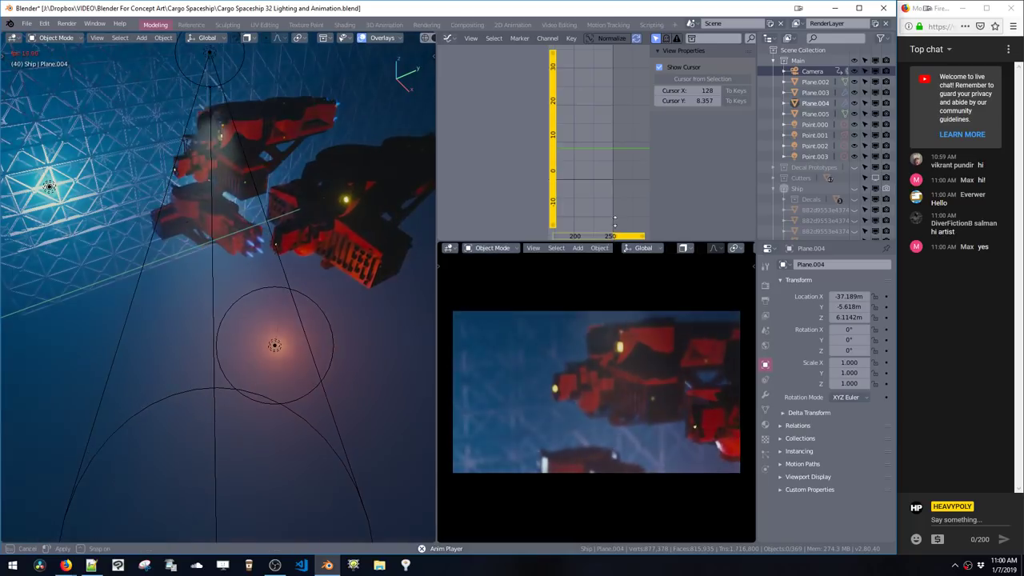
{"action": "left_click_drag", "start_coordinate": [615, 237], "coordinate": [629, 124]}
{"action": "middle_click_drag", "start_coordinate": [312, 146], "coordinate": [229, 143]}
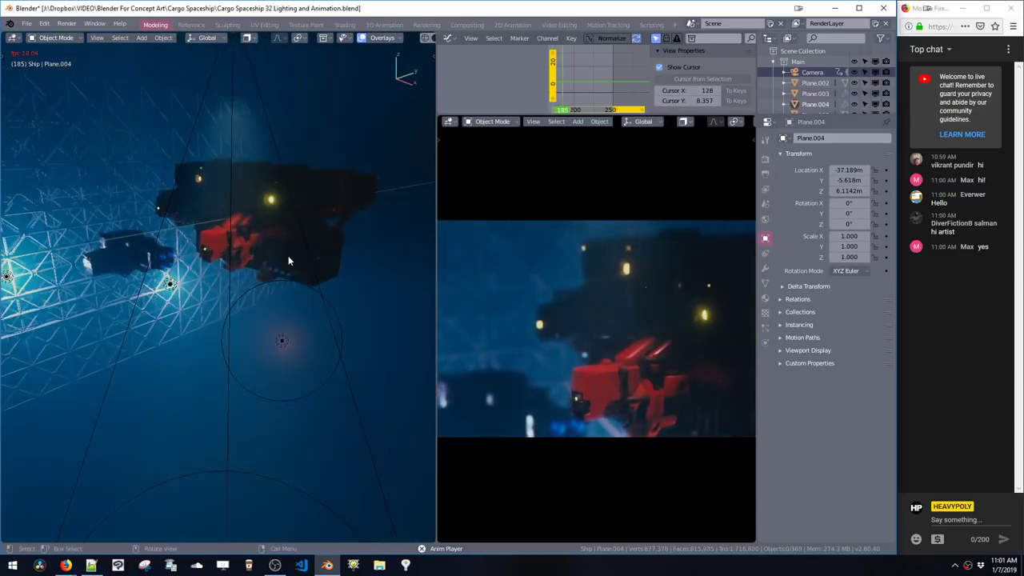
Step: Select the foreground ship and review the animation from another angle
{"action": "left_click", "coordinate": [286, 251]}
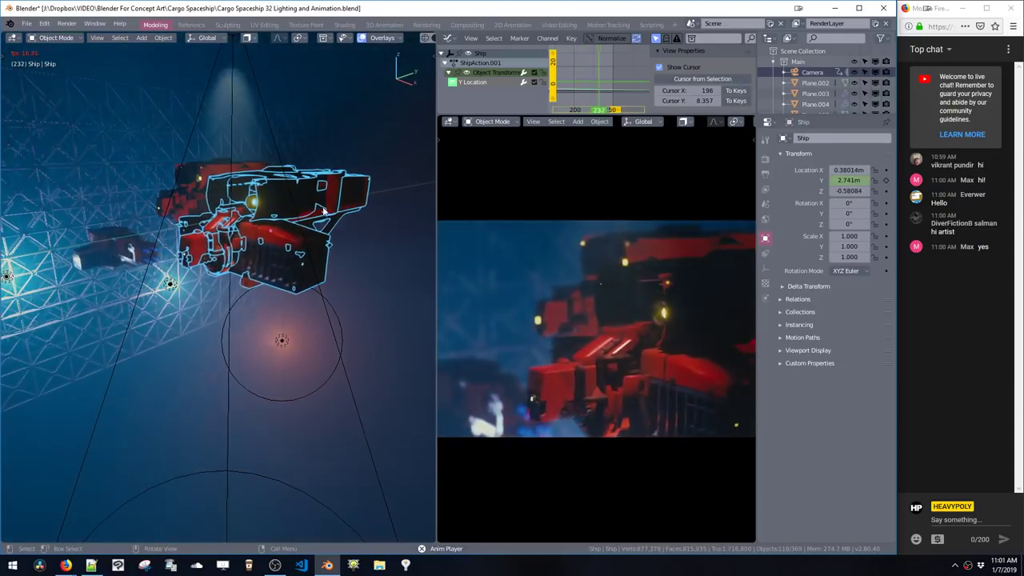
{"action": "key", "text": "space"}
{"action": "middle_click_drag", "start_coordinate": [312, 233], "coordinate": [288, 217]}
{"action": "key", "text": "space"}
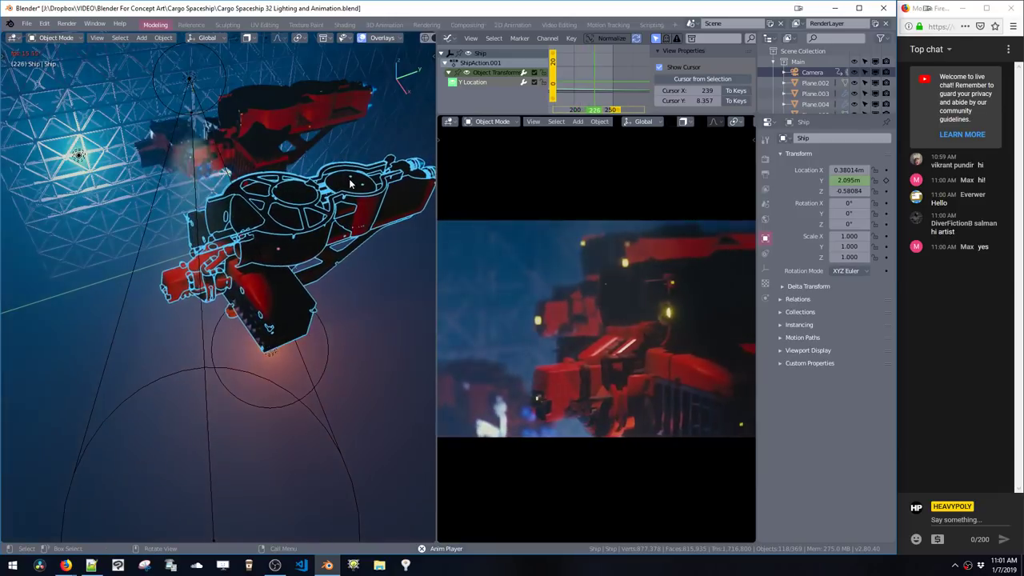
{"action": "key", "text": "space"}
Step: Select the point light Point.002 in front of the lattice wall and move it along global Z to about 0.07 m
{"action": "middle_click_drag", "start_coordinate": [338, 197], "coordinate": [319, 216]}
{"action": "scroll", "coordinate": [330, 200], "scroll_direction": "down", "scroll_amount": 3}
{"action": "key", "text": "a"}
{"action": "key", "text": "alt+a"}
{"action": "middle_click_drag", "start_coordinate": [221, 203], "coordinate": [130, 257], "text": "shift"}
{"action": "left_click", "coordinate": [114, 289]}
{"action": "key", "text": "g"}
{"action": "key", "text": "z"}
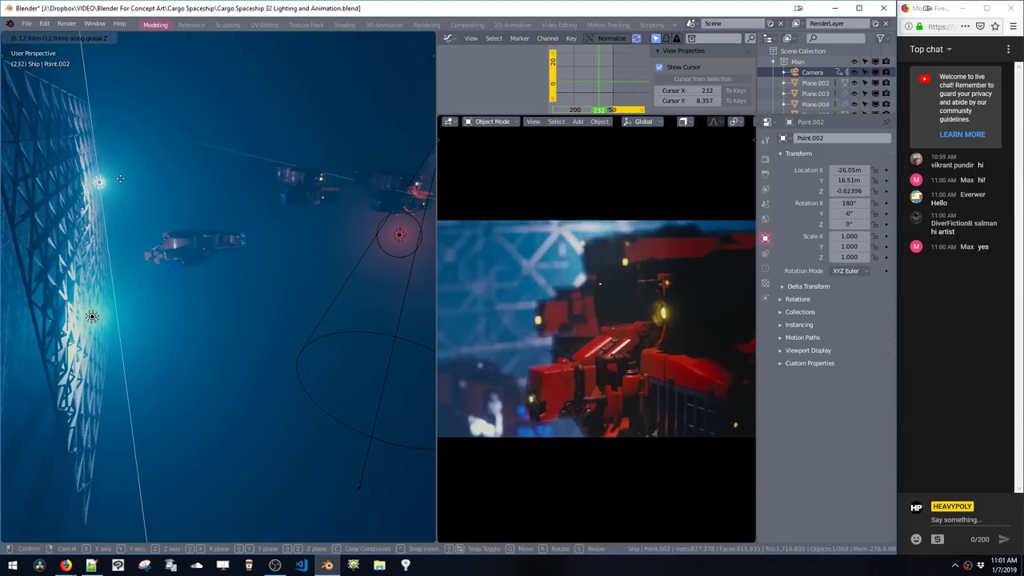
{"action": "left_click", "coordinate": [158, 194]}
{"action": "middle_click_drag", "start_coordinate": [158, 193], "coordinate": [136, 204]}
{"action": "key", "text": "g"}
{"action": "key", "text": "z"}
{"action": "left_click", "coordinate": [133, 205]}
Step: Try an energy of 20 on the Point.002 light
{"action": "key", "text": "ctrl+v"}
{"action": "left_click_drag", "start_coordinate": [288, 290], "coordinate": [95, 271]}
{"action": "left_click", "coordinate": [246, 283]}
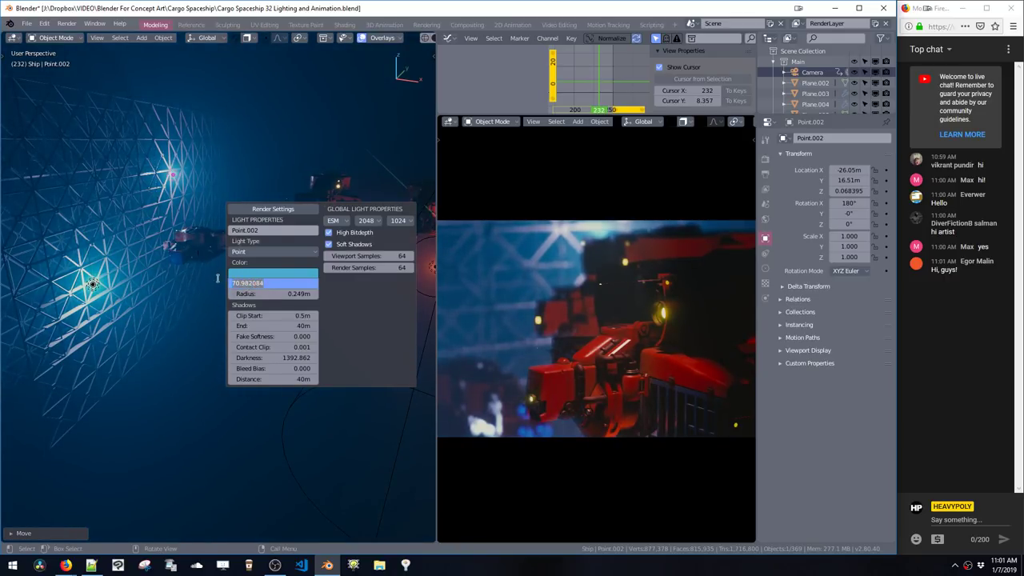
{"action": "type", "text": "20"}
{"action": "key", "text": "Return"}
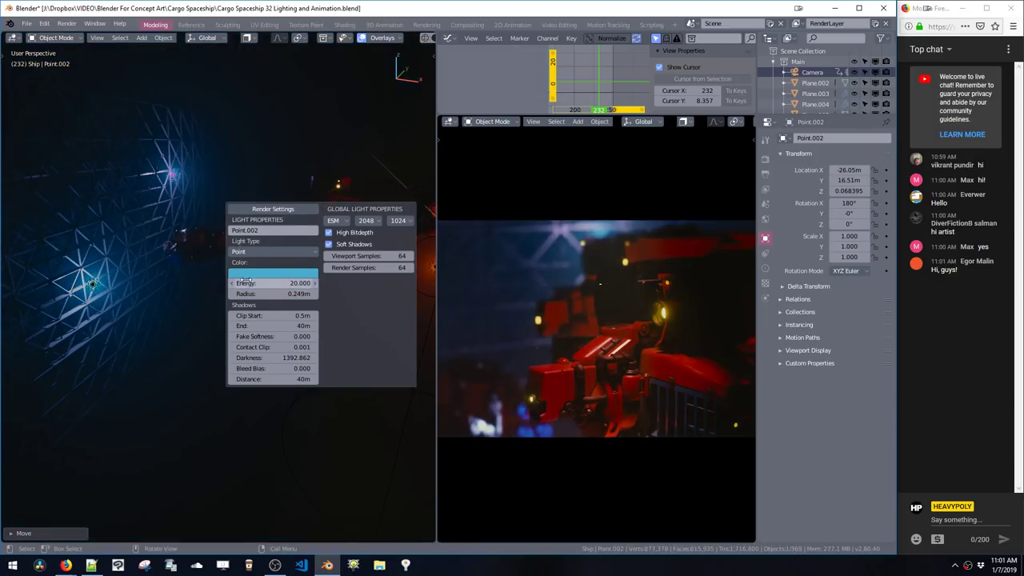
Step: Set the Point.002 light's energy to 70
{"action": "left_click", "coordinate": [247, 286]}
{"action": "type", "text": "70"}
{"action": "key", "text": "Return"}
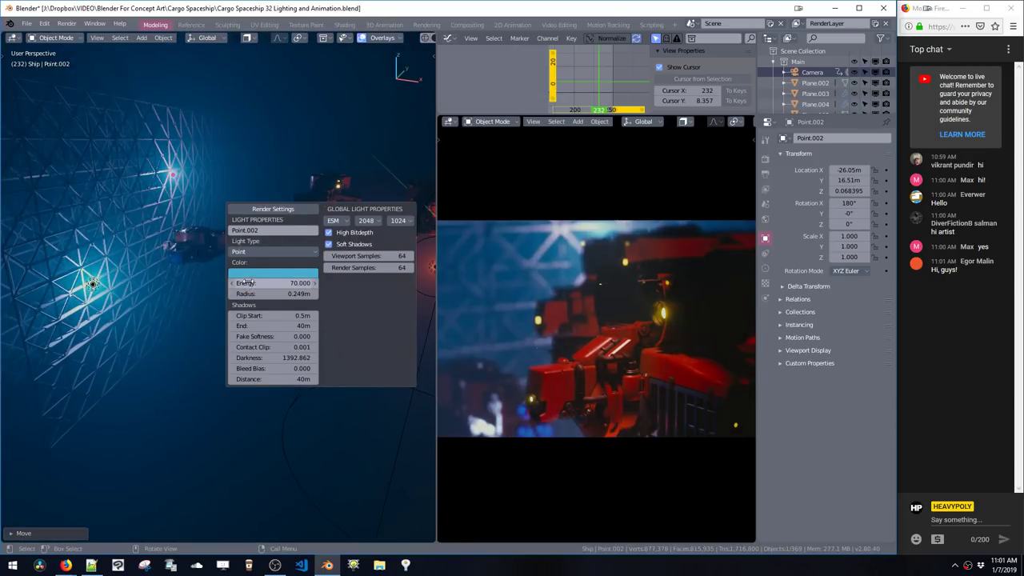
Step: Change the Point.002 light's color to teal green, about R 0.018, G 1.000, B 0.313
{"action": "key", "text": "ctrl+l"}
{"action": "left_click", "coordinate": [292, 240]}
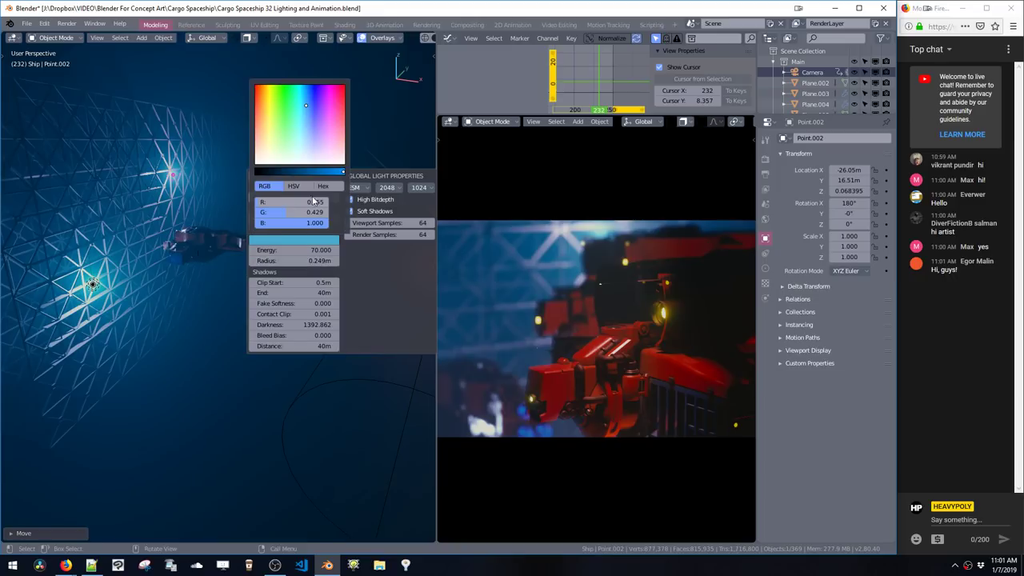
{"action": "left_click", "coordinate": [326, 103]}
{"action": "left_click_drag", "start_coordinate": [326, 102], "coordinate": [292, 95]}
Step: Duplicate the teal light and place the copy near the ships at about X -8.06, Y 0.71, Z -3.52 m
{"action": "key", "text": "shift+d"}
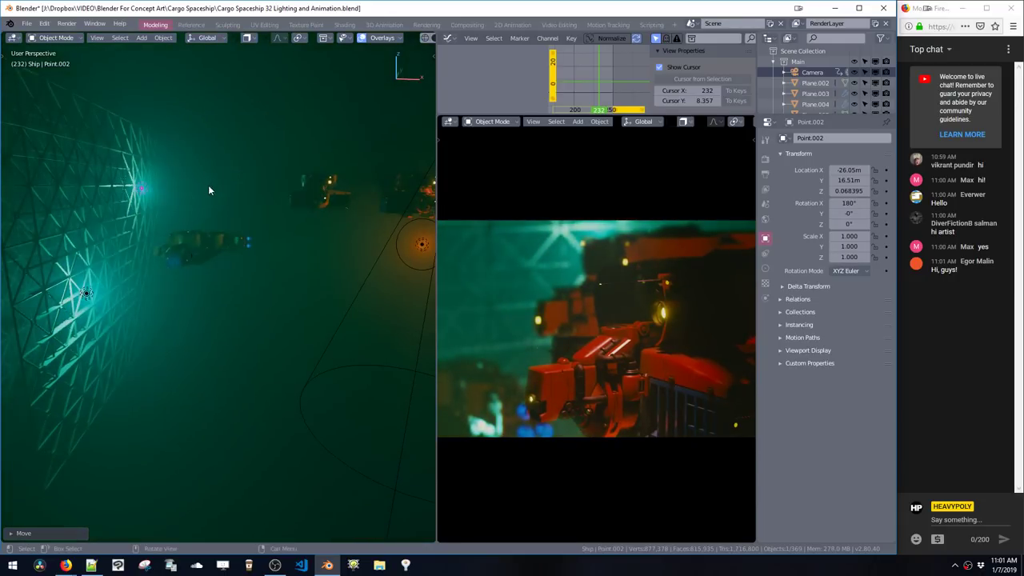
{"action": "left_click", "coordinate": [375, 252]}
{"action": "middle_click_drag", "start_coordinate": [375, 252], "coordinate": [268, 302]}
{"action": "key", "text": "g"}
{"action": "left_click", "coordinate": [53, 239]}
Step: Change the duplicated light's color to a saturated yellow-orange
{"action": "key", "text": "shift+v"}
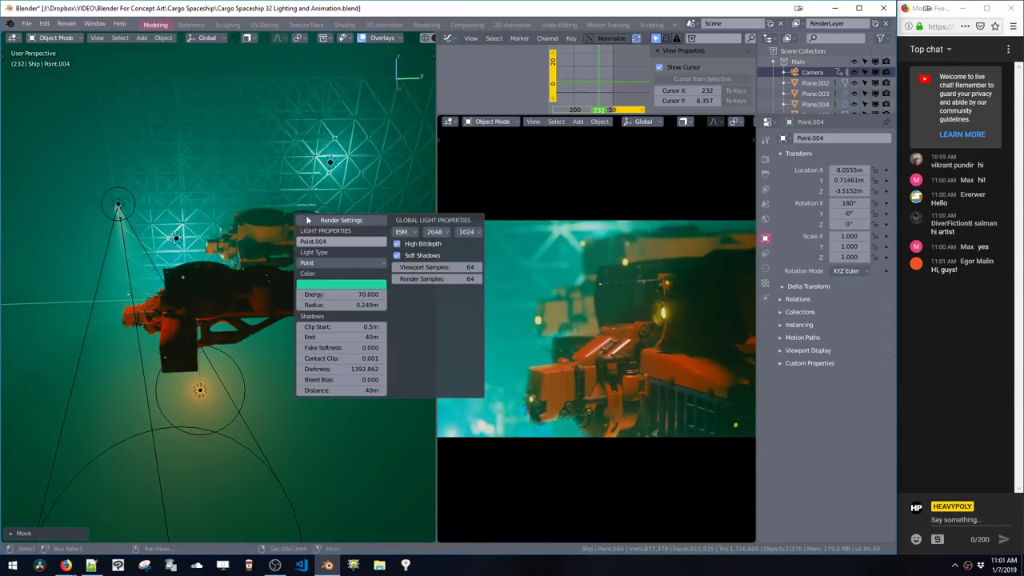
{"action": "left_click", "coordinate": [334, 286]}
{"action": "left_click", "coordinate": [326, 286]}
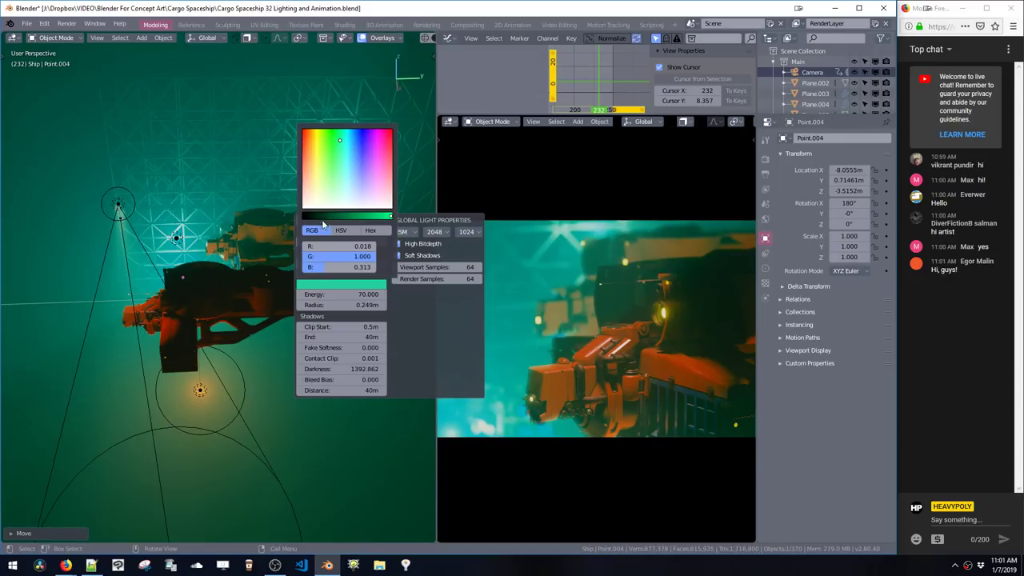
{"action": "left_click", "coordinate": [318, 139]}
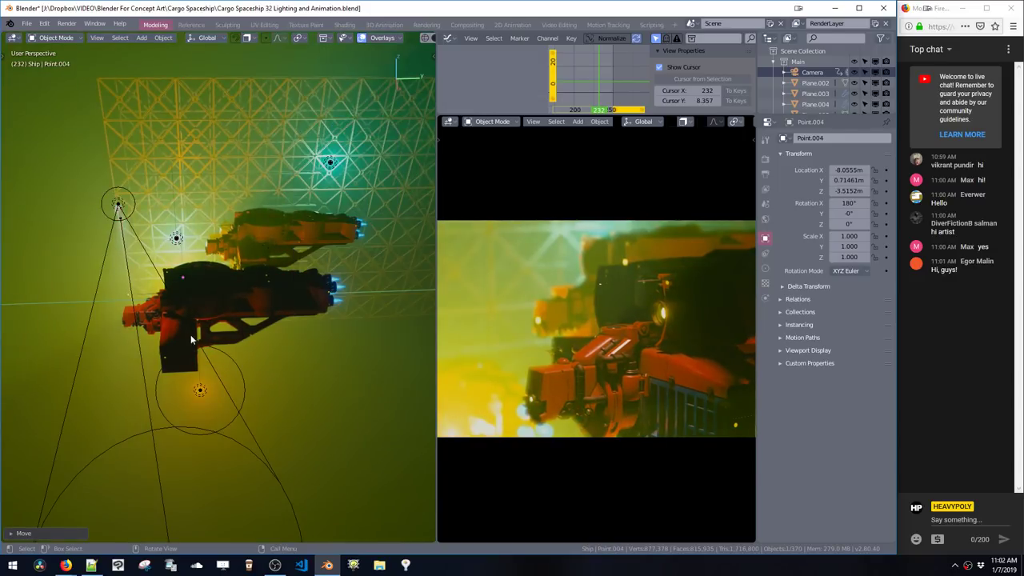
Step: Move the yellow light below the ships' noses to about X -8.34, Y 0.88, Z -8.72 m
{"action": "middle_click_drag", "start_coordinate": [199, 337], "coordinate": [194, 366]}
{"action": "key", "text": "g"}
{"action": "left_click", "coordinate": [232, 350]}
{"action": "key", "text": "g"}
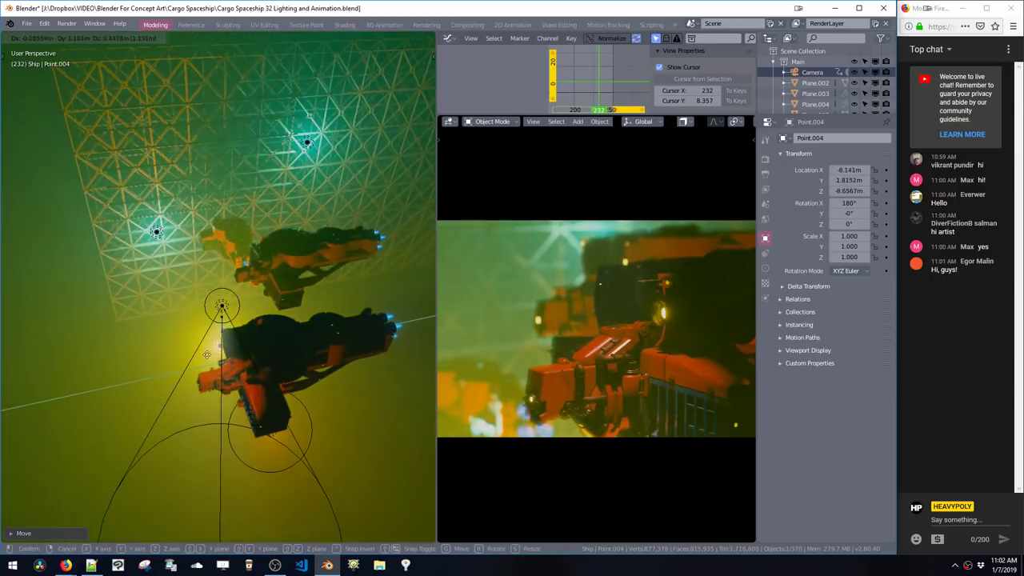
{"action": "left_click", "coordinate": [205, 343]}
Step: Play the animation to review the yellow and teal lighting on the ships
{"action": "middle_click_drag", "start_coordinate": [227, 433], "coordinate": [242, 356], "text": "ctrl"}
{"action": "key", "text": "space"}
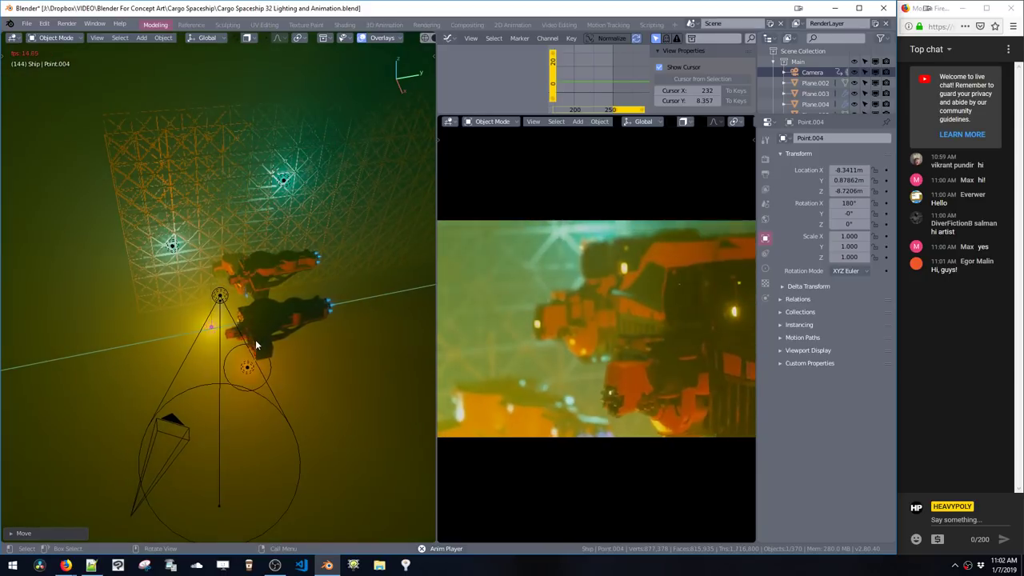
{"action": "key", "text": "space"}
Step: Select the flashing orange light Point.000 below the ships and move it to about X 2.09, Y 0.48, Z -4.46 m
{"action": "left_click", "coordinate": [246, 369]}
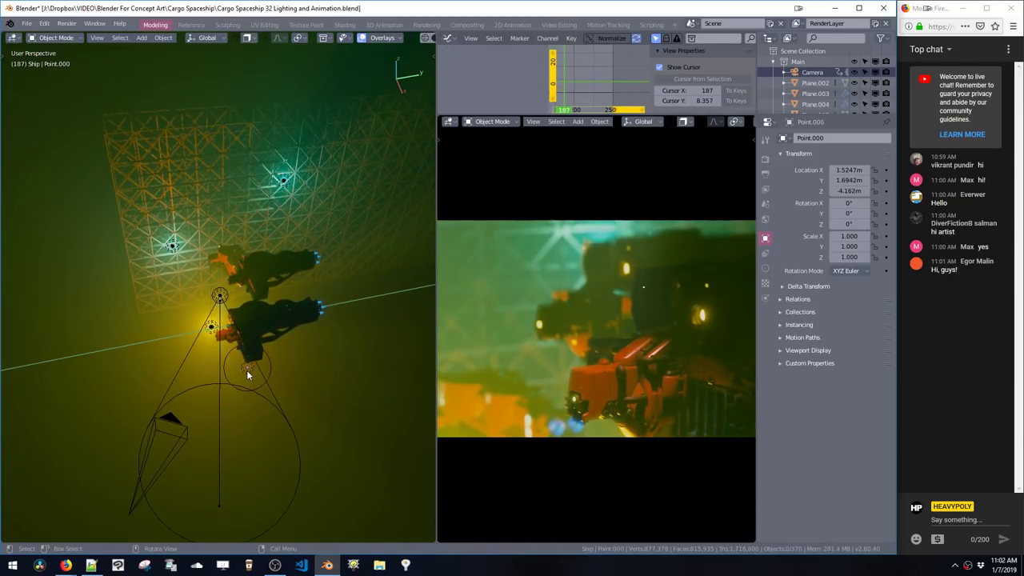
{"action": "middle_click_drag", "start_coordinate": [247, 370], "coordinate": [198, 296]}
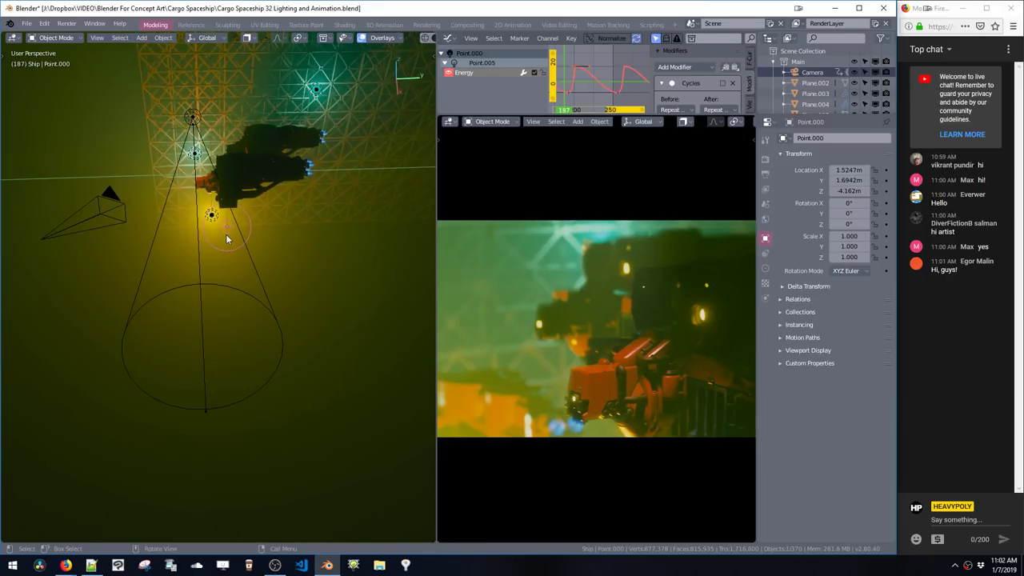
{"action": "key", "text": "g"}
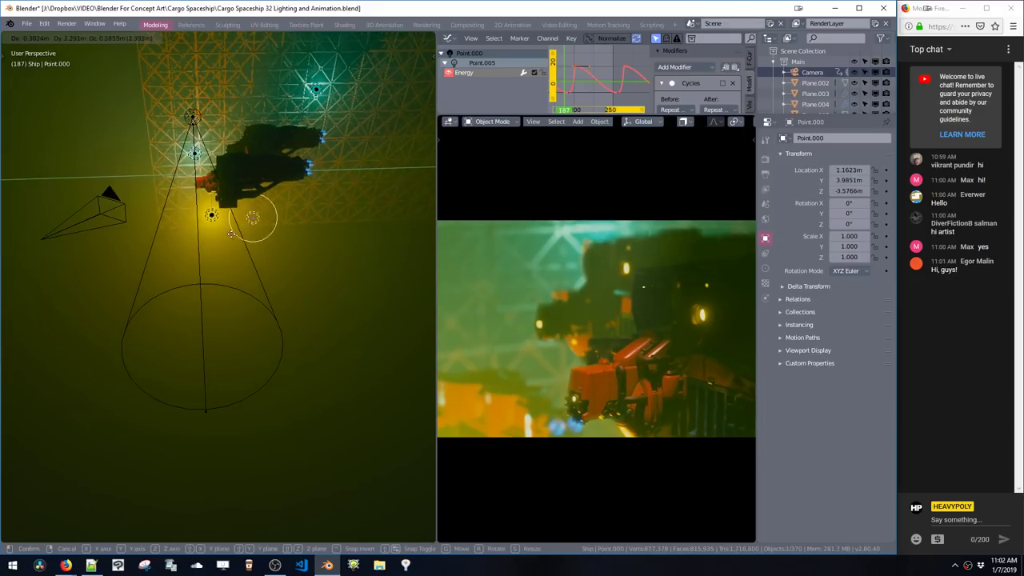
{"action": "left_click", "coordinate": [233, 221]}
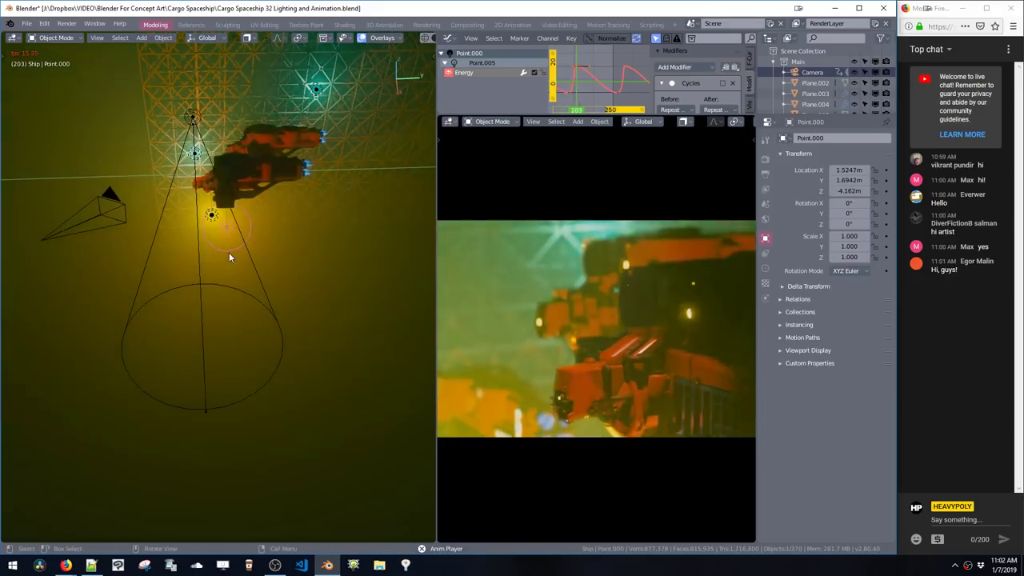
{"action": "key", "text": "g"}
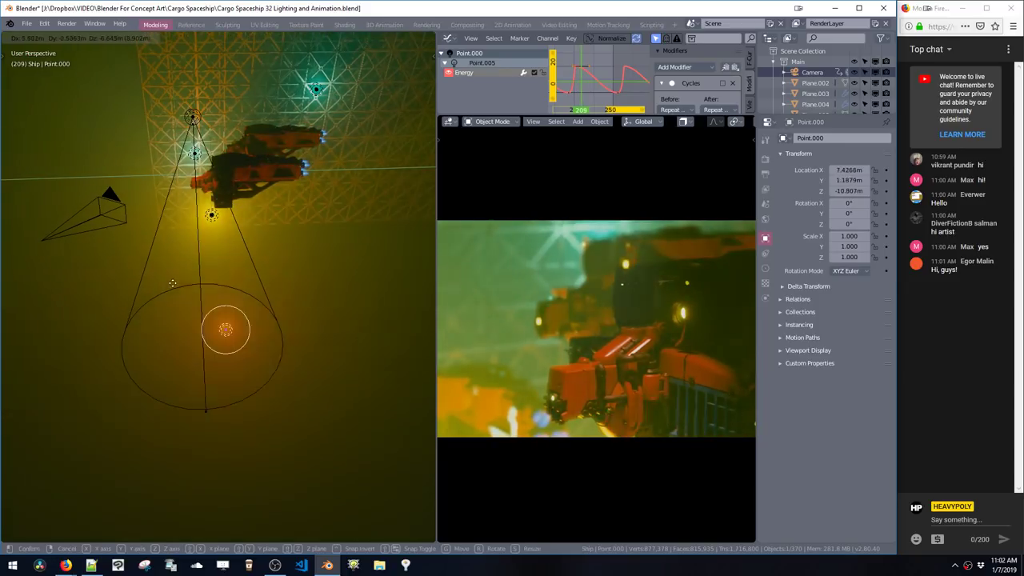
{"action": "left_click", "coordinate": [229, 231]}
{"action": "mouse_move", "coordinate": [229, 231]}
{"action": "middle_mouse_down"}
{"action": "mouse_move", "coordinate": [320, 248]}
{"action": "mouse_move", "coordinate": [326, 260]}
{"action": "mouse_move", "coordinate": [276, 254]}
{"action": "mouse_move", "coordinate": [246, 237]}
{"action": "middle_mouse_up"}
{"action": "key", "text": "g"}
{"action": "left_click", "coordinate": [324, 261]}
{"action": "key", "text": "g"}
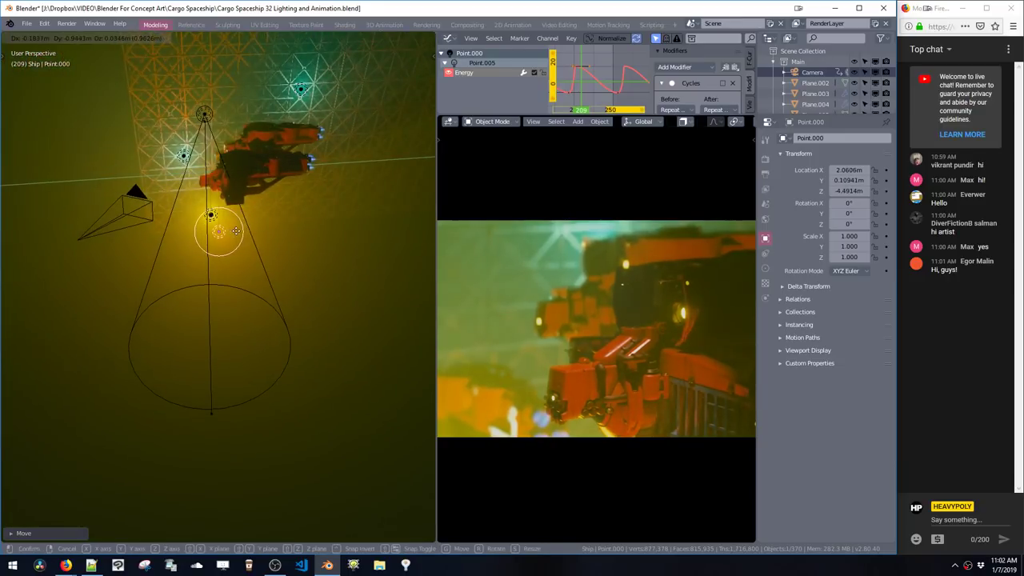
{"action": "left_click", "coordinate": [277, 184]}
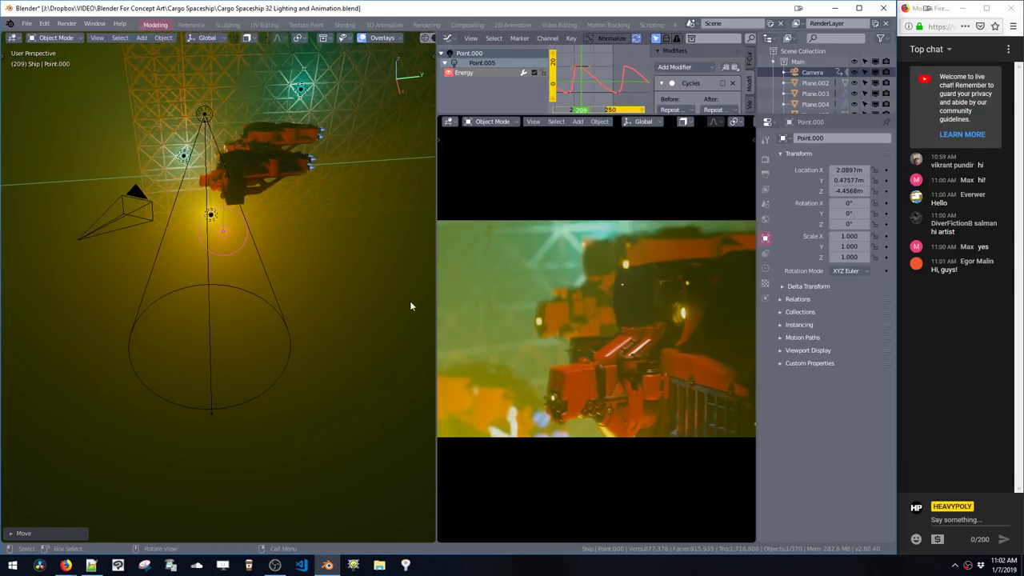
Step: Change the flashing Point.000 light's color to blue
{"action": "key", "text": "v"}
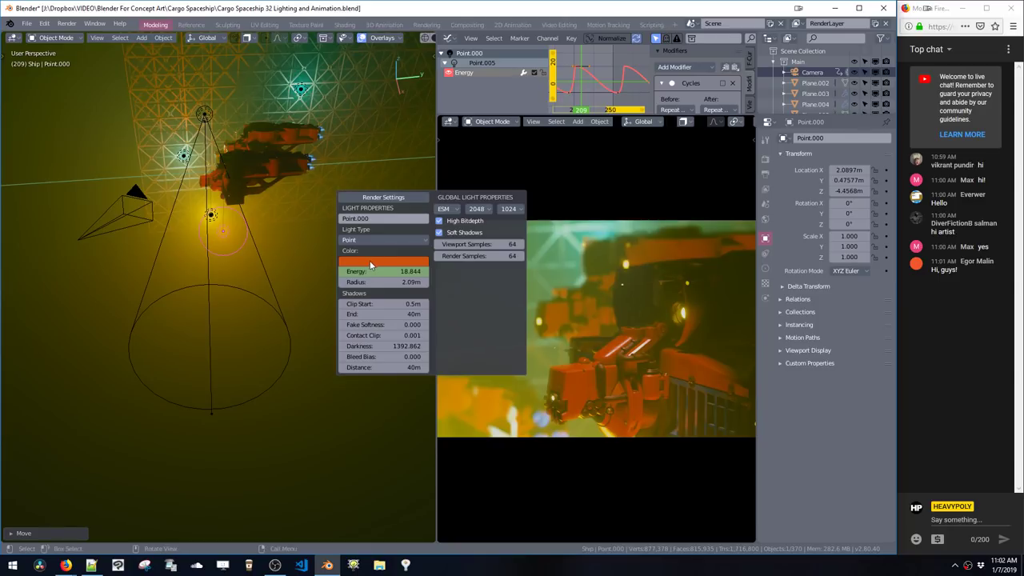
{"action": "left_click", "coordinate": [370, 261]}
{"action": "left_click", "coordinate": [389, 118]}
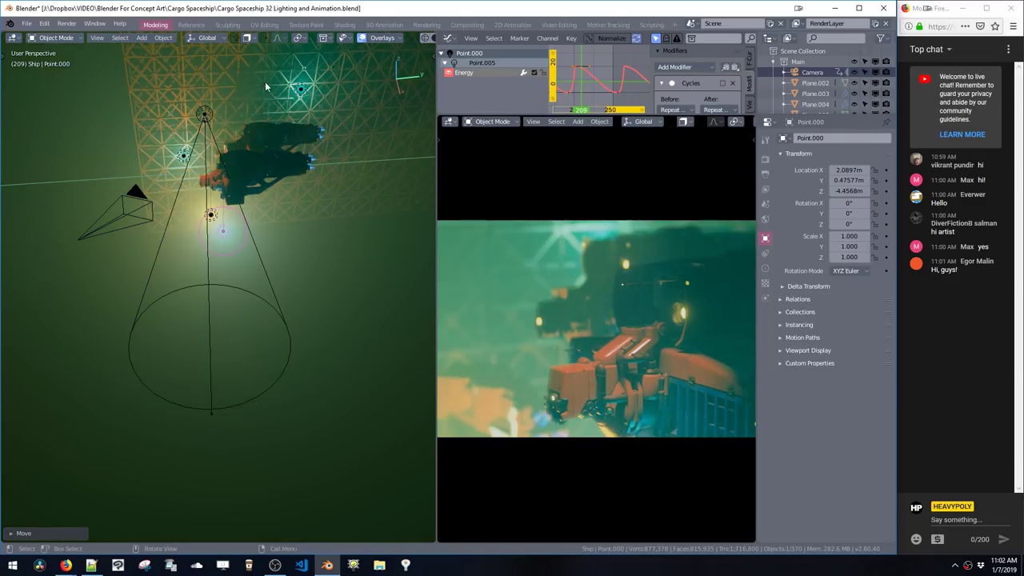
Step: Play and pause the animation at several frames to examine the new lighting in the camera preview
{"action": "key", "text": "space"}
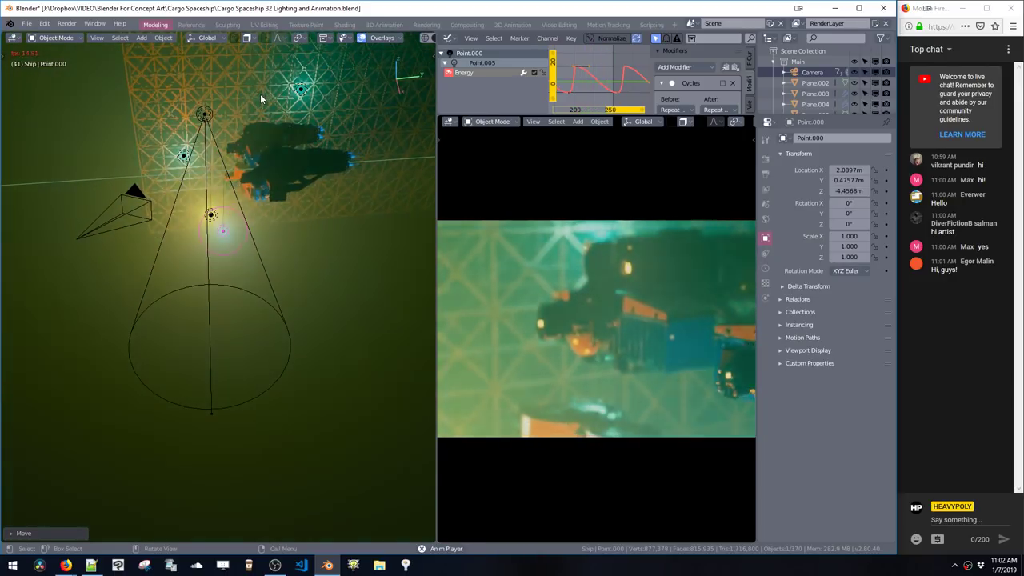
{"action": "key", "text": "space"}
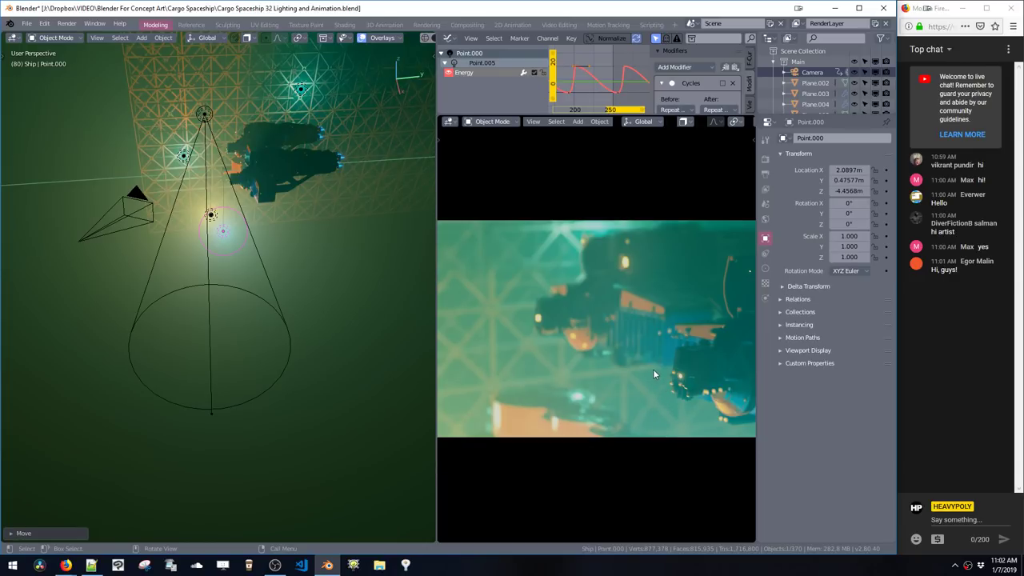
{"action": "key", "text": "space"}
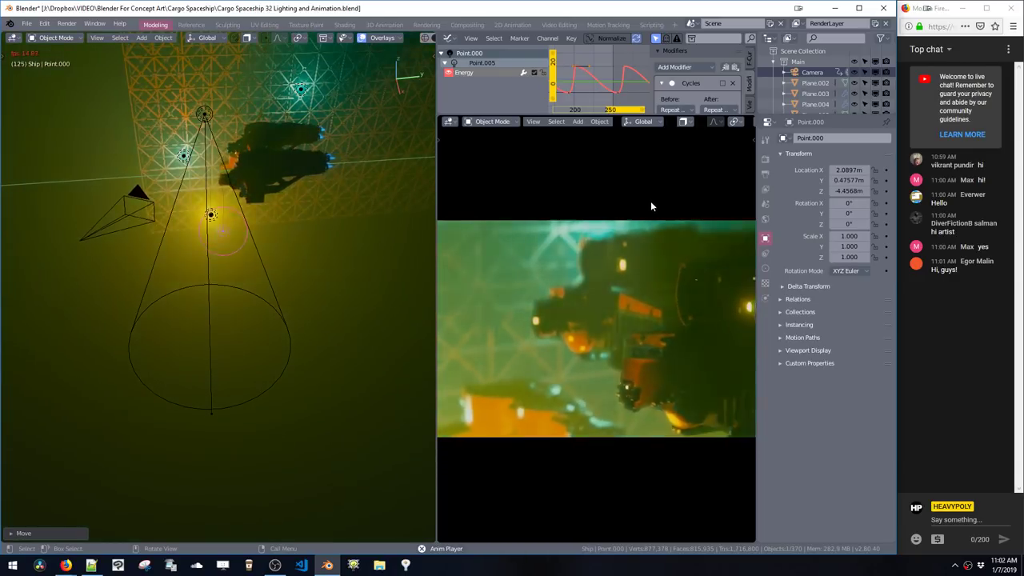
{"action": "key", "text": "space"}
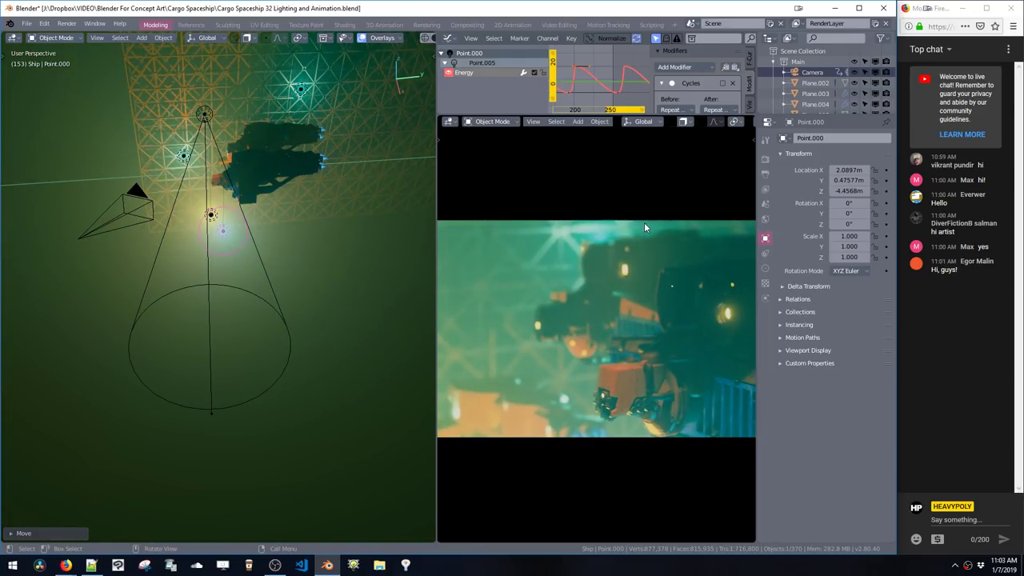
{"action": "key", "text": "space"}
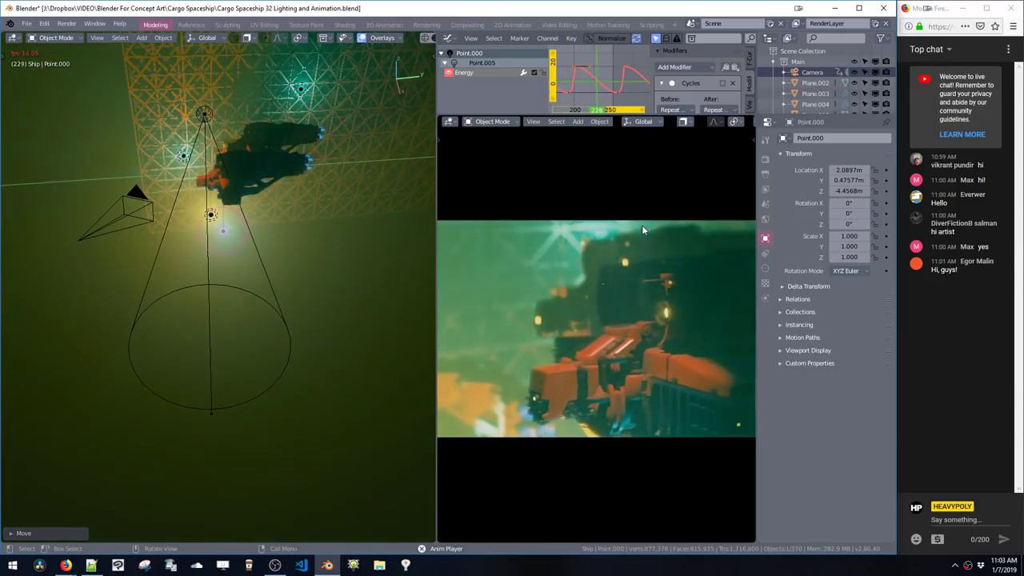
{"action": "key", "text": "space"}
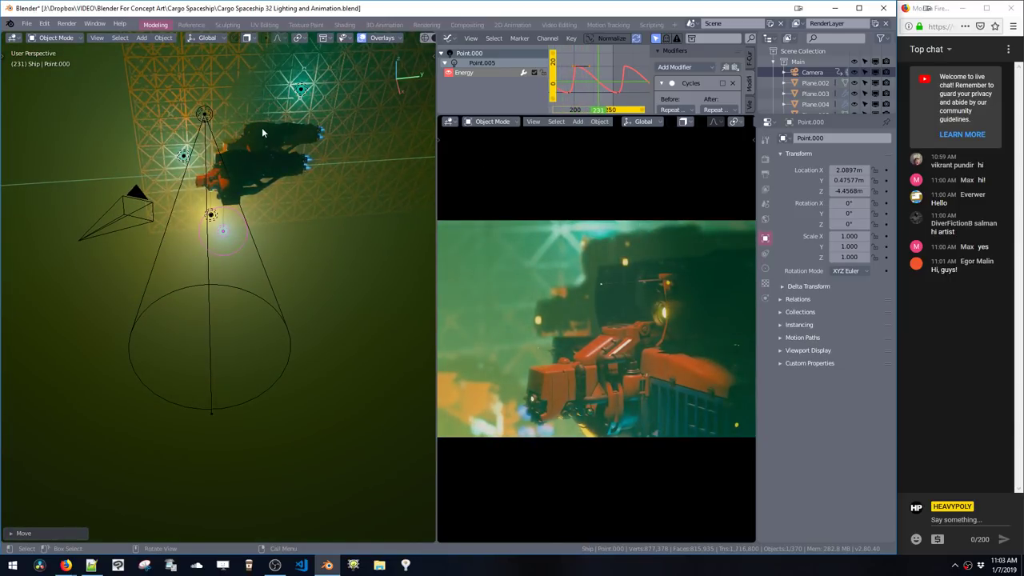
Step: Duplicate the flashing blue light below the ships and place the copy at about X 1.41, Y -0.94, Z 1.18 m
{"action": "middle_click_drag", "start_coordinate": [259, 173], "coordinate": [221, 253]}
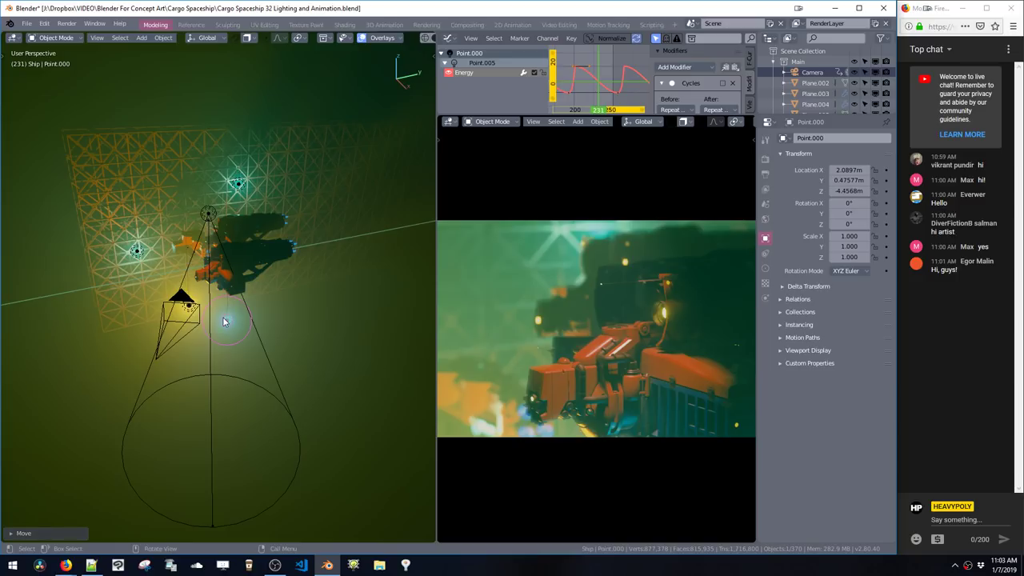
{"action": "key", "text": "shift+d"}
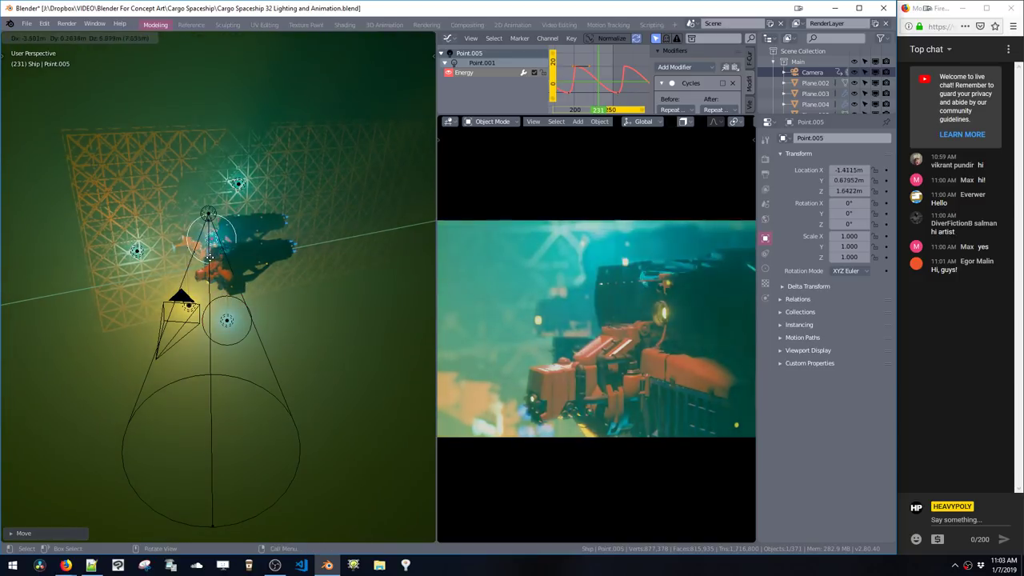
{"action": "left_click", "coordinate": [209, 236]}
{"action": "middle_click_drag", "start_coordinate": [200, 240], "coordinate": [210, 167]}
{"action": "key", "text": "KP_Decimal"}
{"action": "key", "text": "g"}
{"action": "left_click", "coordinate": [285, 293]}
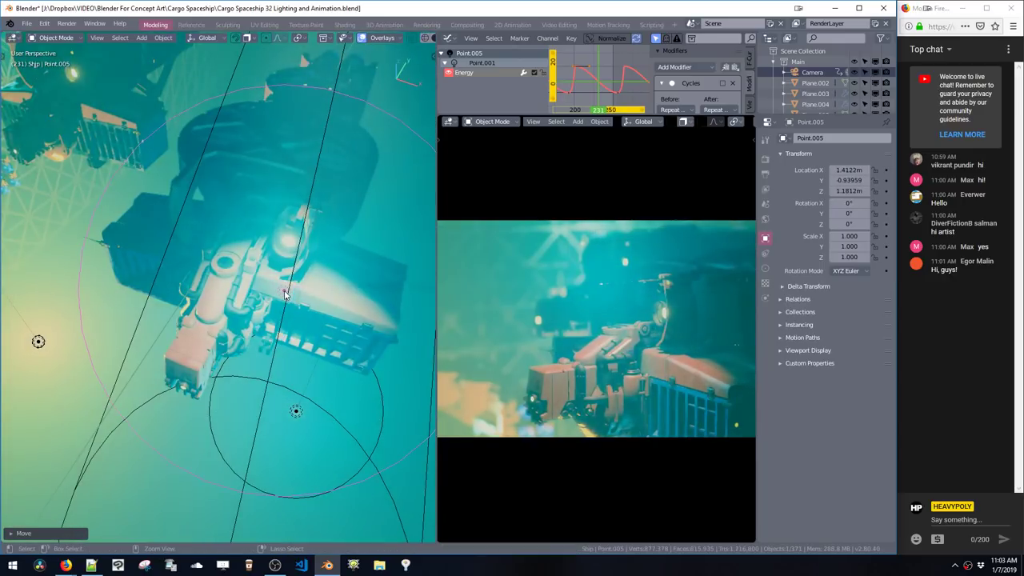
Step: Reduce the duplicated light's radius to 0.1 m
{"action": "middle_click_drag", "start_coordinate": [285, 293], "coordinate": [312, 291]}
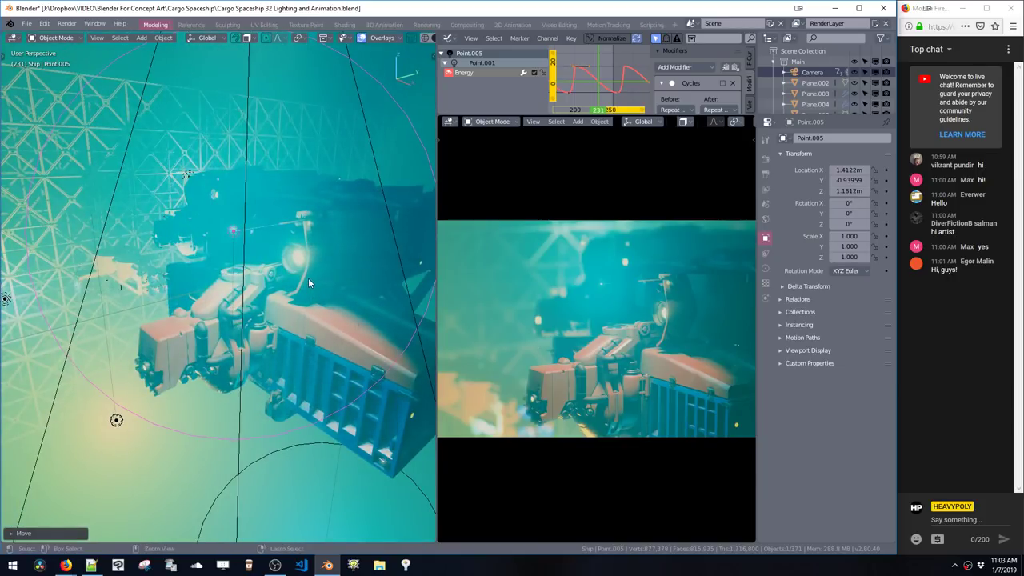
{"action": "key", "text": "shift+v"}
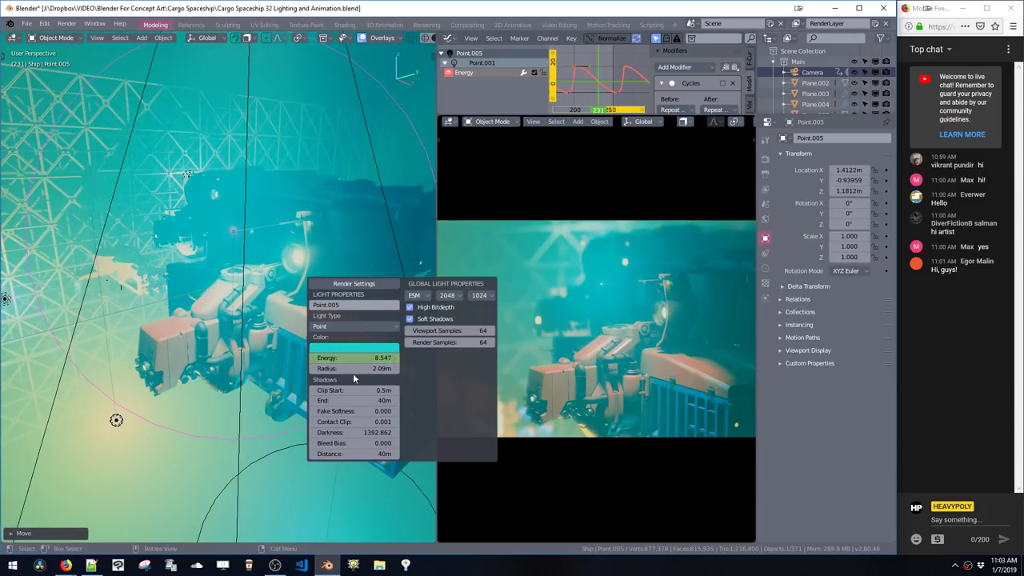
{"action": "left_click_drag", "start_coordinate": [345, 368], "coordinate": [273, 378]}
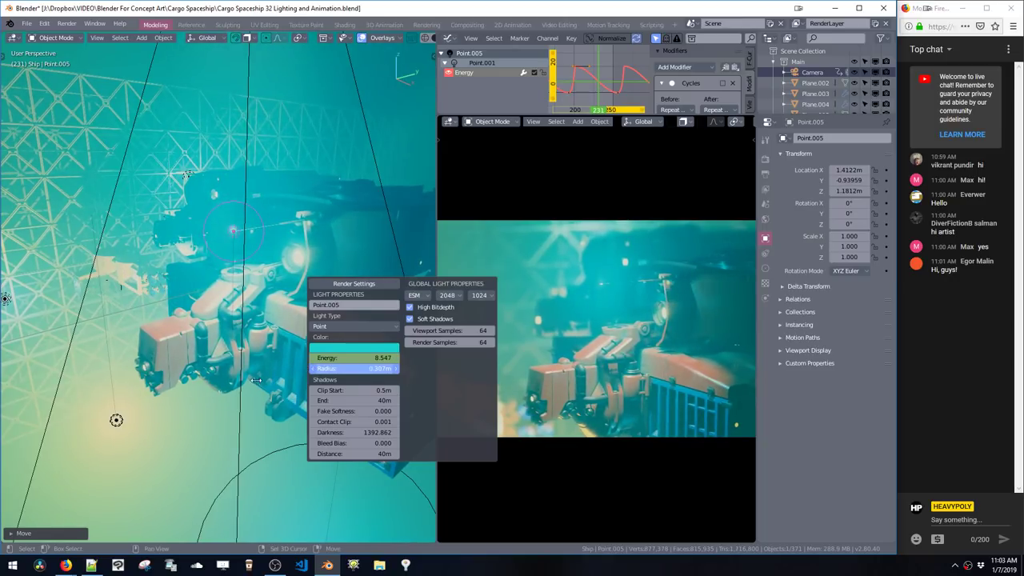
{"action": "left_click", "coordinate": [349, 369]}
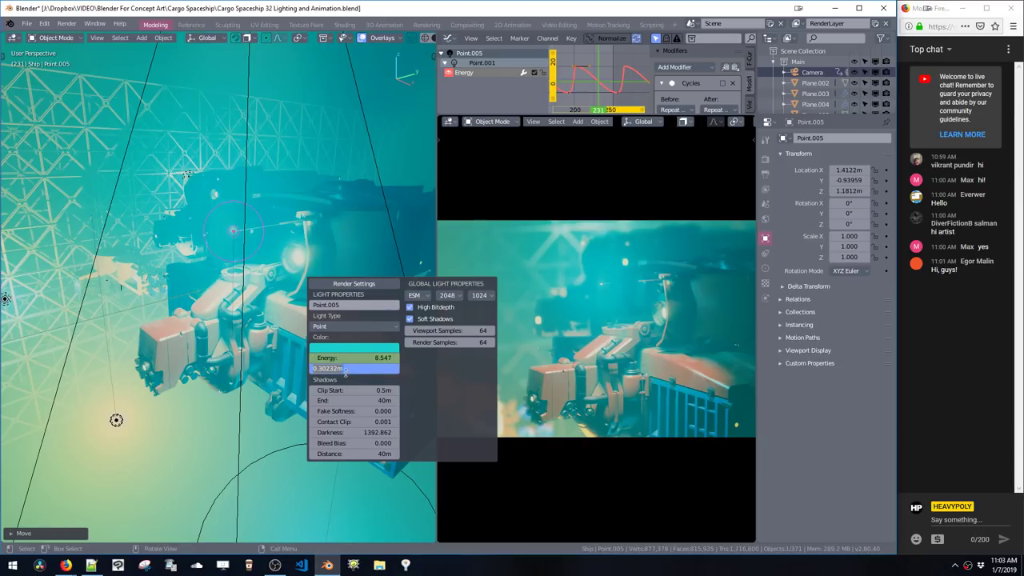
{"action": "key", "text": "Return"}
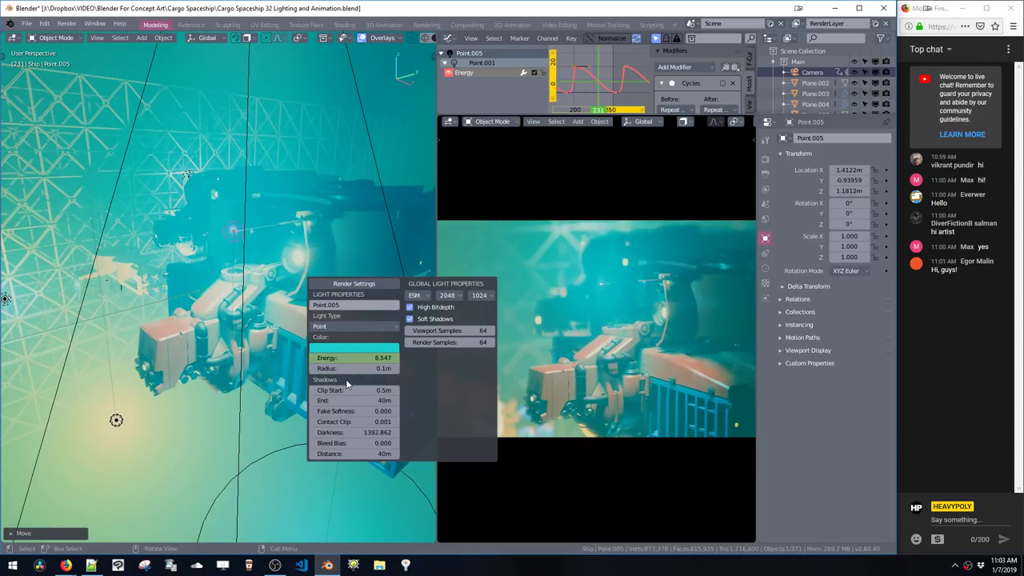
Step: Change the duplicated Point.005 light's color from cyan to yellow
{"action": "key", "text": "ctrl+shift+v"}
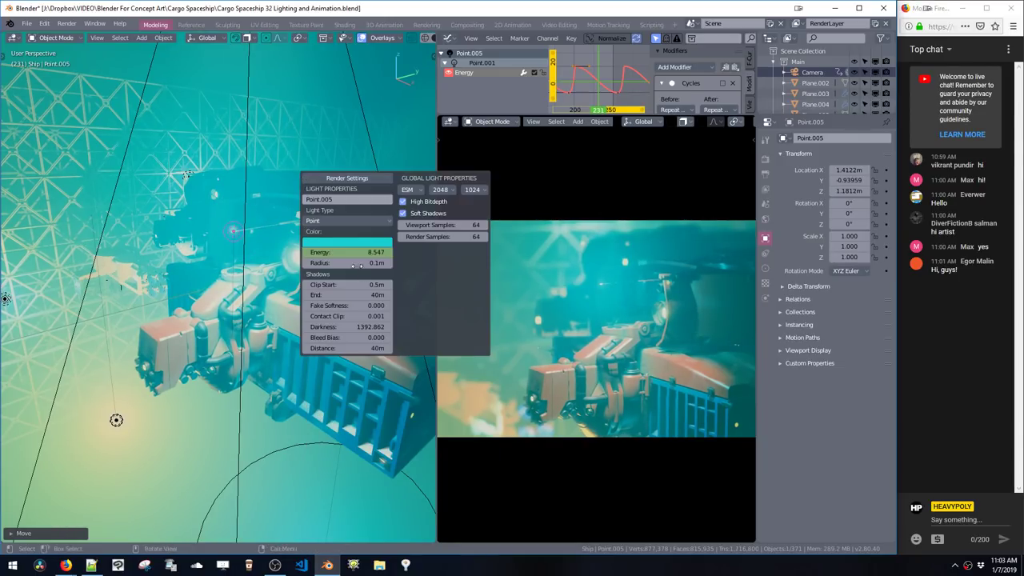
{"action": "left_click", "coordinate": [355, 243]}
{"action": "left_click_drag", "start_coordinate": [349, 96], "coordinate": [340, 95]}
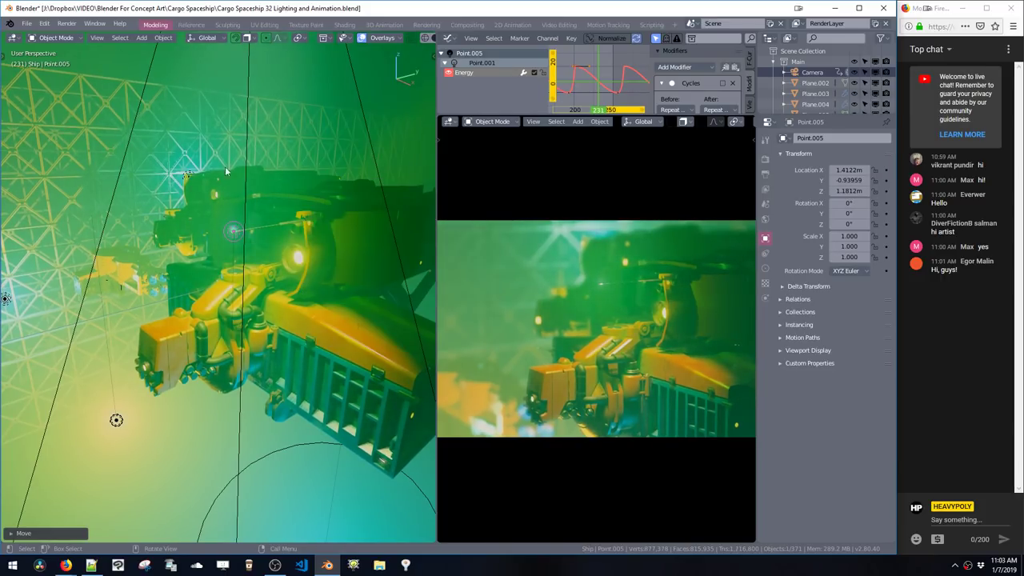
{"action": "middle_click_drag", "start_coordinate": [362, 226], "coordinate": [318, 261]}
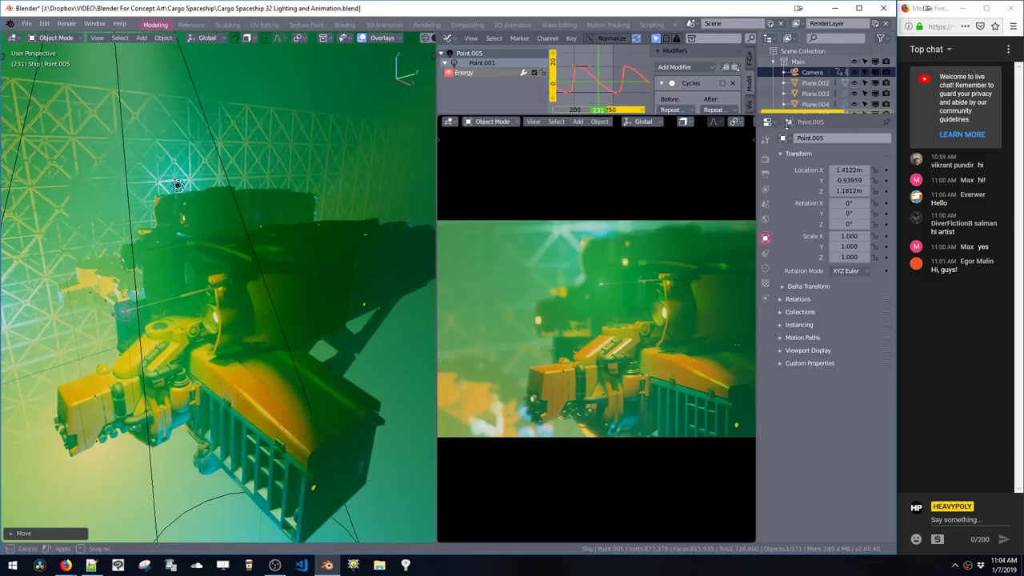
Step: Enlarge the outliner area and try to move the Point.005 light into the Ship collection
{"action": "left_click_drag", "start_coordinate": [787, 132], "coordinate": [789, 400]}
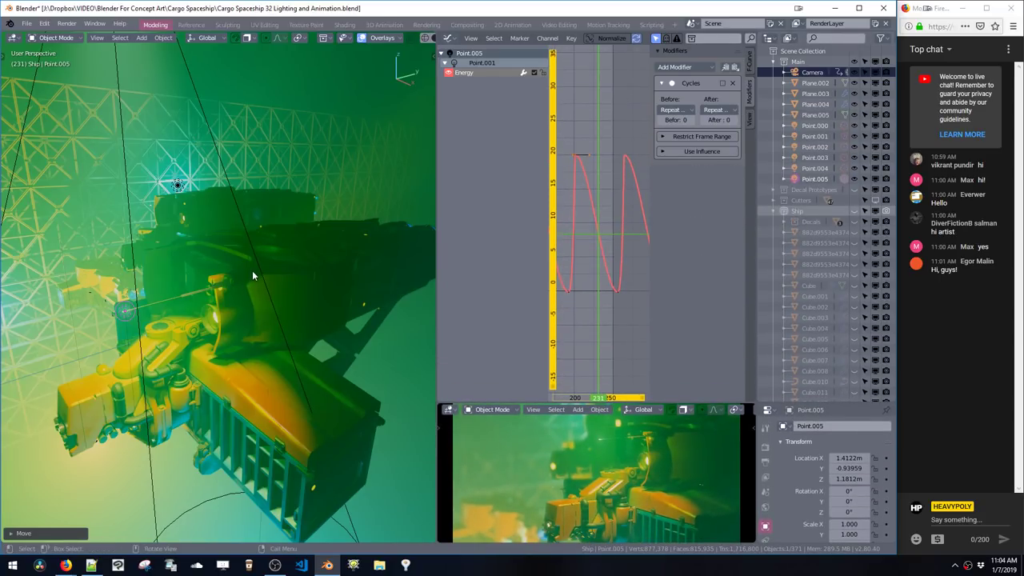
{"action": "key", "text": "m"}
{"action": "mouse_move", "coordinate": [258, 321]}
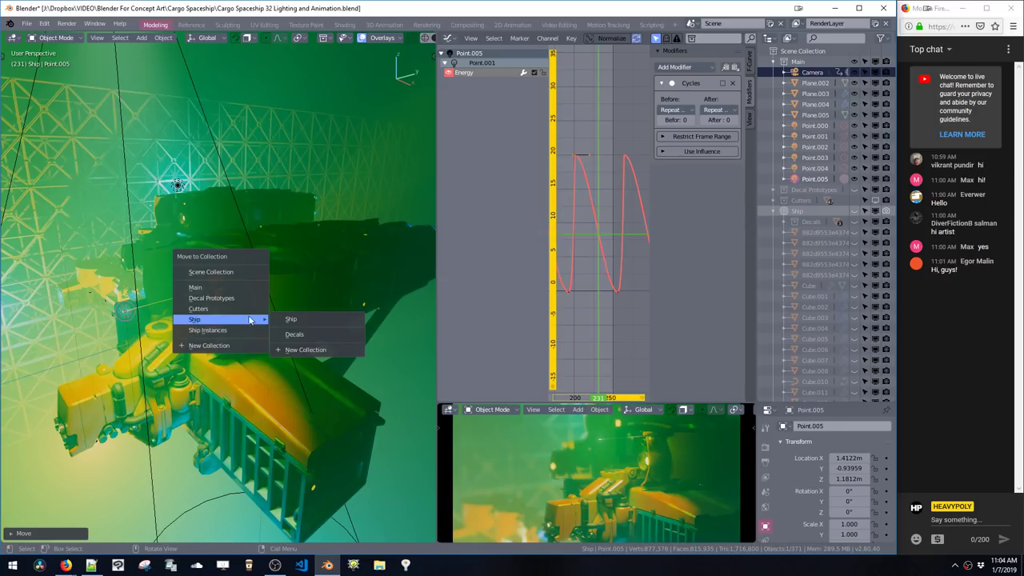
{"action": "left_click", "coordinate": [292, 322]}
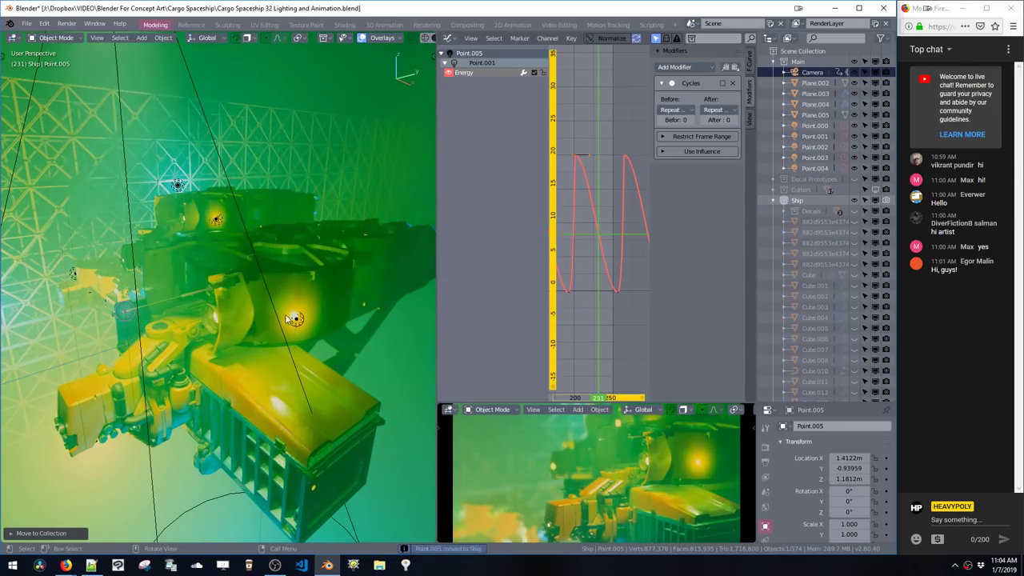
{"action": "mouse_move", "coordinate": [218, 242]}
{"action": "middle_mouse_down"}
{"action": "mouse_move", "coordinate": [264, 186]}
{"action": "mouse_move", "coordinate": [227, 223]}
{"action": "mouse_move", "coordinate": [248, 305]}
{"action": "mouse_move", "coordinate": [250, 276]}
{"action": "mouse_move", "coordinate": [282, 238]}
{"action": "mouse_move", "coordinate": [238, 240]}
{"action": "mouse_move", "coordinate": [272, 245]}
{"action": "mouse_move", "coordinate": [220, 256]}
{"action": "middle_mouse_up"}
{"action": "middle_click_drag", "start_coordinate": [120, 201], "coordinate": [187, 176], "text": "shift"}
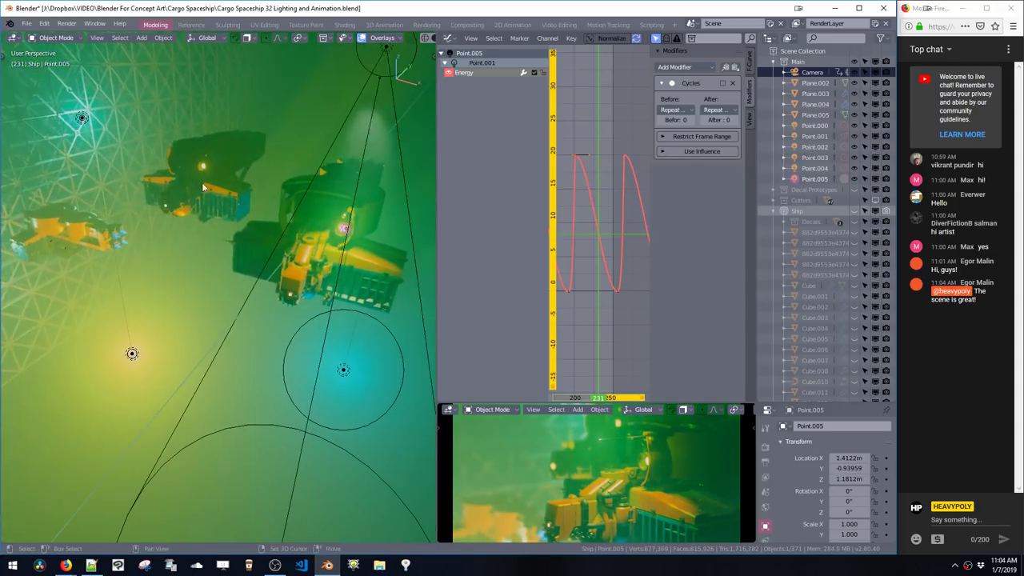
Step: Unhide the original Ship collection and view its front up close
{"action": "left_click", "coordinate": [854, 211]}
{"action": "middle_click_drag", "start_coordinate": [240, 240], "coordinate": [185, 302]}
{"action": "middle_click_drag", "start_coordinate": [162, 212], "coordinate": [220, 133]}
{"action": "middle_click_drag", "start_coordinate": [228, 396], "coordinate": [247, 362]}
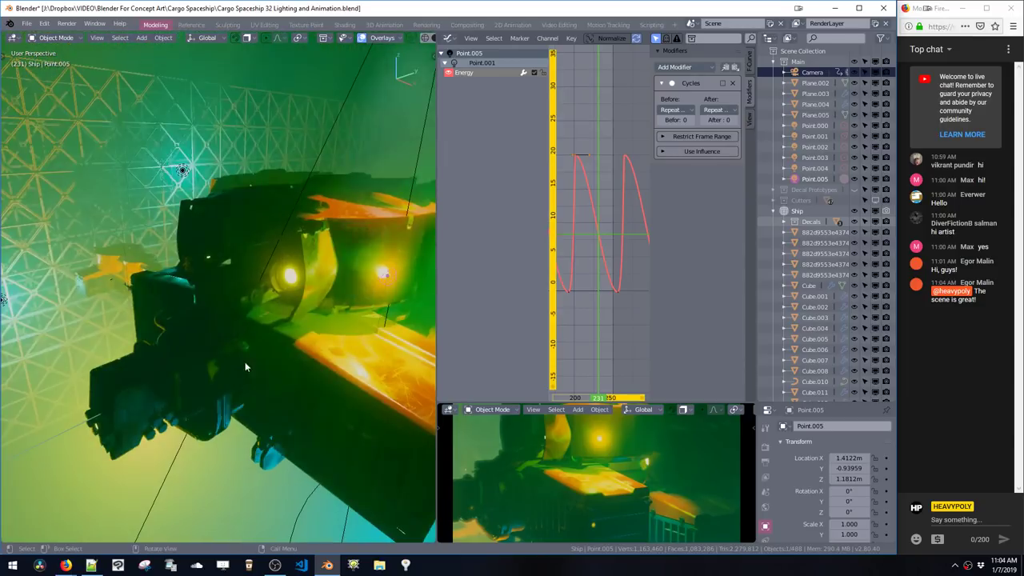
Step: Reposition the yellow light beside the original ship at about X 1.04, Y -3.14, Z 1.76 m and play the animation to check it
{"action": "key", "text": "g"}
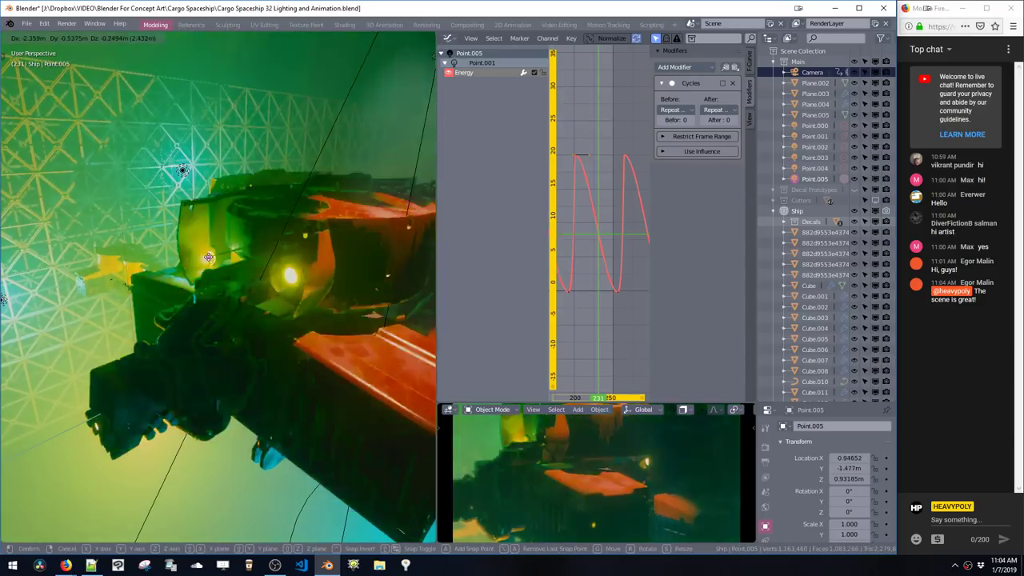
{"action": "left_click", "coordinate": [210, 259]}
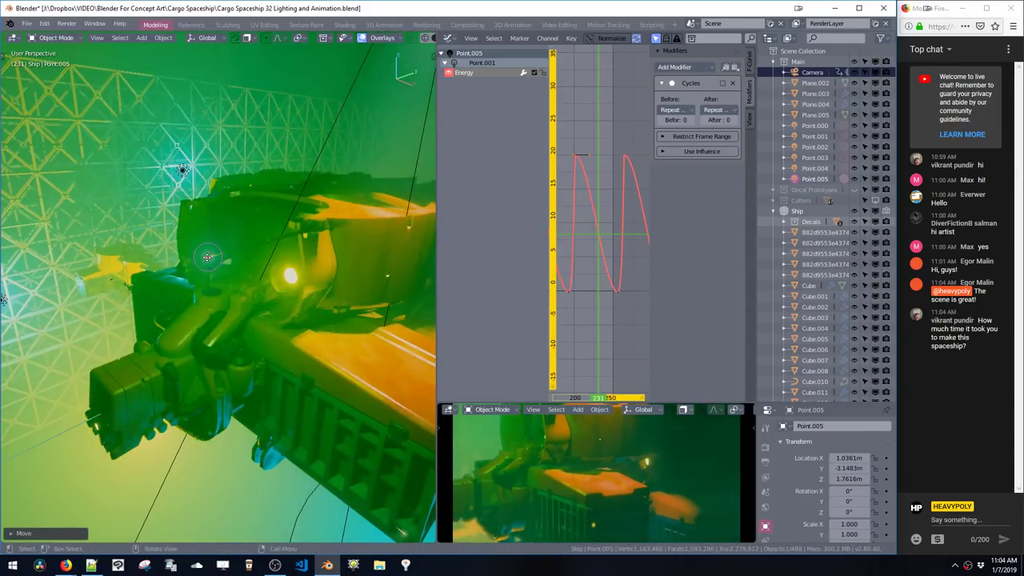
{"action": "key", "text": "g"}
{"action": "left_click", "coordinate": [216, 263]}
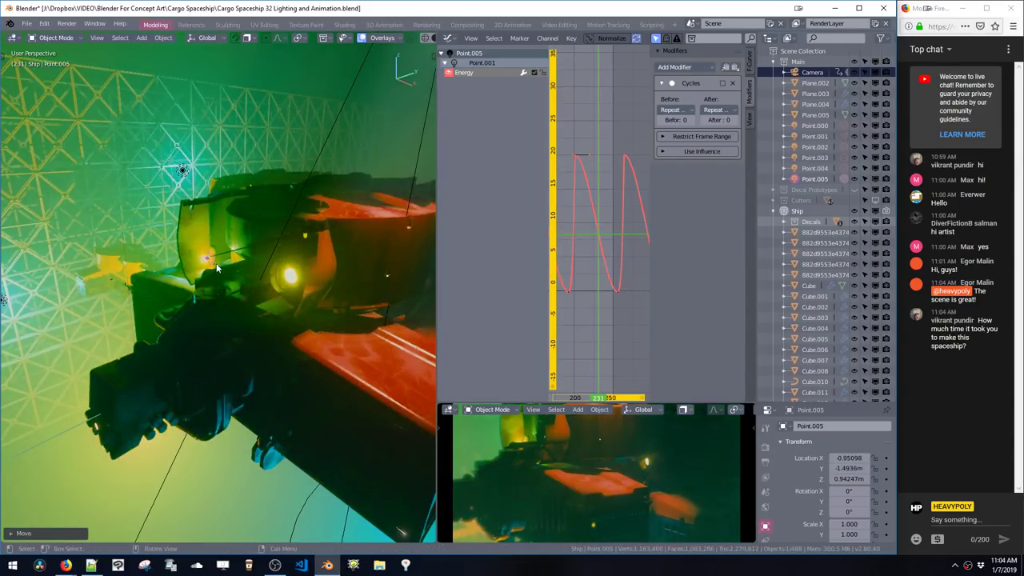
{"action": "middle_click_drag", "start_coordinate": [219, 266], "coordinate": [275, 292]}
{"action": "scroll", "coordinate": [275, 291], "scroll_direction": "up", "scroll_amount": 3}
{"action": "key", "text": "g"}
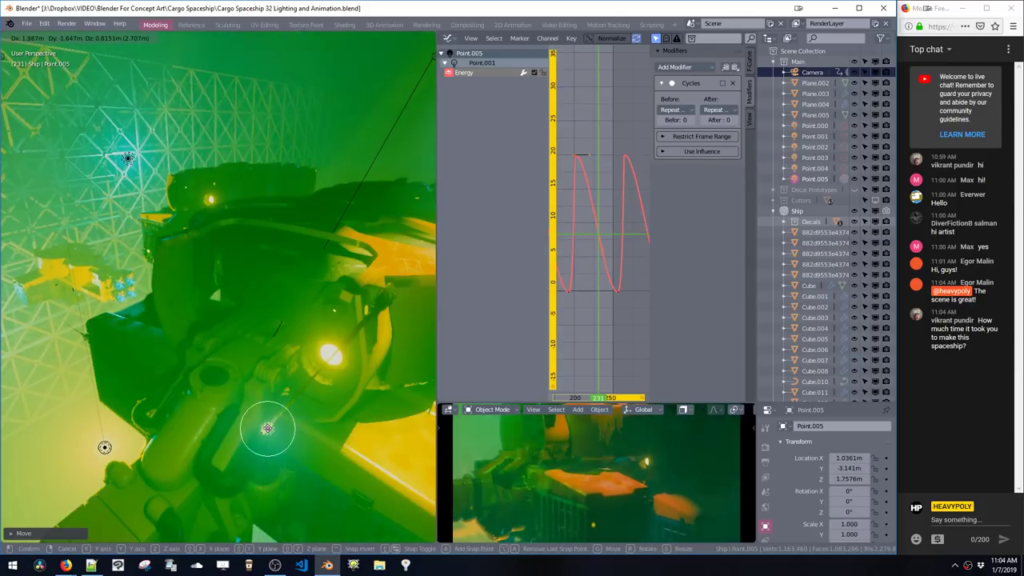
{"action": "left_click", "coordinate": [268, 432]}
{"action": "middle_click_drag", "start_coordinate": [268, 432], "coordinate": [263, 320]}
{"action": "key", "text": "space"}
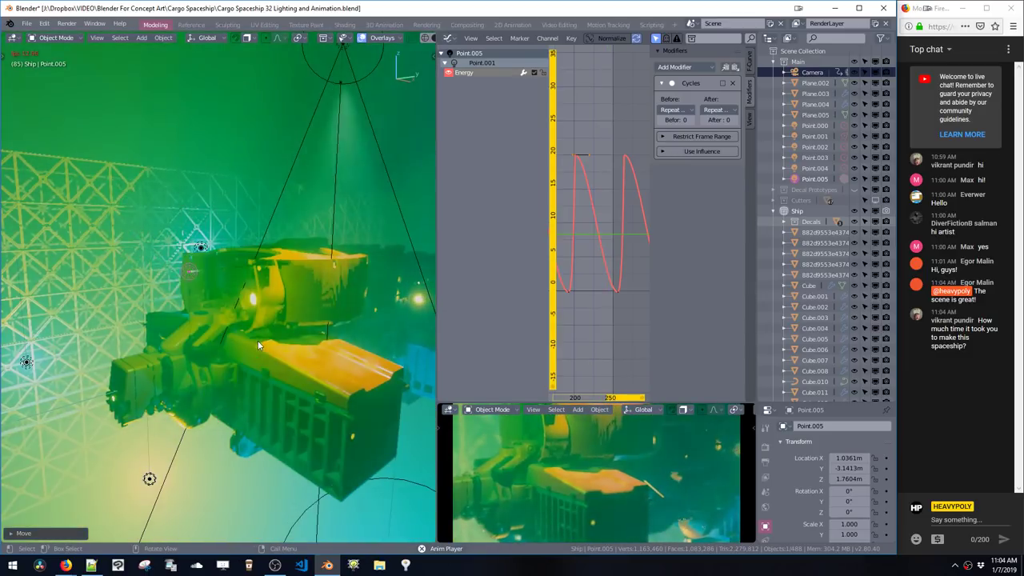
{"action": "key", "text": "space"}
Step: Move the yellow Point.005 light into the Ship collection and hide that collection in the viewport
{"action": "key", "text": "m"}
{"action": "mouse_move", "coordinate": [229, 256]}
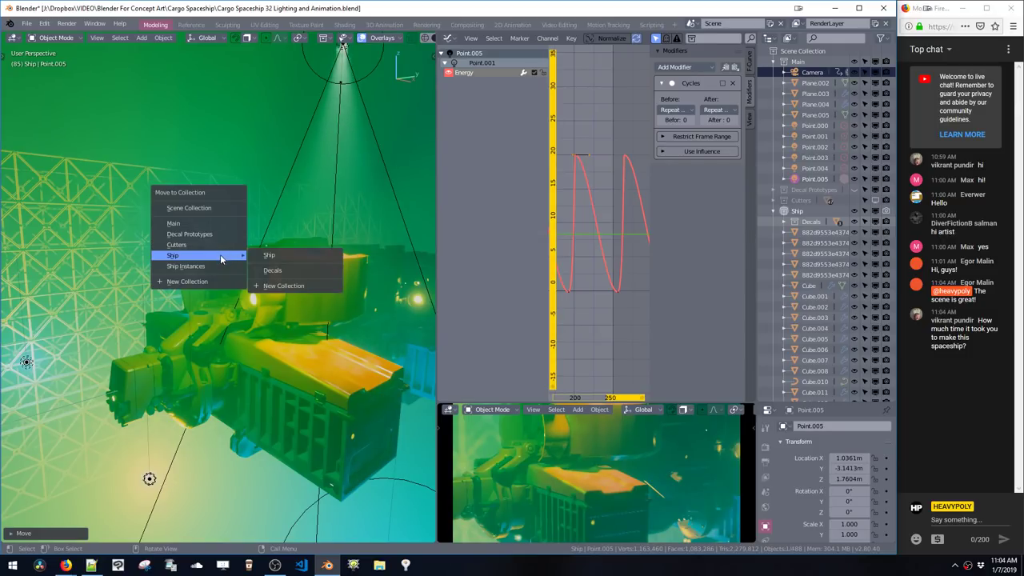
{"action": "left_click", "coordinate": [270, 256]}
{"action": "middle_click_drag", "start_coordinate": [275, 274], "coordinate": [276, 200]}
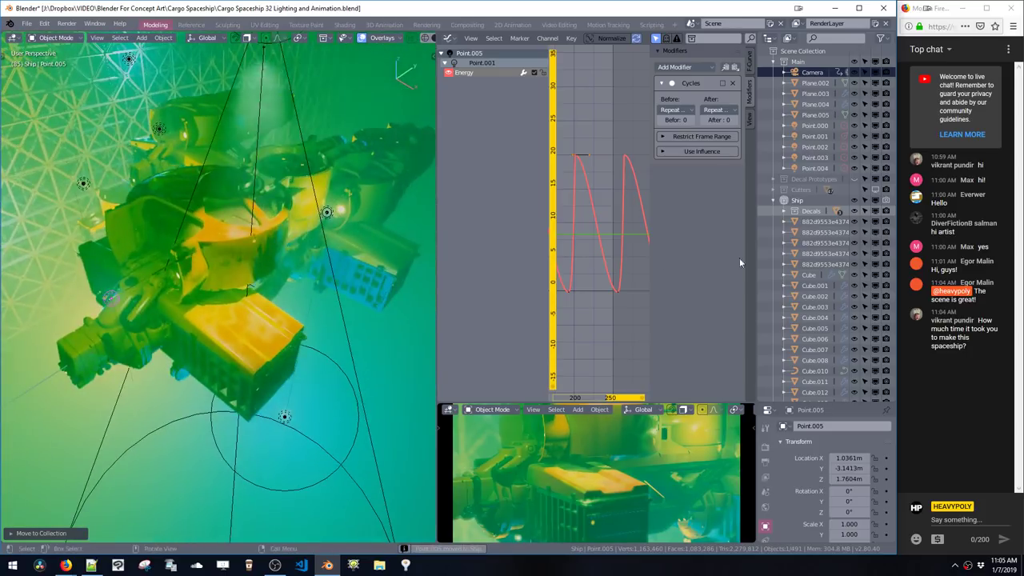
{"action": "left_click", "coordinate": [856, 200]}
{"action": "middle_click_drag", "start_coordinate": [387, 204], "coordinate": [343, 257]}
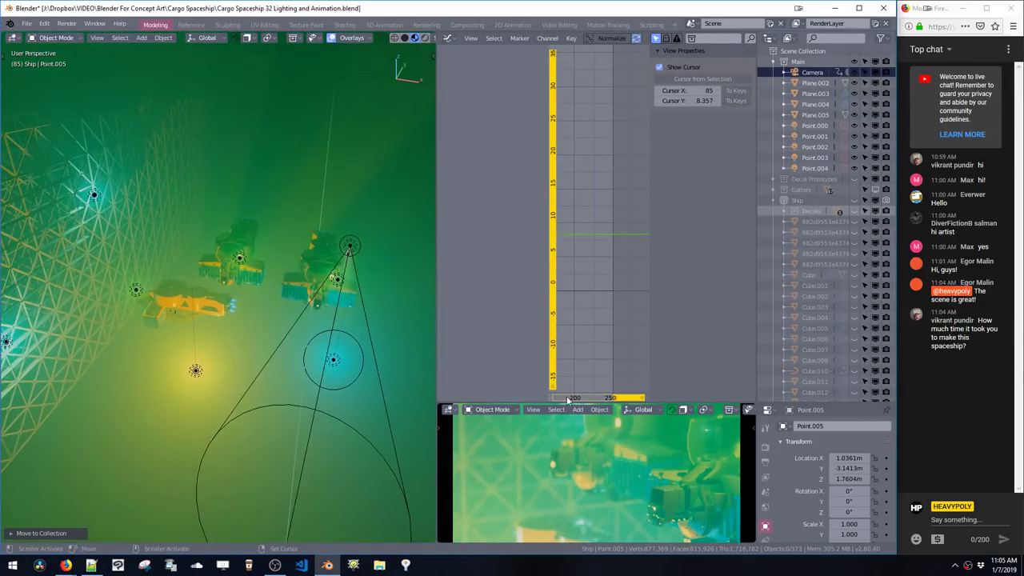
Step: Enlarge the camera preview and play the animation to review the instanced ship lights
{"action": "left_click_drag", "start_coordinate": [565, 405], "coordinate": [578, 169]}
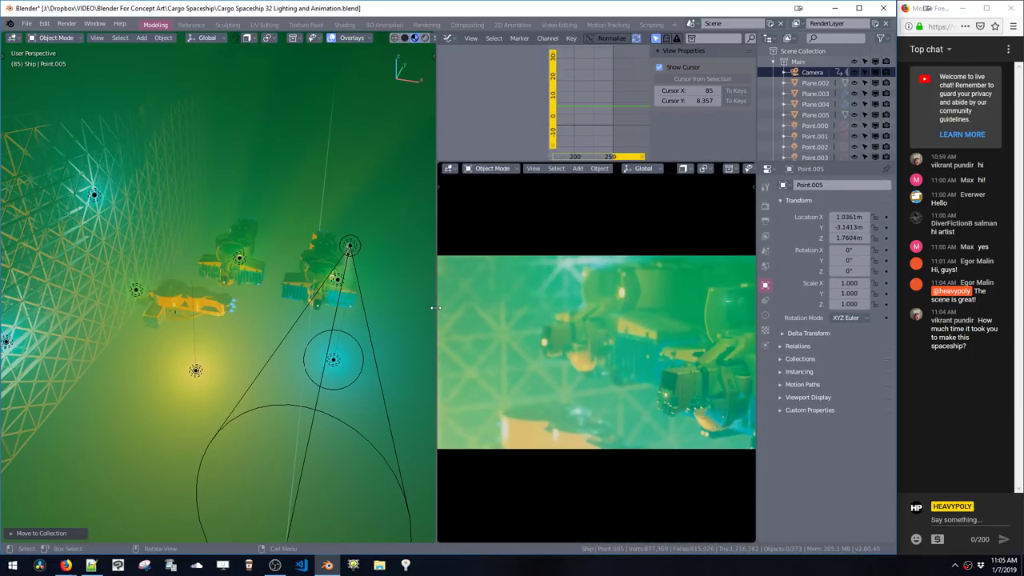
{"action": "left_click_drag", "start_coordinate": [436, 310], "coordinate": [397, 308]}
{"action": "key", "text": "space"}
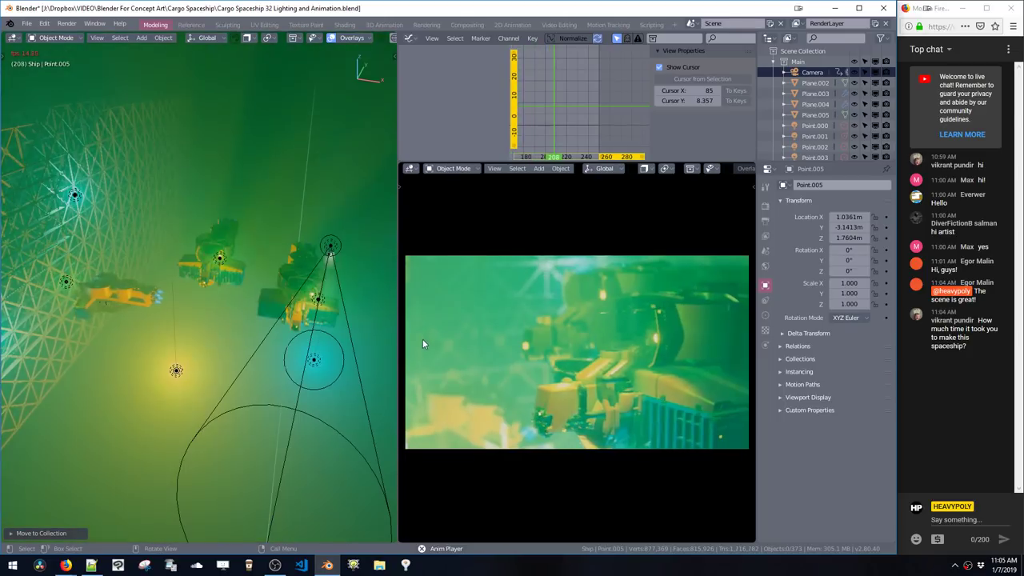
{"action": "key", "text": "space"}
Step: Select the blue Point.000 light below the ships and try to shift it horizontally with its height locked
{"action": "left_click", "coordinate": [341, 369]}
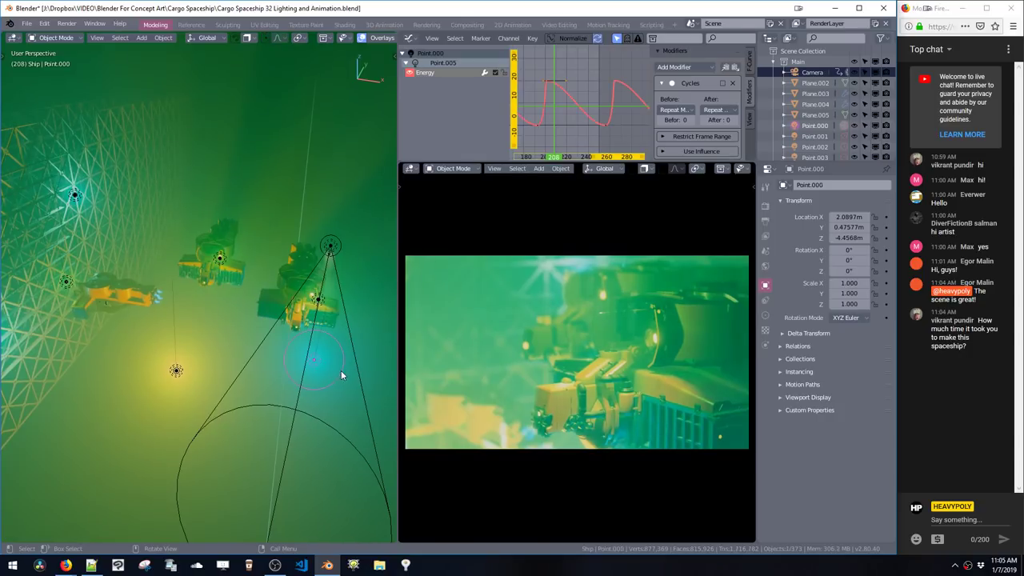
{"action": "key", "text": "g"}
{"action": "key", "text": "z"}
{"action": "left_click", "coordinate": [327, 565]}
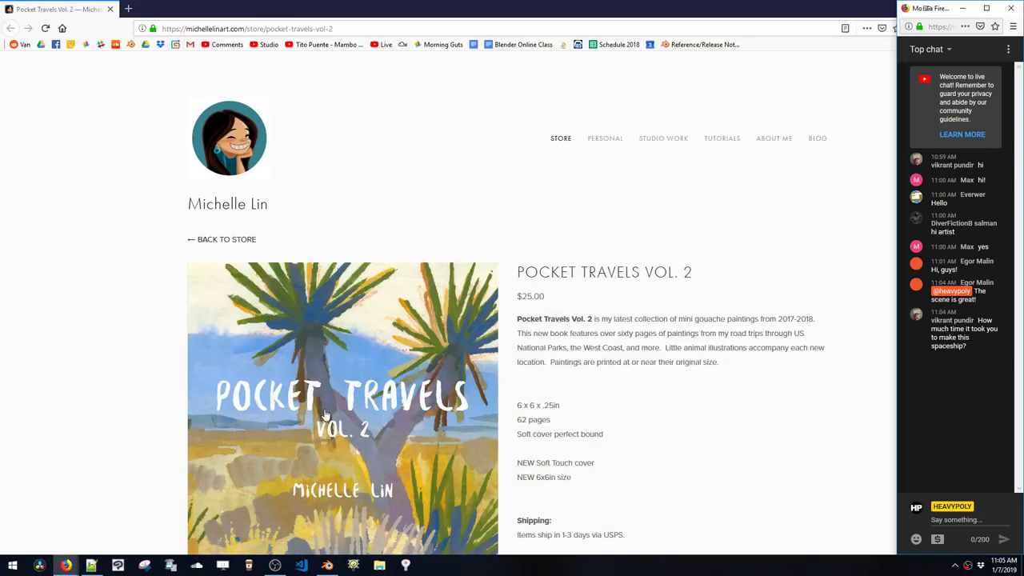
{"action": "left_click", "coordinate": [328, 566]}
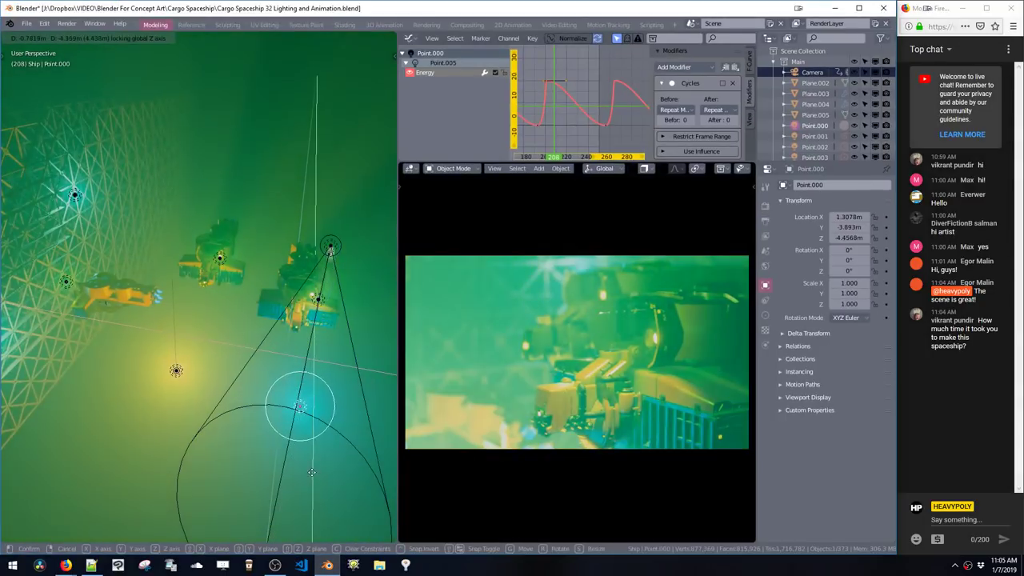
{"action": "left_click", "coordinate": [312, 479]}
Step: Move the blue Point.000 light far away from the ships to about X 19.54, Y -3.08, Z -17.7 m
{"action": "key", "text": "g"}
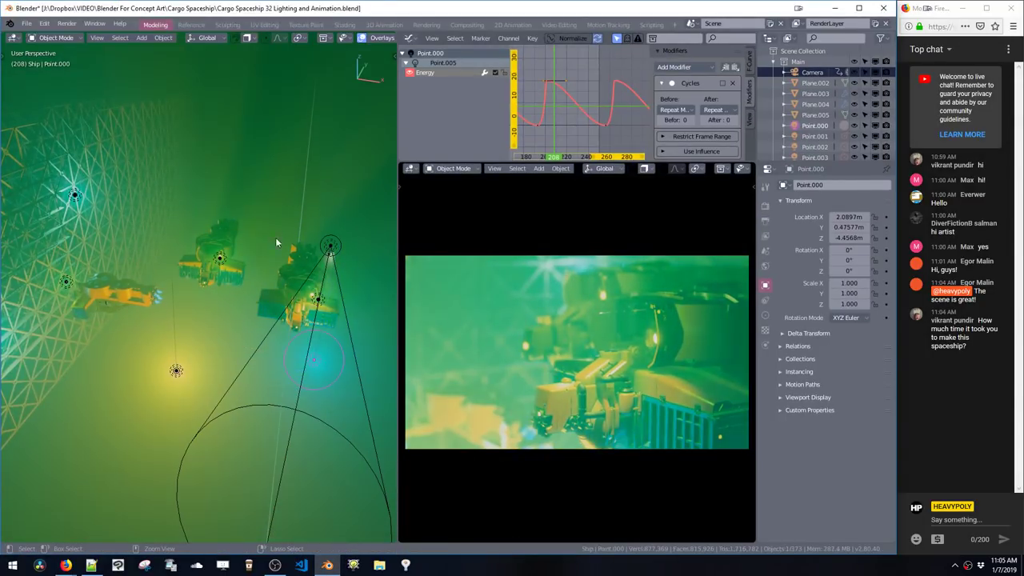
{"action": "middle_click_drag", "start_coordinate": [324, 330], "coordinate": [231, 289]}
{"action": "key", "text": "g"}
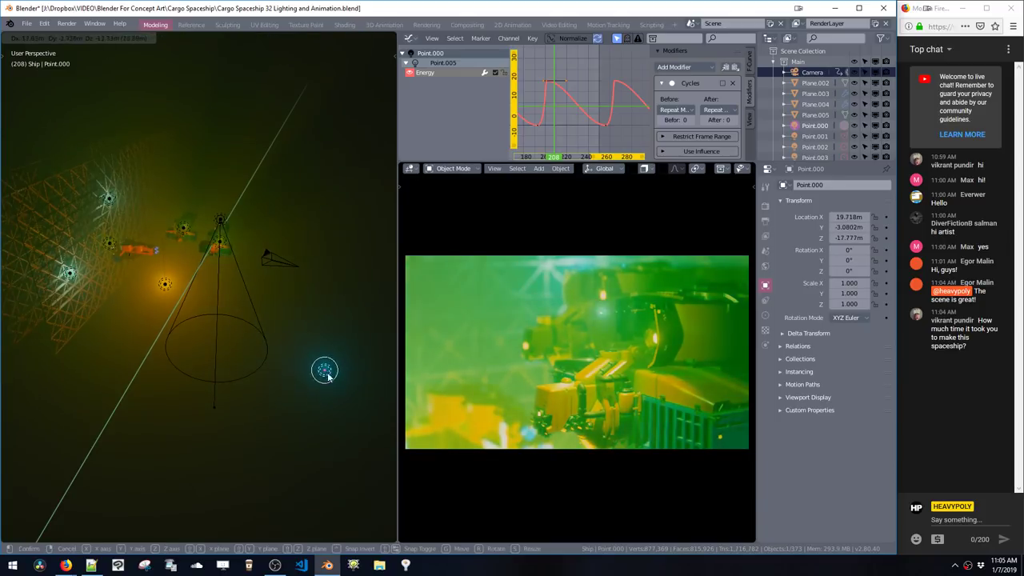
{"action": "left_click", "coordinate": [322, 366]}
{"action": "scroll", "coordinate": [237, 216], "scroll_direction": "up", "scroll_amount": 5}
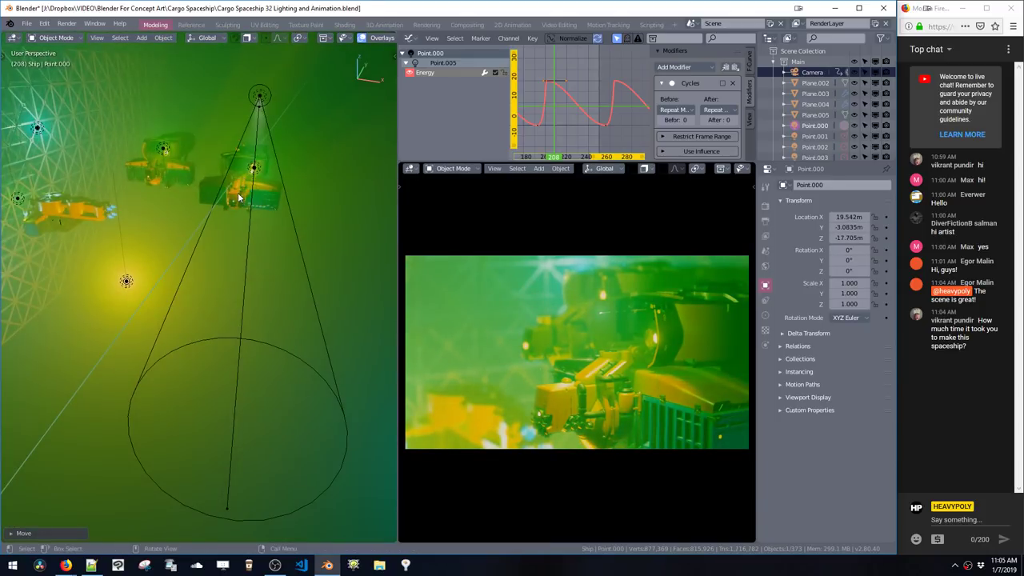
Step: Select the nearest ship instance and examine the ships under the new lighting
{"action": "left_click", "coordinate": [242, 197]}
{"action": "key", "text": "slash"}
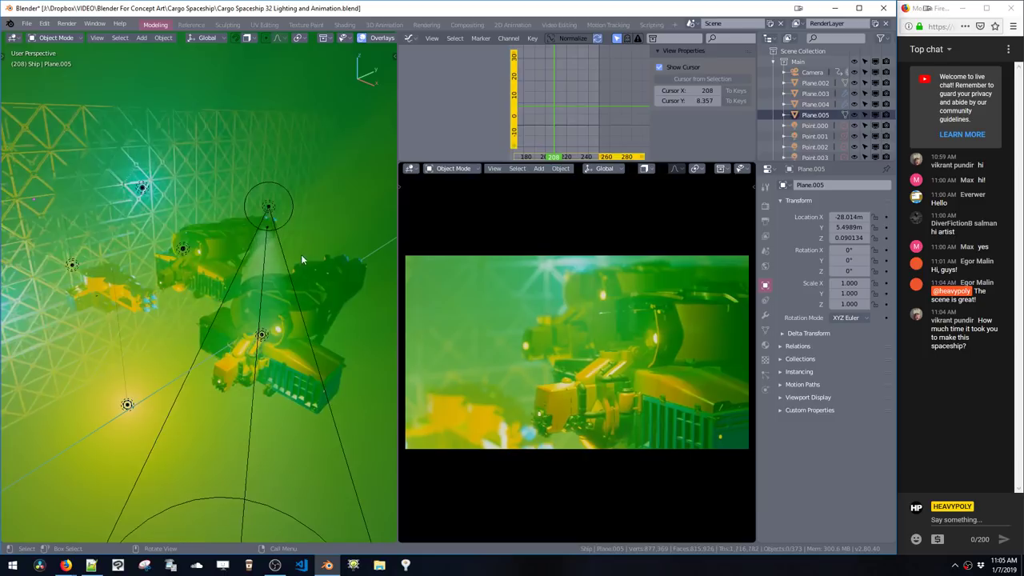
{"action": "middle_click_drag", "start_coordinate": [301, 254], "coordinate": [276, 248]}
{"action": "left_click", "coordinate": [272, 224]}
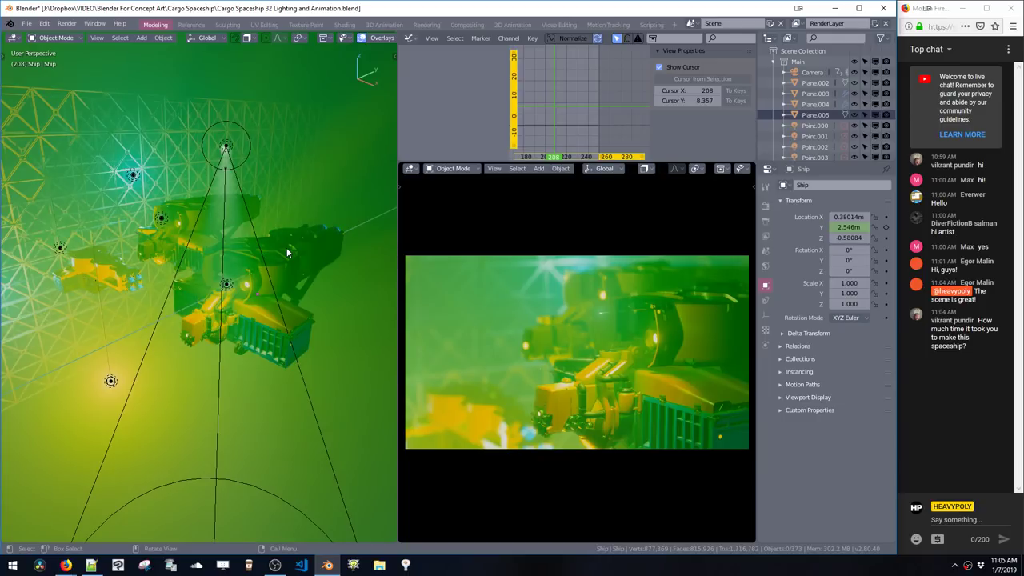
Step: Switch to File Explorer, open the Cargo Spaceship folder and check the details of the 01 Blockout, 02 Triangle Bracket and 31 Collection Instances videos
{"action": "left_click", "coordinate": [380, 565]}
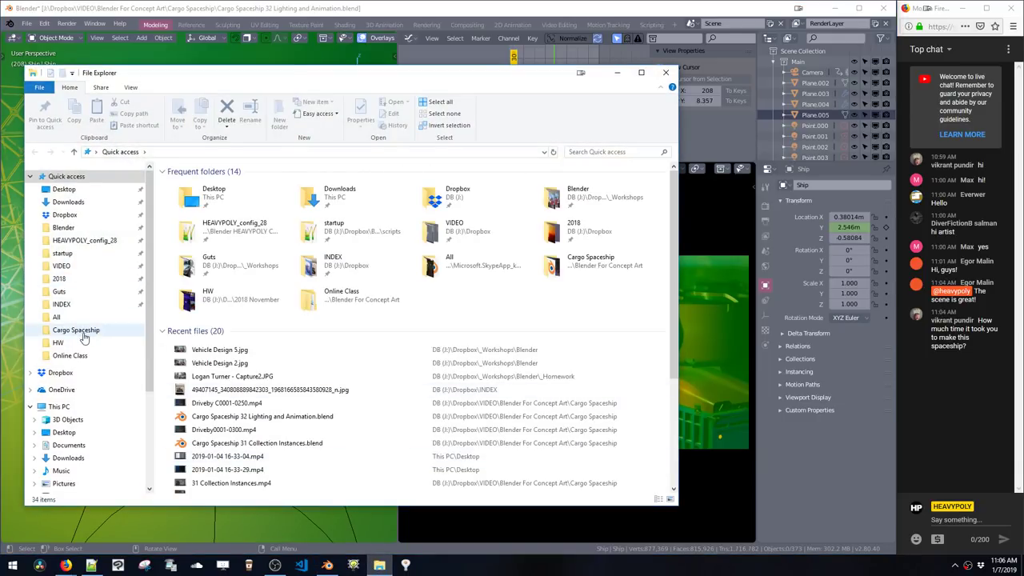
{"action": "left_click", "coordinate": [86, 333]}
{"action": "left_click", "coordinate": [222, 197]}
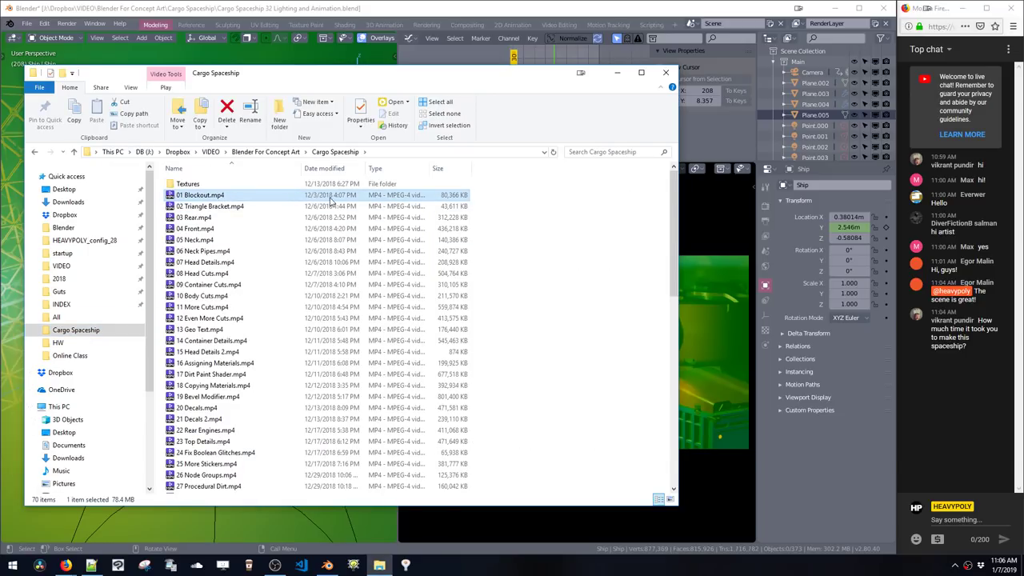
{"action": "scroll", "coordinate": [328, 210], "scroll_direction": "down", "scroll_amount": 5}
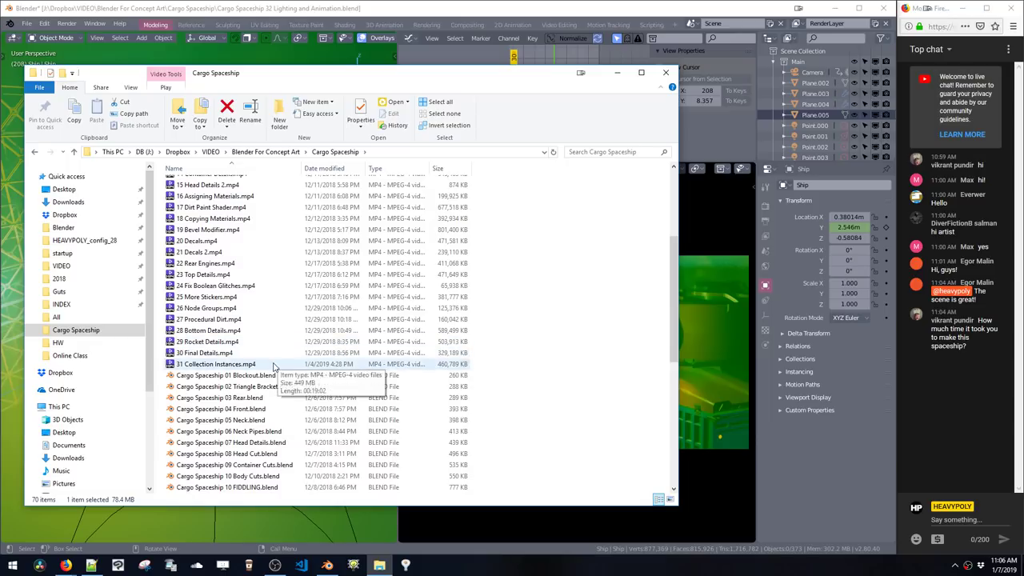
{"action": "left_click", "coordinate": [275, 364]}
{"action": "scroll", "coordinate": [274, 360], "scroll_direction": "up", "scroll_amount": 4}
{"action": "scroll", "coordinate": [273, 360], "scroll_direction": "up", "scroll_amount": 1}
{"action": "left_click", "coordinate": [265, 198]}
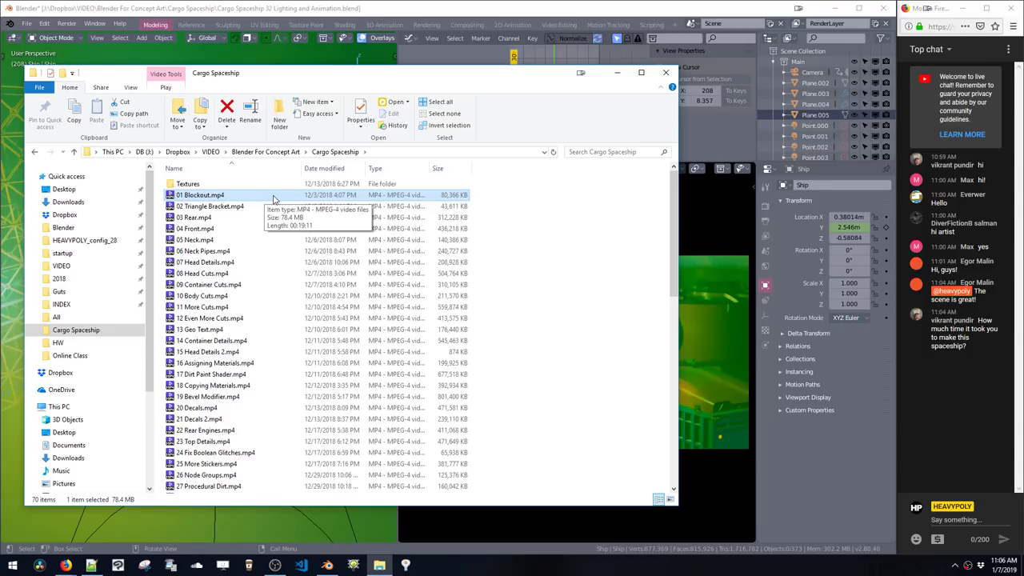
{"action": "left_click", "coordinate": [263, 207]}
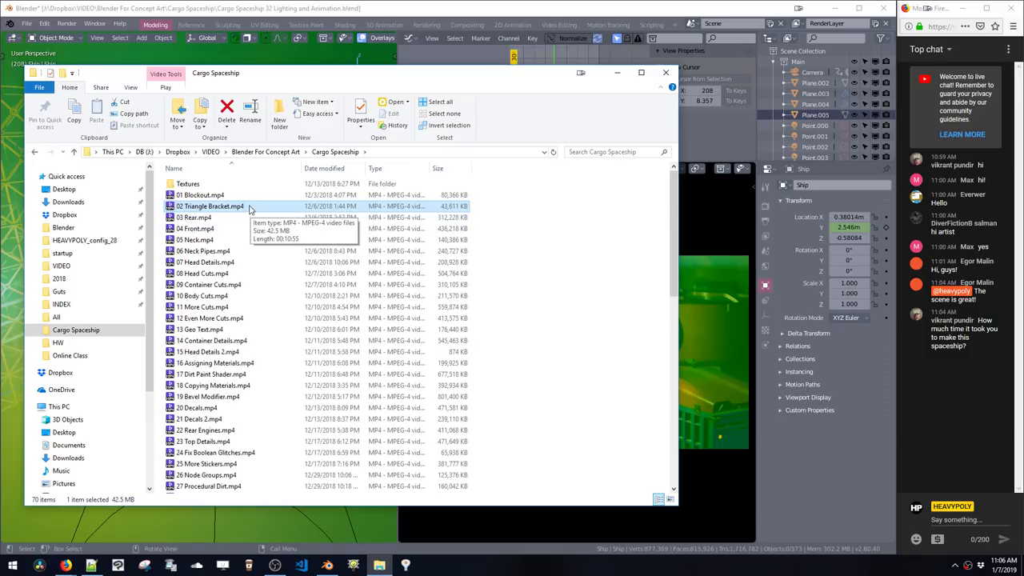
Step: Select the videos from 01 Blockout.mp4 to 31 Collection Instances.mp4 to check their combined size, and return to Blender
{"action": "key", "text": "Up"}
{"action": "scroll", "coordinate": [240, 292], "scroll_direction": "down", "scroll_amount": 2}
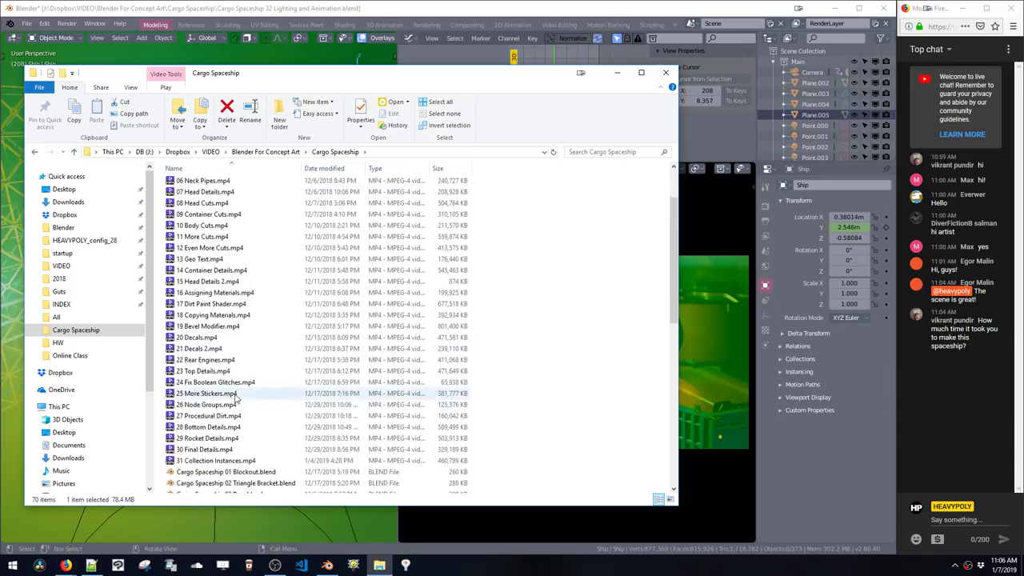
{"action": "left_click", "coordinate": [201, 462], "text": "shift"}
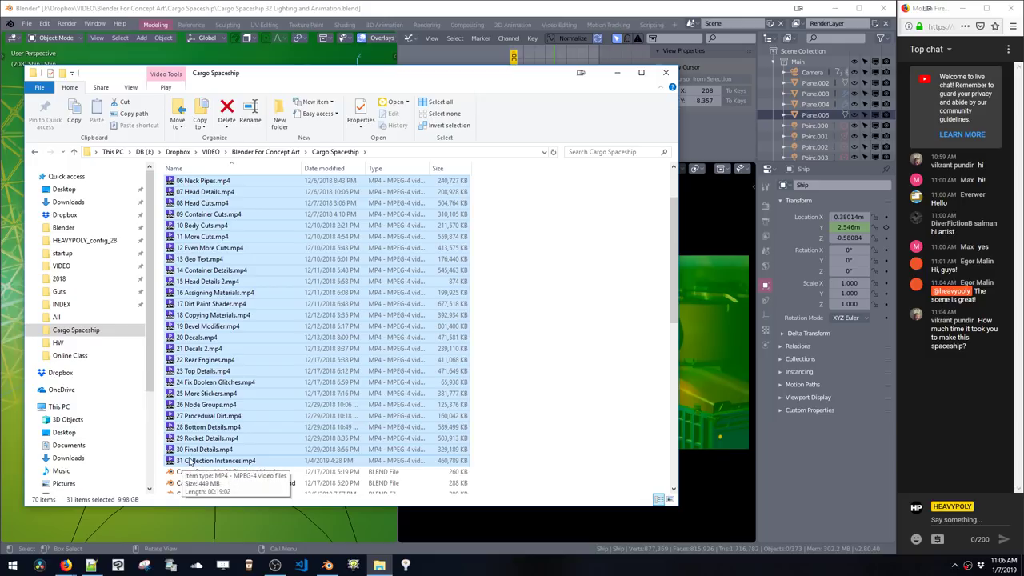
{"action": "scroll", "coordinate": [213, 438], "scroll_direction": "down", "scroll_amount": 3}
{"action": "scroll", "coordinate": [216, 435], "scroll_direction": "down", "scroll_amount": 5}
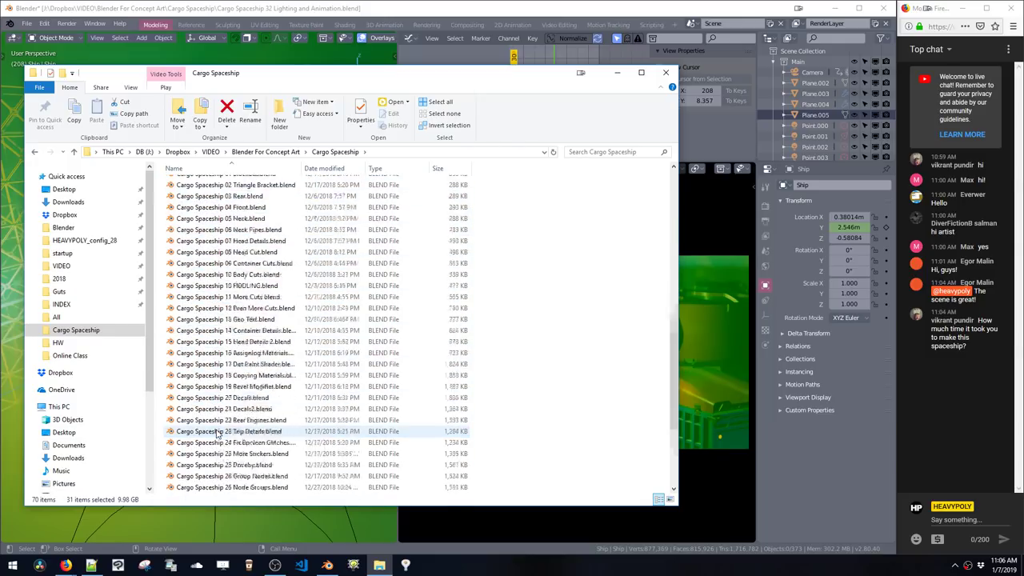
{"action": "scroll", "coordinate": [230, 330], "scroll_direction": "up", "scroll_amount": 3}
{"action": "scroll", "coordinate": [232, 336], "scroll_direction": "up", "scroll_amount": 6}
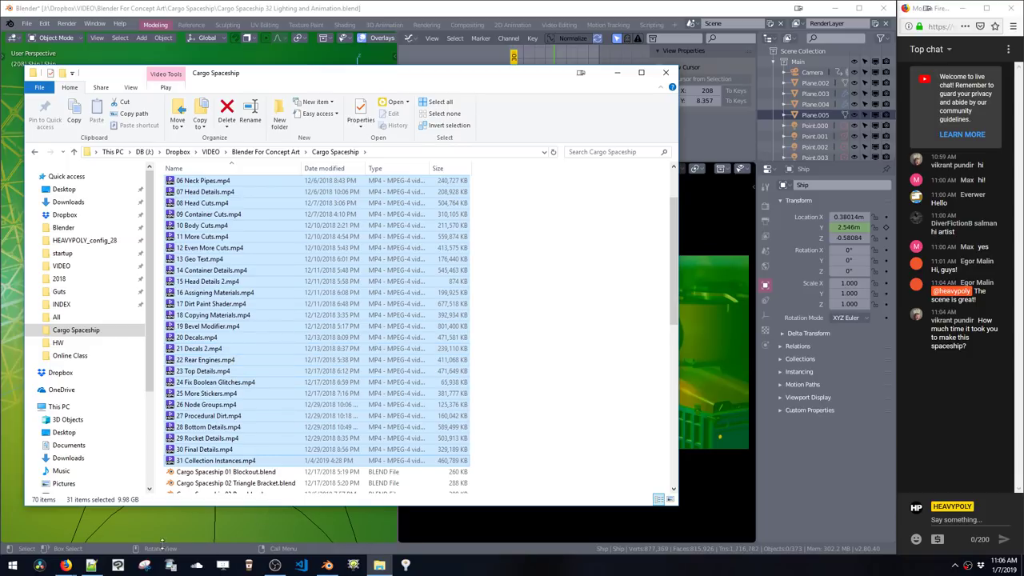
{"action": "left_click", "coordinate": [4, 568]}
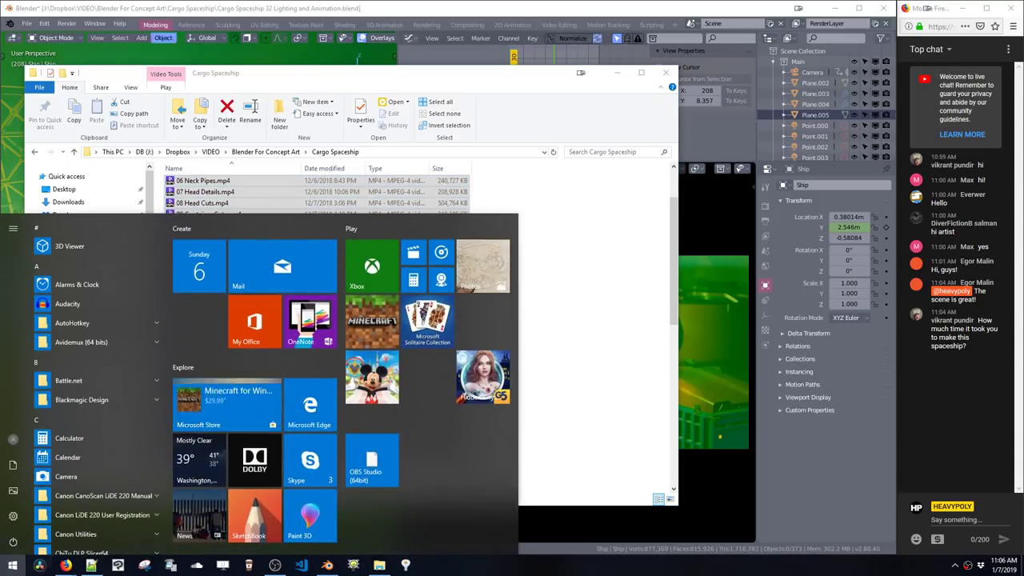
{"action": "key", "text": "Escape"}
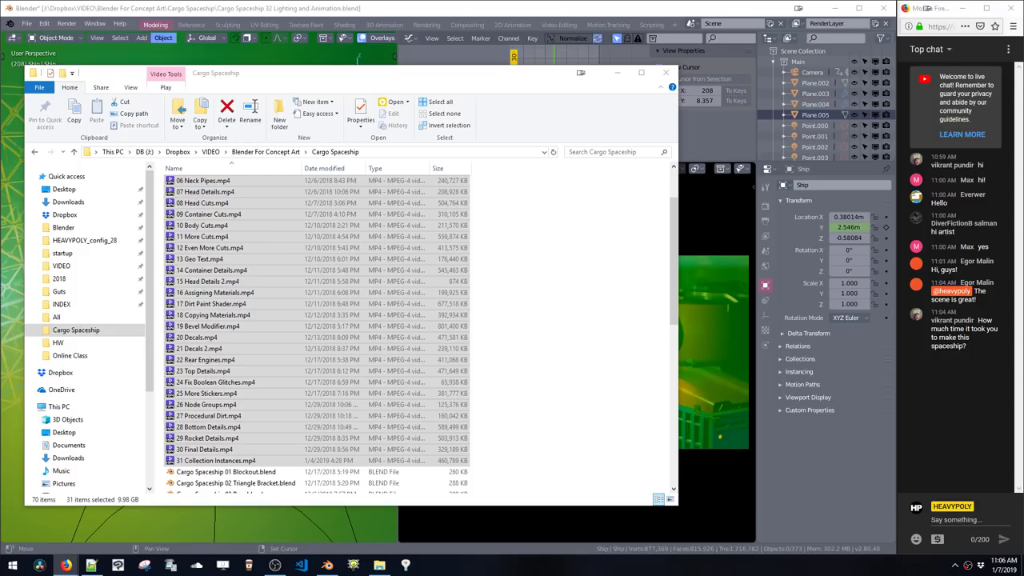
{"action": "left_click", "coordinate": [619, 72]}
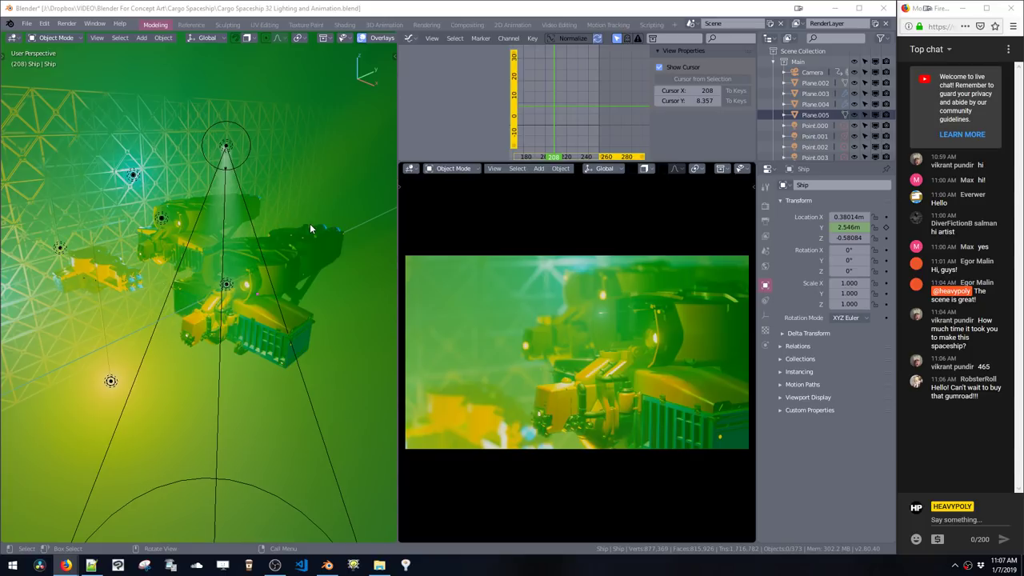
Step: Select the Point.001 light above the ships and play the animation to frame 97 to review the lighting
{"action": "left_click", "coordinate": [227, 149]}
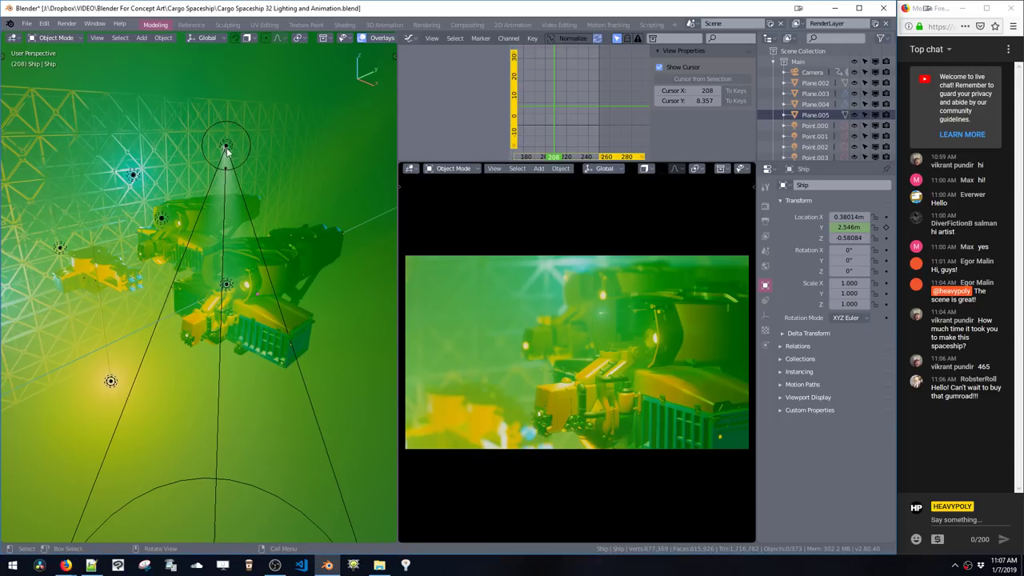
{"action": "left_click", "coordinate": [227, 150]}
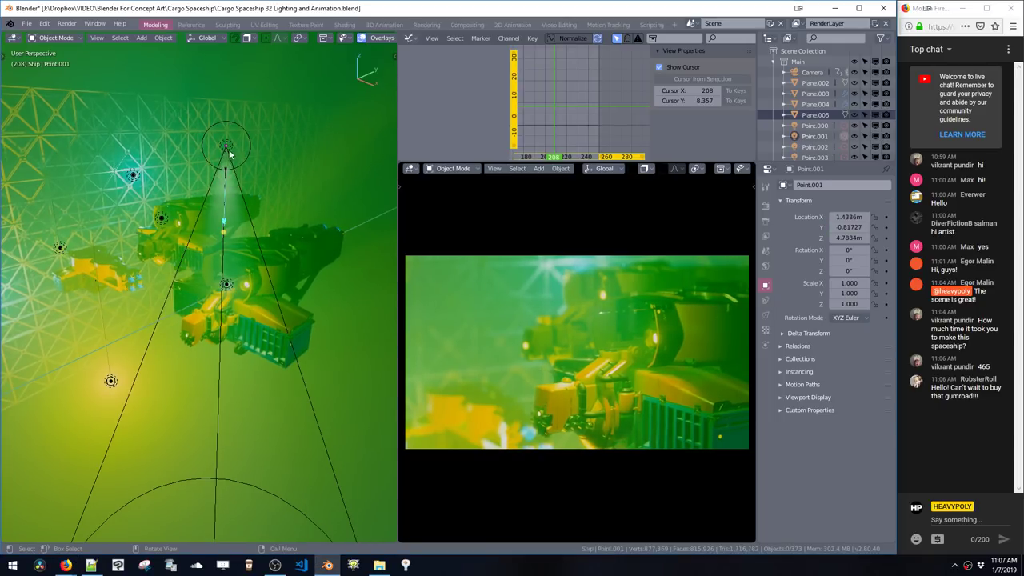
{"action": "middle_click_drag", "start_coordinate": [241, 157], "coordinate": [278, 210]}
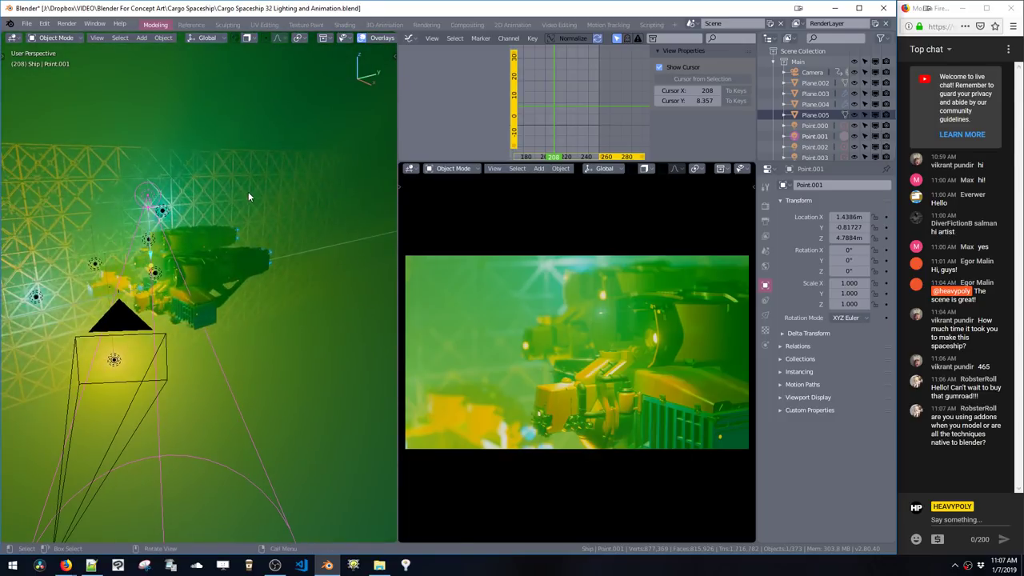
{"action": "key", "text": "space"}
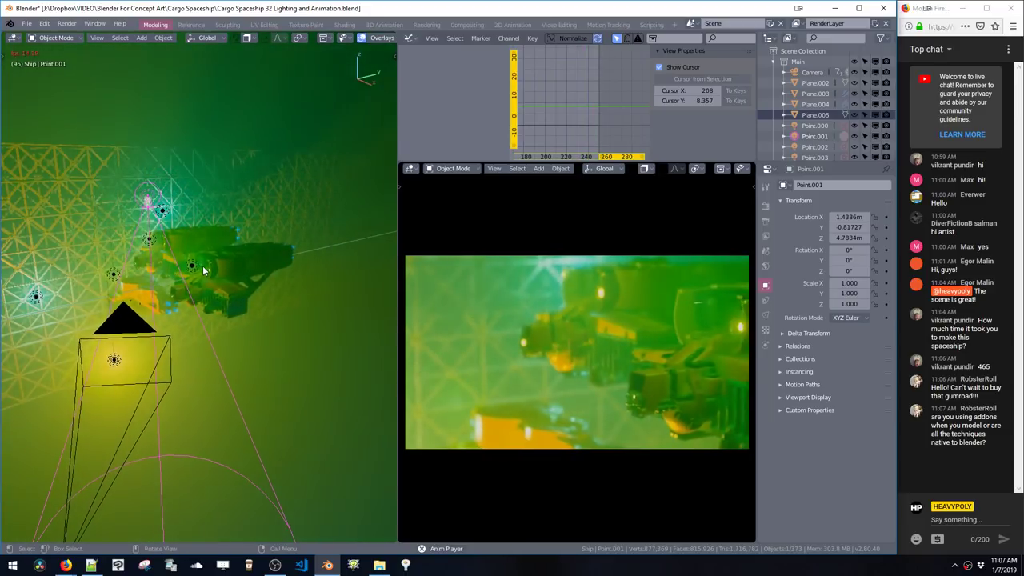
{"action": "key", "text": "space"}
{"action": "middle_click_drag", "start_coordinate": [181, 252], "coordinate": [218, 256]}
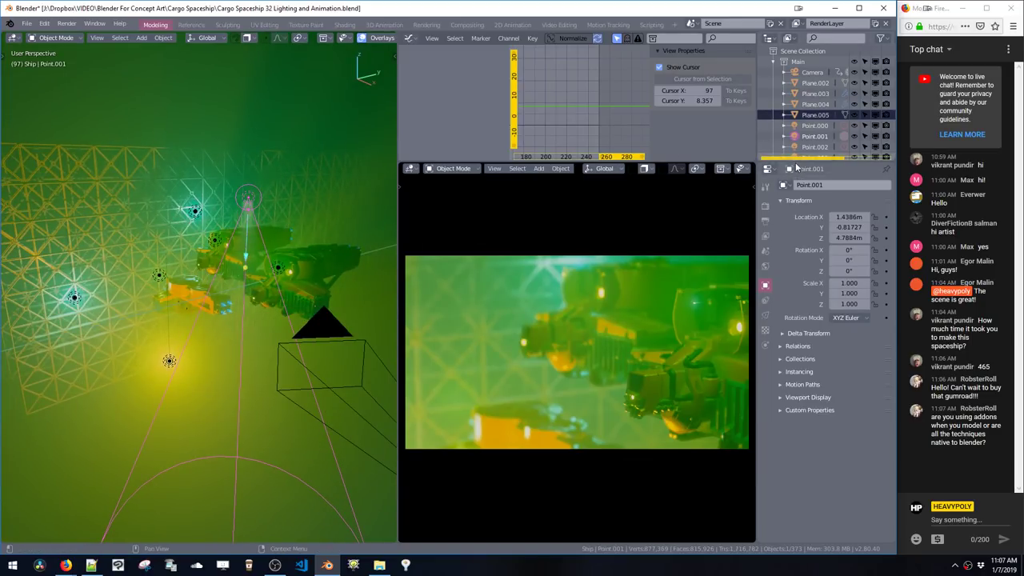
Step: Change the Properties editor to an Outliner and collapse the Decal Prototypes, Main and Cutters collections in it
{"action": "key", "text": "ctrl+space"}
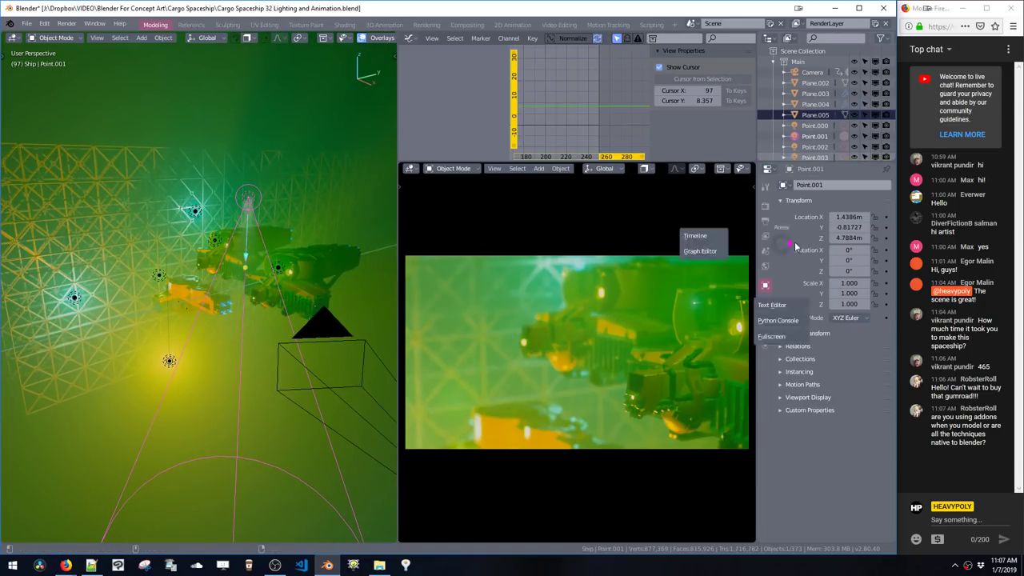
{"action": "left_click", "coordinate": [706, 280]}
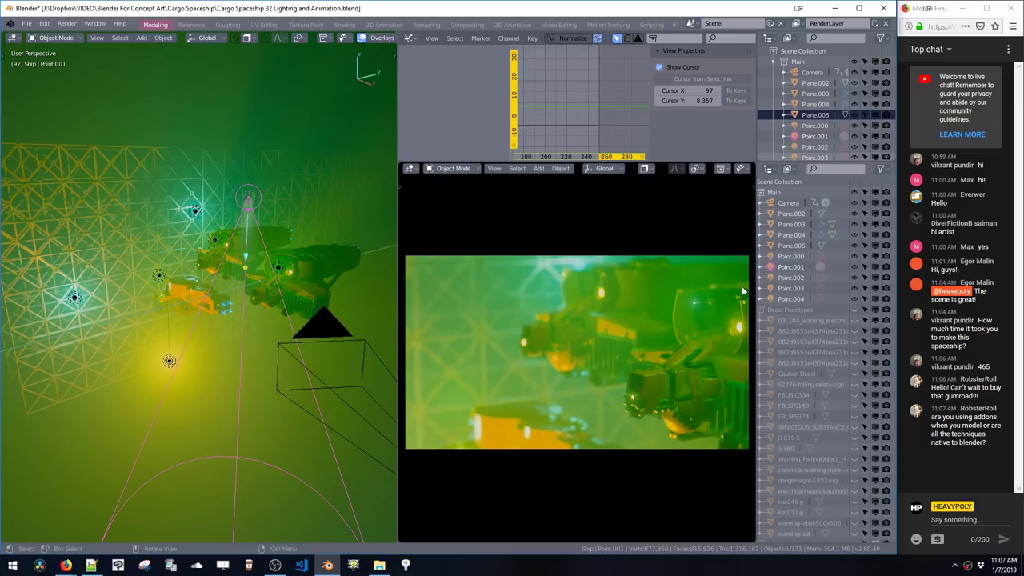
{"action": "scroll", "coordinate": [842, 217], "scroll_direction": "down", "scroll_amount": 2}
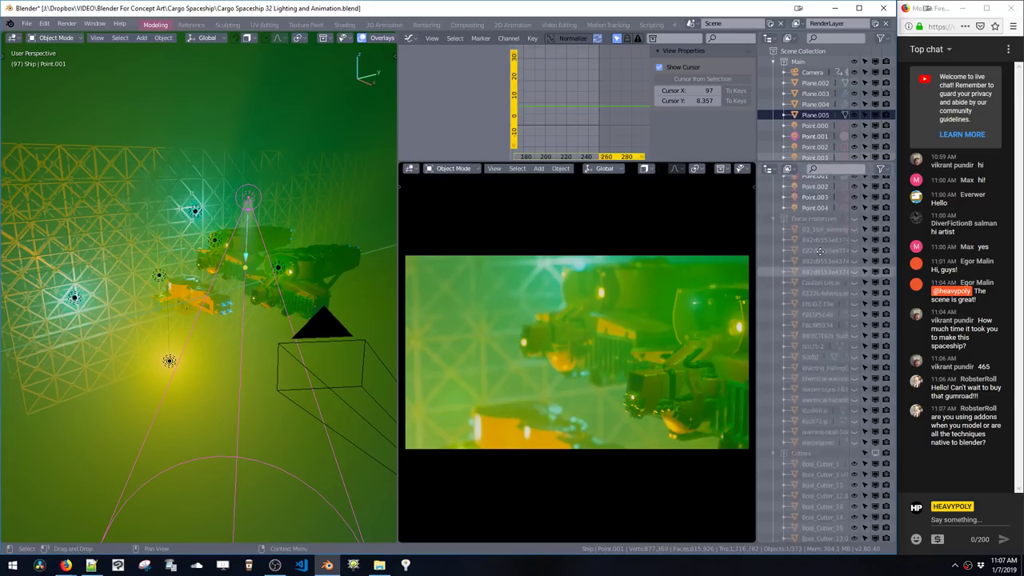
{"action": "scroll", "coordinate": [824, 328], "scroll_direction": "up", "scroll_amount": 2}
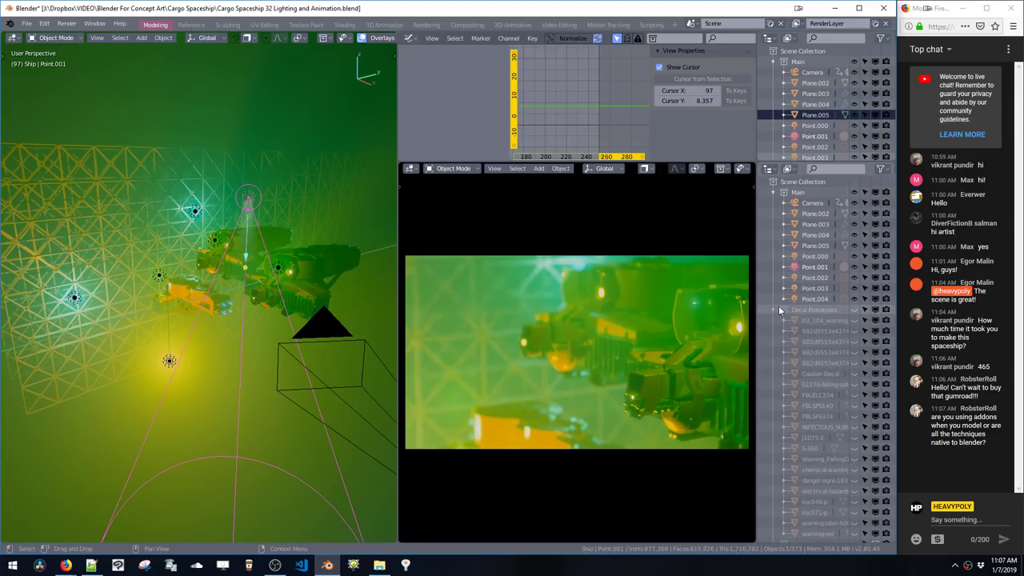
{"action": "left_click", "coordinate": [781, 310]}
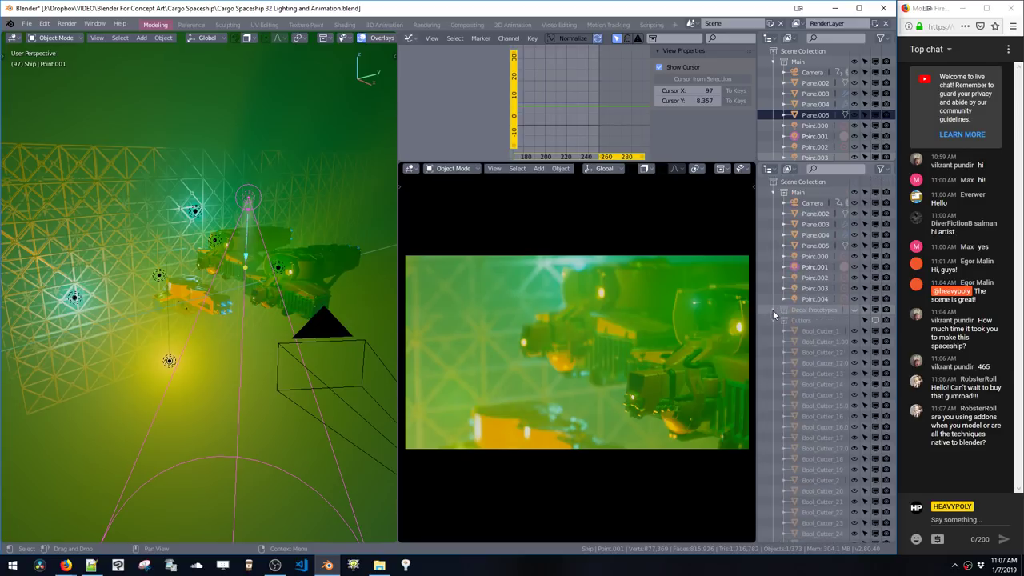
{"action": "left_click", "coordinate": [773, 192]}
{"action": "left_click", "coordinate": [774, 214]}
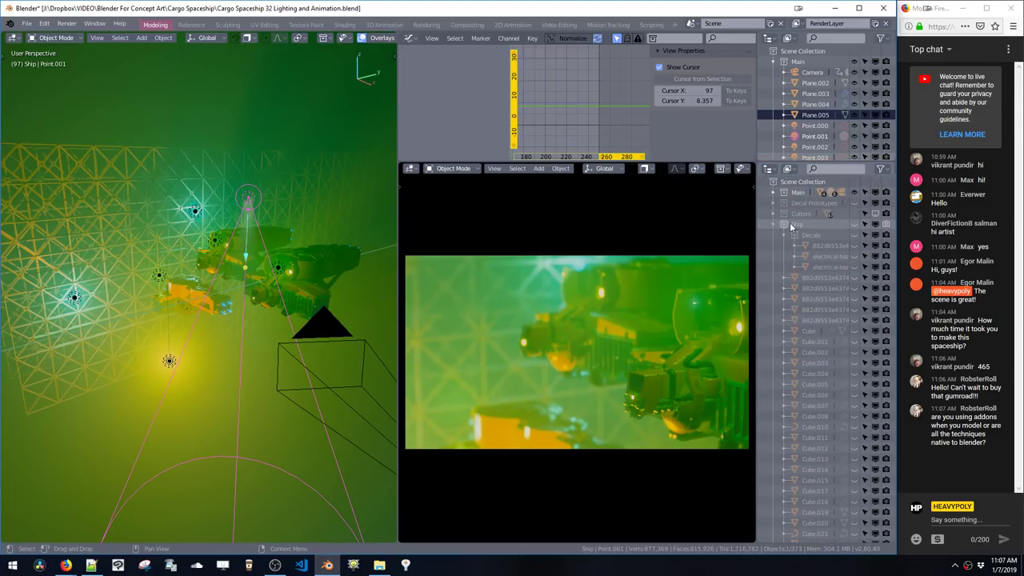
Step: Look through the contents of the Ship collection and make the collection visible in the viewport
{"action": "scroll", "coordinate": [819, 297], "scroll_direction": "down", "scroll_amount": 3}
{"action": "scroll", "coordinate": [820, 297], "scroll_direction": "down", "scroll_amount": 15}
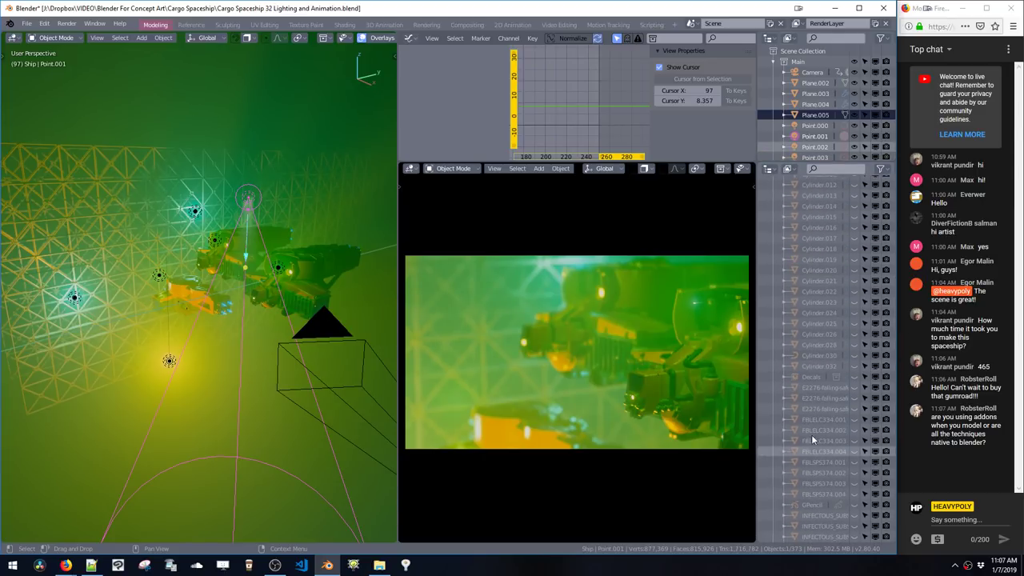
{"action": "scroll", "coordinate": [814, 429], "scroll_direction": "up", "scroll_amount": 15}
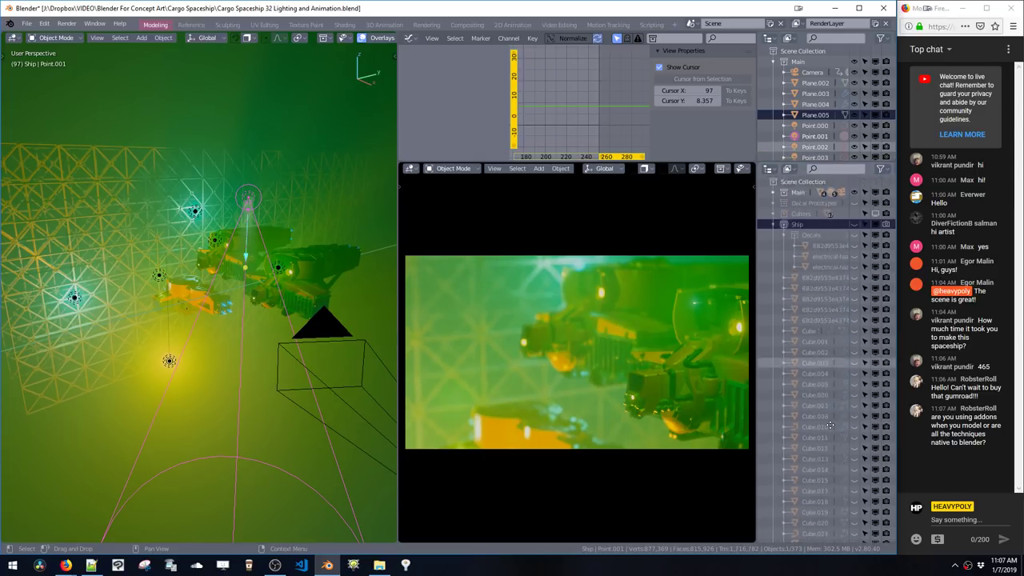
{"action": "left_click", "coordinate": [854, 224]}
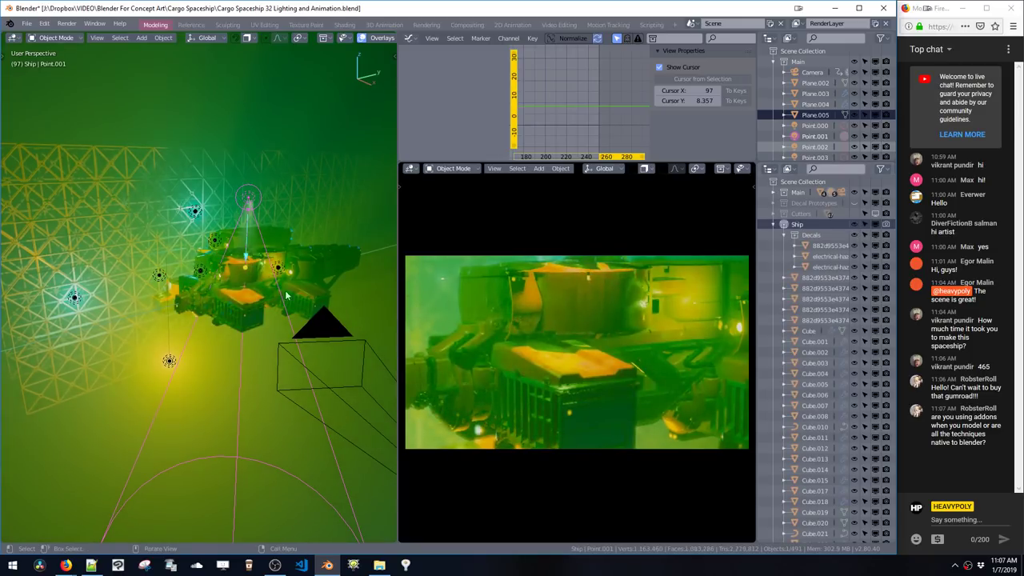
Step: Select the green point light at the front of the original ship and rename it FrontLight
{"action": "left_click", "coordinate": [202, 274]}
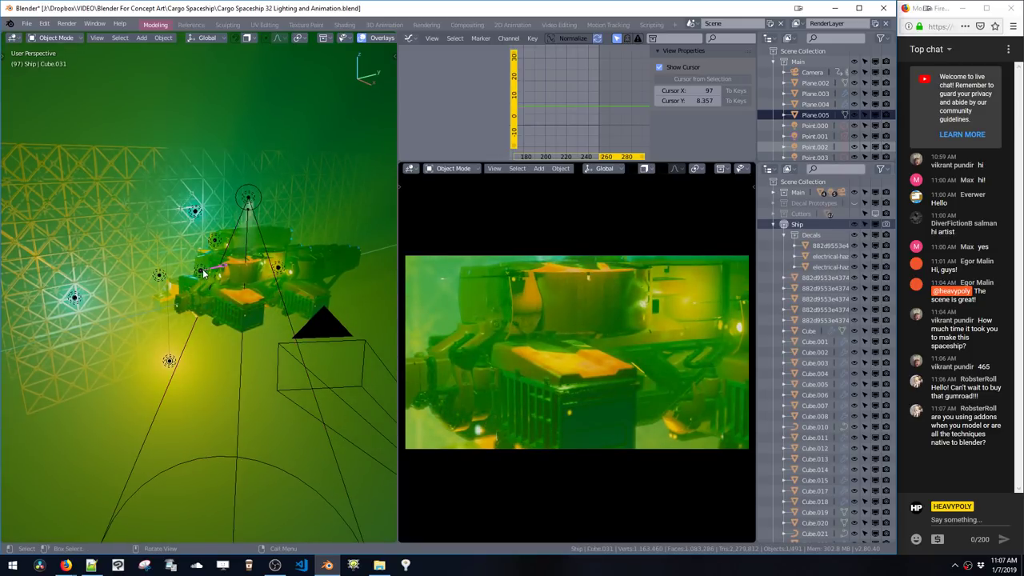
{"action": "key", "text": "v"}
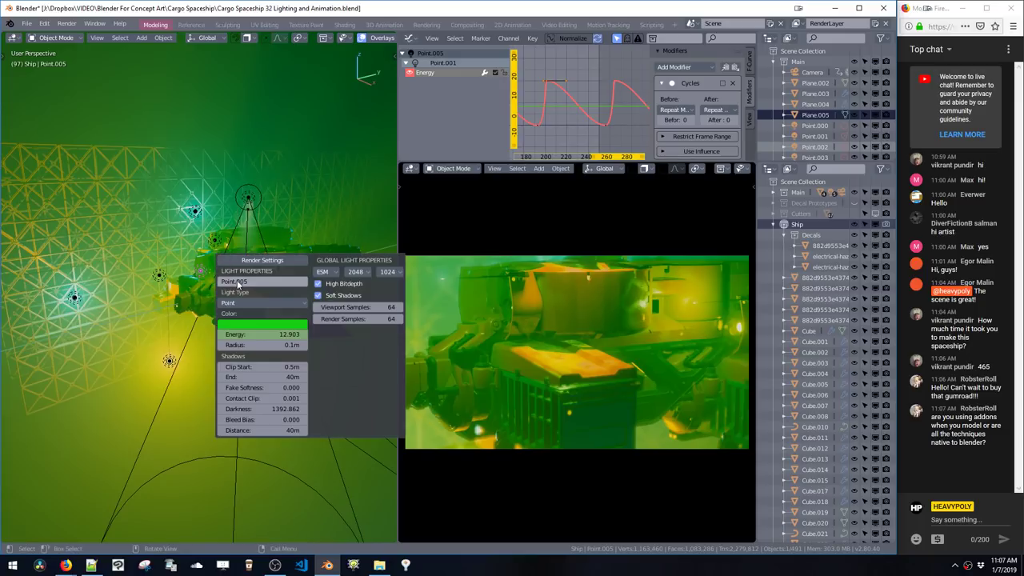
{"action": "left_click", "coordinate": [239, 282]}
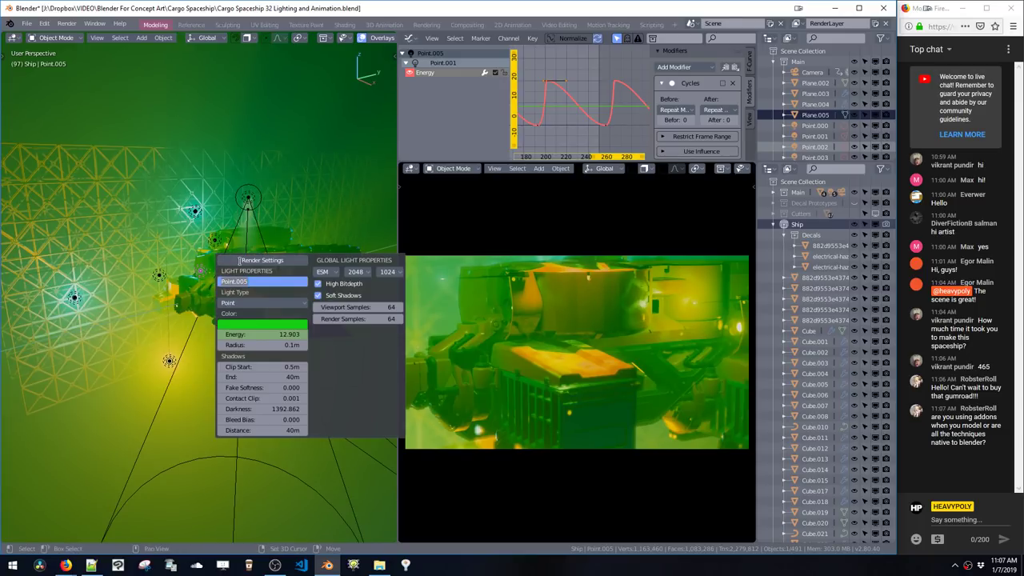
{"action": "type", "text": "FrontLight"}
{"action": "key", "text": "Return"}
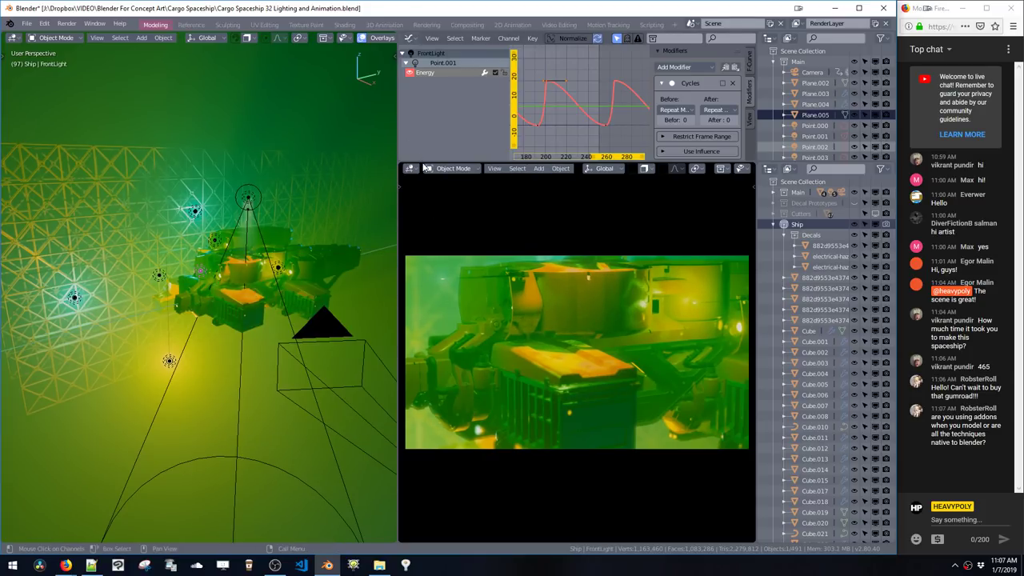
Step: Enlarge the graph editor, hide its sidebar and move the current frame to 201
{"action": "left_click_drag", "start_coordinate": [424, 163], "coordinate": [423, 232]}
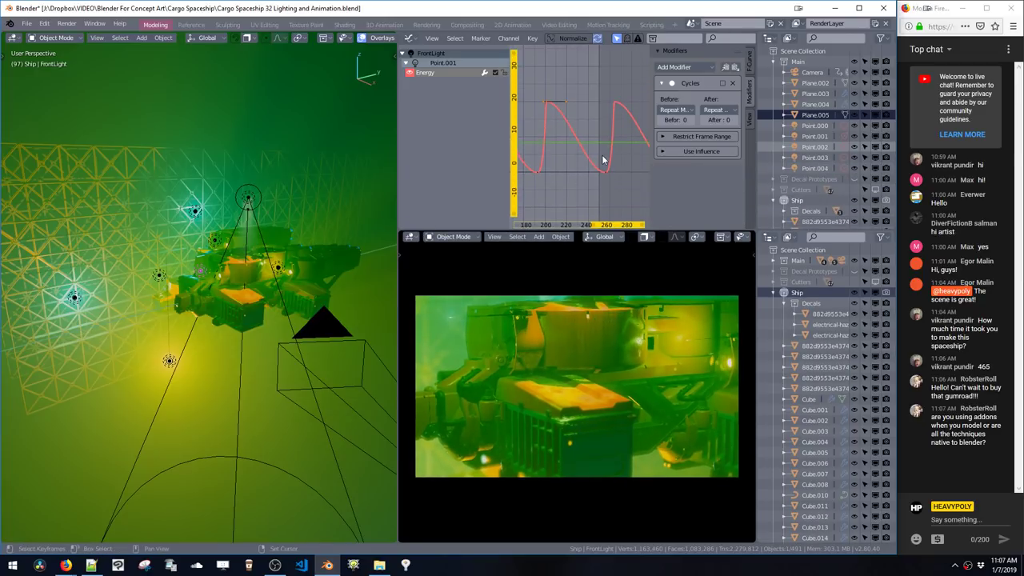
{"action": "key", "text": "n"}
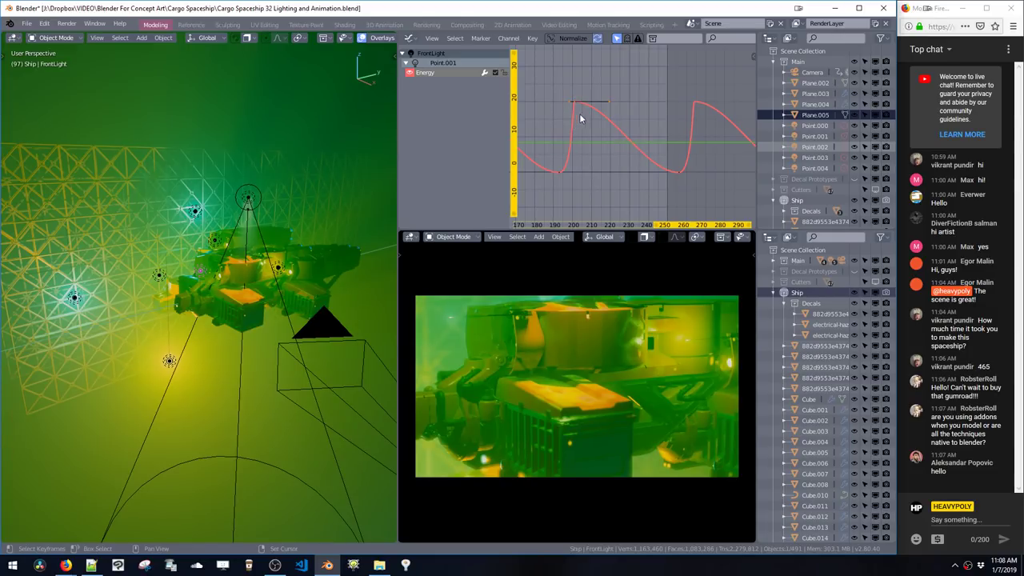
{"action": "right_click_drag", "start_coordinate": [571, 151], "coordinate": [576, 153]}
Step: Lower the peak keyframe of FrontLight's Energy curve near frame 201 along the value axis, and fine-tune its height
{"action": "key", "text": "g"}
{"action": "key", "text": "y"}
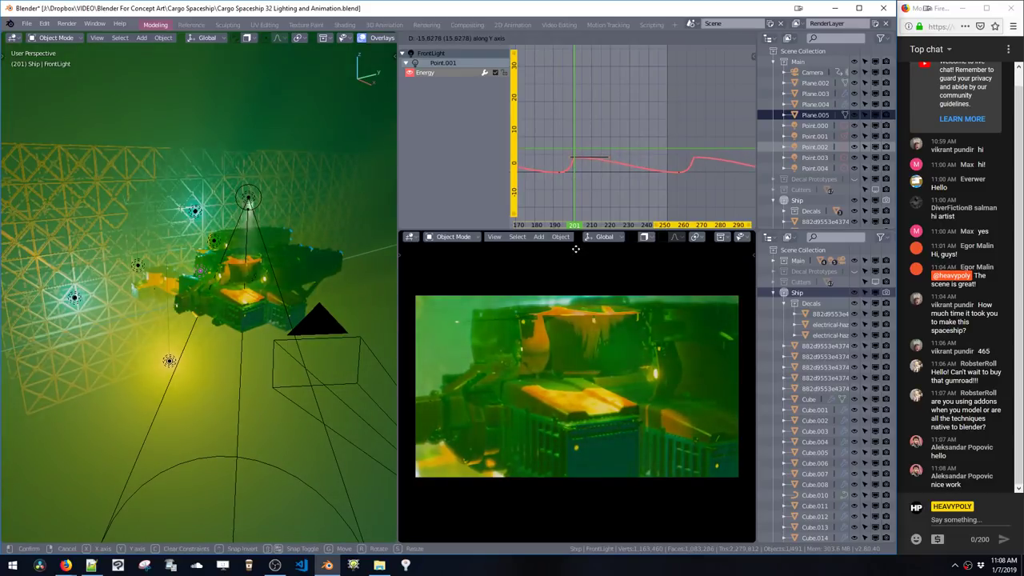
{"action": "left_click", "coordinate": [575, 212]}
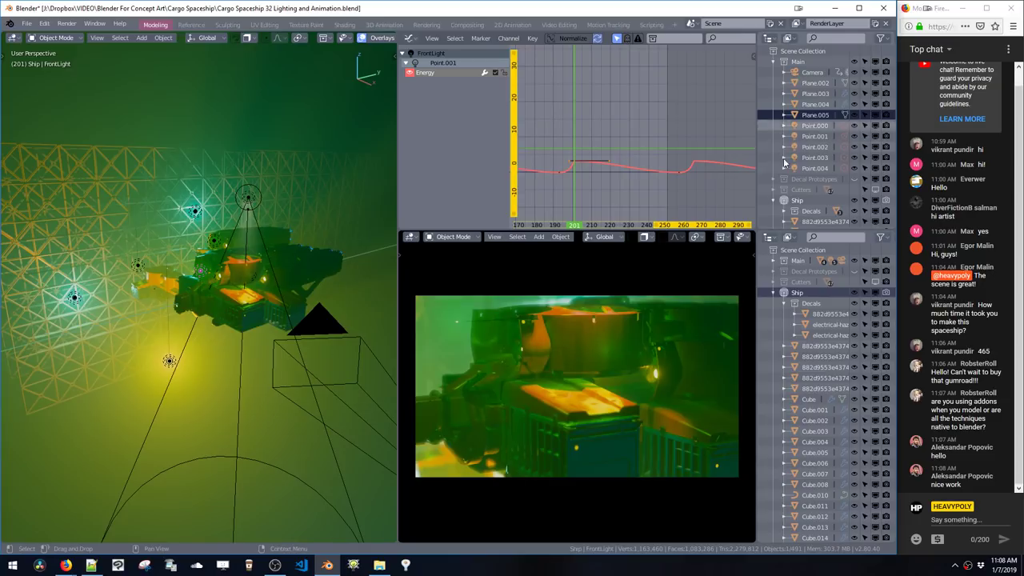
{"action": "key", "text": "g"}
{"action": "key", "text": "y"}
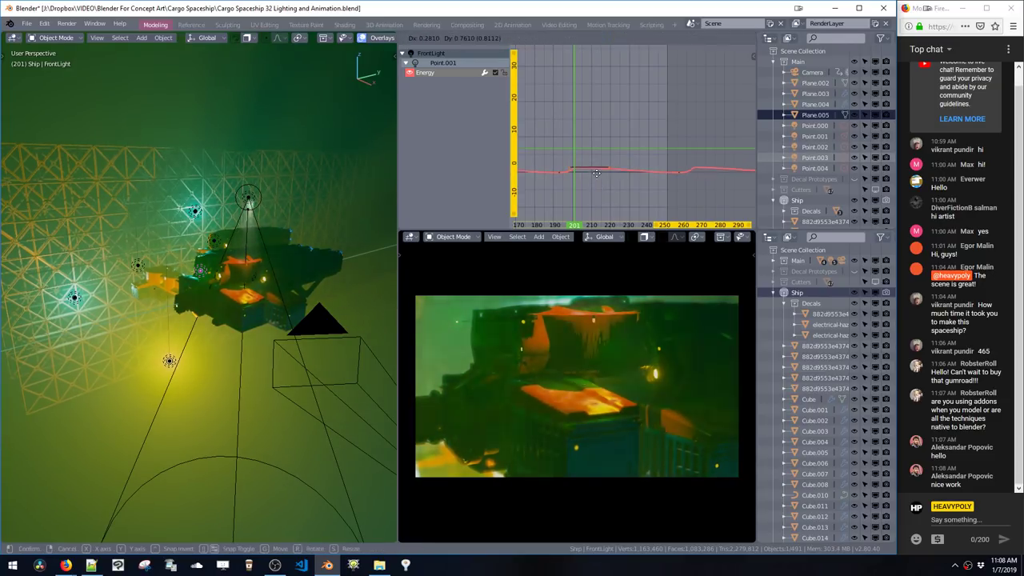
{"action": "left_click", "coordinate": [597, 190]}
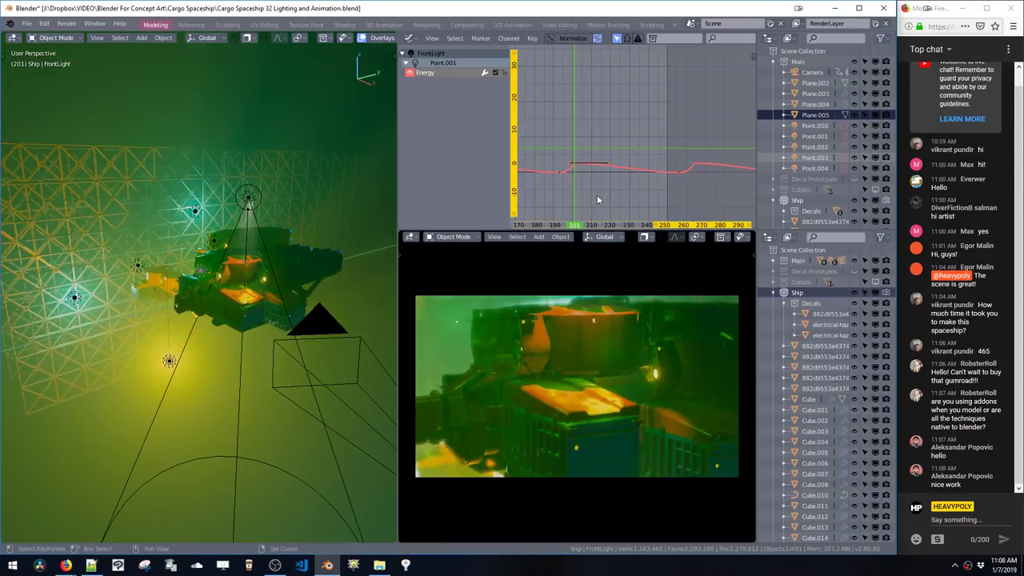
Step: Raise the peak keyframe of FrontLight's Energy curve near frame 201 slightly along the value axis
{"action": "key", "text": "g"}
{"action": "key", "text": "y"}
{"action": "left_click", "coordinate": [597, 192]}
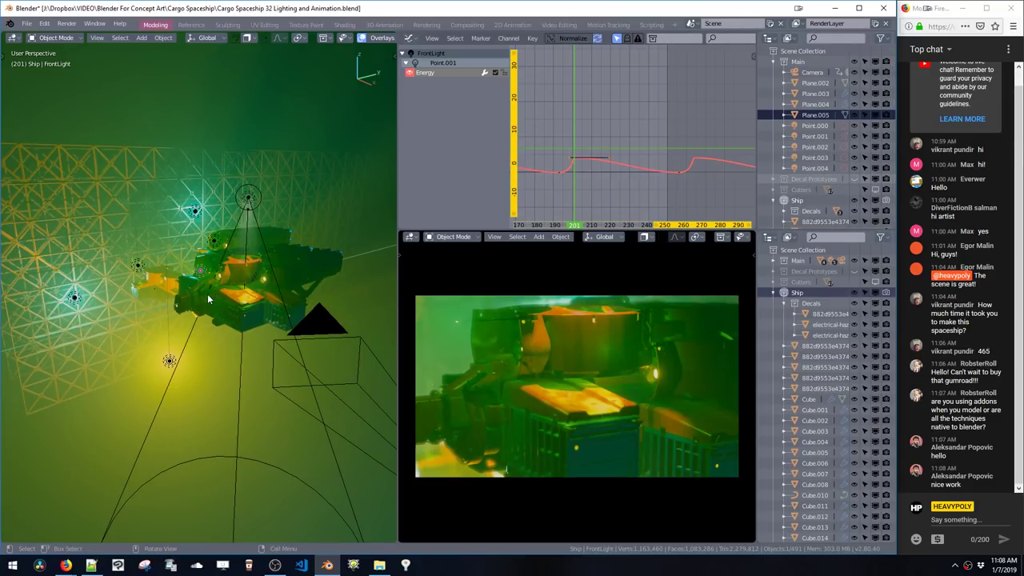
Step: Hide the Ship collection in the viewport so only the ship instances remain displayed
{"action": "middle_click_drag", "start_coordinate": [198, 294], "coordinate": [293, 260]}
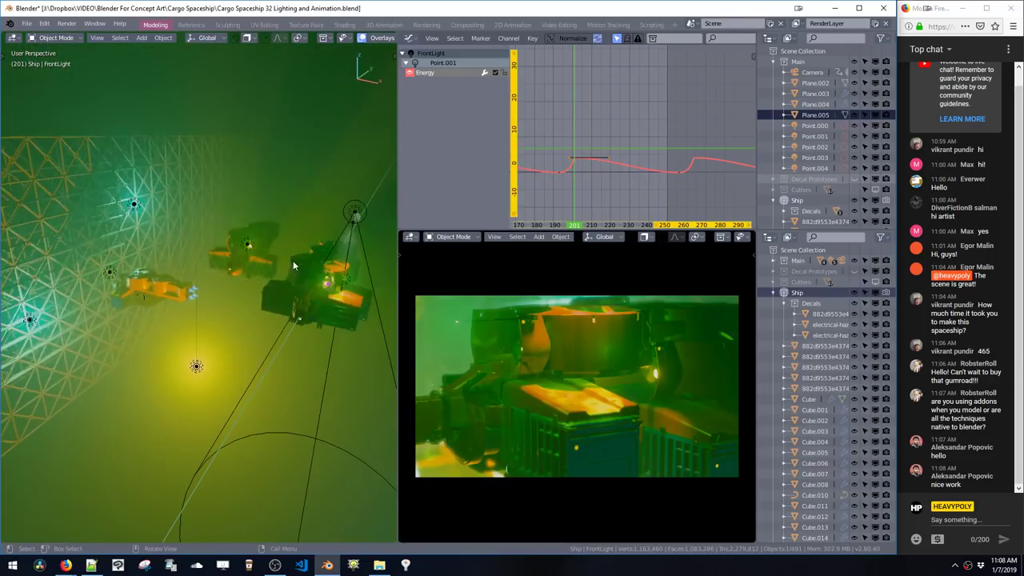
{"action": "left_click", "coordinate": [855, 200]}
{"action": "middle_click_drag", "start_coordinate": [304, 150], "coordinate": [301, 299]}
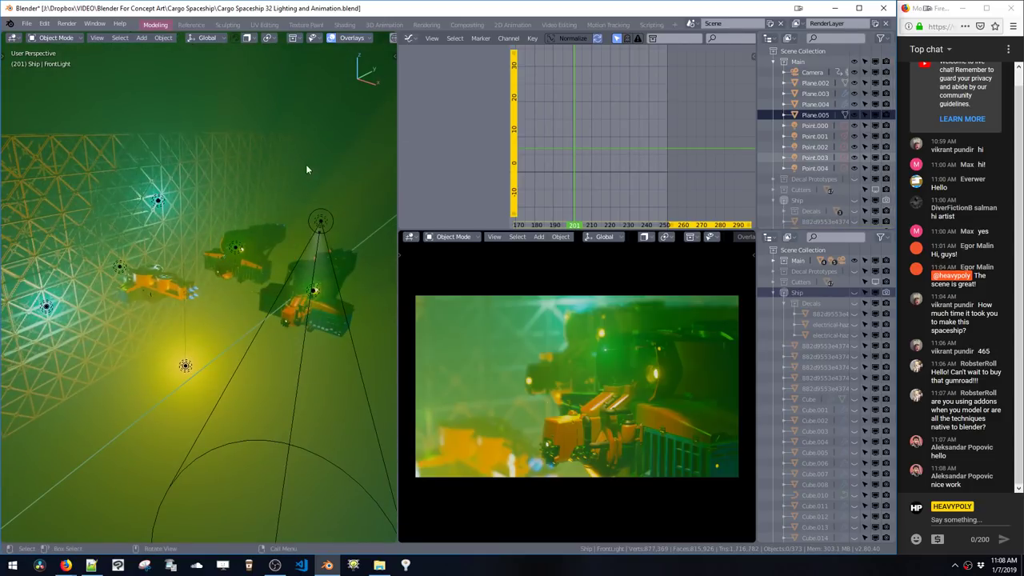
Step: Hide the 3D viewport's overlays and play the animation to review the scene lighting
{"action": "key", "text": "z"}
{"action": "left_click", "coordinate": [352, 209]}
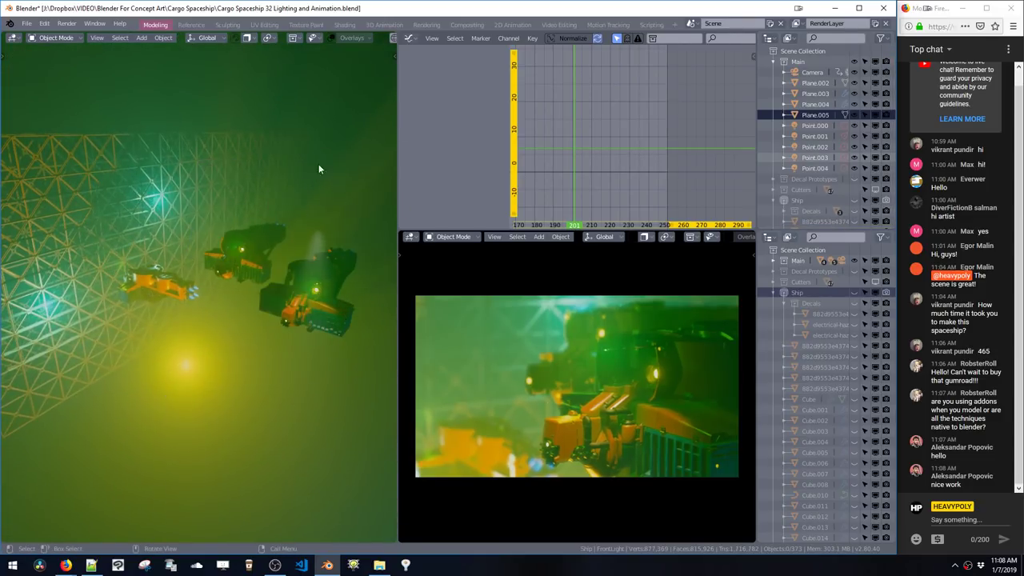
{"action": "key", "text": "space"}
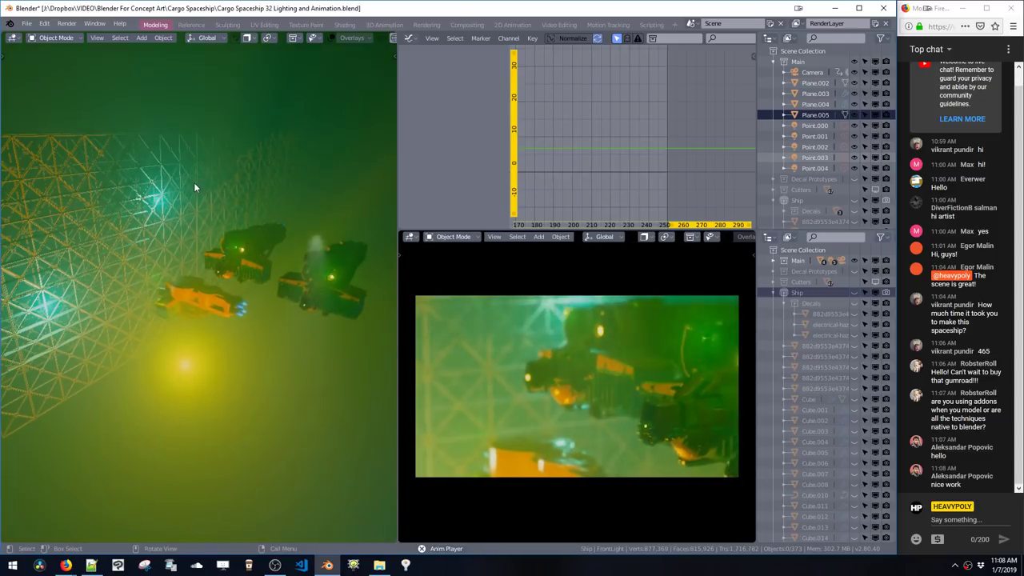
{"action": "key", "text": "space"}
Step: Turn the viewport overlays back on, select the farther cyan light at the lattice wall and rename it BG Light
{"action": "left_click", "coordinate": [814, 125]}
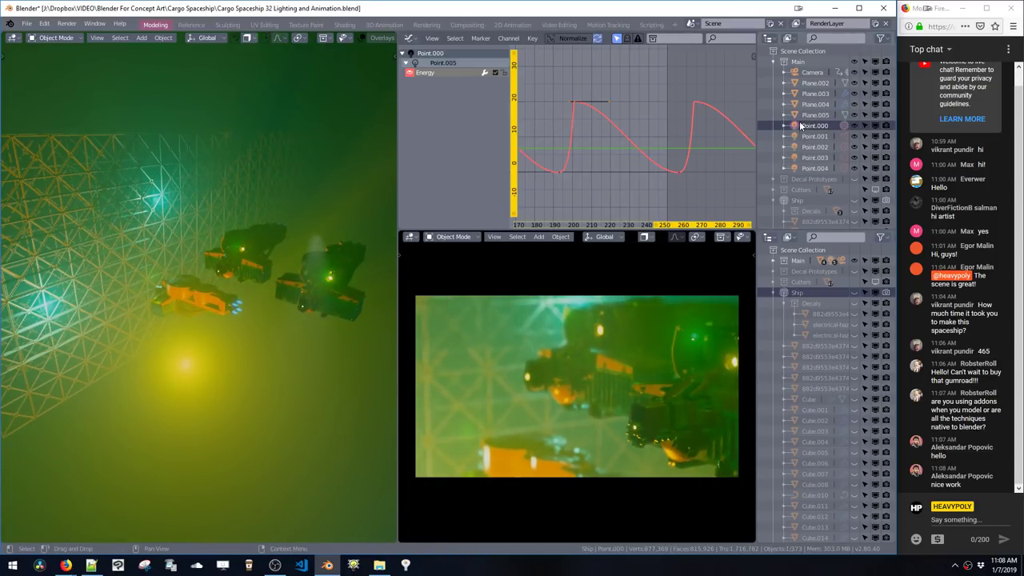
{"action": "left_click", "coordinate": [812, 168]}
{"action": "key", "text": "shift+alt+z"}
{"action": "left_click", "coordinate": [159, 205]}
{"action": "key", "text": "ctrl+shift+v"}
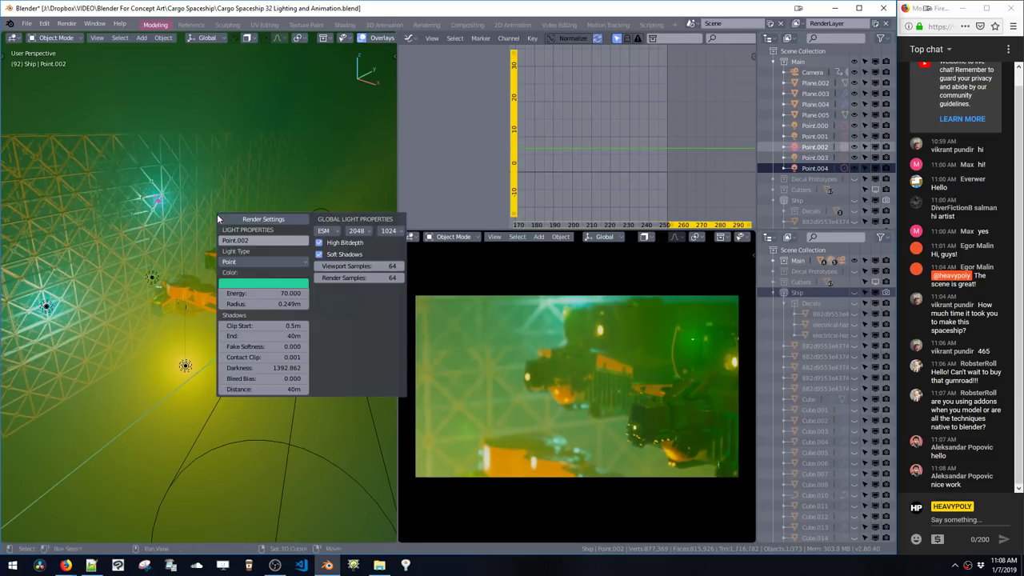
{"action": "left_click", "coordinate": [248, 240]}
{"action": "type", "text": "Wall"}
{"action": "key", "text": "BackSpace"}
{"action": "type", "text": "BG Light"}
{"action": "key", "text": "Return"}
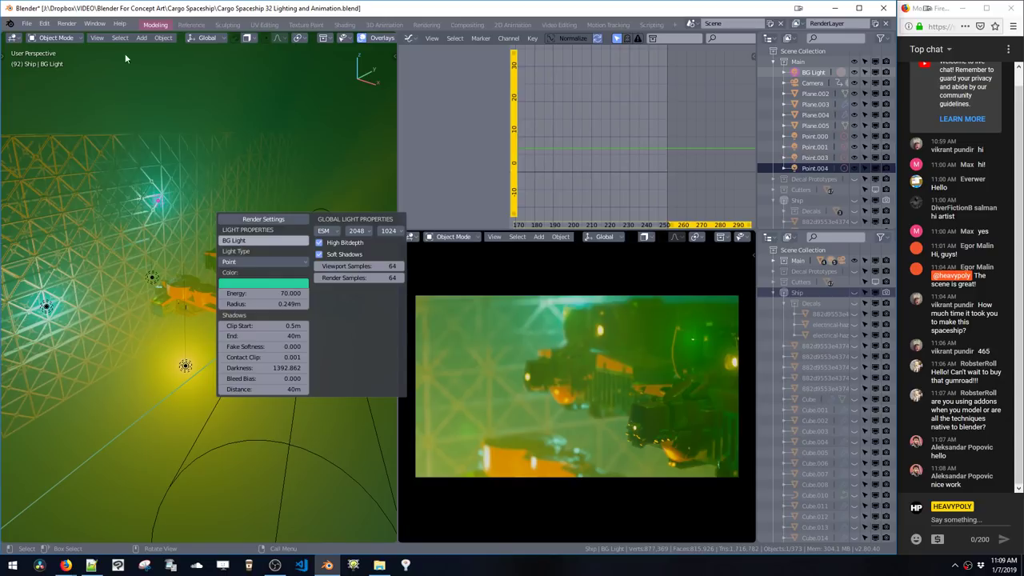
Step: Give the nearer cyan light at the lattice wall the same BG Light name
{"action": "left_click", "coordinate": [47, 308]}
{"action": "key", "text": "v"}
{"action": "left_click", "coordinate": [132, 290]}
{"action": "type", "text": "BG Light"}
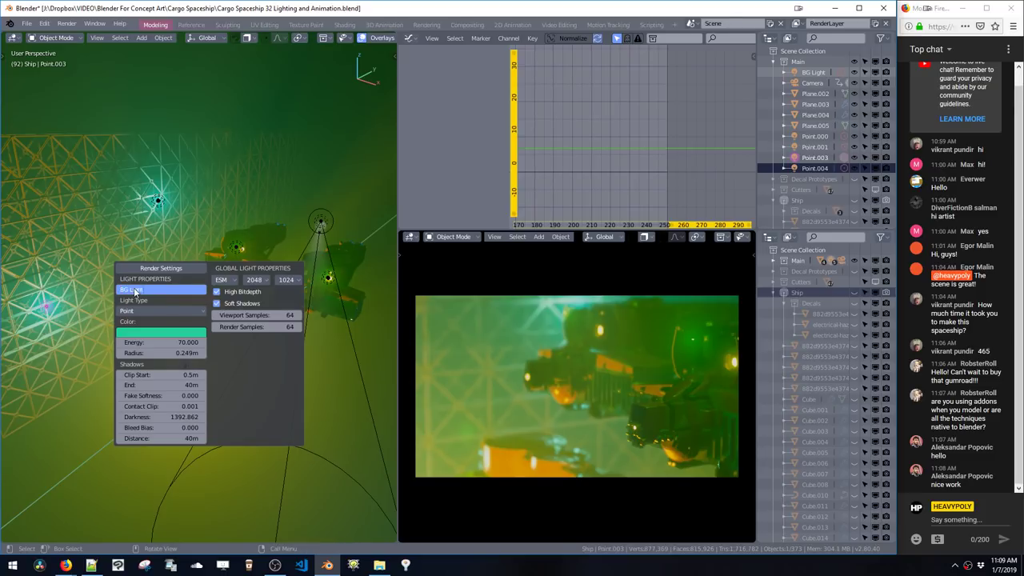
{"action": "key", "text": "Return"}
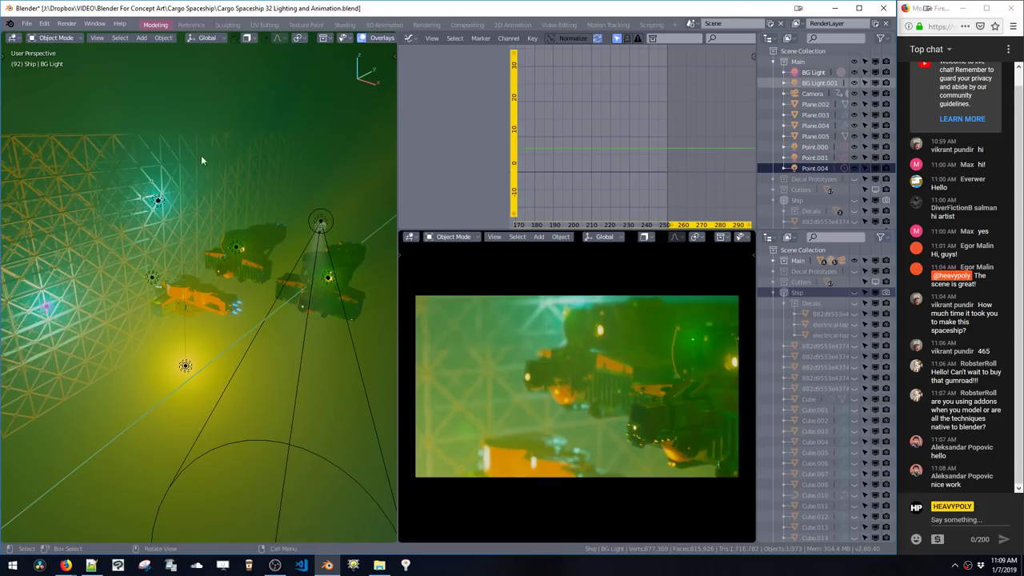
Step: Select the farther background light and change its color from cyan to yellow-green
{"action": "left_click", "coordinate": [158, 203]}
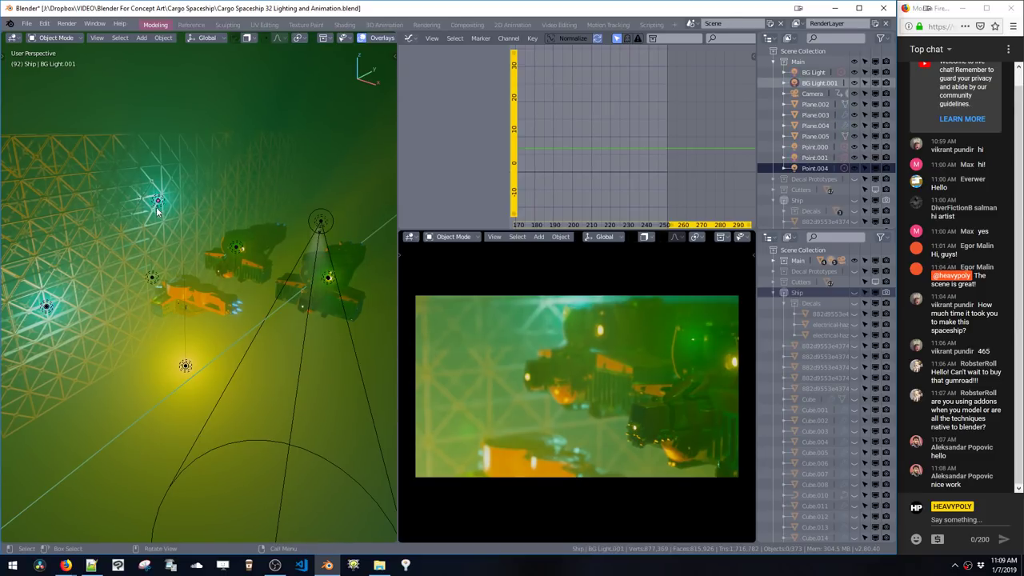
{"action": "key", "text": "v"}
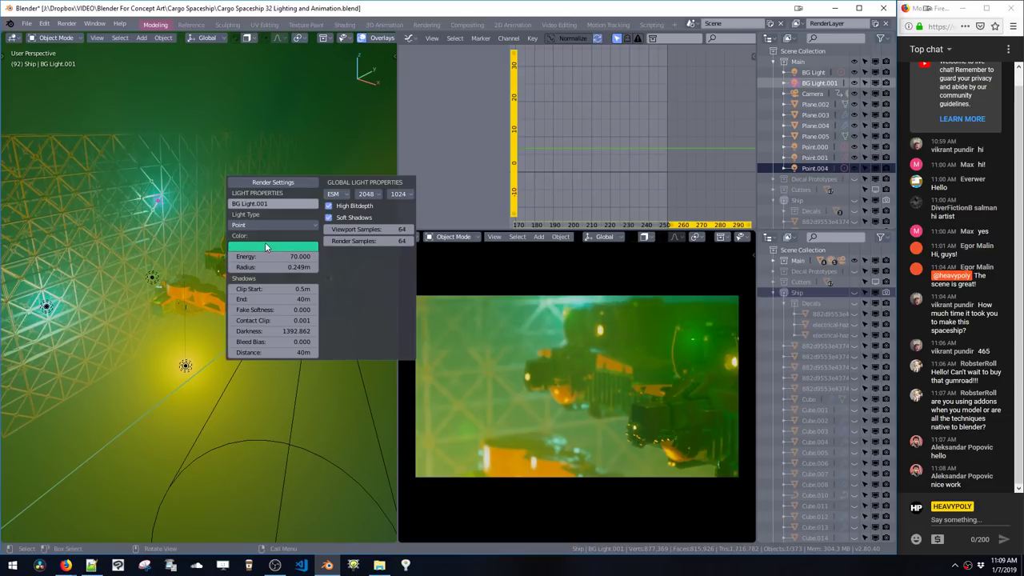
{"action": "left_click", "coordinate": [265, 247]}
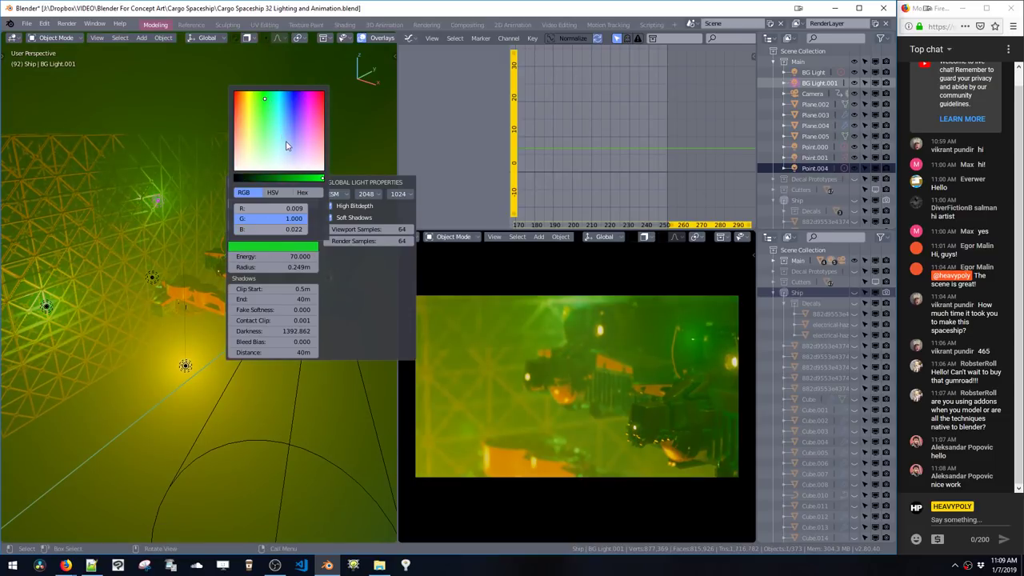
{"action": "left_click", "coordinate": [281, 141]}
{"action": "left_click_drag", "start_coordinate": [266, 124], "coordinate": [248, 99]}
{"action": "left_click", "coordinate": [256, 113]}
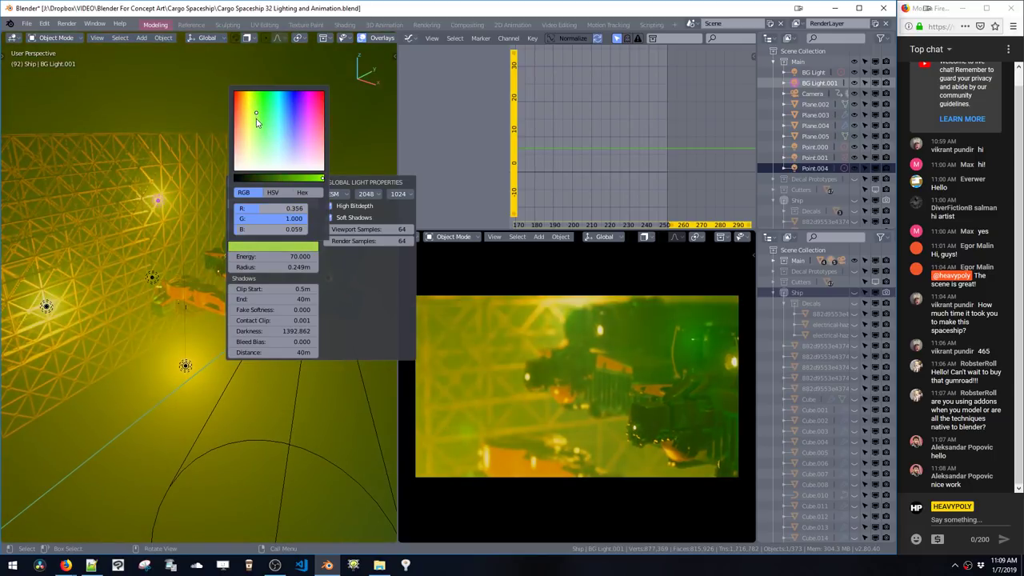
Step: Lower the background light's energy, trying 40 and settling on 20
{"action": "left_click", "coordinate": [272, 256]}
{"action": "type", "text": "40"}
{"action": "key", "text": "Return"}
{"action": "left_click", "coordinate": [270, 256]}
{"action": "type", "text": "20"}
{"action": "key", "text": "Return"}
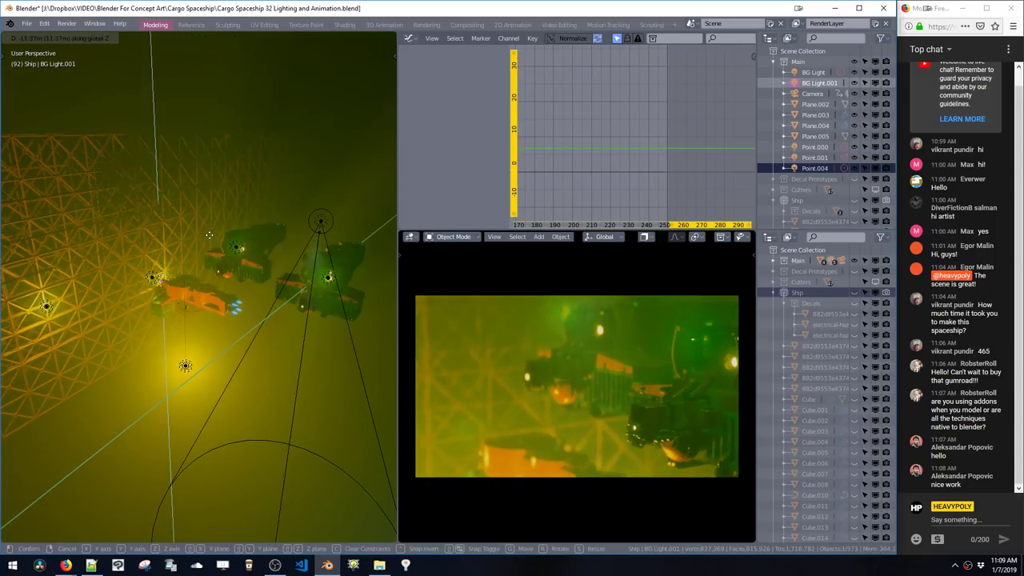
Step: Lower the farther background light, add the nearer one to the selection, and shift both along global Z and X toward the lattice wall
{"action": "left_click", "coordinate": [210, 244]}
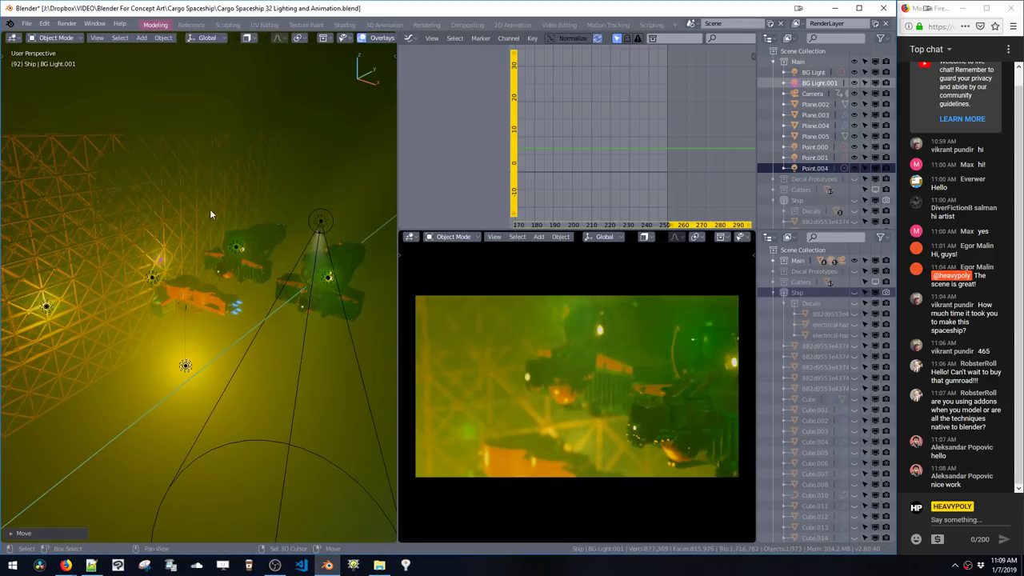
{"action": "left_click", "coordinate": [51, 309]}
{"action": "left_click", "coordinate": [48, 308]}
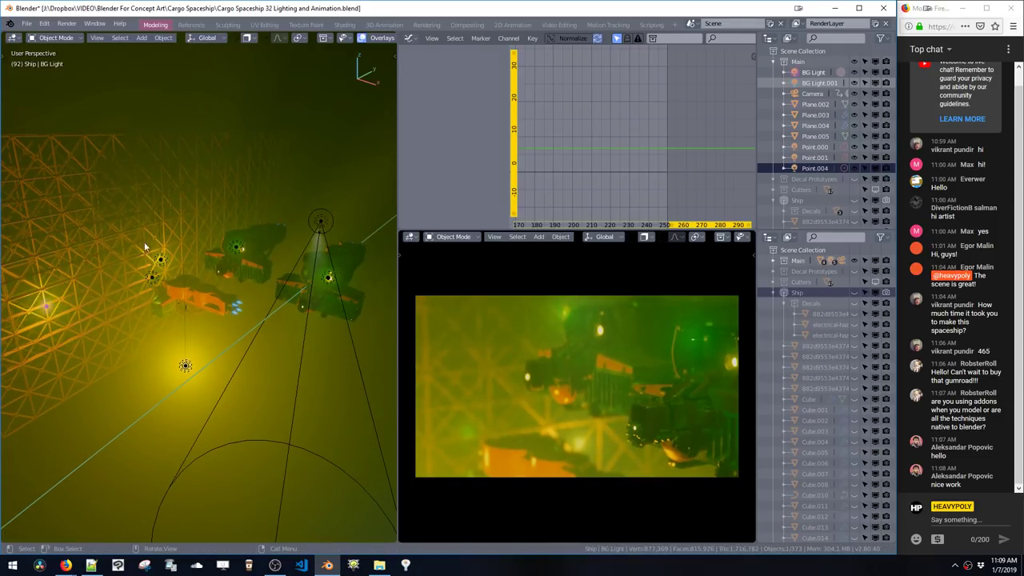
{"action": "key", "text": "g"}
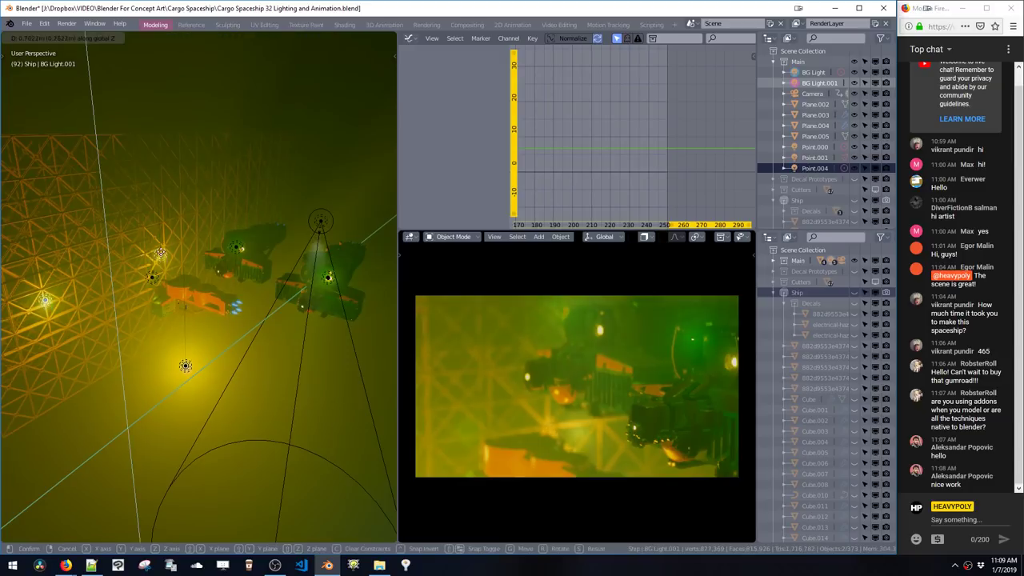
{"action": "key", "text": "z"}
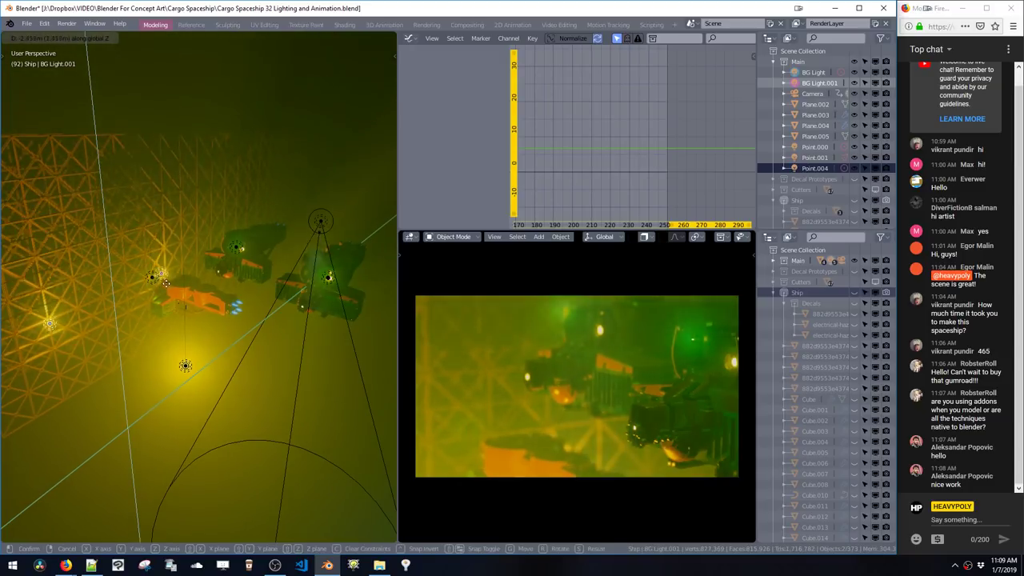
{"action": "left_click", "coordinate": [162, 256]}
{"action": "key", "text": "x"}
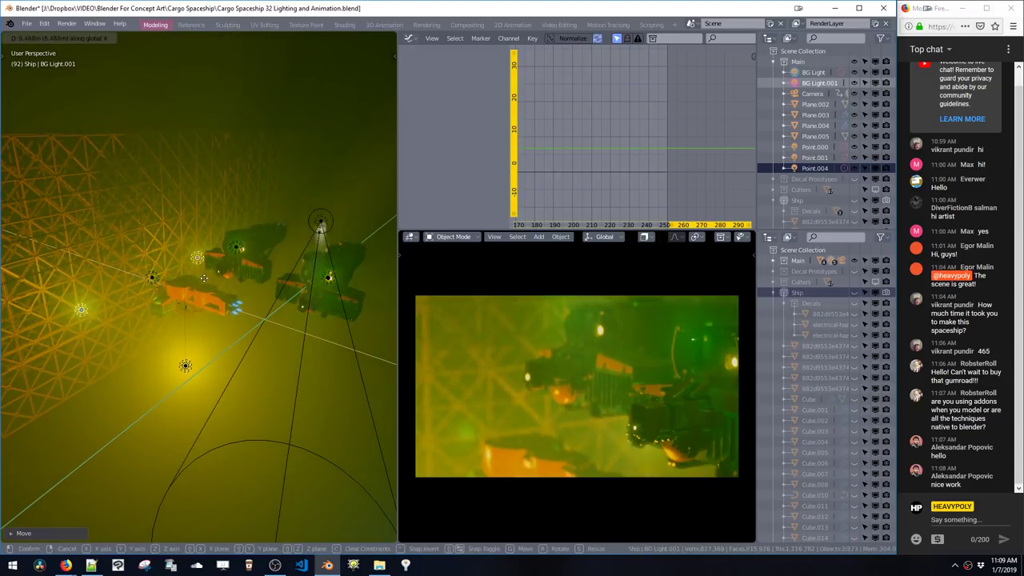
{"action": "left_click", "coordinate": [148, 268]}
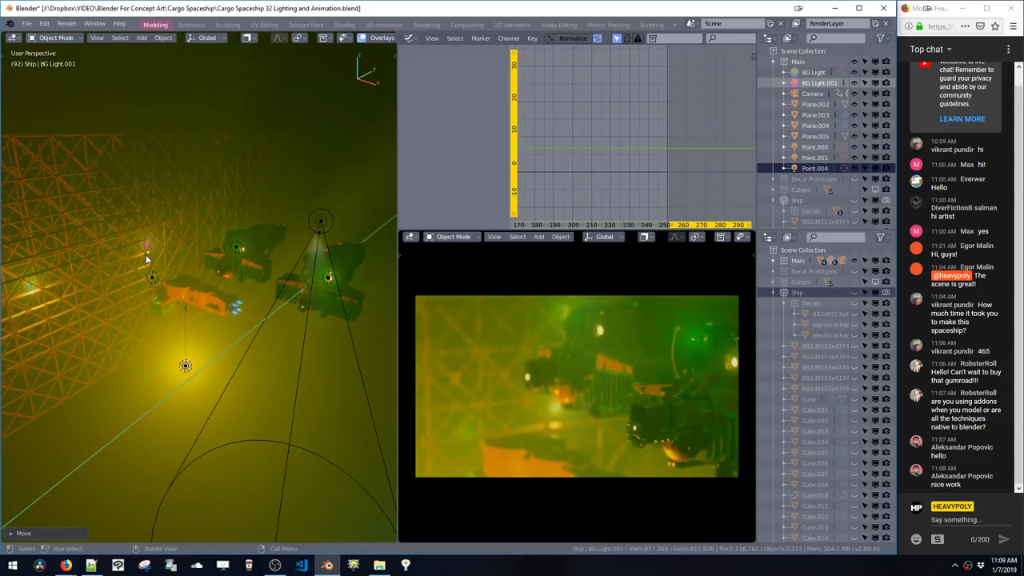
Step: Adjust the height of both background lights along Z and bring them forward along X in front of the lattice
{"action": "key", "text": "g"}
{"action": "key", "text": "z"}
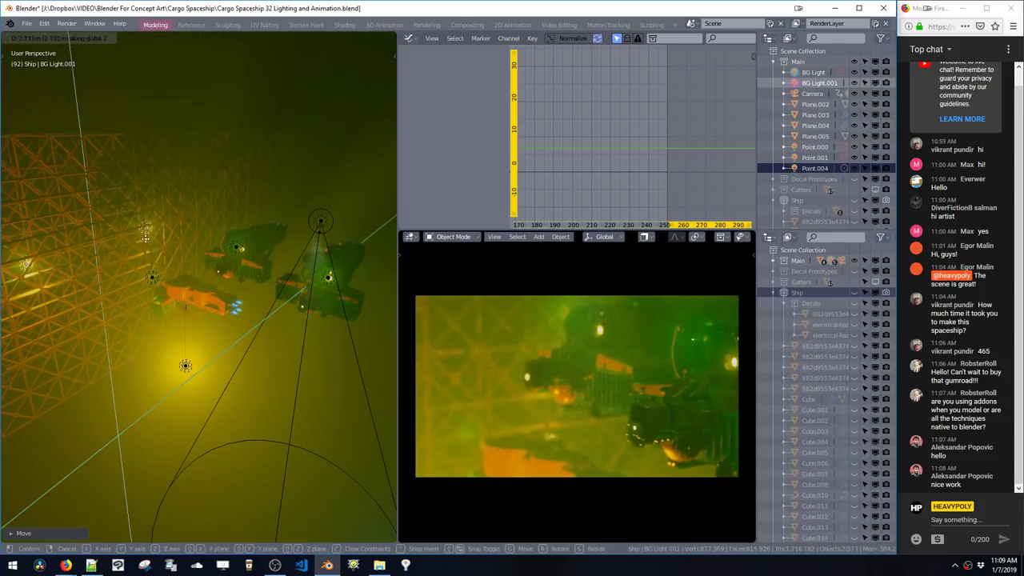
{"action": "left_click", "coordinate": [146, 215]}
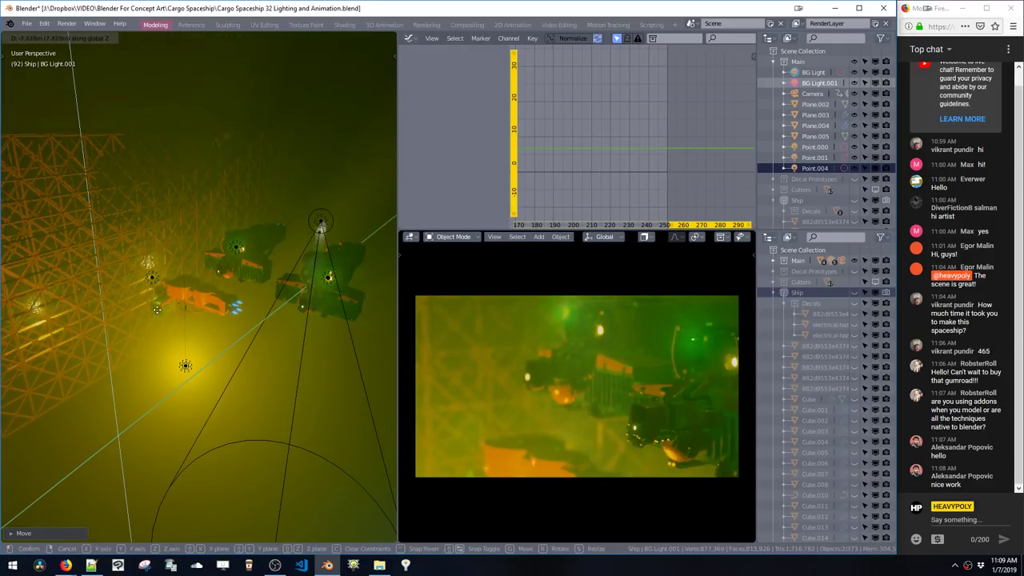
{"action": "key", "text": "g"}
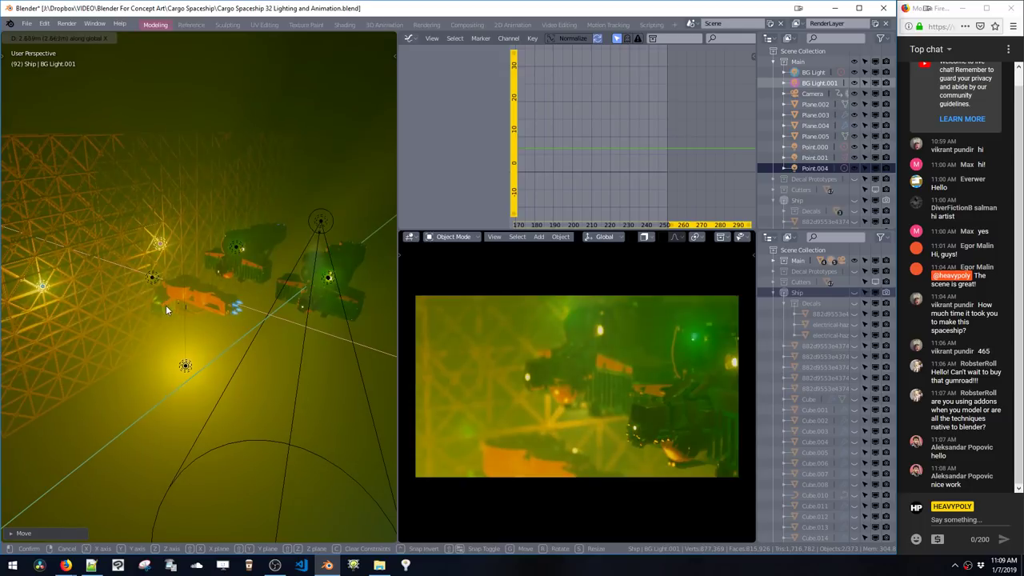
{"action": "left_click", "coordinate": [165, 303]}
Step: Change the background lights' type from Point to Spot
{"action": "right_click", "coordinate": [161, 242]}
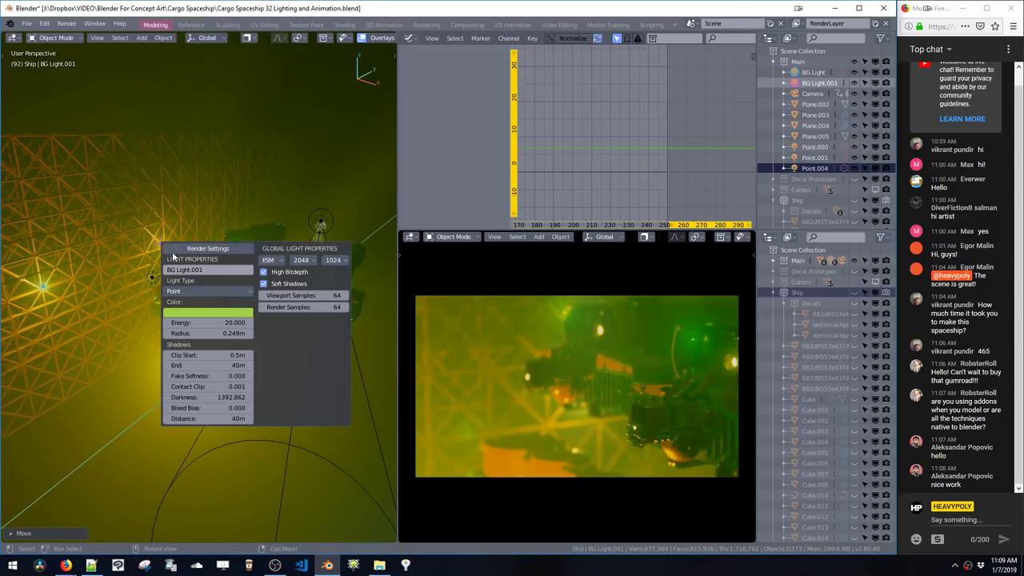
{"action": "left_click", "coordinate": [213, 291]}
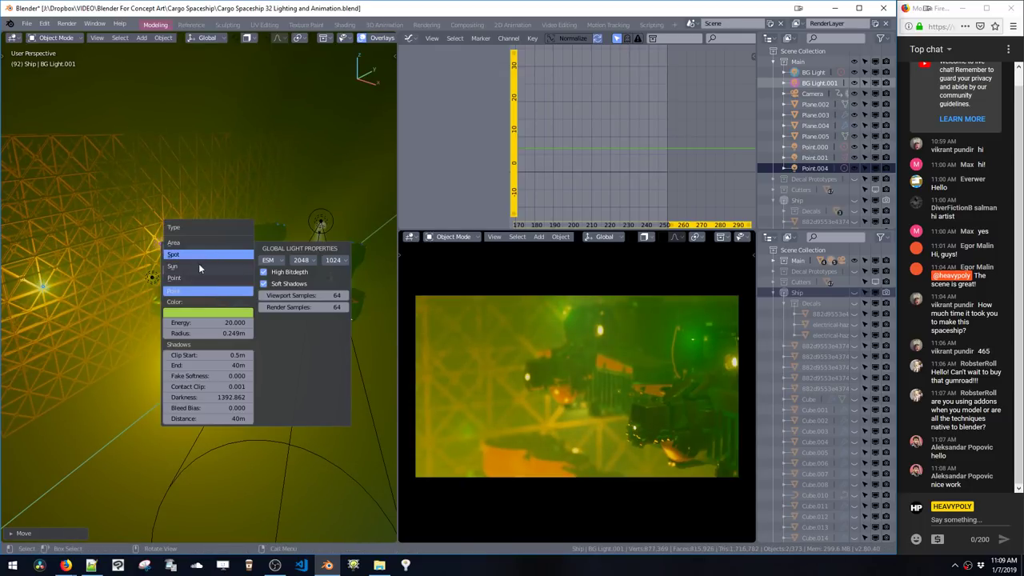
{"action": "left_click", "coordinate": [197, 254]}
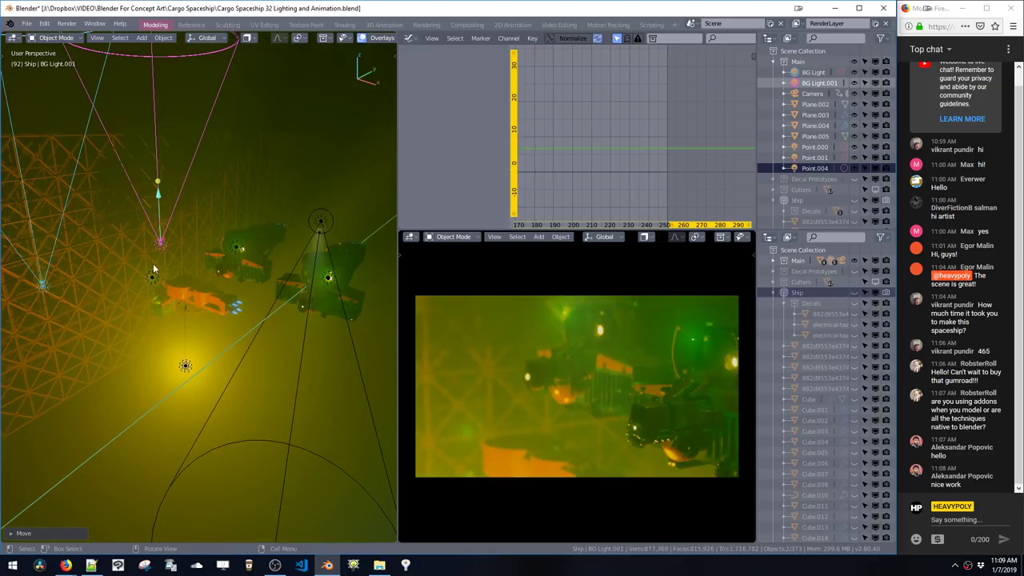
Step: Reposition the two background lights along X and Z and fine-tune their placement close to the lattice wall
{"action": "key", "text": "g"}
{"action": "key", "text": "x"}
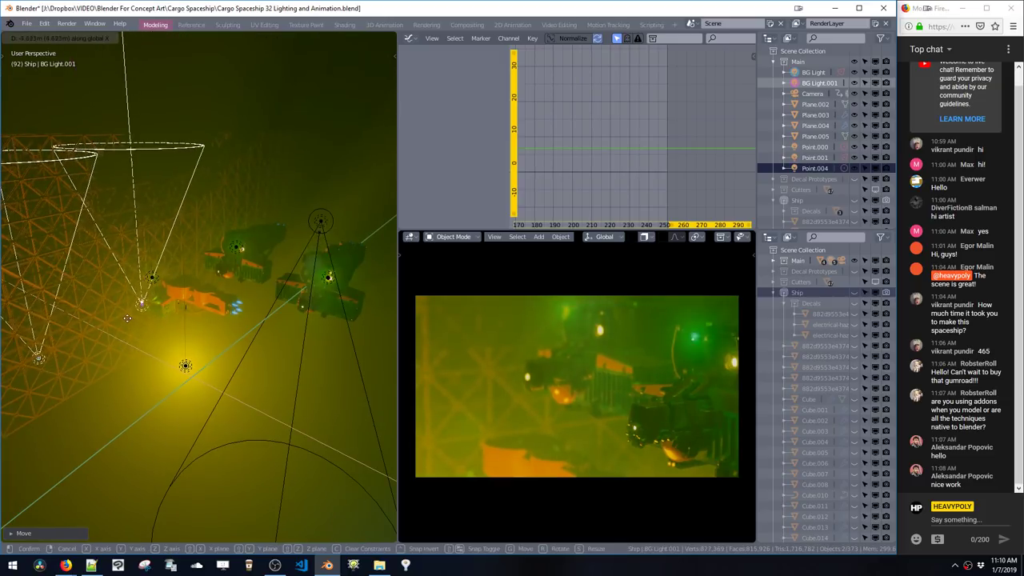
{"action": "key", "text": "z"}
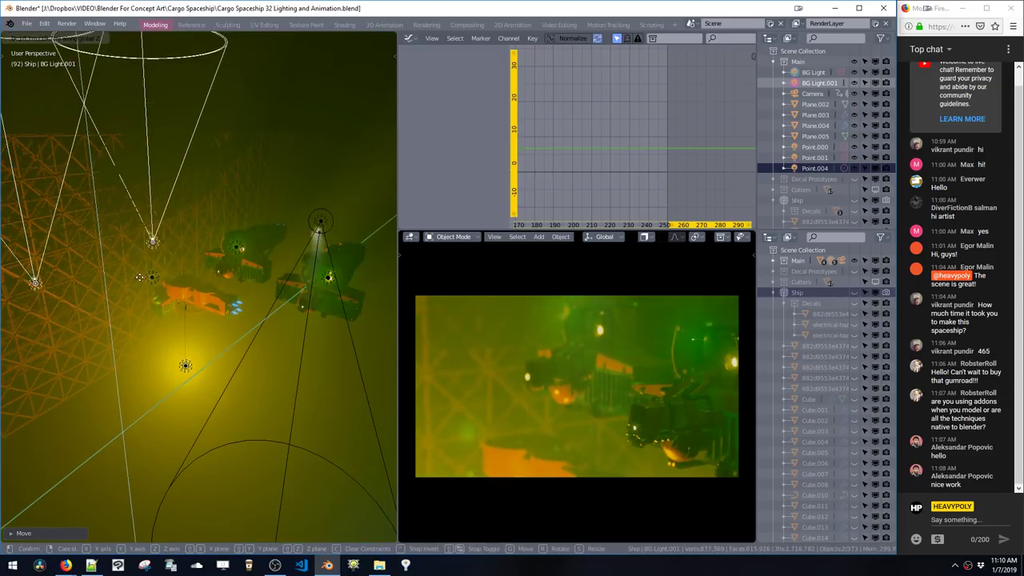
{"action": "left_click", "coordinate": [171, 251]}
{"action": "key", "text": "KP_Decimal"}
{"action": "middle_click_drag", "start_coordinate": [195, 256], "coordinate": [168, 234]}
{"action": "key", "text": "g"}
{"action": "left_click", "coordinate": [224, 241]}
{"action": "key", "text": "g"}
{"action": "key", "text": "z"}
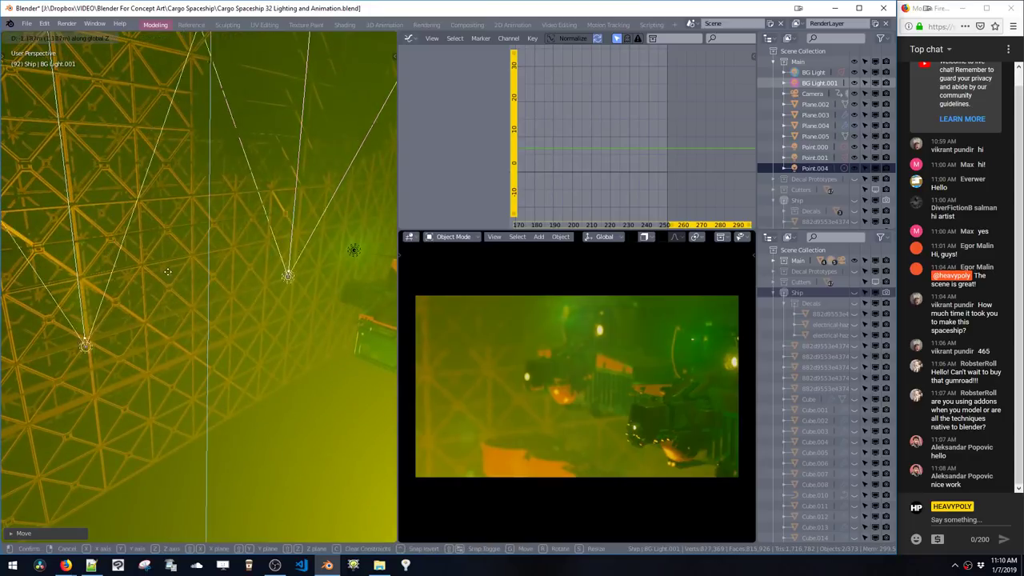
{"action": "left_click", "coordinate": [183, 278]}
Step: Set the background spot lights' energy to 90 after trying 80, with a blend of 0.728 and a radius of 0.956 m
{"action": "middle_click_drag", "start_coordinate": [183, 277], "coordinate": [212, 277]}
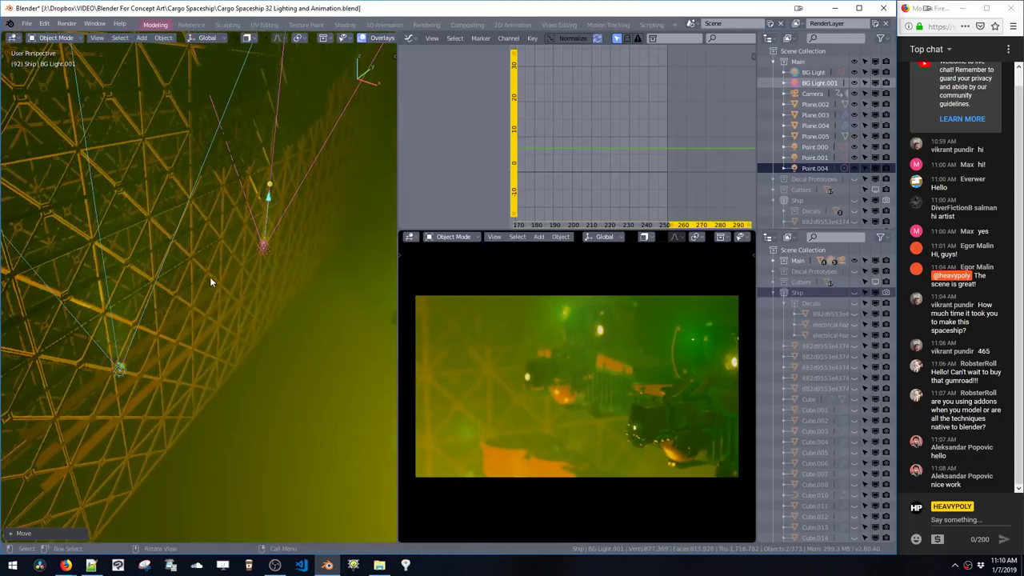
{"action": "key", "text": "p"}
{"action": "left_click", "coordinate": [268, 357]}
{"action": "type", "text": "80"}
{"action": "key", "text": "Return"}
{"action": "left_click", "coordinate": [263, 360]}
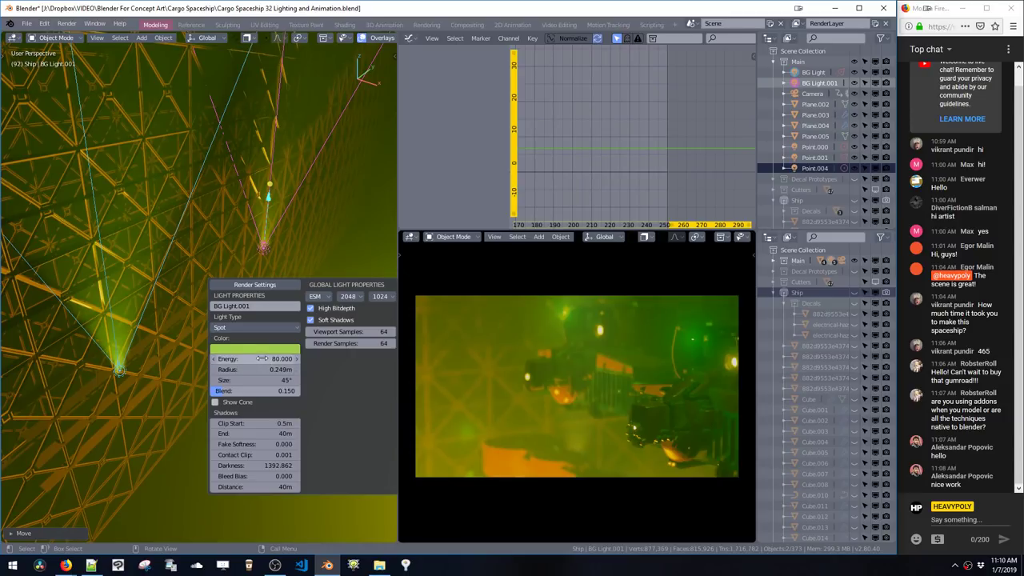
{"action": "type", "text": "90"}
{"action": "key", "text": "Return"}
{"action": "left_click_drag", "start_coordinate": [263, 393], "coordinate": [352, 441]}
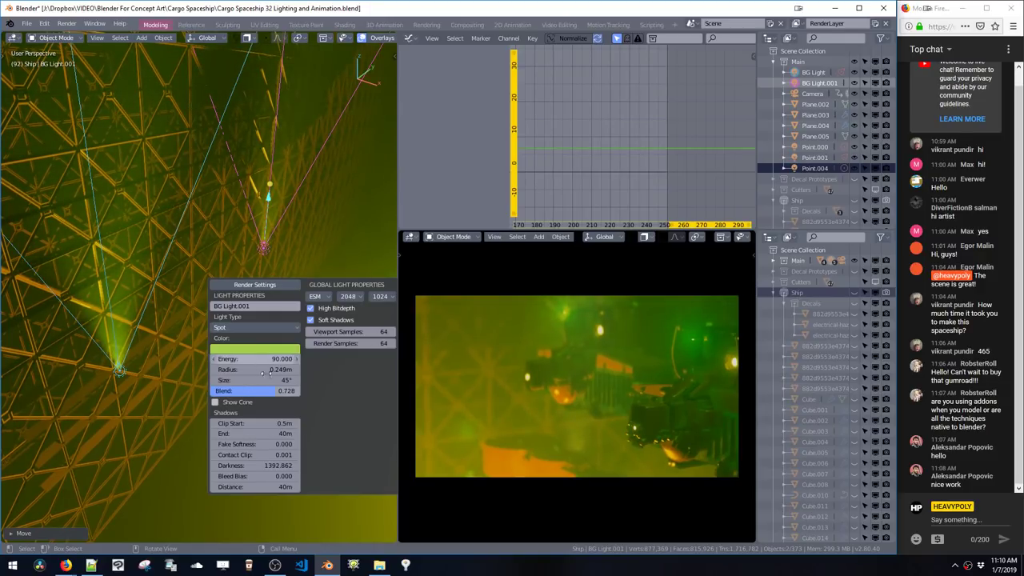
{"action": "left_click_drag", "start_coordinate": [271, 370], "coordinate": [298, 375]}
Step: Switch the background lights' type to Area
{"action": "left_click", "coordinate": [249, 327]}
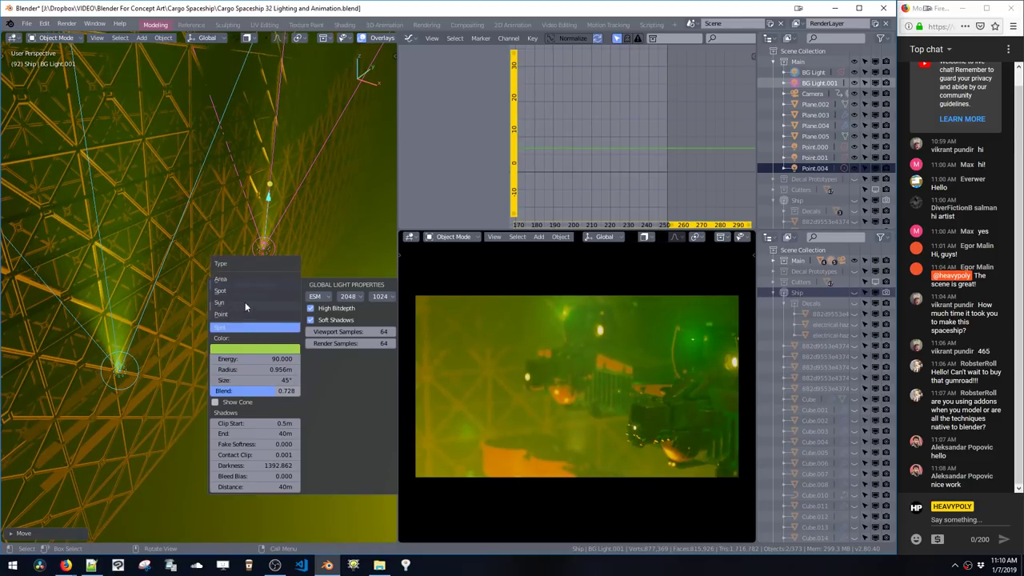
{"action": "left_click", "coordinate": [240, 278]}
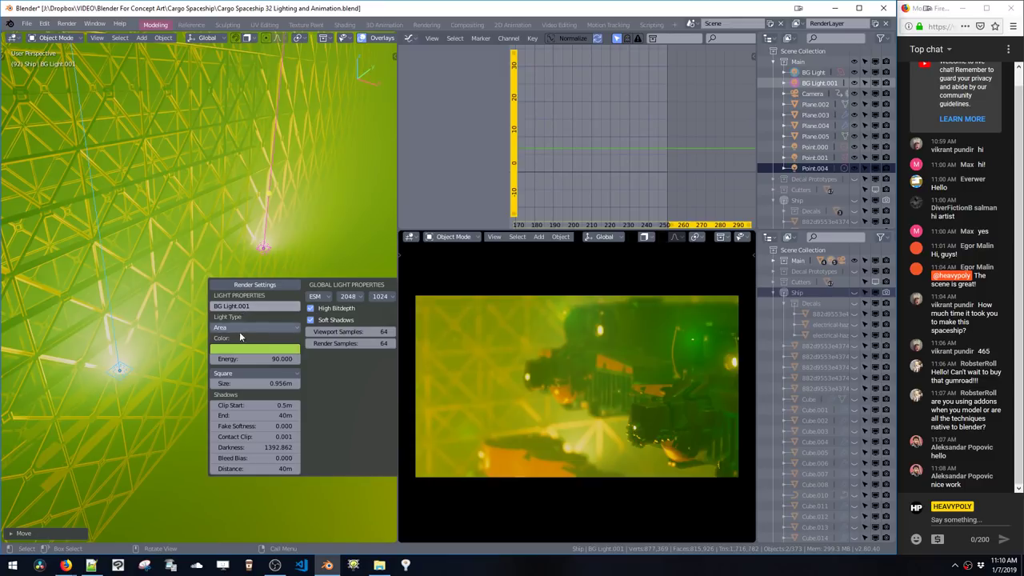
Step: Switch the background lights back to Point type and reduce their radius and energy to dim the glow on the lattice wall
{"action": "left_click", "coordinate": [239, 328]}
{"action": "left_click", "coordinate": [239, 316]}
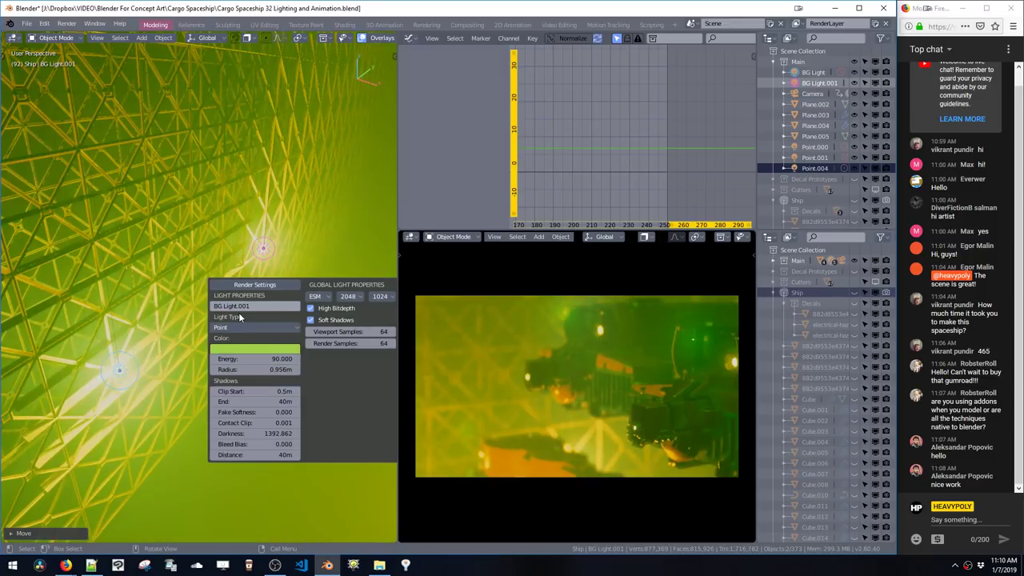
{"action": "left_click", "coordinate": [253, 369]}
{"action": "left_click_drag", "start_coordinate": [253, 369], "coordinate": [202, 362]}
{"action": "left_click_drag", "start_coordinate": [214, 370], "coordinate": [200, 374]}
{"action": "left_click_drag", "start_coordinate": [213, 360], "coordinate": [46, 349]}
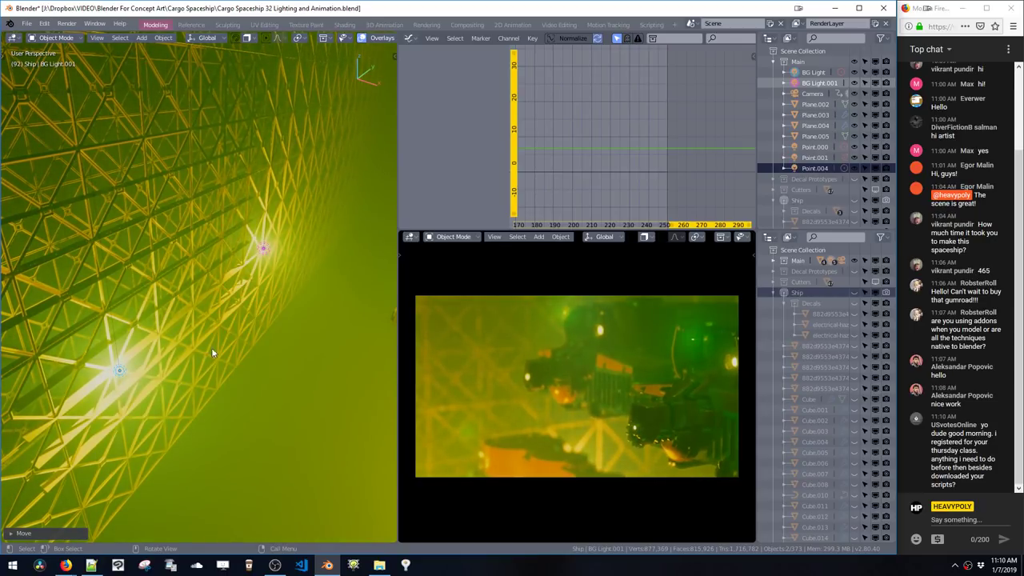
{"action": "key", "text": "ctrl+v"}
{"action": "left_click_drag", "start_coordinate": [282, 372], "coordinate": [215, 395]}
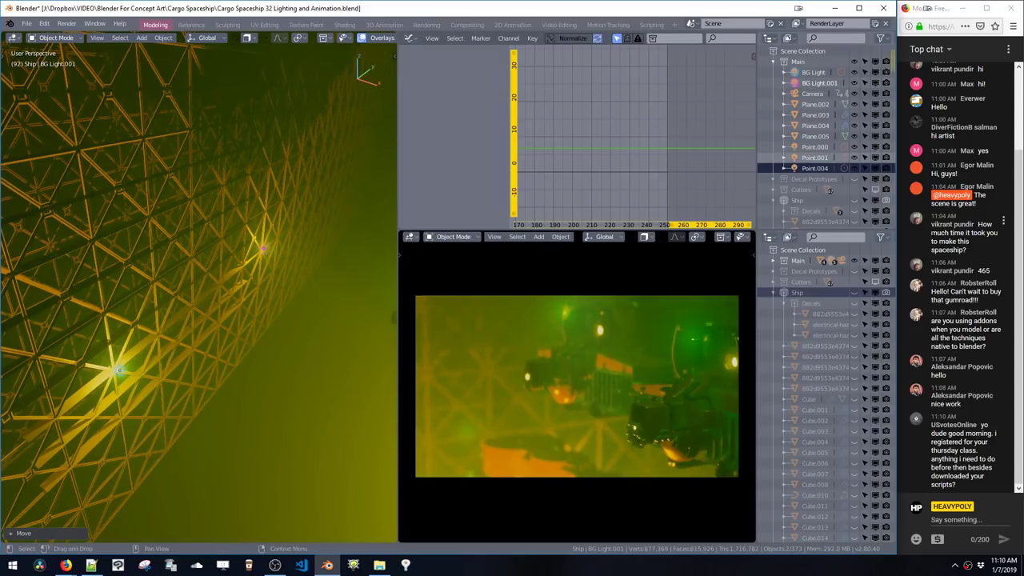
Step: Read through the viewers' recent messages in the live chat
{"action": "scroll", "coordinate": [1019, 263], "scroll_direction": "up", "scroll_amount": 1}
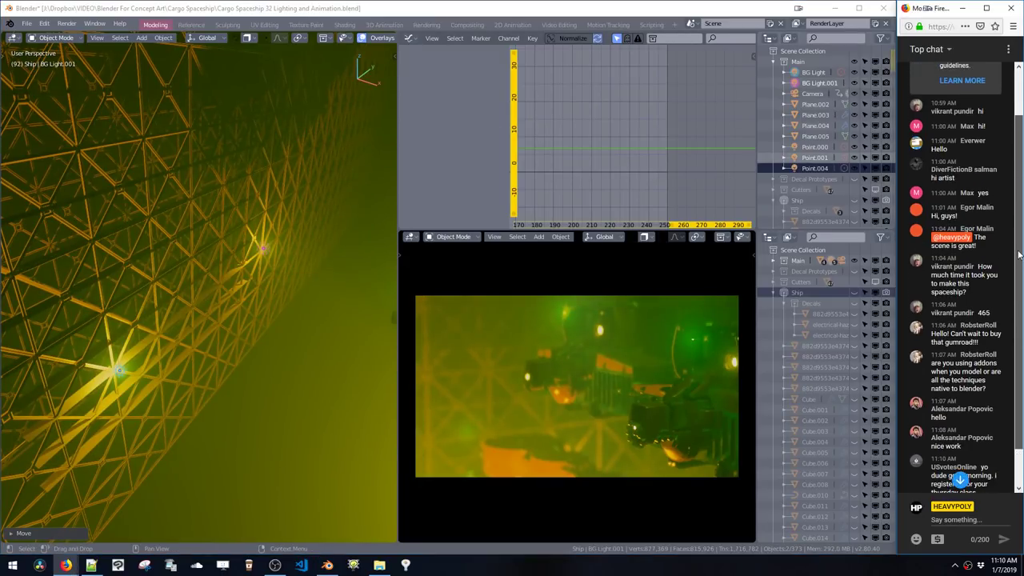
{"action": "scroll", "coordinate": [1020, 263], "scroll_direction": "down", "scroll_amount": 1}
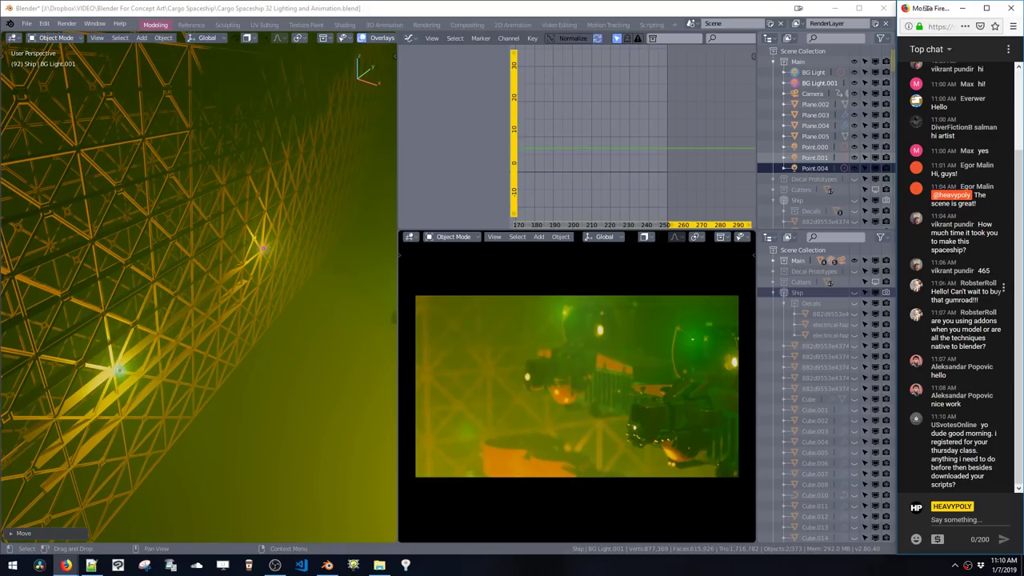
{"action": "left_click_drag", "start_coordinate": [932, 311], "coordinate": [951, 346]}
{"action": "left_click", "coordinate": [950, 344]}
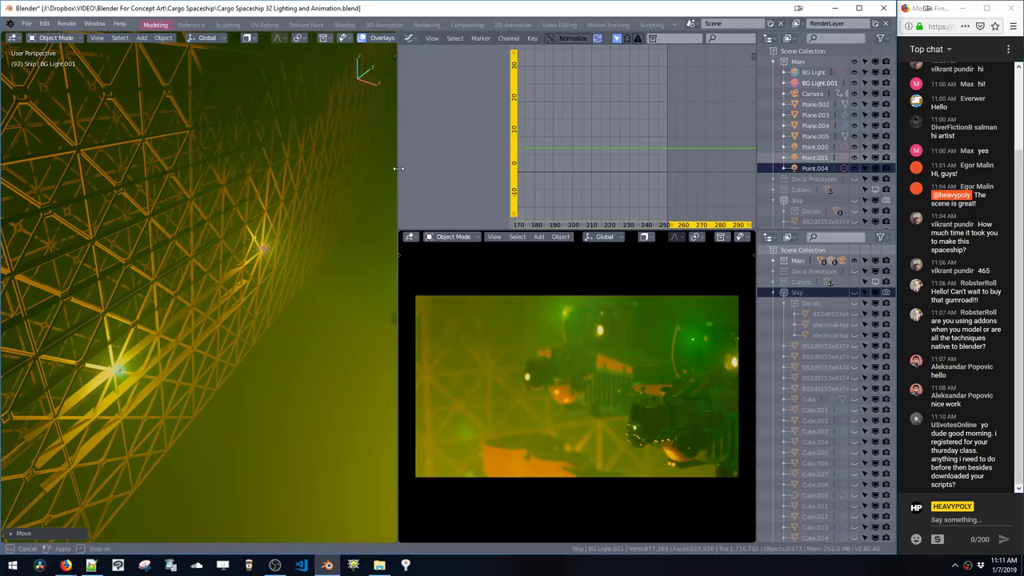
Step: Enlarge the 3D viewport to show all ships and lights, and play the animation to review the current lighting
{"action": "left_click_drag", "start_coordinate": [398, 165], "coordinate": [439, 165]}
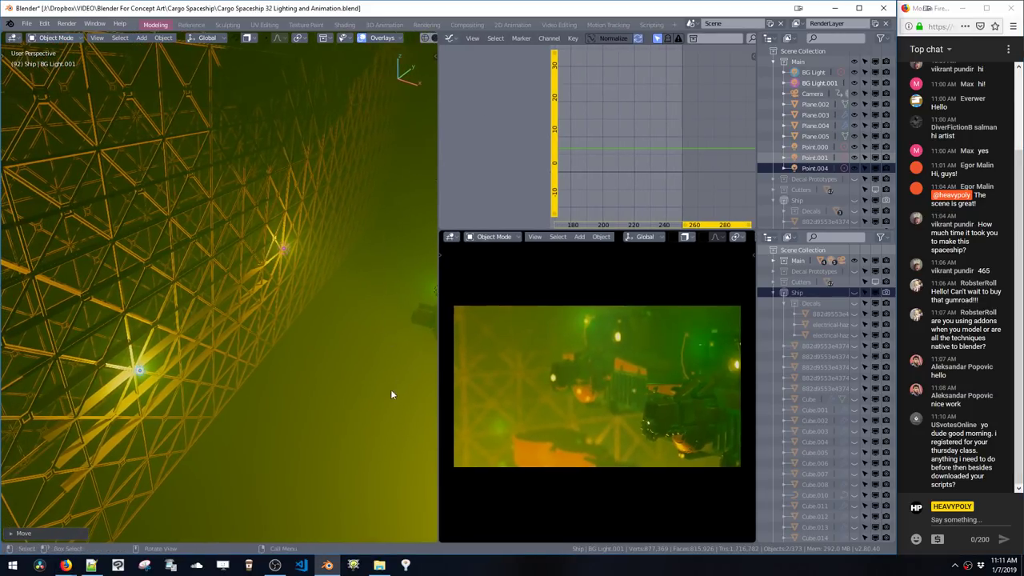
{"action": "middle_click_drag", "start_coordinate": [310, 310], "coordinate": [267, 285]}
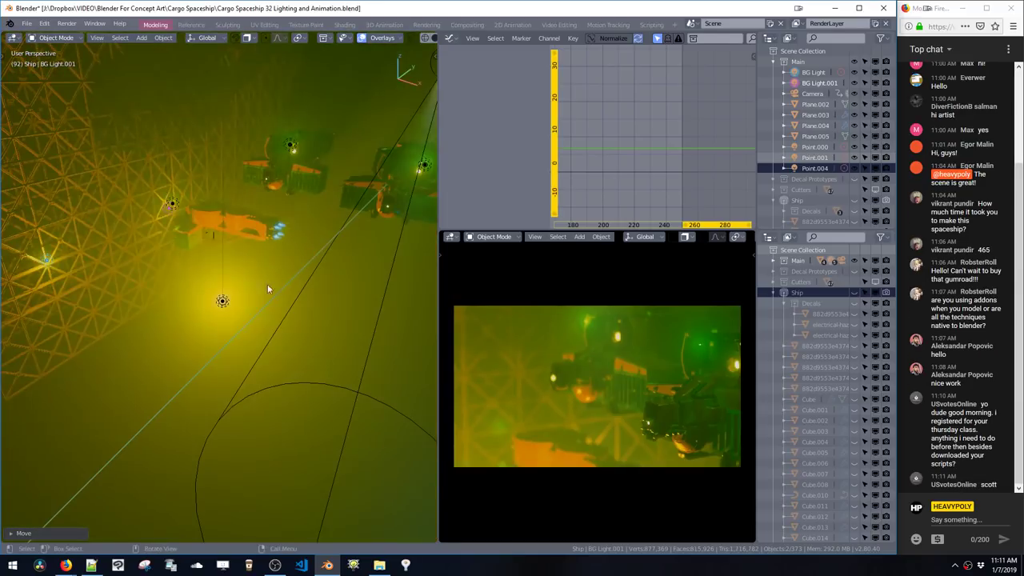
{"action": "left_click", "coordinate": [223, 304]}
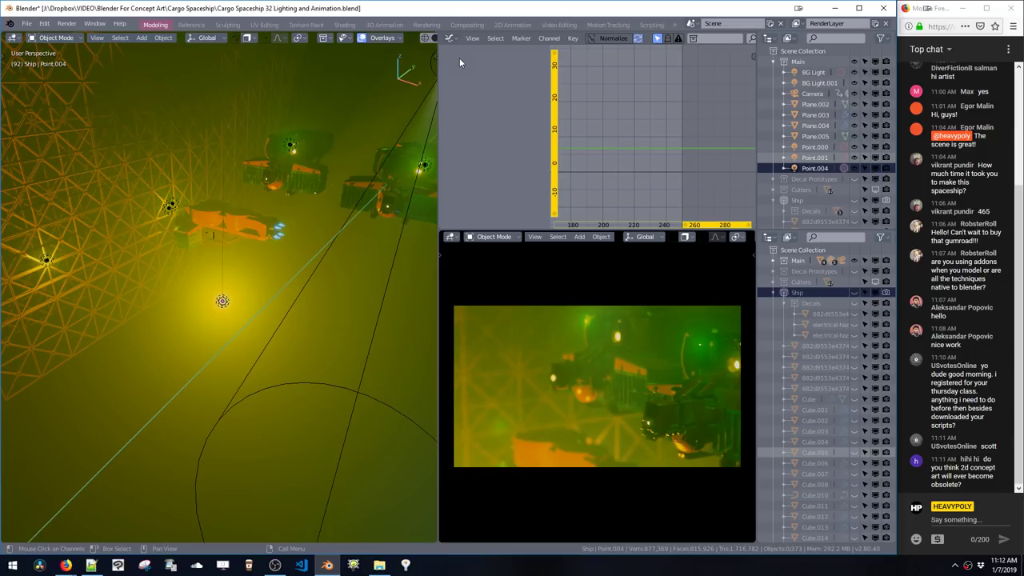
{"action": "left_click", "coordinate": [437, 125]}
{"action": "left_click_drag", "start_coordinate": [439, 130], "coordinate": [475, 116]}
{"action": "middle_click_drag", "start_coordinate": [418, 129], "coordinate": [362, 261]}
{"action": "key", "text": "space"}
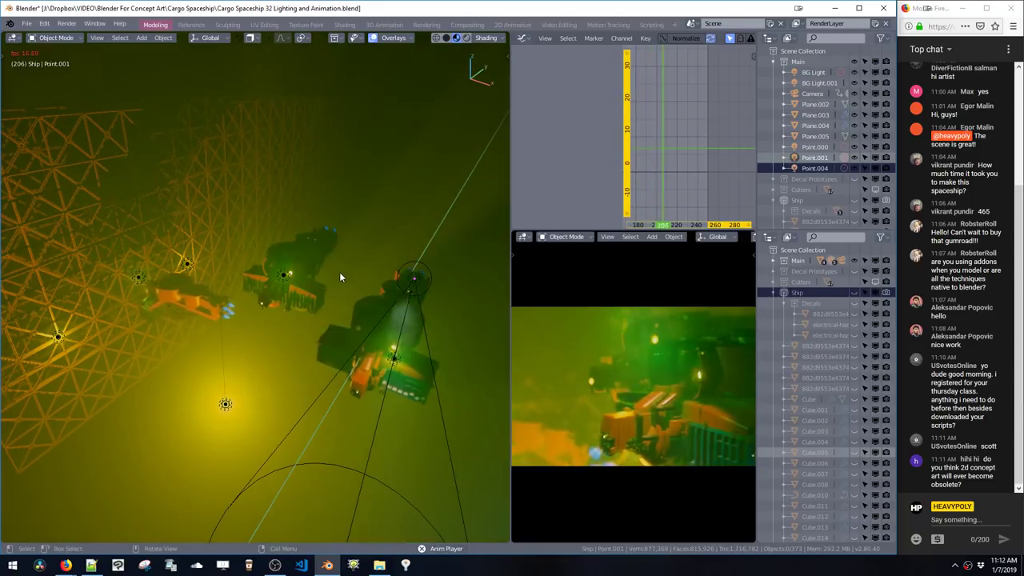
{"action": "key", "text": "space"}
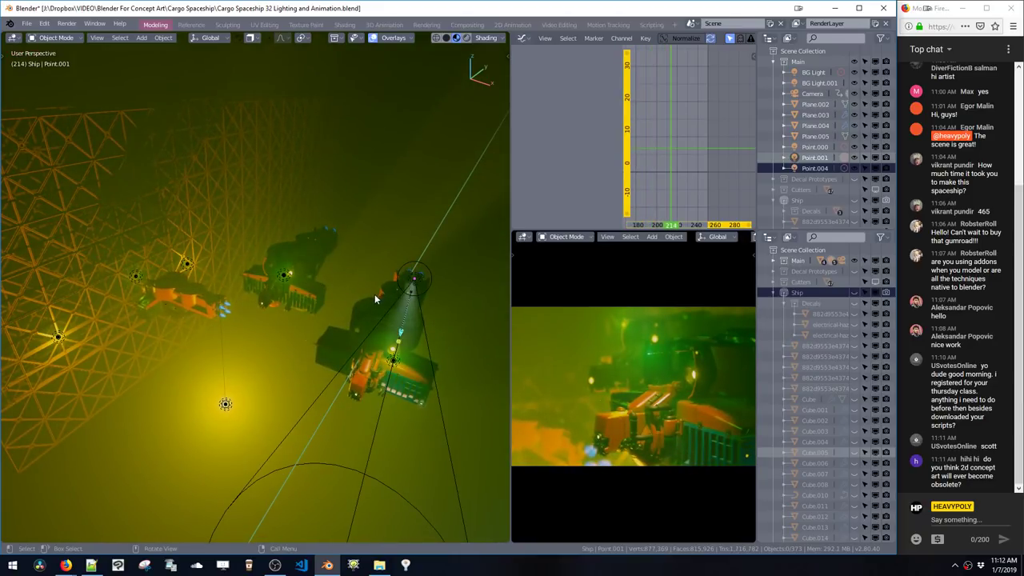
{"action": "key", "text": "space"}
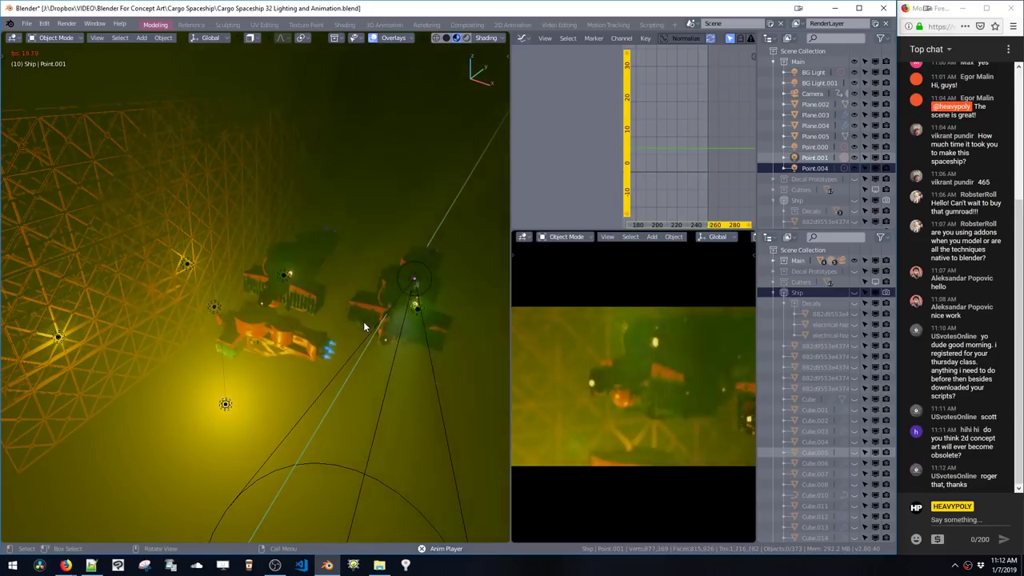
{"action": "key", "text": "space"}
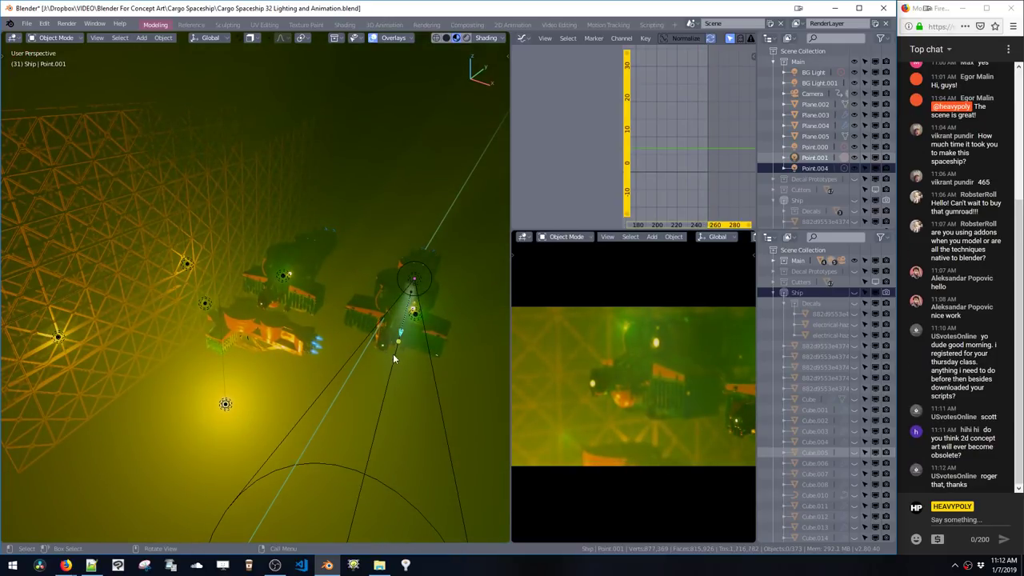
Step: Change the Point.004 light's color to teal, play the animation to check it, and enlarge the camera view again
{"action": "left_click", "coordinate": [226, 406]}
{"action": "right_click", "coordinate": [261, 352]}
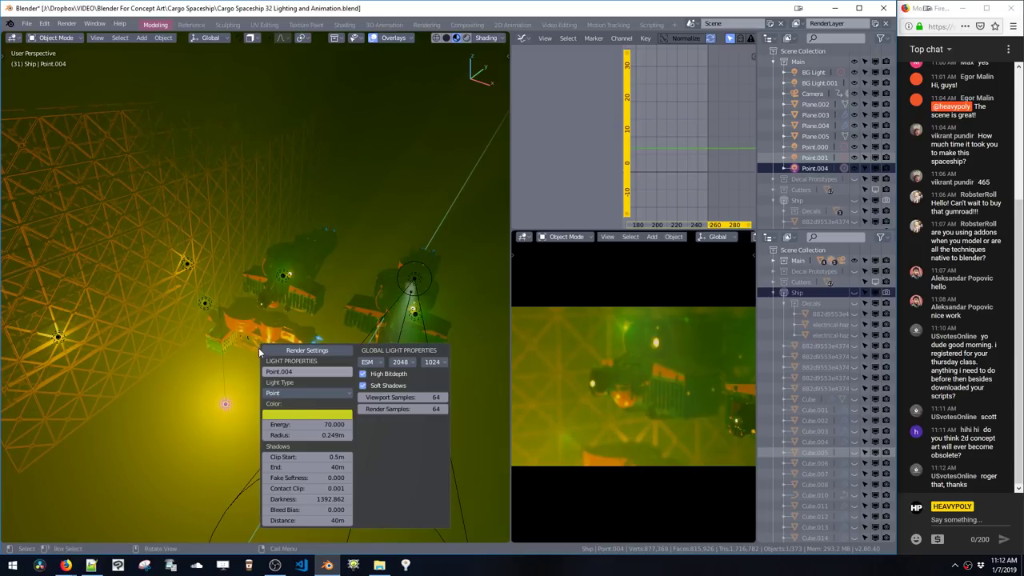
{"action": "left_click", "coordinate": [289, 417]}
{"action": "mouse_move", "coordinate": [317, 277]}
{"action": "left_mouse_down"}
{"action": "mouse_move", "coordinate": [323, 293]}
{"action": "mouse_move", "coordinate": [313, 293]}
{"action": "left_mouse_up"}
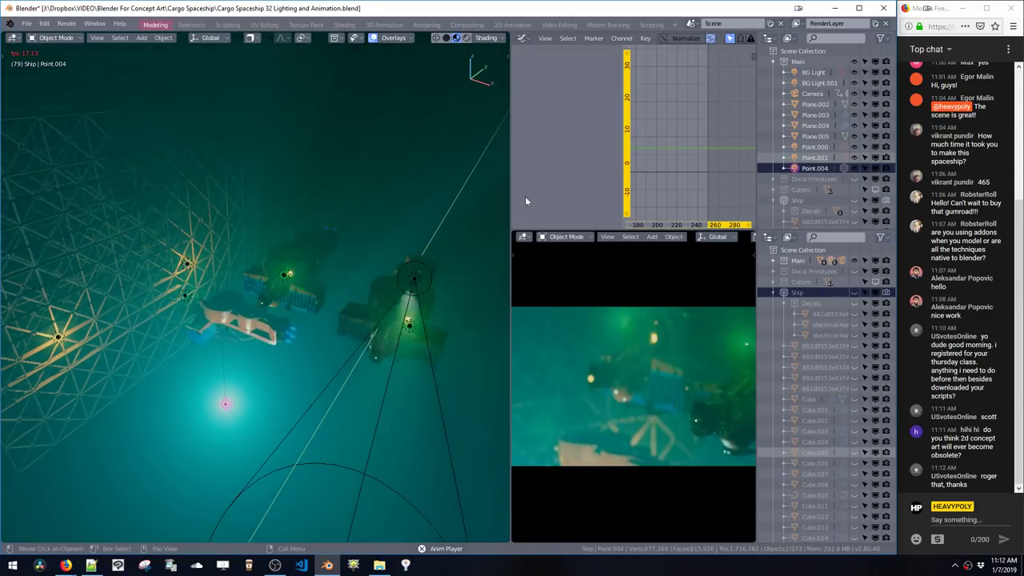
{"action": "key", "text": "space"}
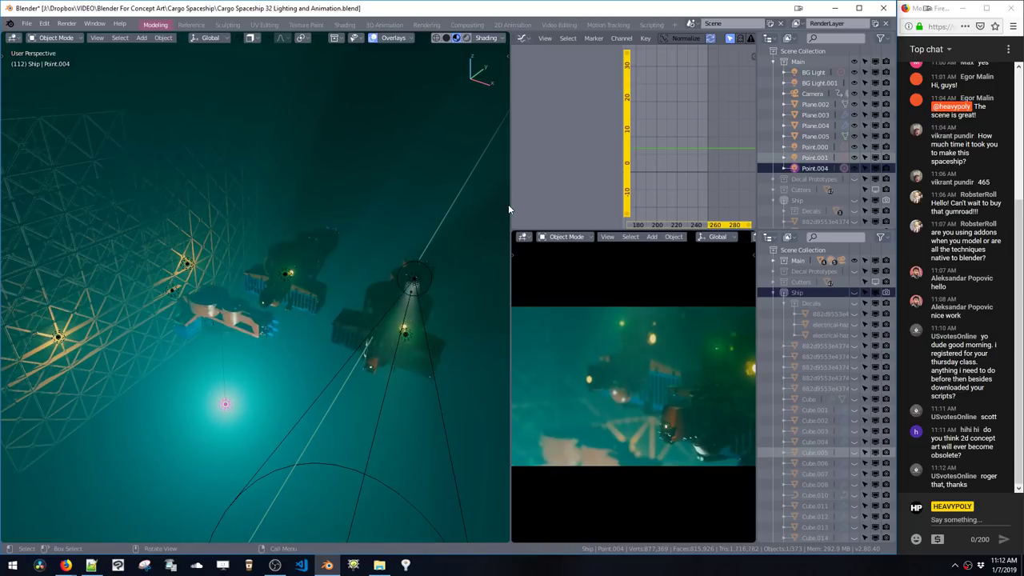
{"action": "left_click_drag", "start_coordinate": [509, 207], "coordinate": [408, 213]}
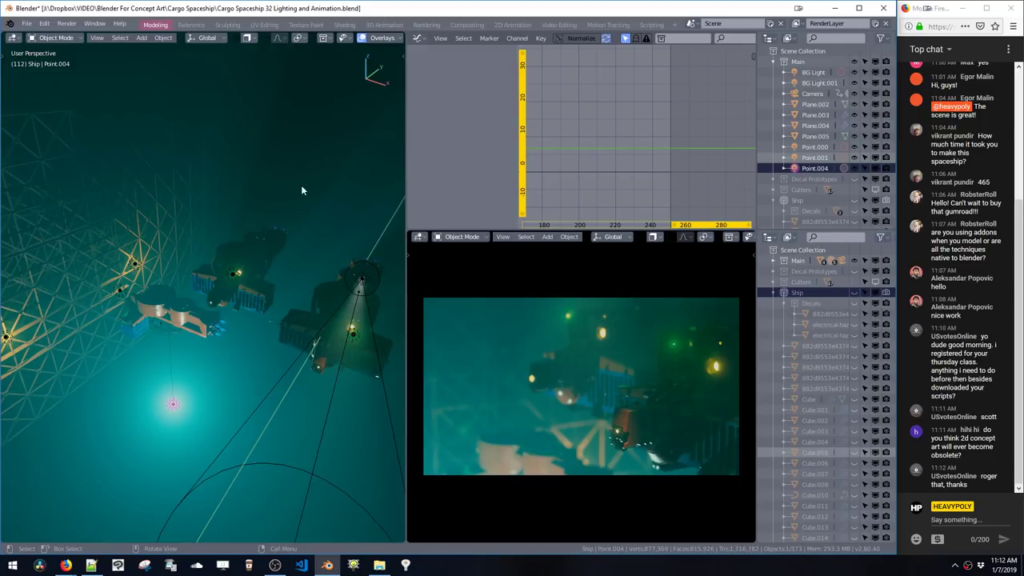
Step: Move the Point.004 light closer to the ship above it
{"action": "left_click_drag", "start_coordinate": [195, 397], "coordinate": [204, 336]}
{"action": "key", "text": "v"}
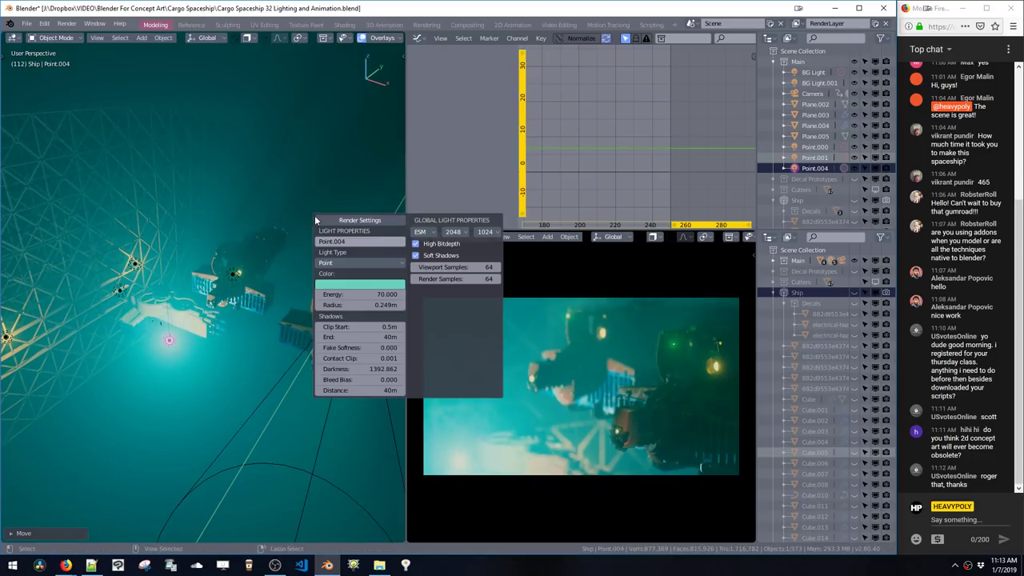
{"action": "key", "text": "v"}
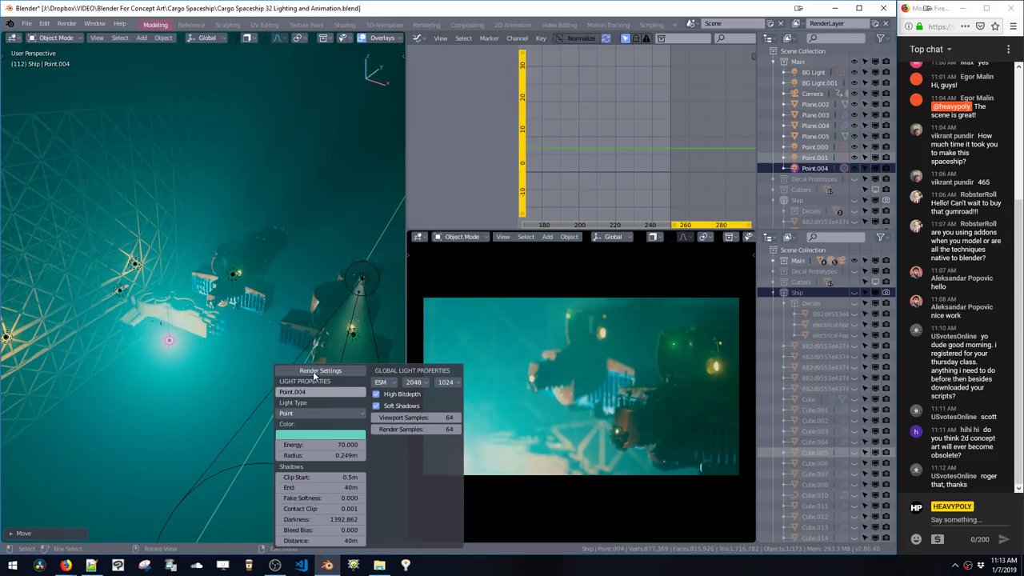
{"action": "left_click", "coordinate": [312, 372]}
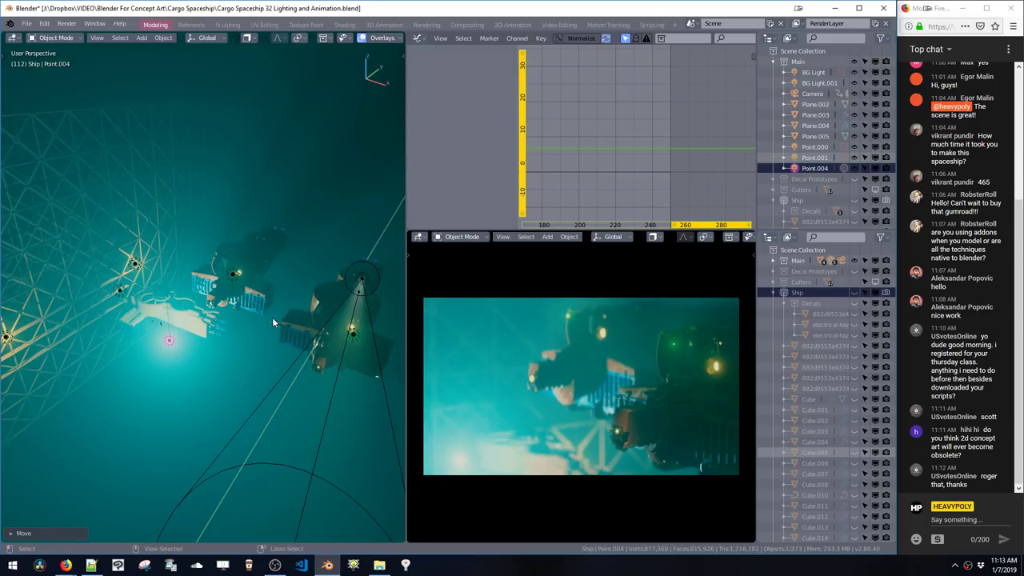
Step: Set the world volume scatter's anisotropy to -0.267 and try a density of 0.272
{"action": "key", "text": "v"}
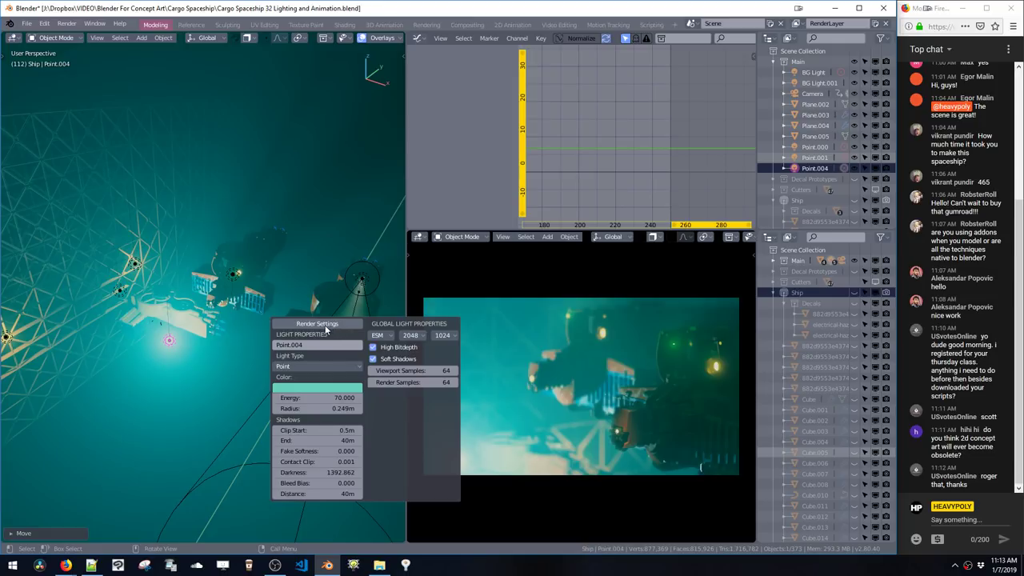
{"action": "left_click", "coordinate": [324, 324]}
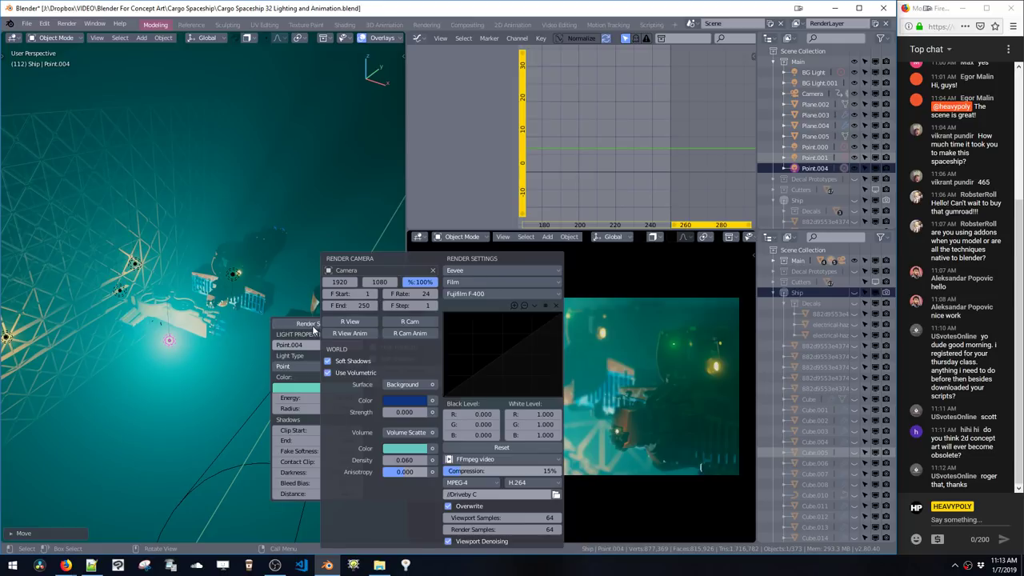
{"action": "left_click", "coordinate": [405, 472]}
{"action": "mouse_move", "coordinate": [401, 474]}
{"action": "left_mouse_down"}
{"action": "mouse_move", "coordinate": [384, 481]}
{"action": "mouse_move", "coordinate": [422, 486]}
{"action": "mouse_move", "coordinate": [384, 491]}
{"action": "mouse_move", "coordinate": [399, 490]}
{"action": "mouse_move", "coordinate": [405, 464]}
{"action": "mouse_move", "coordinate": [412, 476]}
{"action": "mouse_move", "coordinate": [343, 480]}
{"action": "mouse_move", "coordinate": [416, 482]}
{"action": "mouse_move", "coordinate": [432, 460]}
{"action": "mouse_move", "coordinate": [398, 456]}
{"action": "left_mouse_up"}
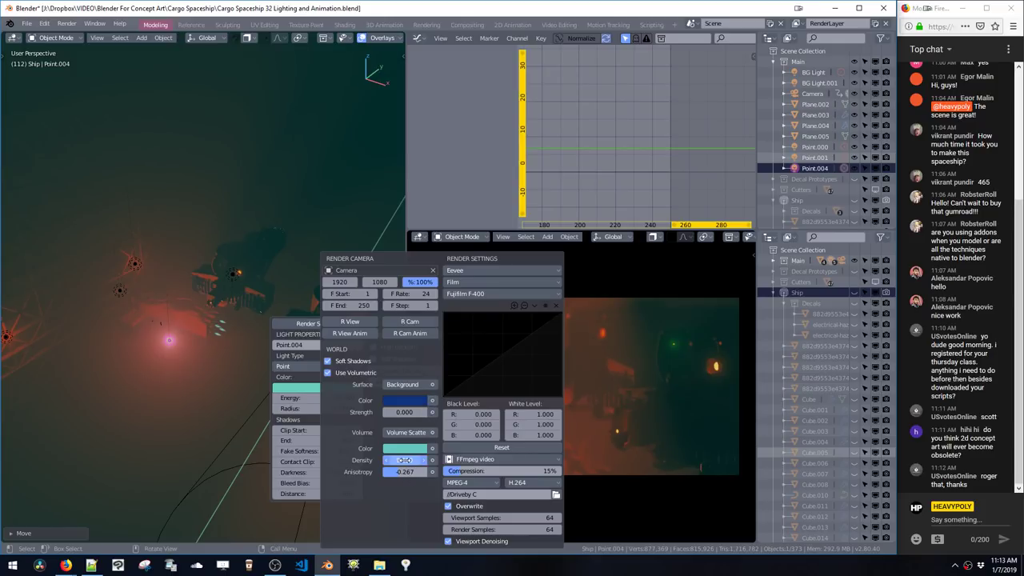
{"action": "mouse_move", "coordinate": [408, 461]}
{"action": "left_mouse_down"}
{"action": "mouse_move", "coordinate": [416, 461]}
{"action": "mouse_move", "coordinate": [384, 468]}
{"action": "mouse_move", "coordinate": [400, 471]}
{"action": "left_mouse_up"}
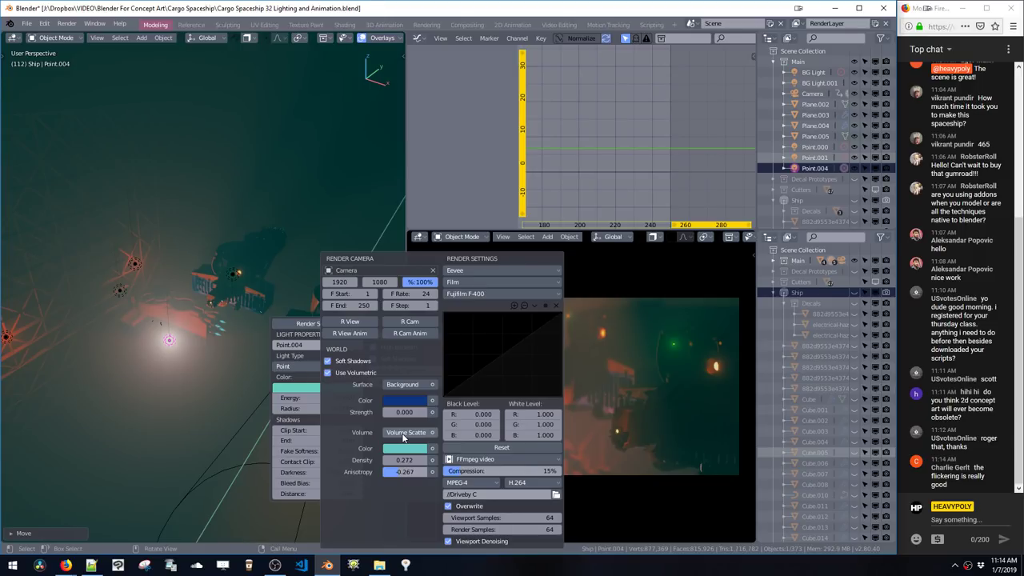
Step: Set the world volume scatter's density to 0.06
{"action": "mouse_move", "coordinate": [310, 302]}
{"action": "middle_mouse_down"}
{"action": "mouse_move", "coordinate": [323, 243]}
{"action": "mouse_move", "coordinate": [349, 273]}
{"action": "mouse_move", "coordinate": [299, 297]}
{"action": "mouse_move", "coordinate": [313, 278]}
{"action": "mouse_move", "coordinate": [317, 203]}
{"action": "mouse_move", "coordinate": [317, 263]}
{"action": "mouse_move", "coordinate": [317, 206]}
{"action": "mouse_move", "coordinate": [334, 251]}
{"action": "mouse_move", "coordinate": [349, 247]}
{"action": "mouse_move", "coordinate": [309, 281]}
{"action": "mouse_move", "coordinate": [299, 367]}
{"action": "mouse_move", "coordinate": [283, 377]}
{"action": "mouse_move", "coordinate": [303, 294]}
{"action": "middle_mouse_up"}
{"action": "right_click", "coordinate": [322, 273]}
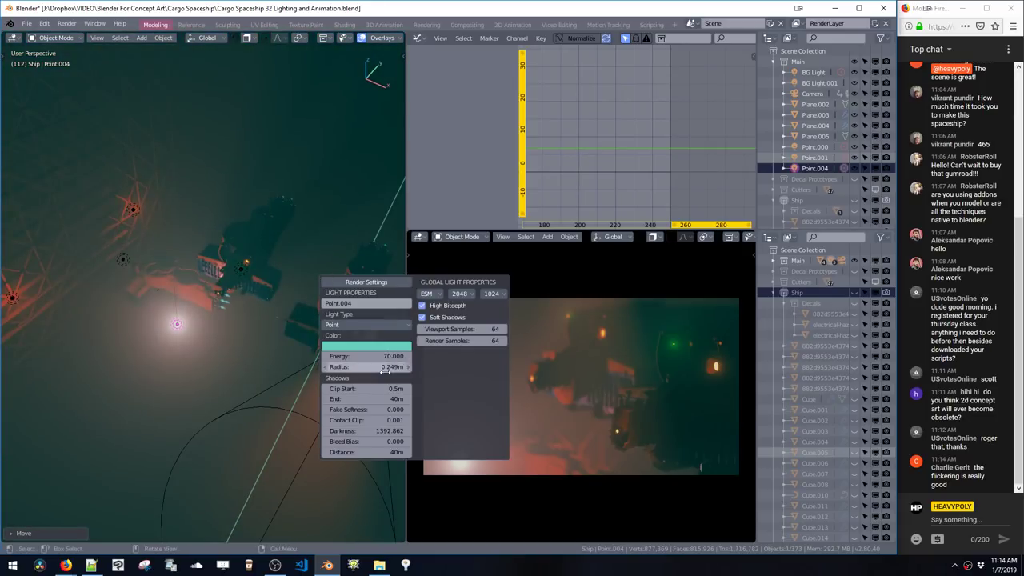
{"action": "left_click", "coordinate": [366, 282]}
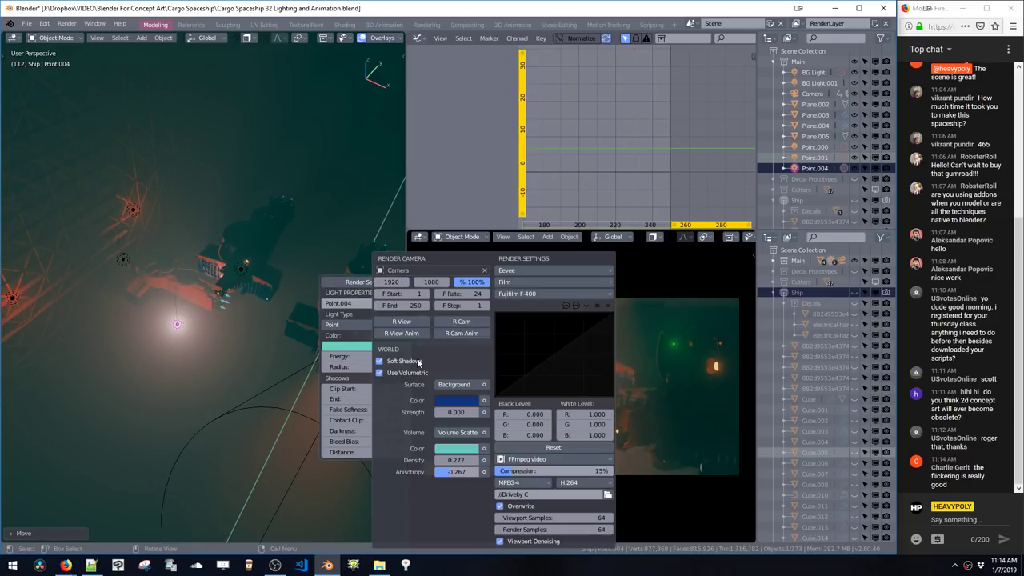
{"action": "left_click", "coordinate": [449, 460]}
{"action": "type", "text": "0.06"}
{"action": "key", "text": "Return"}
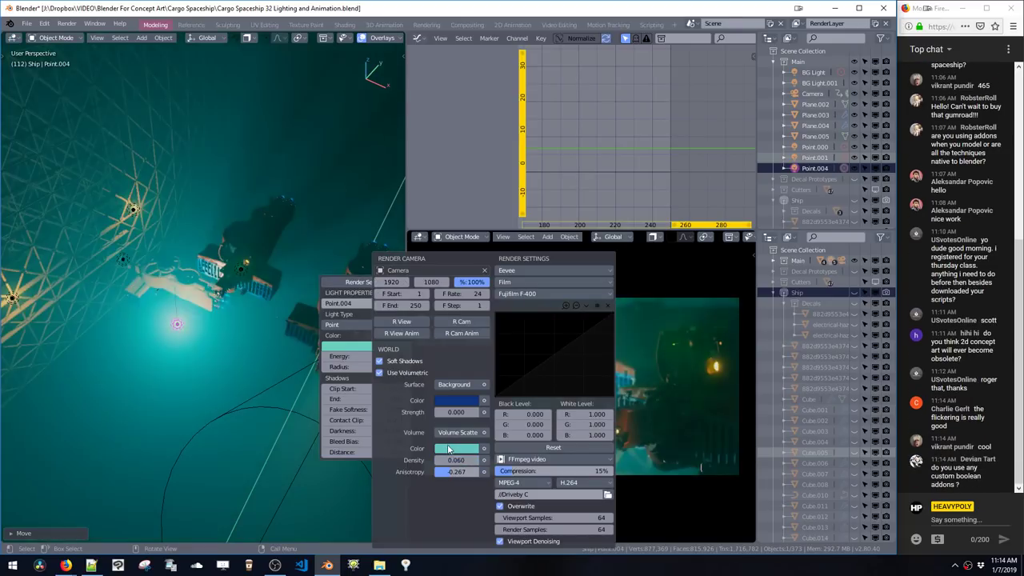
Step: Change the world volume scatter's color to a pale, less saturated tone
{"action": "left_click", "coordinate": [448, 452]}
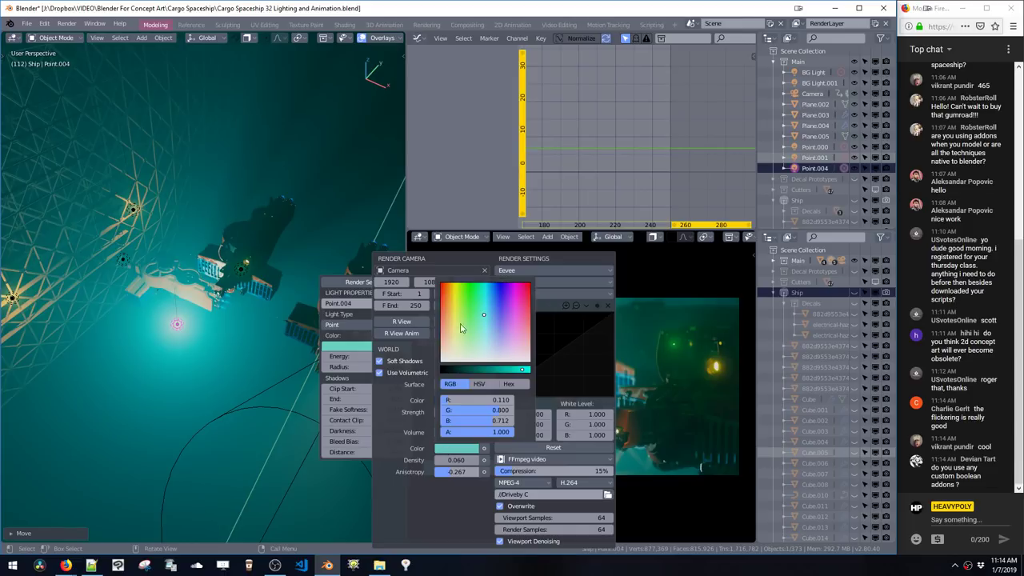
{"action": "left_click", "coordinate": [469, 298]}
{"action": "left_click", "coordinate": [454, 325]}
{"action": "left_click_drag", "start_coordinate": [455, 355], "coordinate": [453, 349]}
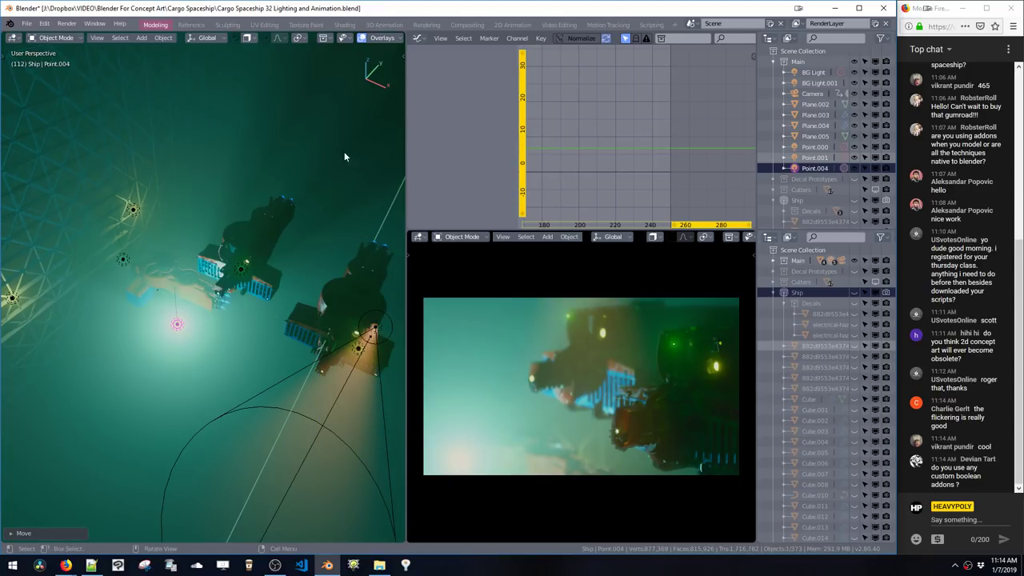
Step: Repeatedly show and hide the boolean cutters with HP Boolean's Toggle Cutters command
{"action": "key", "text": "ctrl+b"}
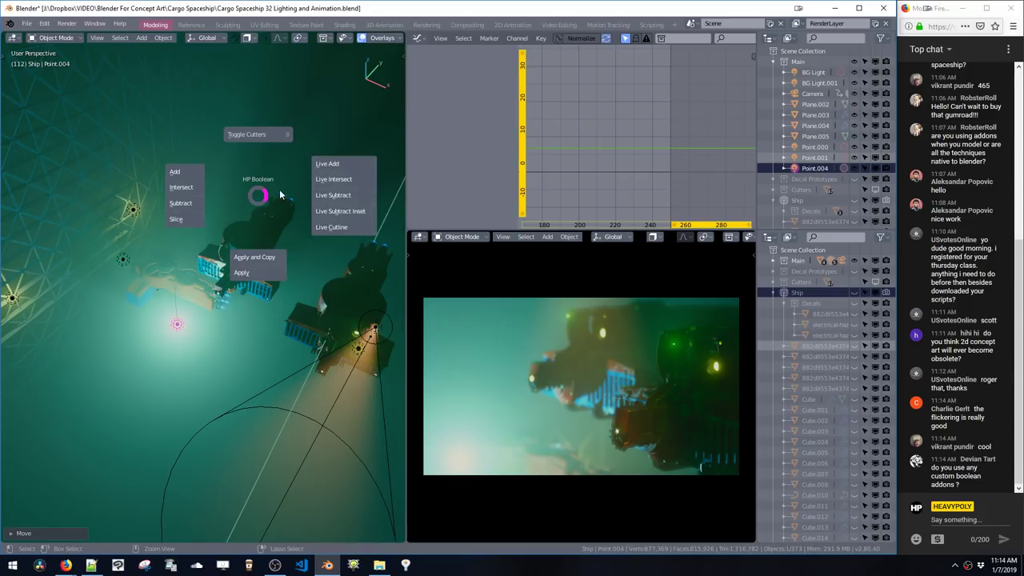
{"action": "left_click", "coordinate": [257, 199]}
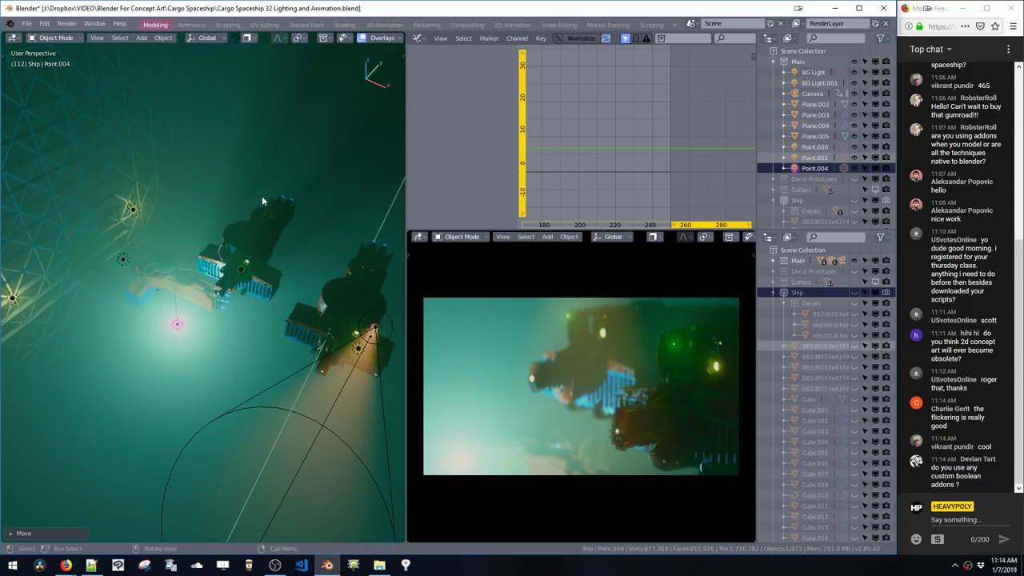
{"action": "key", "text": "ctrl+b"}
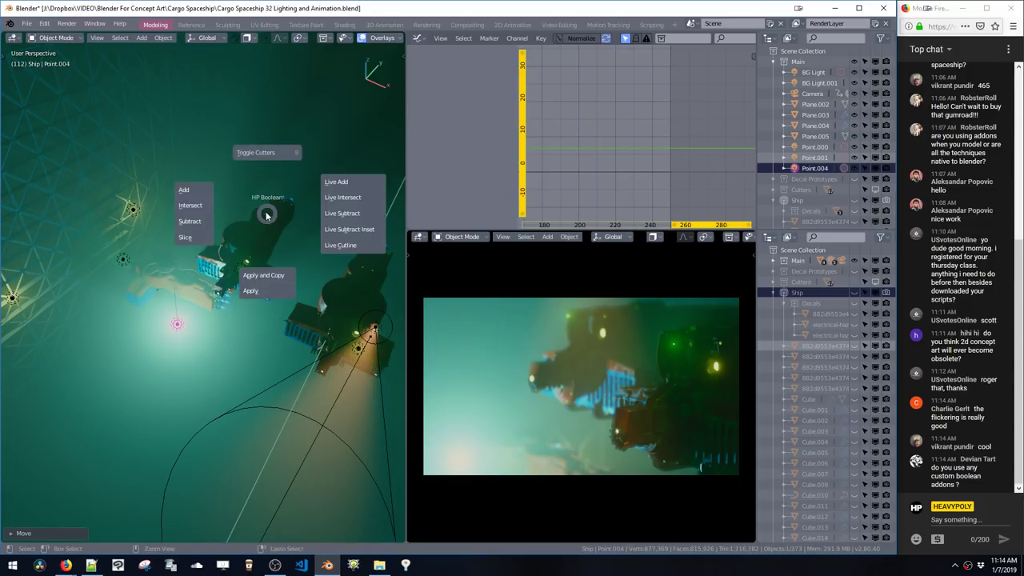
{"action": "left_click", "coordinate": [269, 154]}
{"action": "key", "text": "ctrl+shift+b"}
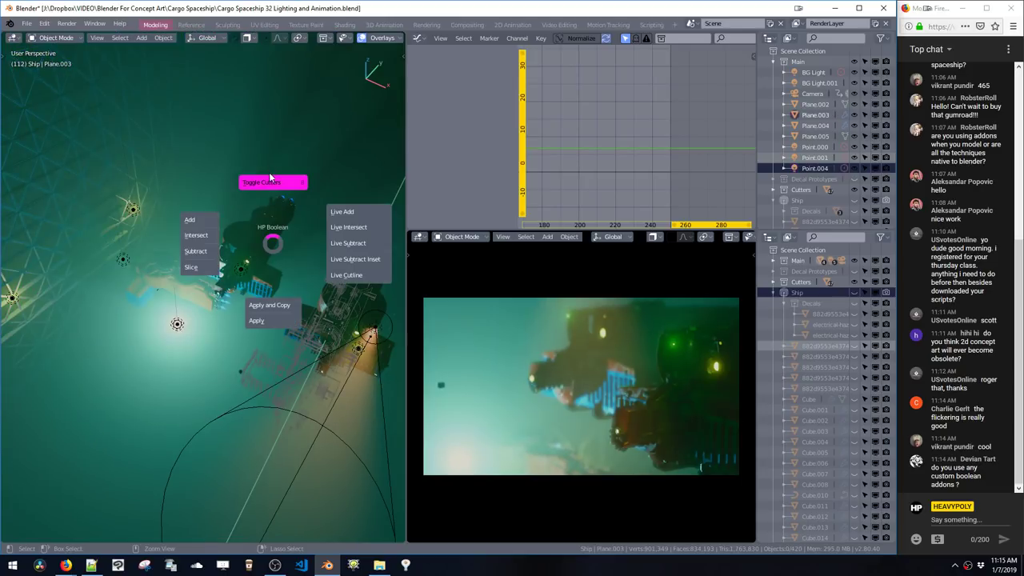
{"action": "left_click", "coordinate": [270, 177]}
{"action": "middle_click_drag", "start_coordinate": [292, 272], "coordinate": [284, 216]}
{"action": "key", "text": "ctrl+shift+b"}
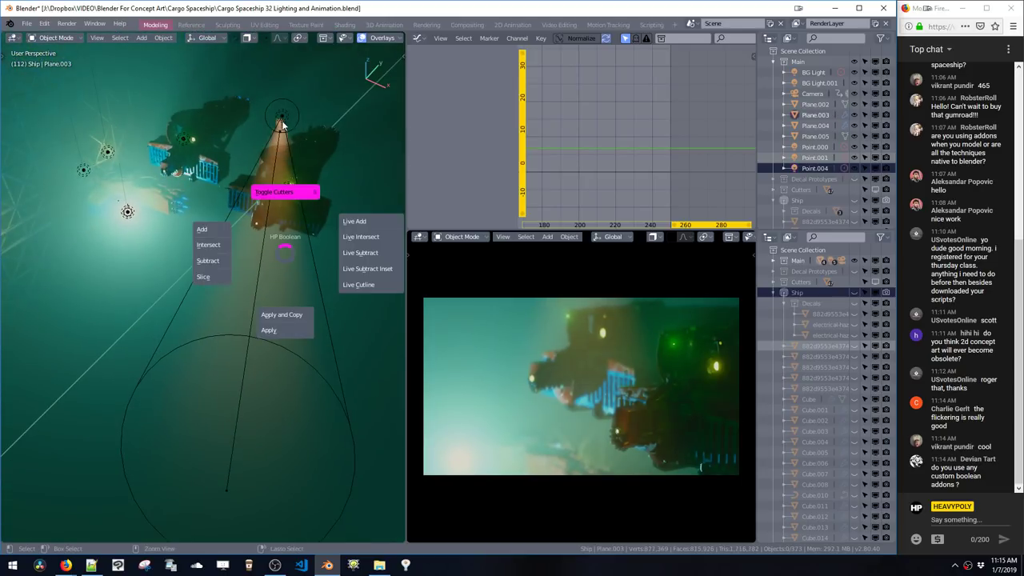
{"action": "left_click", "coordinate": [282, 213]}
{"action": "key", "text": "ctrl+shift+b"}
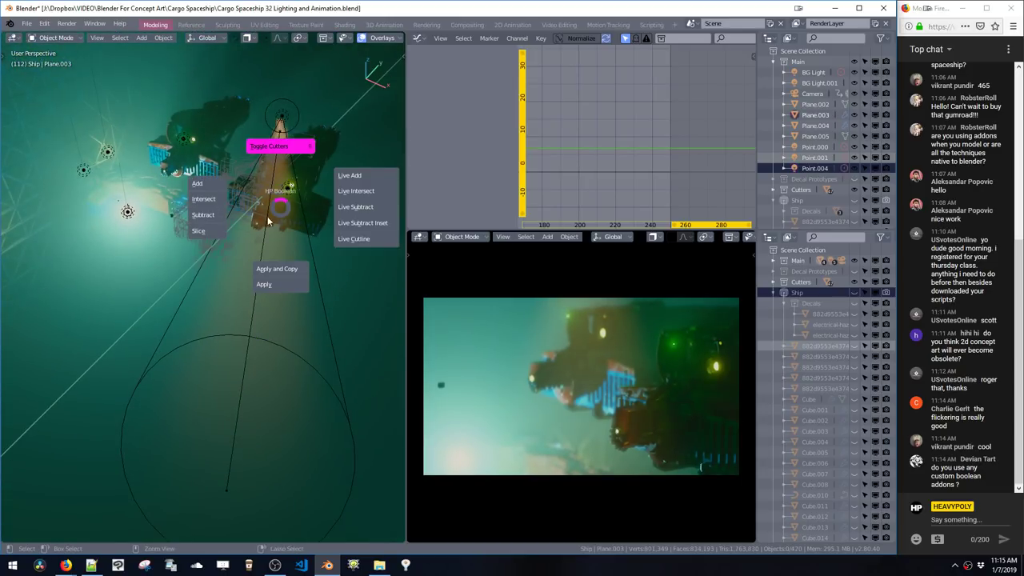
{"action": "left_click", "coordinate": [268, 224]}
Step: Look over the HP Boolean pie's live, destructive and apply operations, dismissing it without running any
{"action": "key", "text": "ctrl+shift+b"}
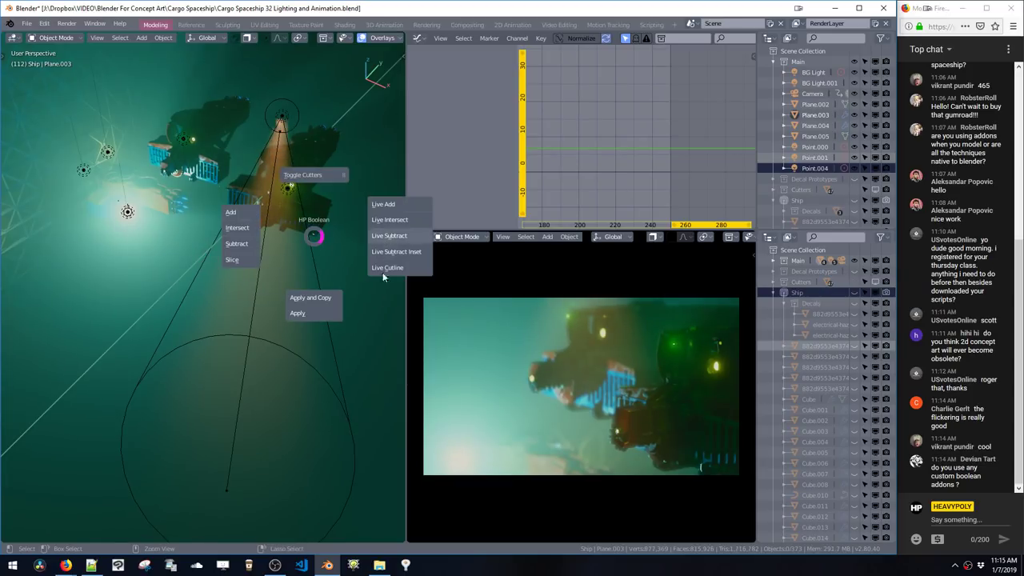
{"action": "left_click", "coordinate": [316, 238]}
{"action": "middle_click_drag", "start_coordinate": [313, 237], "coordinate": [293, 221]}
{"action": "scroll", "coordinate": [290, 236], "scroll_direction": "down", "scroll_amount": 6}
{"action": "key", "text": "ctrl+shift+b"}
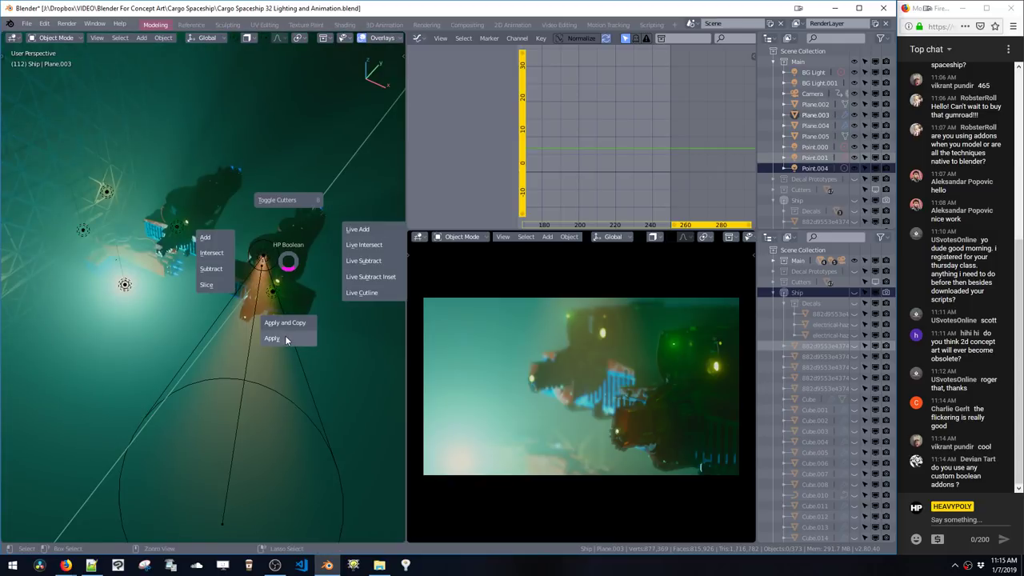
{"action": "left_click", "coordinate": [287, 257]}
{"action": "middle_click_drag", "start_coordinate": [286, 257], "coordinate": [250, 287]}
Step: Move the Point.004 light away from the ships and lower it along the global Z axis, and preview the animation
{"action": "left_click", "coordinate": [240, 282]}
{"action": "key", "text": "z"}
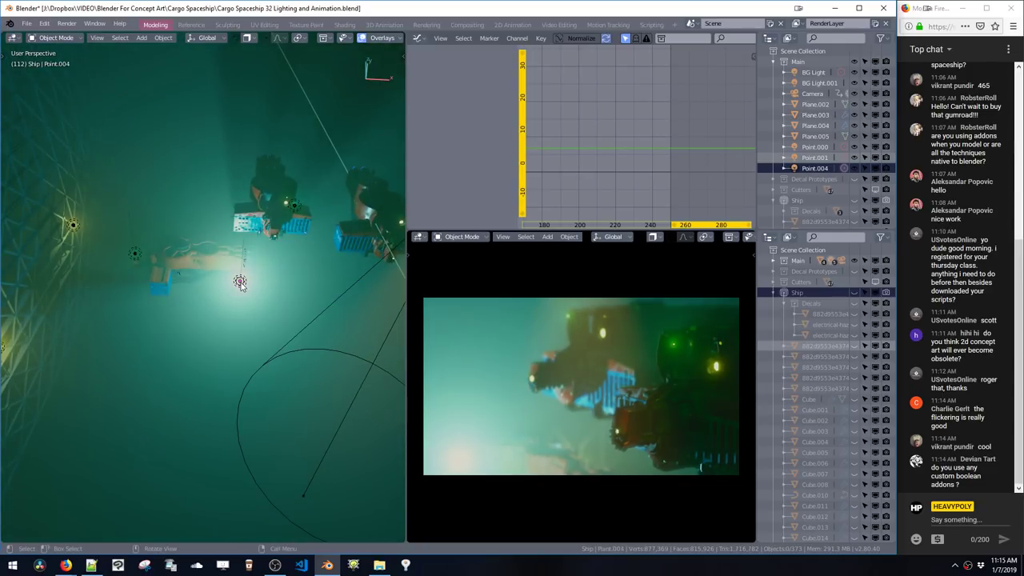
{"action": "left_click_drag", "start_coordinate": [240, 282], "coordinate": [236, 321]}
{"action": "middle_click_drag", "start_coordinate": [257, 315], "coordinate": [186, 308]}
{"action": "key", "text": "g"}
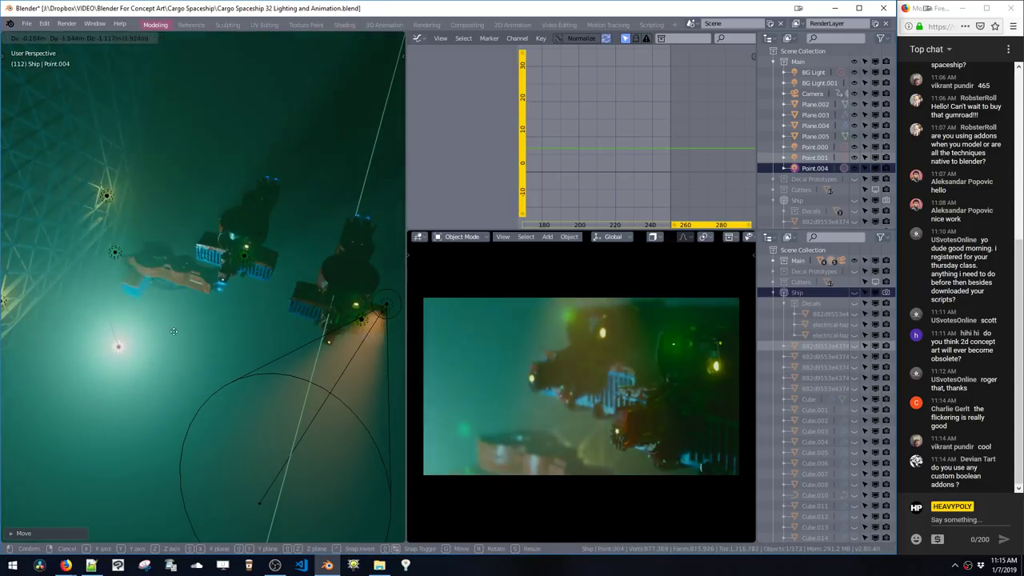
{"action": "left_click", "coordinate": [177, 341]}
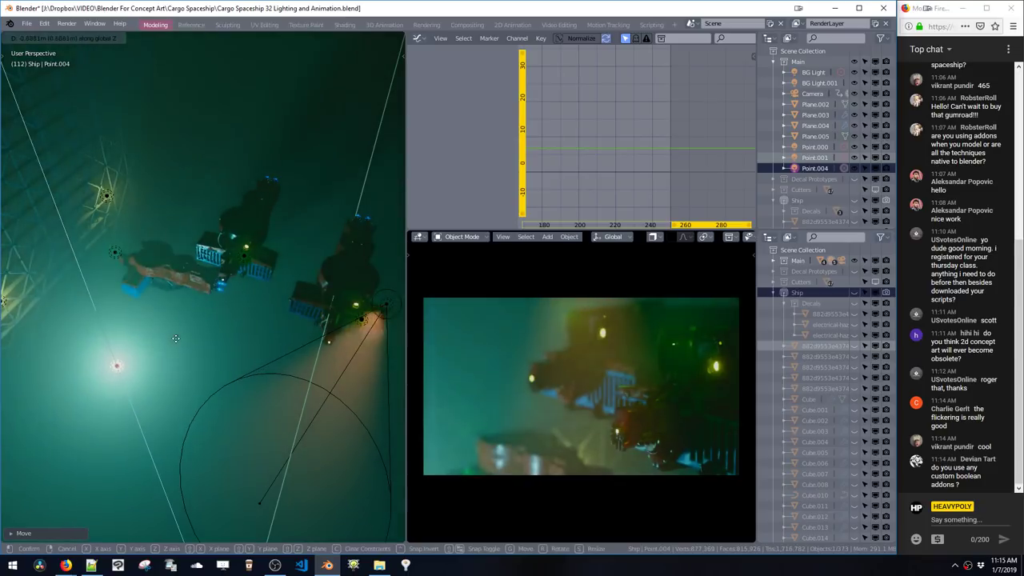
{"action": "key", "text": "space"}
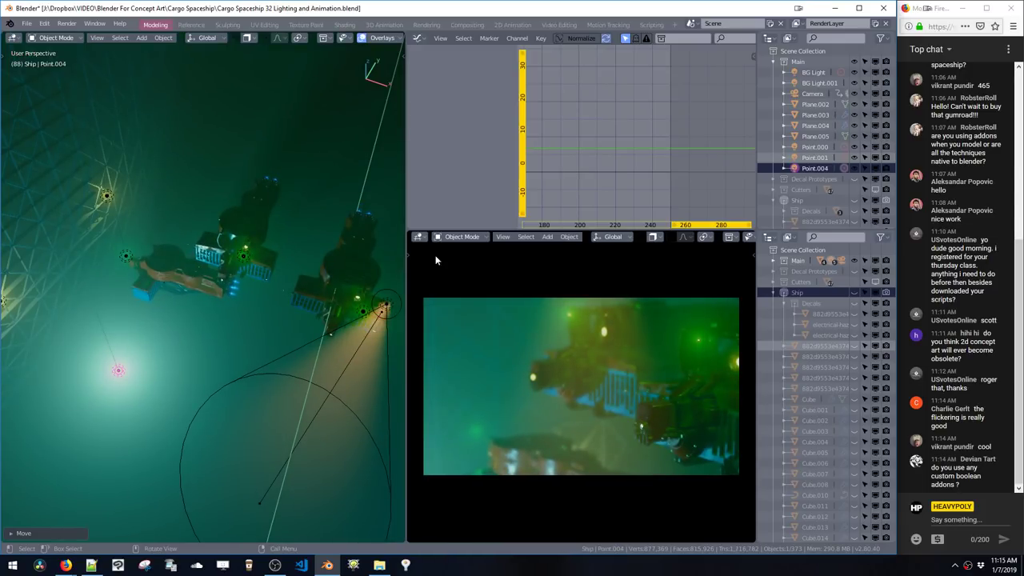
Step: Reveal the Ship collection to change its FrontLight point light's color to a warm yellow-orange, and preview the animation
{"action": "left_click", "coordinate": [855, 200]}
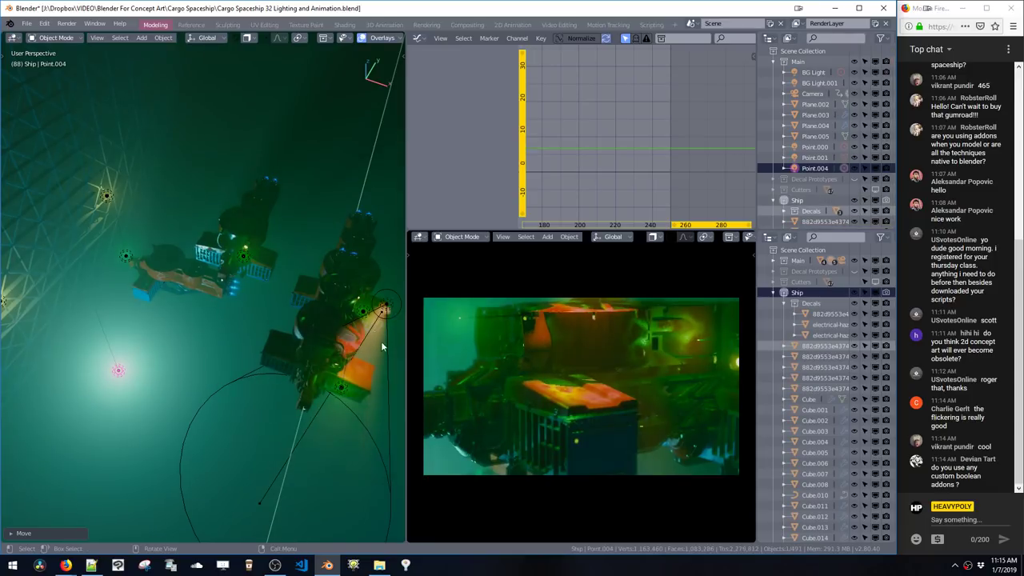
{"action": "left_click", "coordinate": [344, 389]}
{"action": "left_click", "coordinate": [344, 391]}
{"action": "left_click", "coordinate": [344, 391]}
{"action": "left_click", "coordinate": [344, 391]}
{"action": "left_click", "coordinate": [344, 391]}
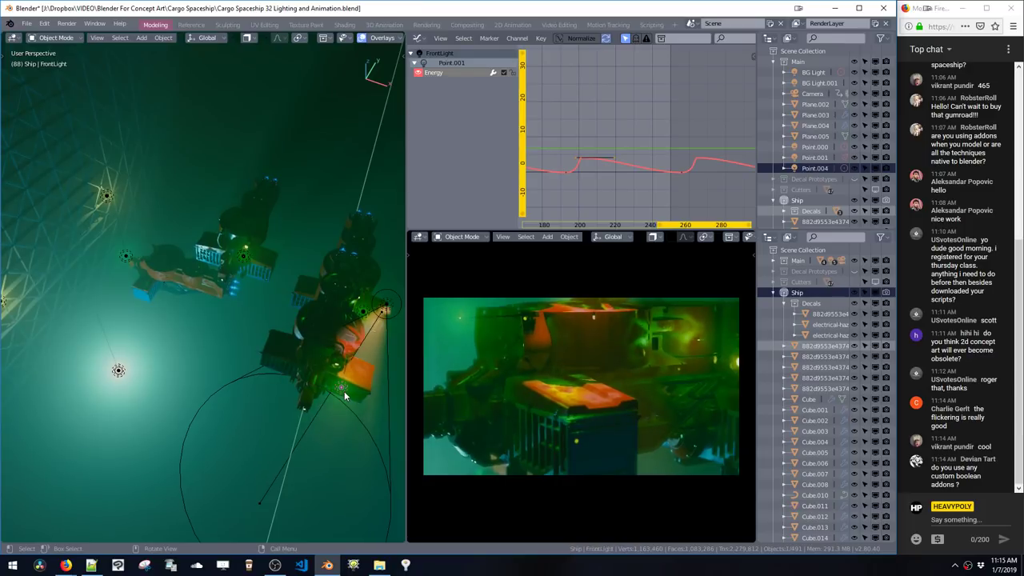
{"action": "key", "text": "ctrl+shift+v"}
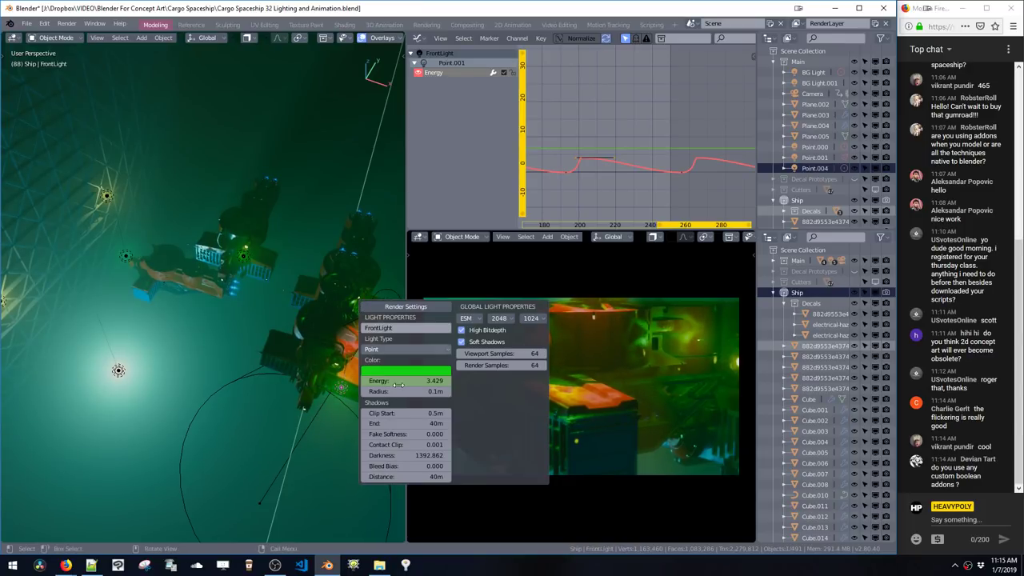
{"action": "left_click", "coordinate": [396, 371]}
{"action": "left_click", "coordinate": [384, 225]}
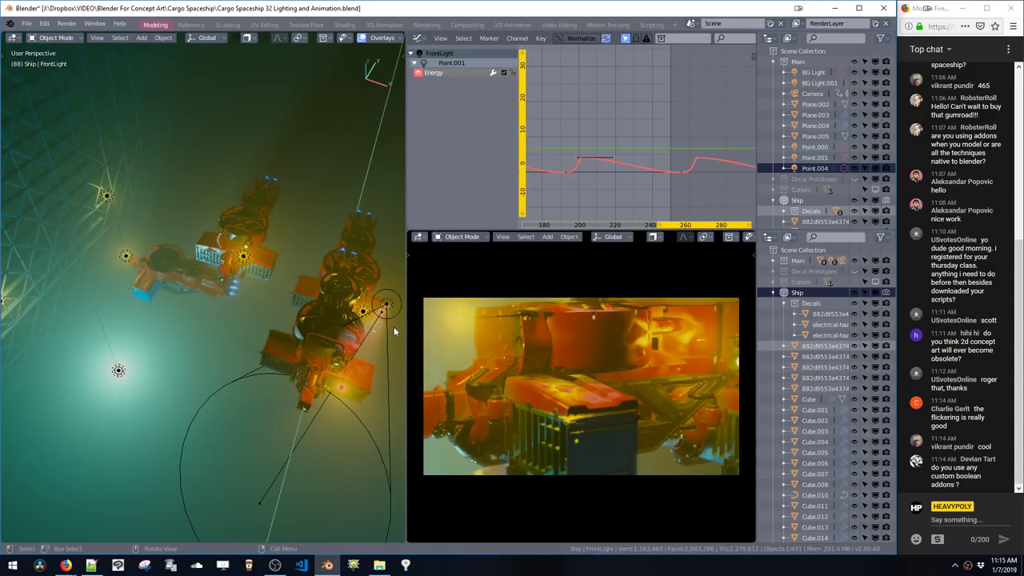
{"action": "key", "text": "space"}
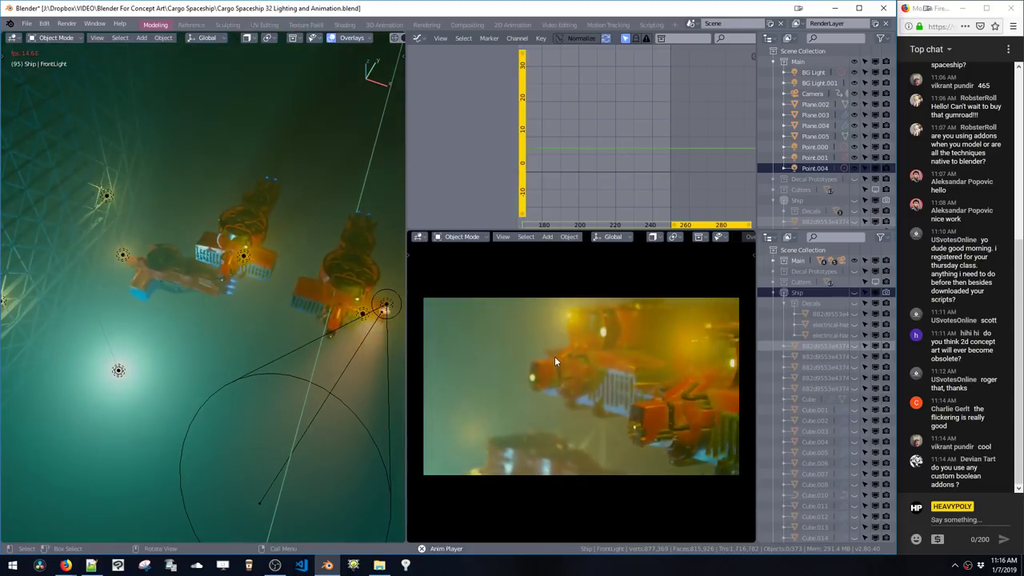
{"action": "key", "text": "space"}
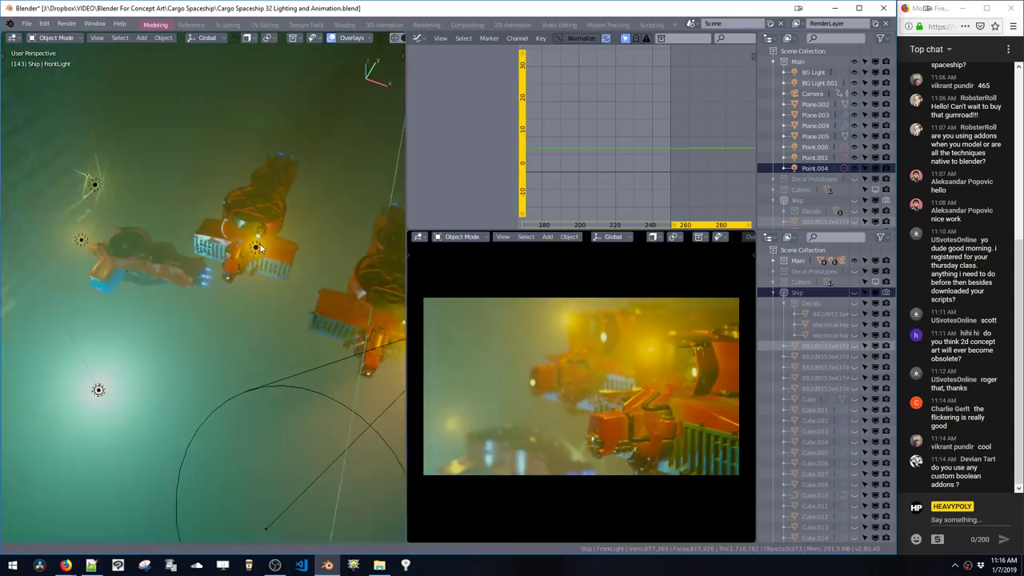
Step: Set the Noise modifier's strength on Ship.001's X Location curve to 0.1 while the animation plays
{"action": "left_click", "coordinate": [259, 229]}
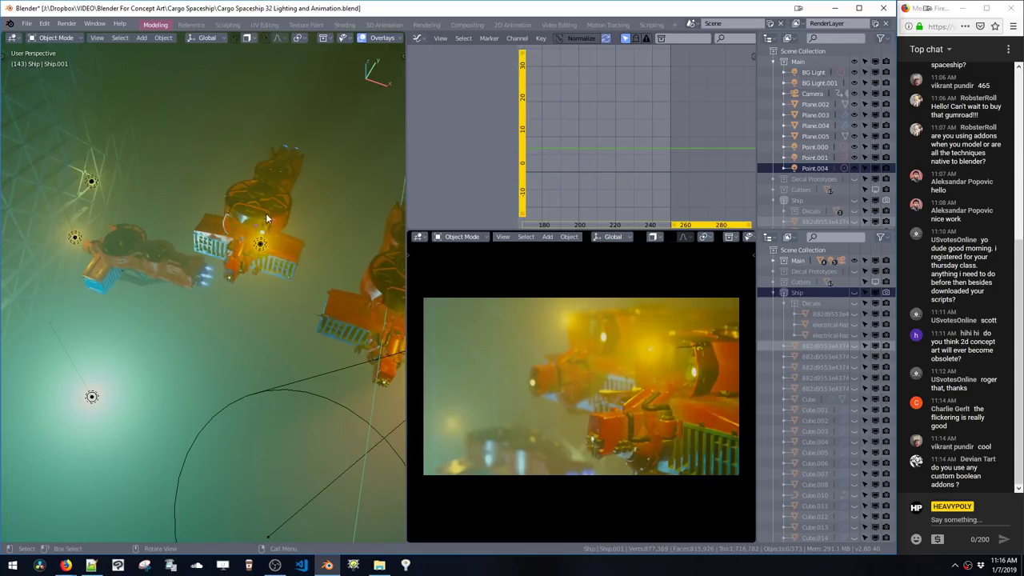
{"action": "left_click", "coordinate": [267, 220]}
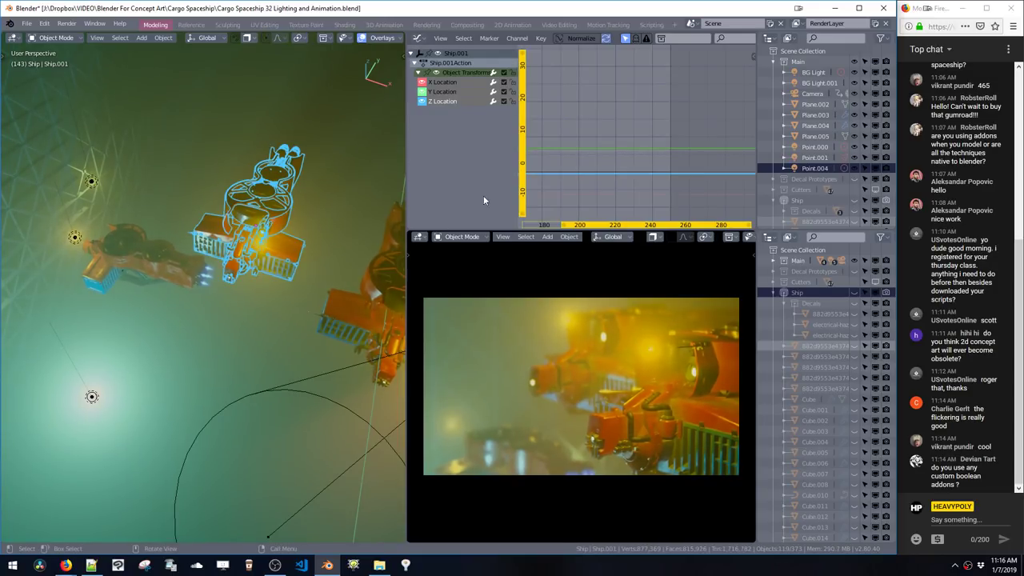
{"action": "left_click", "coordinate": [445, 92]}
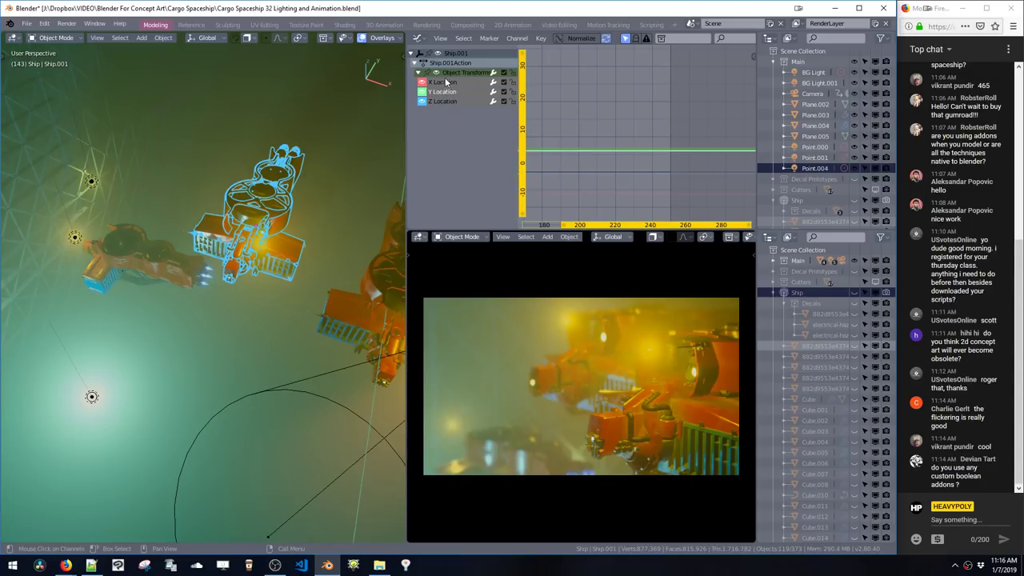
{"action": "key", "text": "n"}
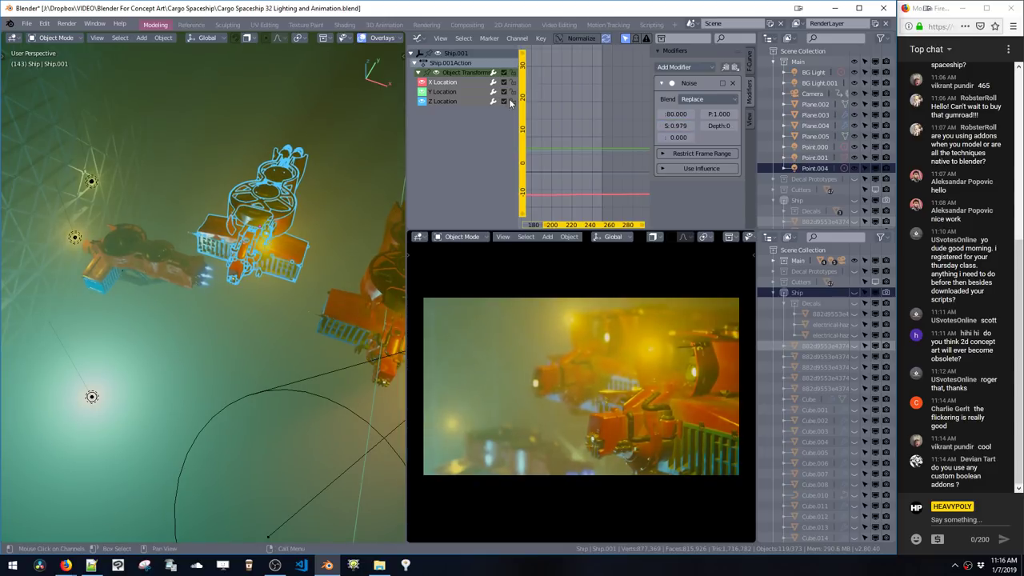
{"action": "key", "text": "space"}
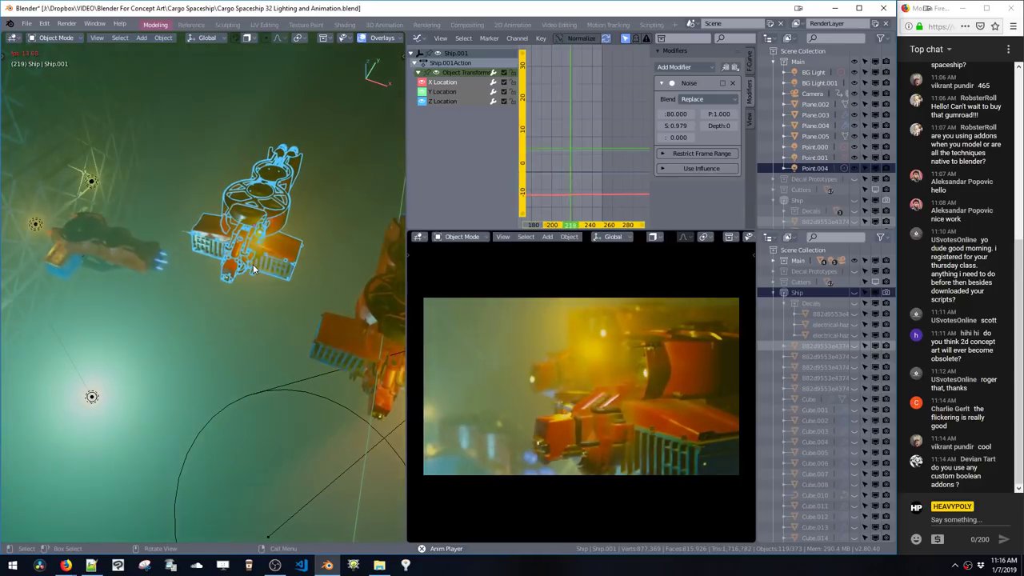
{"action": "left_click", "coordinate": [663, 127]}
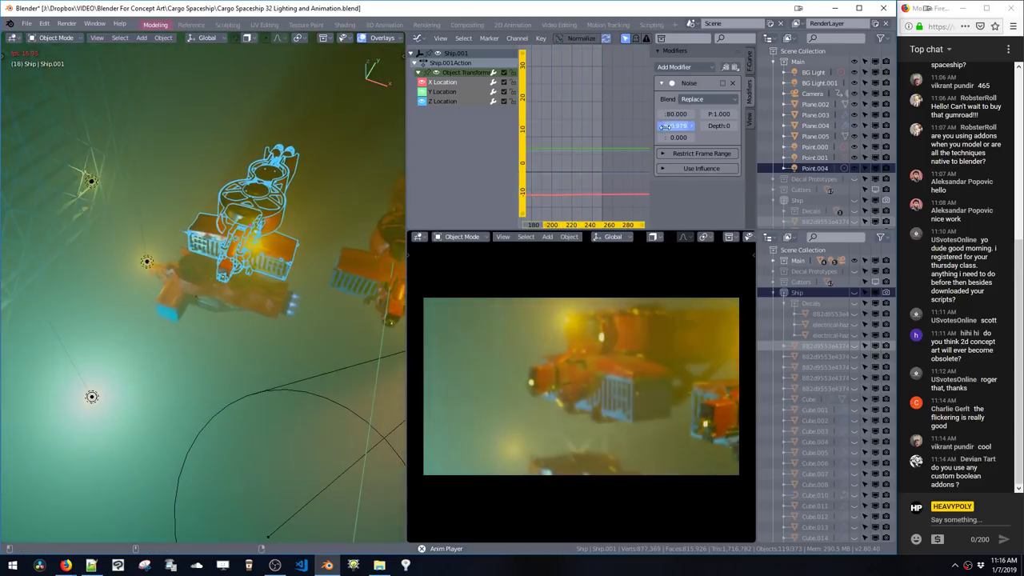
{"action": "left_click_drag", "start_coordinate": [648, 127], "coordinate": [665, 126]}
{"action": "left_click", "coordinate": [669, 124]}
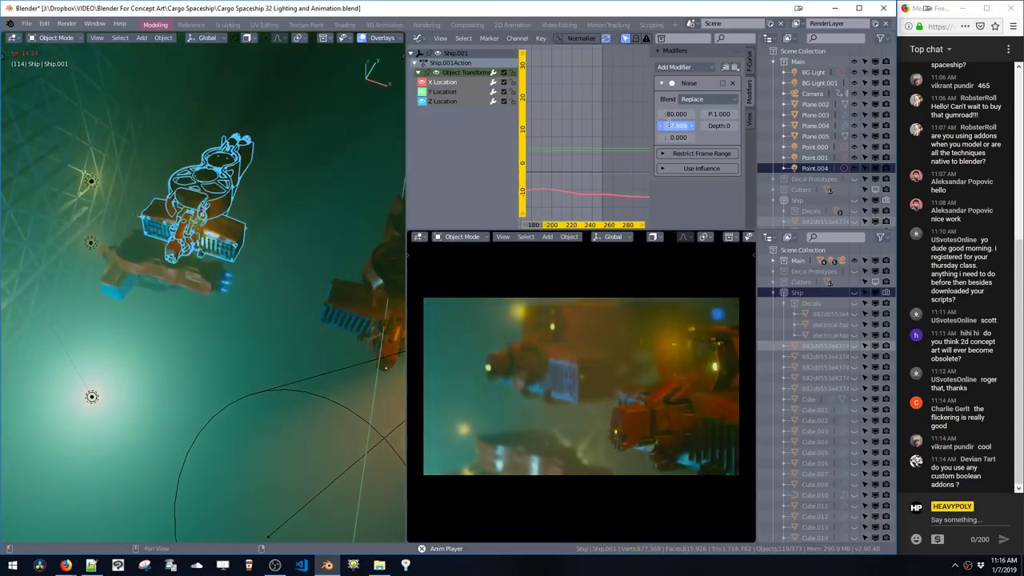
{"action": "key", "text": "BackSpace"}
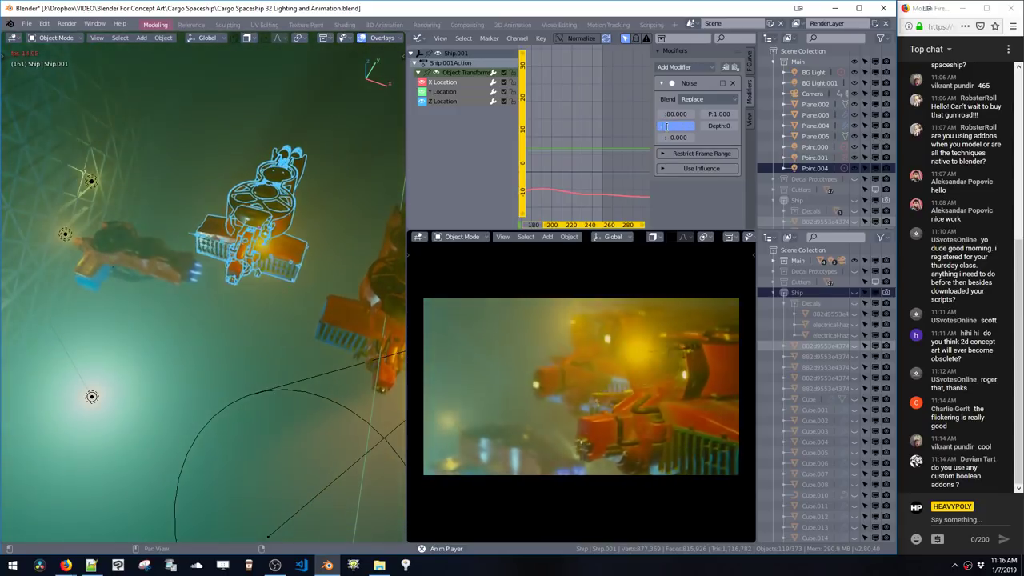
{"action": "type", "text": "0.1"}
{"action": "key", "text": "Return"}
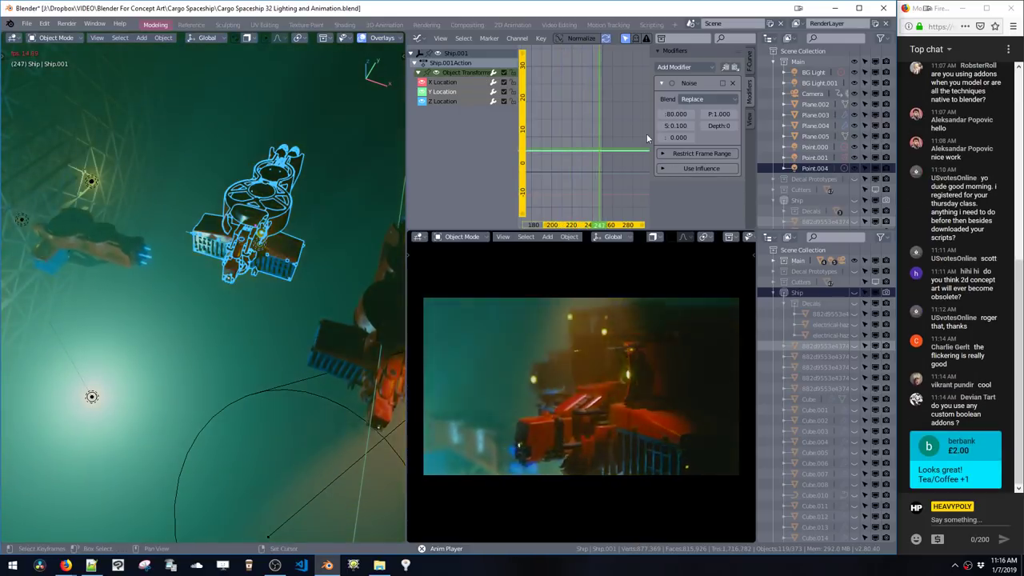
Step: Set the Noise modifier's strength to 0.15 on both the Y Location and Z Location curves of Ship.001
{"action": "double_click", "coordinate": [666, 126]}
{"action": "type", "text": "0.15"}
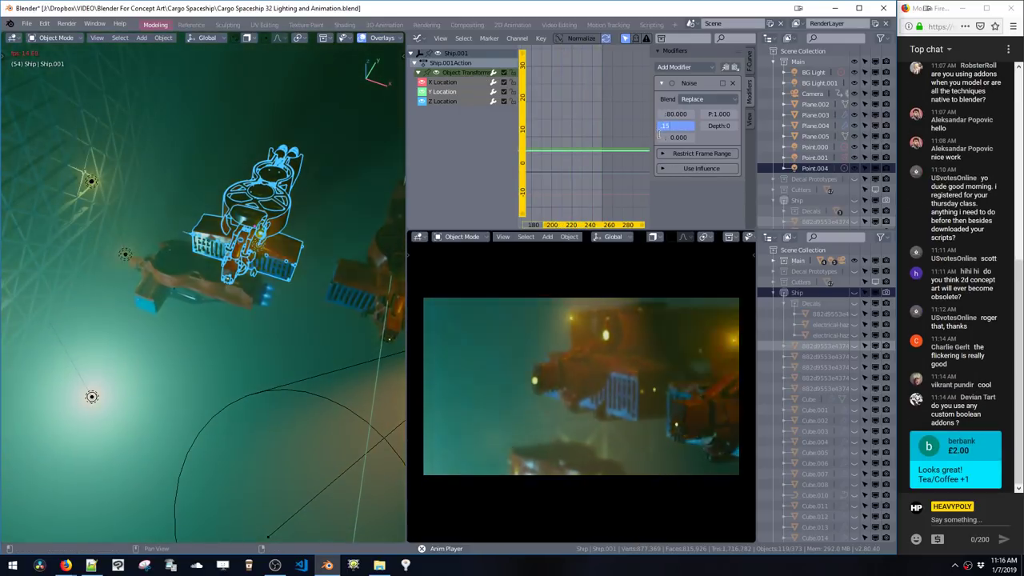
{"action": "key", "text": "Return"}
{"action": "left_click", "coordinate": [447, 101]}
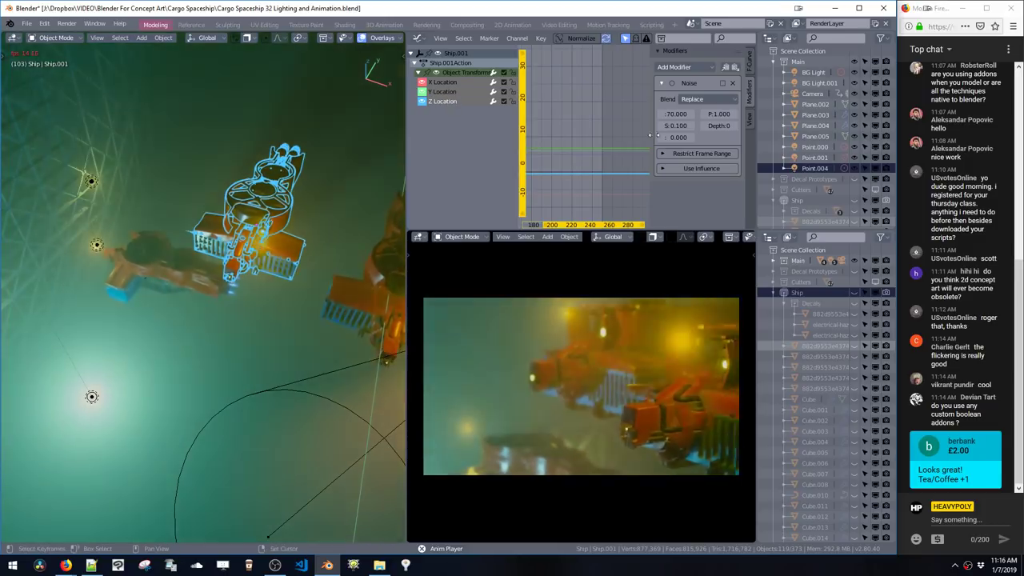
{"action": "left_click", "coordinate": [666, 126]}
{"action": "key", "text": "BackSpace"}
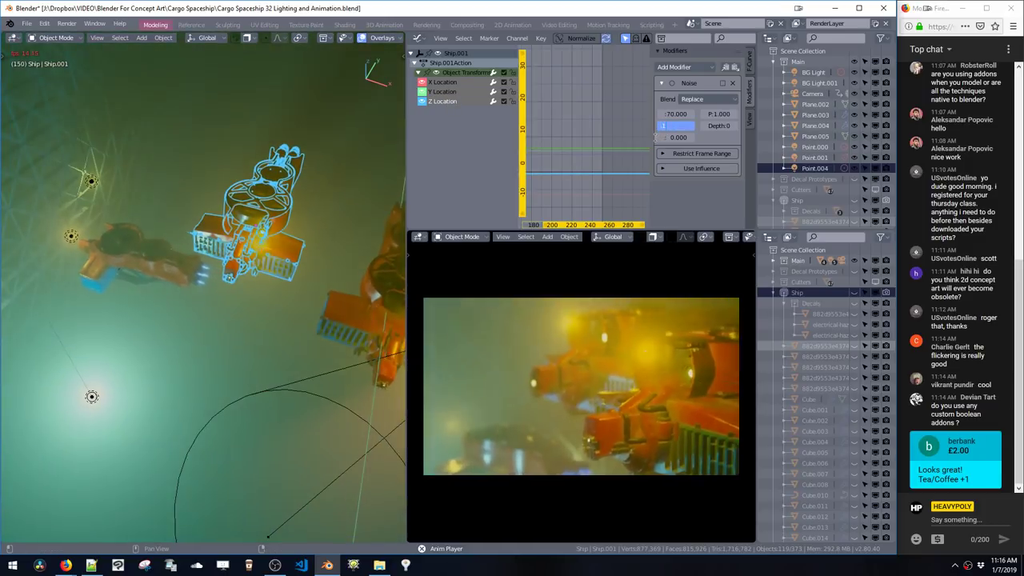
{"action": "key", "text": "Return"}
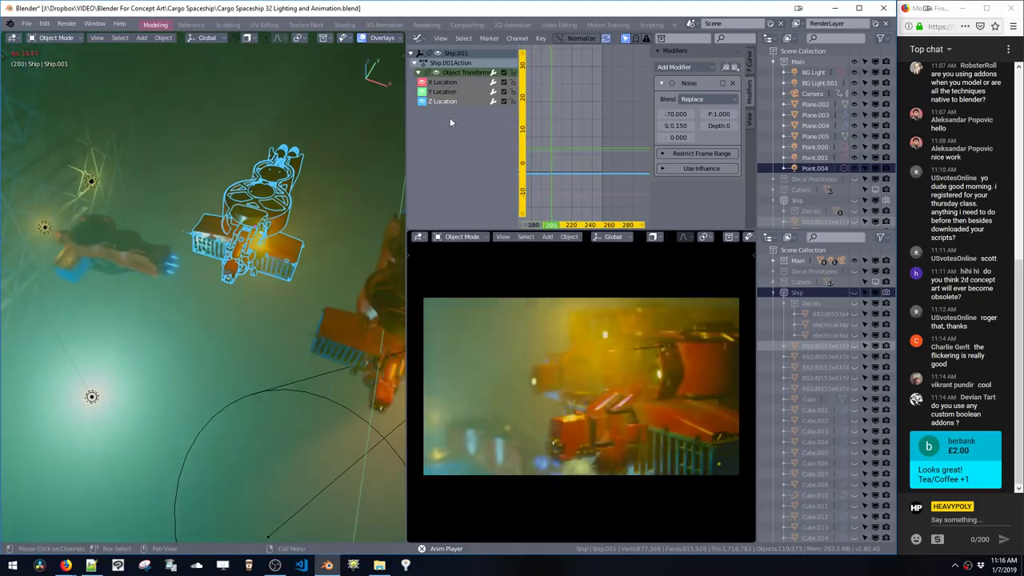
Step: Review the Noise modifier settings of Ship.001's X, Y and Z Location curves during playback
{"action": "left_click", "coordinate": [443, 82]}
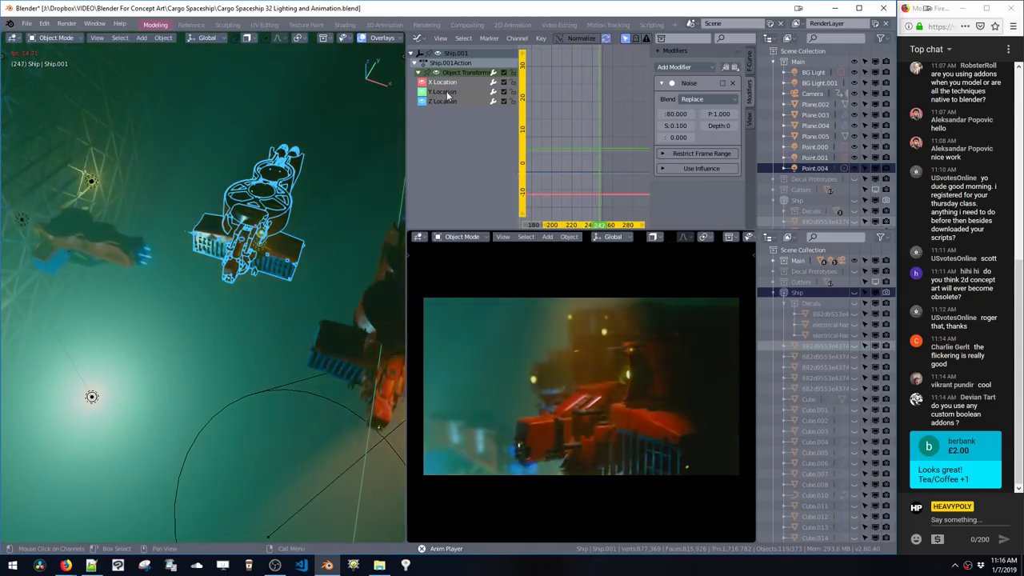
{"action": "left_click", "coordinate": [443, 84]}
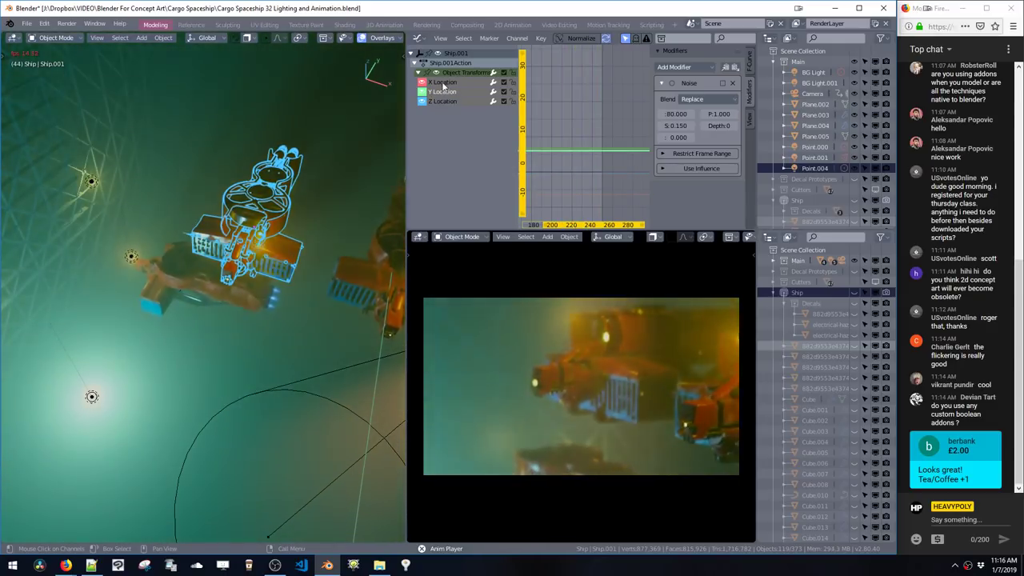
{"action": "left_click", "coordinate": [443, 84]}
{"action": "left_click", "coordinate": [443, 92]}
{"action": "left_click", "coordinate": [443, 101]}
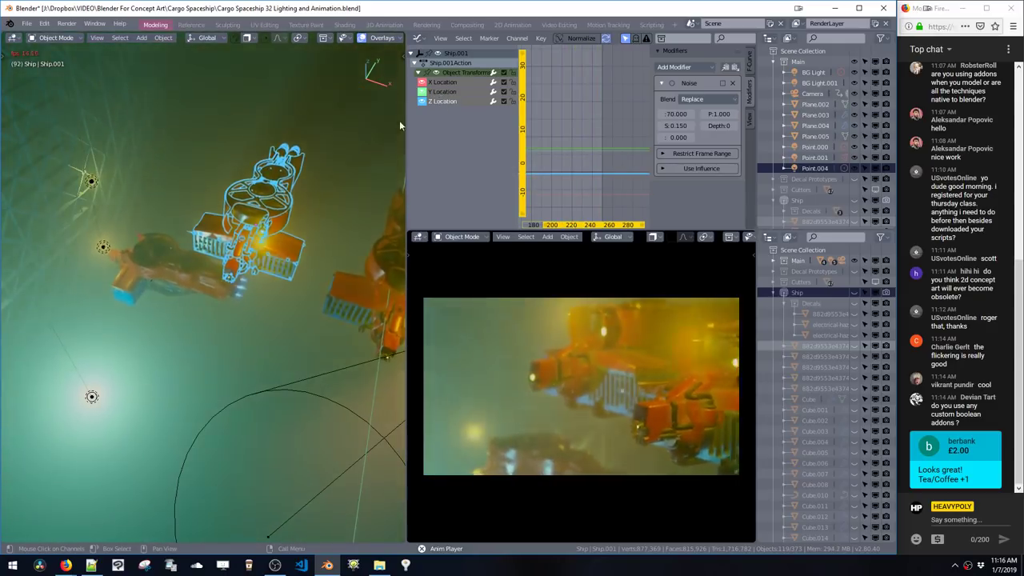
{"action": "scroll", "coordinate": [256, 237], "scroll_direction": "down", "scroll_amount": 1}
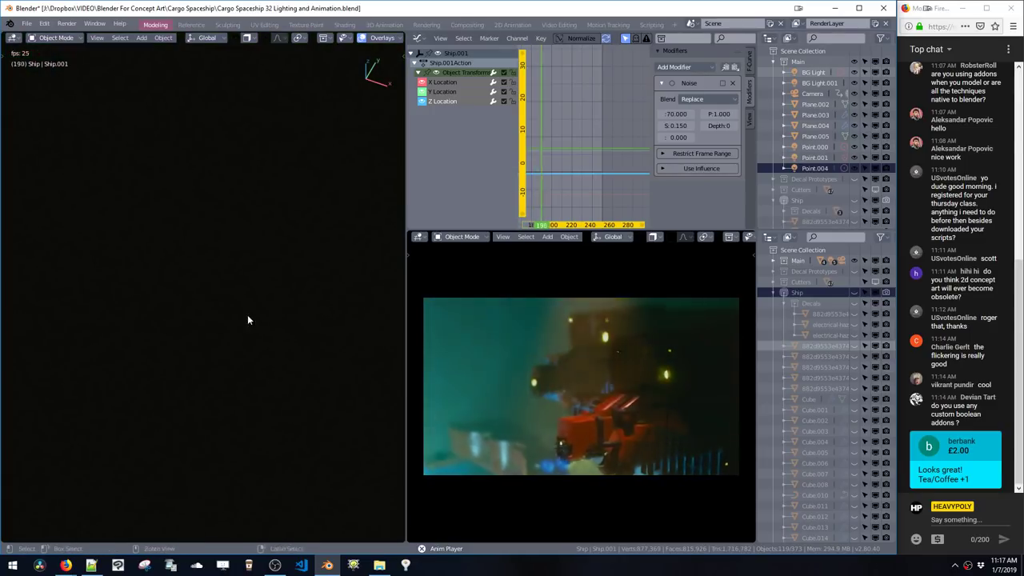
Step: Select Ship.001, view it from the front and widen the Graph Editor's sidebar showing its Z Location Noise modifier
{"action": "left_click", "coordinate": [814, 168]}
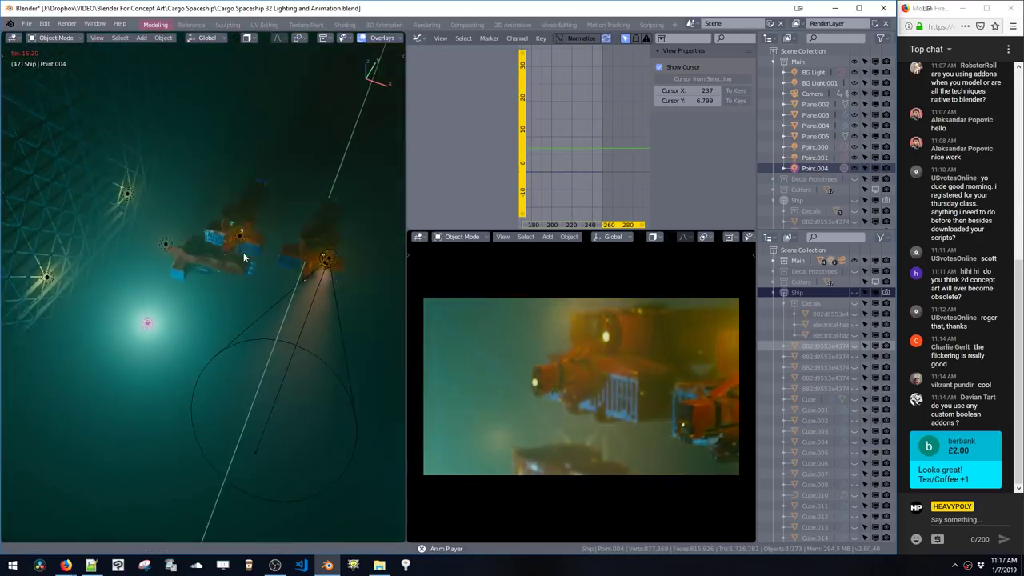
{"action": "left_click", "coordinate": [233, 244]}
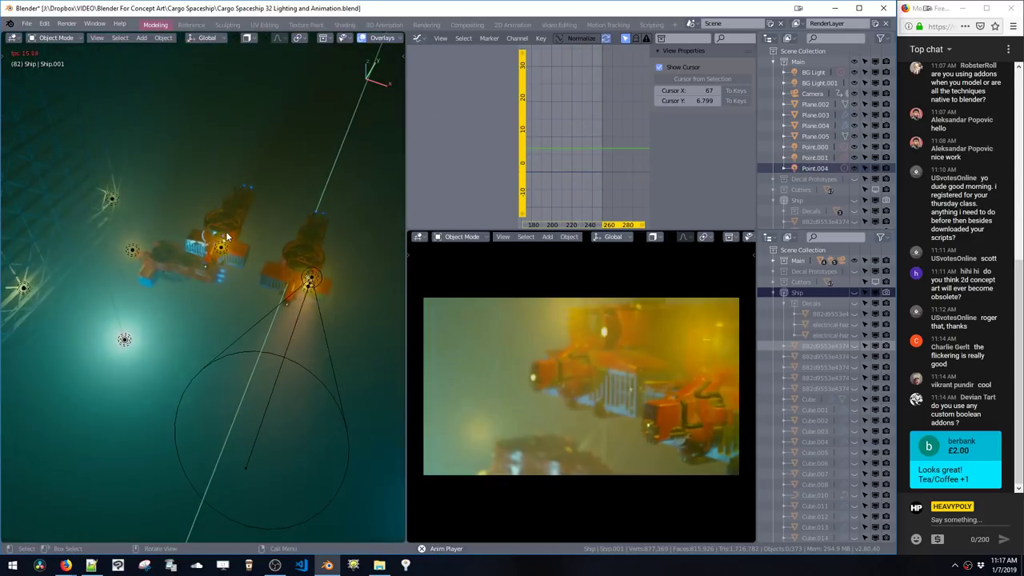
{"action": "key", "text": "grave"}
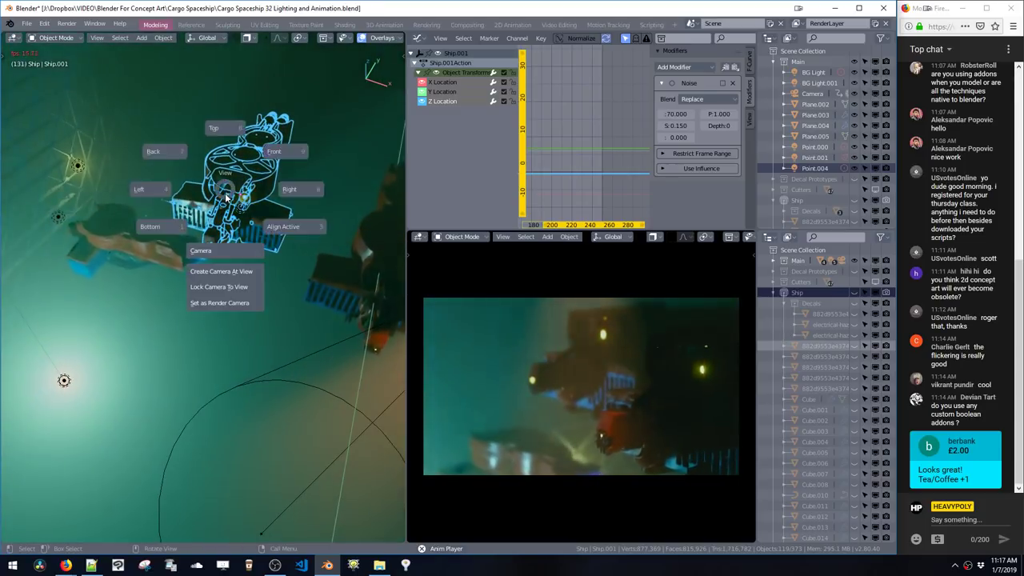
{"action": "left_click", "coordinate": [275, 150]}
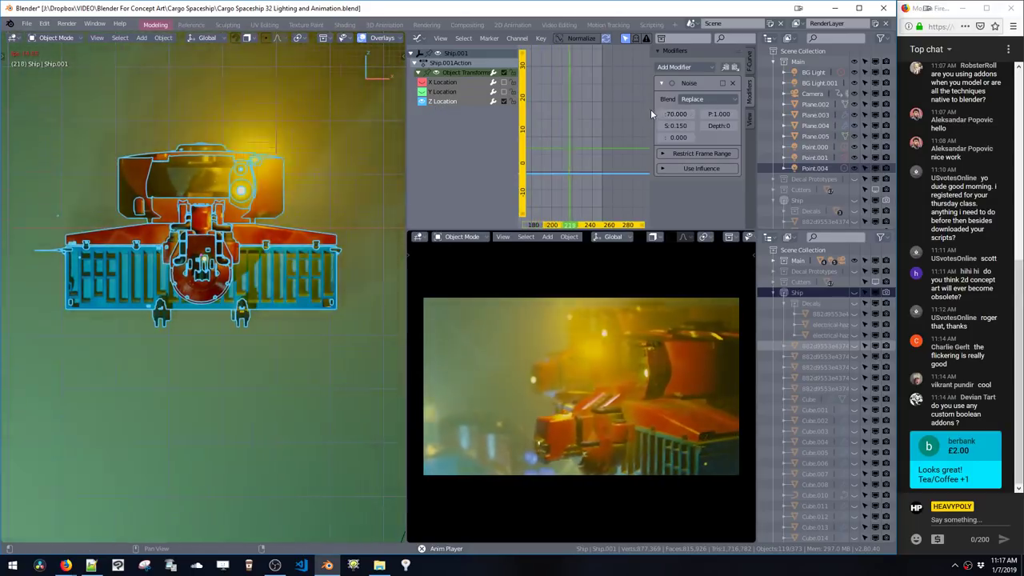
{"action": "left_click_drag", "start_coordinate": [651, 108], "coordinate": [593, 109]}
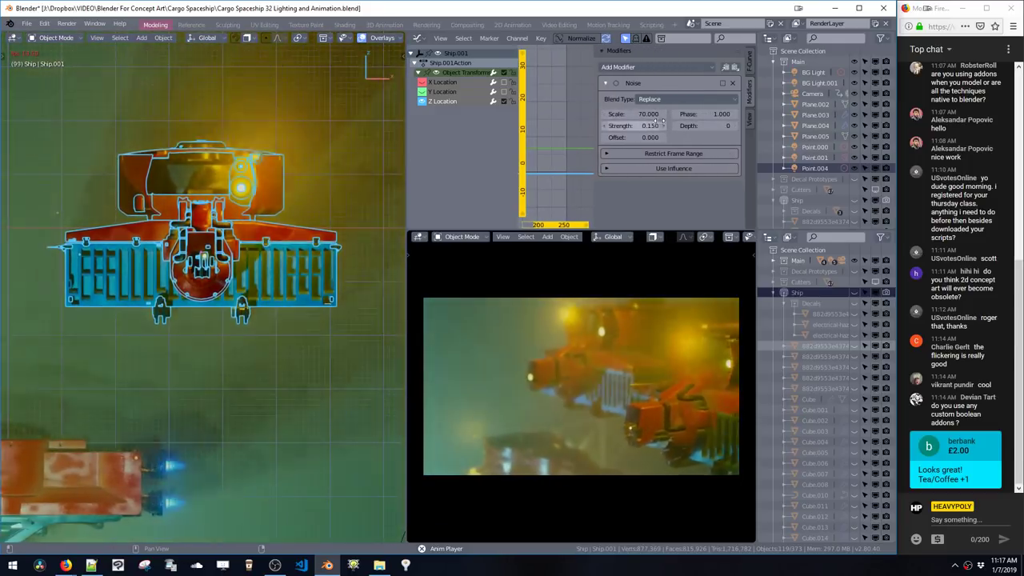
Step: Set the Noise modifier's scale to 1 and strength to 4 on Ship.001's Z Location curve
{"action": "mouse_move", "coordinate": [633, 112]}
{"action": "left_mouse_down"}
{"action": "mouse_move", "coordinate": [605, 115]}
{"action": "mouse_move", "coordinate": [623, 113]}
{"action": "left_mouse_up"}
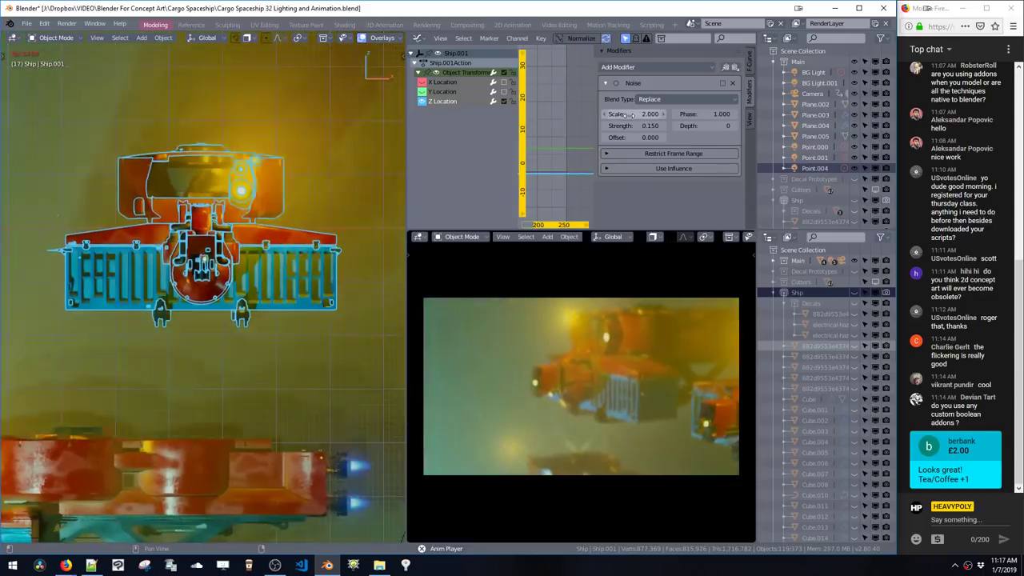
{"action": "left_click", "coordinate": [627, 115]}
{"action": "type", "text": "1"}
{"action": "key", "text": "Return"}
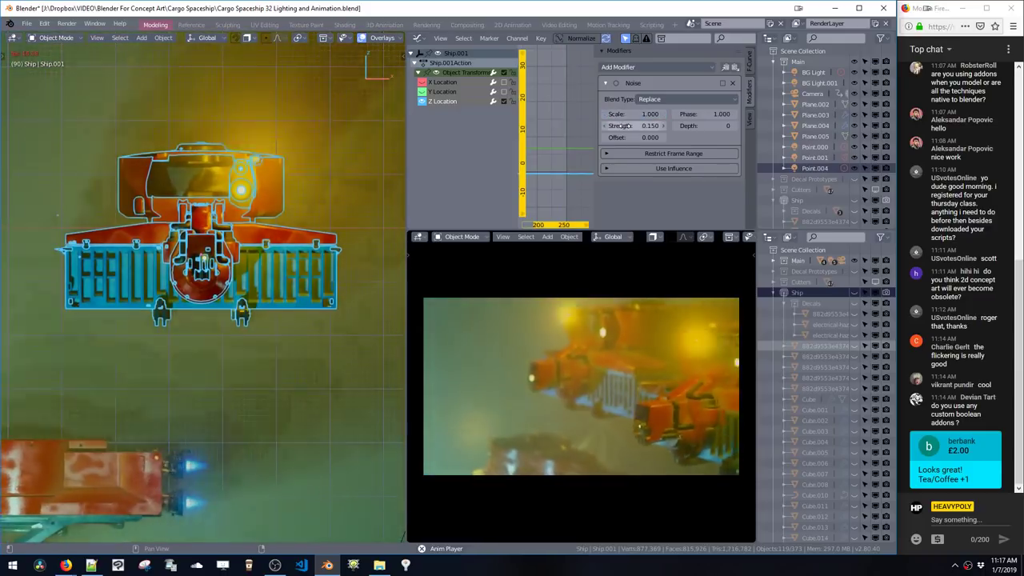
{"action": "left_click", "coordinate": [621, 126]}
{"action": "type", "text": "1"}
{"action": "key", "text": "Return"}
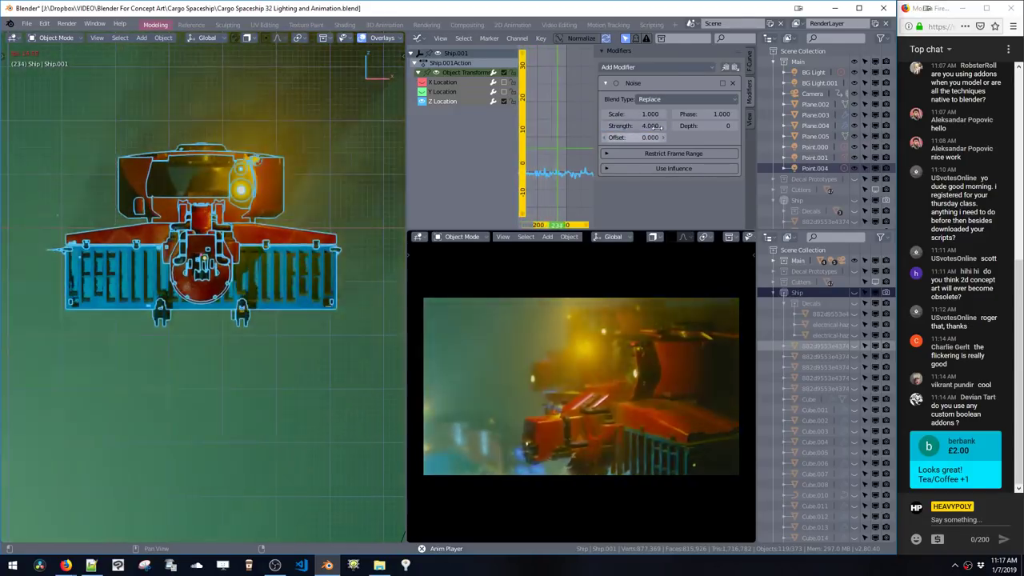
Step: Set the Z Location Noise modifier's phase to 0, strength to 0.1 and scale to 1
{"action": "left_click_drag", "start_coordinate": [690, 115], "coordinate": [704, 118]}
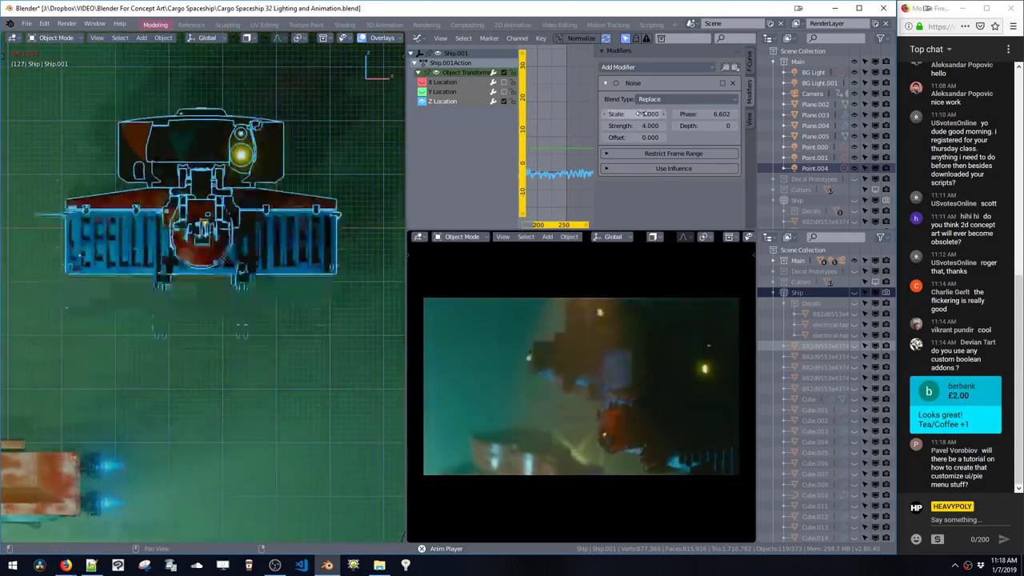
{"action": "type", "text": "0"}
{"action": "key", "text": "Return"}
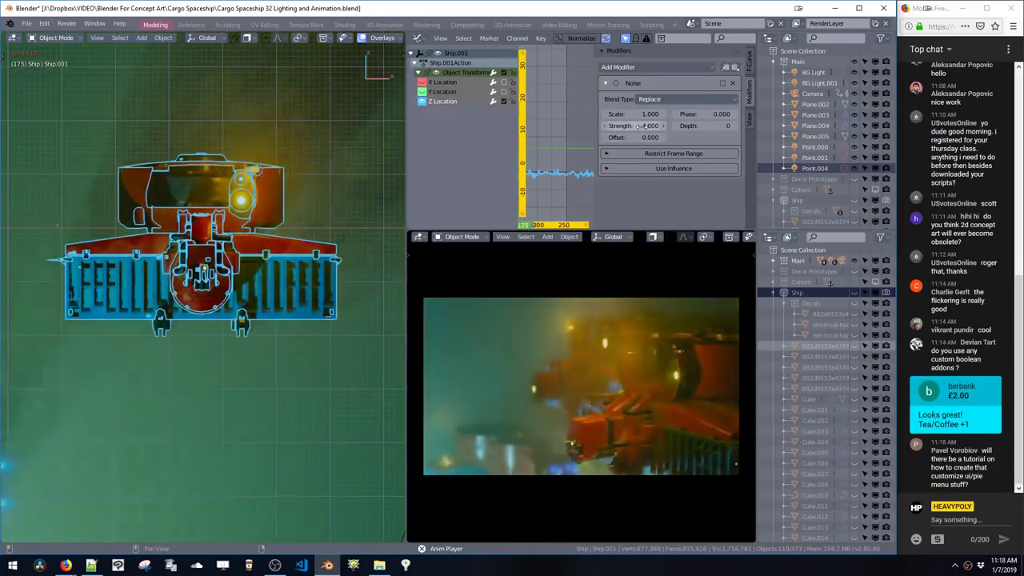
{"action": "left_click", "coordinate": [634, 127]}
{"action": "type", "text": "4.0"}
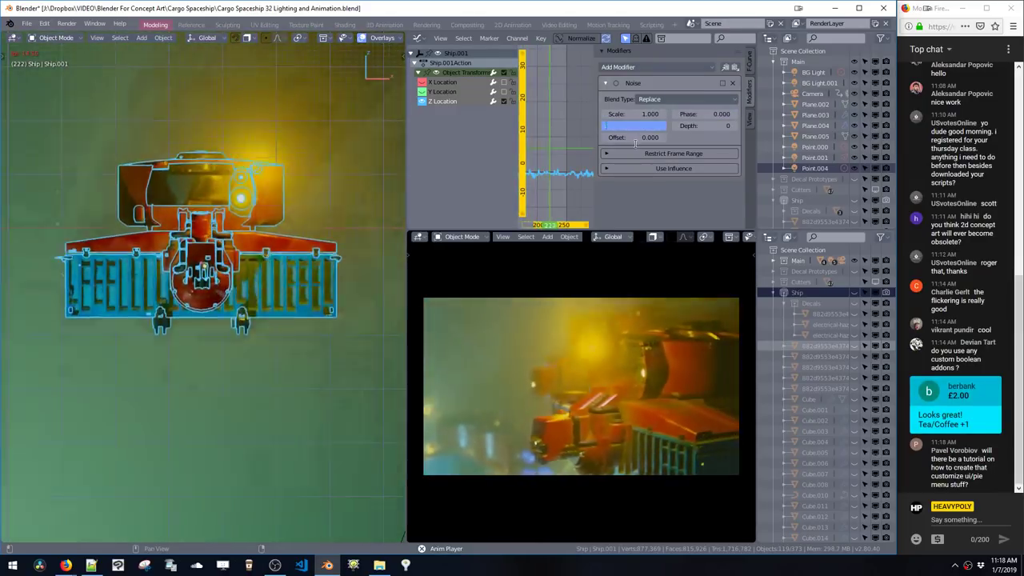
{"action": "type", "text": ".1"}
{"action": "key", "text": "Return"}
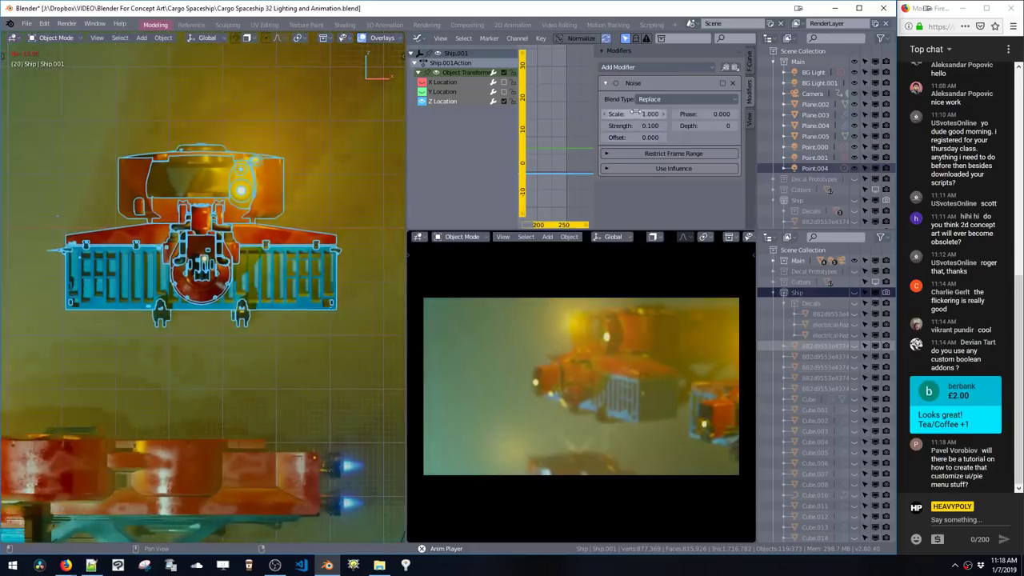
{"action": "left_click", "coordinate": [635, 113]}
{"action": "type", "text": "2"}
{"action": "key", "text": "Return"}
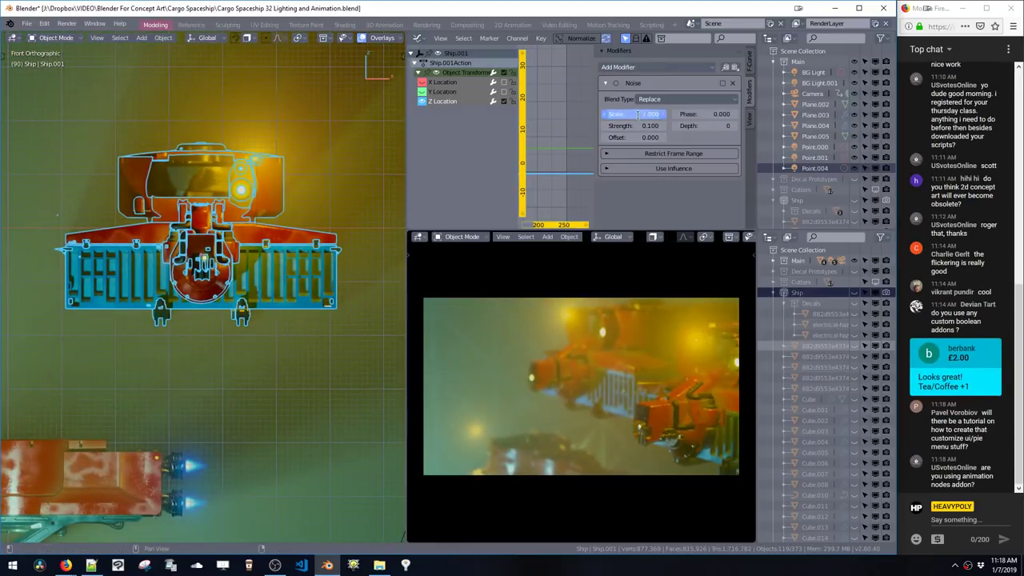
{"action": "key", "text": "Return"}
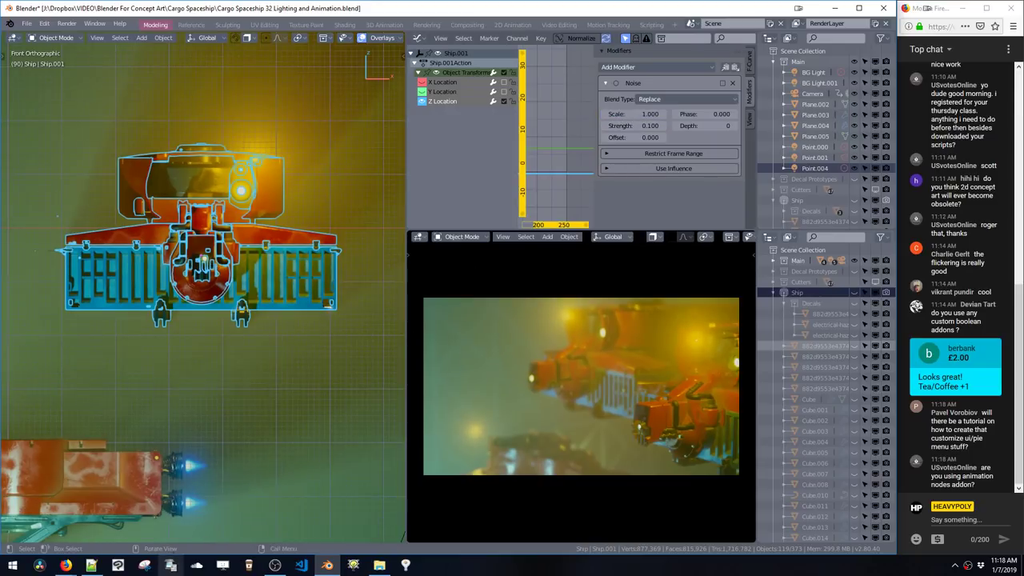
Step: Reveal the Ship collection and preview the blue booster flames up close while the animation plays
{"action": "left_click", "coordinate": [192, 478]}
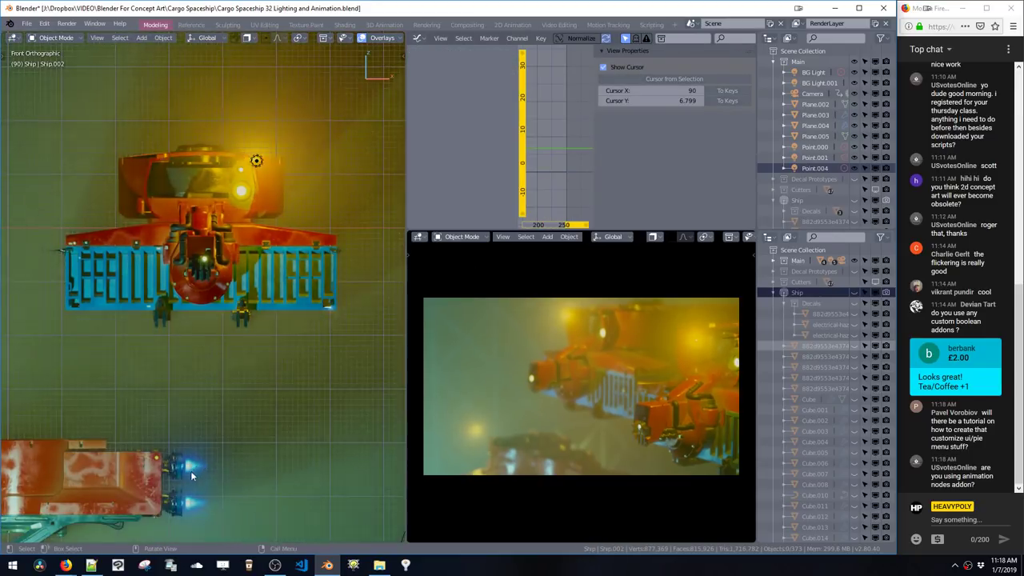
{"action": "middle_click_drag", "start_coordinate": [192, 478], "coordinate": [245, 398]}
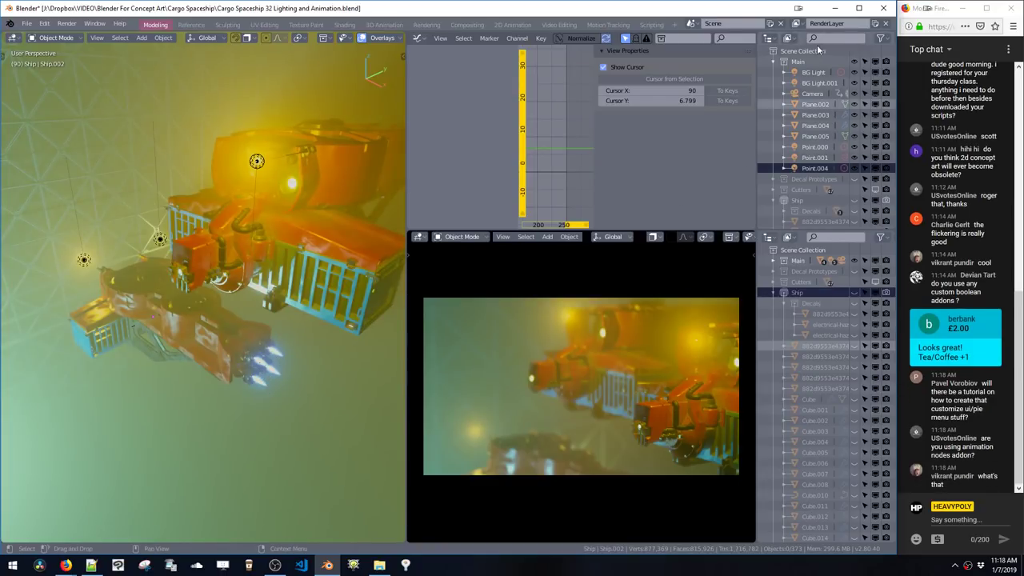
{"action": "left_click", "coordinate": [853, 200]}
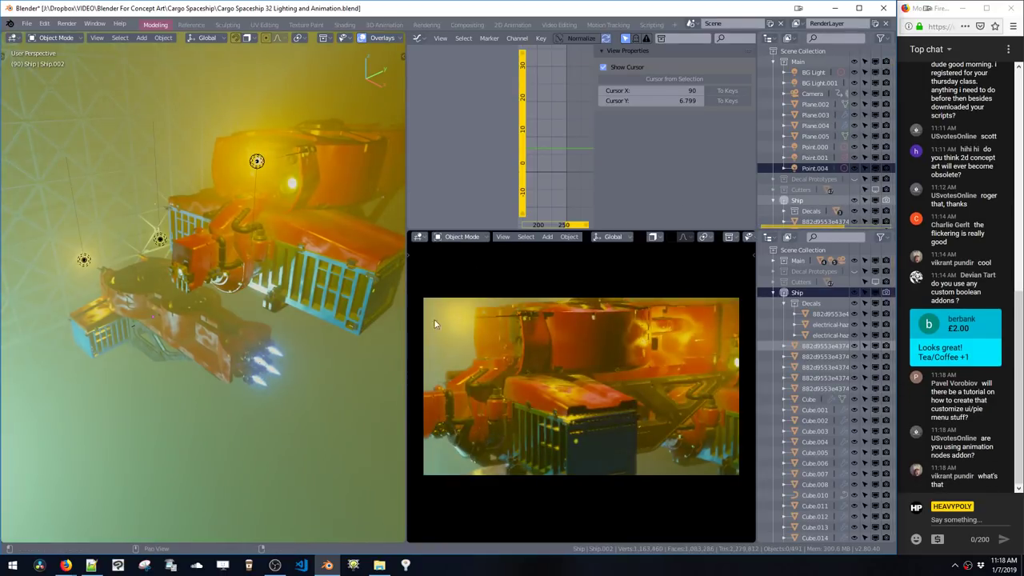
{"action": "middle_click_drag", "start_coordinate": [291, 186], "coordinate": [267, 249]}
{"action": "scroll", "coordinate": [281, 206], "scroll_direction": "up", "scroll_amount": 5}
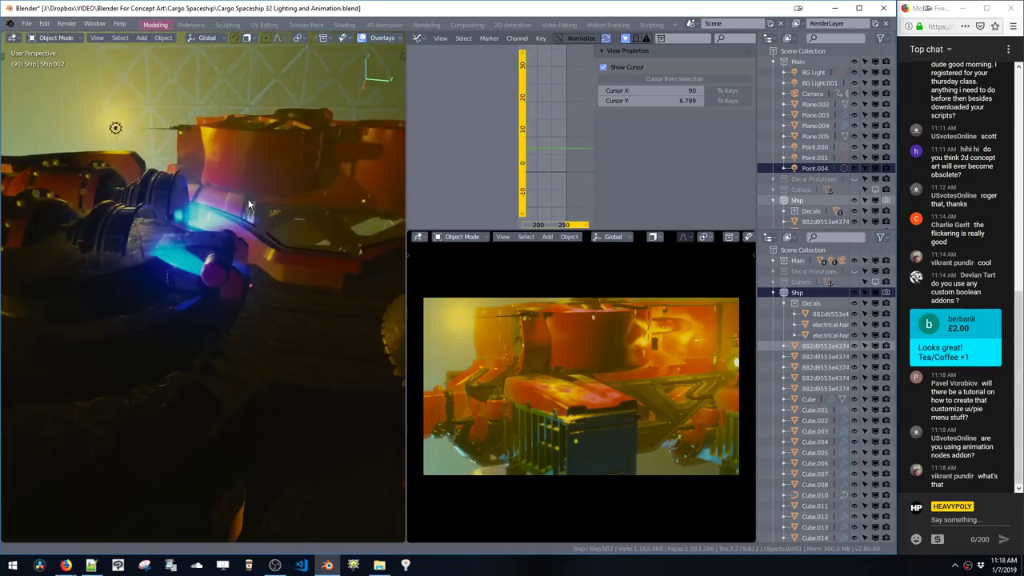
{"action": "key", "text": "space"}
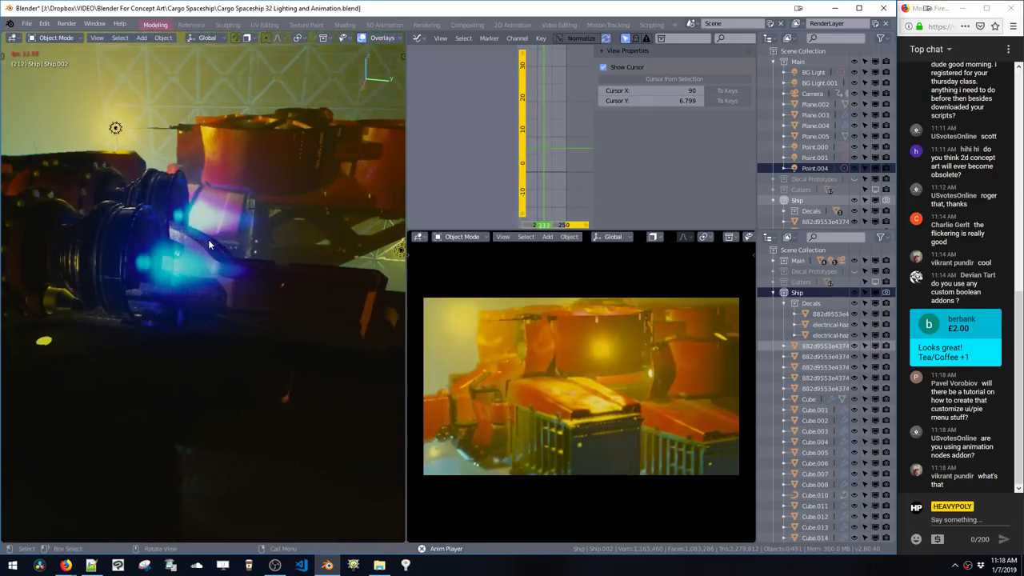
{"action": "key", "text": "space"}
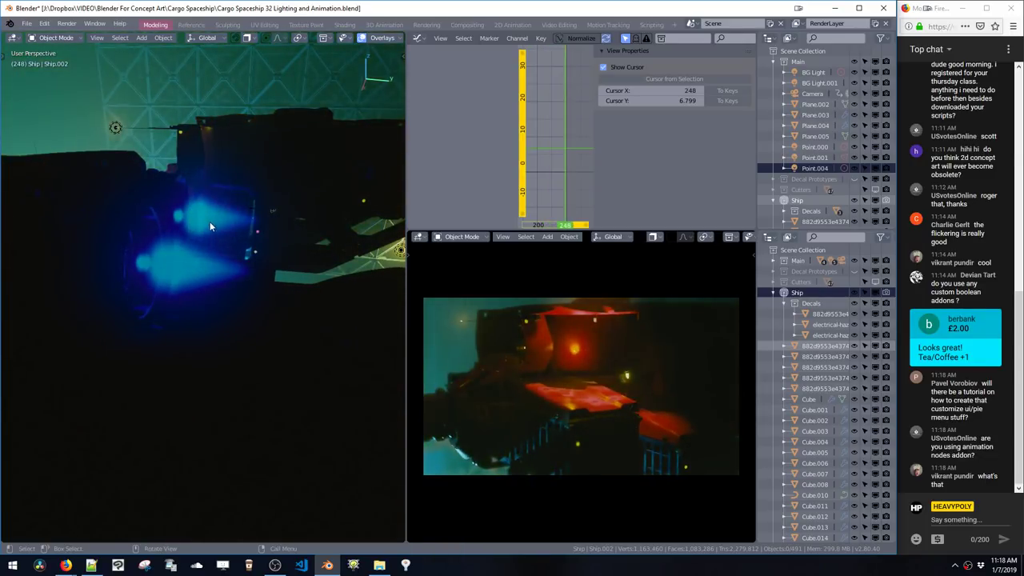
Step: Select the booster flames object Cylinder.032 and isolate it in local view while the animation plays
{"action": "left_click", "coordinate": [207, 223]}
{"action": "key", "text": "alt+a"}
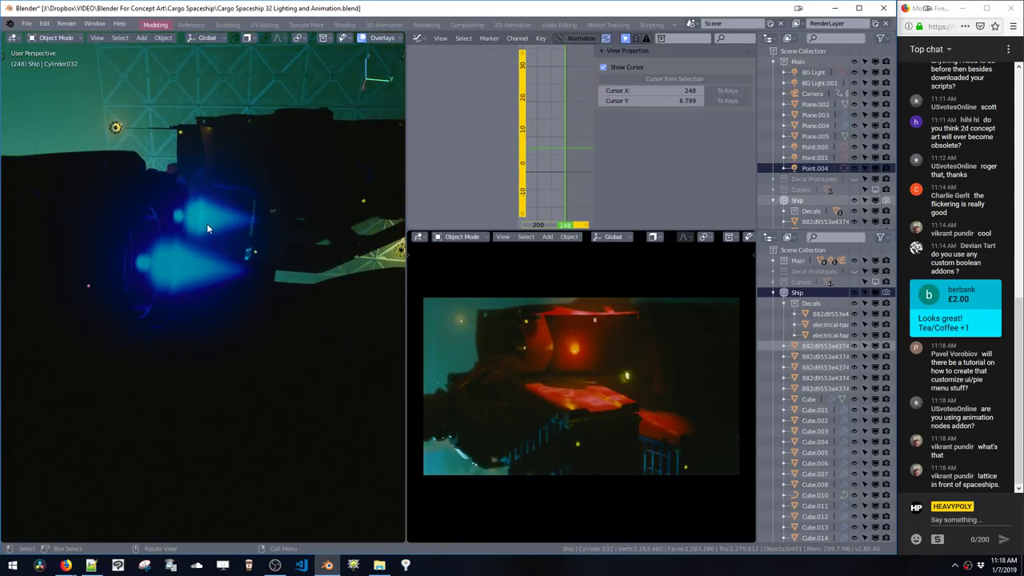
{"action": "left_click", "coordinate": [207, 222]}
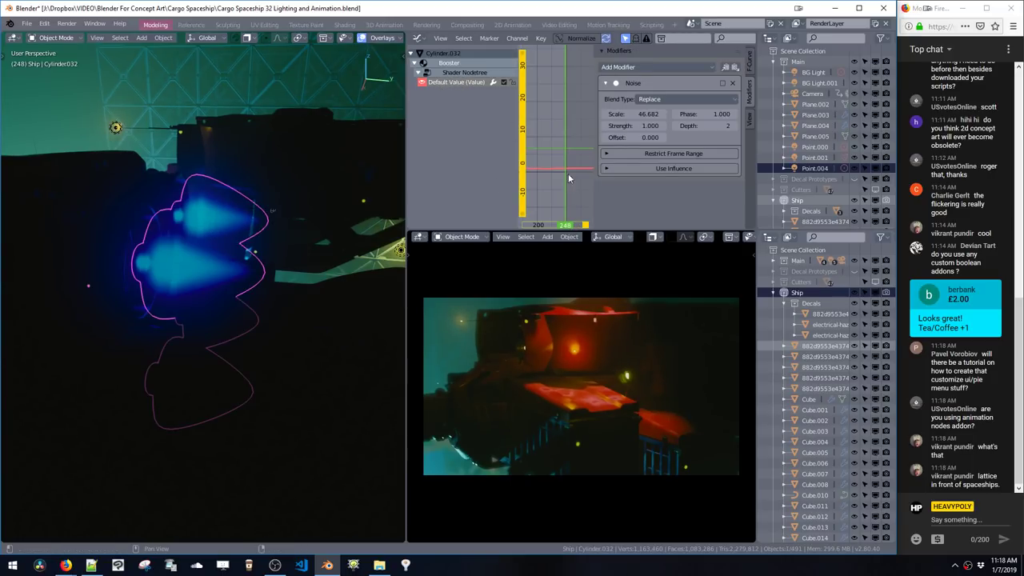
{"action": "key", "text": "space"}
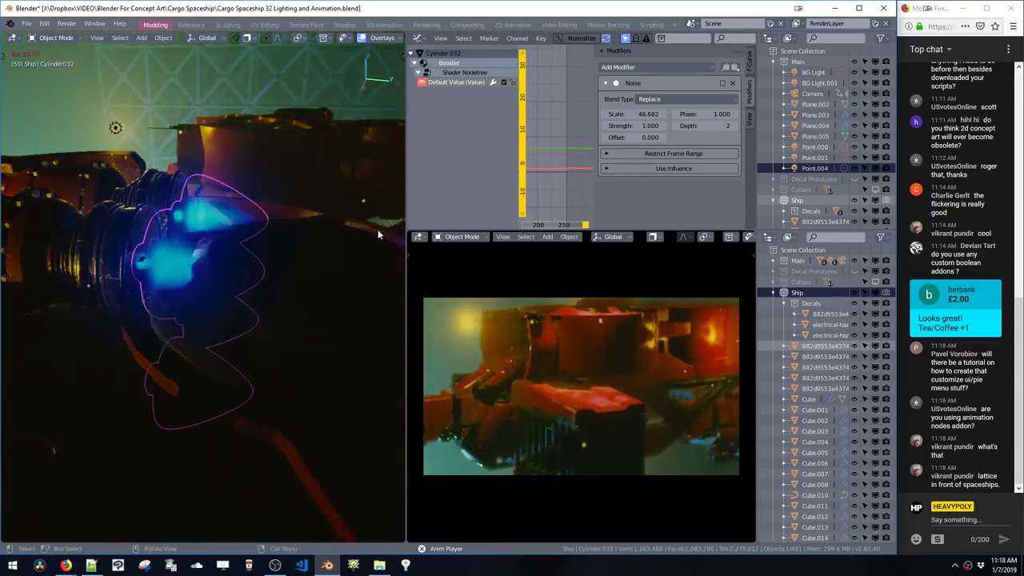
{"action": "key", "text": "z"}
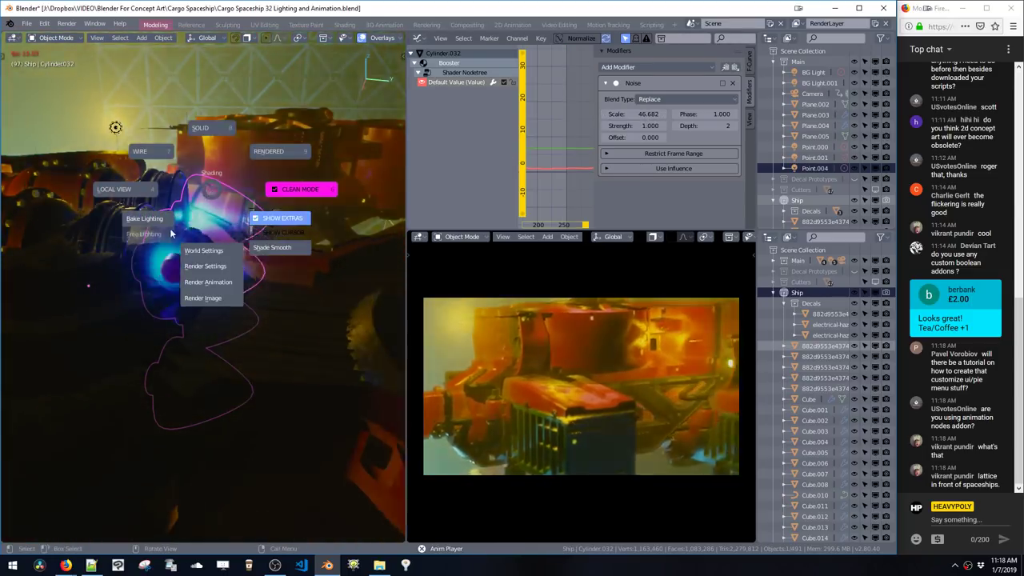
{"action": "key", "text": "slash"}
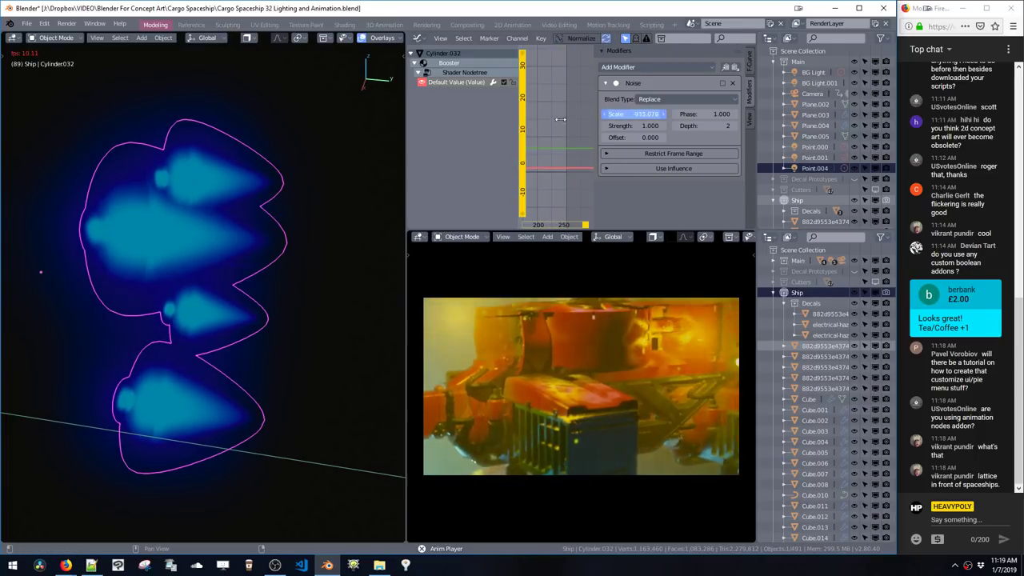
Step: Set the Booster shader value's Noise modifier to scale 6 and strength 2, and leave local view
{"action": "key", "text": "Return"}
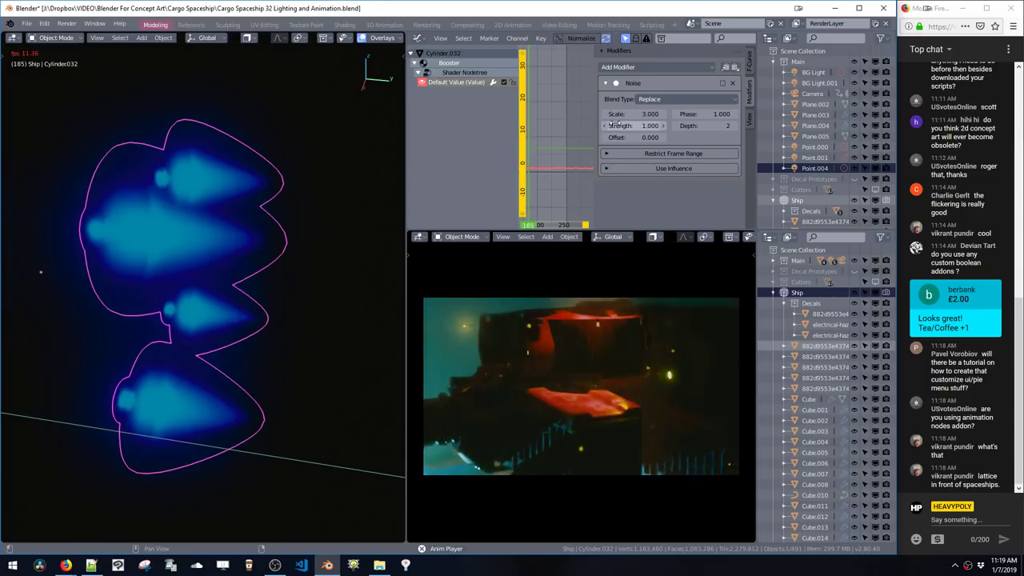
{"action": "left_click", "coordinate": [614, 116]}
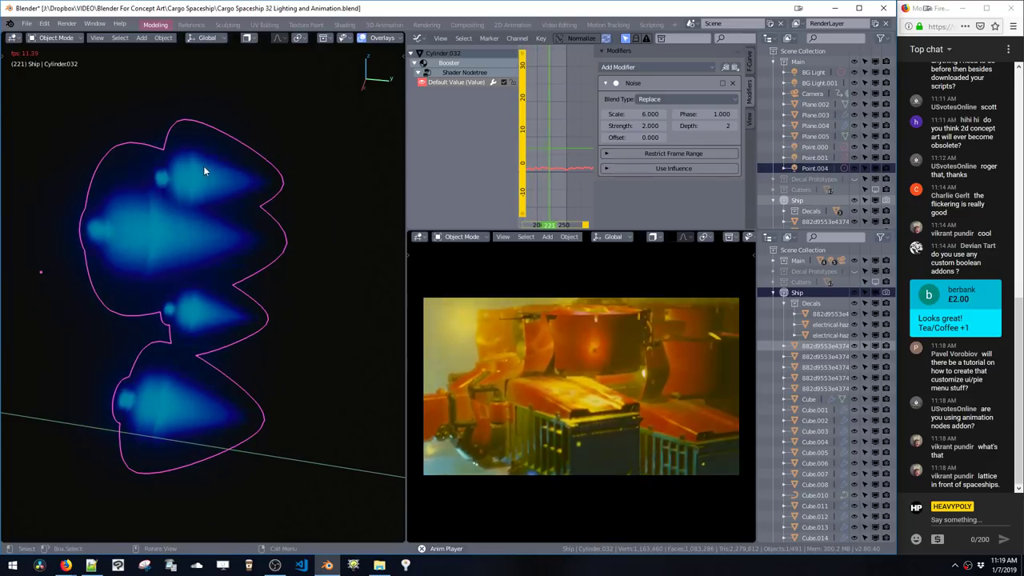
{"action": "key", "text": "z"}
{"action": "left_click", "coordinate": [144, 174]}
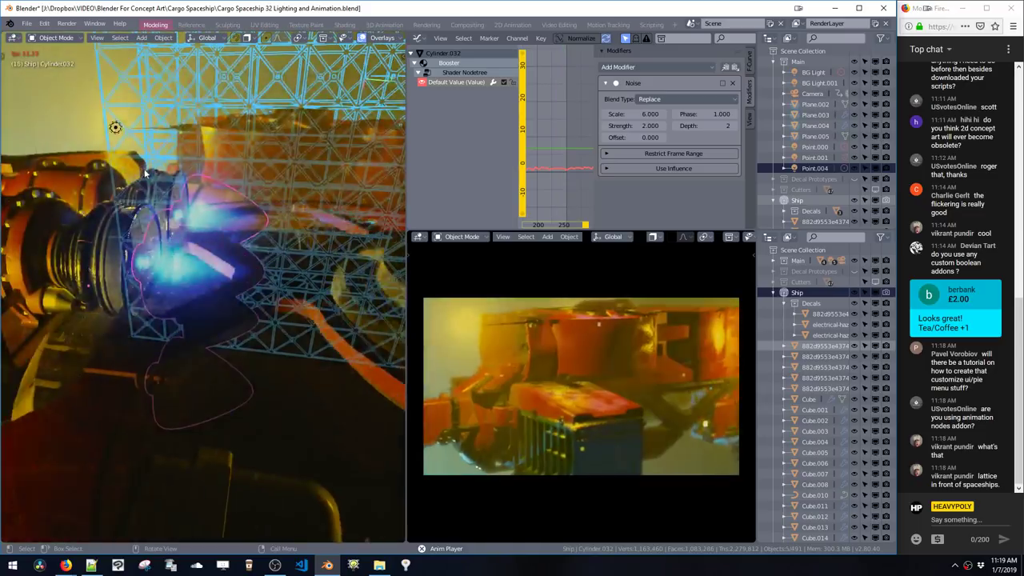
Step: Deselect everything and examine the booster flicker on the whole group of ships during playback
{"action": "key", "text": "alt+a"}
{"action": "middle_click_drag", "start_coordinate": [234, 137], "coordinate": [240, 279], "text": "ctrl"}
{"action": "middle_click_drag", "start_coordinate": [265, 329], "coordinate": [272, 266]}
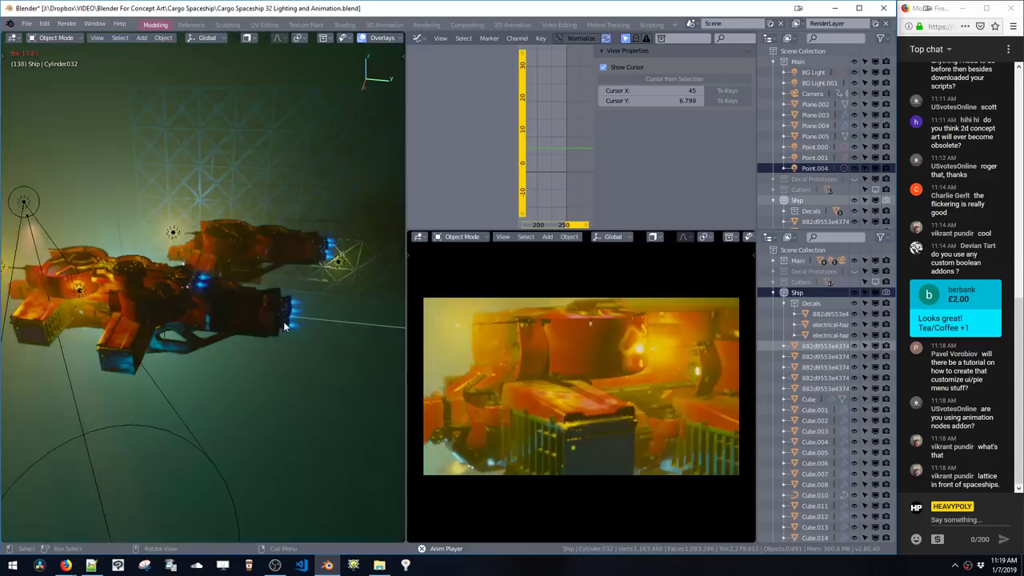
{"action": "middle_click_drag", "start_coordinate": [283, 322], "coordinate": [239, 299], "text": "shift"}
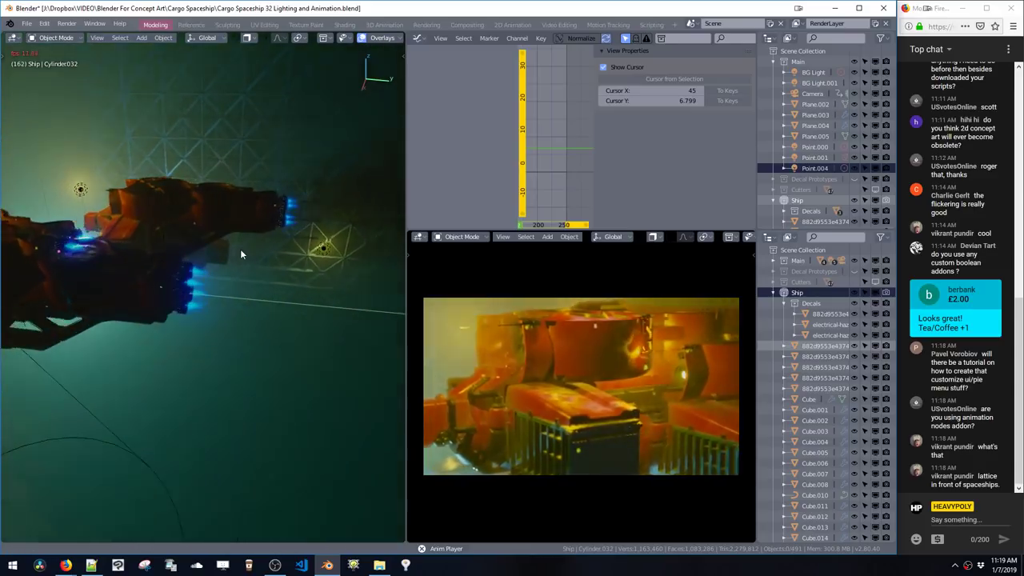
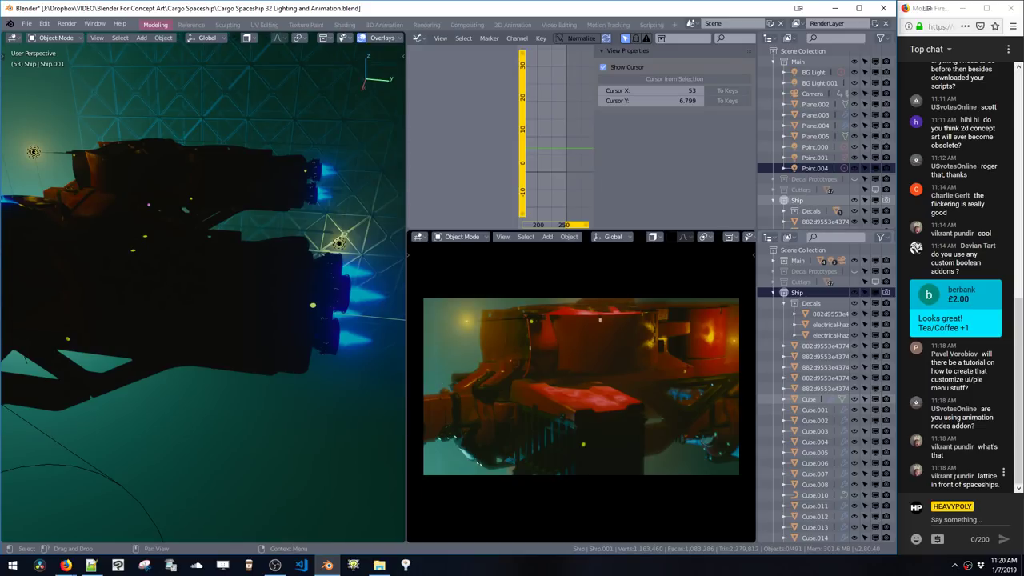
Step: Close the graph editor's sidebar, hide the Ship collection and set the animation to frame 205
{"action": "key", "text": "n"}
{"action": "middle_click_drag", "start_coordinate": [299, 177], "coordinate": [400, 208]}
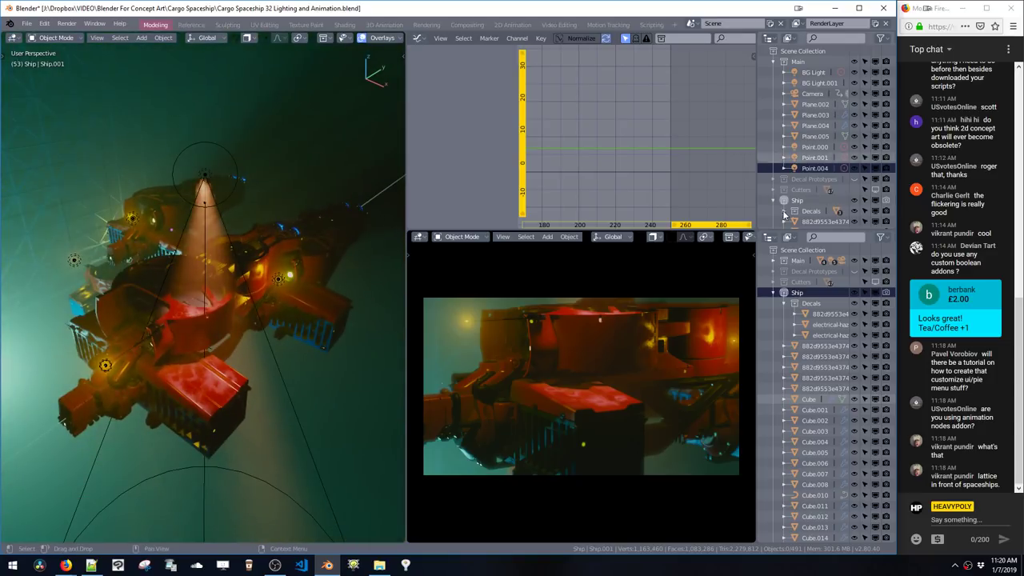
{"action": "left_click", "coordinate": [854, 200]}
{"action": "middle_click_drag", "start_coordinate": [240, 256], "coordinate": [167, 278]}
{"action": "mouse_move", "coordinate": [577, 124]}
{"action": "left_mouse_down"}
{"action": "mouse_move", "coordinate": [550, 126]}
{"action": "mouse_move", "coordinate": [605, 146]}
{"action": "mouse_move", "coordinate": [588, 146]}
{"action": "left_mouse_up"}
Step: Switch the 3D viewport's shading to solid and to wireframe
{"action": "key", "text": "z"}
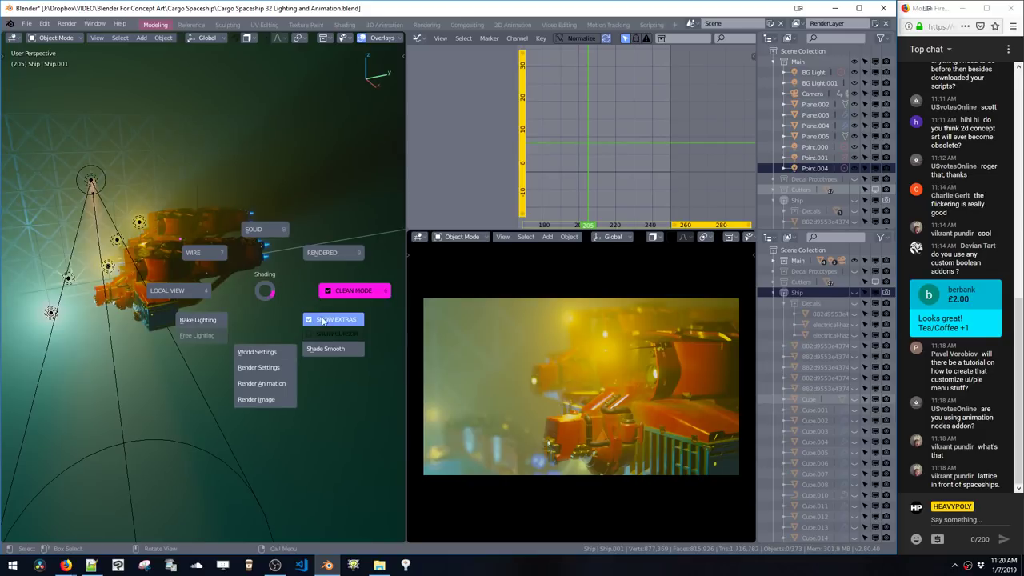
{"action": "left_click", "coordinate": [265, 289]}
{"action": "key", "text": "z"}
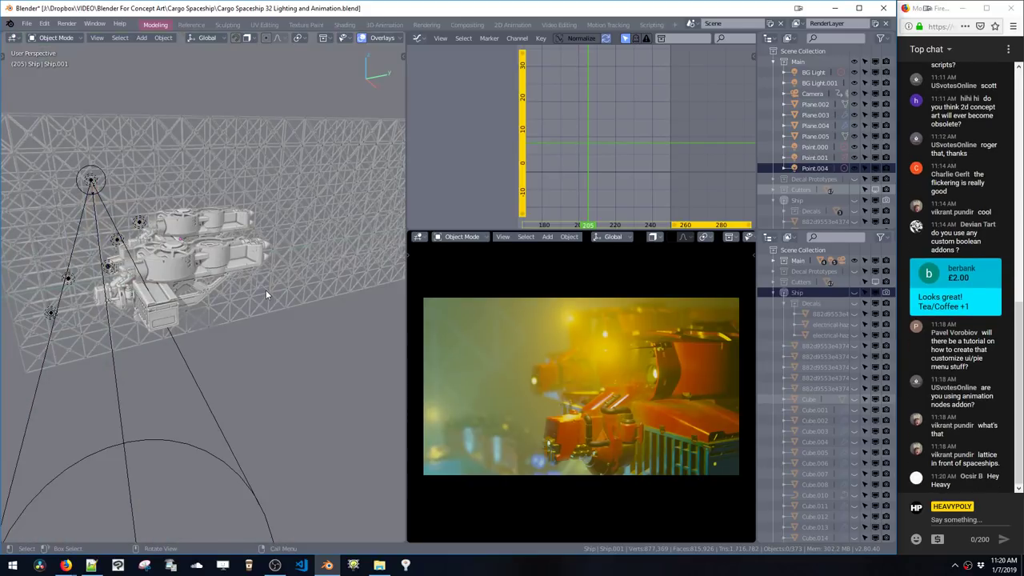
{"action": "left_click", "coordinate": [265, 229]}
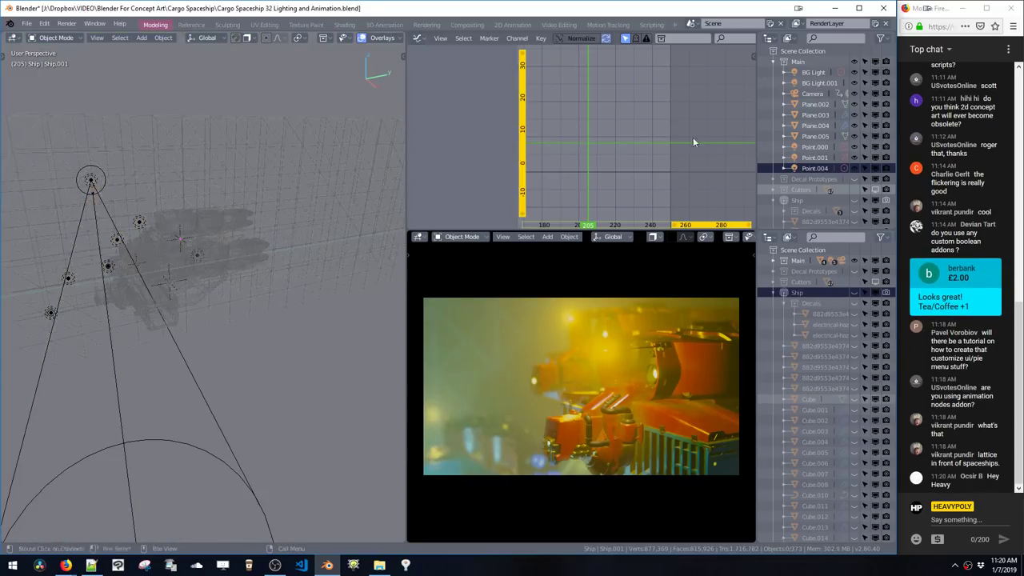
Step: Select the Camera object in the Main collection and return the 3D viewport to the shaded preview with lights and volumetrics
{"action": "left_click", "coordinate": [809, 85]}
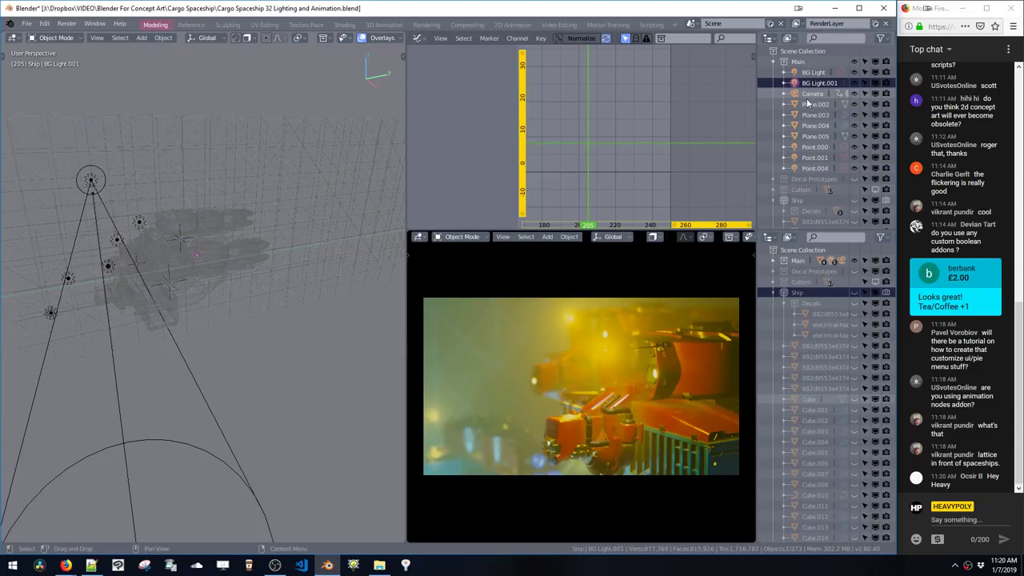
{"action": "left_click", "coordinate": [812, 94]}
{"action": "key", "text": "z"}
{"action": "left_click", "coordinate": [207, 154]}
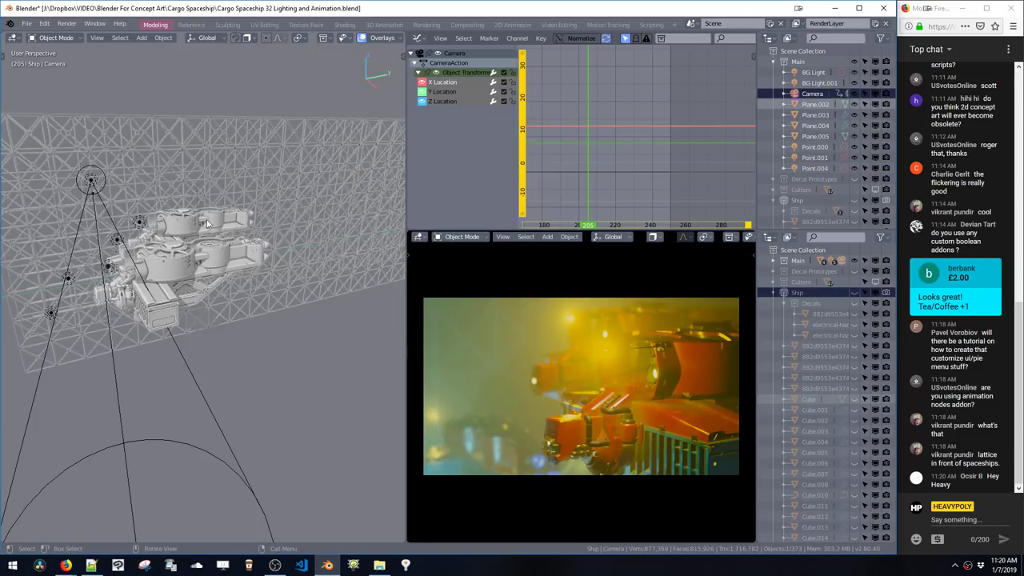
{"action": "key", "text": "z"}
{"action": "left_click", "coordinate": [209, 164]}
{"action": "scroll", "coordinate": [279, 40], "scroll_direction": "down", "scroll_amount": 5}
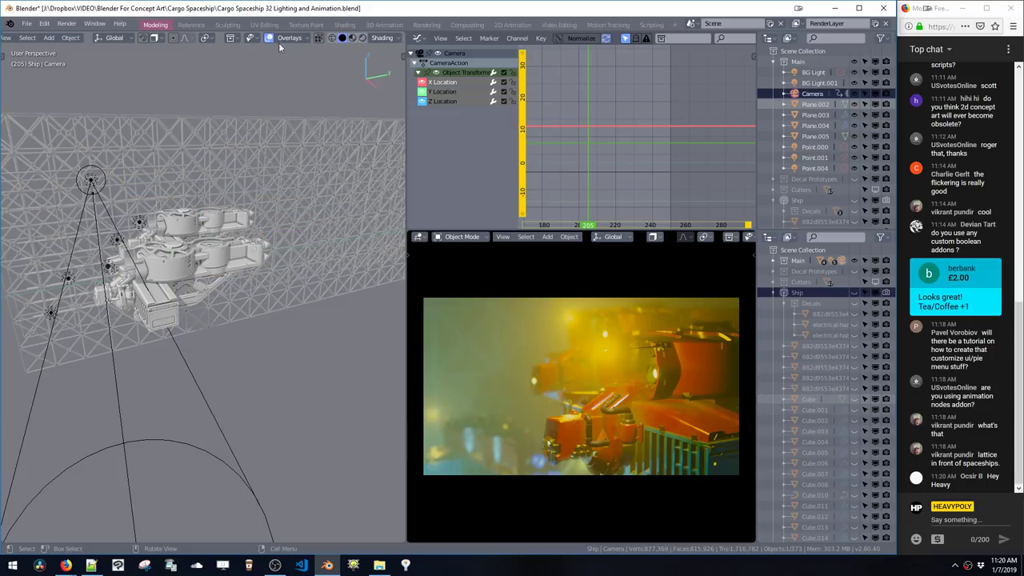
{"action": "left_click", "coordinate": [362, 37]}
Step: Preview the animation, stop at frame 42 and create a camera from a close view over the lower ship's round cabin
{"action": "middle_click_drag", "start_coordinate": [226, 244], "coordinate": [249, 237]}
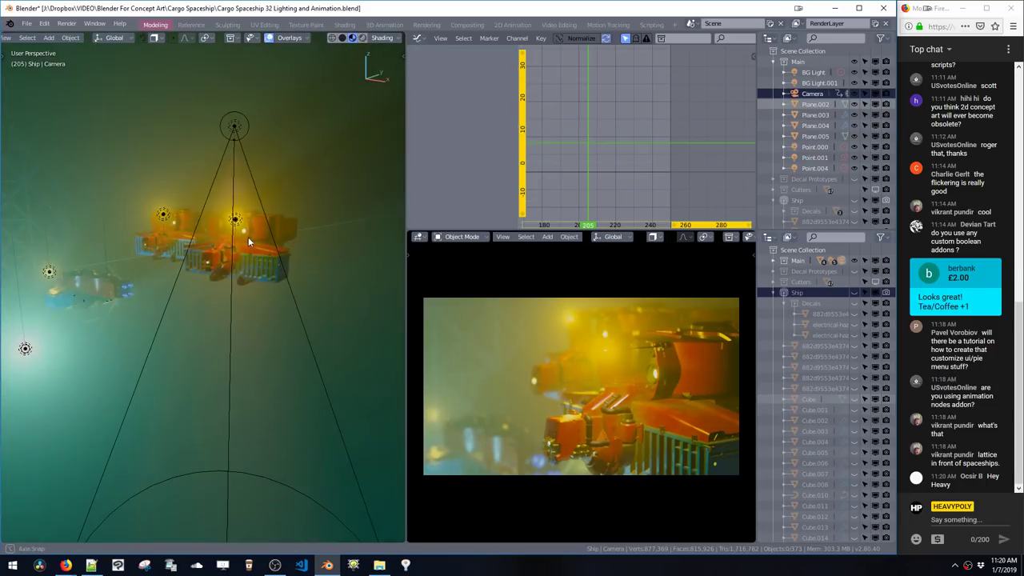
{"action": "scroll", "coordinate": [313, 236], "scroll_direction": "down", "scroll_amount": 2}
{"action": "key", "text": "space"}
{"action": "left_click", "coordinate": [311, 230]}
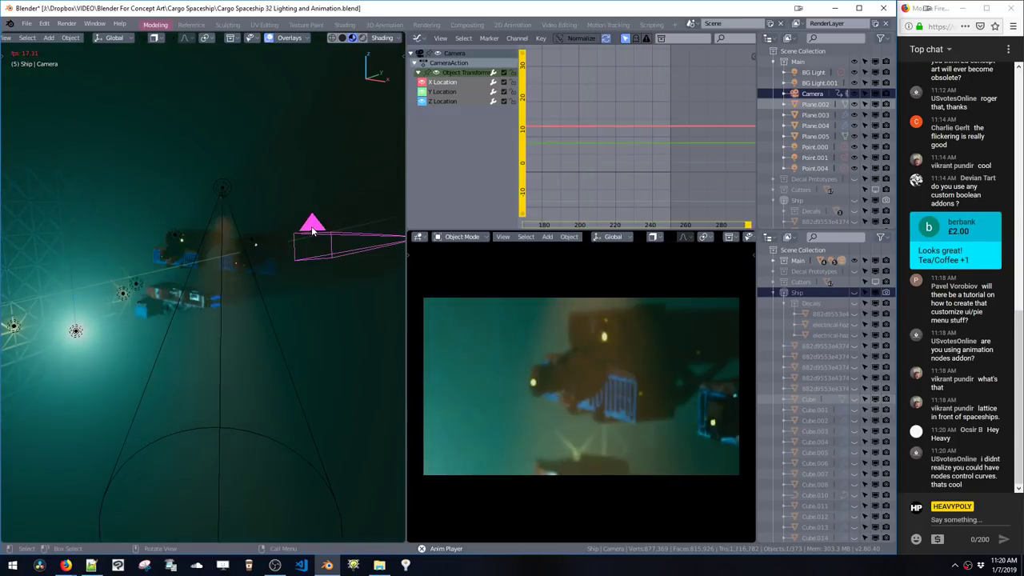
{"action": "middle_click_drag", "start_coordinate": [218, 205], "coordinate": [231, 233]}
{"action": "key", "text": "grave"}
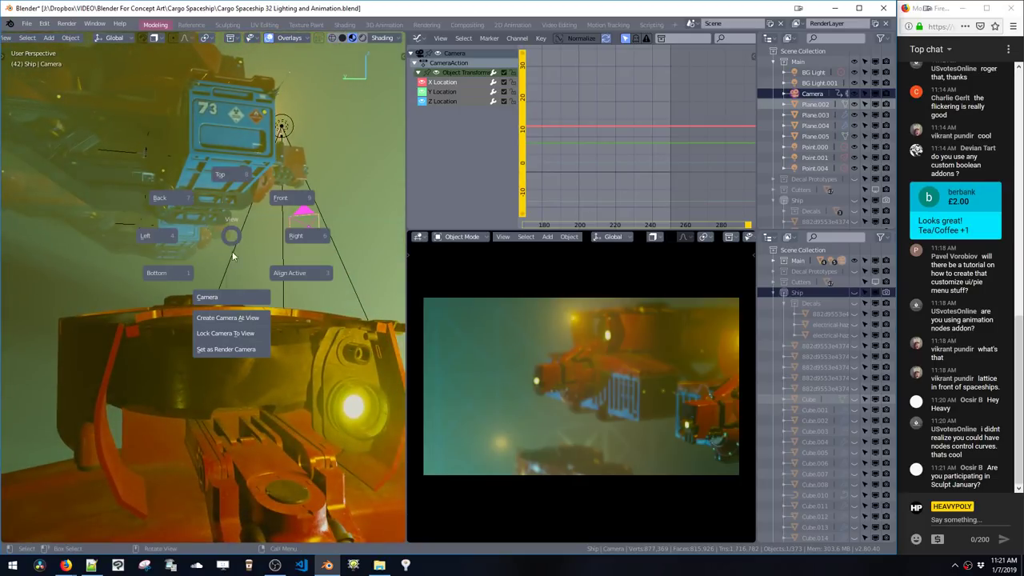
{"action": "left_click", "coordinate": [224, 318]}
{"action": "middle_click_drag", "start_coordinate": [259, 285], "coordinate": [254, 314], "text": "ctrl"}
Step: Set the new camera's focal length to 18 mm
{"action": "key", "text": "ctrl+shift+v"}
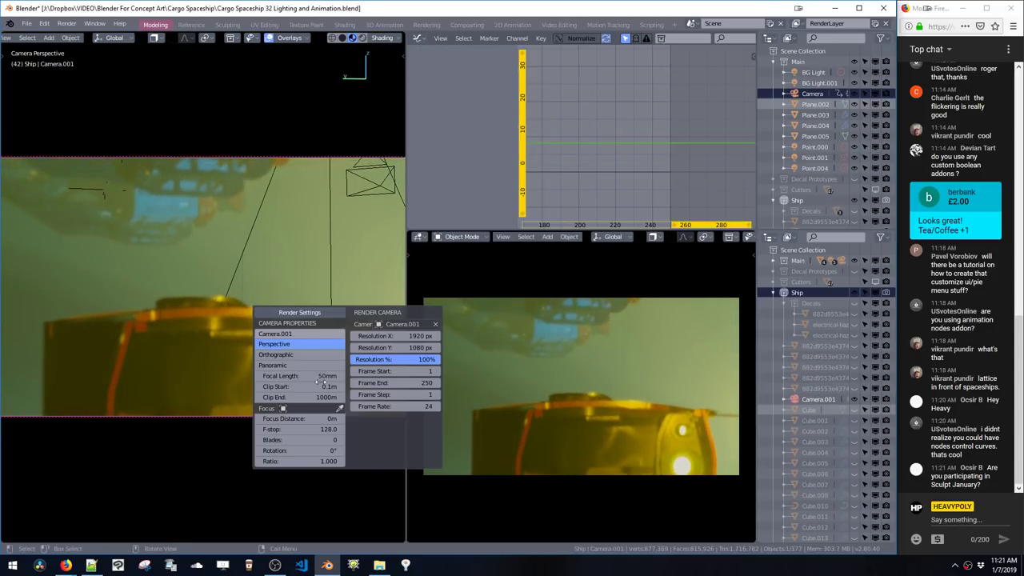
{"action": "left_click_drag", "start_coordinate": [312, 375], "coordinate": [261, 368]}
{"action": "scroll", "coordinate": [229, 293], "scroll_direction": "up", "scroll_amount": 3}
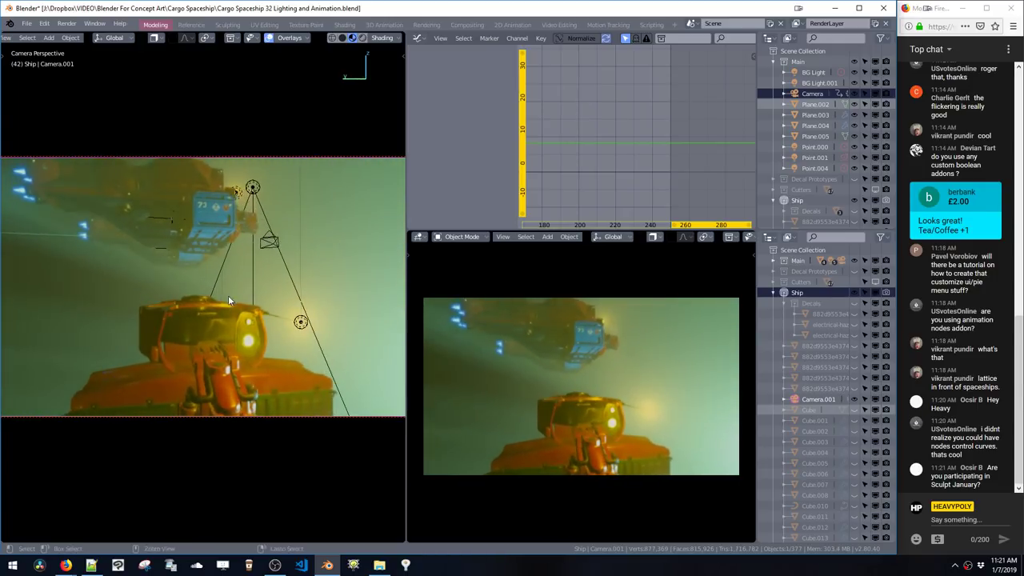
Step: Leave the camera view and move Camera.001 along the X axis to just above the lower ship's hull
{"action": "key", "text": "v"}
{"action": "left_click", "coordinate": [267, 194]}
{"action": "middle_click_drag", "start_coordinate": [232, 255], "coordinate": [202, 331]}
{"action": "key", "text": "g"}
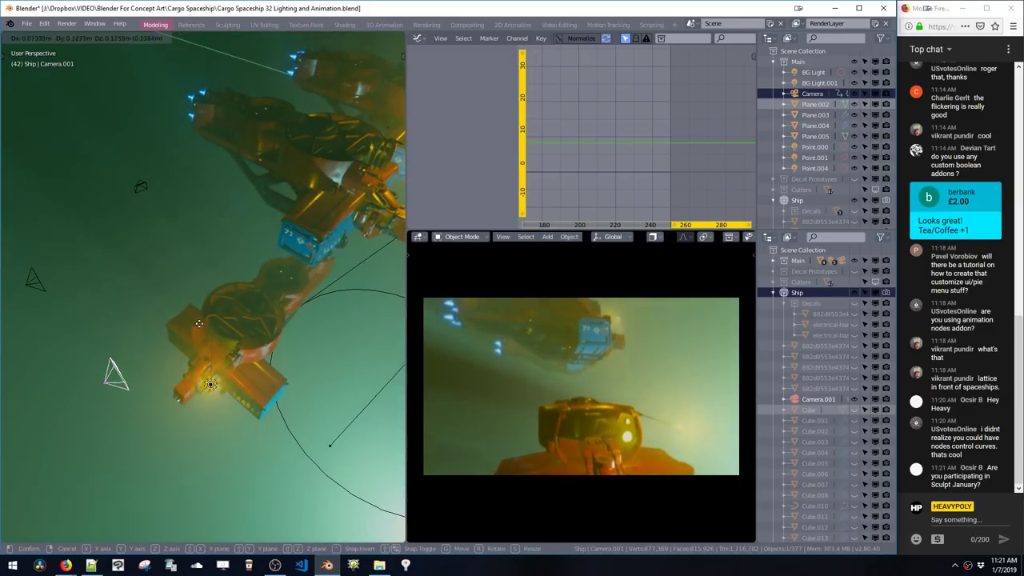
{"action": "key", "text": "x"}
{"action": "left_click", "coordinate": [272, 260]}
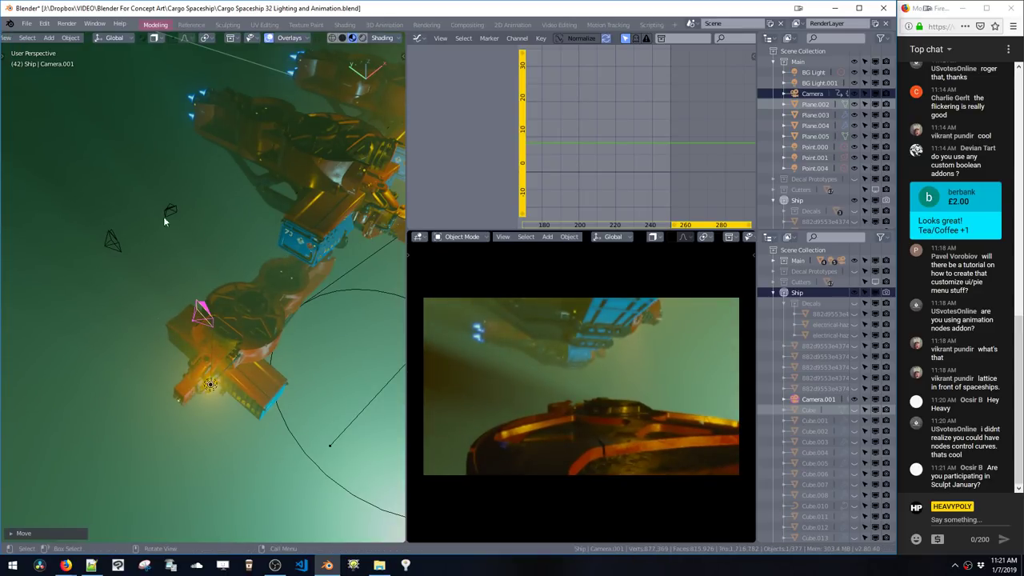
{"action": "middle_click_drag", "start_coordinate": [164, 231], "coordinate": [220, 290]}
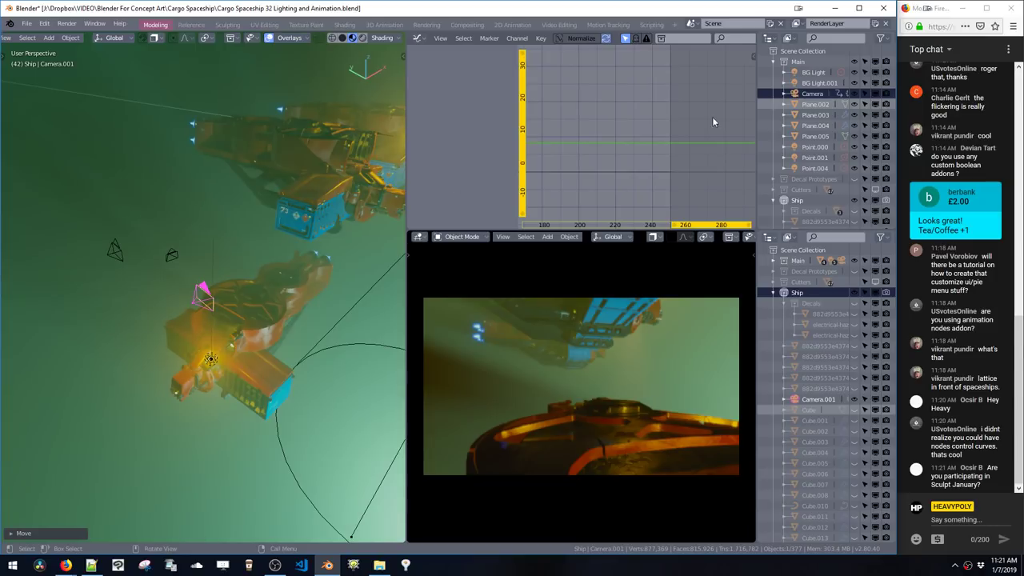
Step: Move Camera.001 to the Decal Prototypes collection
{"action": "scroll", "coordinate": [802, 150], "scroll_direction": "down", "scroll_amount": 5}
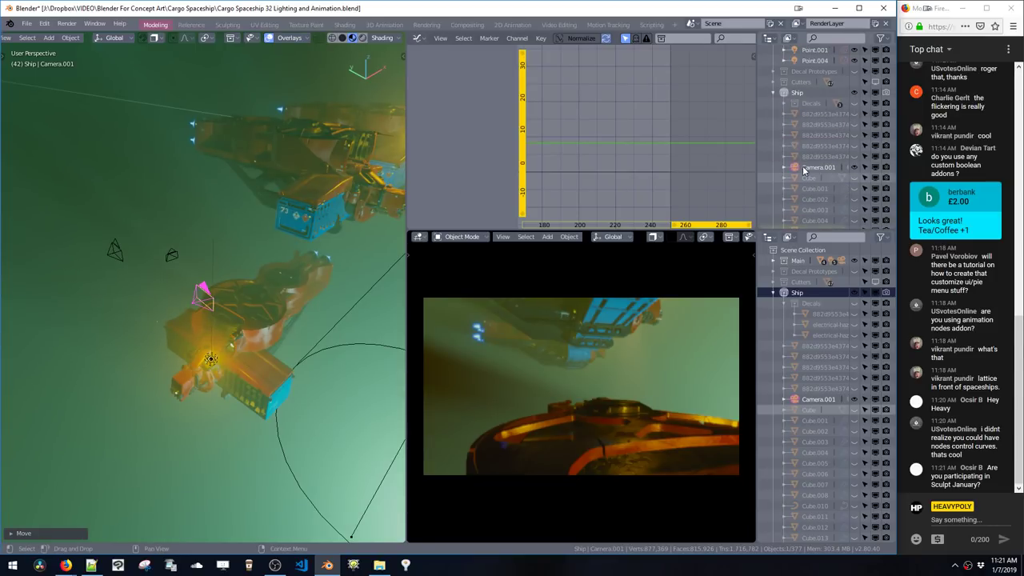
{"action": "key", "text": "m"}
{"action": "mouse_move", "coordinate": [327, 180]}
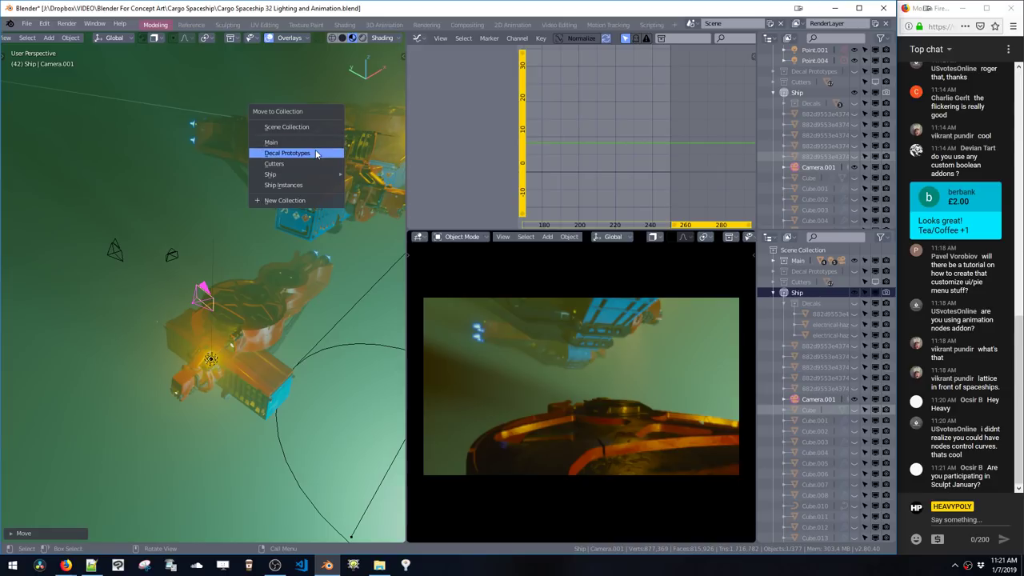
{"action": "left_click", "coordinate": [317, 154]}
Step: Move Camera.001 to the Main collection
{"action": "key", "text": "comma"}
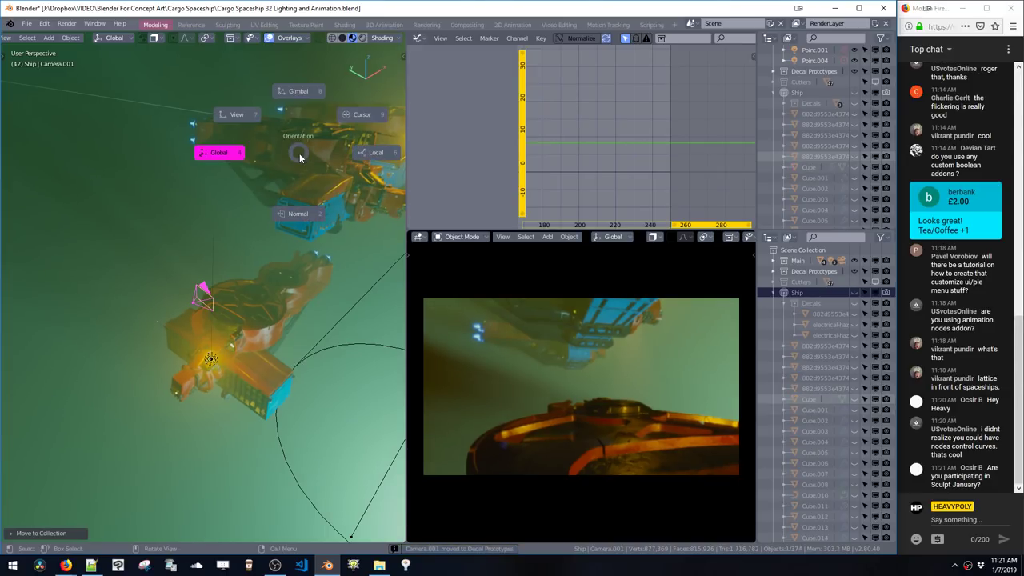
{"action": "key", "text": "Escape"}
{"action": "key", "text": "m"}
{"action": "left_click", "coordinate": [297, 149]}
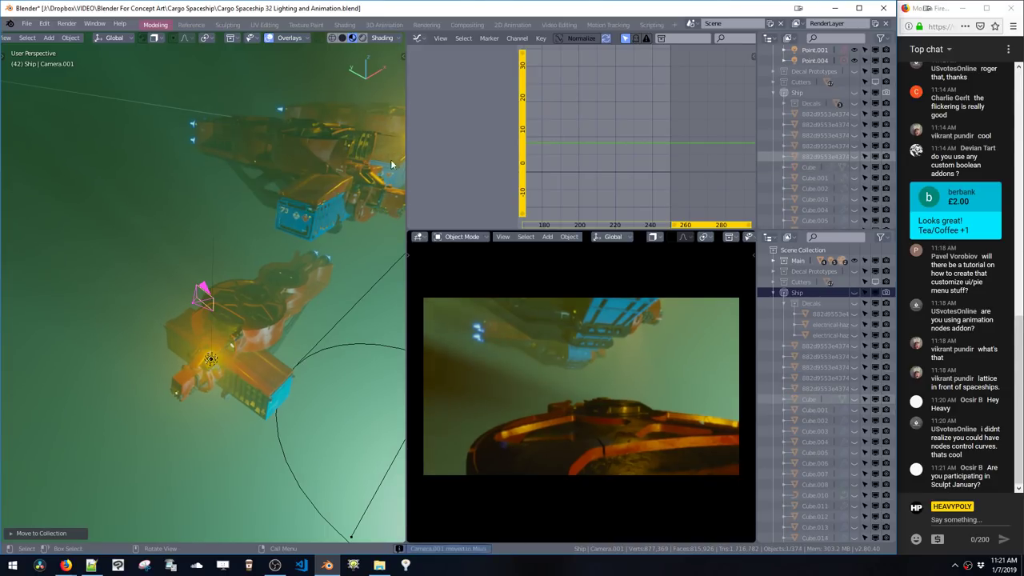
Step: Rename Camera.001 as Gopro
{"action": "key", "text": "alt+c"}
{"action": "left_click", "coordinate": [212, 301]}
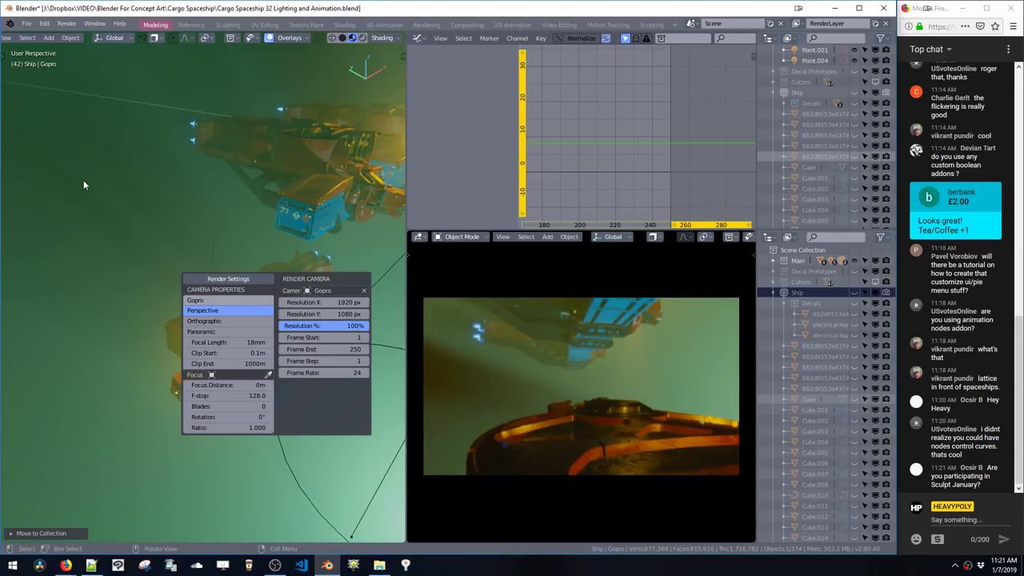
{"action": "left_click", "coordinate": [84, 181]}
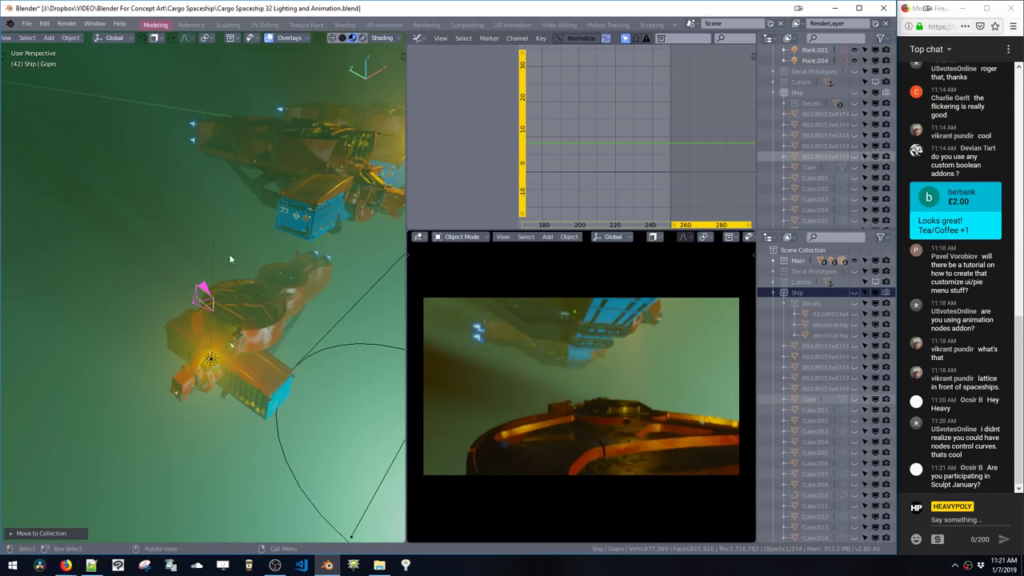
Step: Parent the Gopro camera to the lower ship, Ship.002
{"action": "mouse_move", "coordinate": [275, 308]}
{"action": "middle_mouse_down"}
{"action": "mouse_move", "coordinate": [313, 277]}
{"action": "mouse_move", "coordinate": [261, 296]}
{"action": "middle_mouse_up"}
{"action": "left_click", "coordinate": [242, 295]}
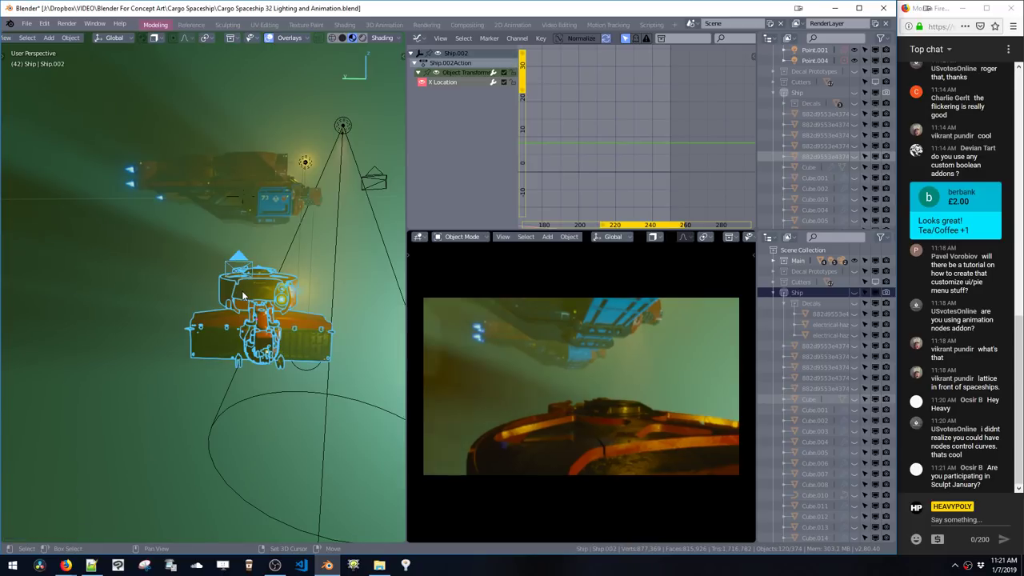
{"action": "middle_click_drag", "start_coordinate": [248, 302], "coordinate": [166, 279]}
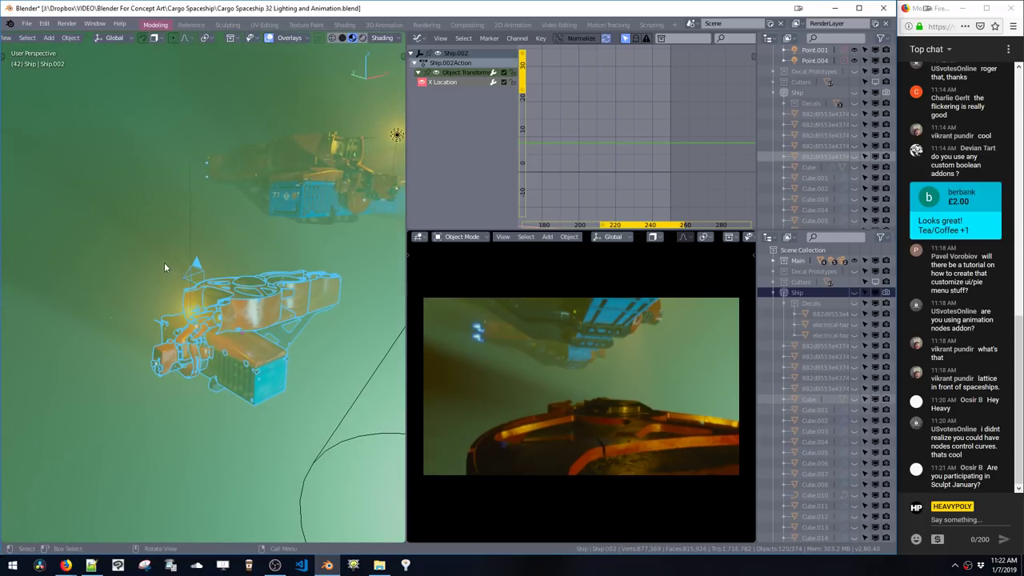
{"action": "key", "text": "ctrl+p"}
{"action": "left_click", "coordinate": [159, 265]}
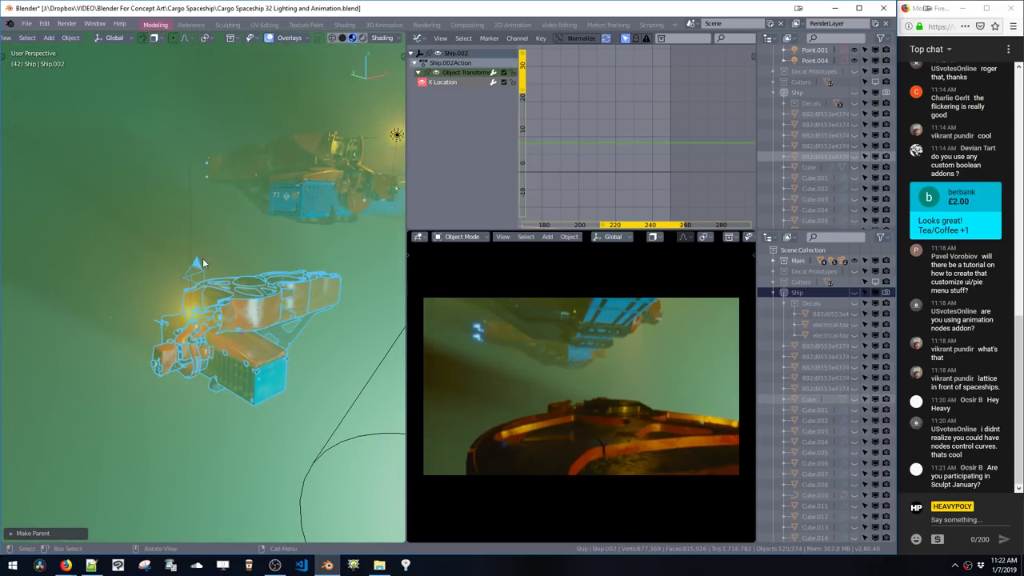
Step: Play the animation to frame 95 to check how the Gopro camera follows the ship, and keep the camera selected
{"action": "left_click", "coordinate": [197, 266]}
{"action": "key", "text": "space"}
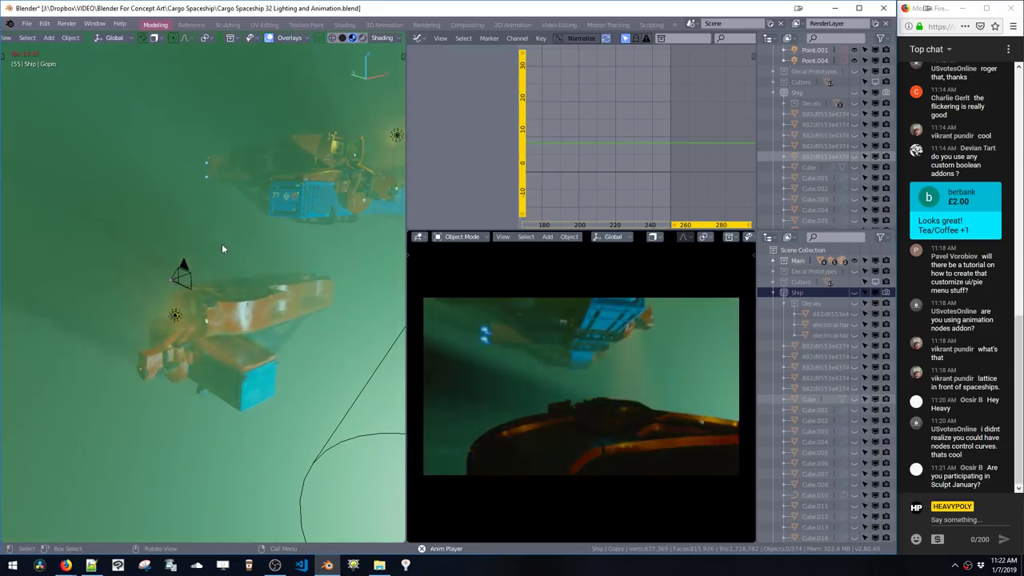
{"action": "key", "text": "space"}
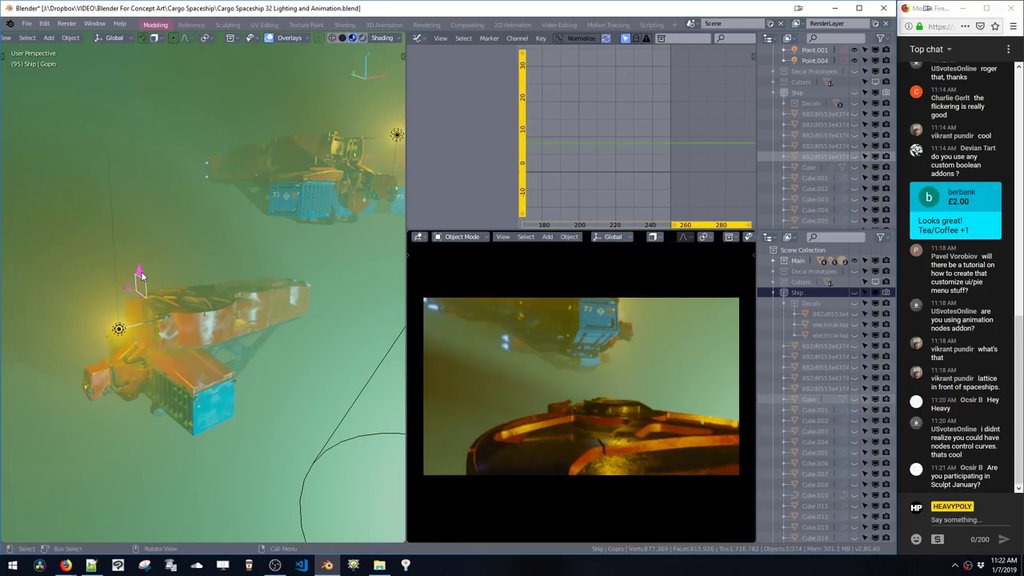
Step: Lower the Gopro camera along the Z axis toward the ship's deck and shift it slightly along Y
{"action": "key", "text": "g"}
{"action": "key", "text": "z"}
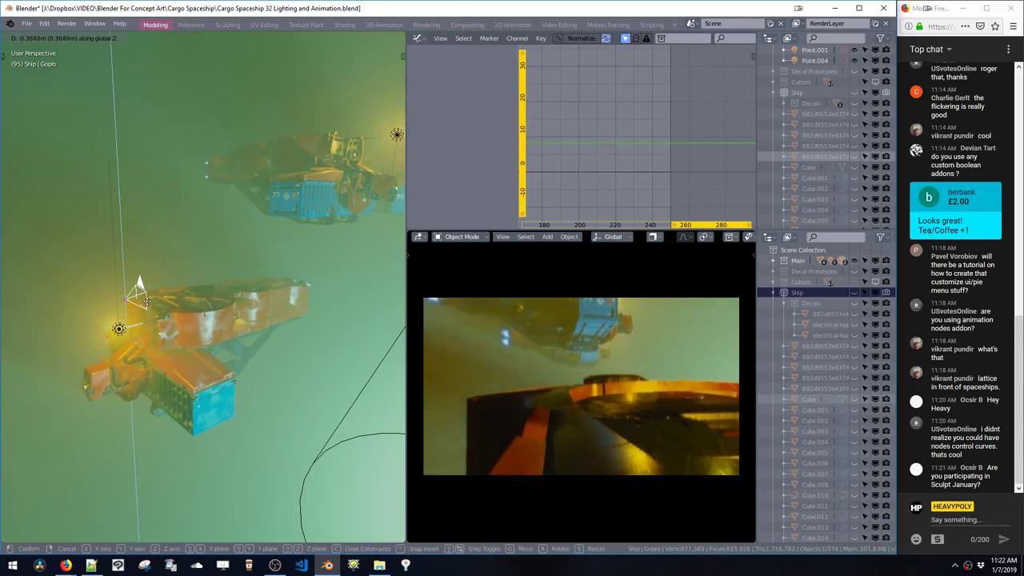
{"action": "left_click", "coordinate": [146, 300]}
{"action": "key", "text": "y"}
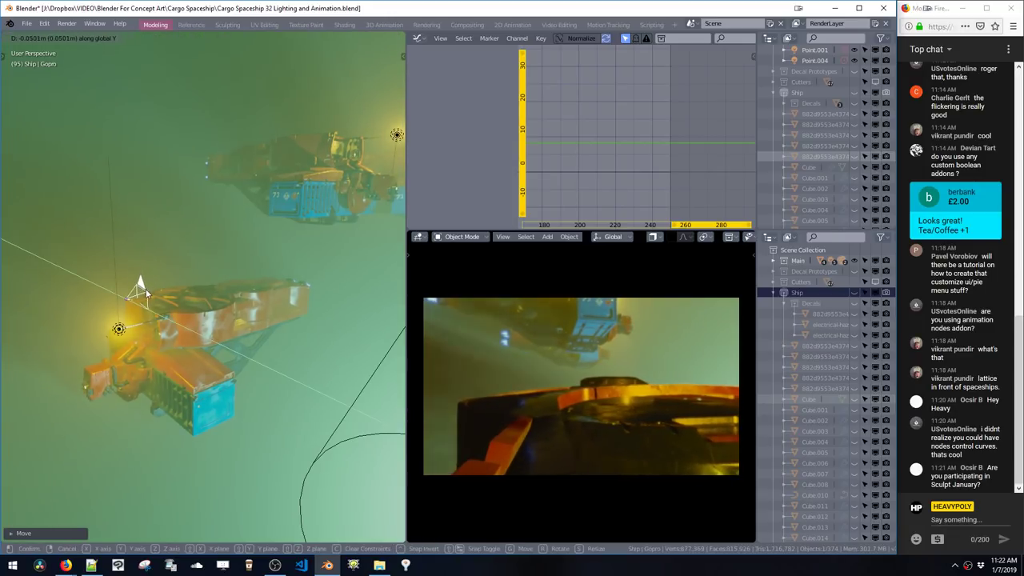
{"action": "left_click", "coordinate": [141, 289]}
Step: Move the Gopro camera forward to the point light at the ship's nose and adjust its height along Z
{"action": "middle_click_drag", "start_coordinate": [132, 297], "coordinate": [126, 340]}
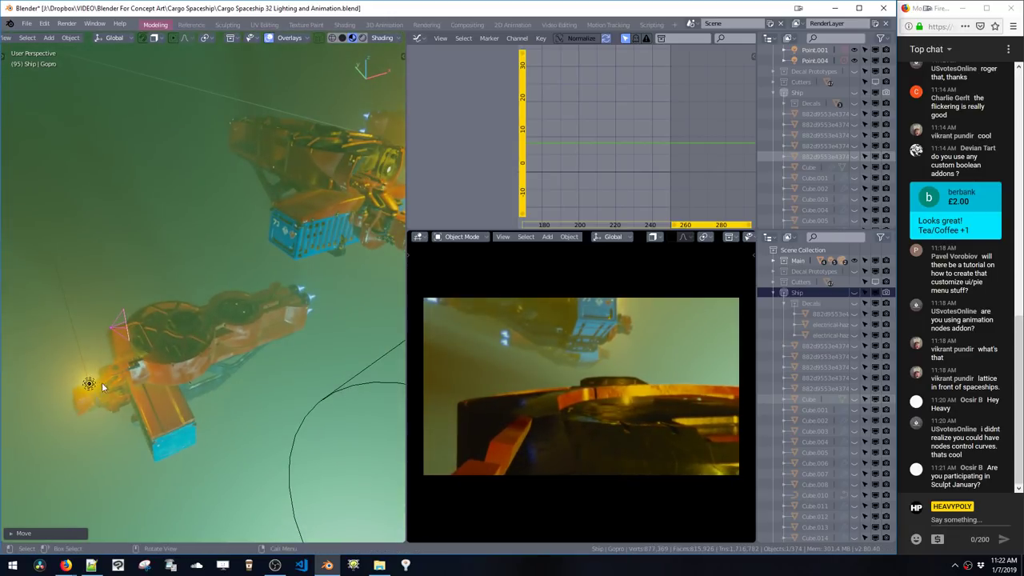
{"action": "middle_click_drag", "start_coordinate": [104, 387], "coordinate": [161, 291], "text": "shift"}
{"action": "key", "text": "g"}
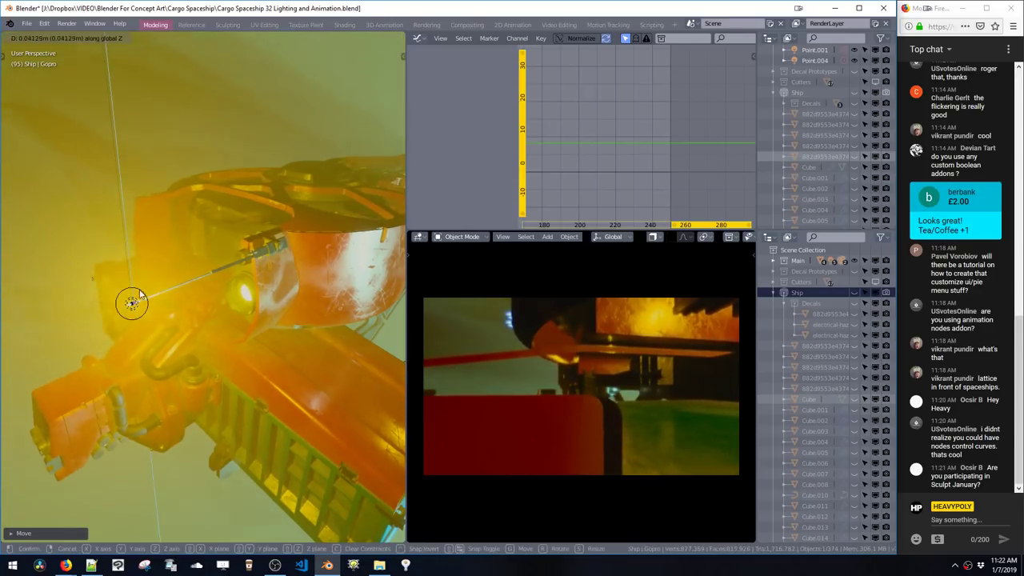
{"action": "left_click", "coordinate": [132, 303]}
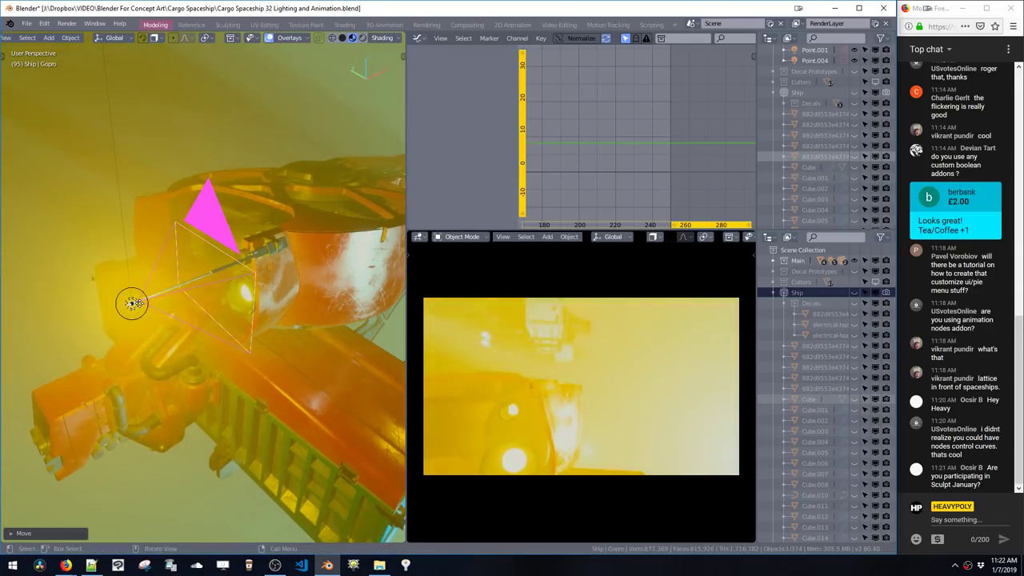
Step: Shift the Gopro camera along the X and Z axes from the nose light to the rim of the ship's round upper deck
{"action": "key", "text": "g"}
{"action": "key", "text": "z"}
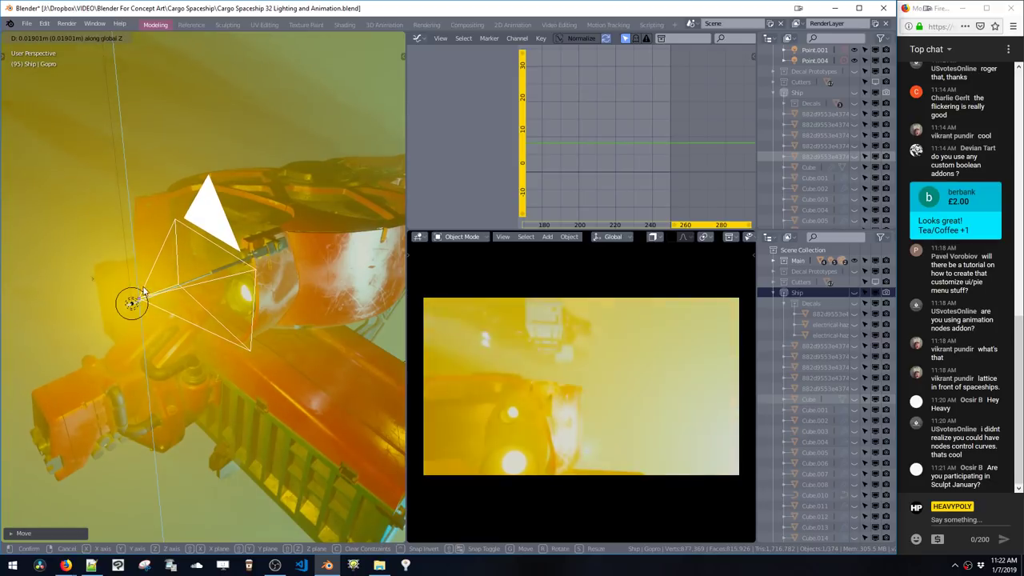
{"action": "key", "text": "x"}
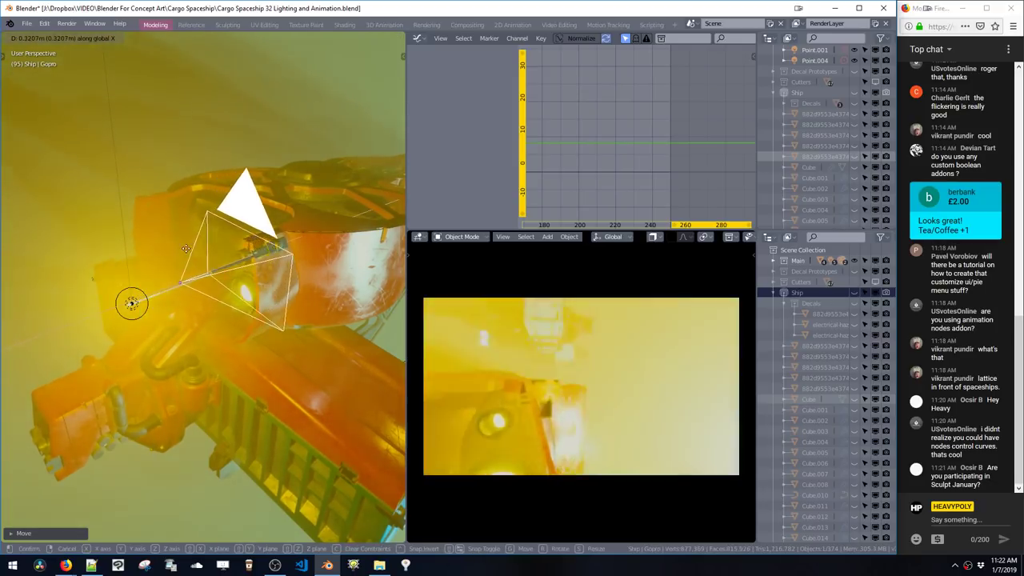
{"action": "key", "text": "z"}
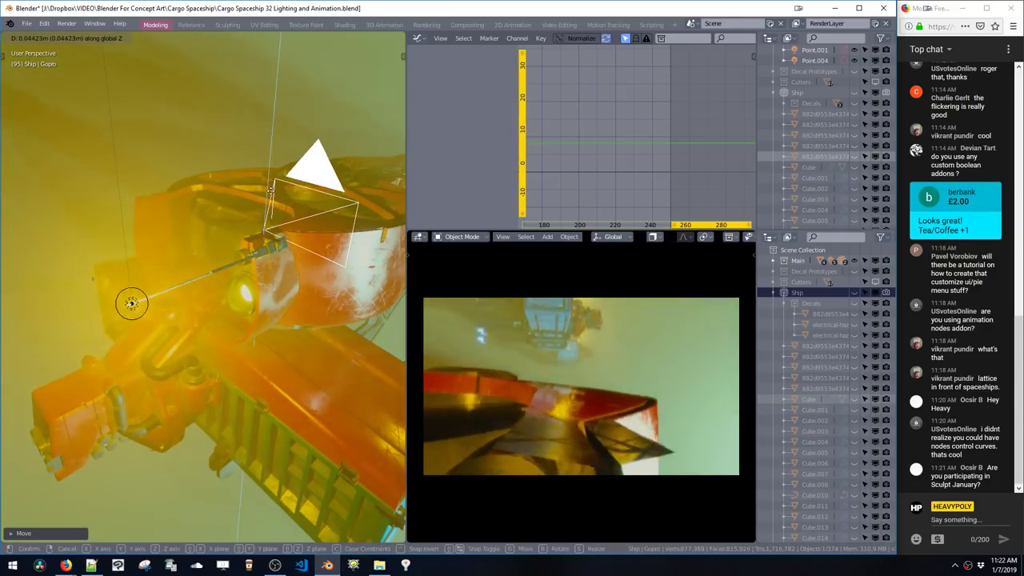
{"action": "left_click", "coordinate": [273, 216]}
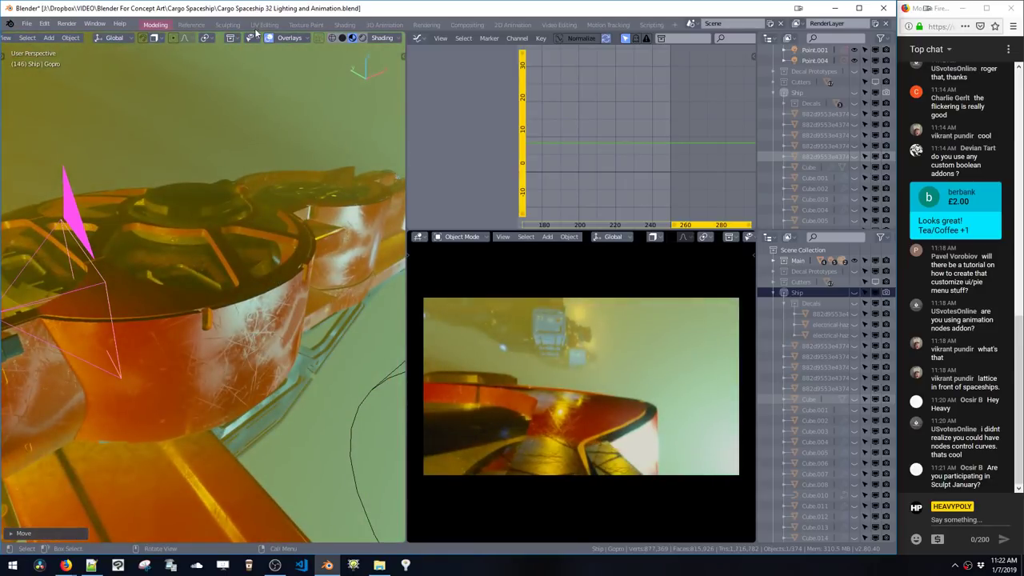
Step: Rotate the Gopro camera freely to frame the other ship above the edge of the round upper deck
{"action": "middle_click_drag", "start_coordinate": [264, 255], "coordinate": [257, 288]}
{"action": "key", "text": "r"}
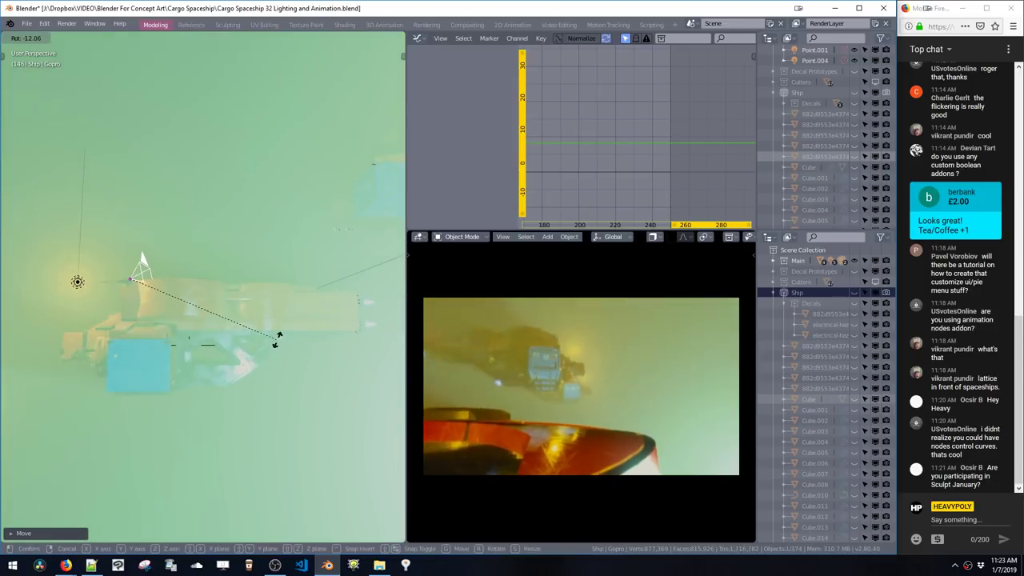
{"action": "key", "text": "r"}
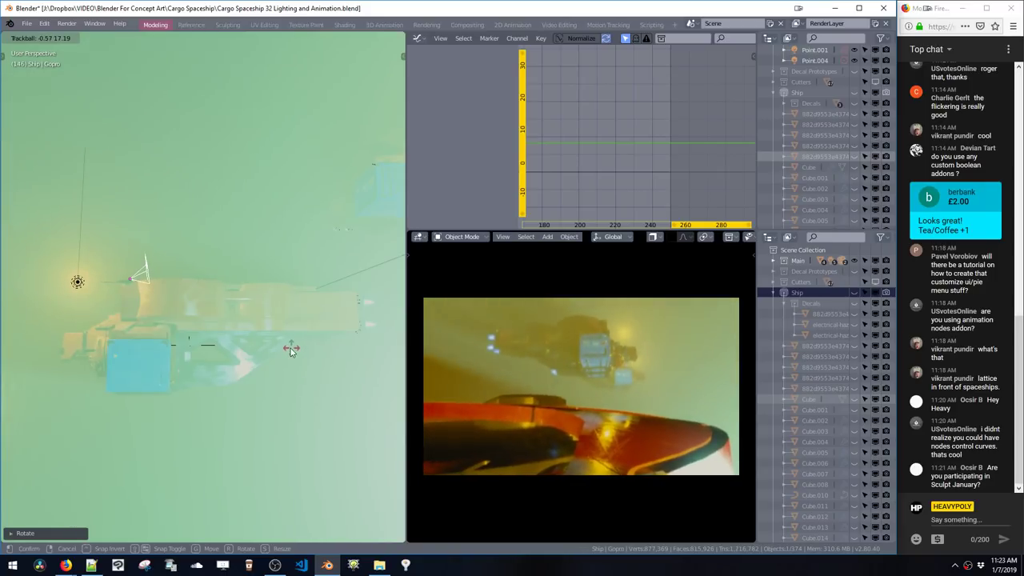
{"action": "left_click", "coordinate": [291, 349]}
Step: Fine-tune the Gopro camera's height along Z over the deck rim
{"action": "key", "text": "g"}
{"action": "key", "text": "z"}
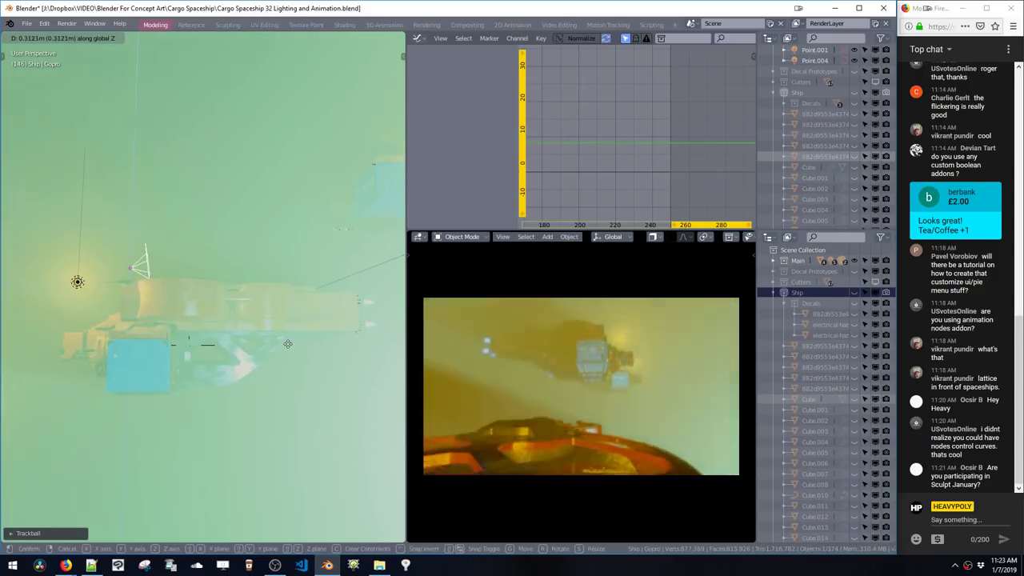
{"action": "left_click", "coordinate": [288, 356]}
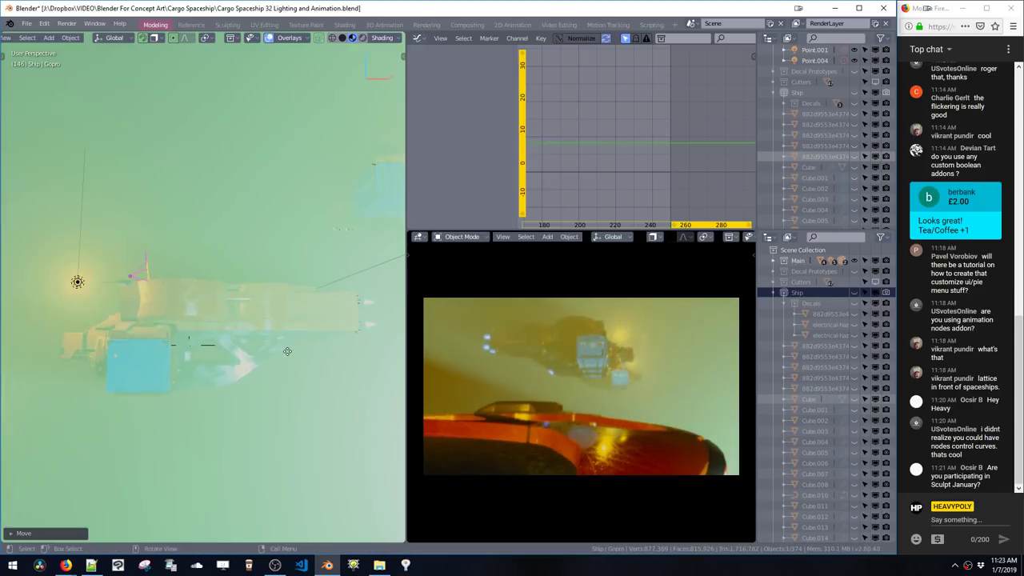
{"action": "key", "text": "g"}
{"action": "key", "text": "z"}
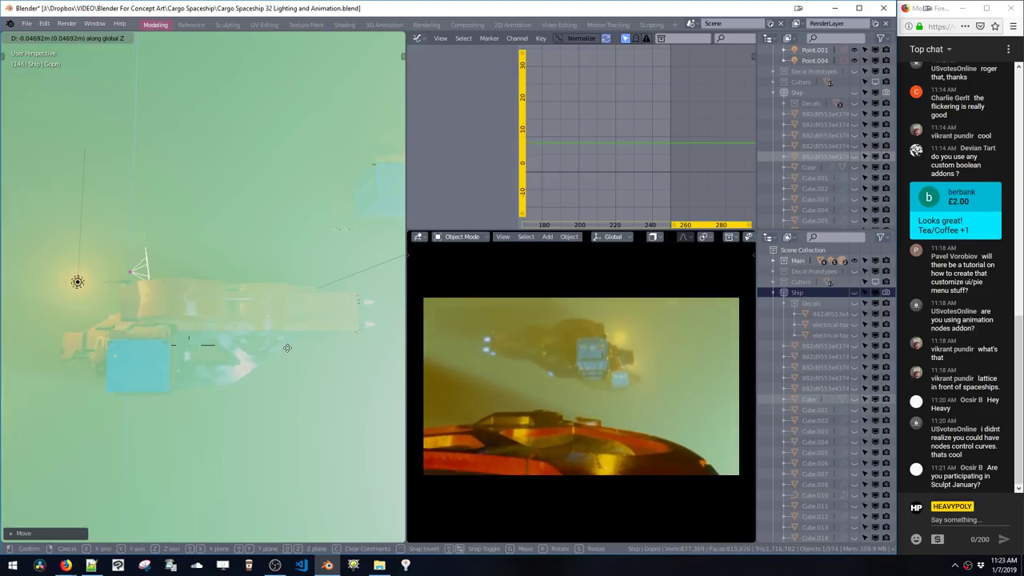
{"action": "left_click", "coordinate": [287, 364]}
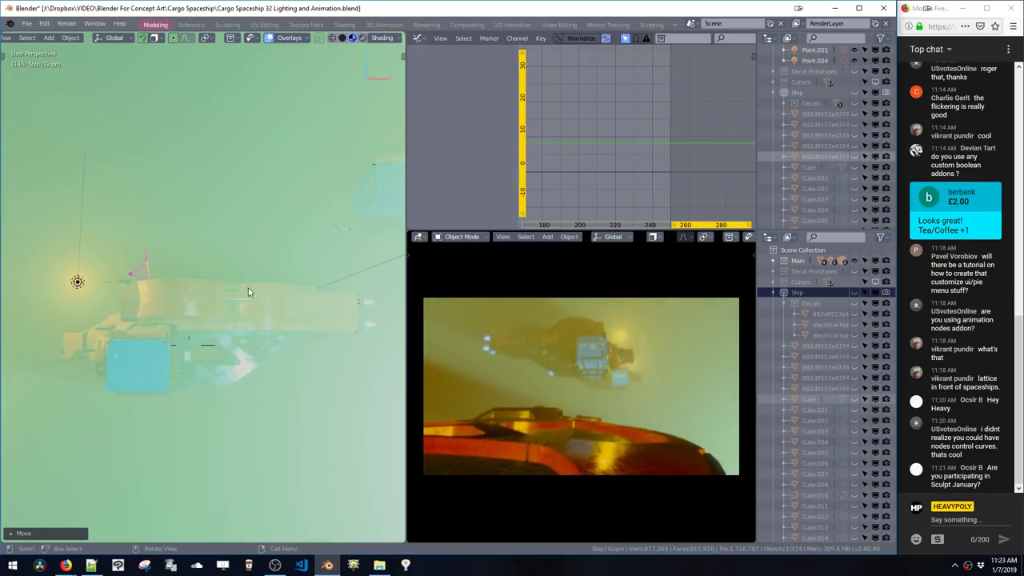
Step: Move the Gopro camera onto the centre disc of the ship's round upper deck and raise it slightly along Z
{"action": "middle_click_drag", "start_coordinate": [250, 298], "coordinate": [256, 248]}
{"action": "key", "text": "g"}
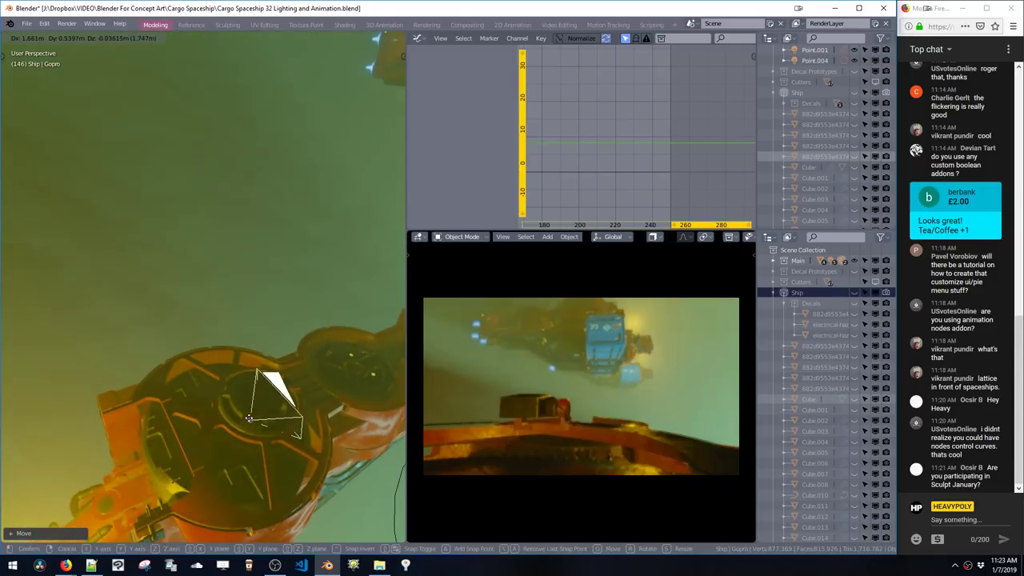
{"action": "left_click", "coordinate": [248, 422]}
{"action": "key", "text": "z"}
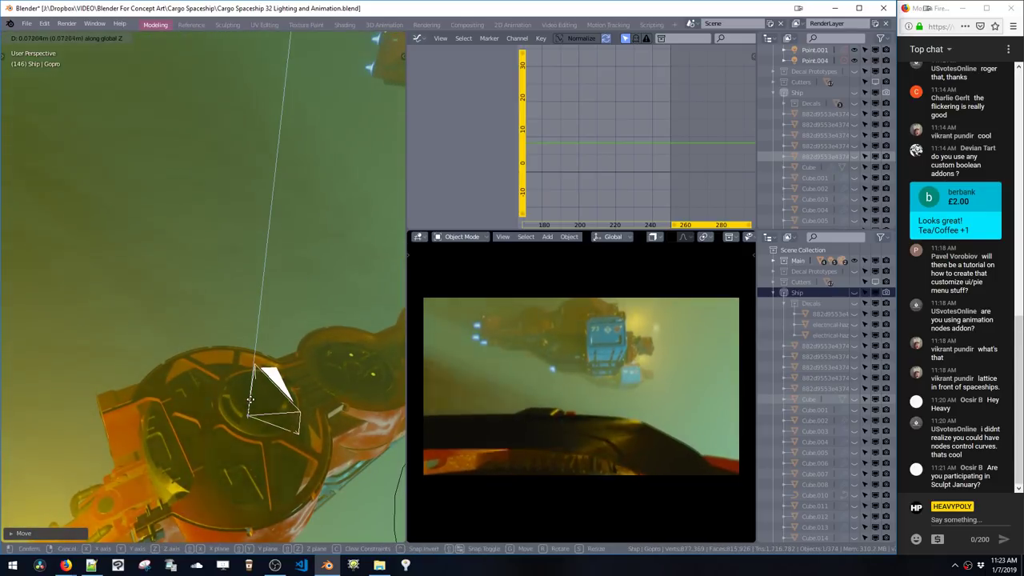
{"action": "left_click", "coordinate": [253, 393]}
Step: Nudge the Gopro camera slightly along X and Y on the deck's centre disc
{"action": "key", "text": "g"}
{"action": "key", "text": "x"}
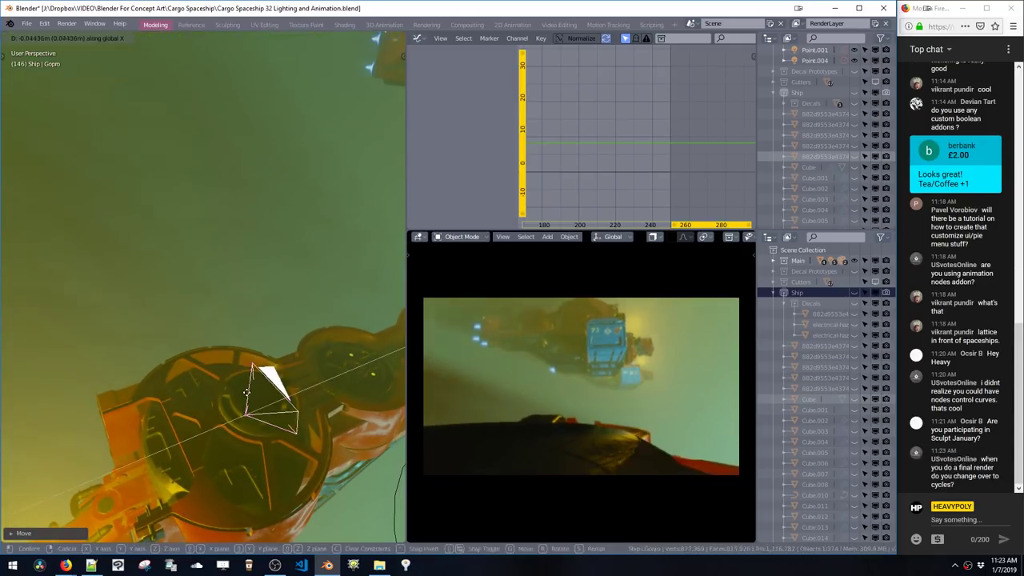
{"action": "left_click", "coordinate": [248, 393]}
{"action": "key", "text": "g"}
{"action": "key", "text": "y"}
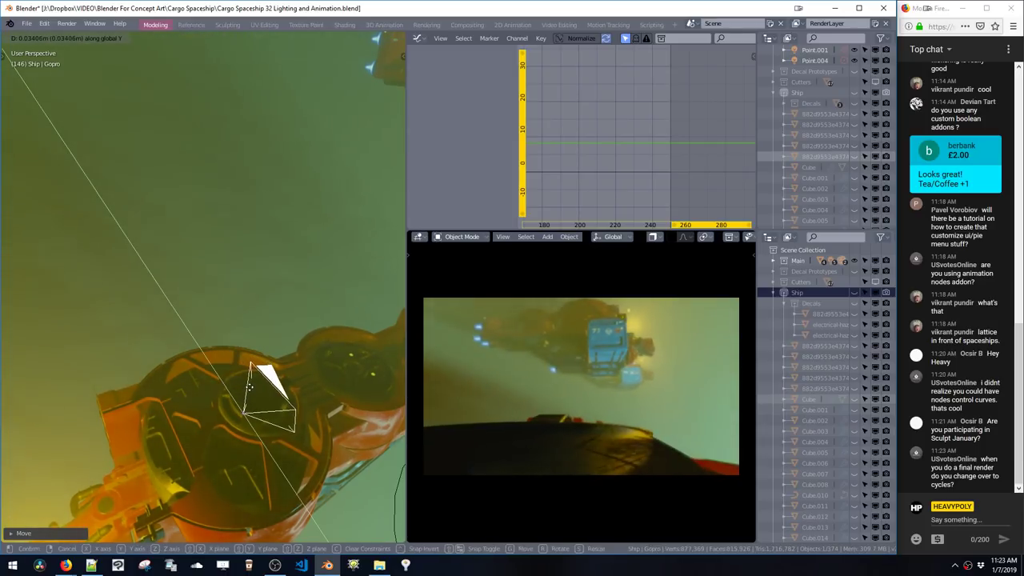
{"action": "left_click", "coordinate": [250, 393]}
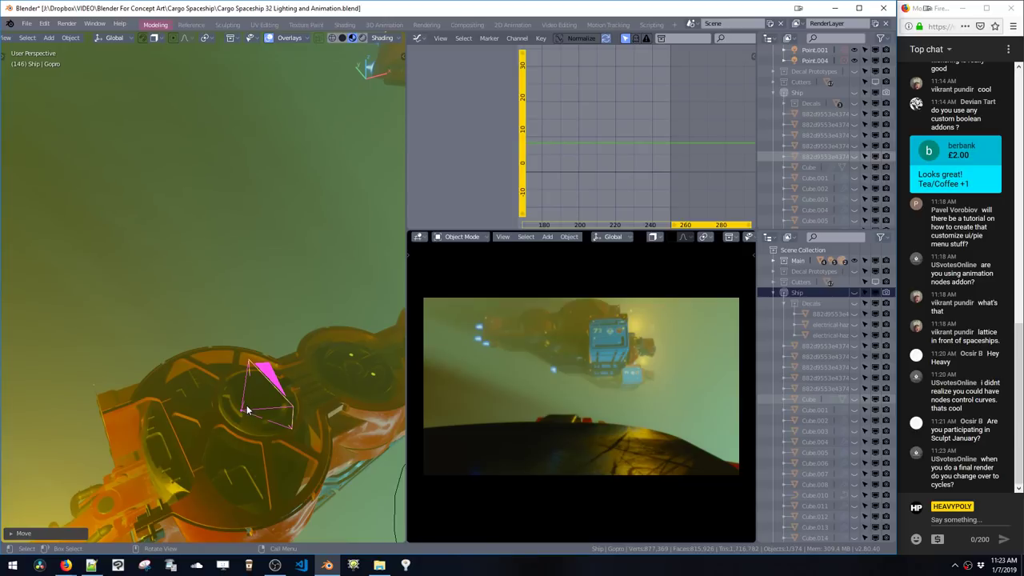
Step: Try small height changes of the Gopro camera along Z above the deck's centre disc
{"action": "key", "text": "g"}
{"action": "key", "text": "z"}
{"action": "left_click", "coordinate": [248, 402]}
{"action": "key", "text": "g"}
{"action": "key", "text": "z"}
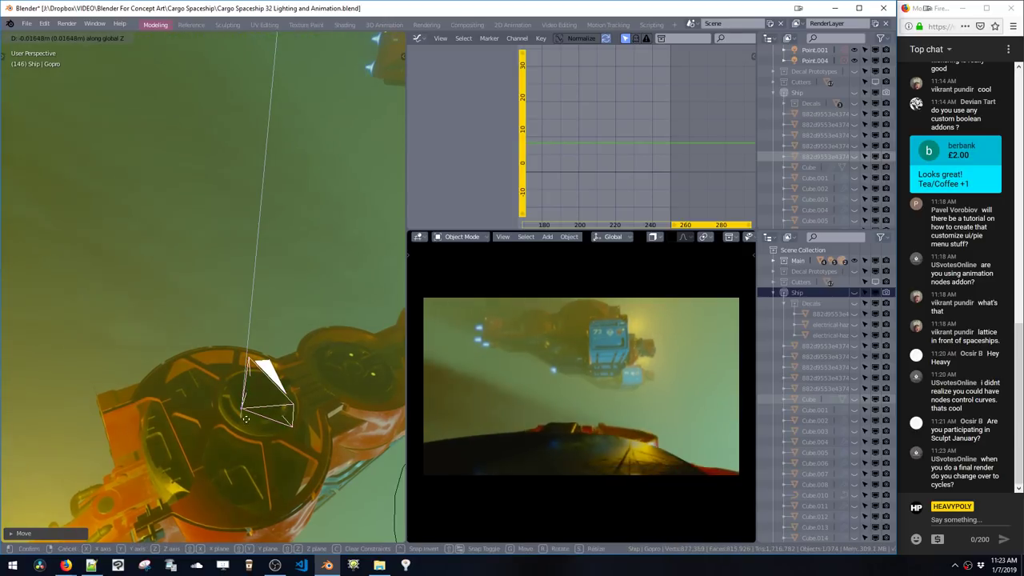
{"action": "left_click", "coordinate": [290, 392]}
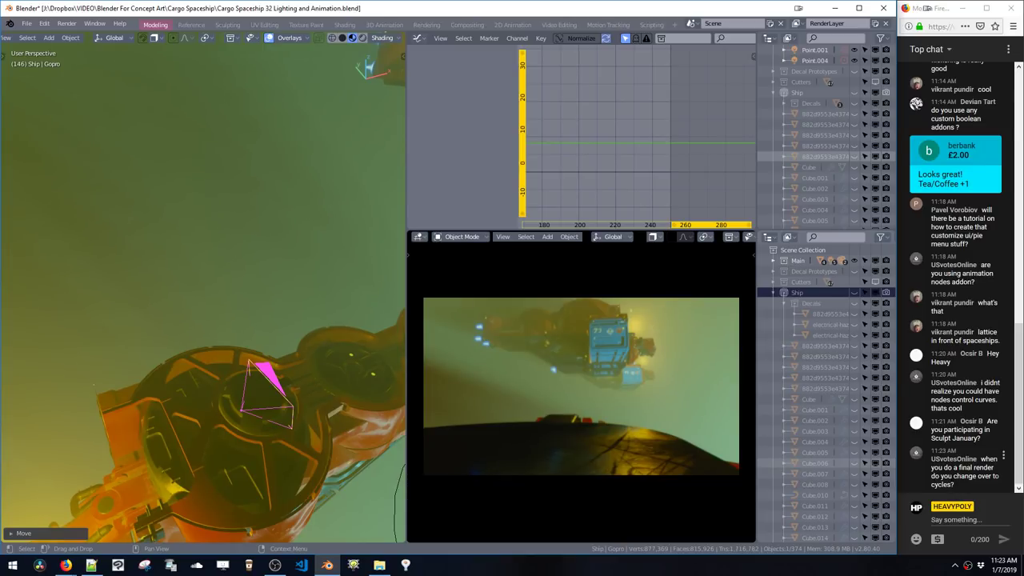
Step: Play the Driveby C0001-0250.mp4 and Driveby0001-0300.mp4 renders from the Cargo Spaceship folder, and close the player and folder window
{"action": "left_click", "coordinate": [379, 565]}
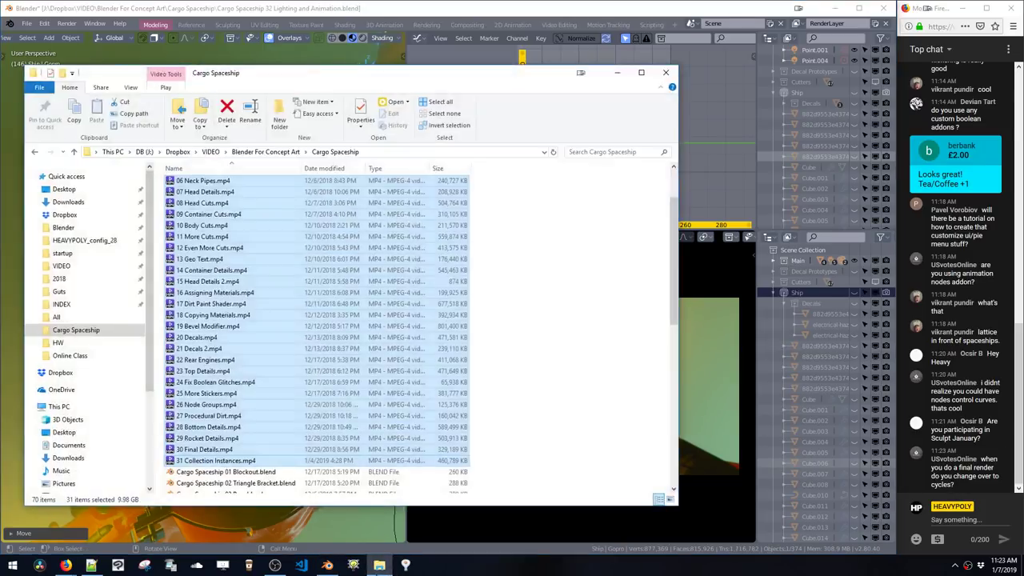
{"action": "left_click_drag", "start_coordinate": [669, 314], "coordinate": [665, 474]}
{"action": "double_click", "coordinate": [434, 467]}
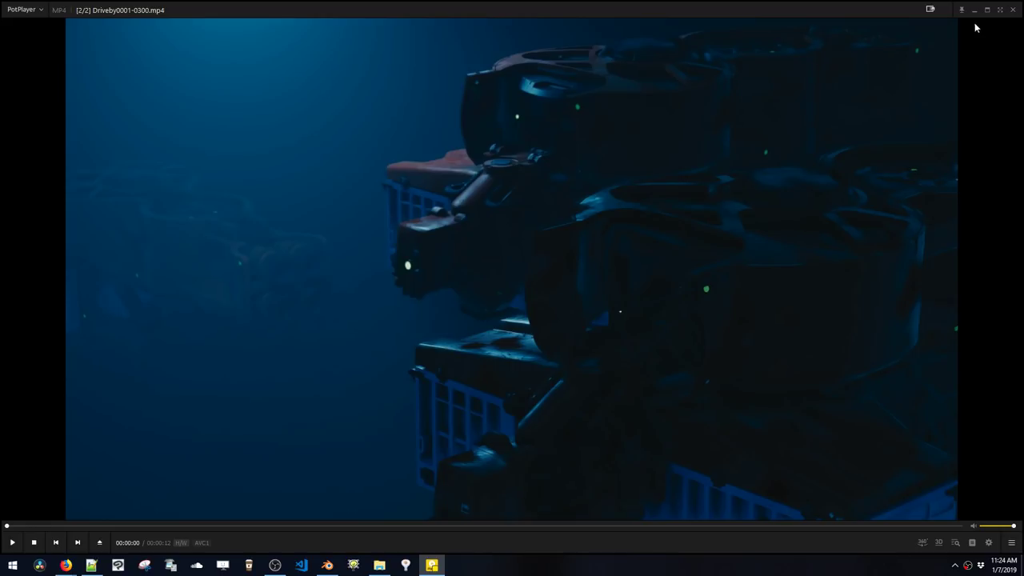
{"action": "left_click", "coordinate": [1012, 11]}
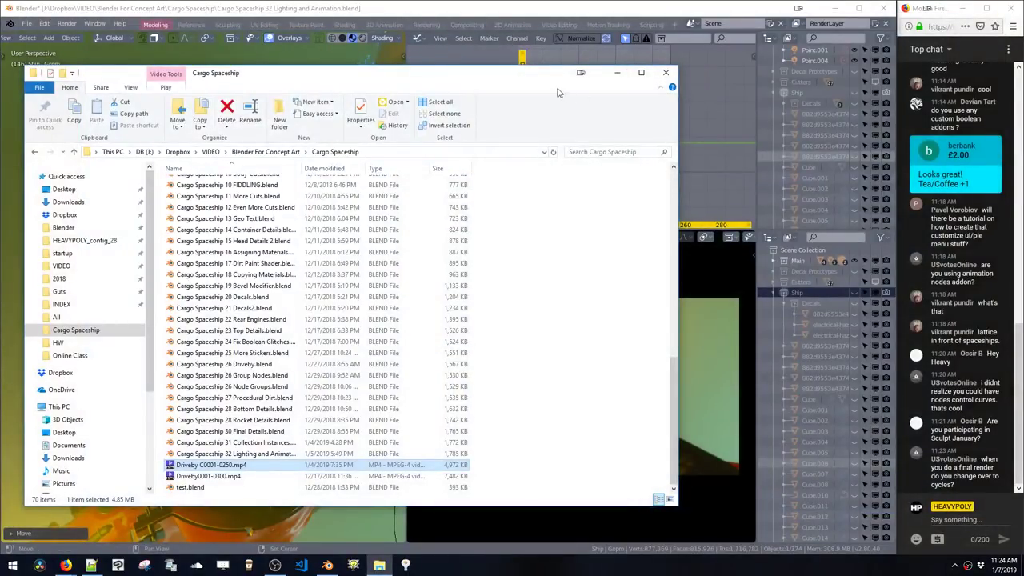
{"action": "left_click_drag", "start_coordinate": [509, 76], "coordinate": [587, 97]}
{"action": "left_click", "coordinate": [693, 97]}
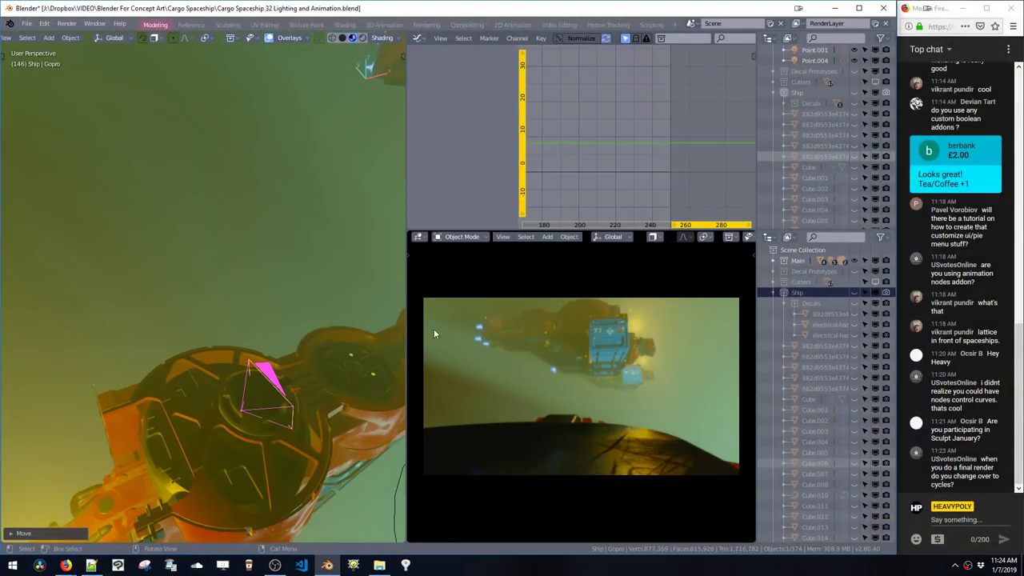
Step: Shift the Gopro camera along Z, X and Y to the edge of the round deck facing the smaller disc
{"action": "key", "text": "g"}
{"action": "key", "text": "y"}
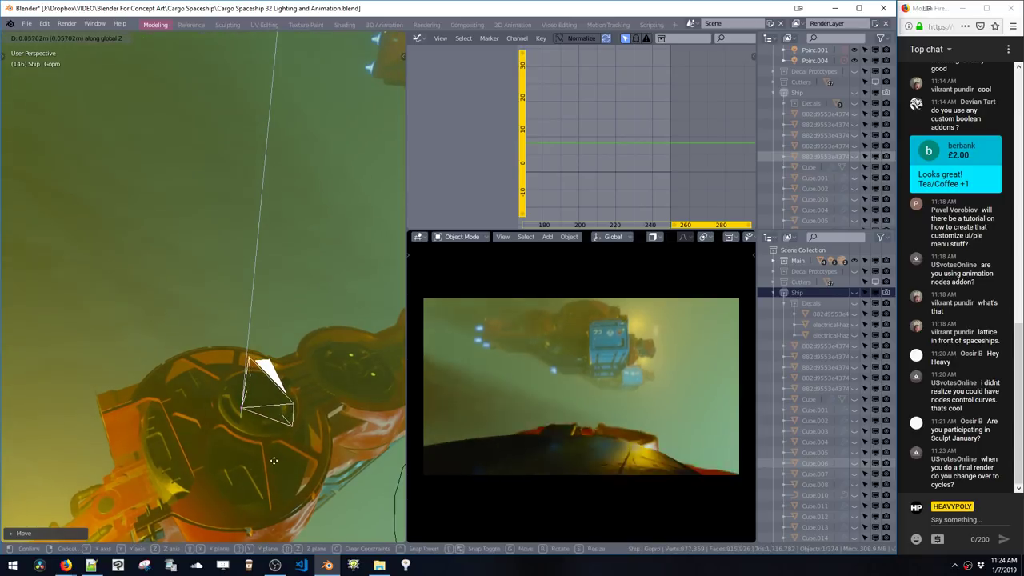
{"action": "left_click", "coordinate": [275, 453]}
{"action": "key", "text": "g"}
{"action": "key", "text": "y"}
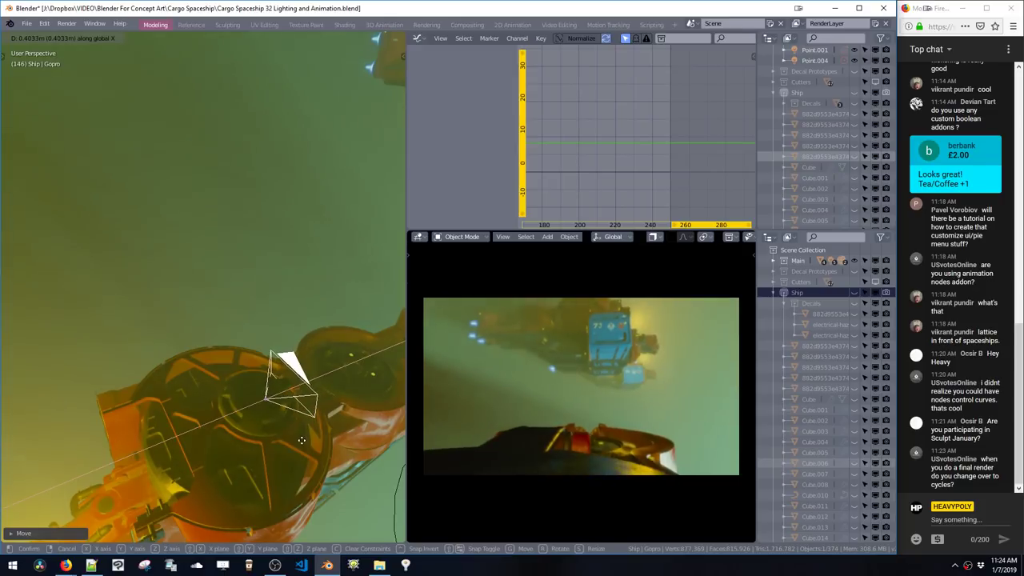
{"action": "key", "text": "y"}
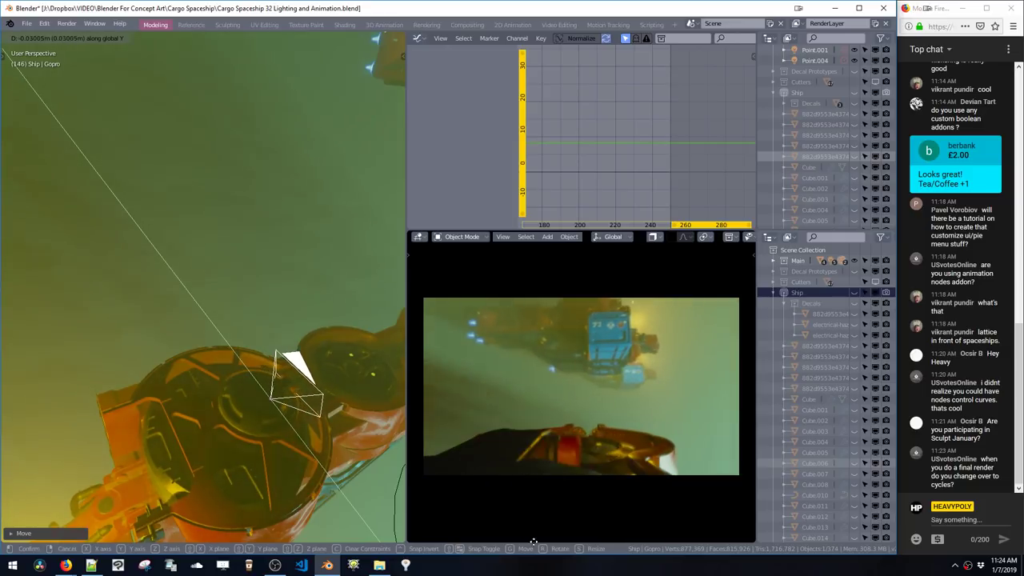
{"action": "left_click", "coordinate": [497, 490]}
Step: Play the animation through to frame 105 to check the Gopro camera's view from the deck edge
{"action": "key", "text": "space"}
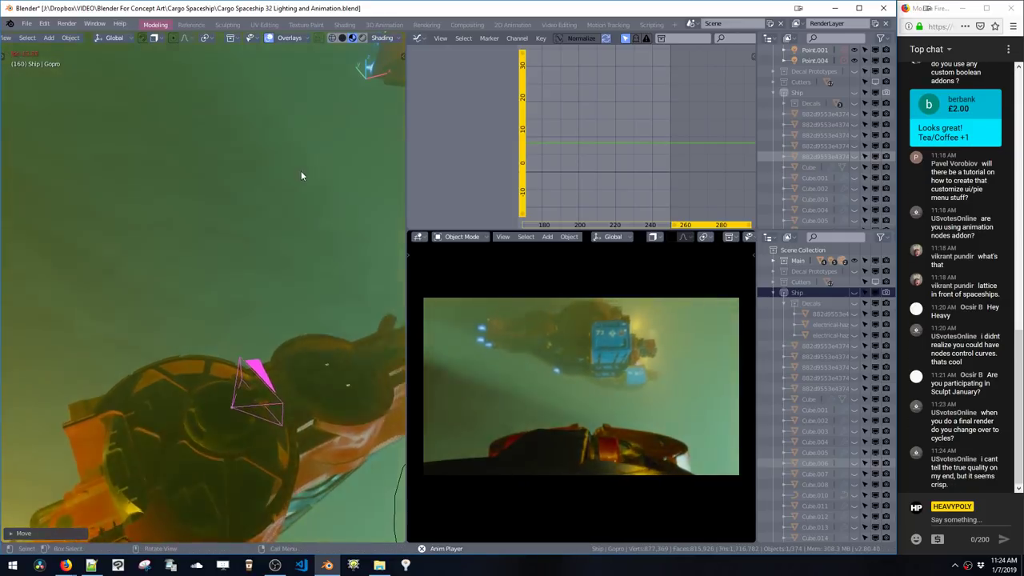
{"action": "key", "text": "space"}
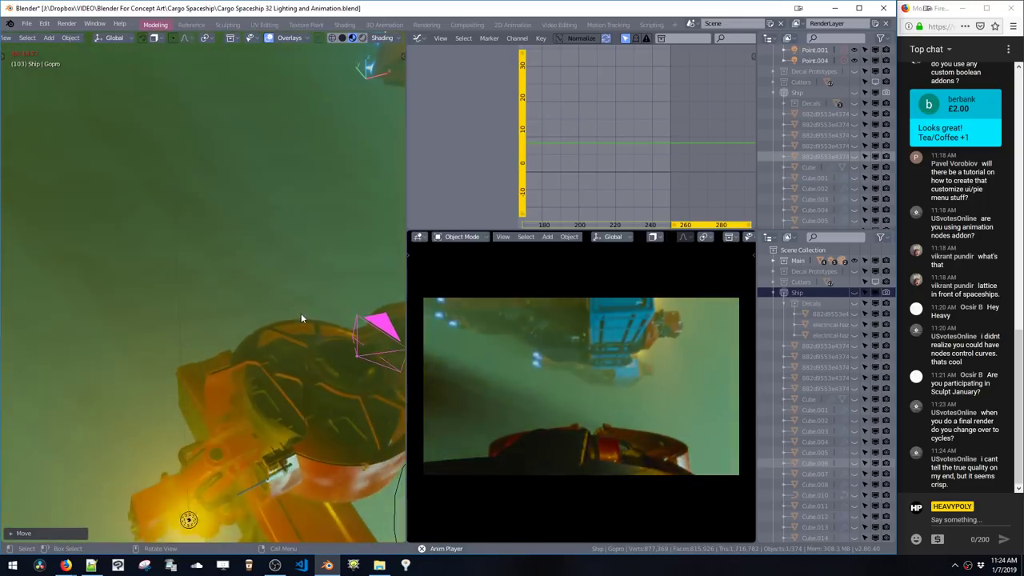
{"action": "key", "text": "space"}
Step: Move the Gopro camera to the front of the round deck near the ship's nose and adjust it along X
{"action": "key", "text": "g"}
{"action": "left_click", "coordinate": [269, 475]}
{"action": "key", "text": "g"}
{"action": "key", "text": "y"}
{"action": "key", "text": "x"}
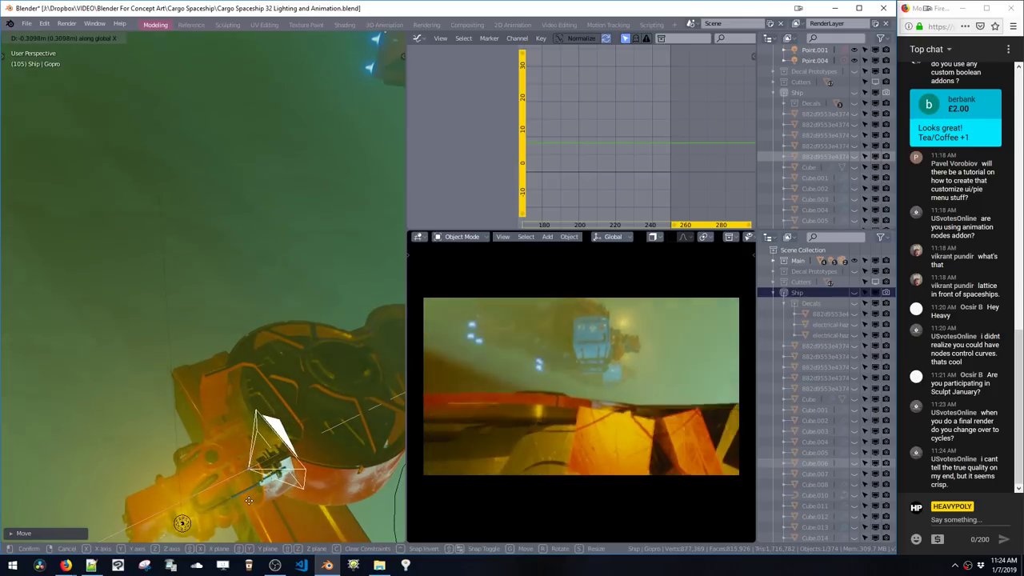
{"action": "left_click", "coordinate": [257, 487]}
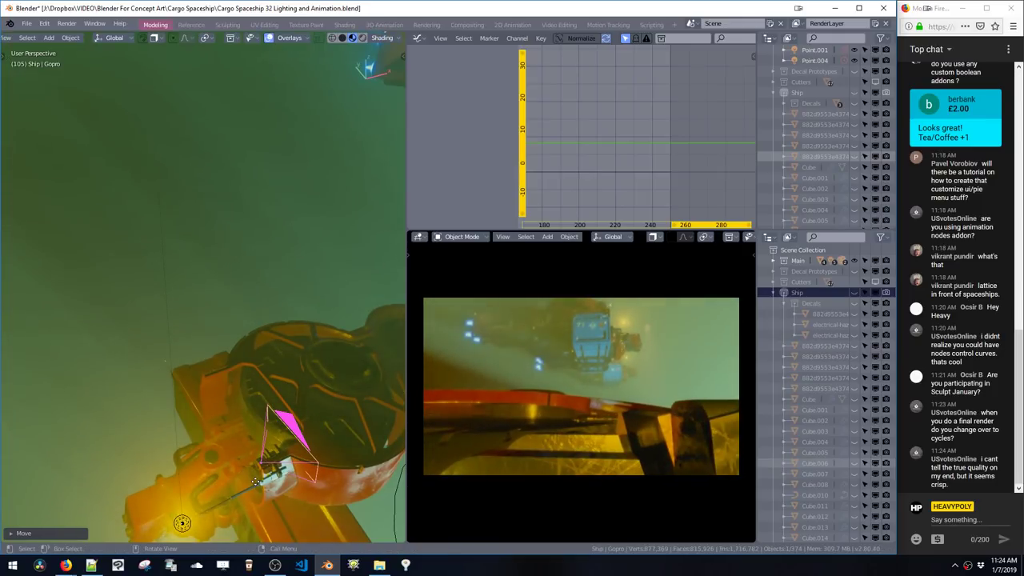
Step: Nudge the Gopro camera along X toward the nose and try a shift along Y
{"action": "key", "text": "g"}
{"action": "key", "text": "x"}
{"action": "key", "text": "y"}
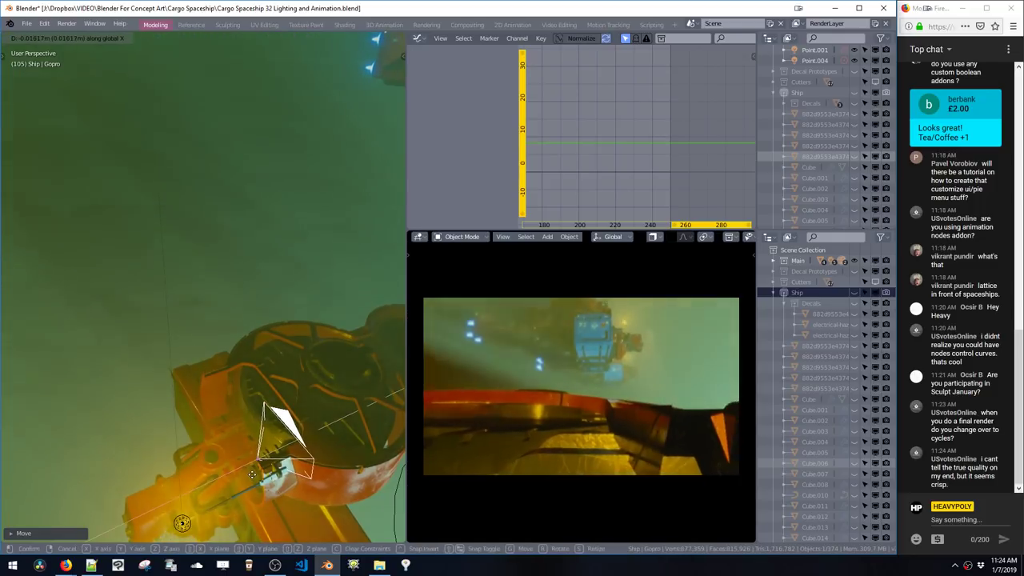
{"action": "left_click", "coordinate": [253, 473]}
{"action": "key", "text": "g"}
{"action": "key", "text": "y"}
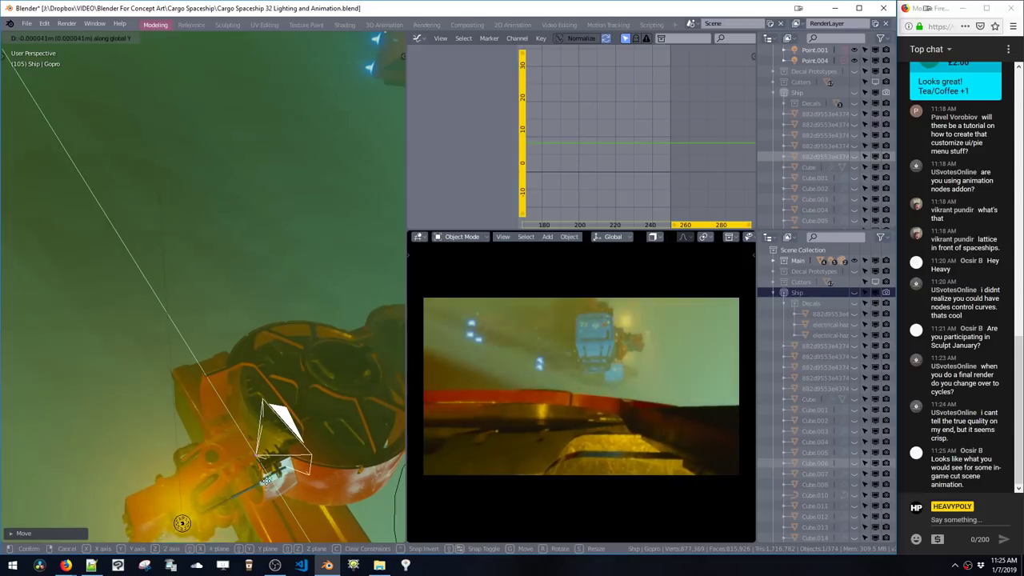
{"action": "right_click", "coordinate": [267, 478]}
Step: Play the animation to frame 121 and examine the ships and lights in a wider side view
{"action": "key", "text": "space"}
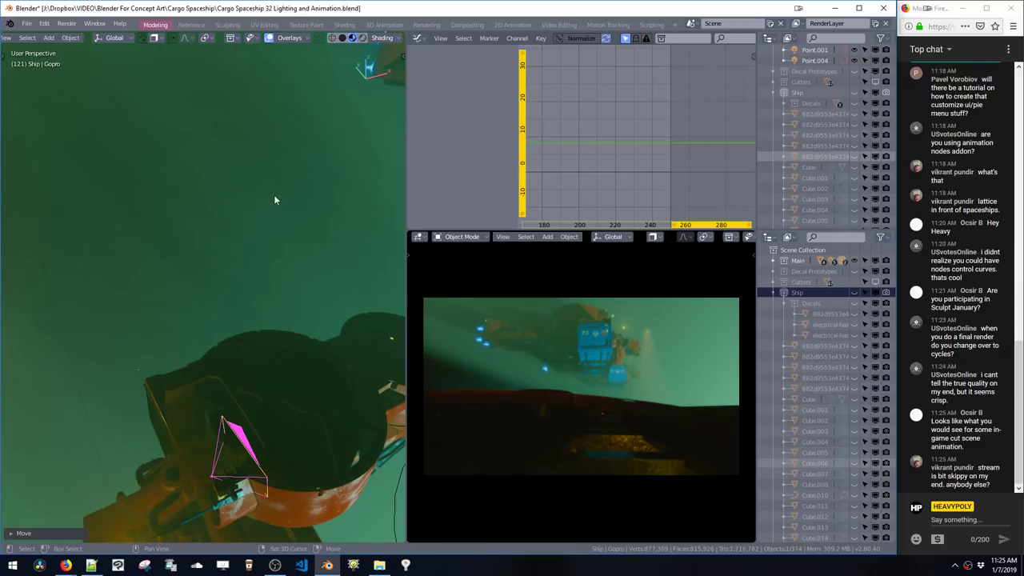
{"action": "middle_click_drag", "start_coordinate": [269, 189], "coordinate": [255, 268], "text": "shift"}
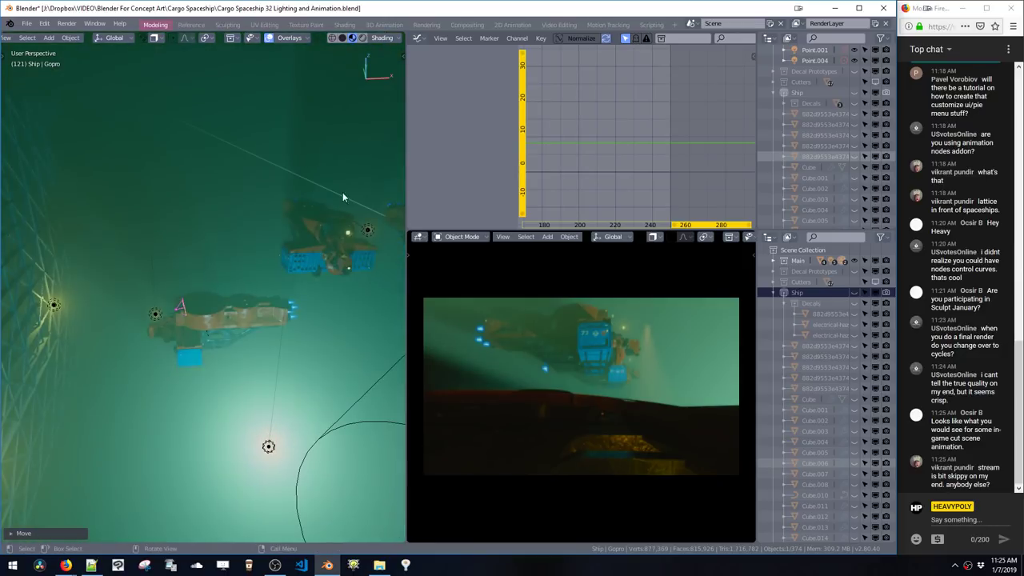
{"action": "middle_click_drag", "start_coordinate": [337, 192], "coordinate": [317, 200]}
Step: Extend the end frame in the render settings to past frame 500
{"action": "middle_click_drag", "start_coordinate": [651, 105], "coordinate": [579, 136], "text": "ctrl"}
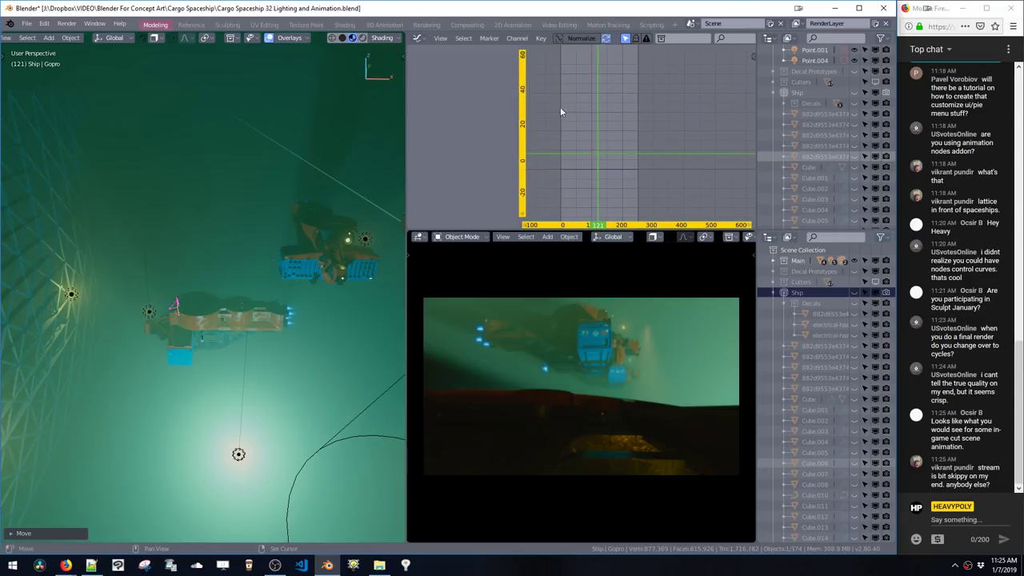
{"action": "key", "text": "v"}
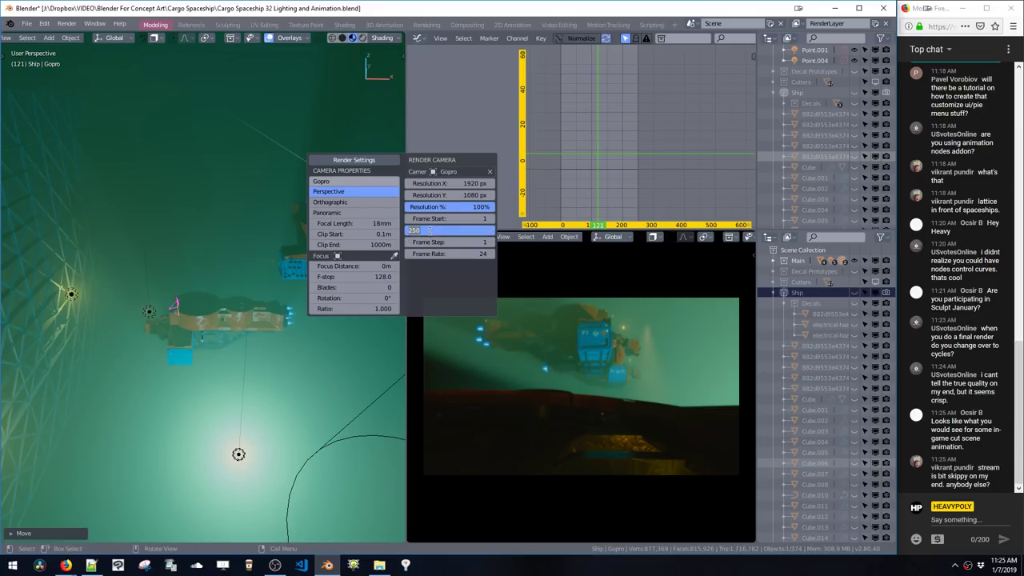
{"action": "key", "text": "Return"}
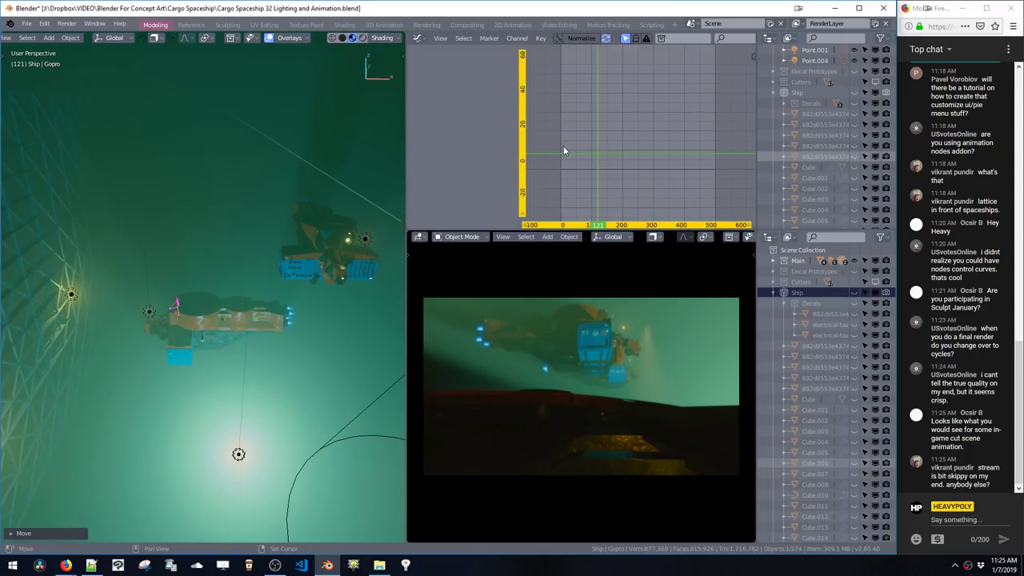
Step: Set the current frame to 250 and bind the Gopro camera to a marker there
{"action": "left_click_drag", "start_coordinate": [562, 157], "coordinate": [636, 164]}
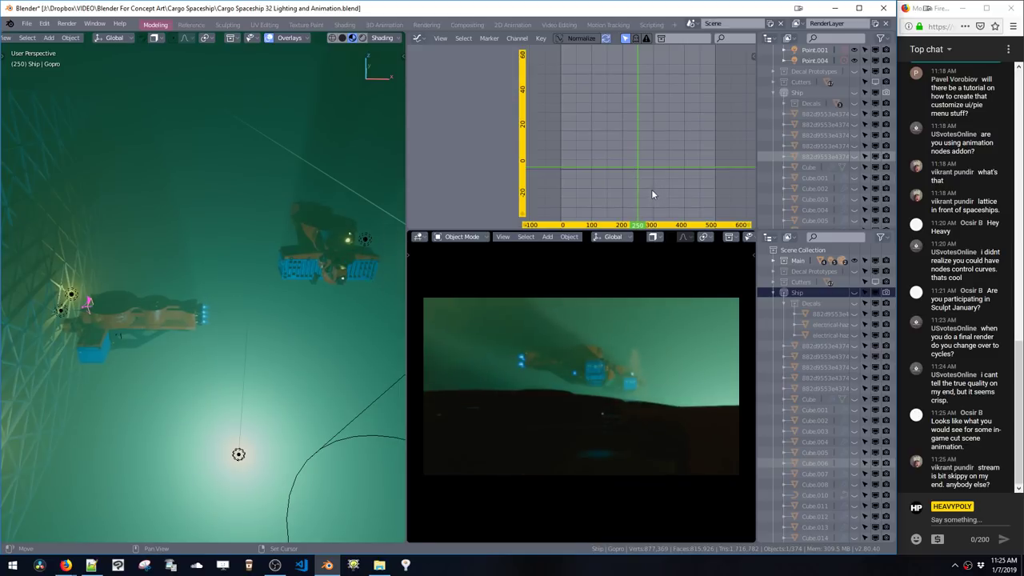
{"action": "left_click_drag", "start_coordinate": [500, 30], "coordinate": [499, 32]}
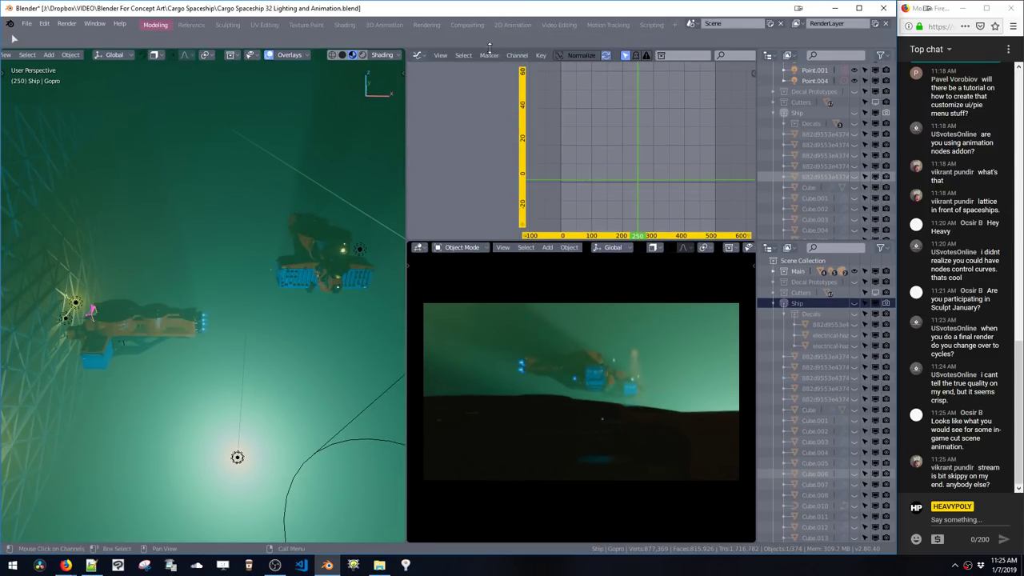
{"action": "left_click_drag", "start_coordinate": [489, 45], "coordinate": [489, 32]}
{"action": "left_click", "coordinate": [489, 38]}
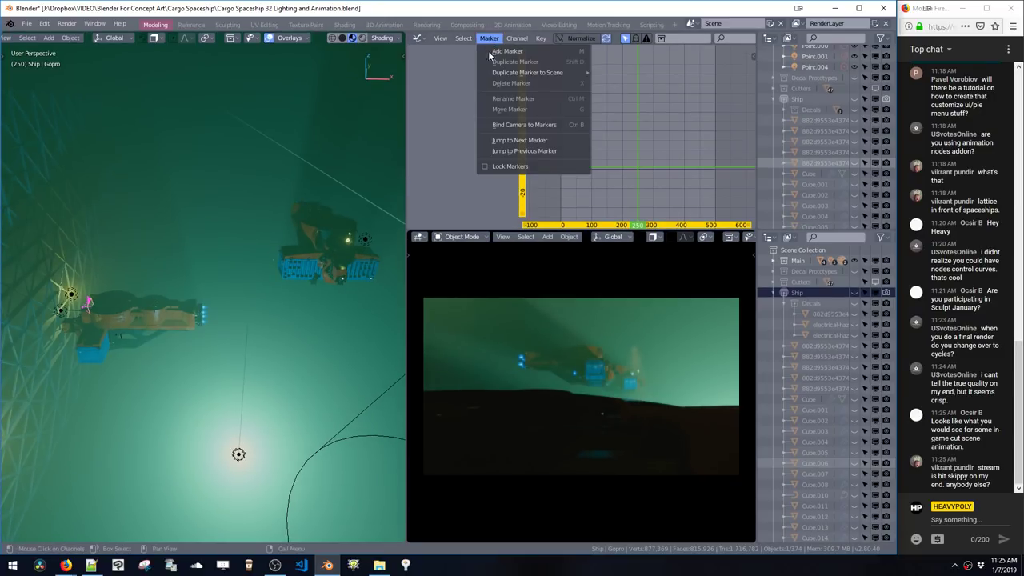
{"action": "left_click", "coordinate": [498, 124]}
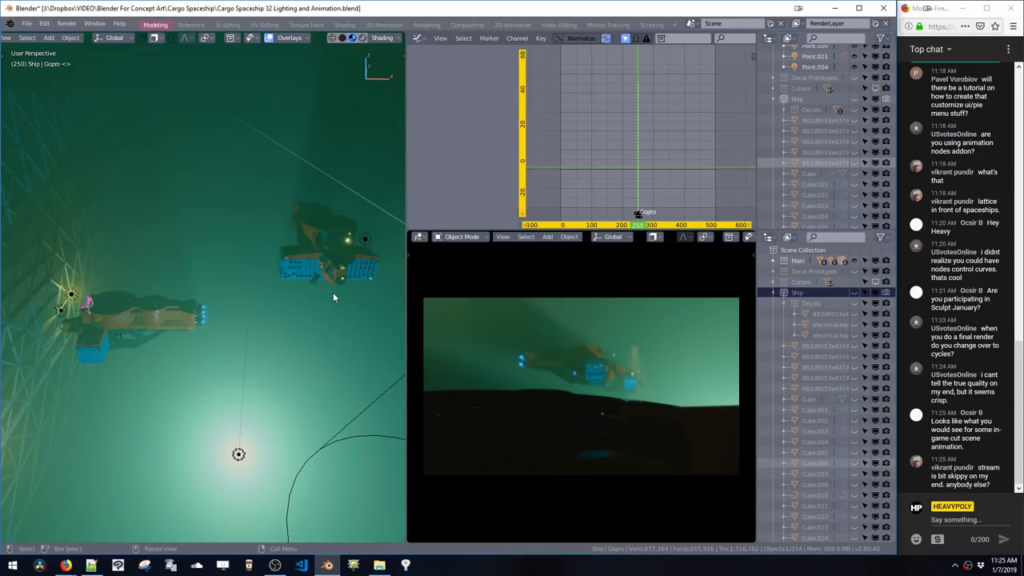
Step: Select the stationary camera in front of the ships and rename it Stationary Front 34
{"action": "middle_click_drag", "start_coordinate": [339, 304], "coordinate": [240, 284]}
{"action": "left_click", "coordinate": [350, 232]}
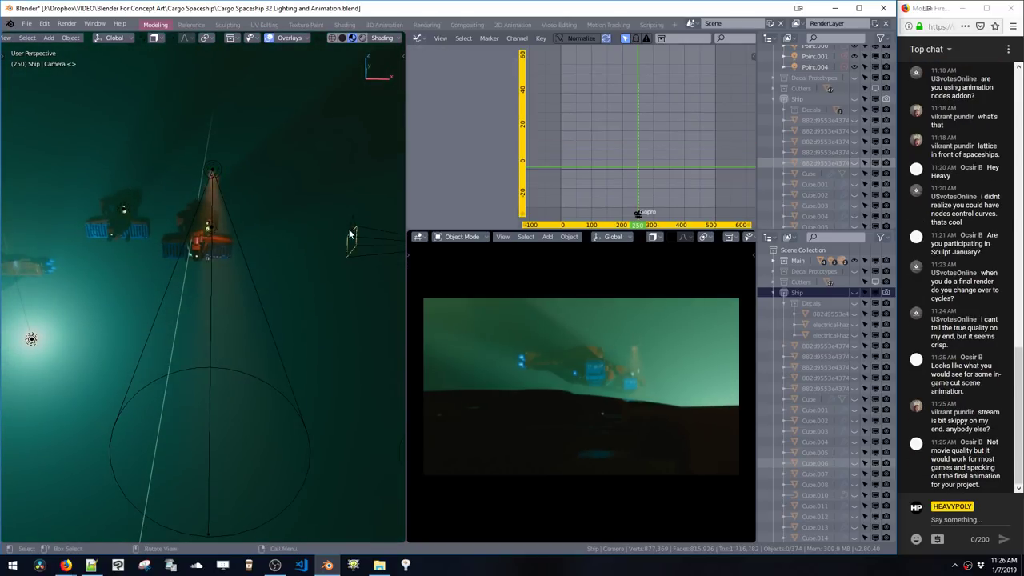
{"action": "left_click", "coordinate": [354, 219]}
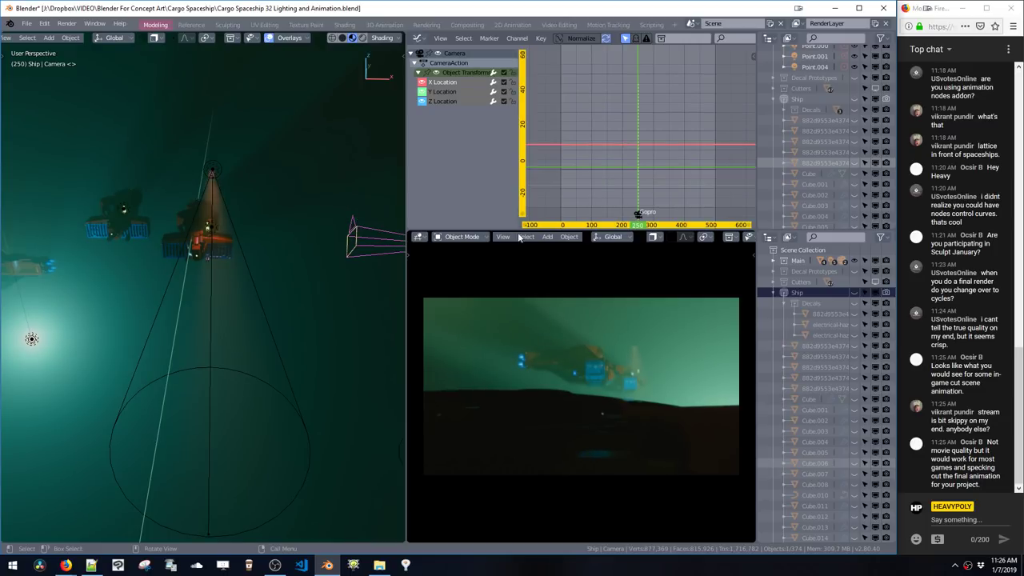
{"action": "right_click", "coordinate": [353, 231]}
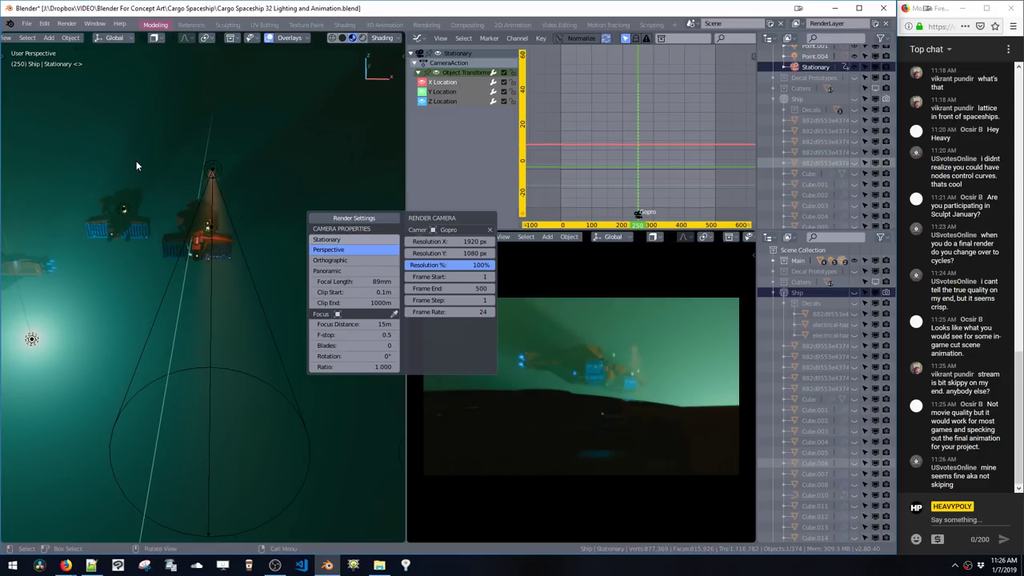
{"action": "key", "text": "ctrl+shift+v"}
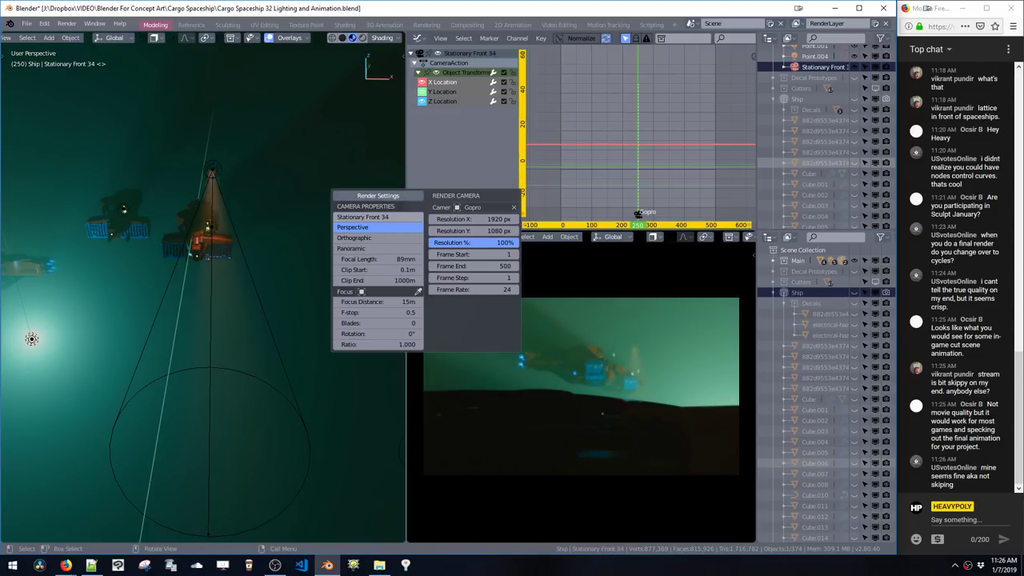
Step: Bind the Stationary Front 34 camera to a marker at frame 0 and play the animation
{"action": "left_click_drag", "start_coordinate": [633, 103], "coordinate": [556, 130]}
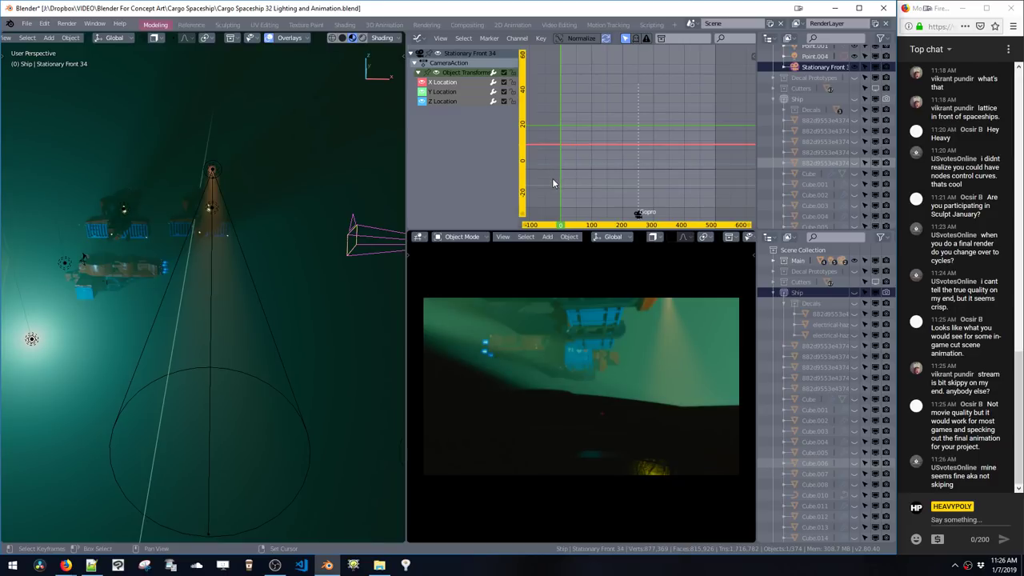
{"action": "left_click", "coordinate": [490, 38]}
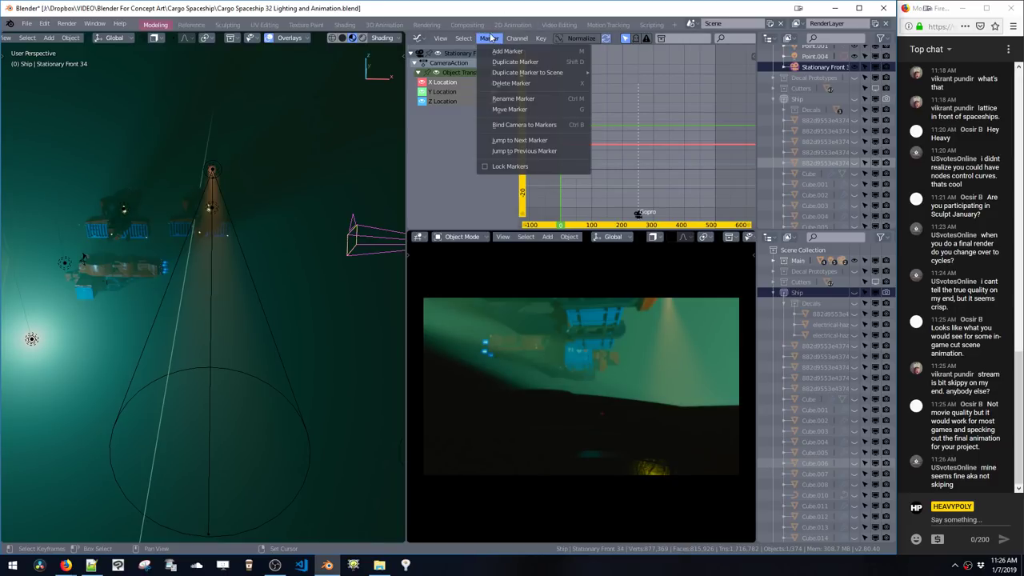
{"action": "left_click", "coordinate": [502, 125]}
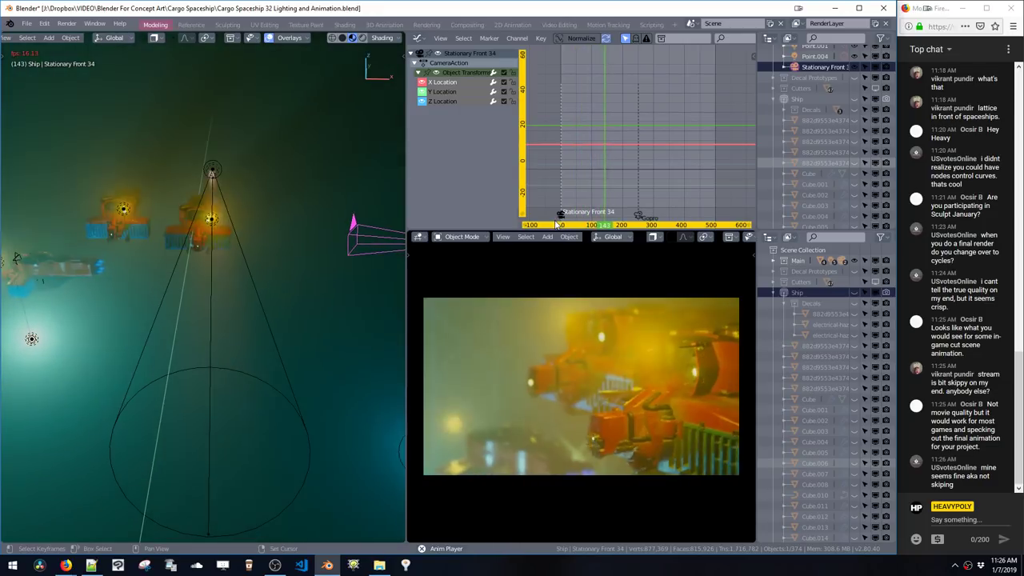
{"action": "key", "text": "space"}
Step: Set the current frame to 100 and bind the Gopro camera to a marker there
{"action": "mouse_move", "coordinate": [583, 196]}
{"action": "right_mouse_down"}
{"action": "mouse_move", "coordinate": [596, 200]}
{"action": "mouse_move", "coordinate": [573, 200]}
{"action": "mouse_move", "coordinate": [593, 208]}
{"action": "right_mouse_up"}
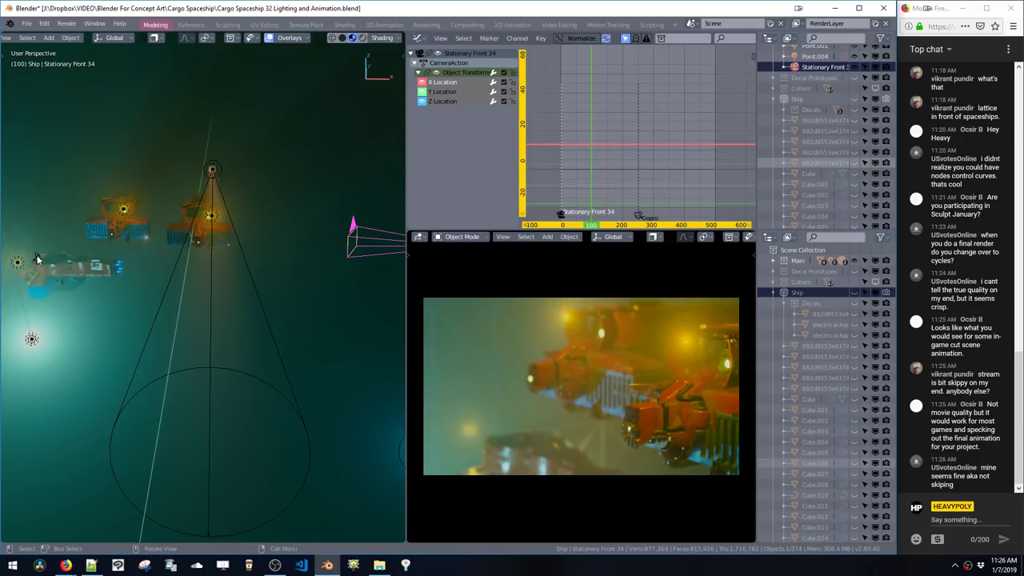
{"action": "left_click", "coordinate": [36, 258]}
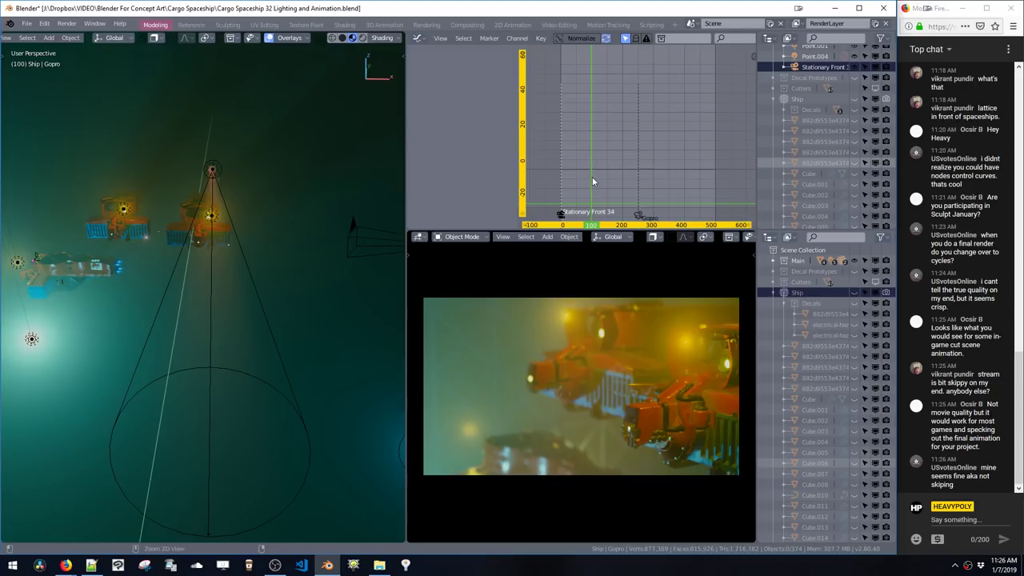
{"action": "left_click", "coordinate": [490, 39]}
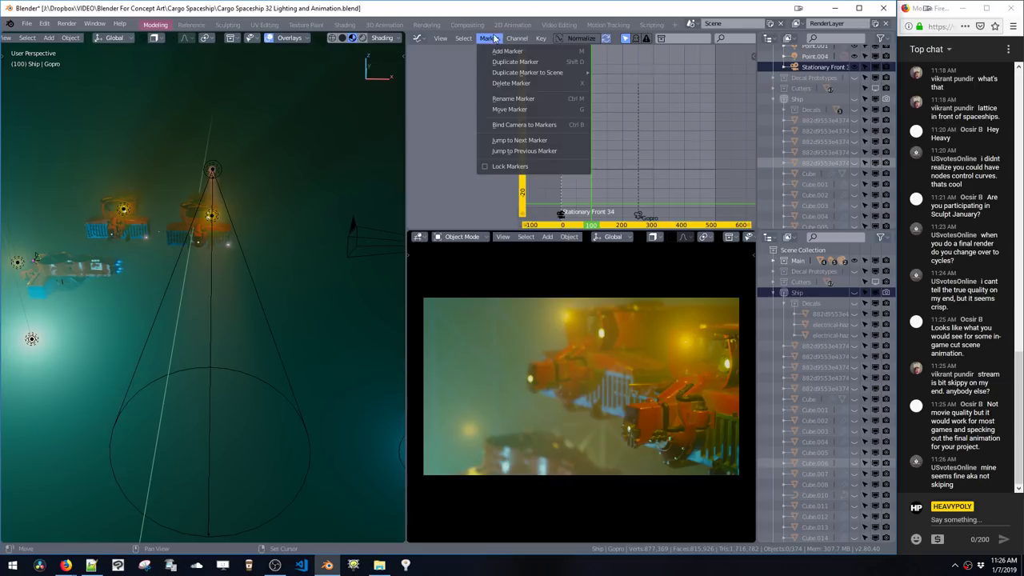
{"action": "left_click", "coordinate": [506, 125]}
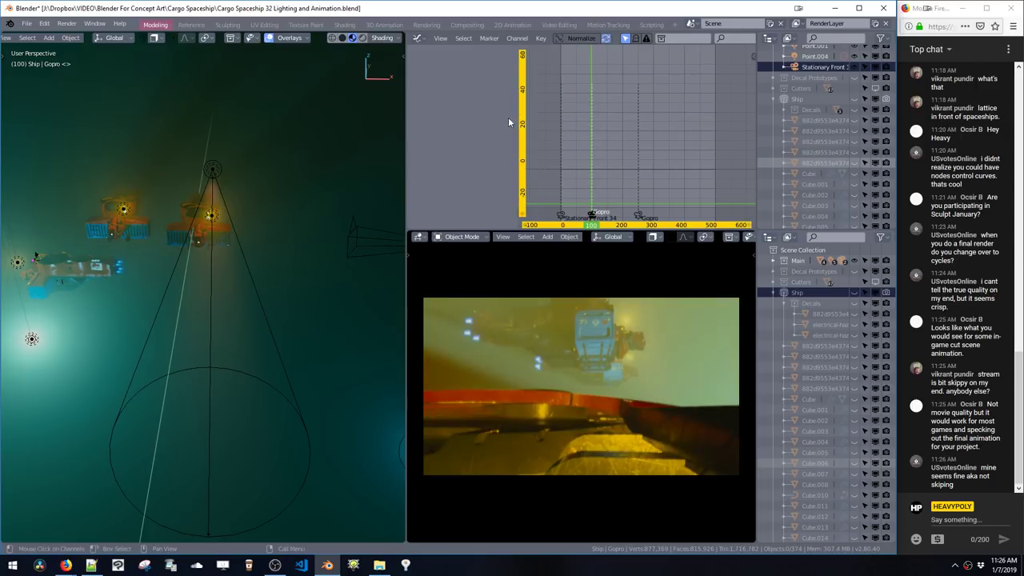
Step: Move the frame 100 Gopro marker back to about frame 35 and play the animation from frame 0
{"action": "left_click_drag", "start_coordinate": [618, 190], "coordinate": [593, 219]}
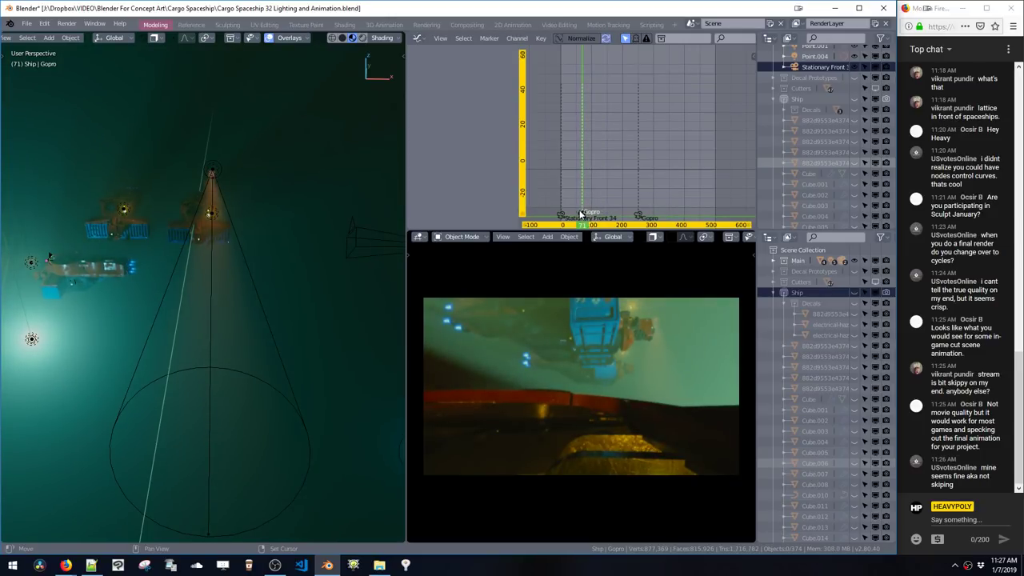
{"action": "left_click_drag", "start_coordinate": [581, 214], "coordinate": [552, 211]}
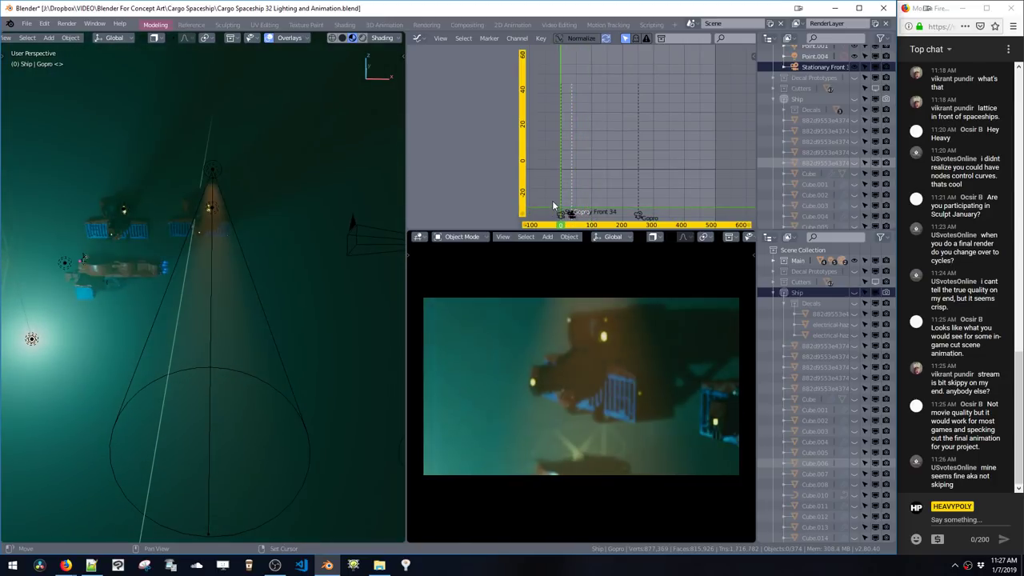
{"action": "key", "text": "space"}
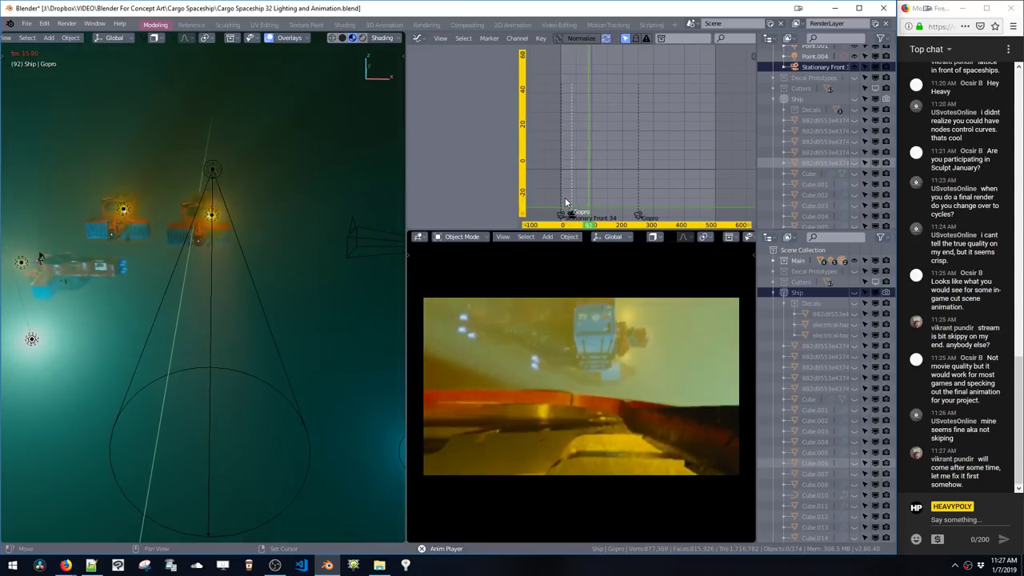
Step: Bind the Stationary Front 34 camera to a second marker at frame 111 and play the animation onward from there
{"action": "right_click", "coordinate": [595, 205]}
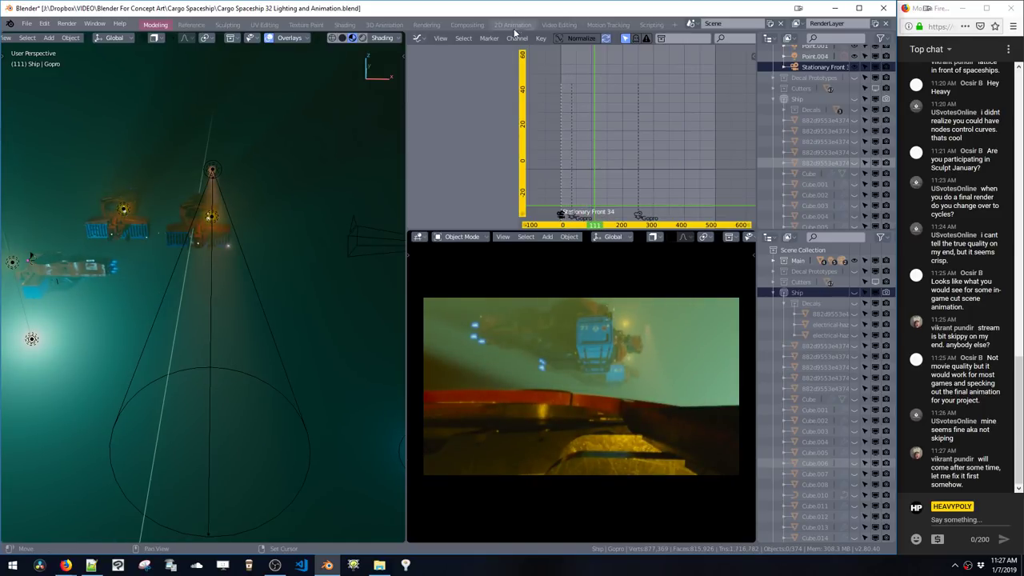
{"action": "left_click", "coordinate": [357, 228]}
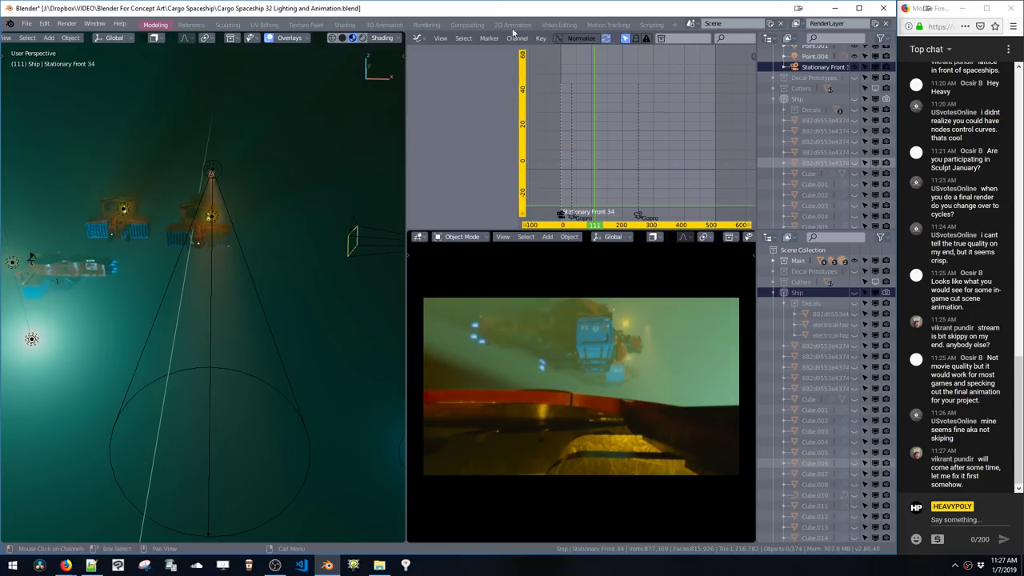
{"action": "left_click", "coordinate": [488, 39]}
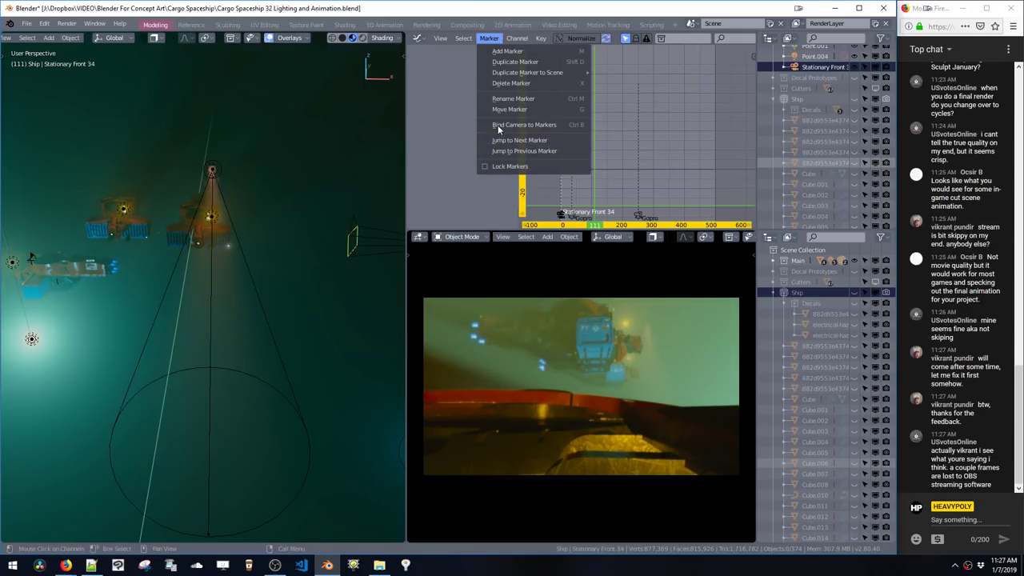
{"action": "left_click", "coordinate": [524, 125]}
{"action": "key", "text": "space"}
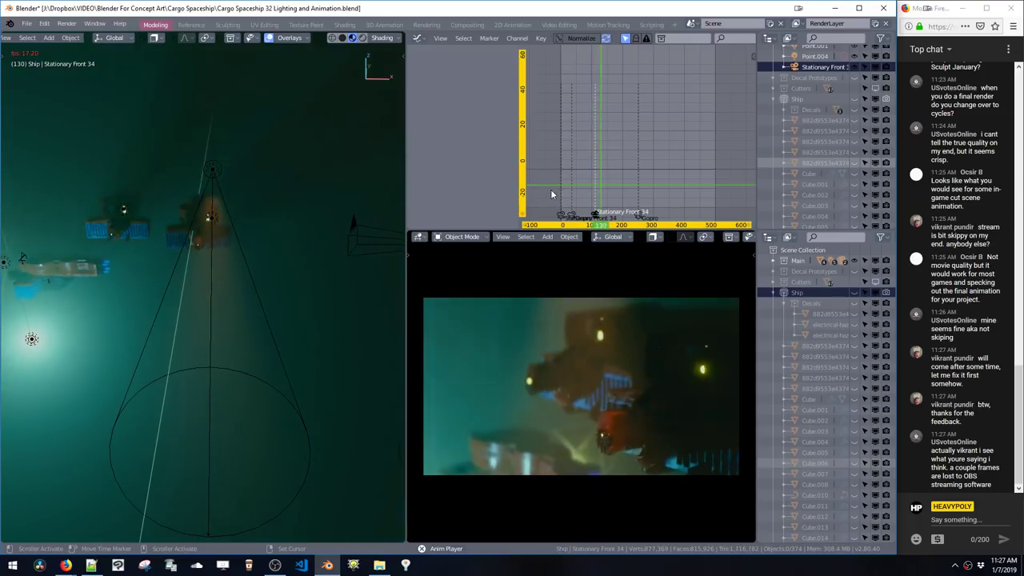
{"action": "key", "text": "space"}
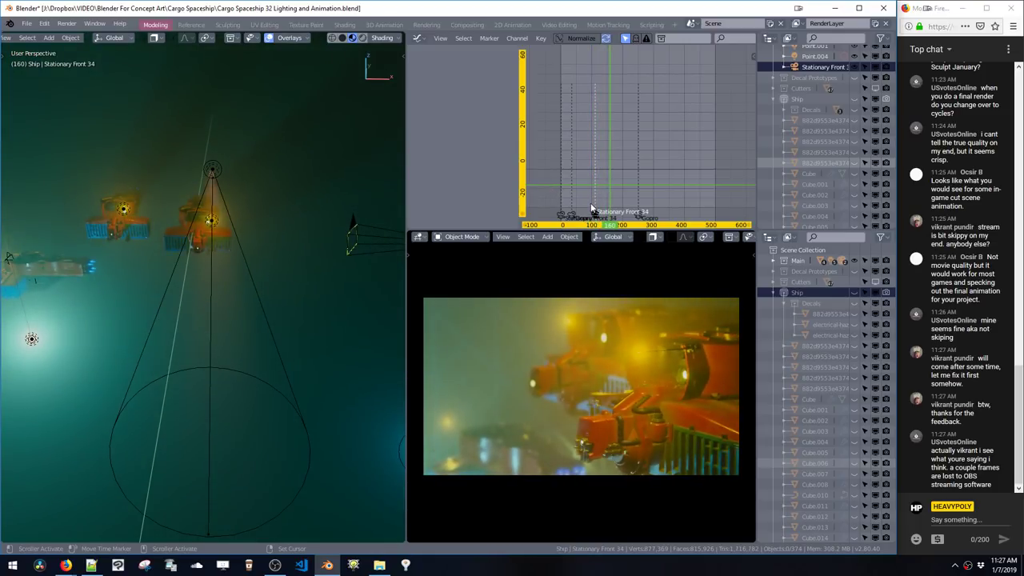
Step: Move the second Stationary Front 34 marker to about frame 130 and review all camera switches from frame 0
{"action": "left_click_drag", "start_coordinate": [594, 218], "coordinate": [611, 217]}
{"action": "right_click", "coordinate": [554, 171]}
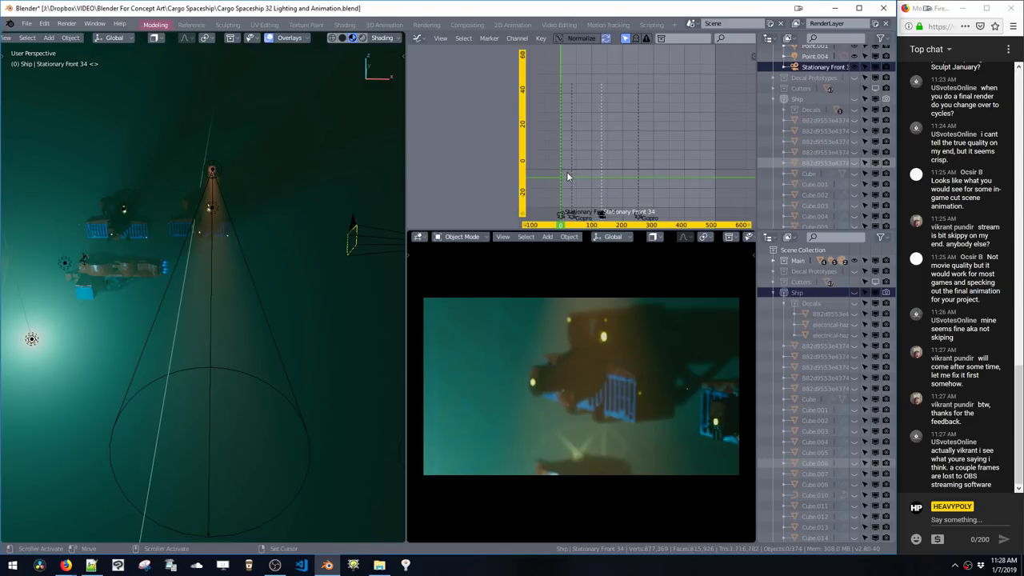
{"action": "key", "text": "space"}
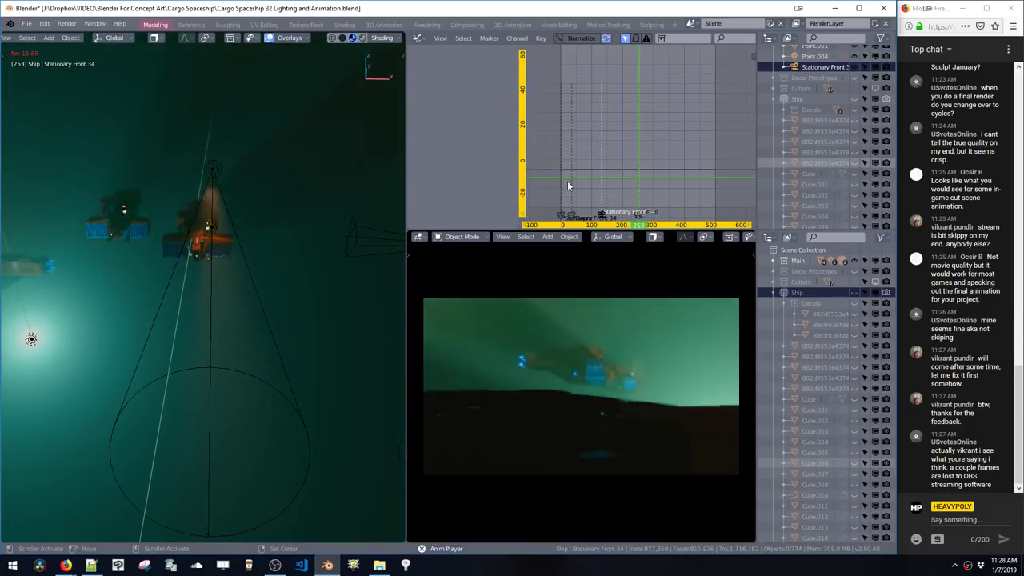
{"action": "key", "text": "space"}
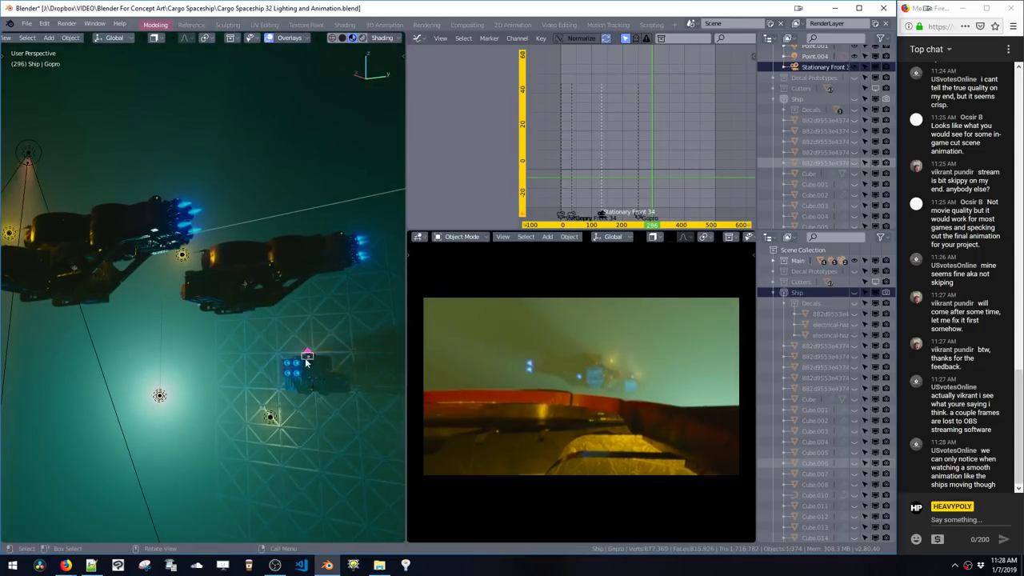
Step: Create a camera from a close view of the Gopro ship's rear engines and side
{"action": "key", "text": "KP_Decimal"}
{"action": "middle_click_drag", "start_coordinate": [324, 332], "coordinate": [288, 556], "text": "ctrl"}
{"action": "middle_click_drag", "start_coordinate": [297, 304], "coordinate": [188, 364]}
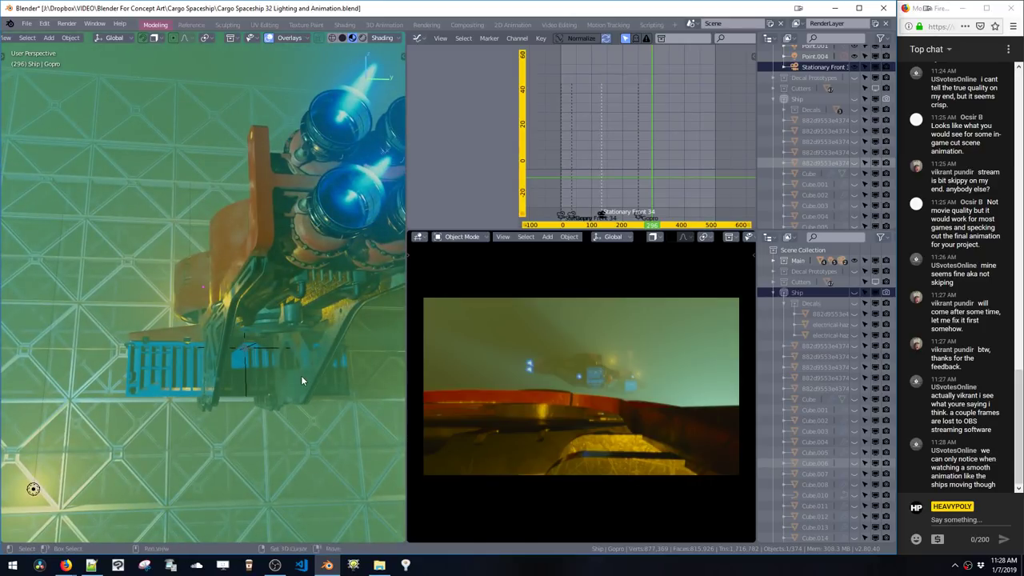
{"action": "middle_click_drag", "start_coordinate": [296, 385], "coordinate": [252, 367]}
{"action": "key", "text": "grave"}
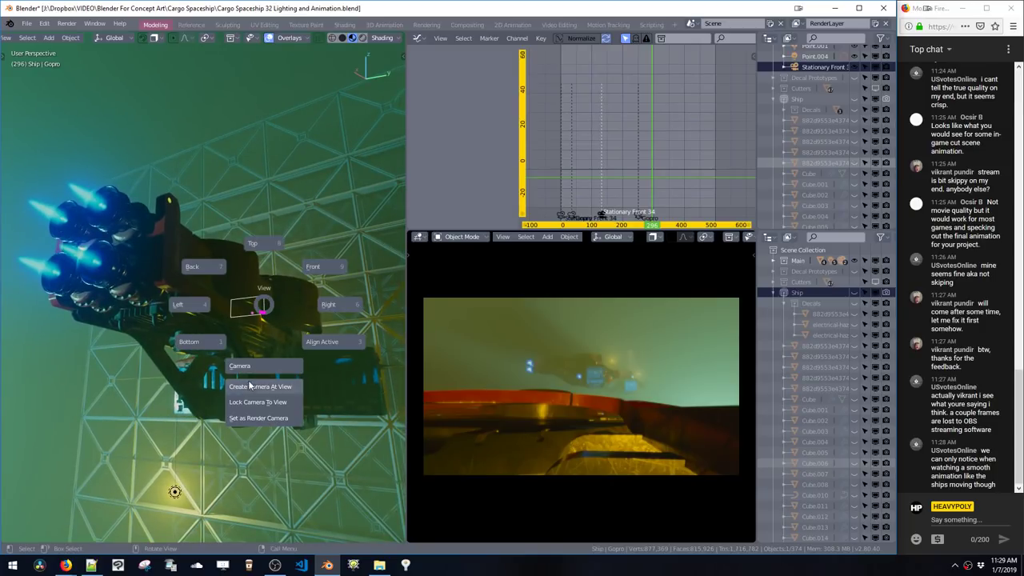
{"action": "left_click", "coordinate": [249, 388]}
Step: Set up a top view beside the new camera's view and move the camera horizontally closer to the ship
{"action": "middle_click_drag", "start_coordinate": [257, 315], "coordinate": [248, 286], "text": "ctrl"}
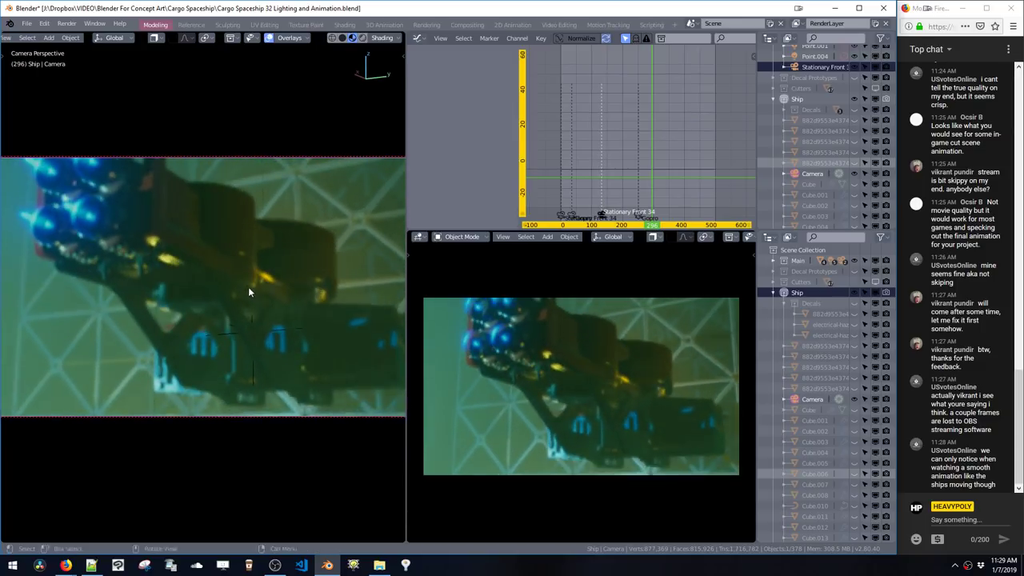
{"action": "key", "text": "equal"}
{"action": "left_click_drag", "start_coordinate": [307, 356], "coordinate": [280, 356]}
{"action": "key", "text": "v"}
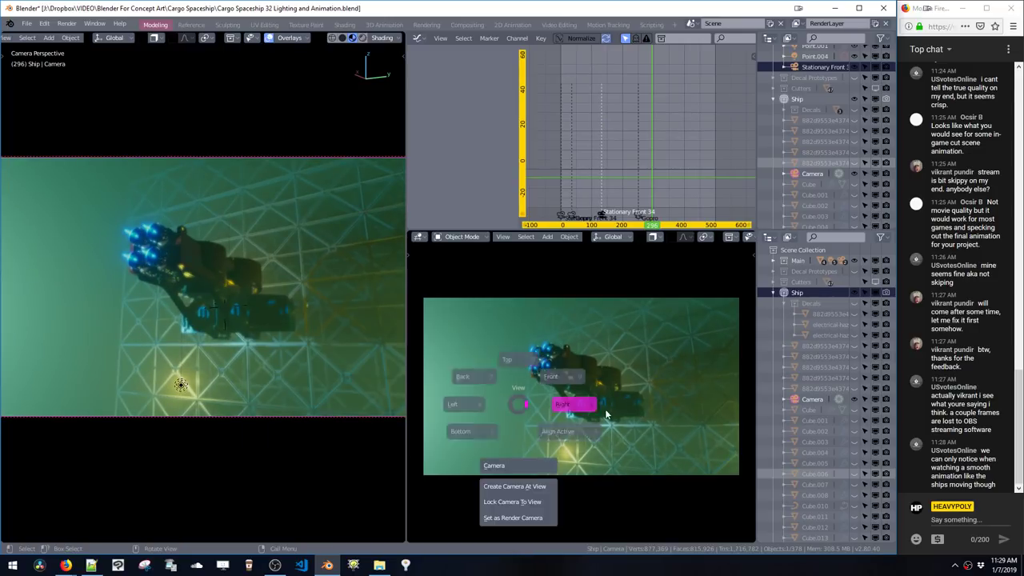
{"action": "key", "text": "v"}
{"action": "key", "text": "g"}
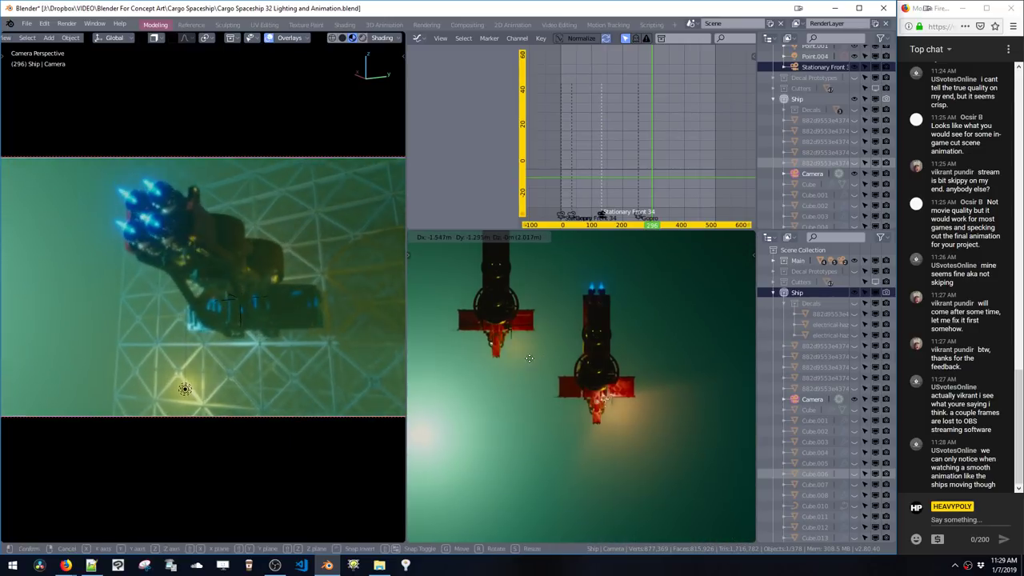
{"action": "left_click", "coordinate": [520, 356]}
Step: Shift the new camera along the global Z axis to reframe the ship vertically
{"action": "middle_click_drag", "start_coordinate": [507, 324], "coordinate": [599, 417], "text": "shift"}
{"action": "middle_click_drag", "start_coordinate": [520, 354], "coordinate": [617, 331], "text": "shift"}
{"action": "key", "text": "g"}
{"action": "key", "text": "z"}
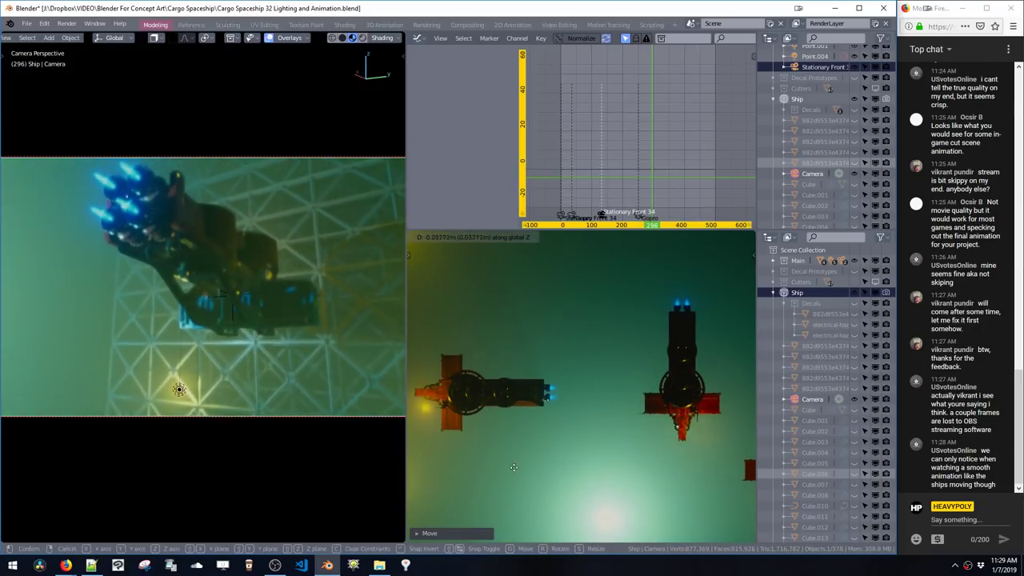
{"action": "left_click", "coordinate": [525, 526]}
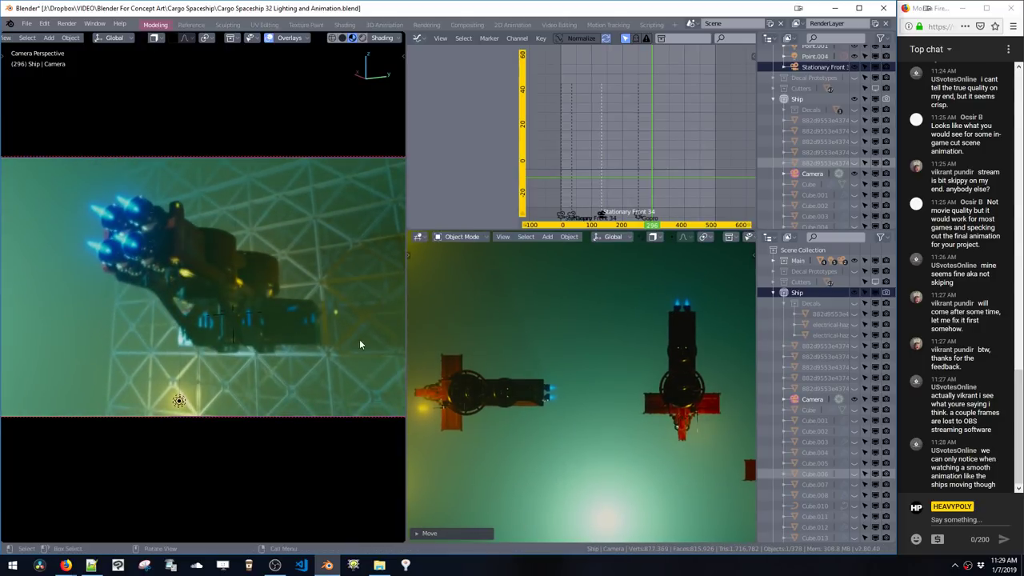
Step: Move the new camera horizontally again, then adjust its height along Z so the whole ship is framed
{"action": "key", "text": "g"}
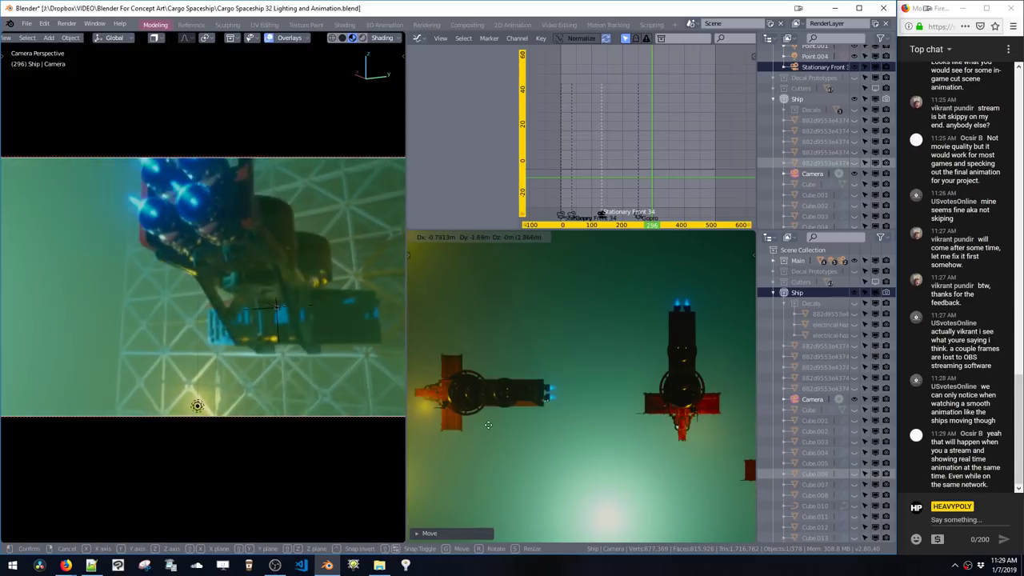
{"action": "left_click", "coordinate": [493, 420]}
{"action": "key", "text": "g"}
{"action": "key", "text": "z"}
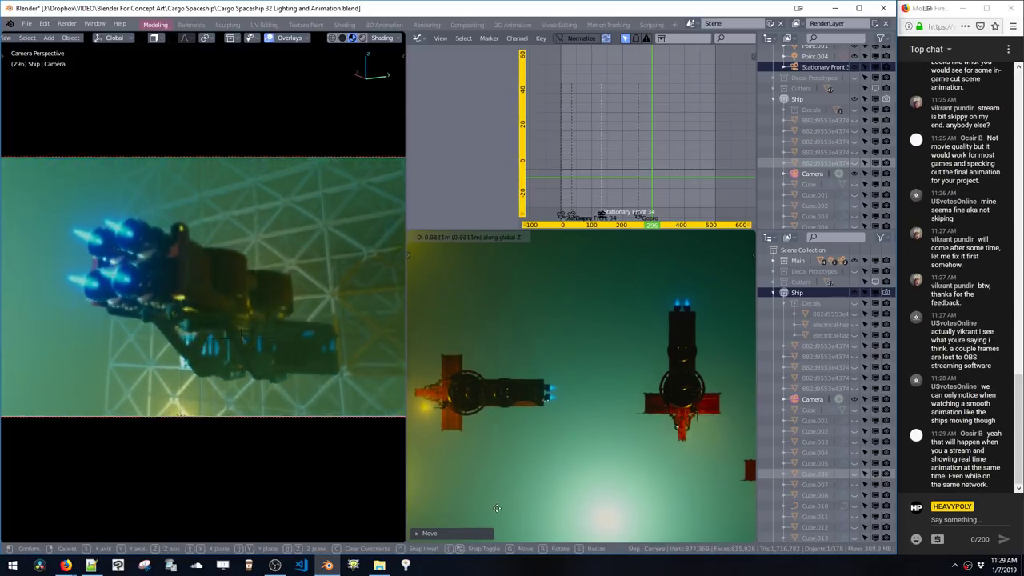
{"action": "left_click_drag", "start_coordinate": [496, 508], "coordinate": [496, 498]}
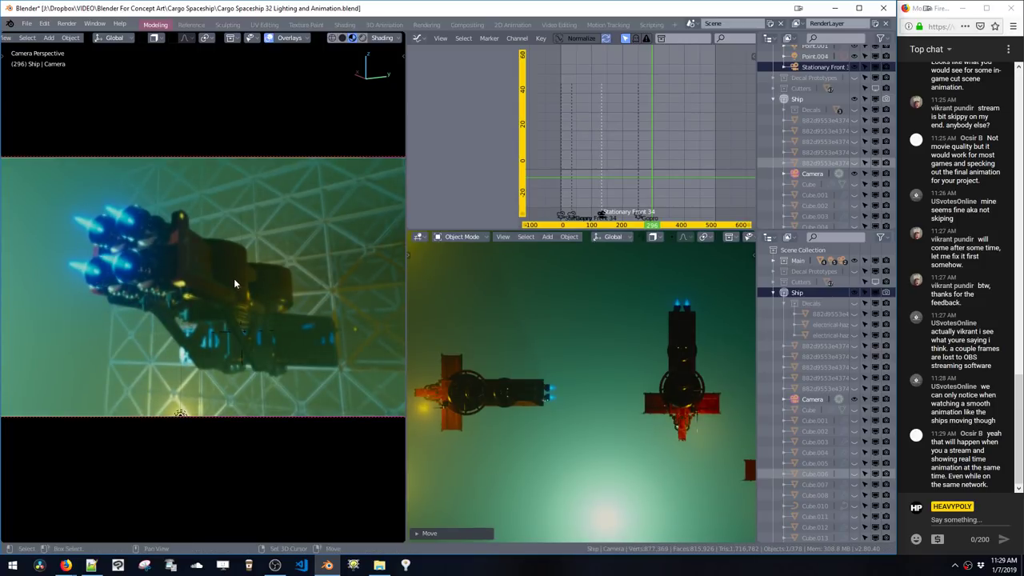
Step: Show the overlays in the top view, parent the new camera to Ship.002 and play the animation
{"action": "key", "text": "shift+alt+z"}
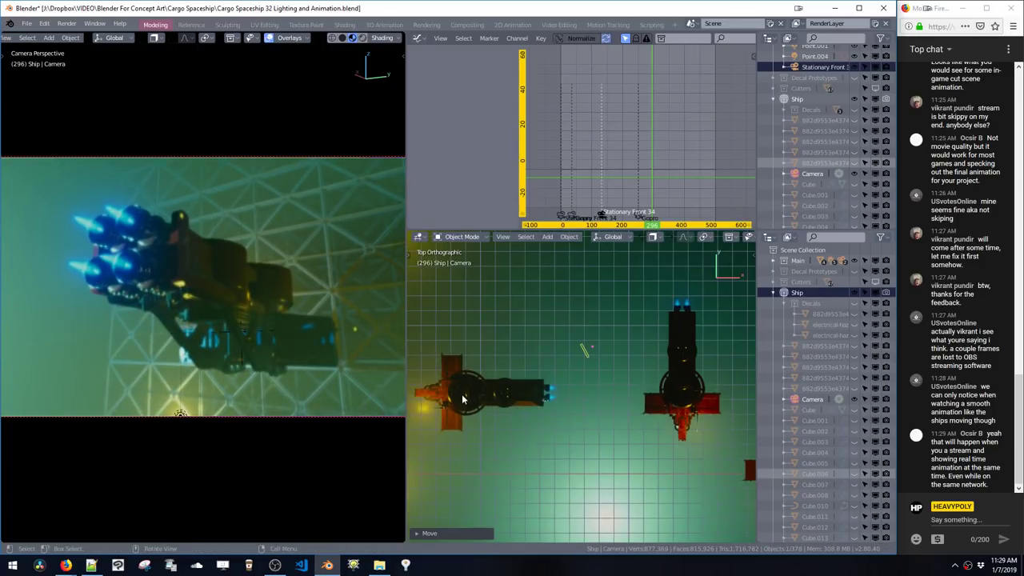
{"action": "left_click", "coordinate": [459, 397]}
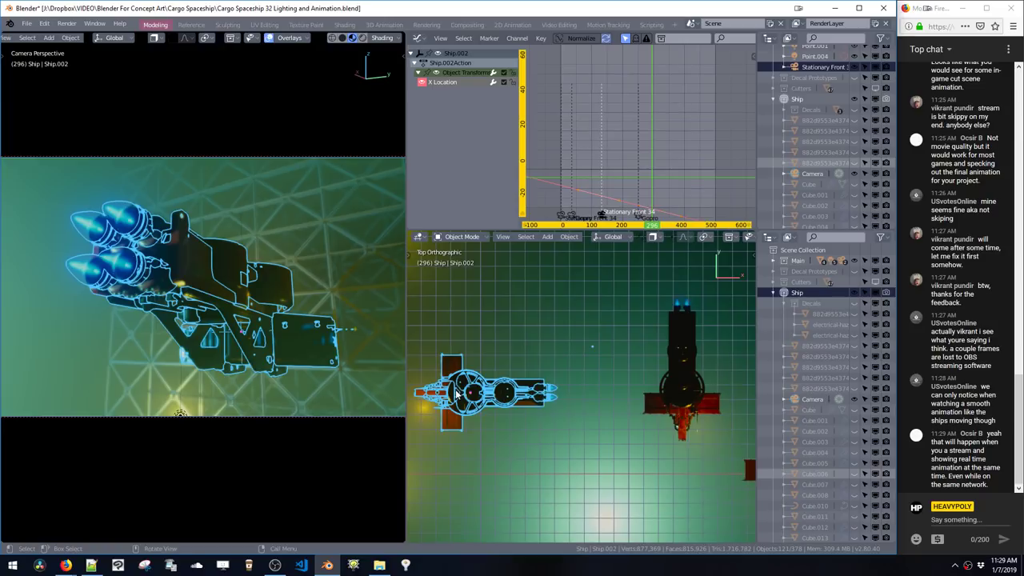
{"action": "key", "text": "ctrl+p"}
{"action": "left_click", "coordinate": [453, 391]}
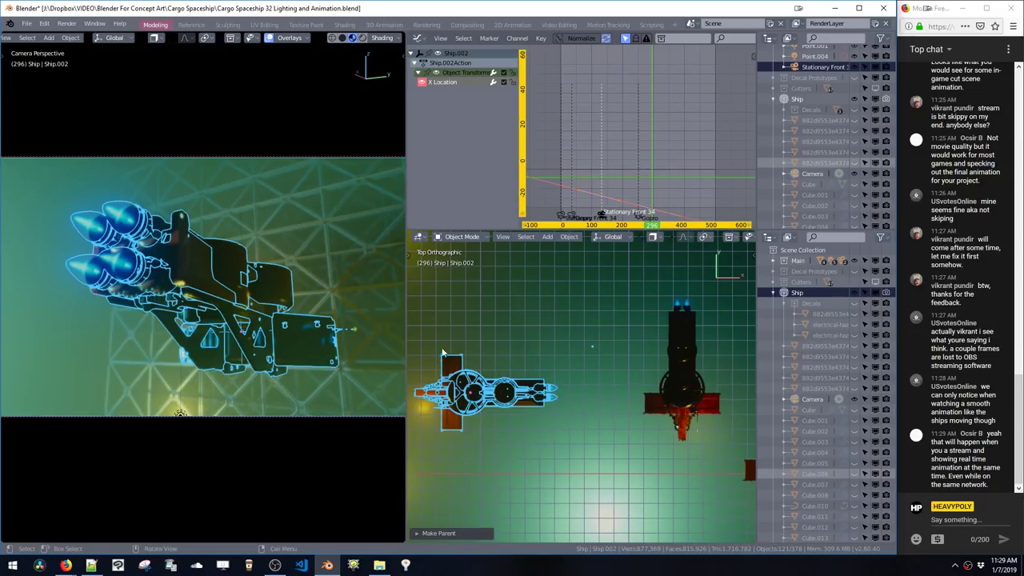
{"action": "key", "text": "space"}
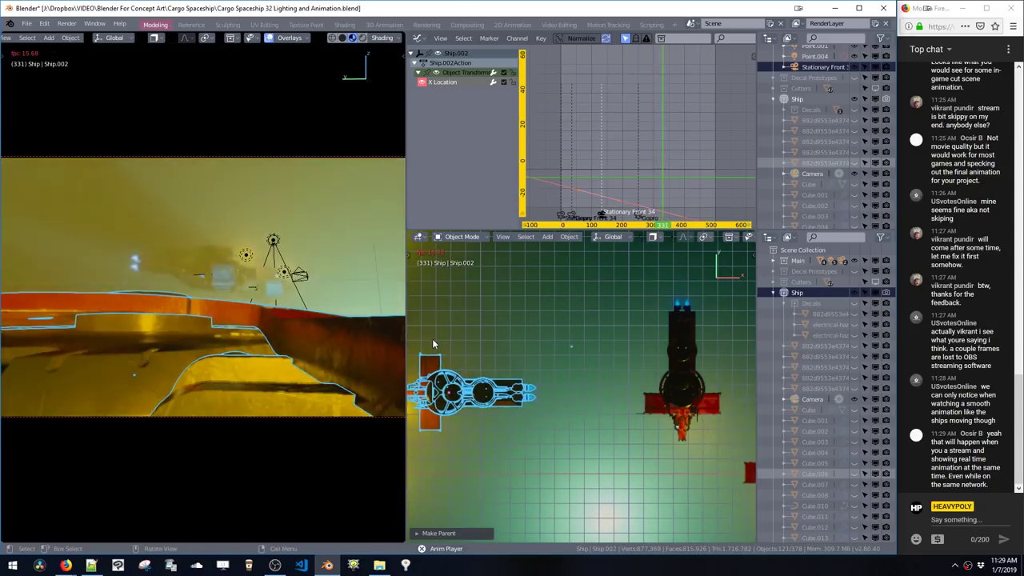
Step: Stop playback, go to frame 361 and turn on Show Extras in the top view
{"action": "key", "text": "space"}
{"action": "right_click_drag", "start_coordinate": [659, 156], "coordinate": [624, 162]}
{"action": "left_click_drag", "start_coordinate": [625, 166], "coordinate": [672, 178]}
{"action": "key", "text": "z"}
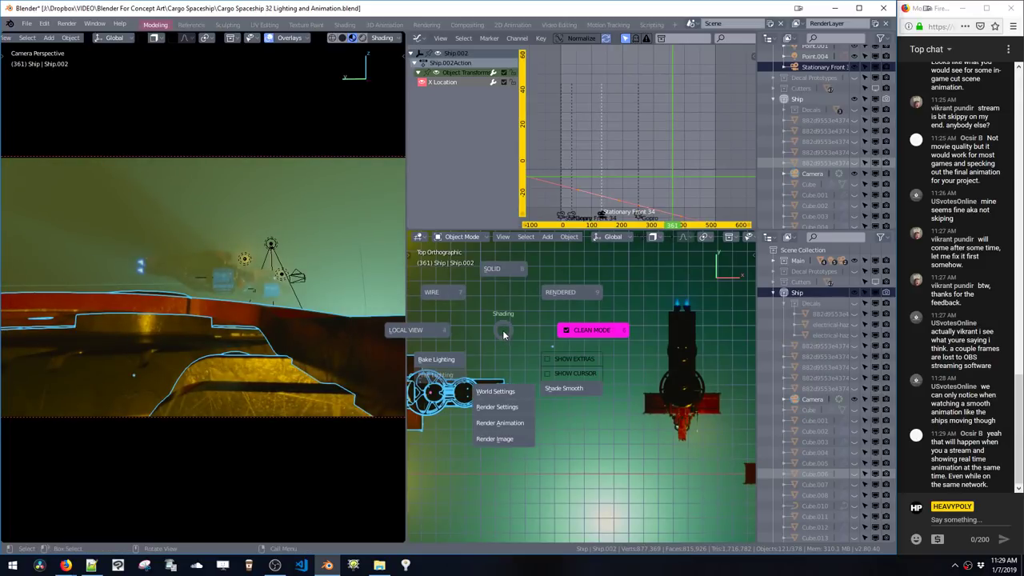
{"action": "left_click", "coordinate": [550, 360]}
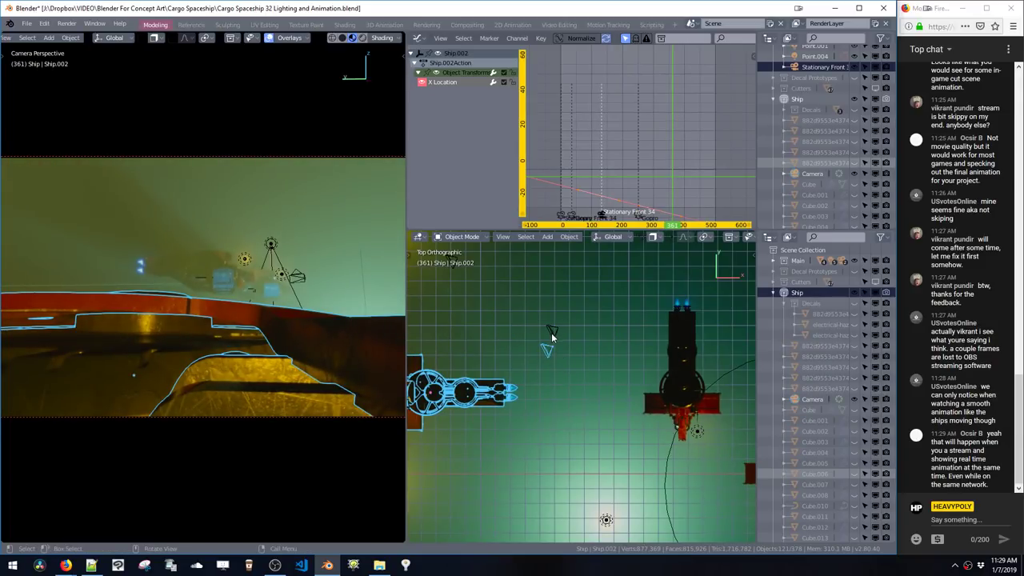
Step: Select the new ship-following camera in the top view and move it to the Main collection
{"action": "left_click", "coordinate": [551, 334]}
{"action": "left_click", "coordinate": [548, 351]}
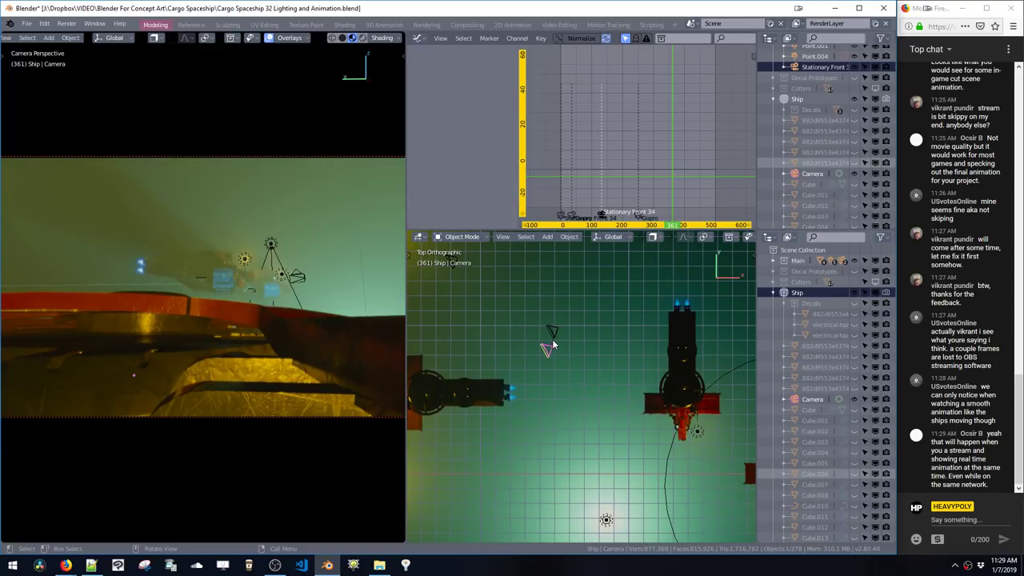
{"action": "key", "text": "m"}
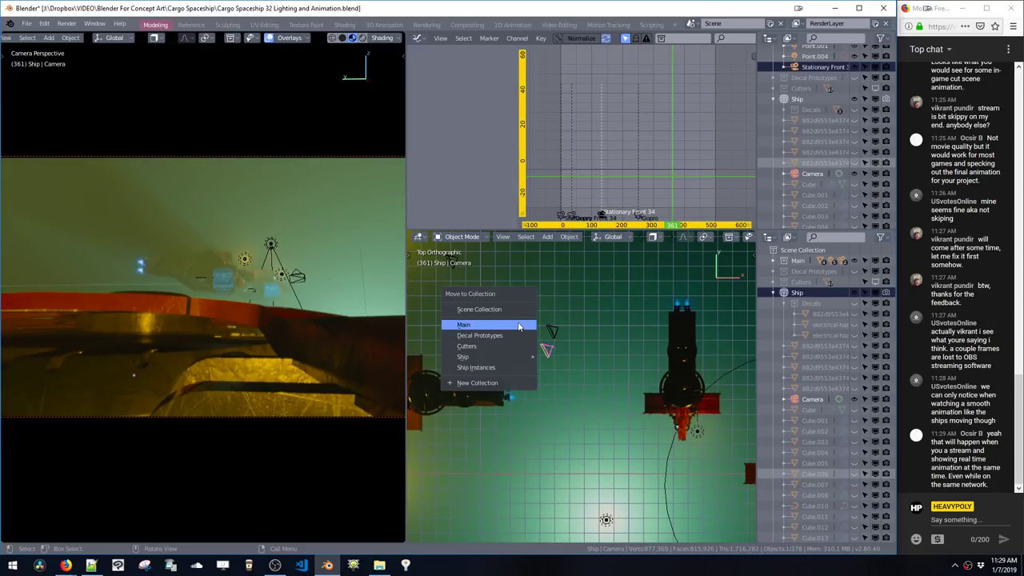
{"action": "left_click", "coordinate": [513, 327]}
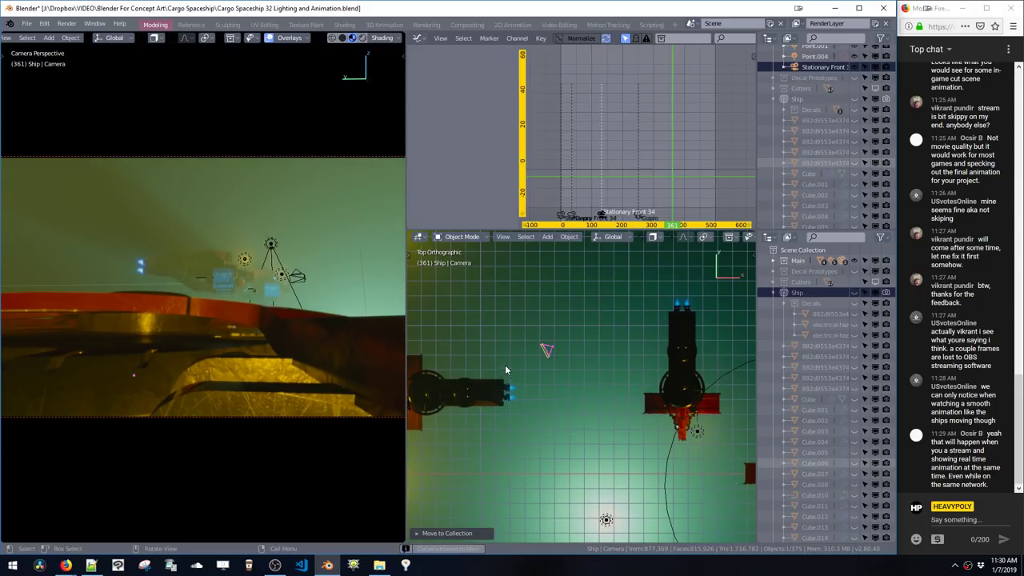
Step: Rename the new camera "Rear Follow"
{"action": "key", "text": "equal"}
{"action": "left_click", "coordinate": [538, 396]}
{"action": "type", "text": "B"}
{"action": "type", "text": "ear"}
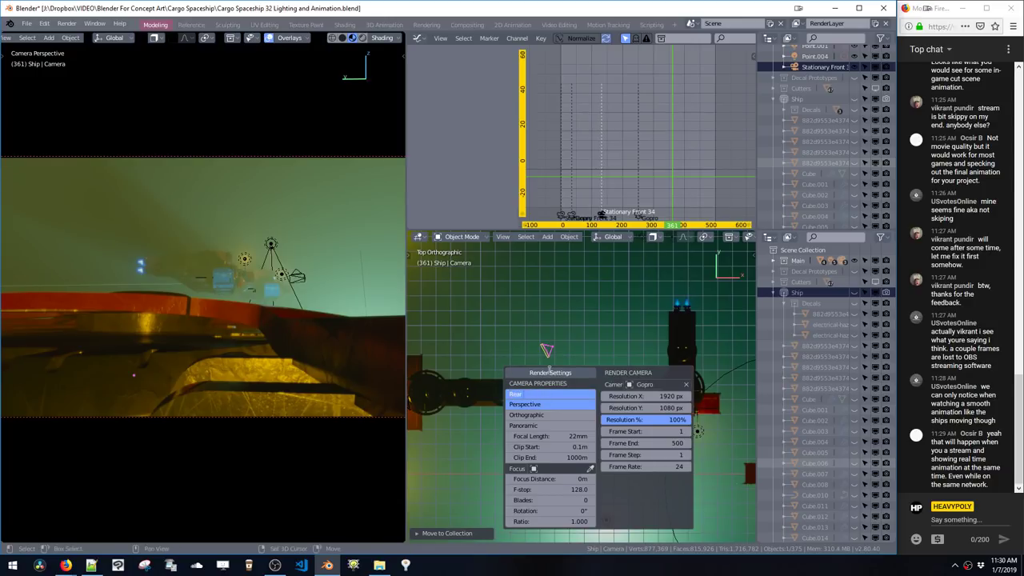
{"action": "type", "text": " follow"}
{"action": "key", "text": "Return"}
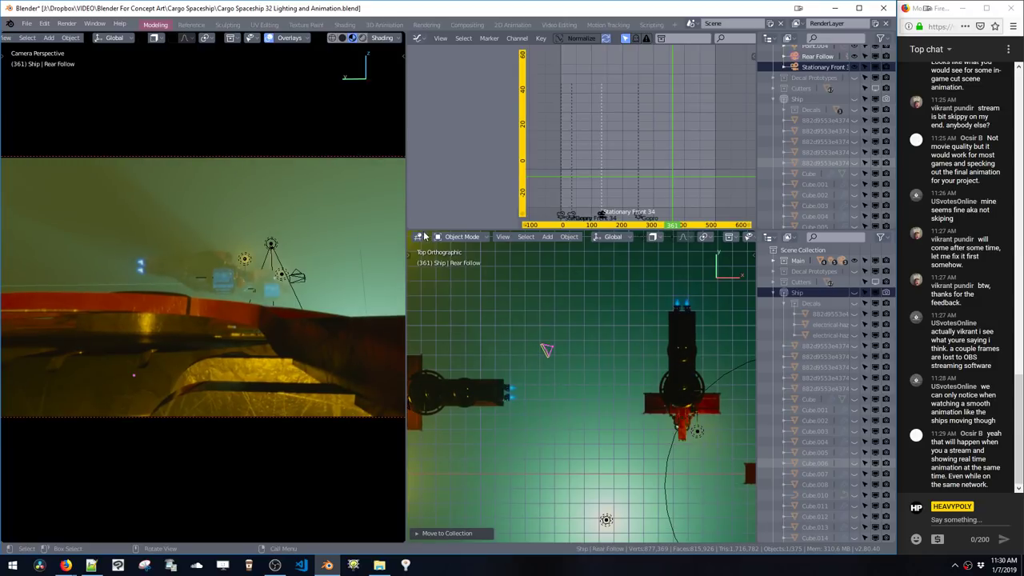
Step: Bind the Rear Follow camera to a marker at frame 361 and move that marker earlier, to about frame 310
{"action": "left_click", "coordinate": [489, 38]}
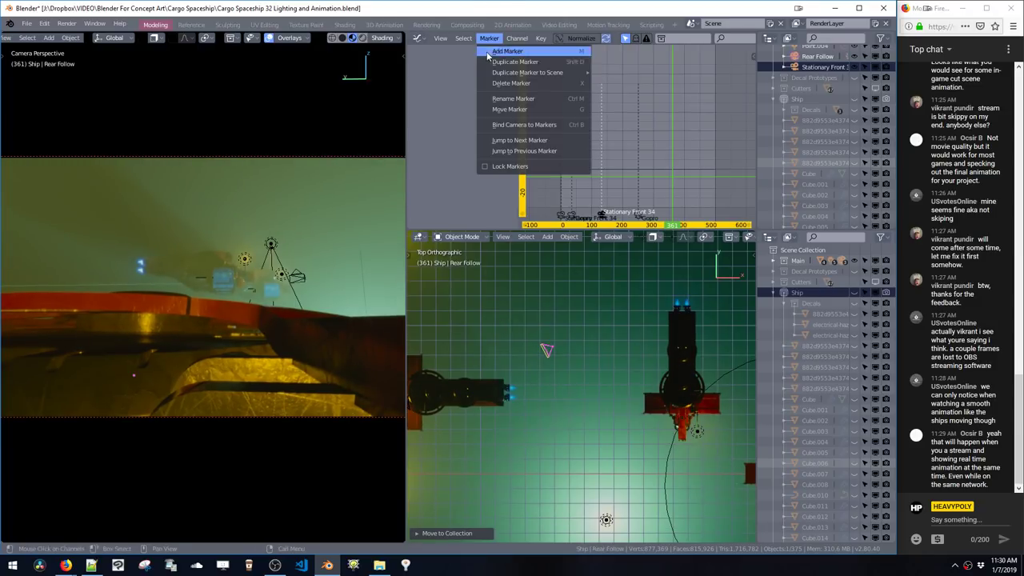
{"action": "left_click", "coordinate": [498, 126]}
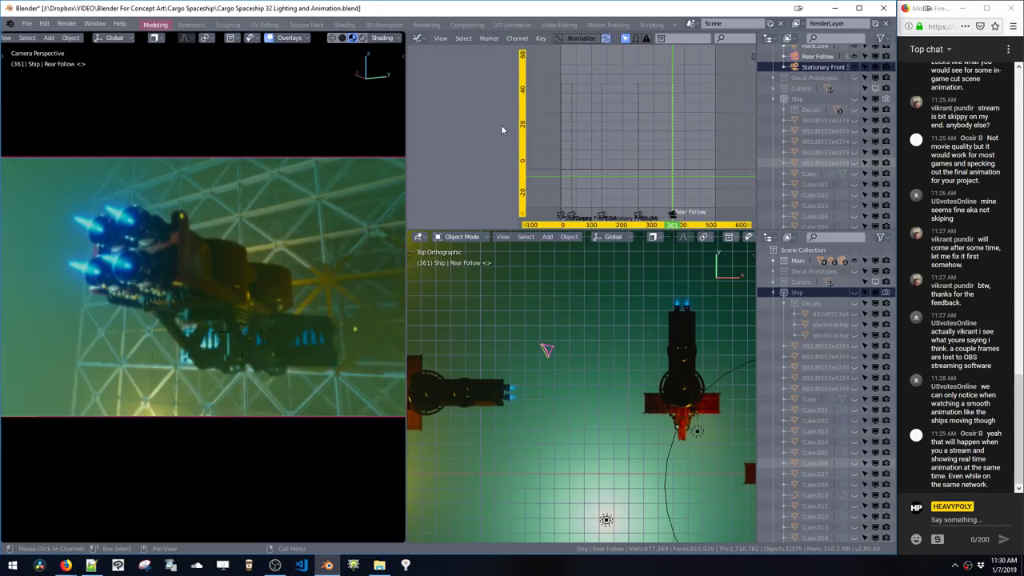
{"action": "left_click_drag", "start_coordinate": [672, 218], "coordinate": [654, 213]}
{"action": "right_click_drag", "start_coordinate": [594, 174], "coordinate": [572, 189]}
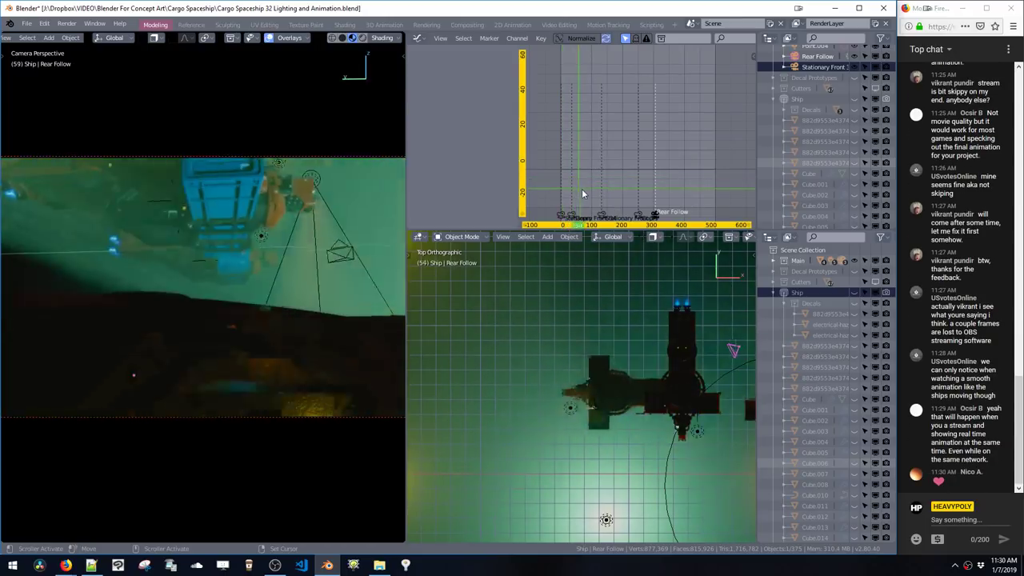
Step: Move the last Gopro marker to about frame 200 and the Rear Follow marker to about frame 260
{"action": "left_click", "coordinate": [639, 214]}
{"action": "mouse_move", "coordinate": [639, 216]}
{"action": "left_mouse_down"}
{"action": "mouse_move", "coordinate": [655, 216]}
{"action": "mouse_move", "coordinate": [640, 213]}
{"action": "left_mouse_up"}
{"action": "right_click_drag", "start_coordinate": [608, 188], "coordinate": [607, 193]}
Step: Play the animation with the camera view's overlays hidden, and highlight the chat comment about frames lost to OBS
{"action": "key", "text": "space"}
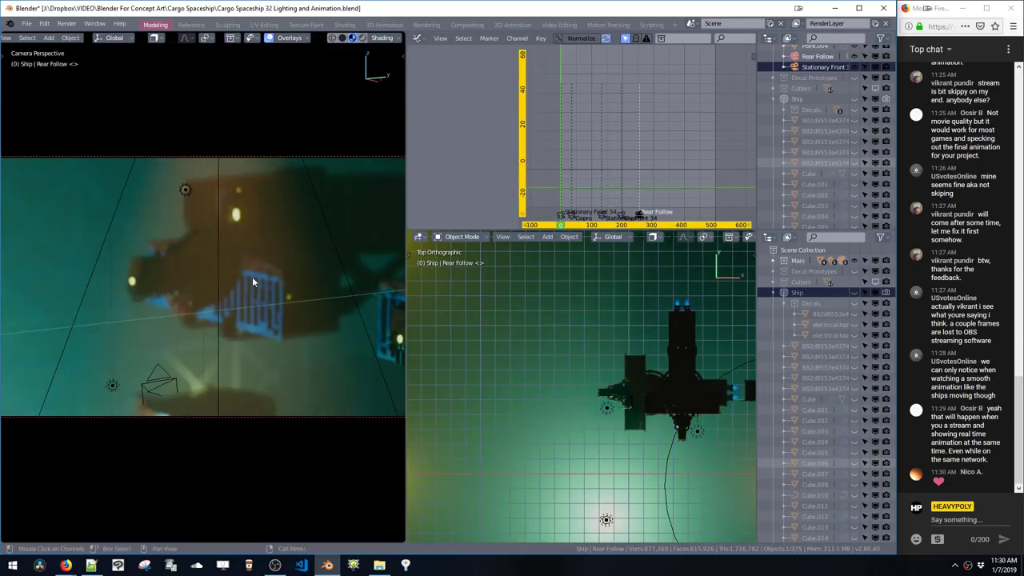
{"action": "key", "text": "z"}
{"action": "left_click", "coordinate": [297, 264]}
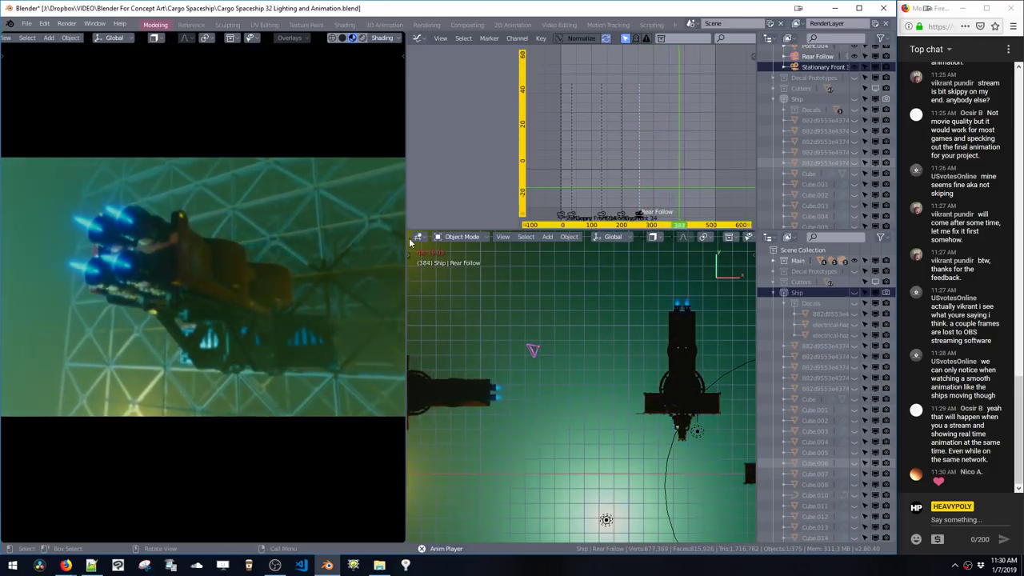
{"action": "key", "text": "space"}
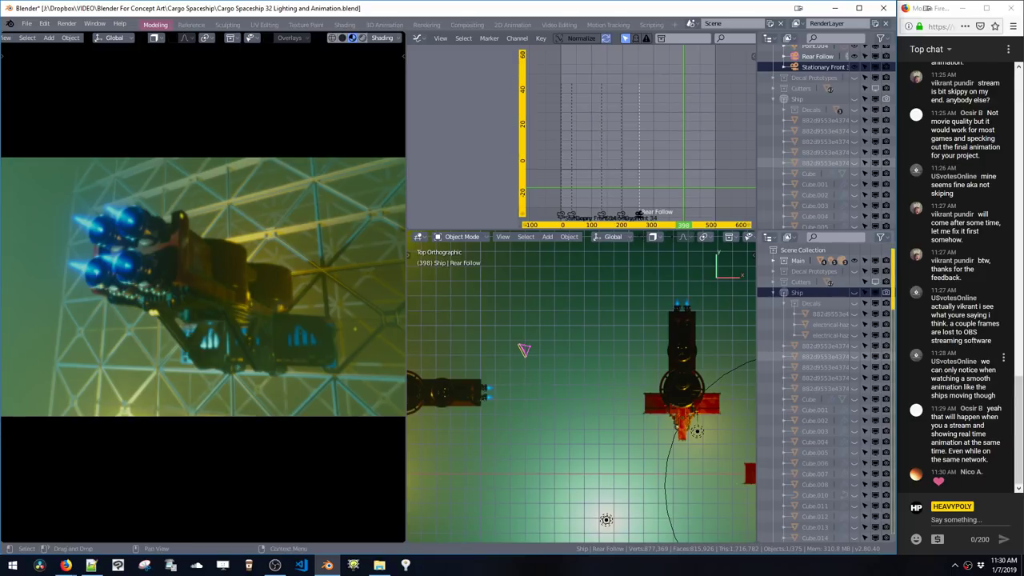
{"action": "left_click_drag", "start_coordinate": [940, 306], "coordinate": [953, 340]}
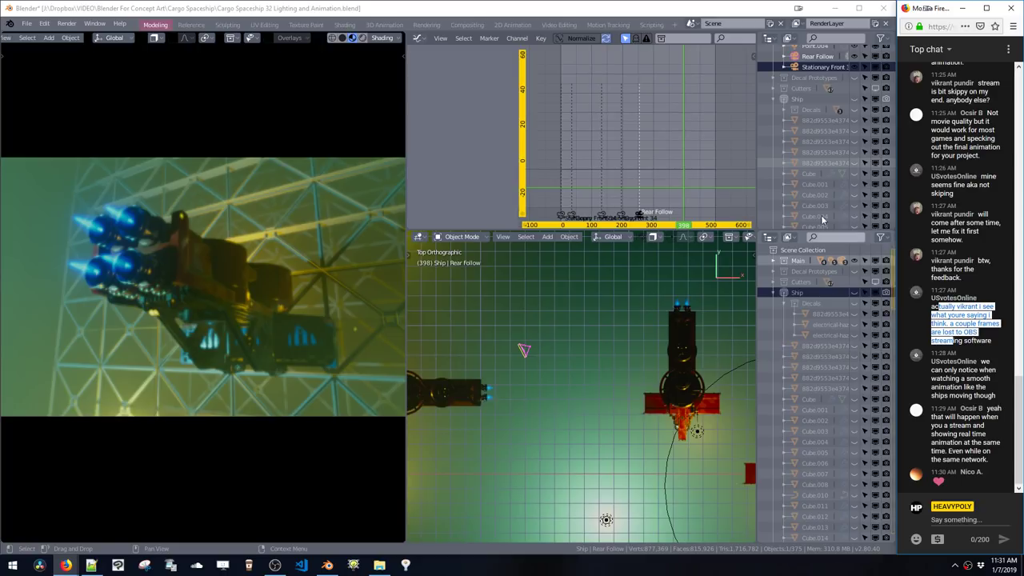
Step: Orbit out of the camera view and set the world volume density to 0.03
{"action": "left_click", "coordinate": [209, 238]}
{"action": "middle_click_drag", "start_coordinate": [270, 229], "coordinate": [315, 317]}
{"action": "key", "text": "alt+r"}
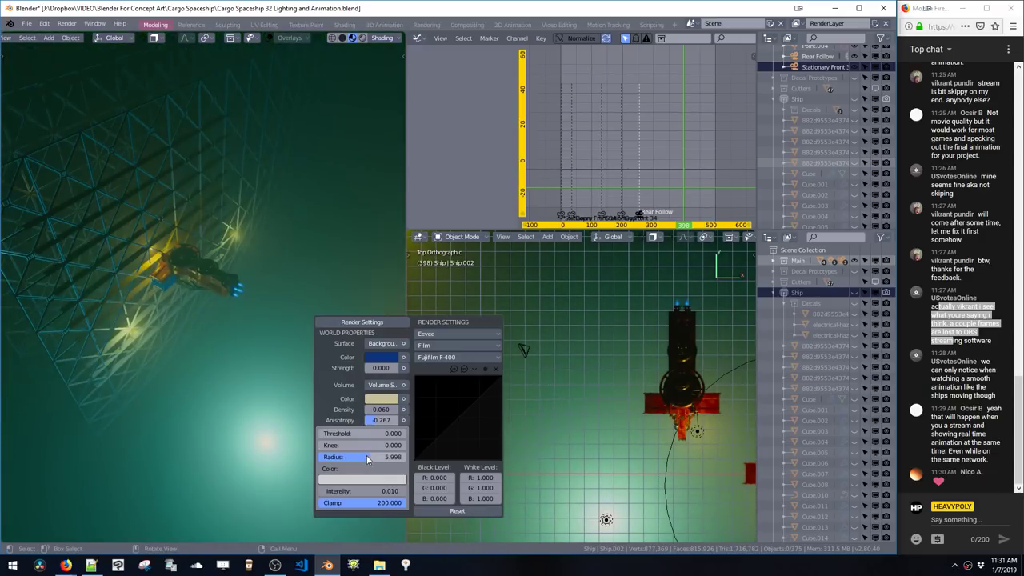
{"action": "left_click", "coordinate": [376, 410]}
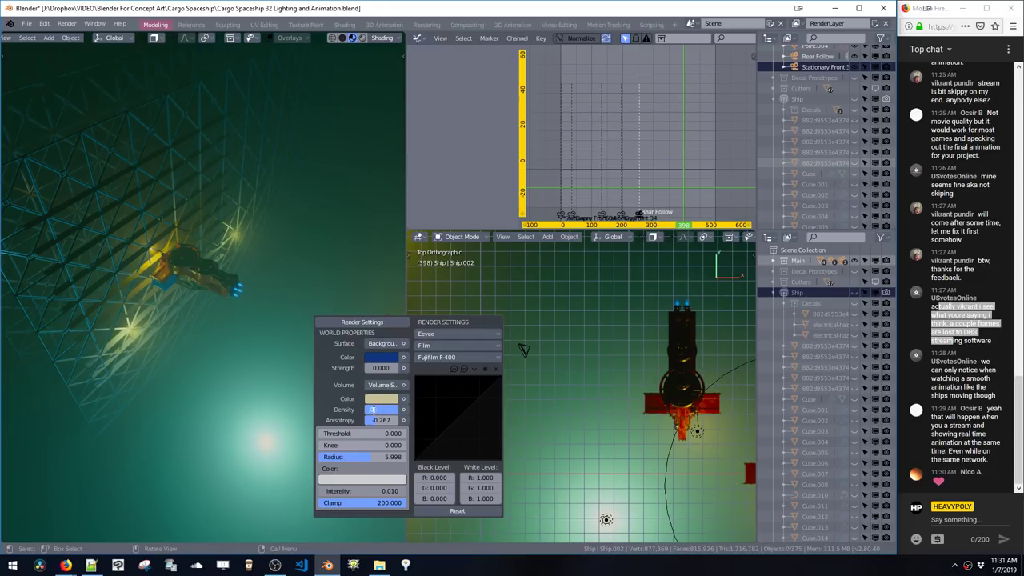
{"action": "type", "text": ".03"}
{"action": "key", "text": "Return"}
Step: Inspect the ship in the thinner fog from several angles, and at frame 225 of the animation
{"action": "middle_click_drag", "start_coordinate": [253, 182], "coordinate": [281, 136], "text": "ctrl"}
{"action": "key", "text": "ctrl+space"}
{"action": "left_click", "coordinate": [283, 199]}
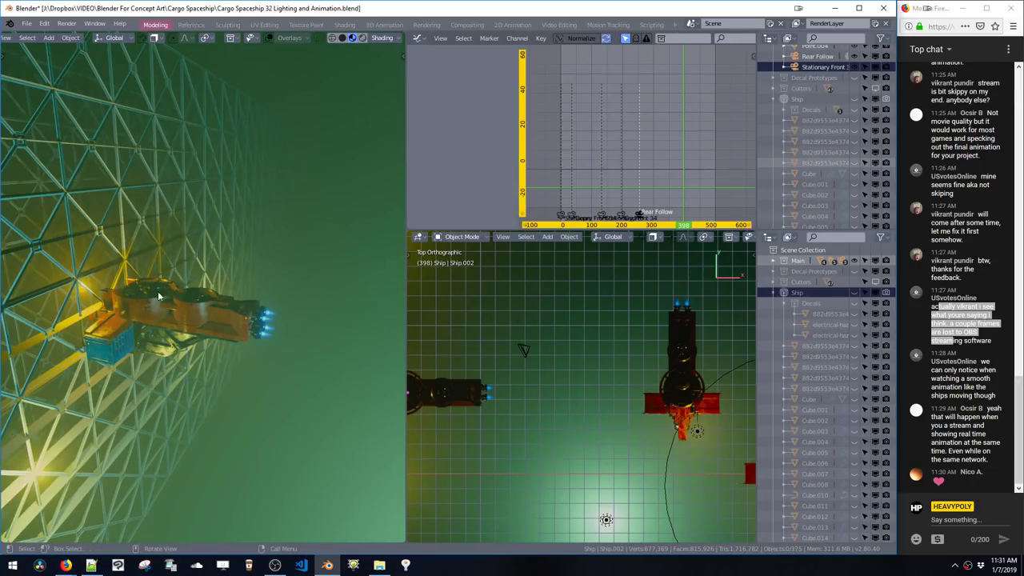
{"action": "middle_click_drag", "start_coordinate": [183, 294], "coordinate": [207, 246]}
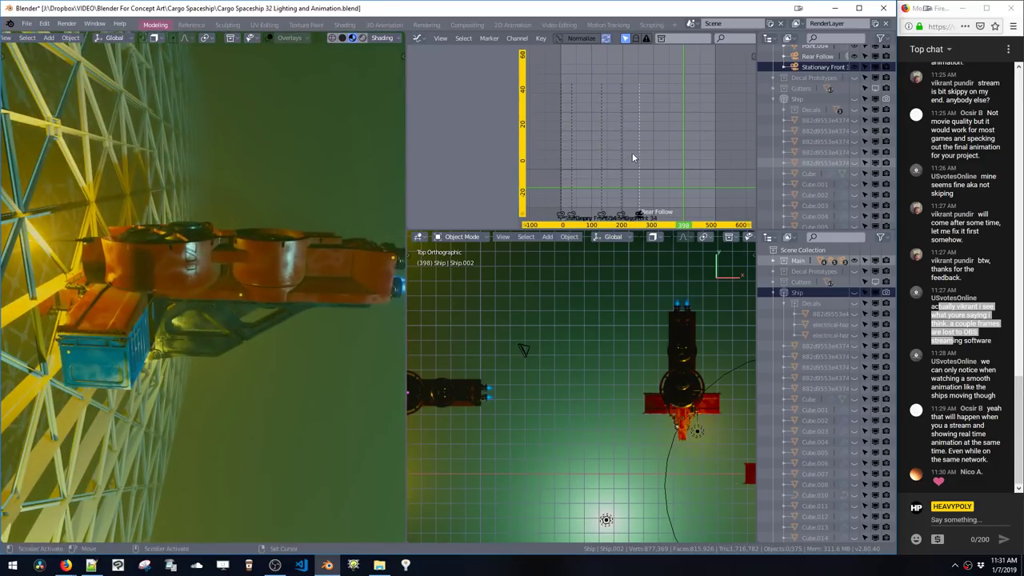
{"action": "mouse_move", "coordinate": [631, 152]}
{"action": "left_mouse_down"}
{"action": "mouse_move", "coordinate": [621, 156]}
{"action": "mouse_move", "coordinate": [631, 170]}
{"action": "left_mouse_up"}
{"action": "middle_click_drag", "start_coordinate": [306, 276], "coordinate": [251, 294]}
{"action": "middle_click_drag", "start_coordinate": [315, 183], "coordinate": [263, 242]}
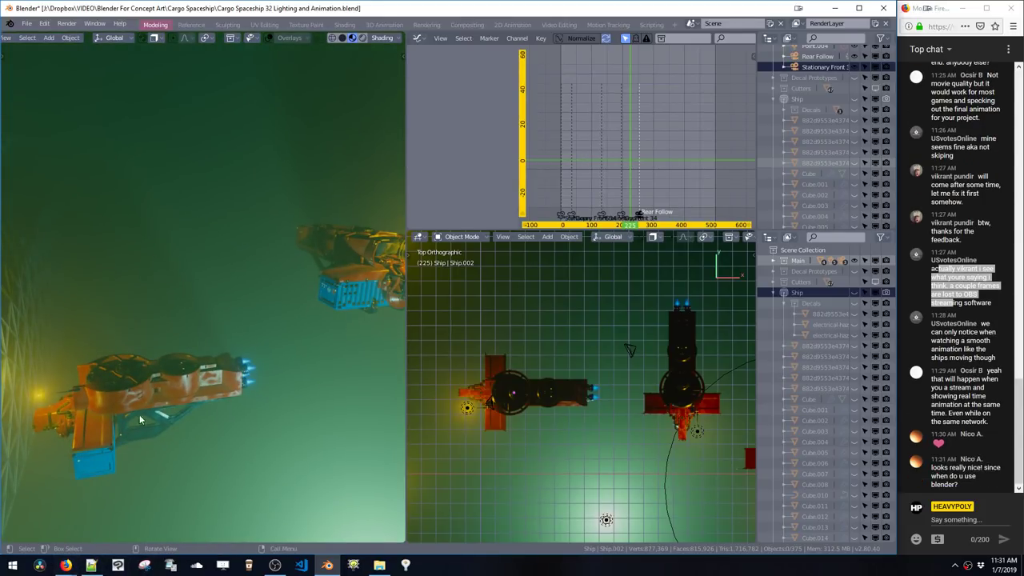
Step: Switch to Firefox and open the Blender Online Class January Term document from Google Docs
{"action": "mouse_move", "coordinate": [65, 565]}
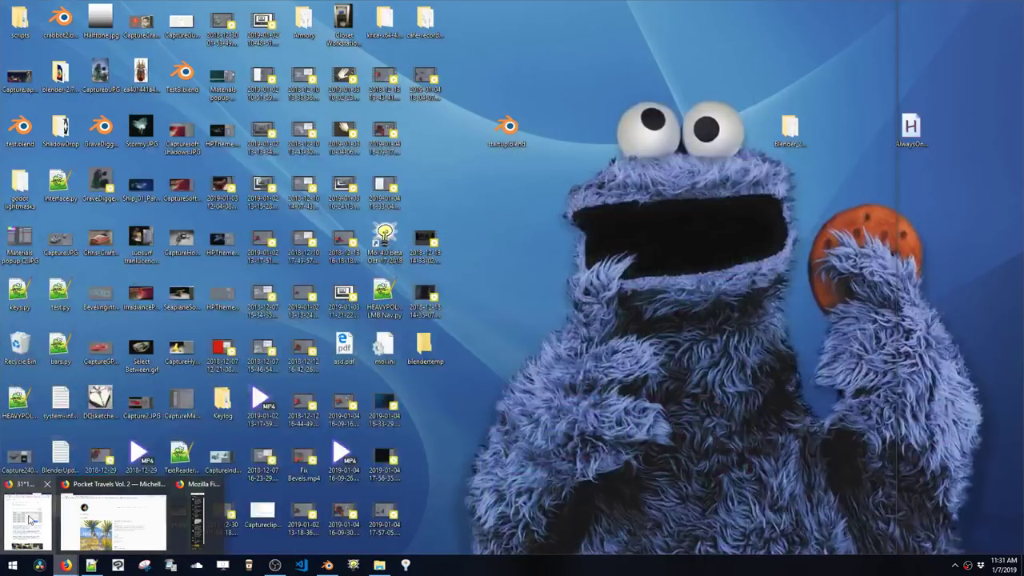
{"action": "left_click", "coordinate": [29, 520]}
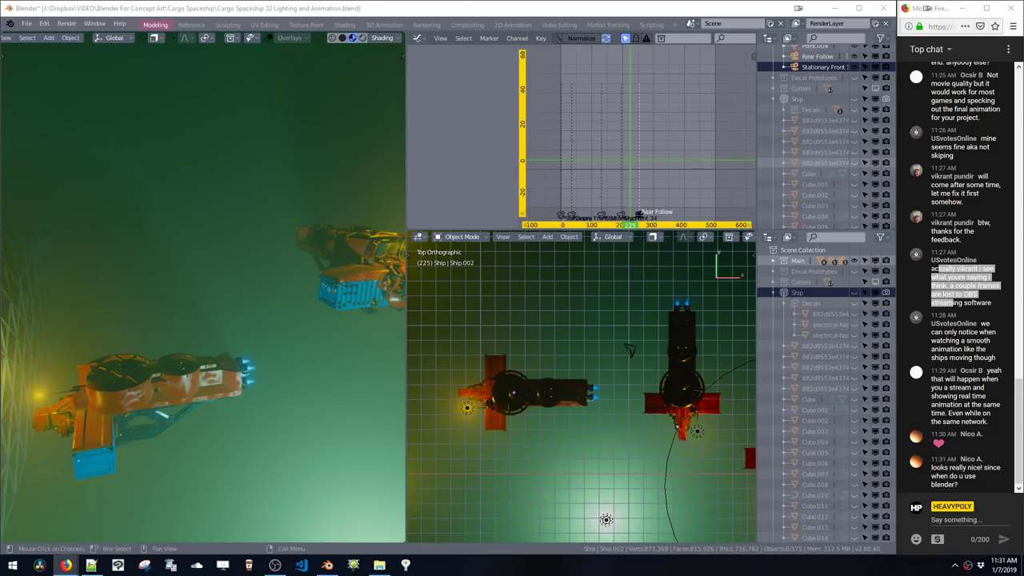
{"action": "left_click_drag", "start_coordinate": [512, 0], "coordinate": [497, 120]}
{"action": "left_click", "coordinate": [788, 143]}
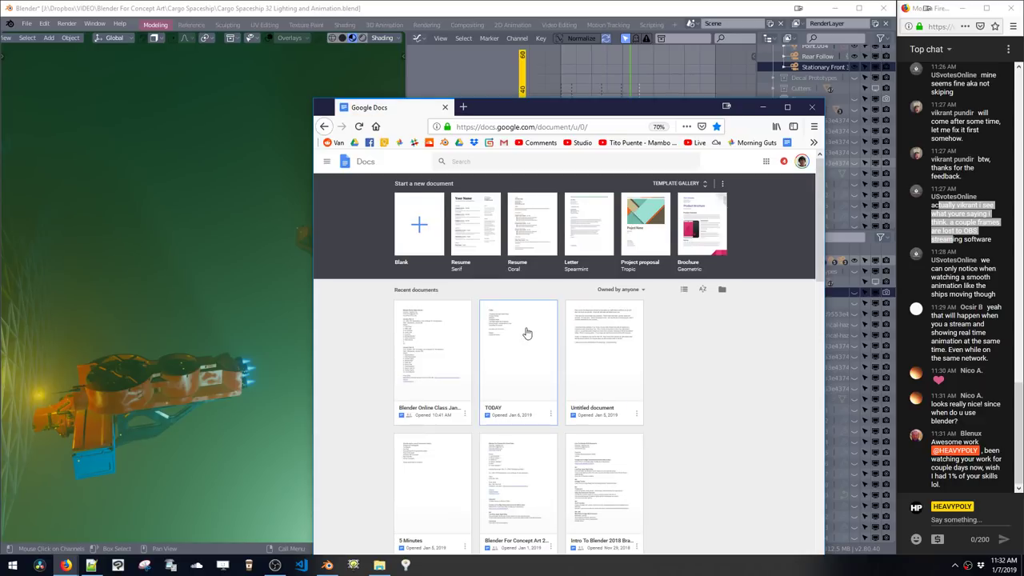
{"action": "left_click", "coordinate": [424, 335]}
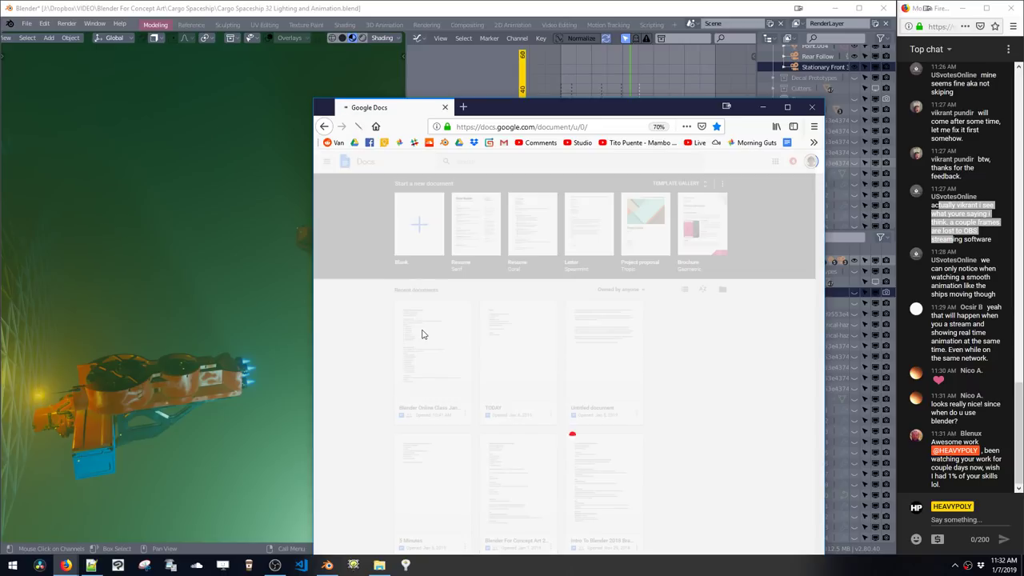
Step: Copy the class document's link and post it in the live stream chat
{"action": "left_click", "coordinate": [529, 127]}
{"action": "key", "text": "ctrl+c"}
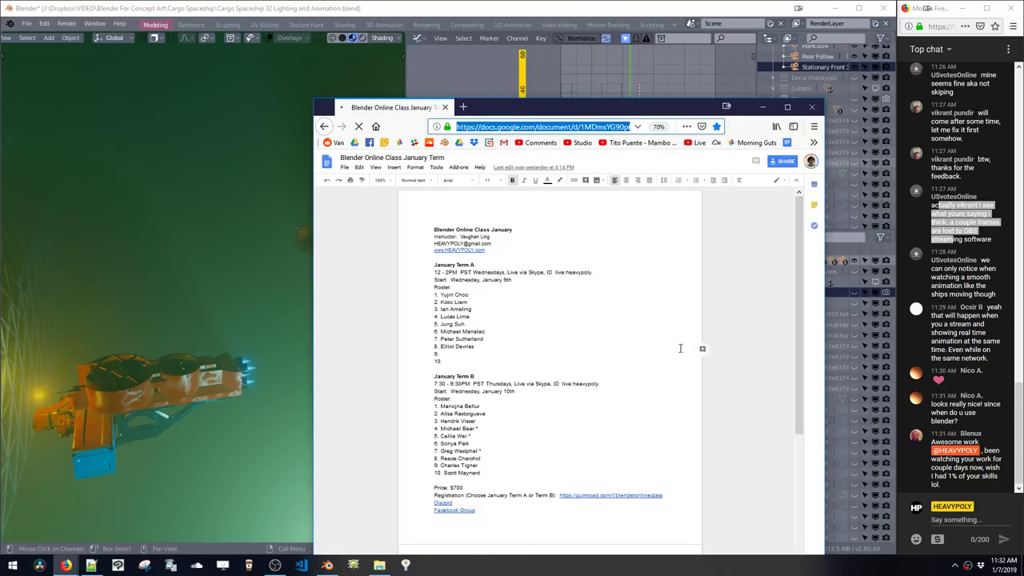
{"action": "scroll", "coordinate": [676, 336], "scroll_direction": "down", "scroll_amount": 5}
{"action": "scroll", "coordinate": [679, 348], "scroll_direction": "down", "scroll_amount": 3}
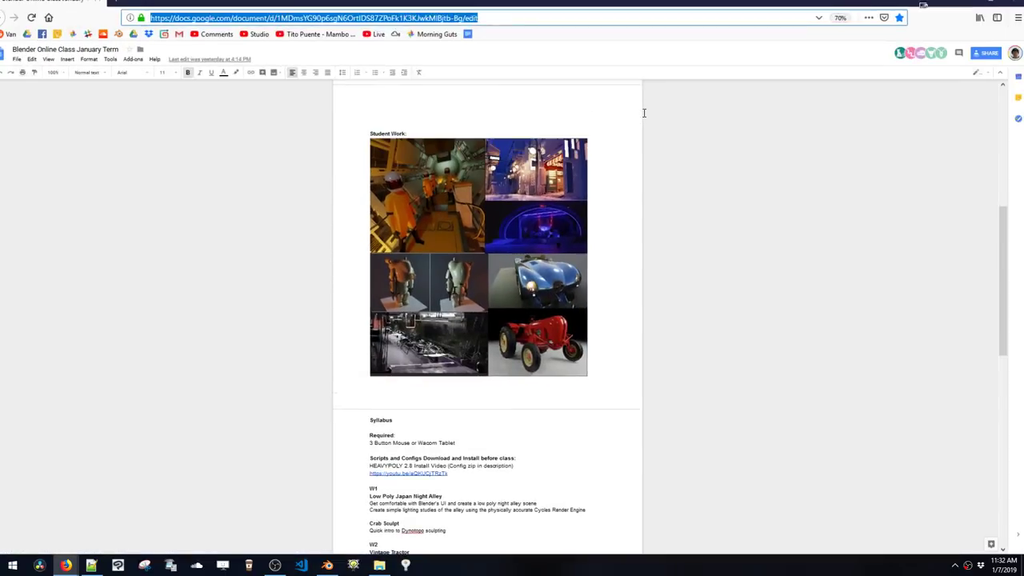
{"action": "double_click", "coordinate": [645, 107]}
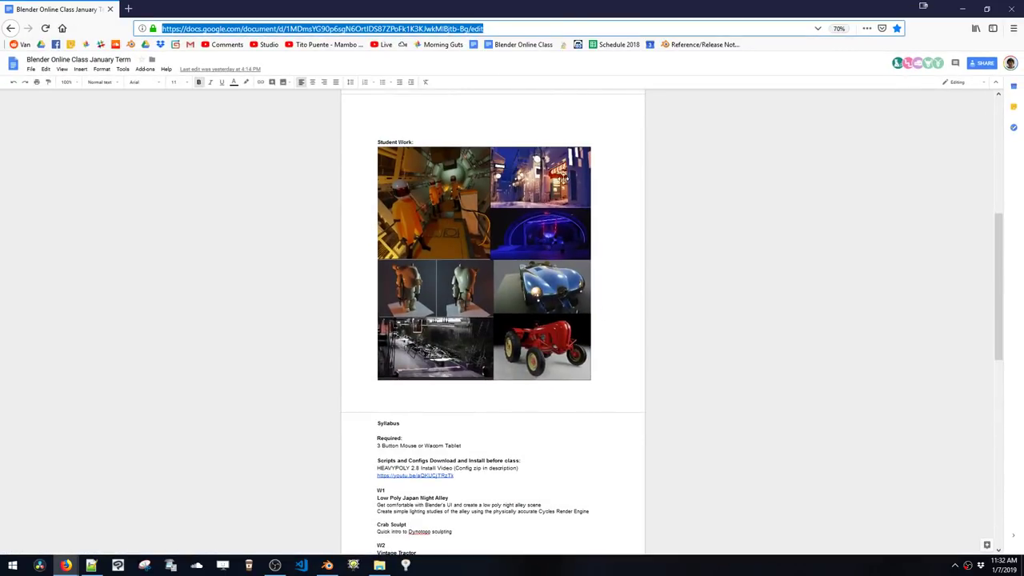
{"action": "left_click_drag", "start_coordinate": [456, 13], "coordinate": [190, 182]}
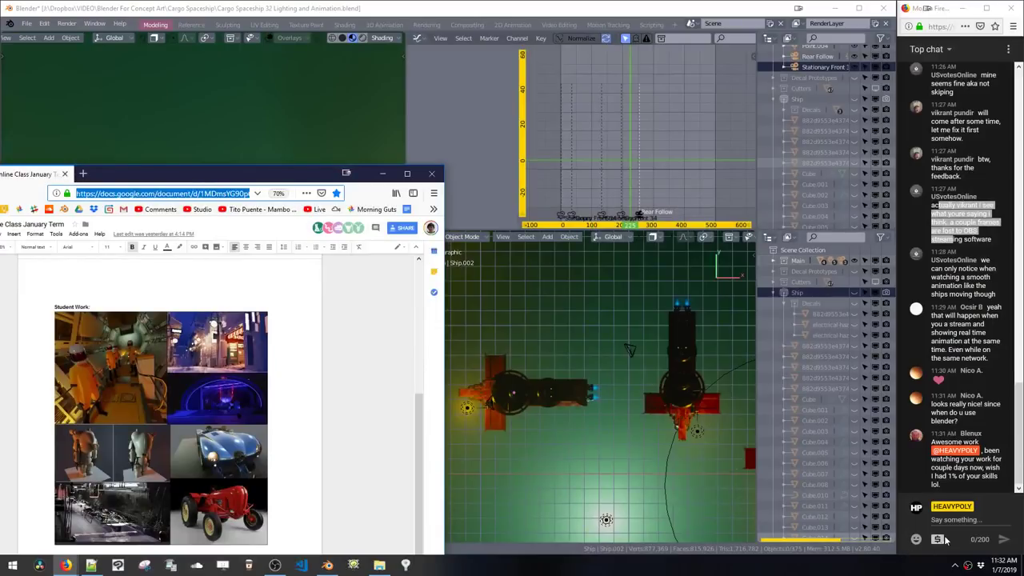
{"action": "left_click", "coordinate": [953, 520]}
{"action": "key", "text": "ctrl+v"}
{"action": "key", "text": "Return"}
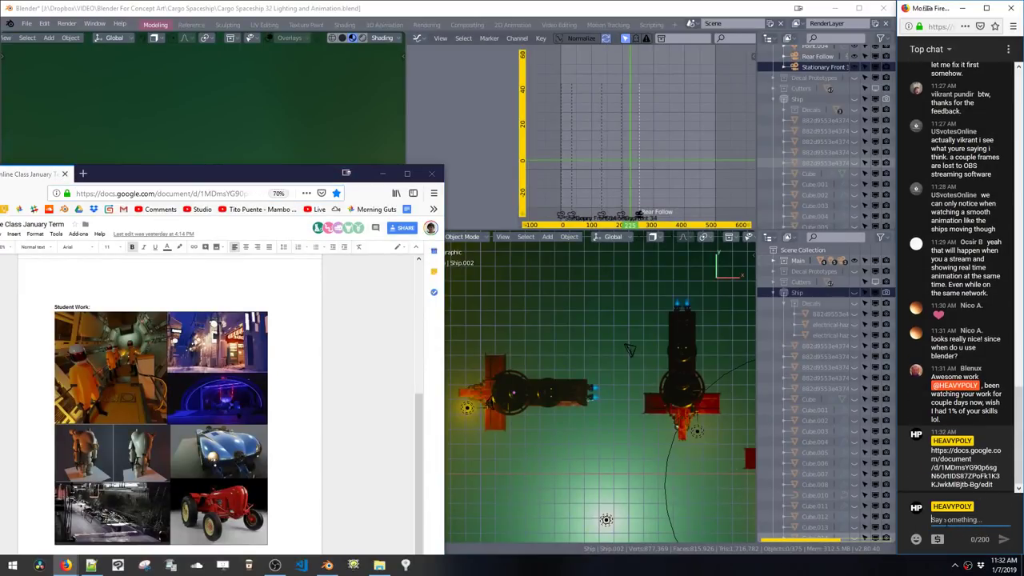
Step: Maximize the class document at 120% page zoom and examine the Student Work images
{"action": "double_click", "coordinate": [314, 176]}
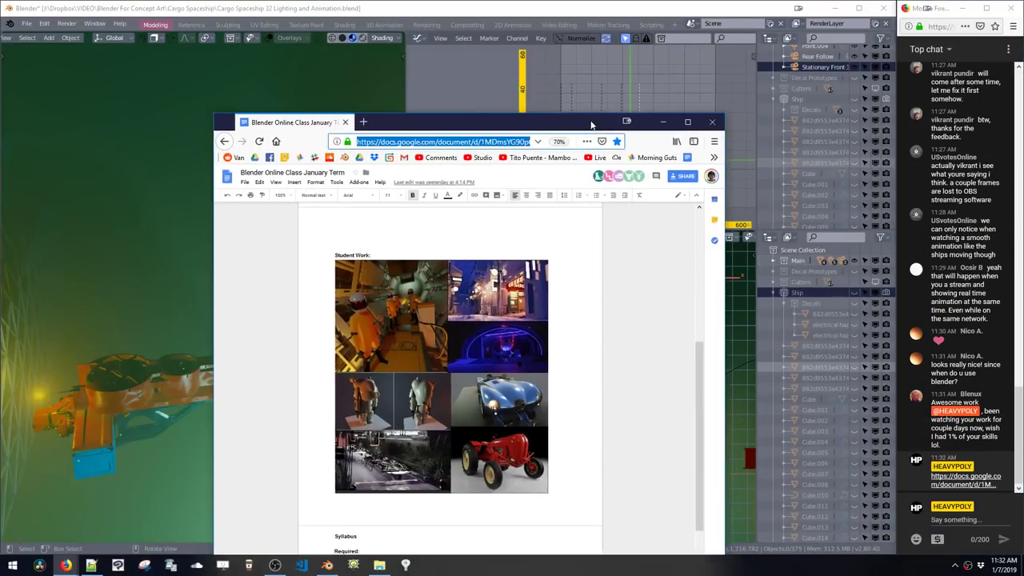
{"action": "scroll", "coordinate": [552, 322], "scroll_direction": "up", "scroll_amount": 1, "text": "ctrl"}
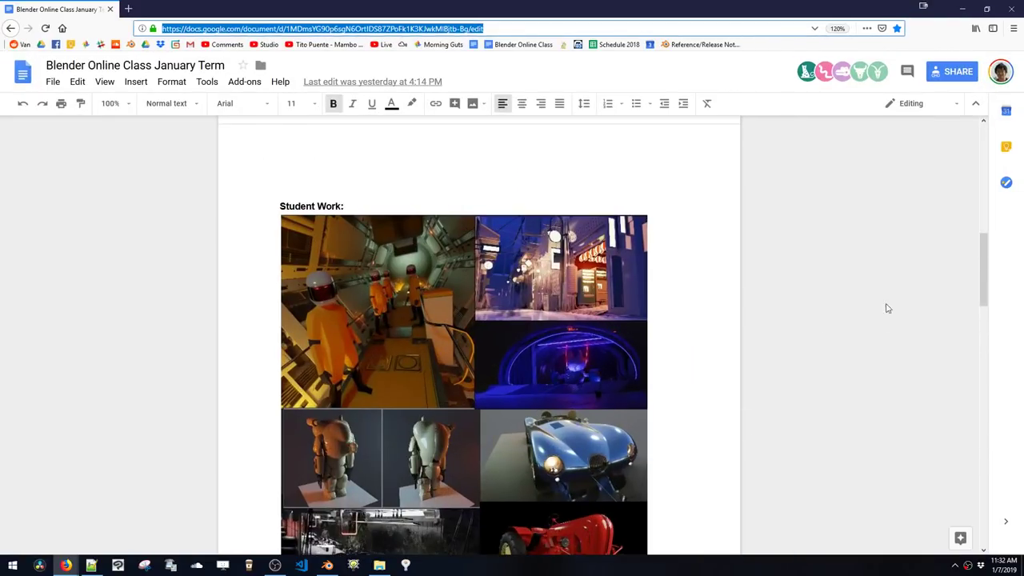
{"action": "left_click_drag", "start_coordinate": [988, 282], "coordinate": [987, 296]}
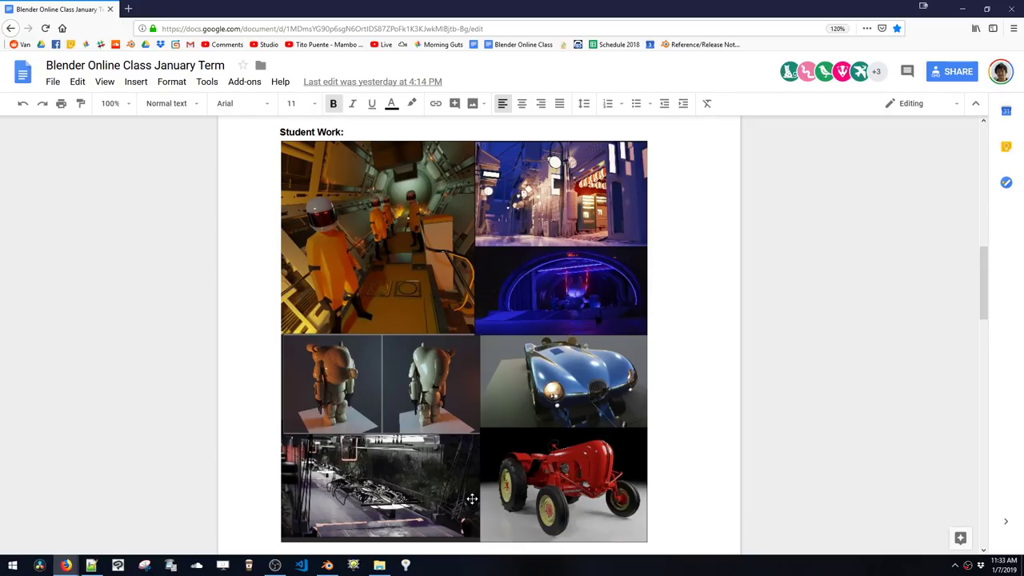
{"action": "scroll", "coordinate": [465, 498], "scroll_direction": "down", "scroll_amount": 2}
{"action": "scroll", "coordinate": [431, 427], "scroll_direction": "up", "scroll_amount": 2}
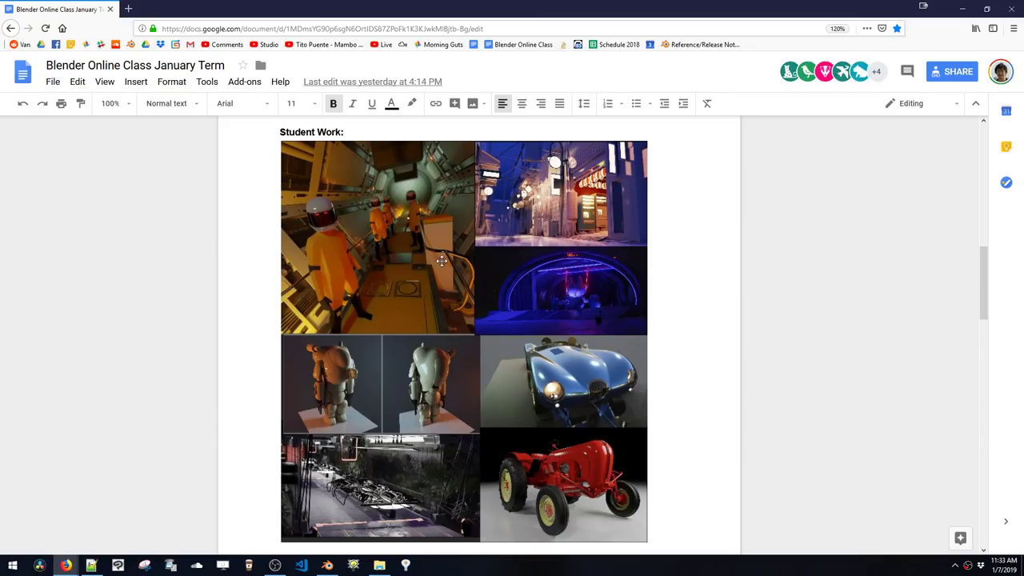
{"action": "scroll", "coordinate": [480, 342], "scroll_direction": "down", "scroll_amount": 3}
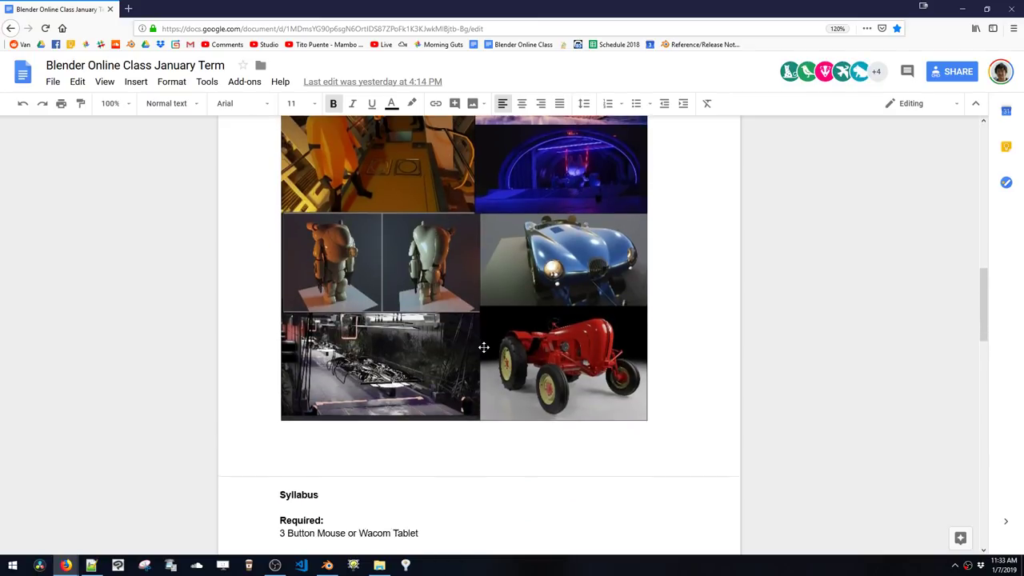
{"action": "scroll", "coordinate": [484, 348], "scroll_direction": "up", "scroll_amount": 4}
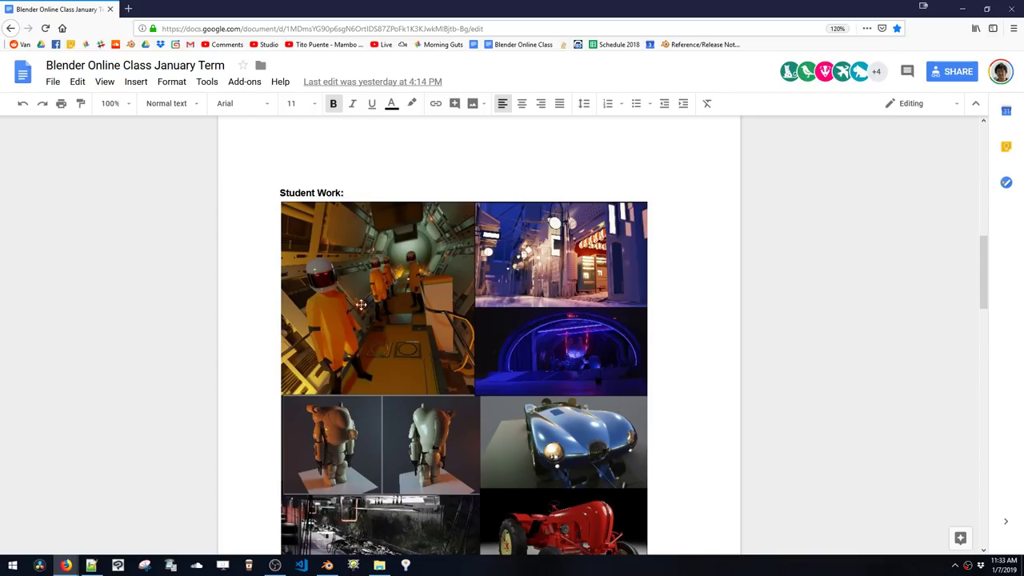
{"action": "scroll", "coordinate": [394, 287], "scroll_direction": "down", "scroll_amount": 7}
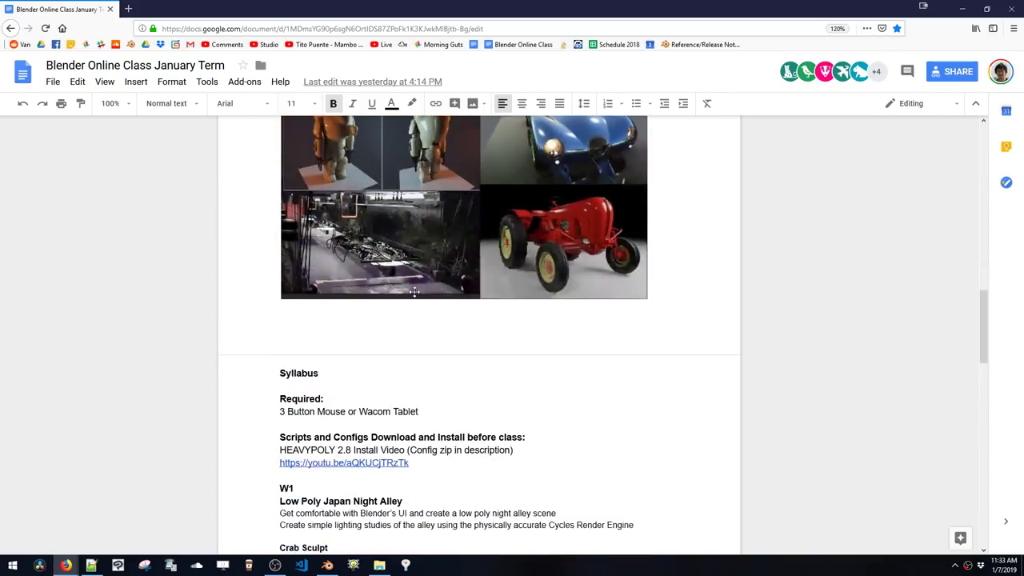
Step: Read through the syllabus, highlighting the W1 Low Poly Japan Night Alley and W2 Vintage Tractor entries
{"action": "scroll", "coordinate": [417, 292], "scroll_direction": "down", "scroll_amount": 1}
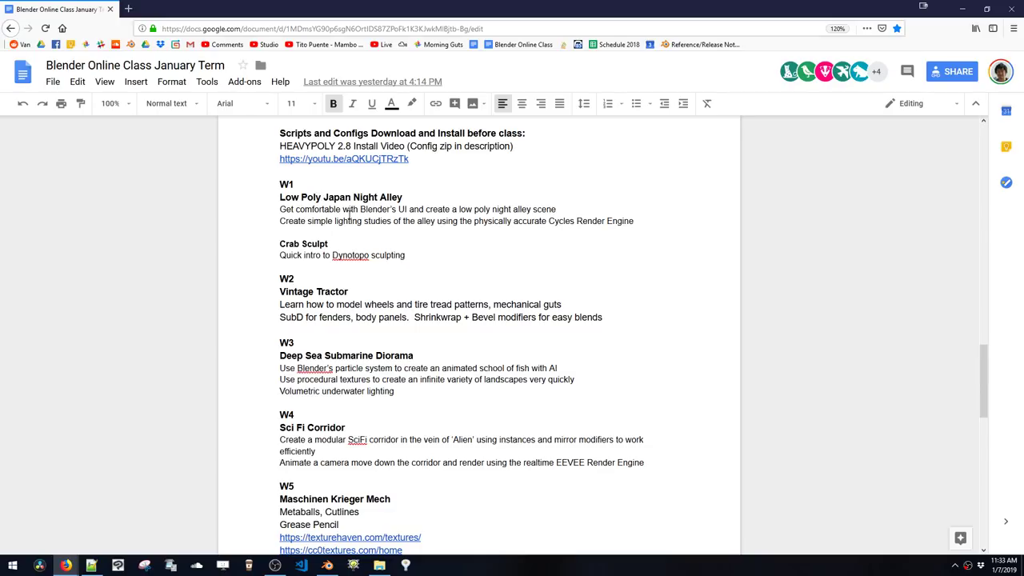
{"action": "left_click_drag", "start_coordinate": [285, 192], "coordinate": [647, 227]}
{"action": "left_click", "coordinate": [648, 230]}
{"action": "left_click_drag", "start_coordinate": [281, 293], "coordinate": [740, 324]}
{"action": "left_click", "coordinate": [661, 331]}
{"action": "scroll", "coordinate": [502, 363], "scroll_direction": "down", "scroll_amount": 3}
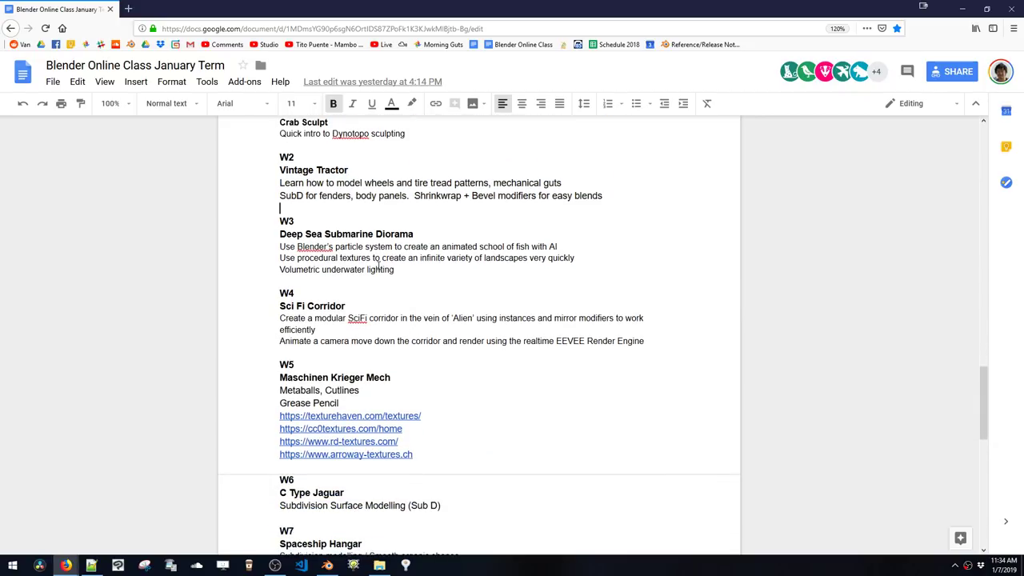
Step: Examine the remaining syllabus weeks and the Student Work images, and close the class document
{"action": "scroll", "coordinate": [389, 288], "scroll_direction": "down", "scroll_amount": 6}
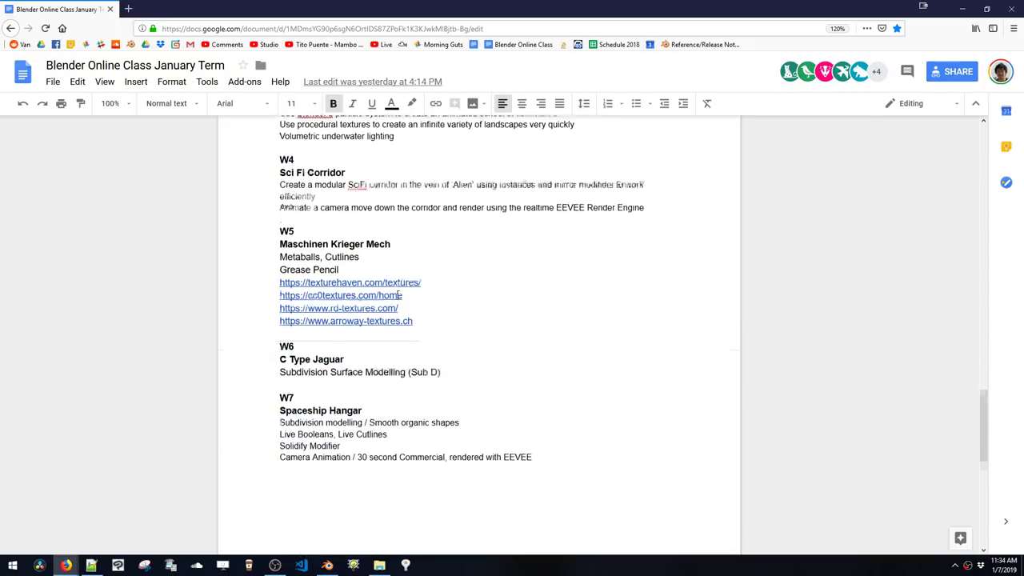
{"action": "scroll", "coordinate": [404, 295], "scroll_direction": "up", "scroll_amount": 9}
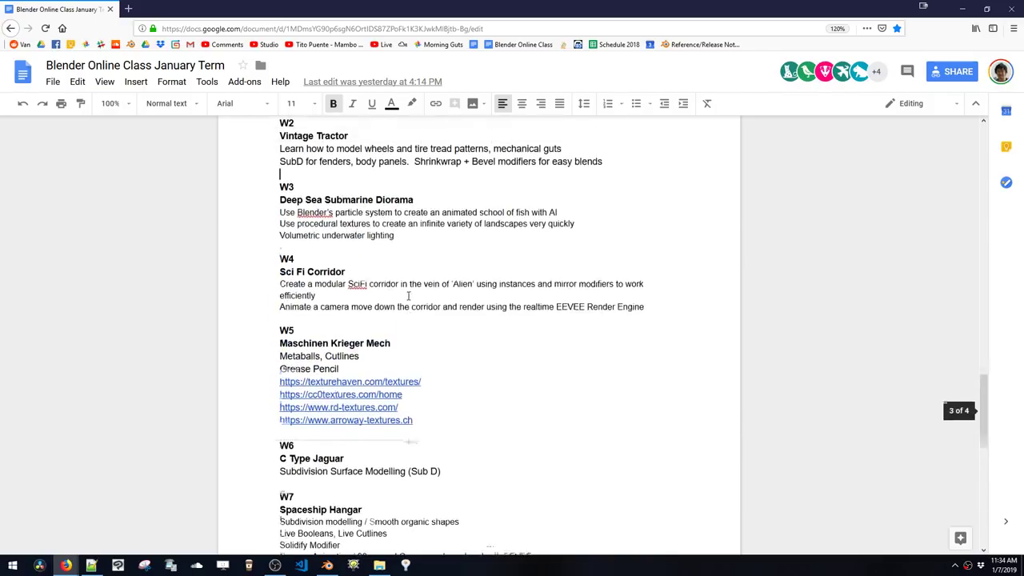
{"action": "scroll", "coordinate": [411, 295], "scroll_direction": "up", "scroll_amount": 3}
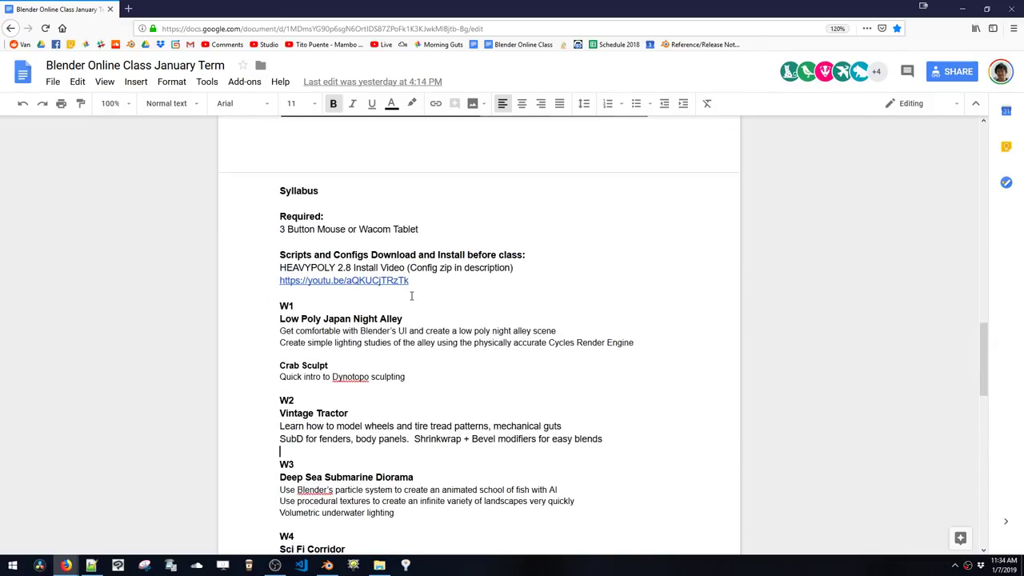
{"action": "scroll", "coordinate": [411, 296], "scroll_direction": "up", "scroll_amount": 9}
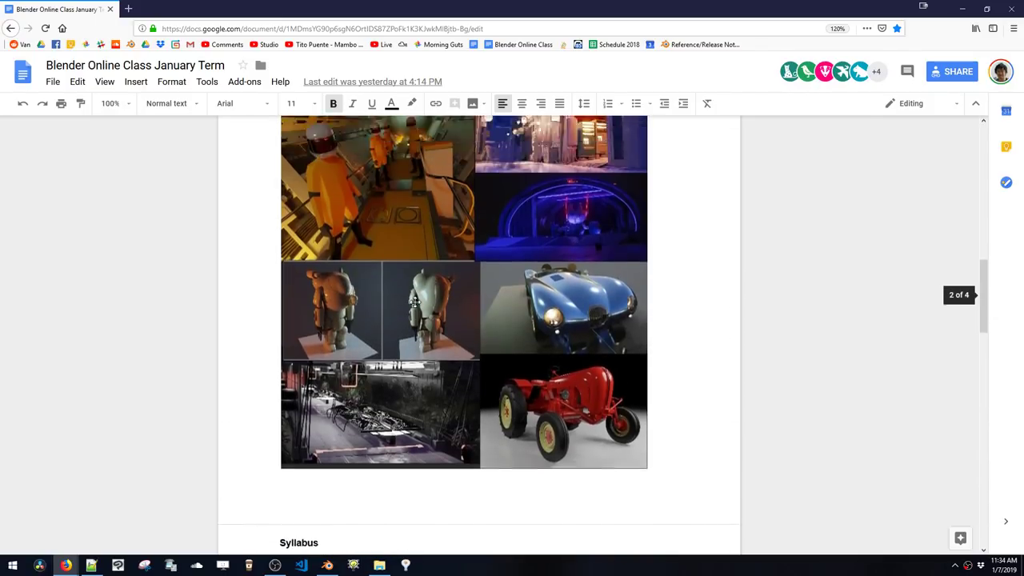
{"action": "scroll", "coordinate": [415, 302], "scroll_direction": "up", "scroll_amount": 2}
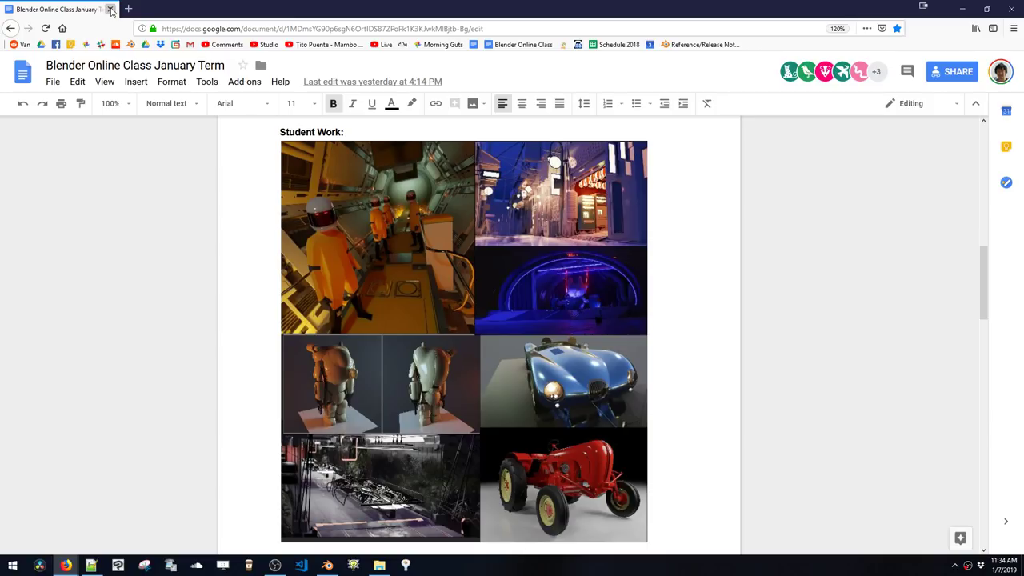
{"action": "left_click", "coordinate": [111, 9]}
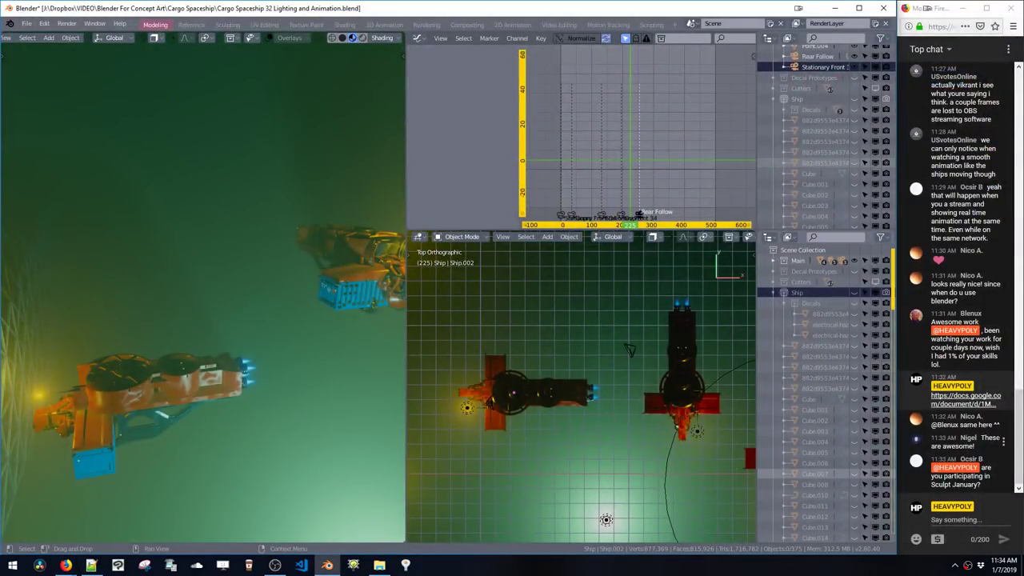
Step: Highlight and read the viewer's question about participating in Sculpt January in the live stream chat
{"action": "left_click", "coordinate": [978, 439]}
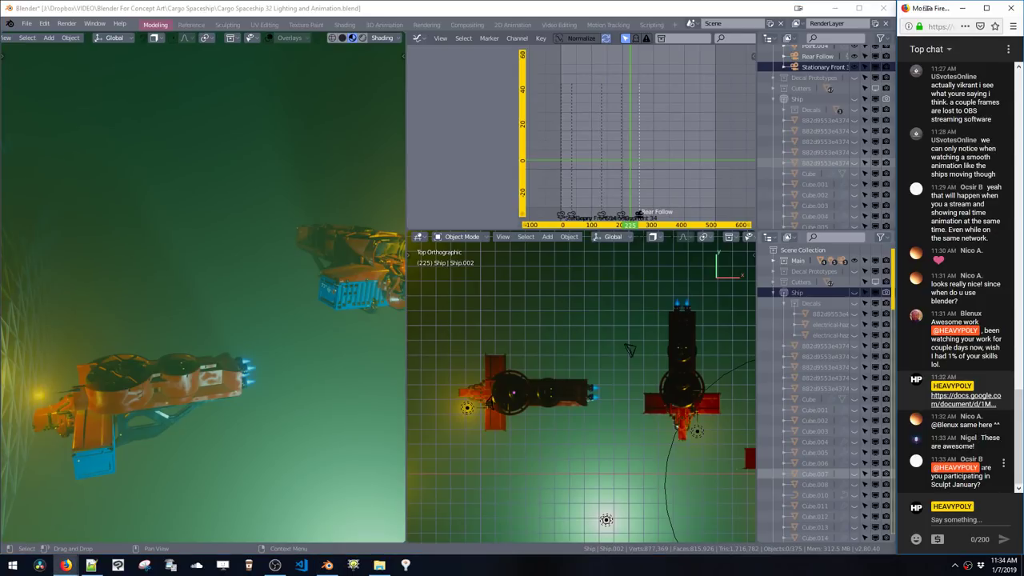
{"action": "left_click_drag", "start_coordinate": [981, 467], "coordinate": [990, 491]}
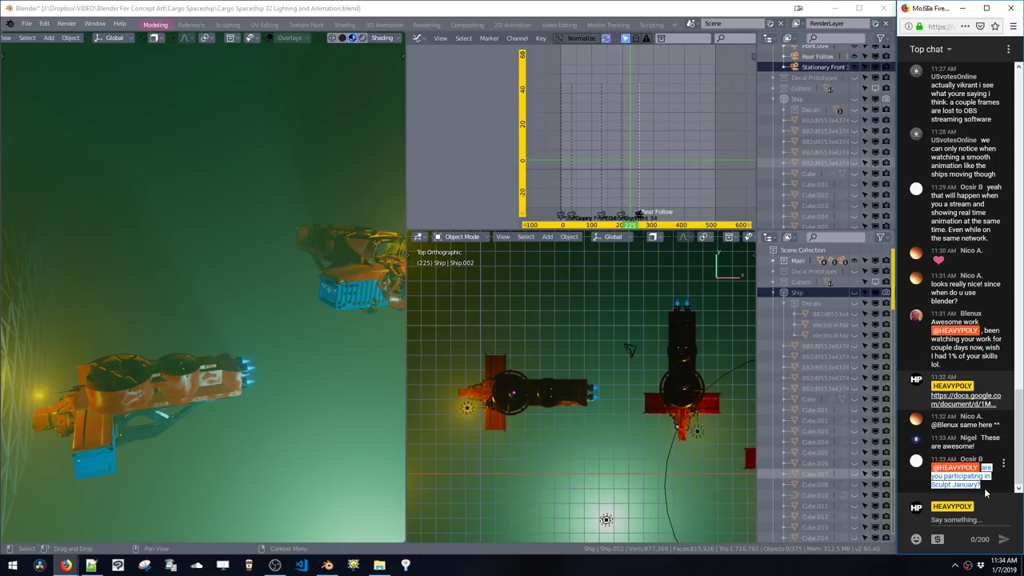
{"action": "left_click", "coordinate": [982, 488]}
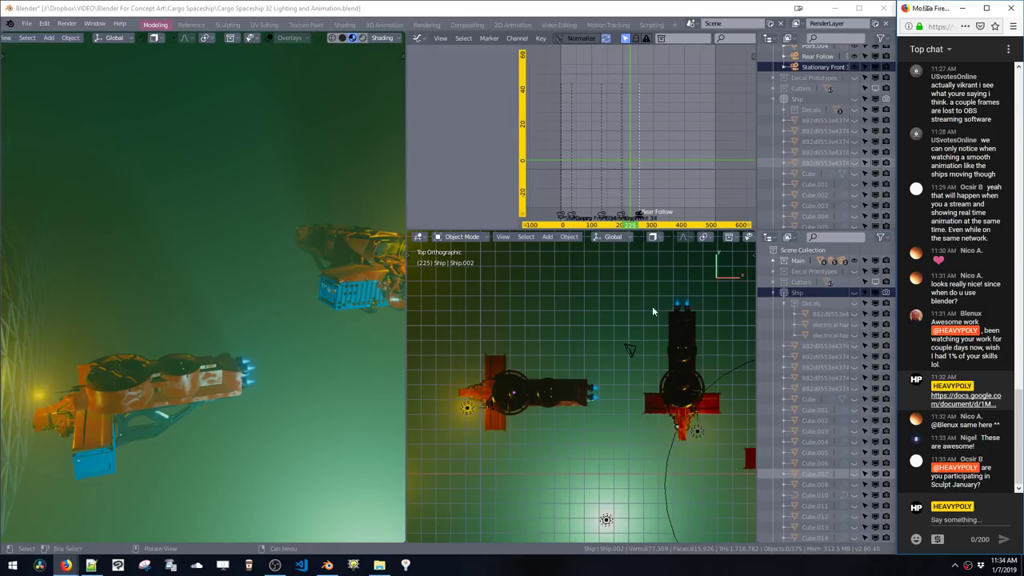
Step: Return to Blender, orbit around the ships and save the Cargo Spaceship 32 Lighting and Animation file
{"action": "right_click", "coordinate": [309, 274]}
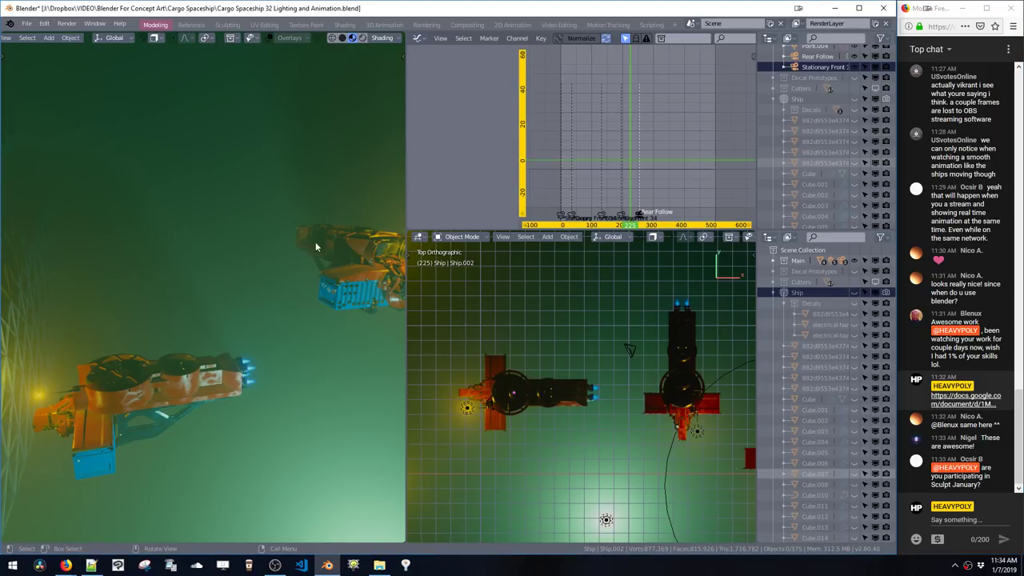
{"action": "middle_click_drag", "start_coordinate": [346, 363], "coordinate": [266, 284]}
{"action": "key", "text": "ctrl+s"}
{"action": "left_click", "coordinate": [294, 248]}
Step: Play the animation briefly and move the playhead to frame 252, at the Rear Follow marker
{"action": "key", "text": "space"}
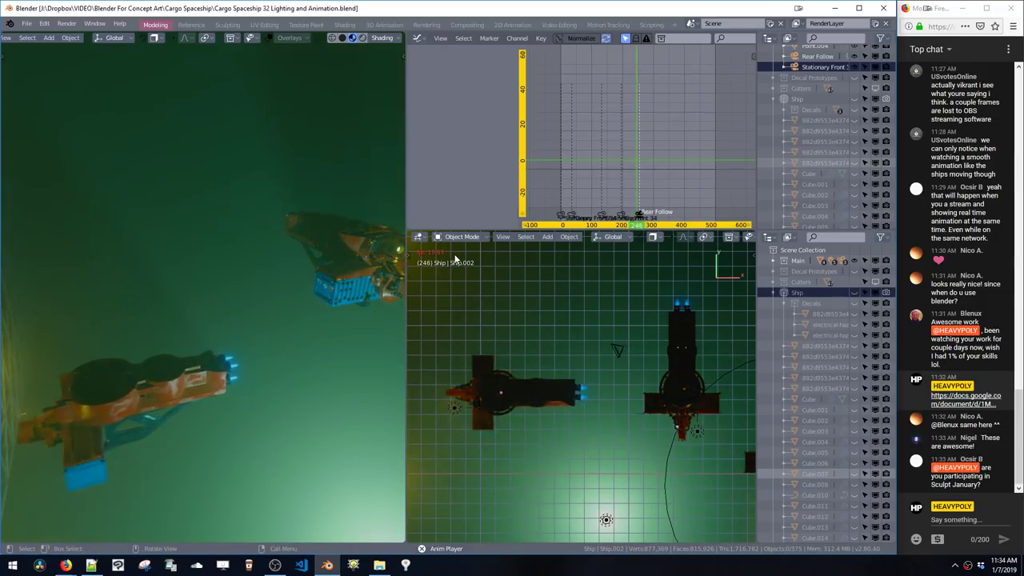
{"action": "key", "text": "space"}
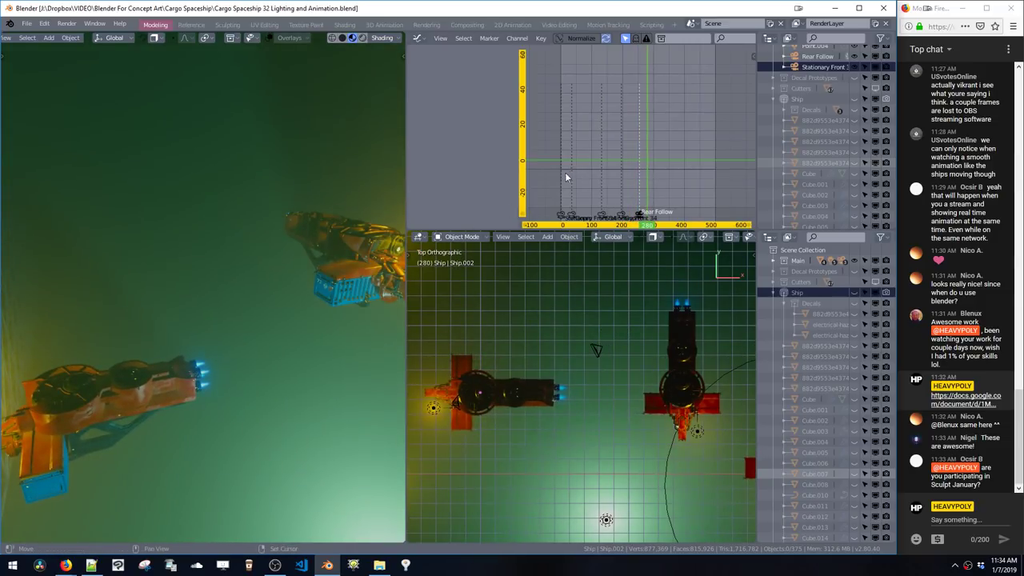
{"action": "middle_click_drag", "start_coordinate": [564, 189], "coordinate": [555, 189]}
{"action": "right_click_drag", "start_coordinate": [558, 185], "coordinate": [570, 176]}
{"action": "left_click_drag", "start_coordinate": [572, 163], "coordinate": [630, 184]}
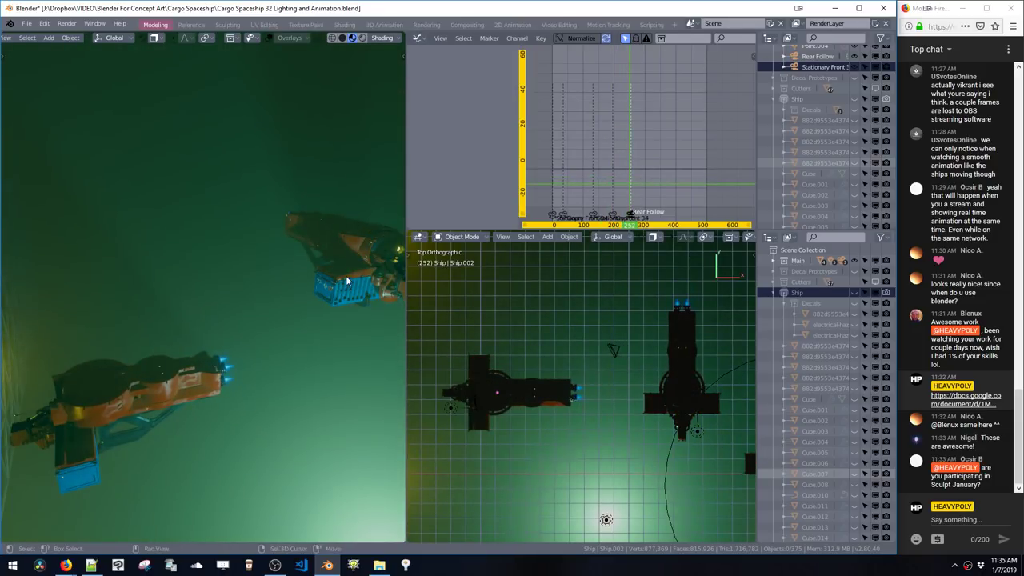
Step: Try lighting the ships with a sun light at an energy of 1, and delete it
{"action": "middle_click_drag", "start_coordinate": [295, 299], "coordinate": [193, 278]}
{"action": "scroll", "coordinate": [205, 283], "scroll_direction": "down", "scroll_amount": 5}
{"action": "key", "text": "shift+a"}
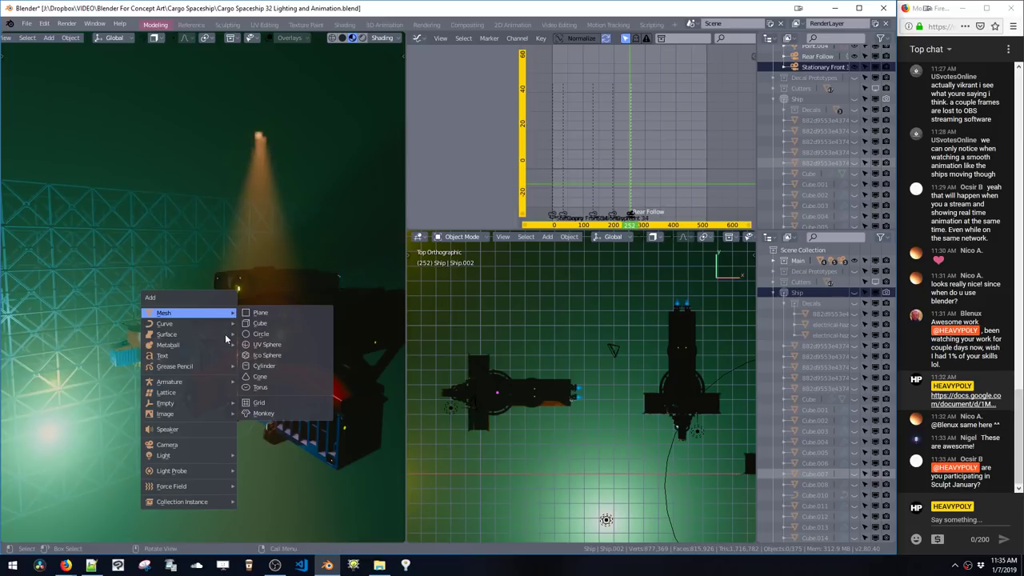
{"action": "mouse_move", "coordinate": [200, 455]}
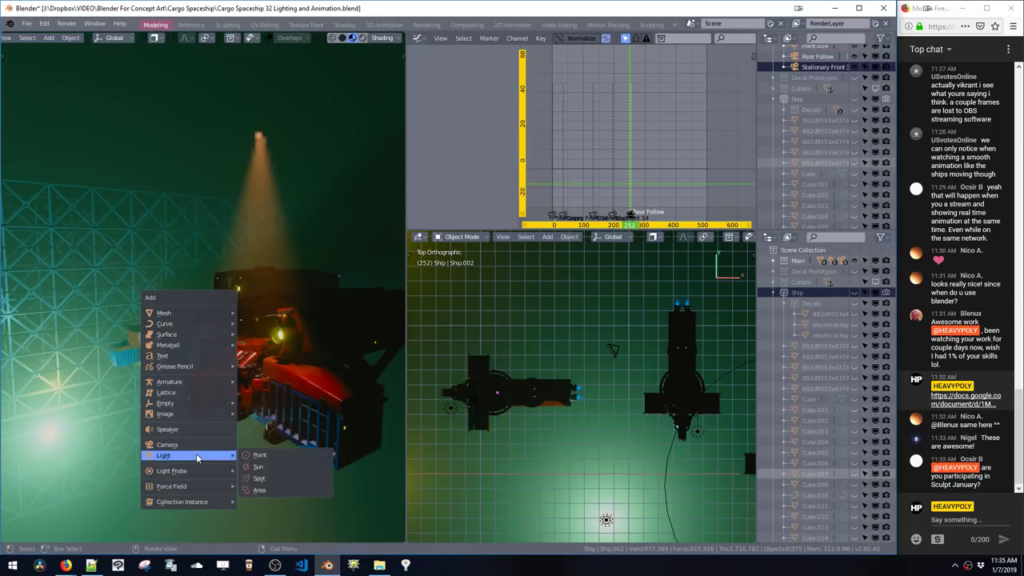
{"action": "left_click", "coordinate": [254, 466]}
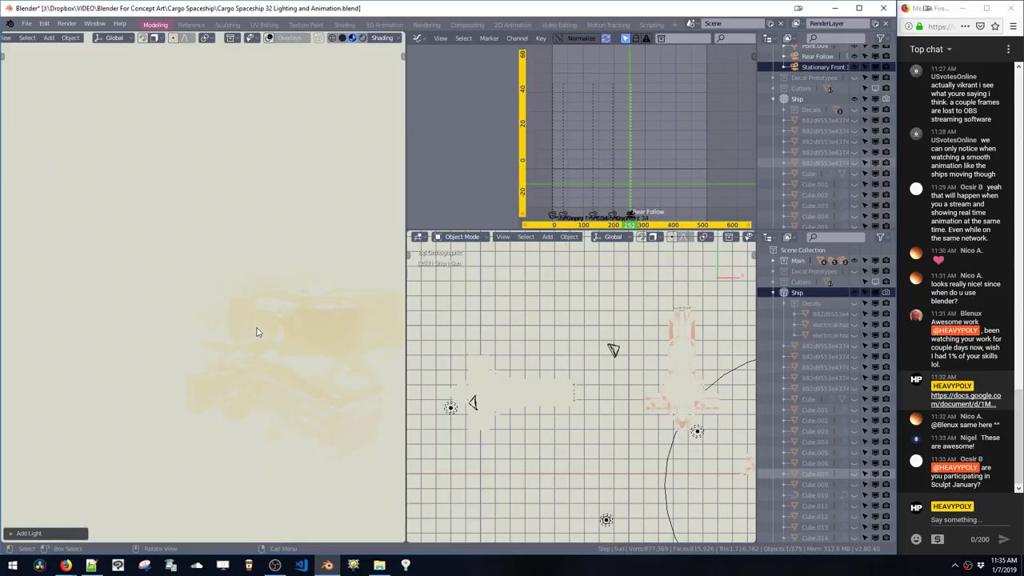
{"action": "key", "text": "shift+v"}
{"action": "left_click", "coordinate": [308, 353]}
{"action": "type", "text": "10.0"}
{"action": "key", "text": "Return"}
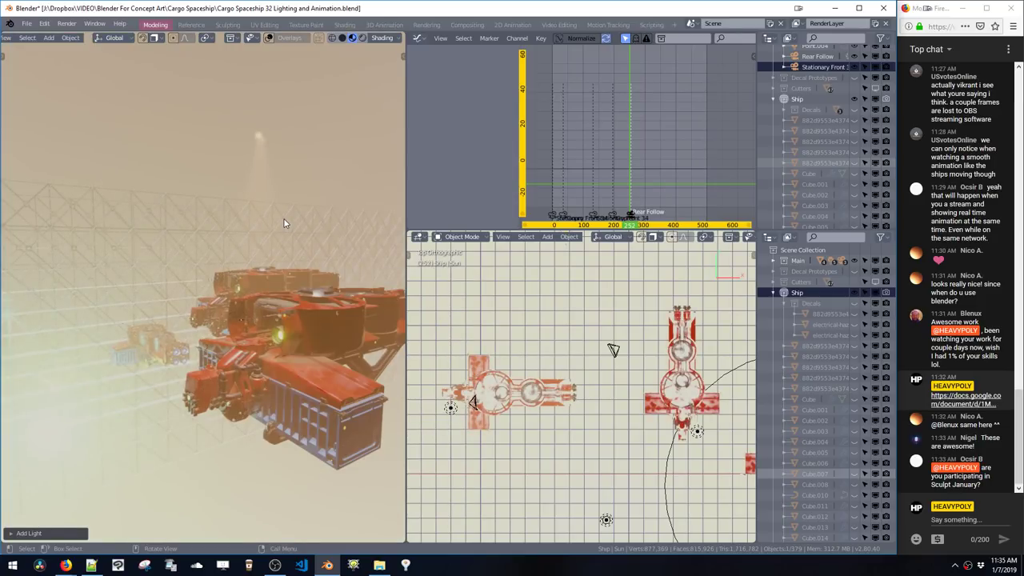
{"action": "key", "text": "Delete"}
Step: Add a spot light to the scene and move it into the Main collection
{"action": "key", "text": "shift+a"}
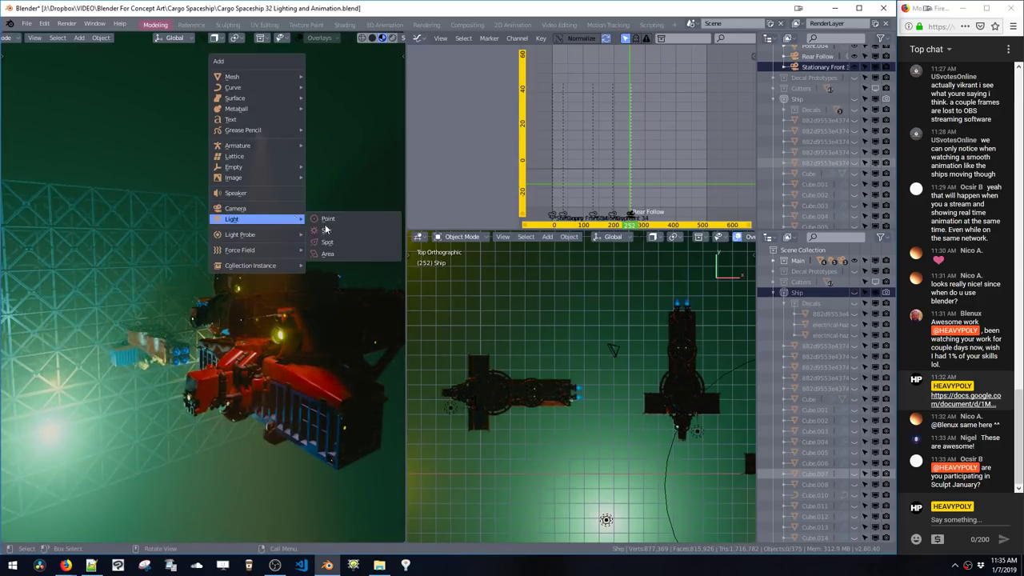
{"action": "left_click", "coordinate": [327, 242]}
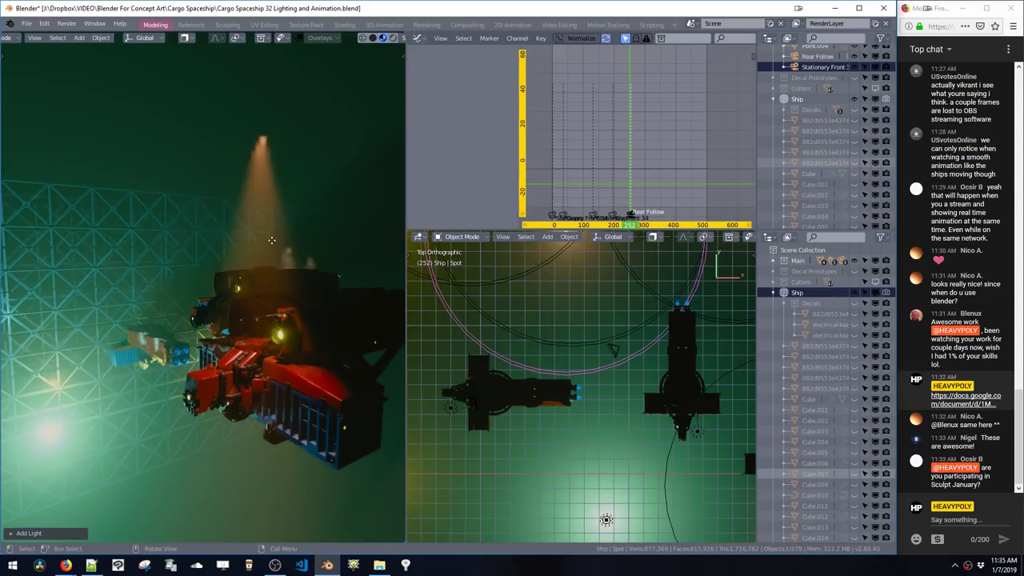
{"action": "key", "text": "g"}
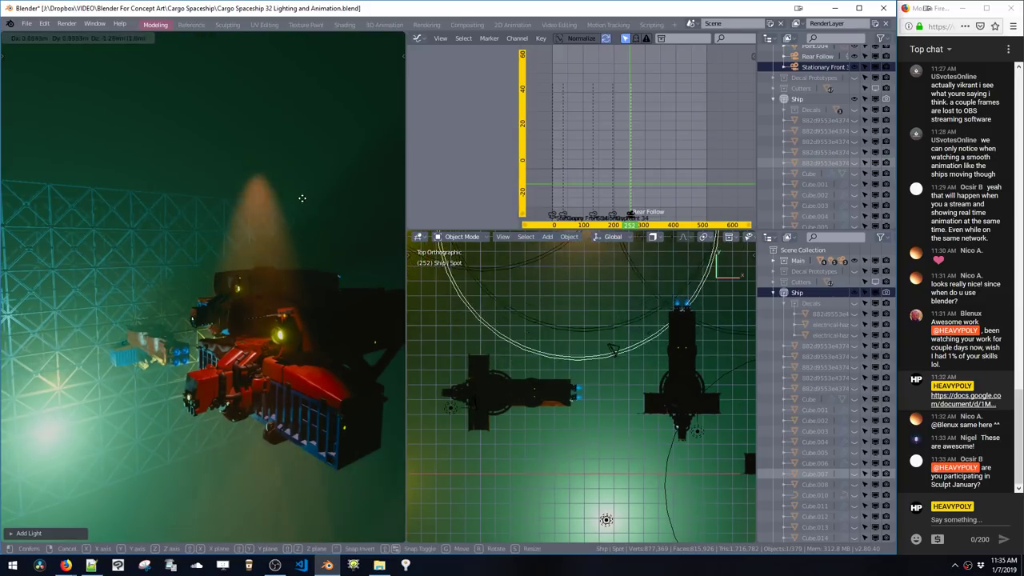
{"action": "left_click", "coordinate": [276, 227]}
{"action": "key", "text": "m"}
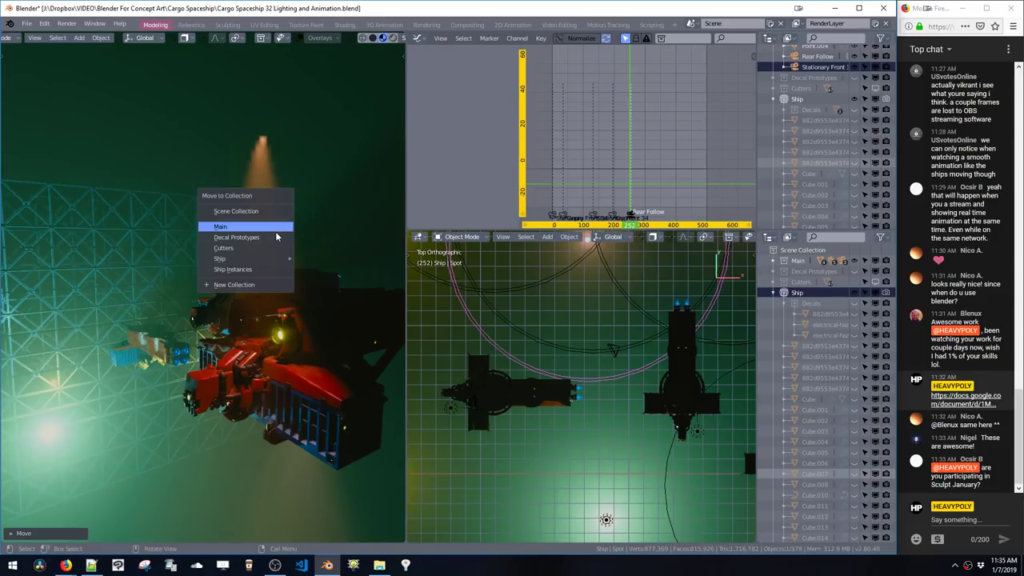
{"action": "left_click", "coordinate": [273, 228]}
Step: Position the spot light beside the rear of the sideways-facing ship in the top view and raise it along Z above the ship
{"action": "key", "text": "g"}
{"action": "left_click", "coordinate": [485, 486]}
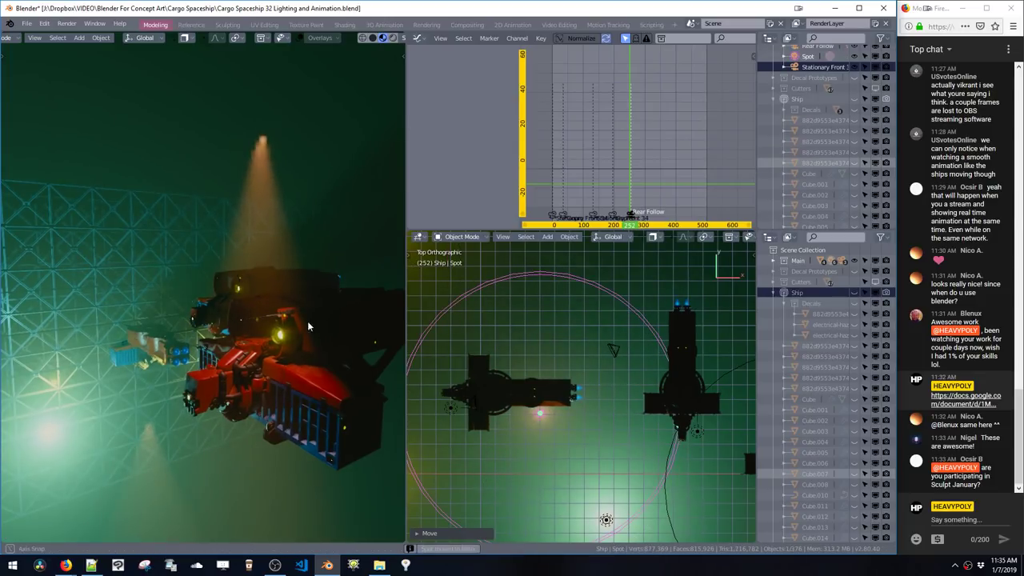
{"action": "middle_click_drag", "start_coordinate": [313, 322], "coordinate": [388, 384]}
{"action": "scroll", "coordinate": [468, 484], "scroll_direction": "down", "scroll_amount": 4}
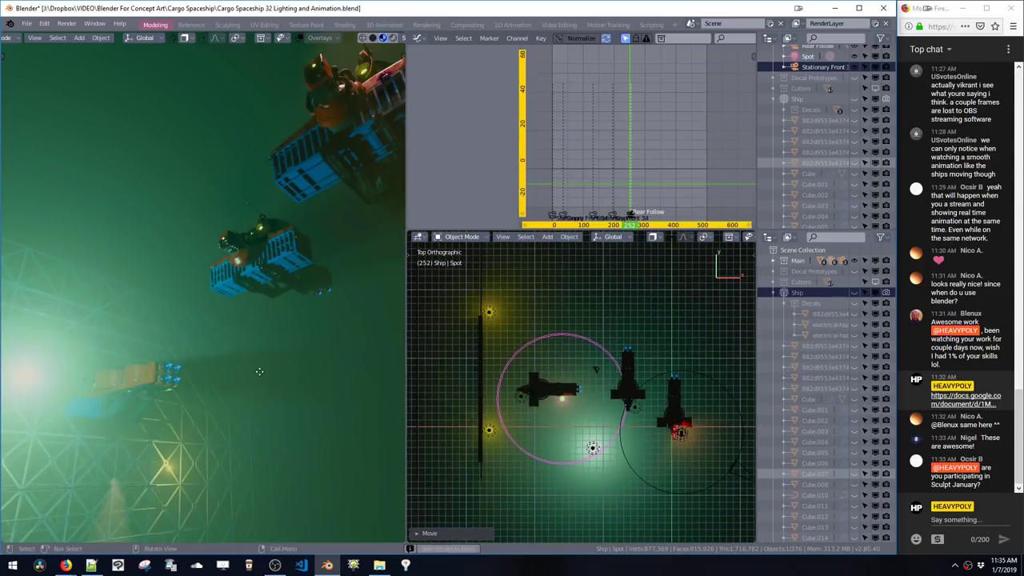
{"action": "key", "text": "g"}
{"action": "key", "text": "z"}
{"action": "left_click", "coordinate": [262, 284]}
Step: Soften the spot light's blend to 0.299 and set its energy to 30
{"action": "middle_click_drag", "start_coordinate": [271, 314], "coordinate": [316, 376]}
{"action": "key", "text": "KP_Decimal"}
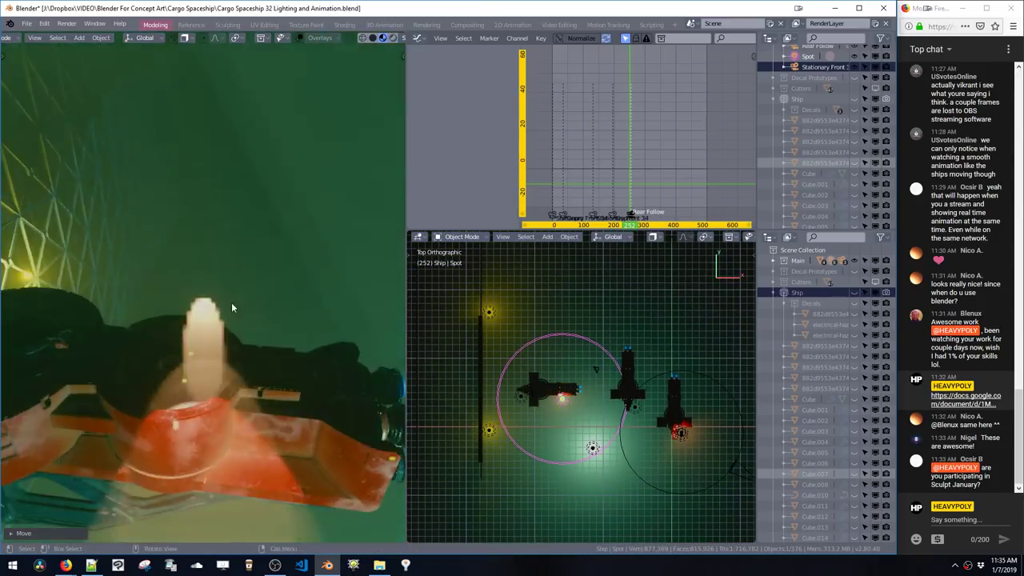
{"action": "middle_click_drag", "start_coordinate": [234, 298], "coordinate": [248, 321]}
{"action": "key", "text": "alt+v"}
{"action": "middle_click_drag", "start_coordinate": [257, 171], "coordinate": [282, 45]}
{"action": "scroll", "coordinate": [276, 288], "scroll_direction": "down", "scroll_amount": 2}
{"action": "middle_click_drag", "start_coordinate": [276, 264], "coordinate": [271, 317]}
{"action": "key", "text": "alt+v"}
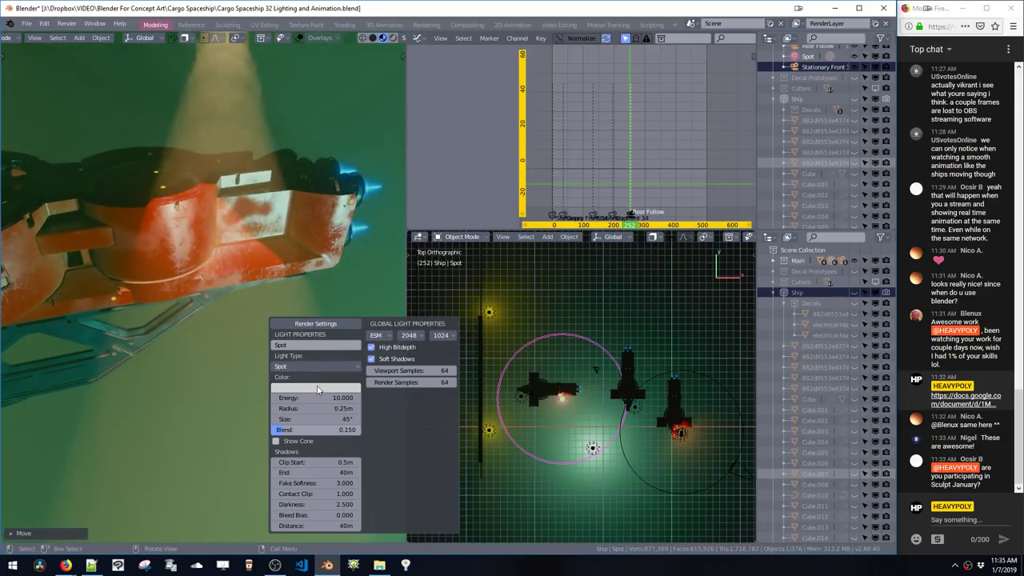
{"action": "left_click_drag", "start_coordinate": [314, 430], "coordinate": [311, 409]}
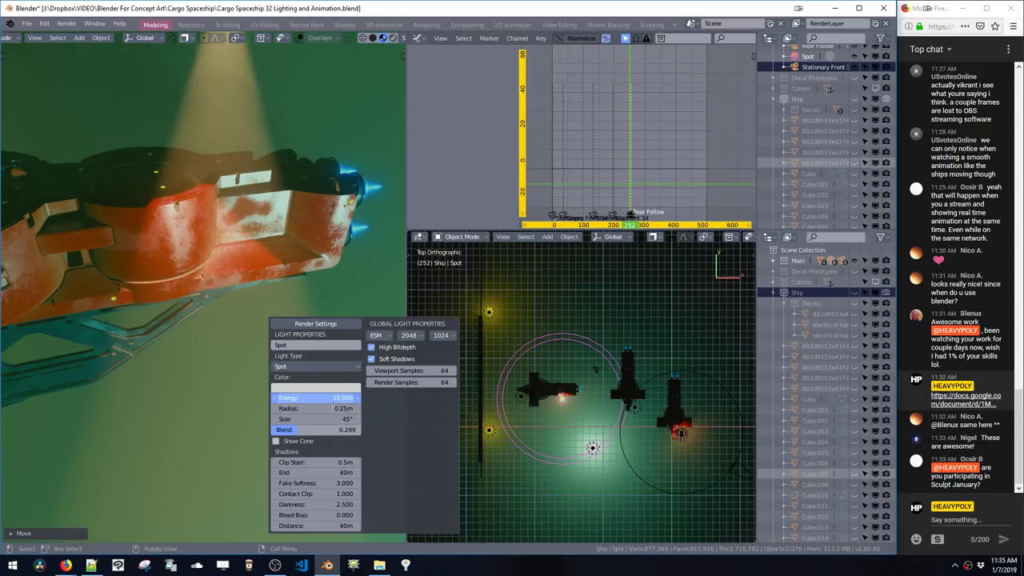
{"action": "left_click", "coordinate": [328, 399]}
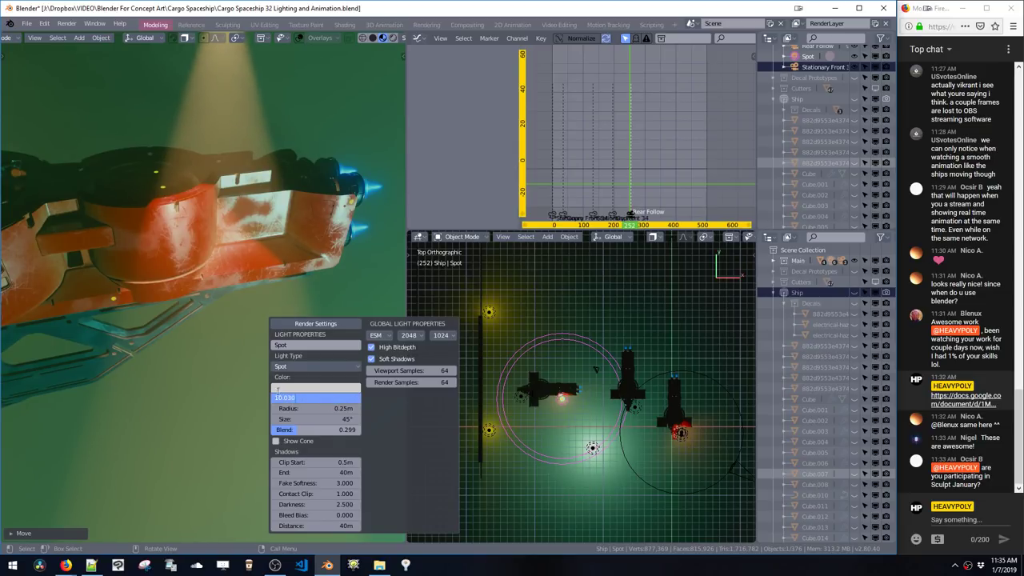
{"action": "type", "text": "50"}
{"action": "key", "text": "Return"}
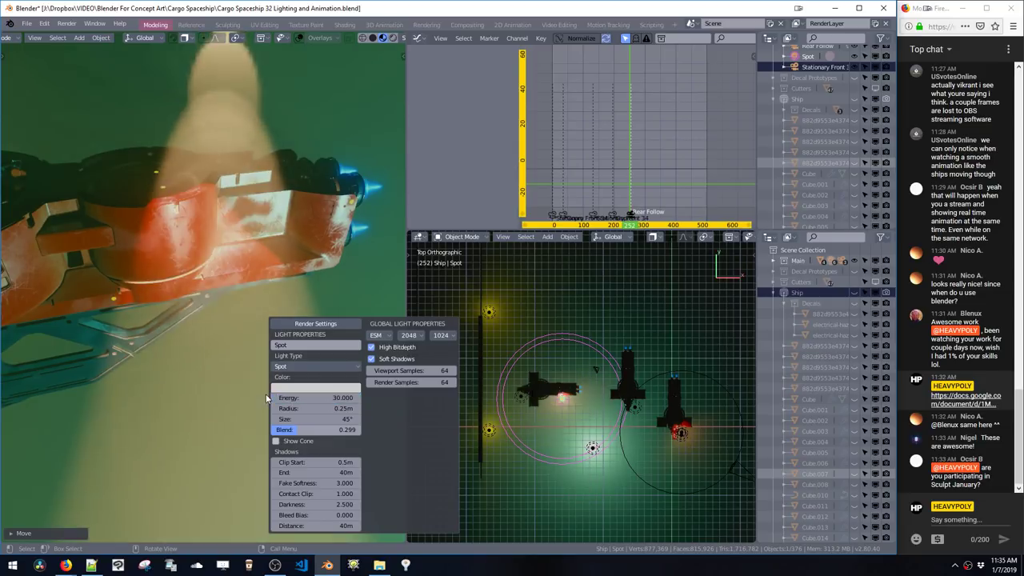
Step: Play and scrub the animation through the camera to check the spot light in the Rear Follow shot, stopping at frame 284
{"action": "middle_click_drag", "start_coordinate": [217, 166], "coordinate": [242, 282], "text": "ctrl"}
{"action": "key", "text": "space"}
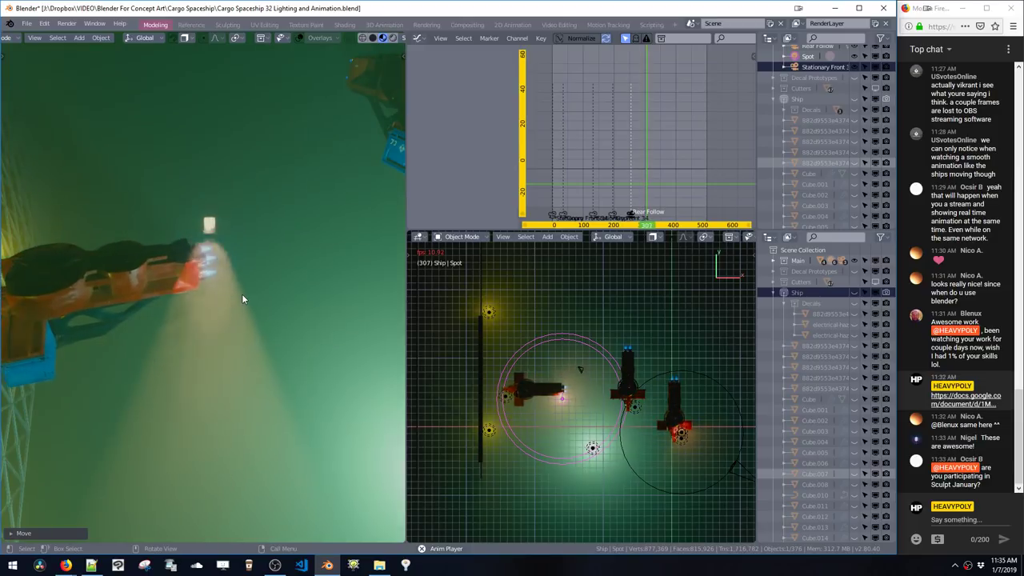
{"action": "key", "text": "grave"}
{"action": "left_click", "coordinate": [230, 358]}
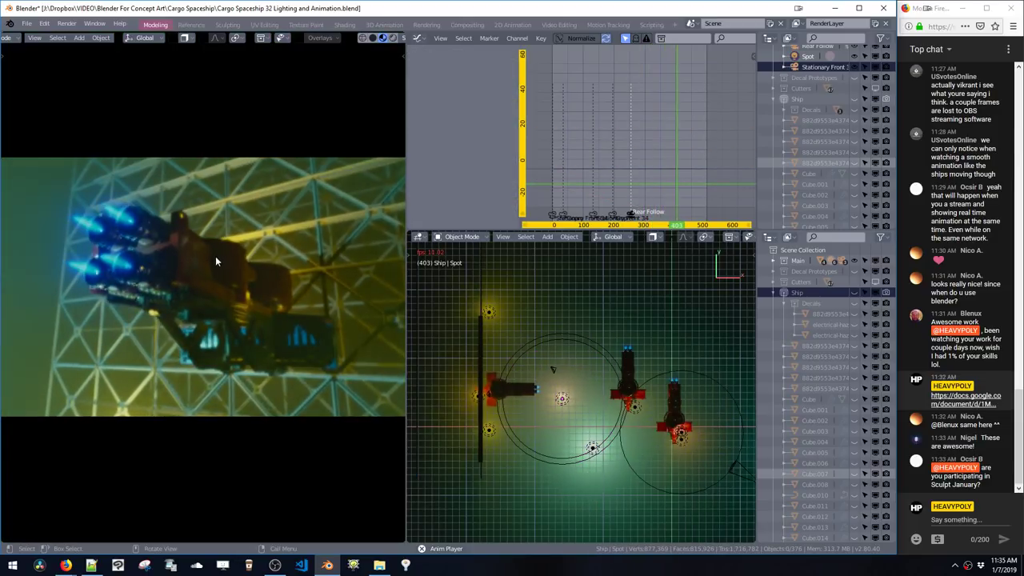
{"action": "right_click", "coordinate": [605, 184]}
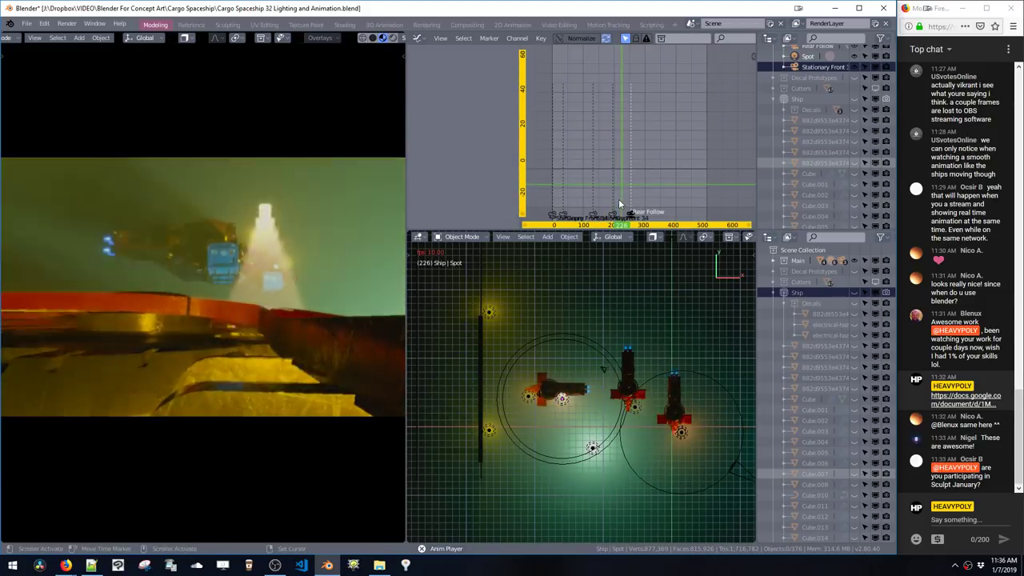
{"action": "left_click_drag", "start_coordinate": [628, 203], "coordinate": [629, 214]}
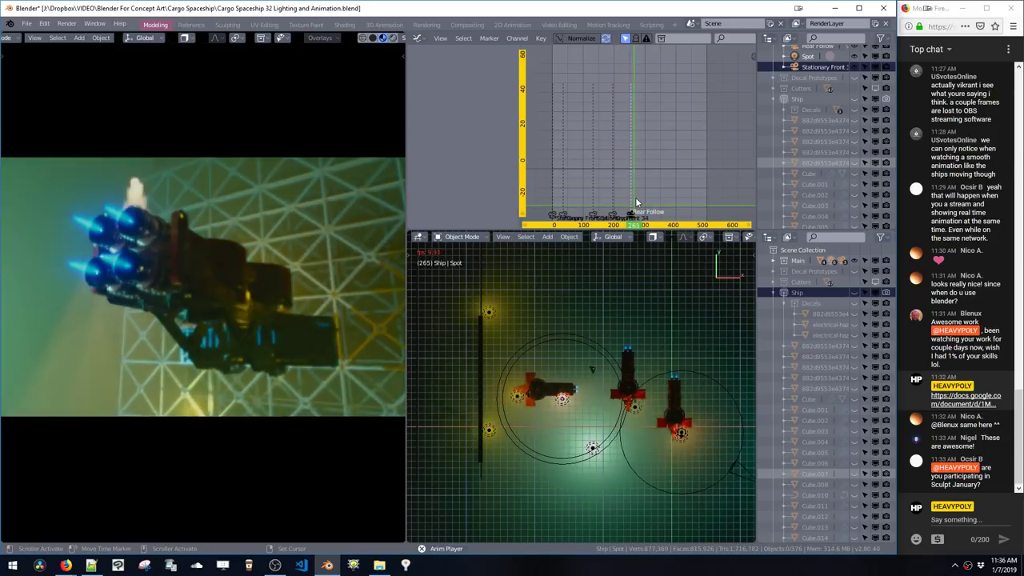
{"action": "key", "text": "space"}
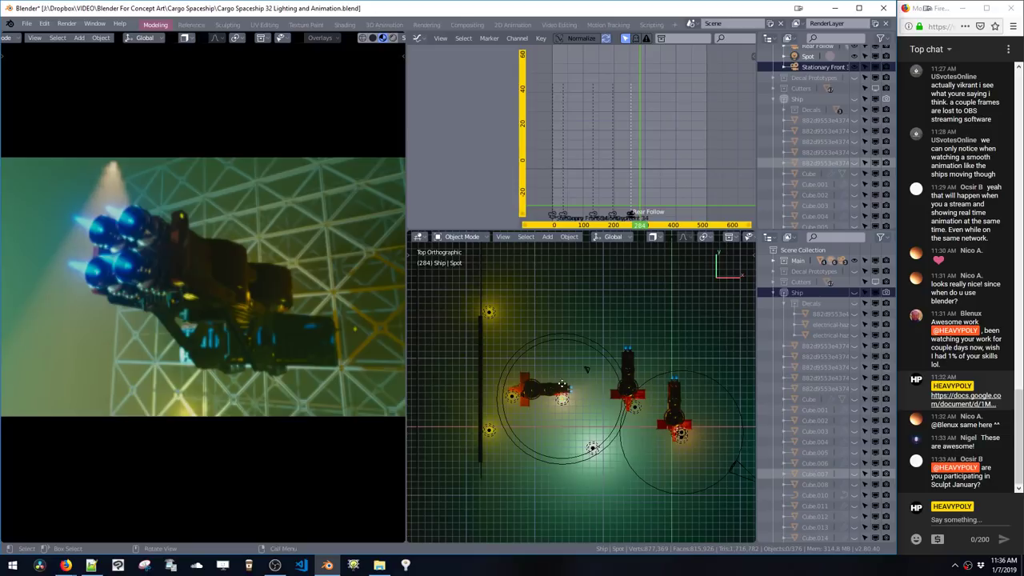
Step: Reposition the spot light in the top view, from the ship's rear to just beside its front end
{"action": "left_click", "coordinate": [574, 339]}
{"action": "key", "text": "g"}
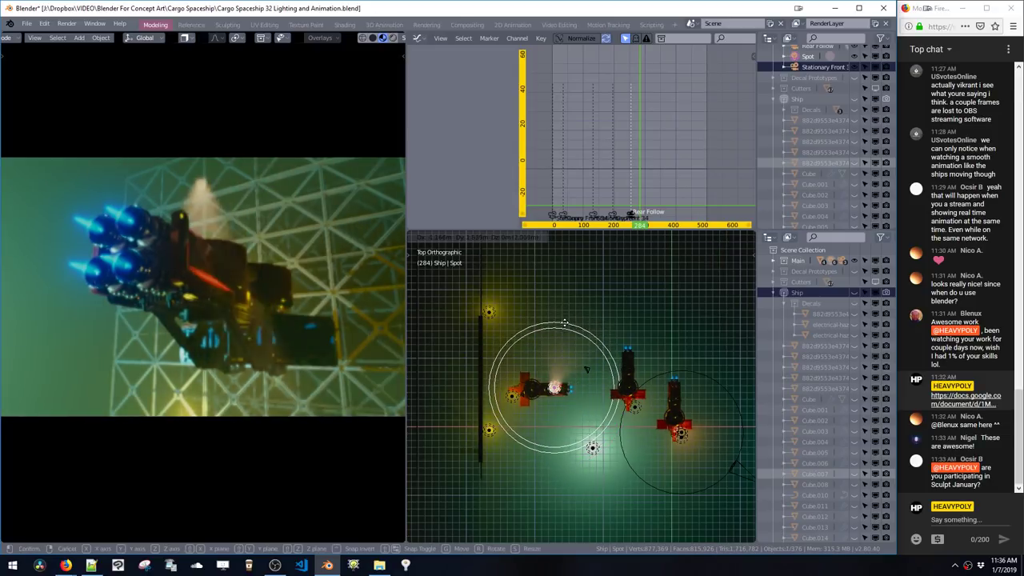
{"action": "left_click", "coordinate": [557, 388]}
{"action": "key", "text": "g"}
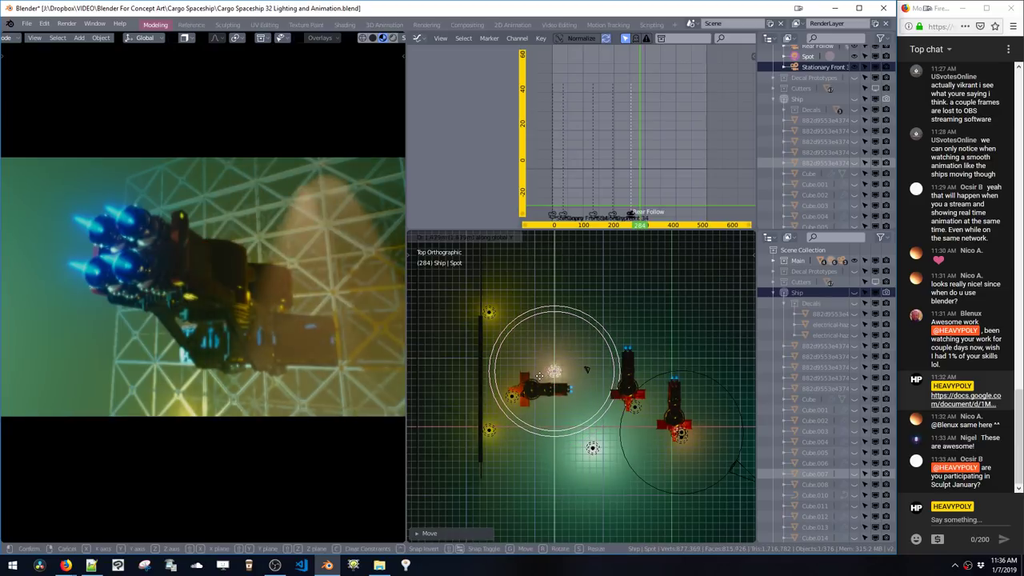
{"action": "left_click", "coordinate": [559, 378]}
{"action": "key", "text": "g"}
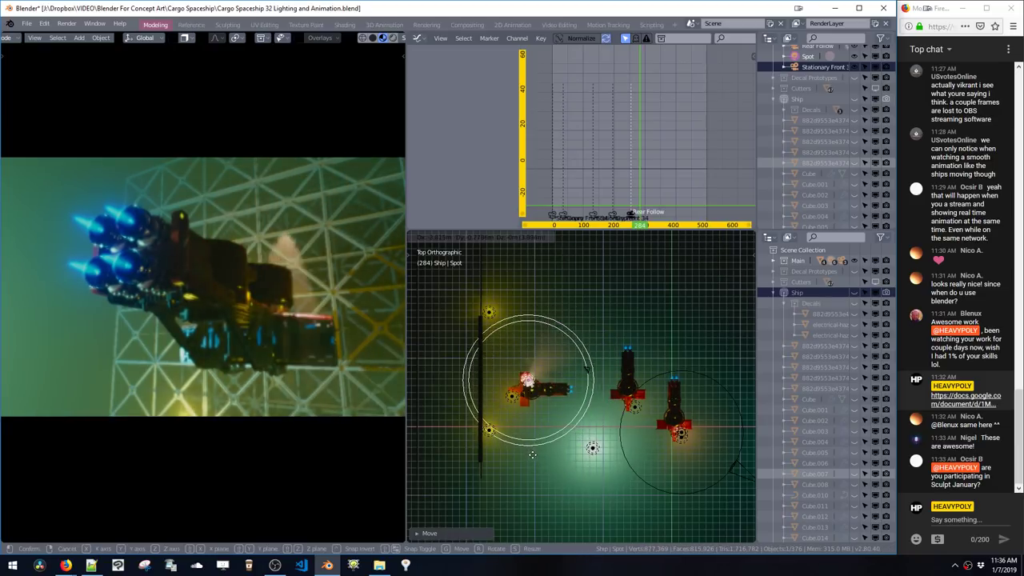
{"action": "left_click", "coordinate": [536, 460]}
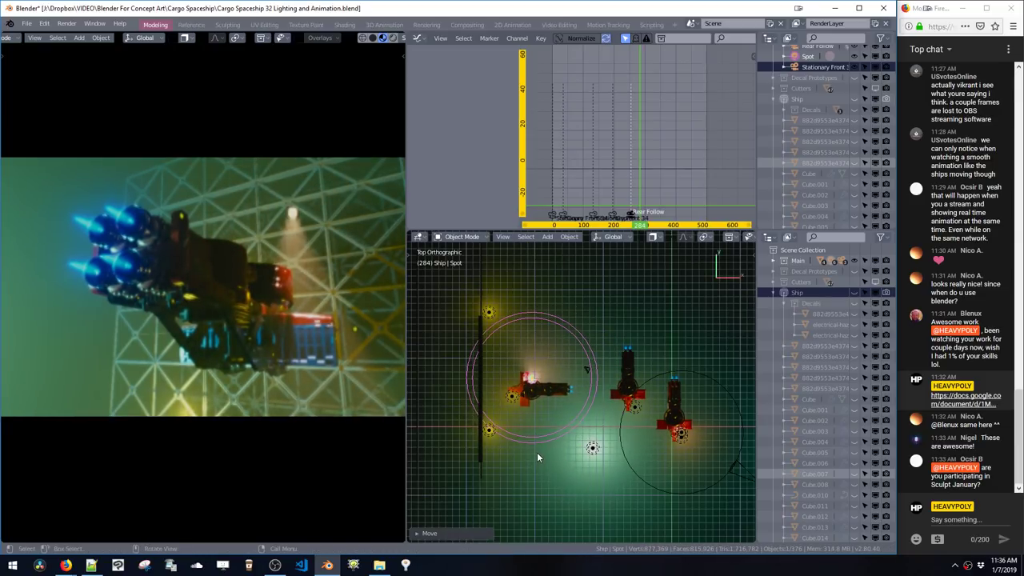
Step: Play the Rear Follow shot to check the moved spot light, and scrub back to frame 297
{"action": "left_click", "coordinate": [624, 192]}
{"action": "key", "text": "space"}
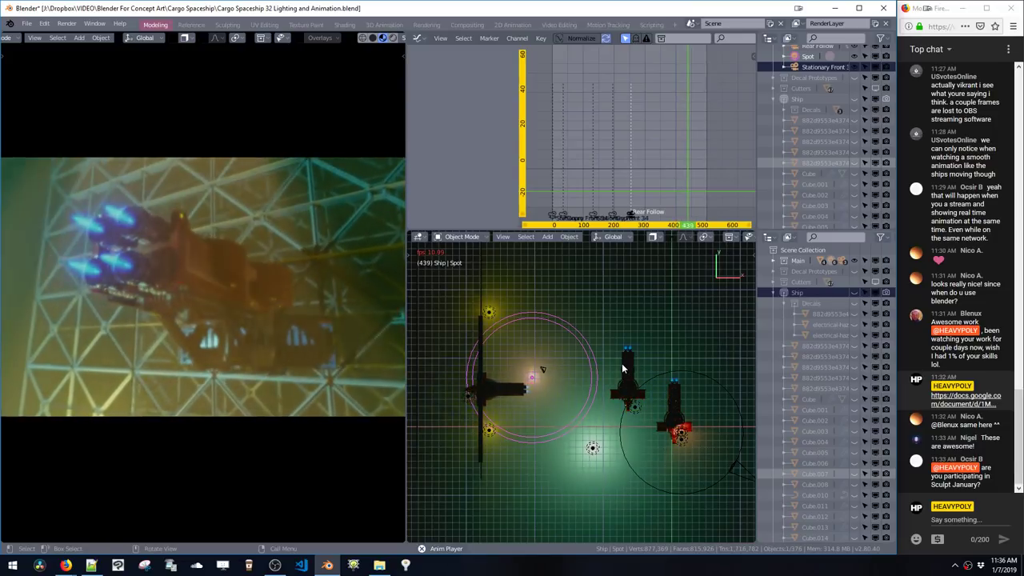
{"action": "key", "text": "space"}
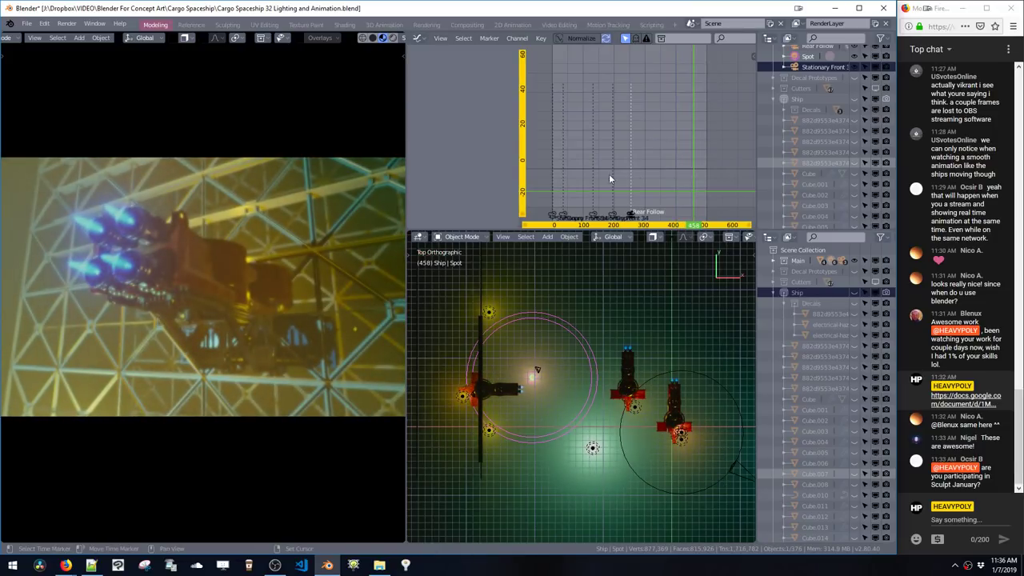
{"action": "mouse_move", "coordinate": [646, 190]}
{"action": "right_mouse_down"}
{"action": "mouse_move", "coordinate": [631, 194]}
{"action": "mouse_move", "coordinate": [644, 193]}
{"action": "right_mouse_up"}
Step: Raise the spot light along global Z above the ship and fine-tune its height
{"action": "middle_click_drag", "start_coordinate": [526, 378], "coordinate": [519, 372]}
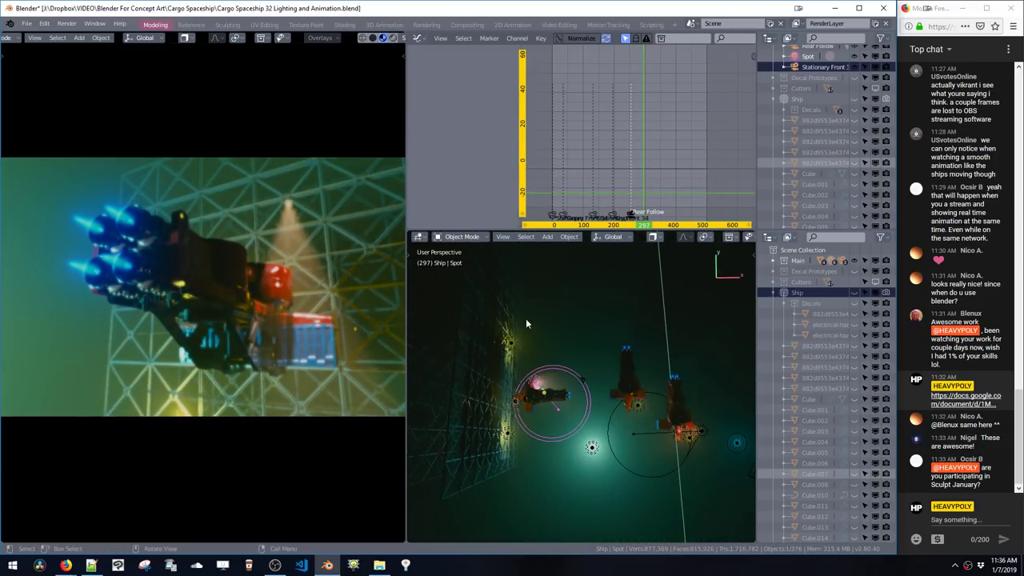
{"action": "middle_click_drag", "start_coordinate": [526, 318], "coordinate": [517, 349]}
{"action": "key", "text": "g"}
{"action": "key", "text": "z"}
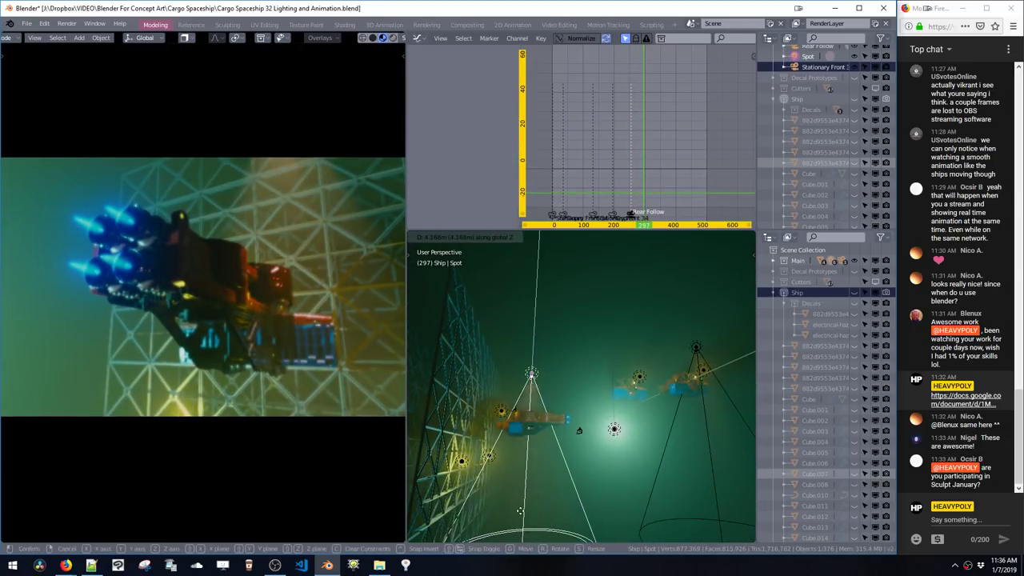
{"action": "left_click", "coordinate": [520, 506]}
{"action": "key", "text": "g"}
{"action": "key", "text": "z"}
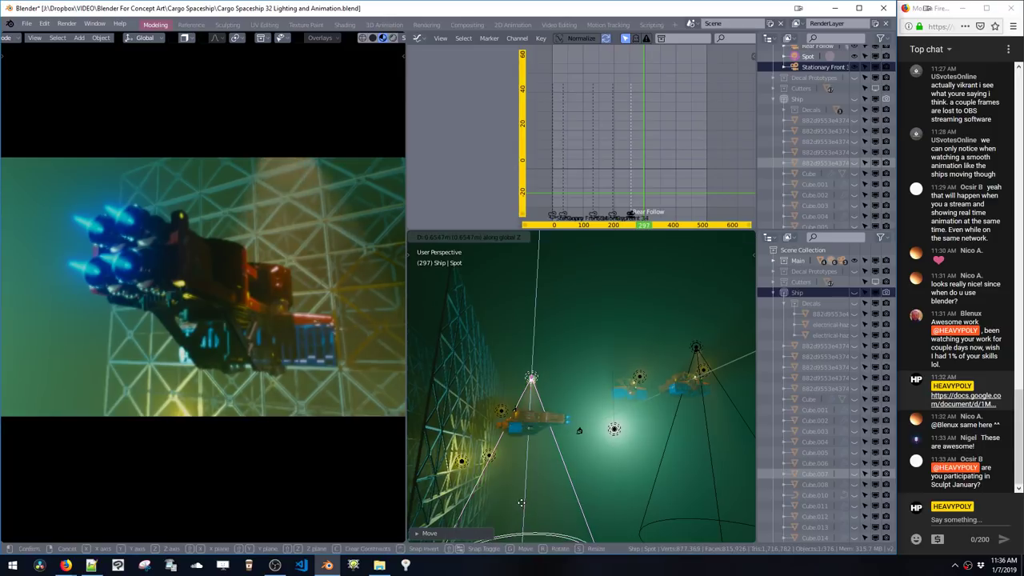
{"action": "left_click", "coordinate": [520, 504]}
Step: Play the shot to check the lighting, scrub to frame 330, and narrow the spot light's cone
{"action": "key", "text": "space"}
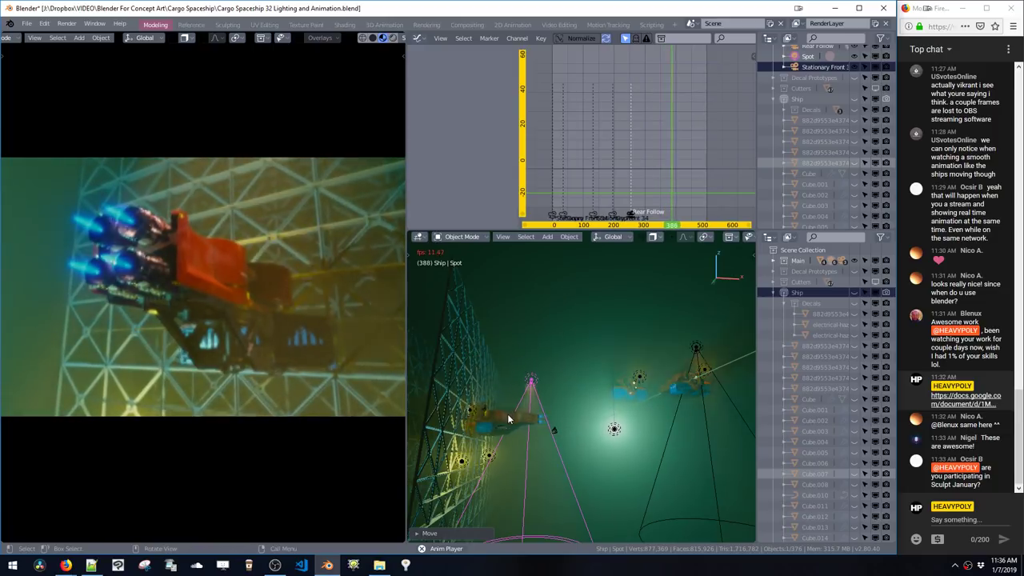
{"action": "key", "text": "space"}
{"action": "right_click_drag", "start_coordinate": [647, 165], "coordinate": [654, 181]}
{"action": "key", "text": "v"}
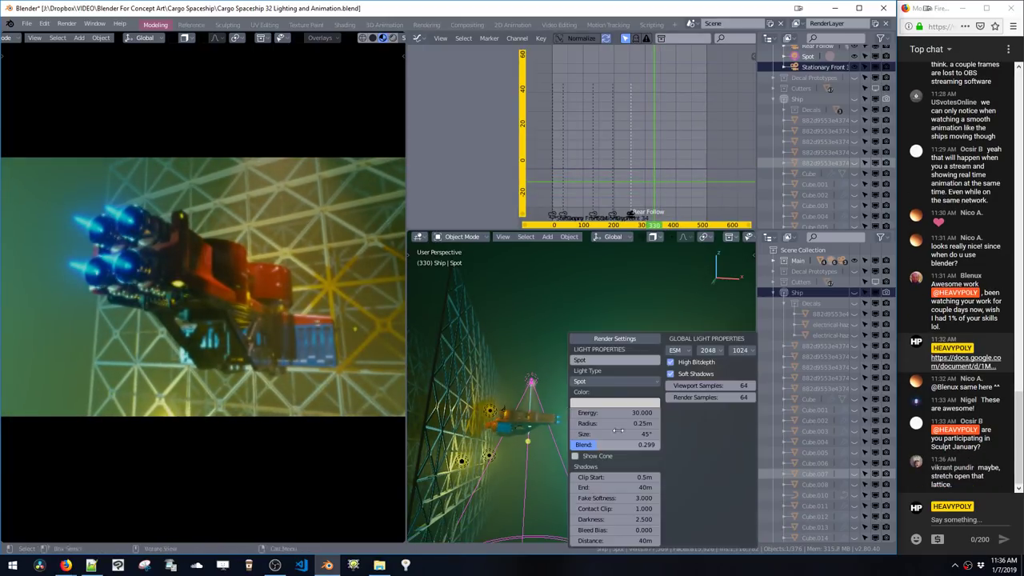
{"action": "left_click_drag", "start_coordinate": [606, 424], "coordinate": [589, 449]}
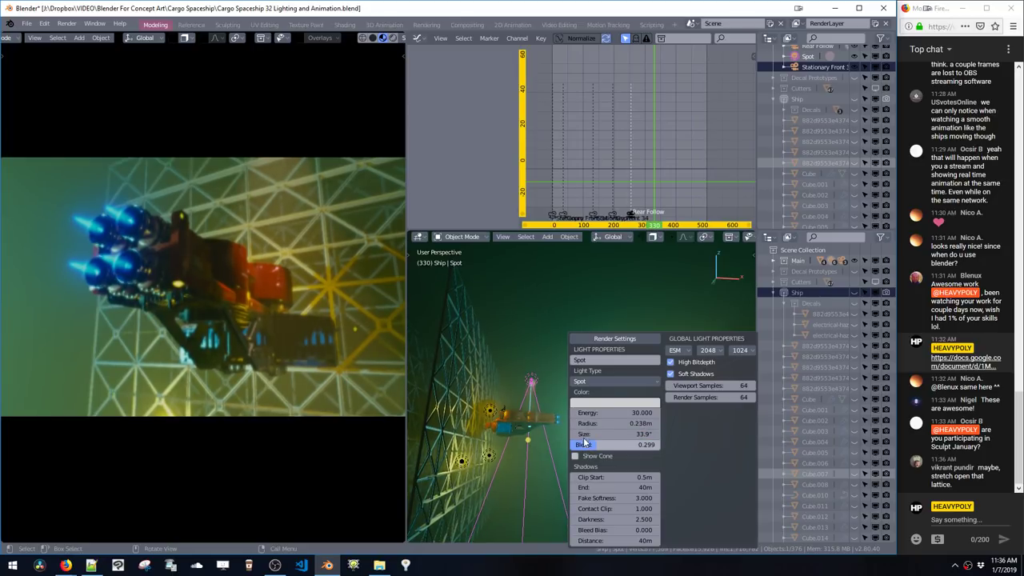
Step: Delete the background light BG Light.001 beside the lattice wall
{"action": "left_click", "coordinate": [490, 415]}
{"action": "left_click", "coordinate": [492, 453]}
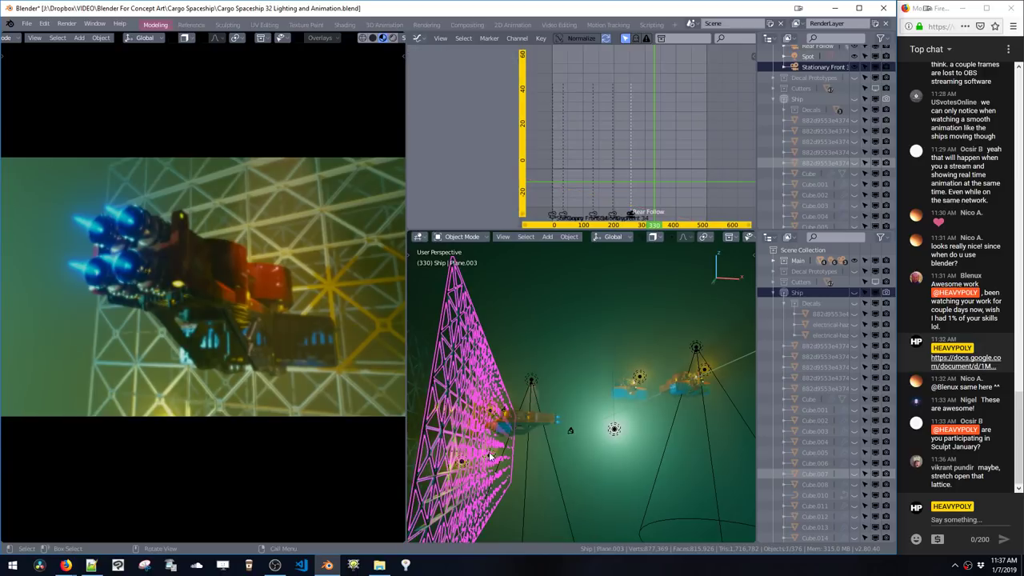
{"action": "left_click", "coordinate": [490, 458]}
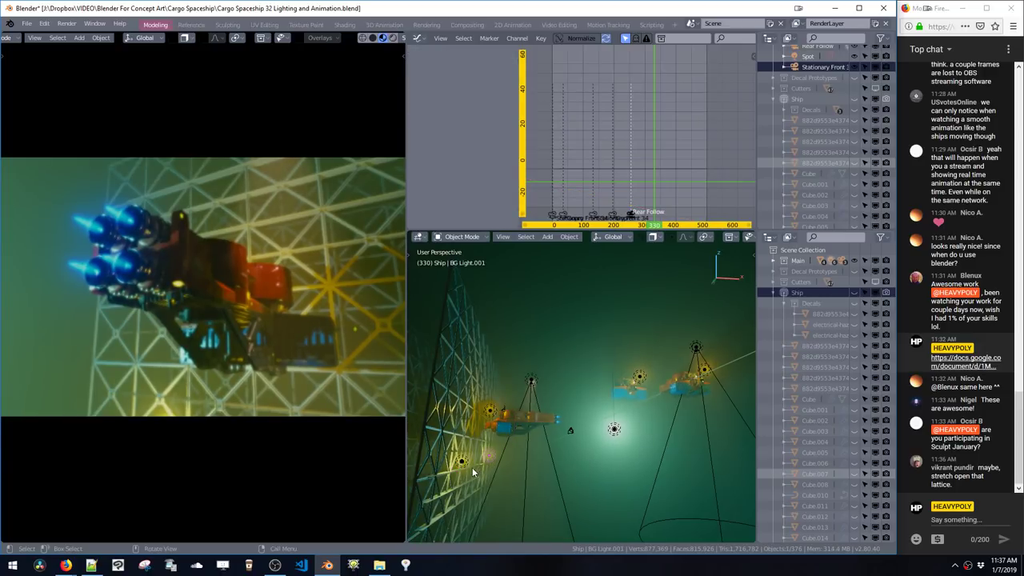
Step: Select the remaining lattice light, BG Light, and change its light type to Spot
{"action": "left_click", "coordinate": [462, 467]}
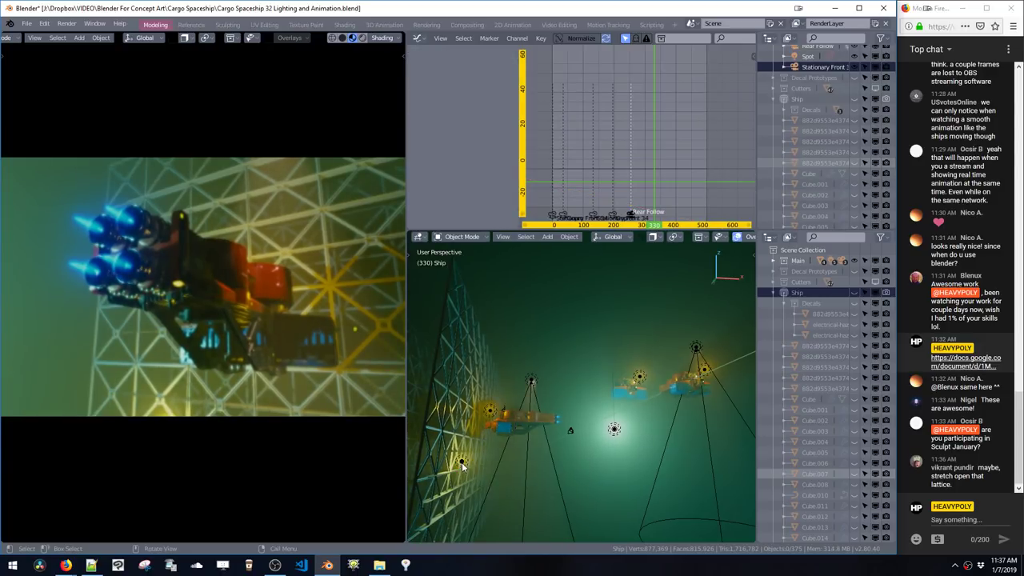
{"action": "key", "text": "alt+r"}
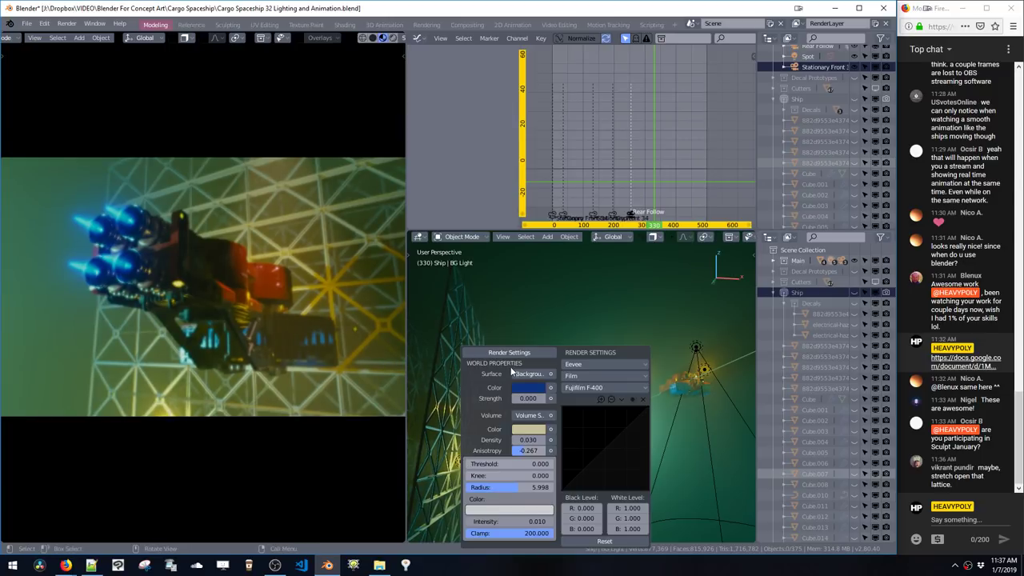
{"action": "key", "text": "Escape"}
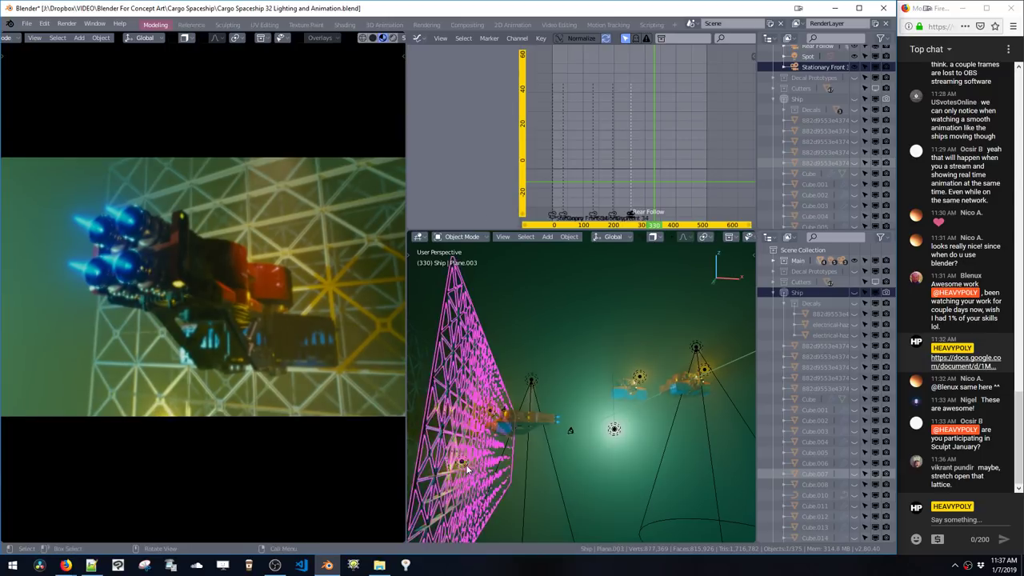
{"action": "left_click", "coordinate": [468, 465]}
{"action": "left_click", "coordinate": [467, 465]}
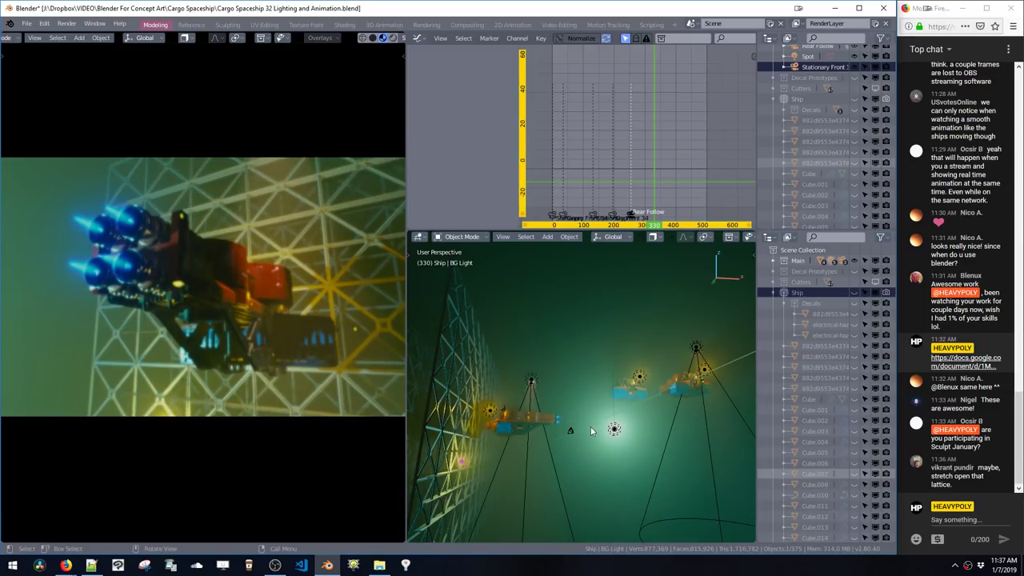
{"action": "key", "text": "v"}
{"action": "left_click", "coordinate": [615, 414]}
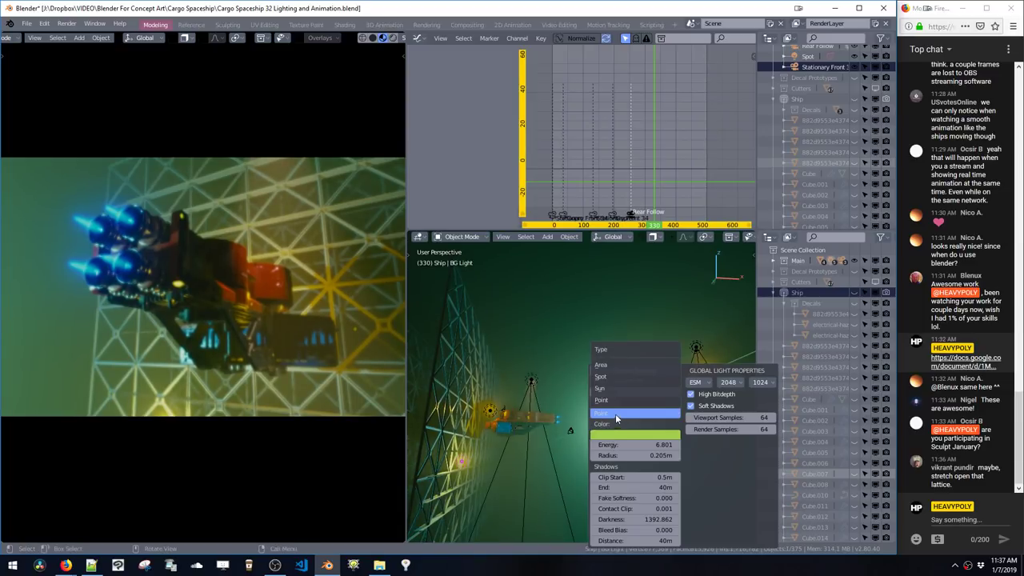
{"action": "left_click", "coordinate": [613, 376]}
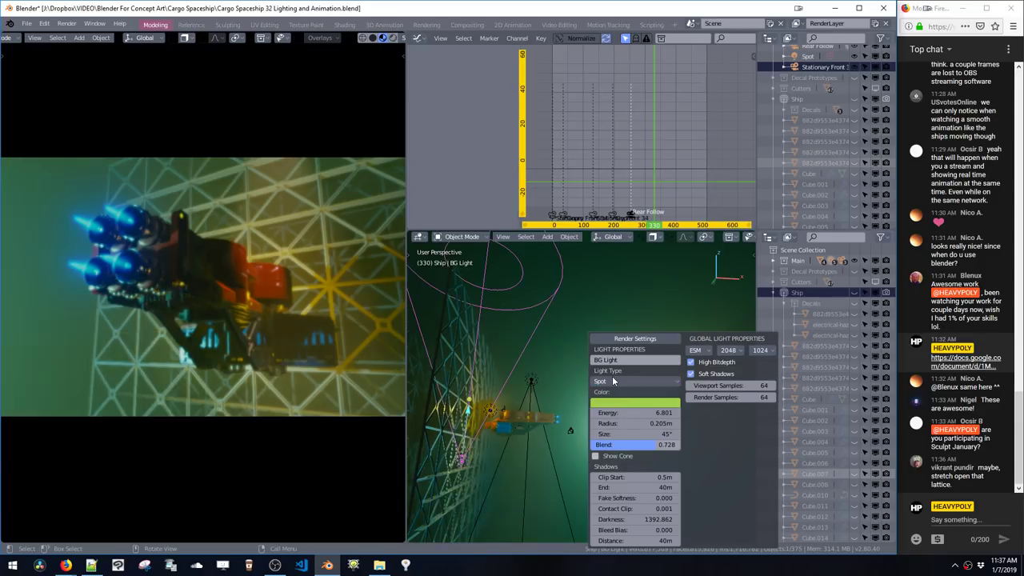
Step: Lower the BG Light spot along Z and move it sideways to the lattice wall
{"action": "key", "text": "g"}
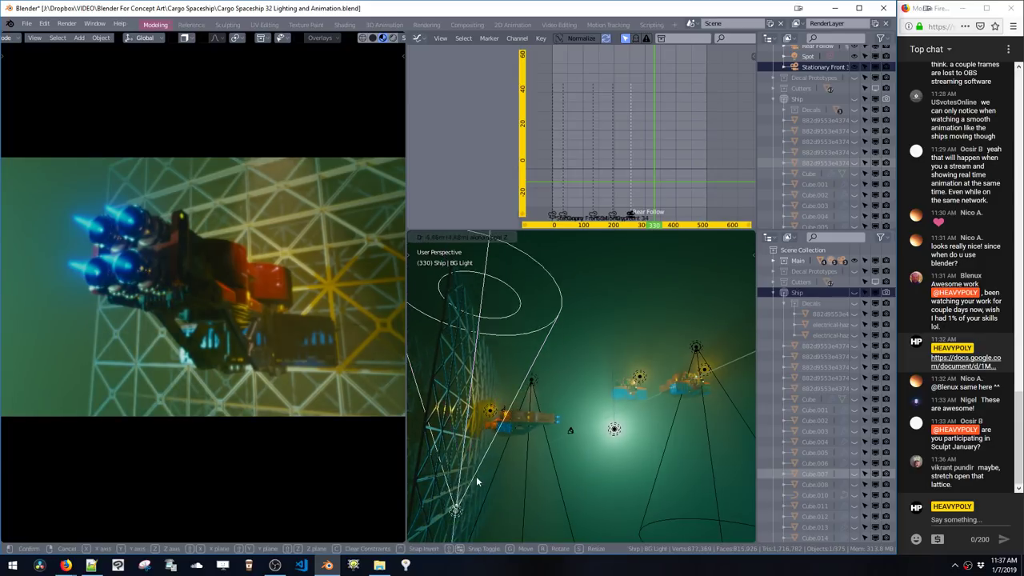
{"action": "left_click", "coordinate": [454, 464]}
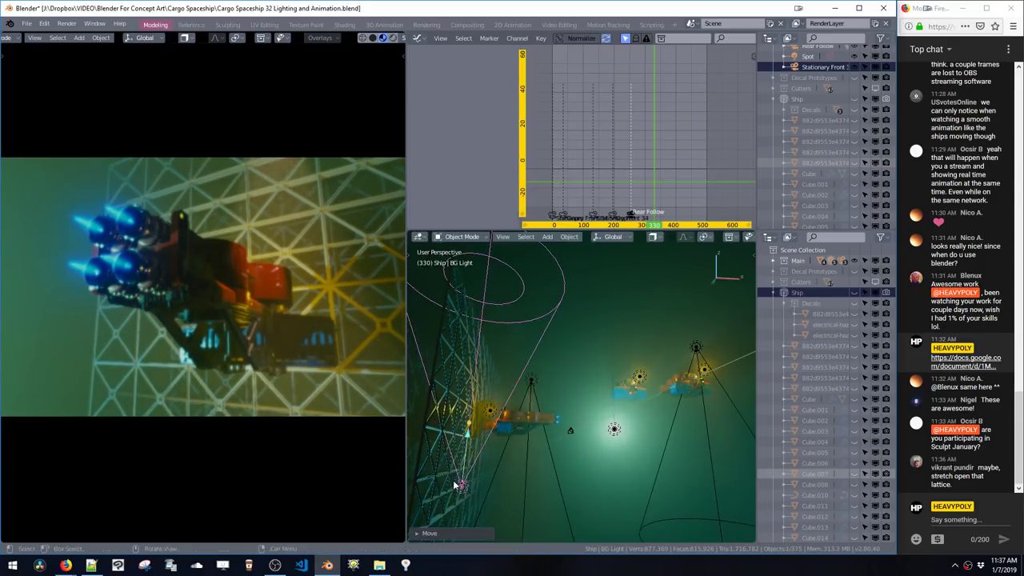
{"action": "middle_click_drag", "start_coordinate": [455, 464], "coordinate": [473, 441]}
{"action": "key", "text": "g"}
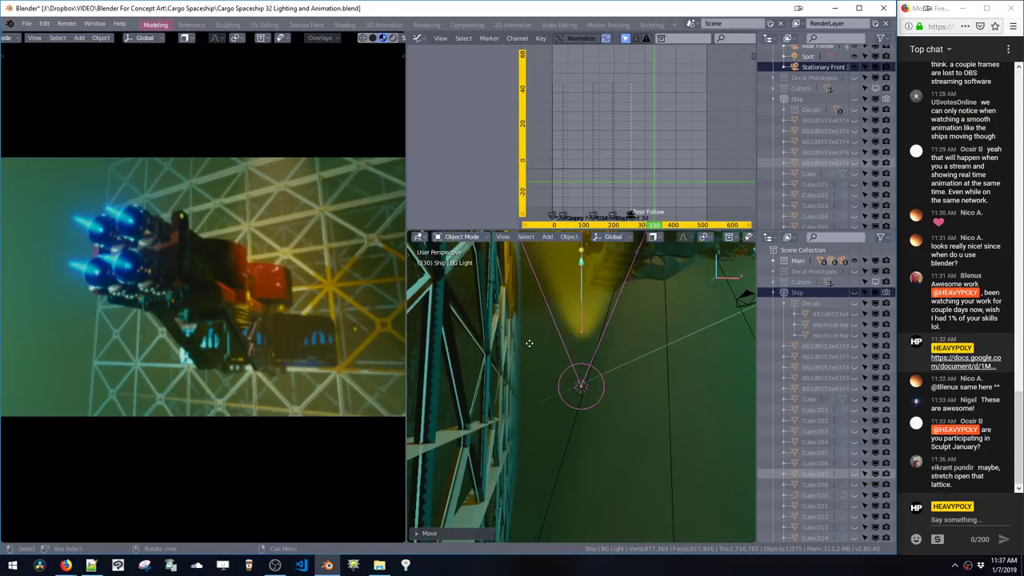
{"action": "left_click", "coordinate": [437, 384]}
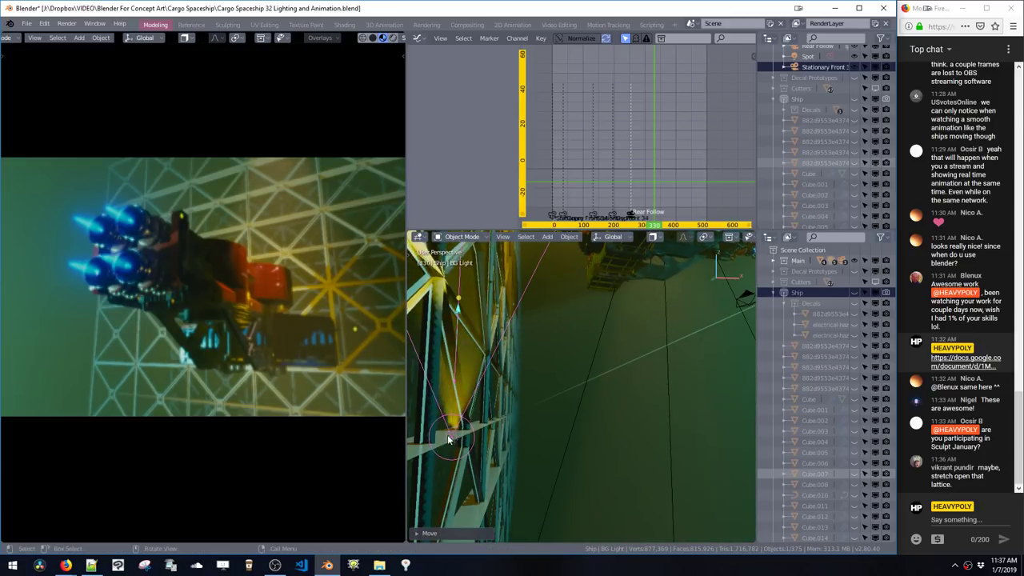
Step: Set BG Light's spot size to 65° and its energy to 40
{"action": "middle_click_drag", "start_coordinate": [451, 435], "coordinate": [475, 539]}
{"action": "middle_click_drag", "start_coordinate": [536, 384], "coordinate": [496, 386]}
{"action": "middle_click_drag", "start_coordinate": [596, 376], "coordinate": [548, 424], "text": "shift"}
{"action": "key", "text": "shift+v"}
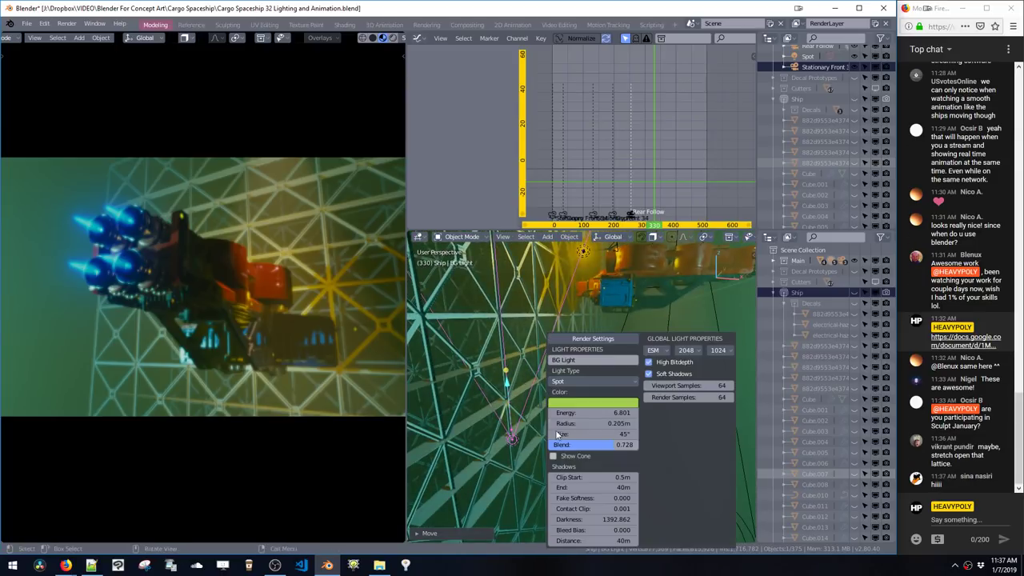
{"action": "left_click_drag", "start_coordinate": [577, 434], "coordinate": [603, 422]}
{"action": "left_click", "coordinate": [600, 413]}
{"action": "type", "text": "40"}
{"action": "key", "text": "Return"}
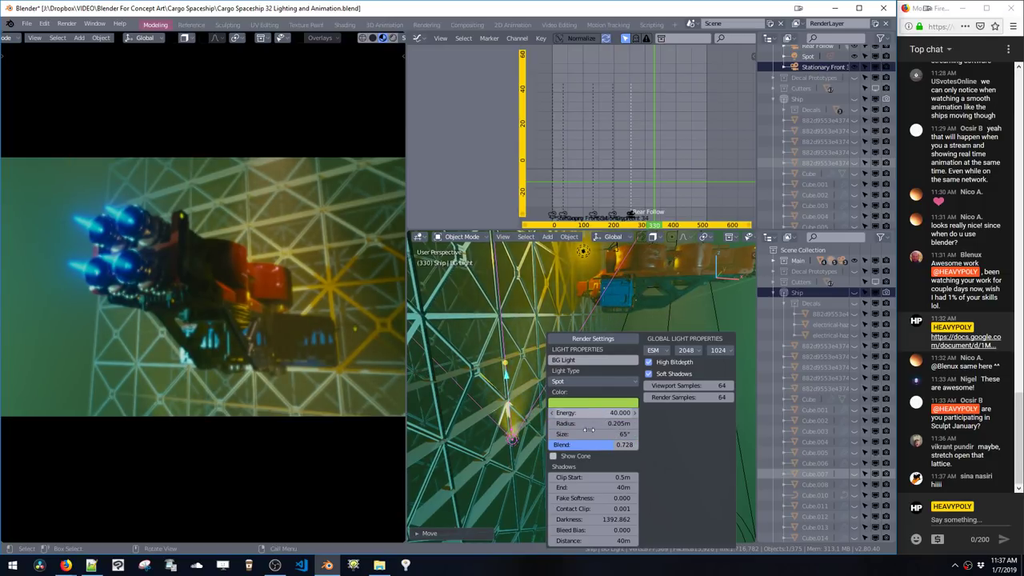
Step: Shift BG Light along the X axis to sit at the face of the lattice wall
{"action": "key", "text": "g"}
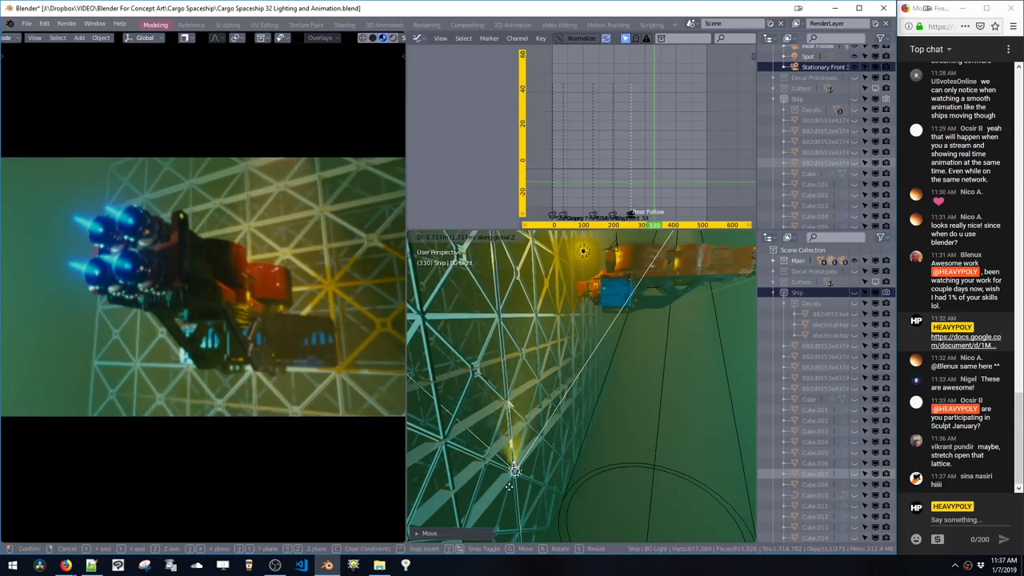
{"action": "key", "text": "x"}
{"action": "left_click", "coordinate": [526, 495]}
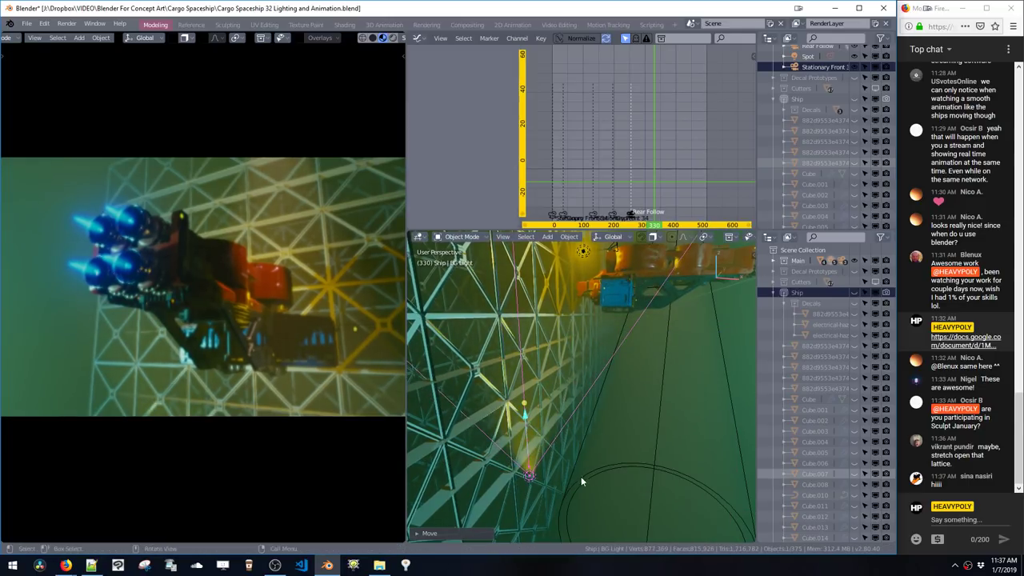
Step: Rotate BG Light about the Y axis and lower it along Z so its beam grazes up the lattice
{"action": "middle_click_drag", "start_coordinate": [607, 451], "coordinate": [616, 445]}
{"action": "key", "text": "r"}
{"action": "key", "text": "y"}
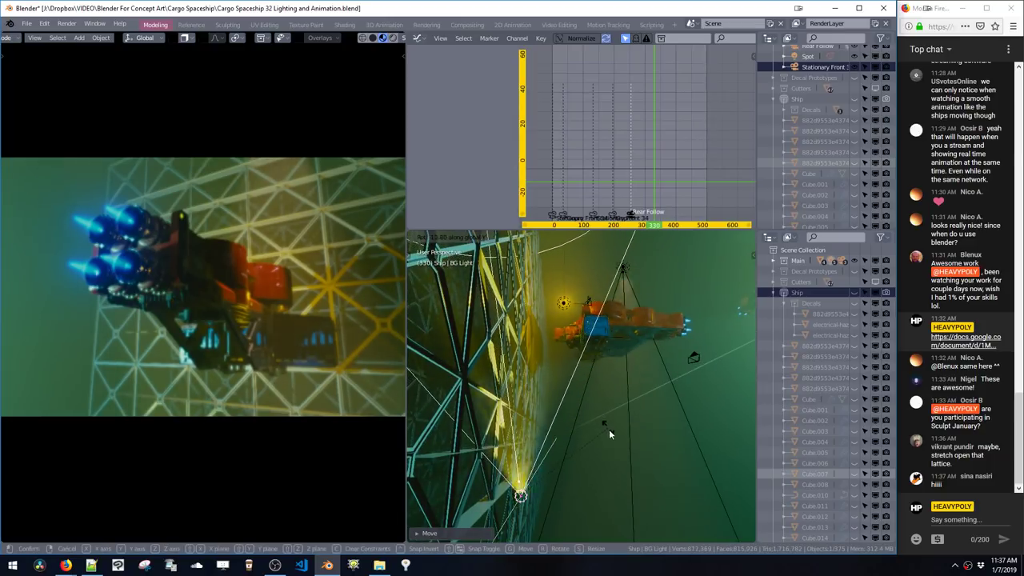
{"action": "left_click", "coordinate": [525, 493]}
{"action": "key", "text": "g"}
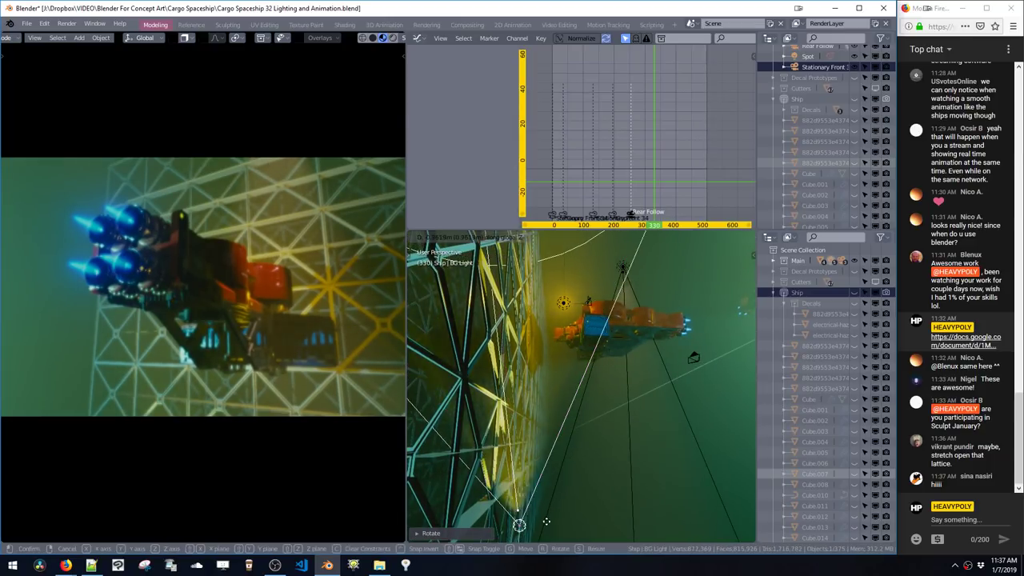
{"action": "left_click", "coordinate": [546, 505]}
Step: Try yellow and green-blue tints on BG Light and set its color to a saturated cyan-blue
{"action": "key", "text": "v"}
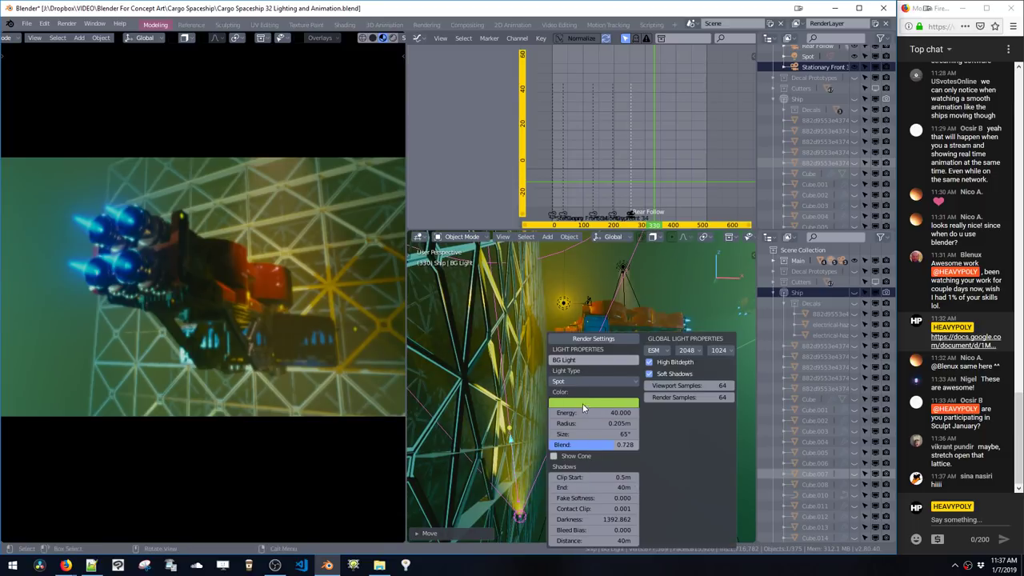
{"action": "left_click", "coordinate": [583, 404]}
{"action": "left_click", "coordinate": [597, 256]}
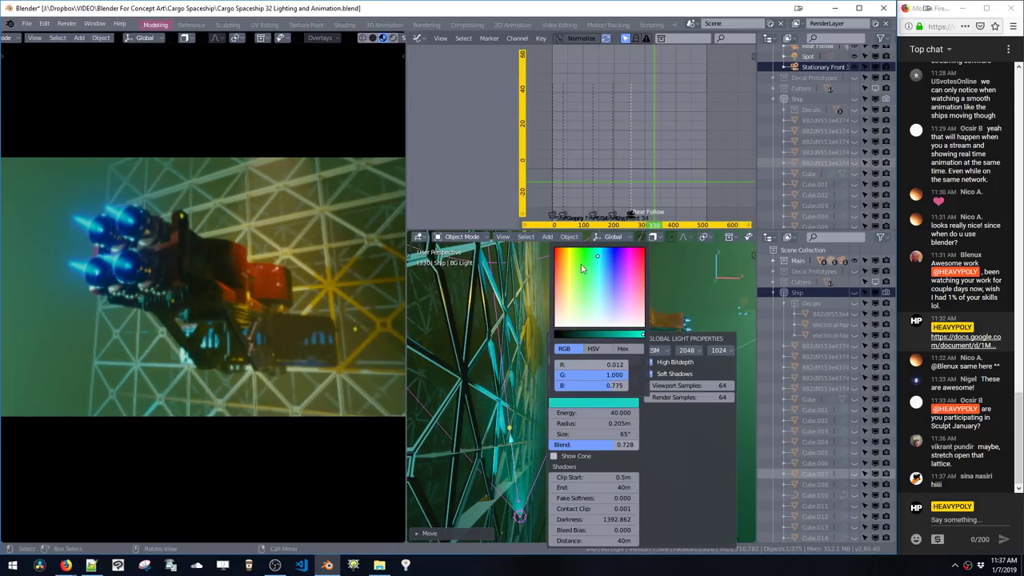
{"action": "left_click_drag", "start_coordinate": [573, 265], "coordinate": [568, 255]}
{"action": "left_click", "coordinate": [568, 265]}
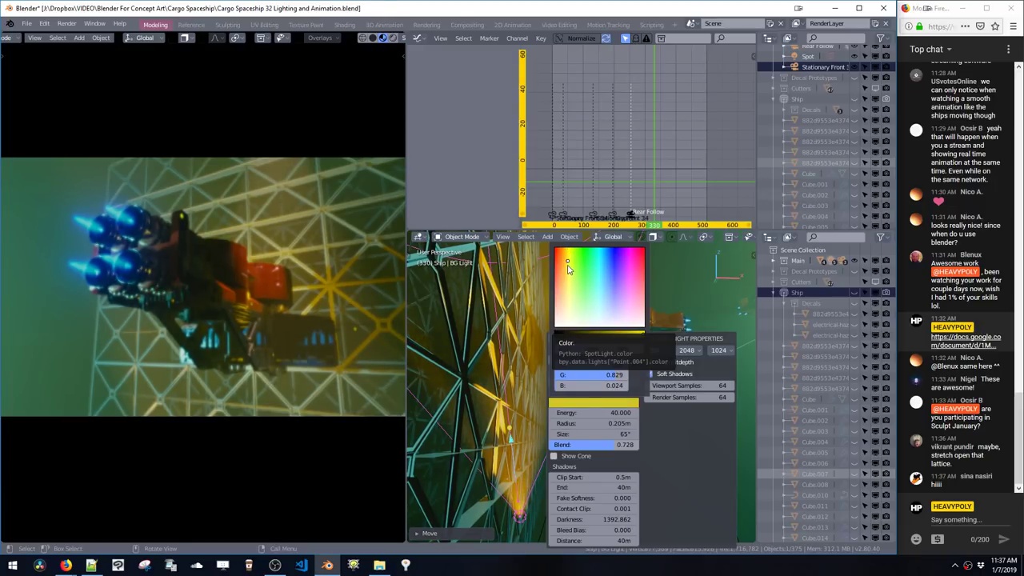
{"action": "left_click", "coordinate": [603, 257]}
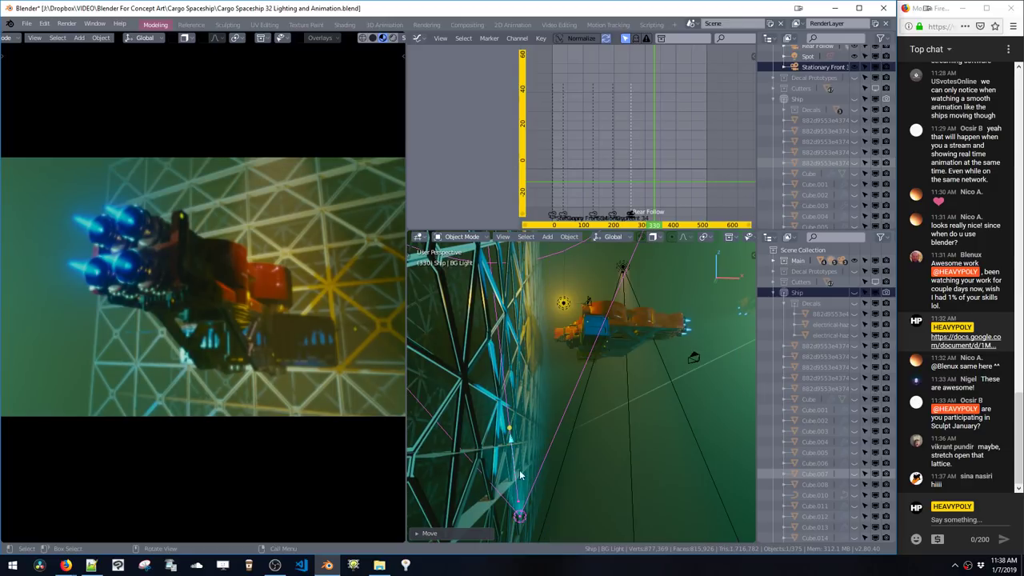
{"action": "middle_click_drag", "start_coordinate": [519, 474], "coordinate": [548, 536]}
{"action": "right_click", "coordinate": [542, 567]}
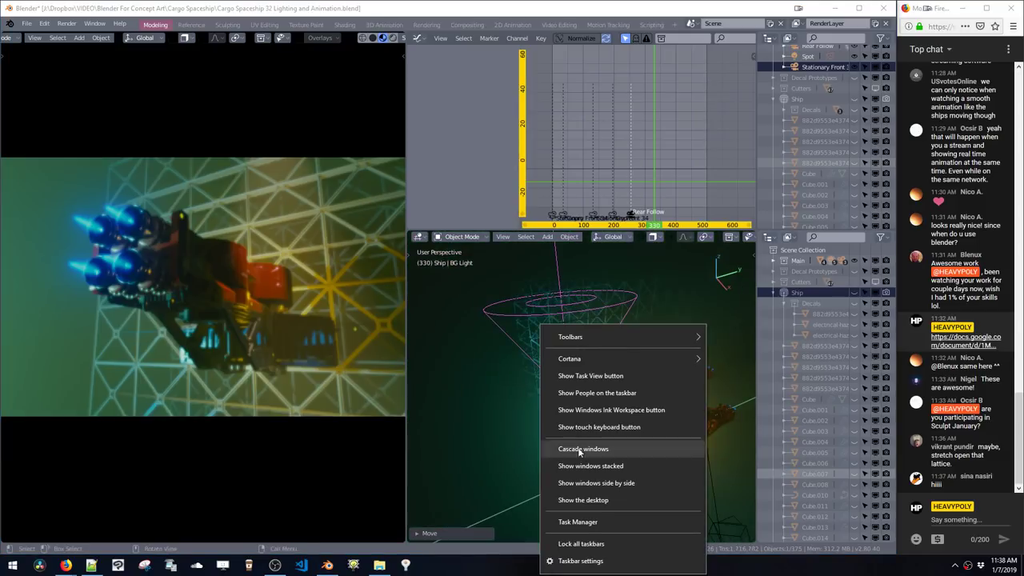
Step: Switch to Firefox and show the Pocket Travels Vol. 2 store page alongside the live chat window
{"action": "left_click", "coordinate": [497, 399]}
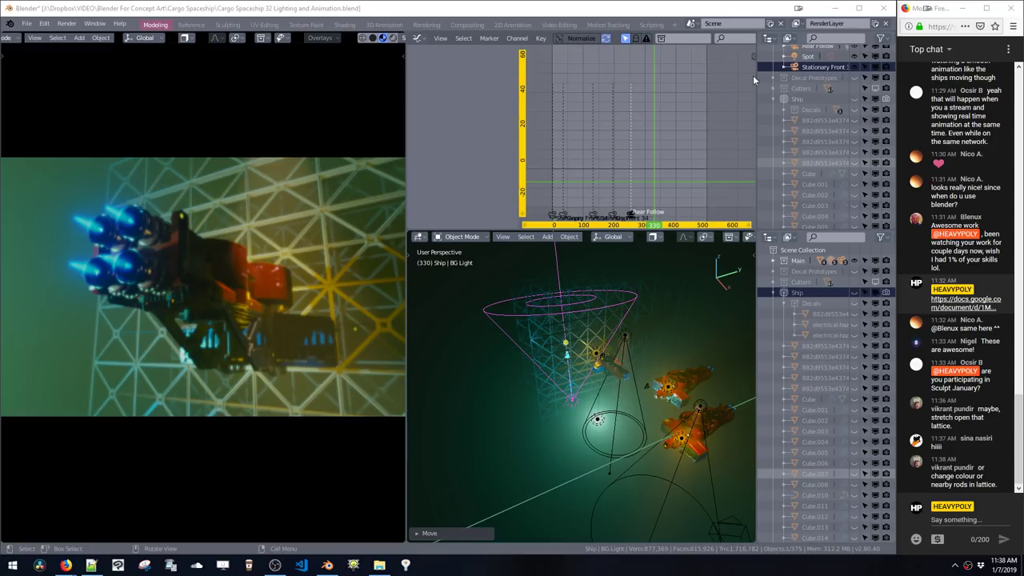
{"action": "mouse_move", "coordinate": [62, 567]}
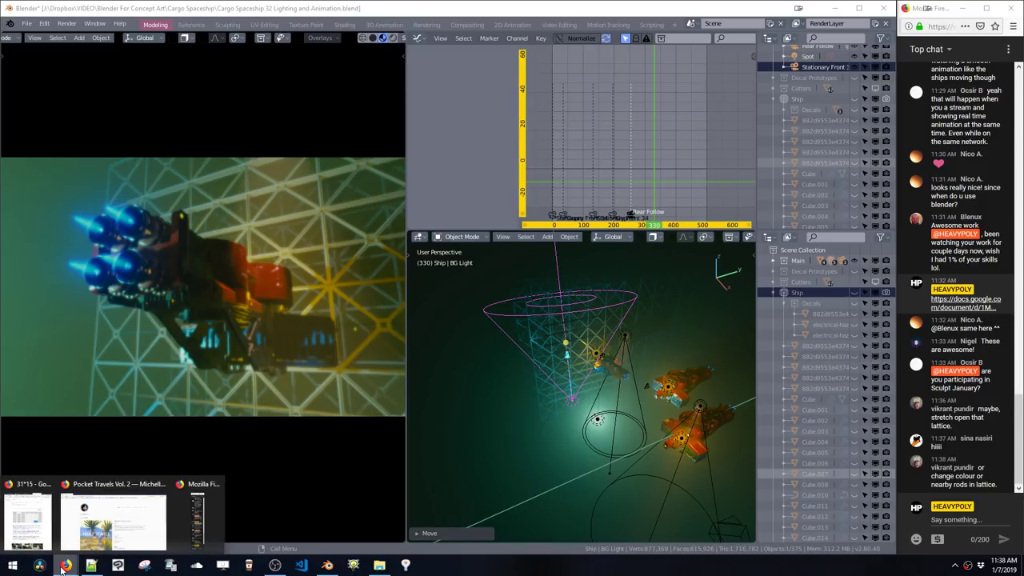
{"action": "left_click", "coordinate": [83, 500]}
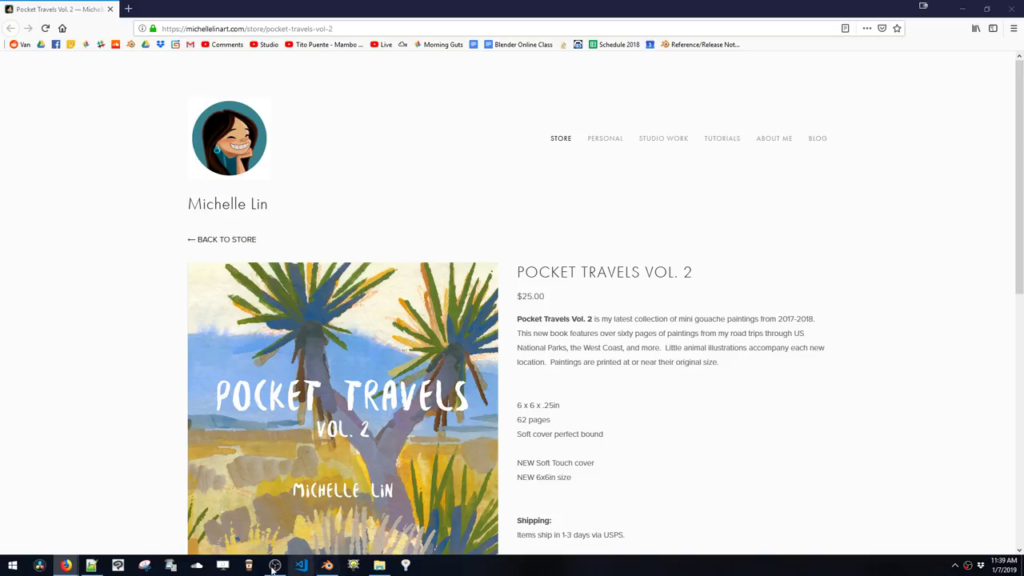
{"action": "mouse_move", "coordinate": [65, 565]}
{"action": "left_click", "coordinate": [158, 504]}
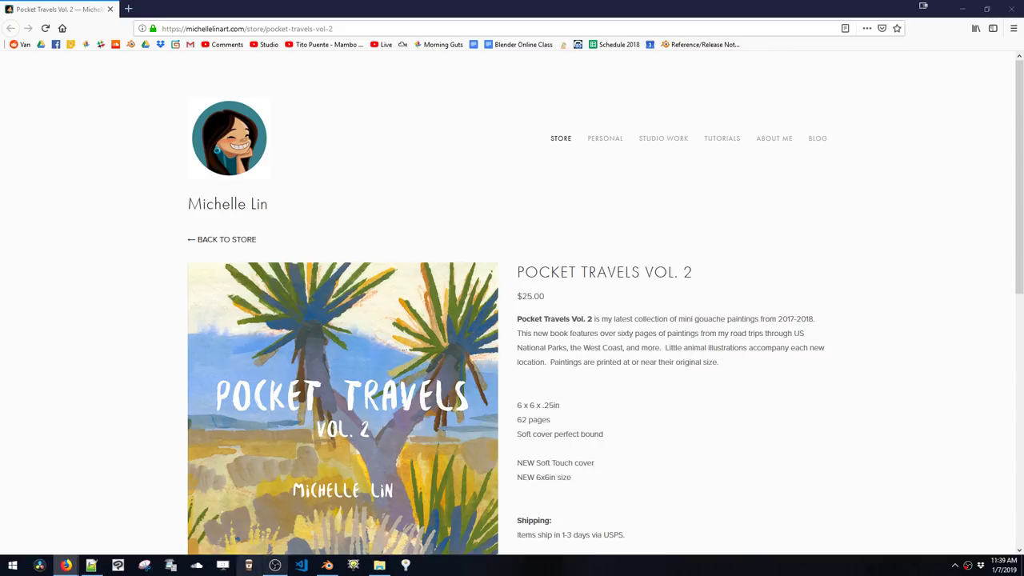
{"action": "mouse_move", "coordinate": [65, 565]}
{"action": "left_click", "coordinate": [194, 529]}
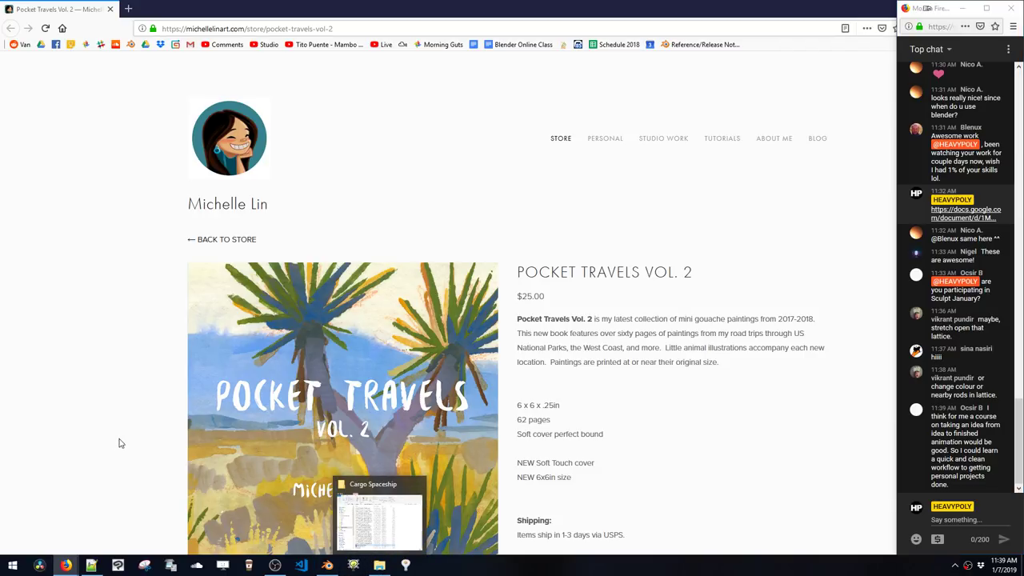
{"action": "left_click", "coordinate": [91, 565]}
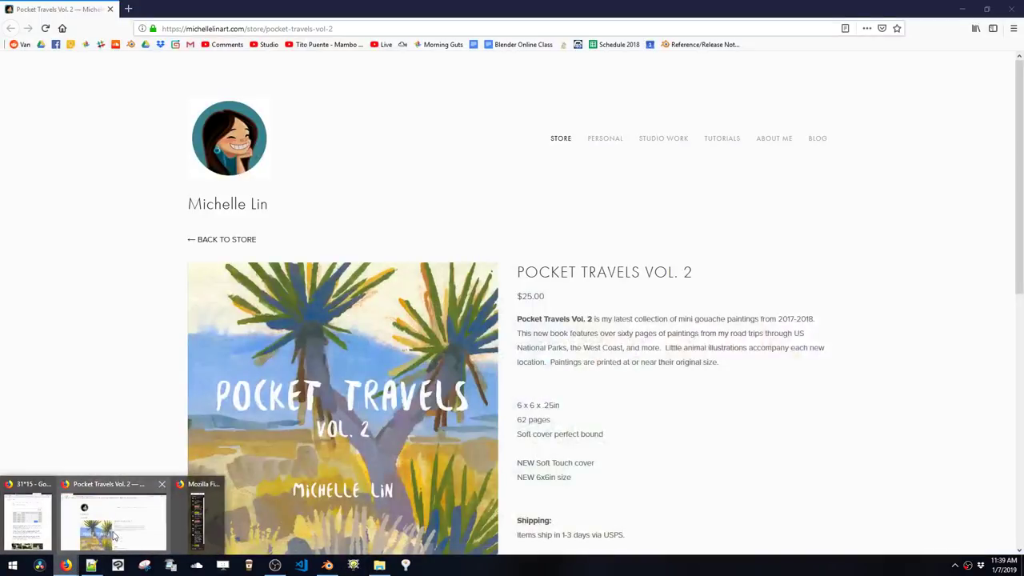
{"action": "left_click", "coordinate": [120, 519]}
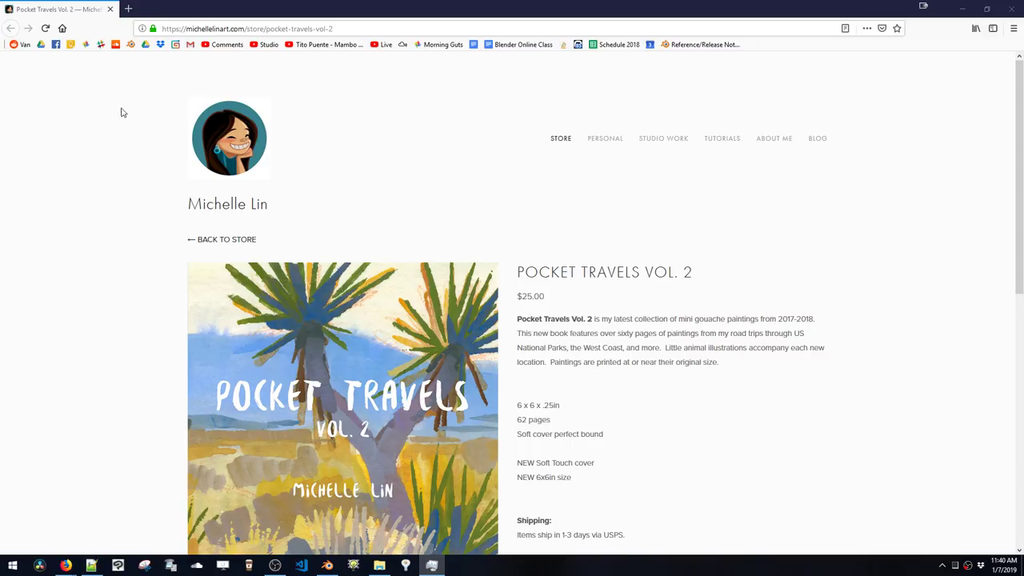
{"action": "left_click", "coordinate": [109, 9]}
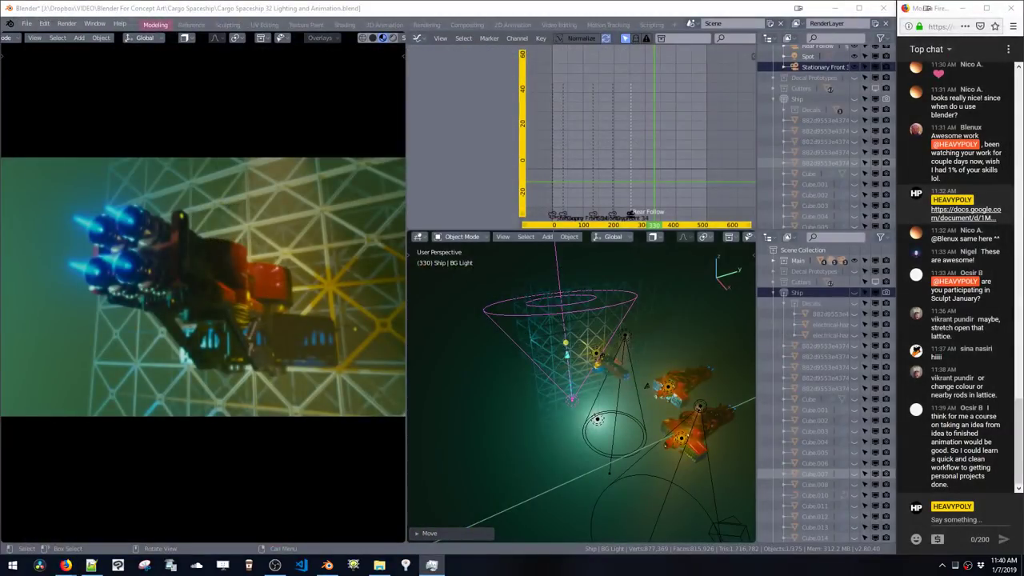
{"action": "left_click", "coordinate": [493, 18]}
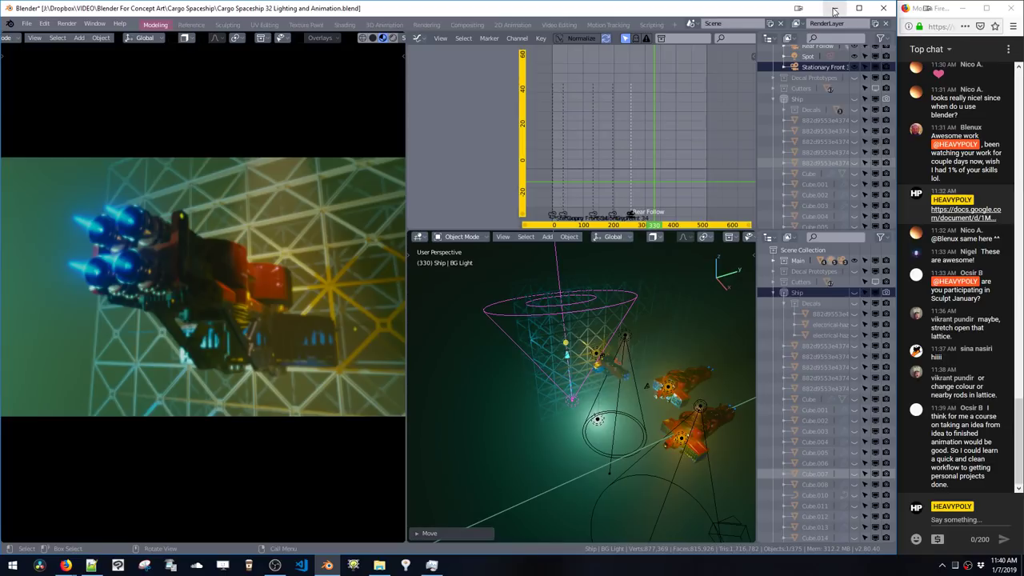
{"action": "key", "text": "alt+Tab"}
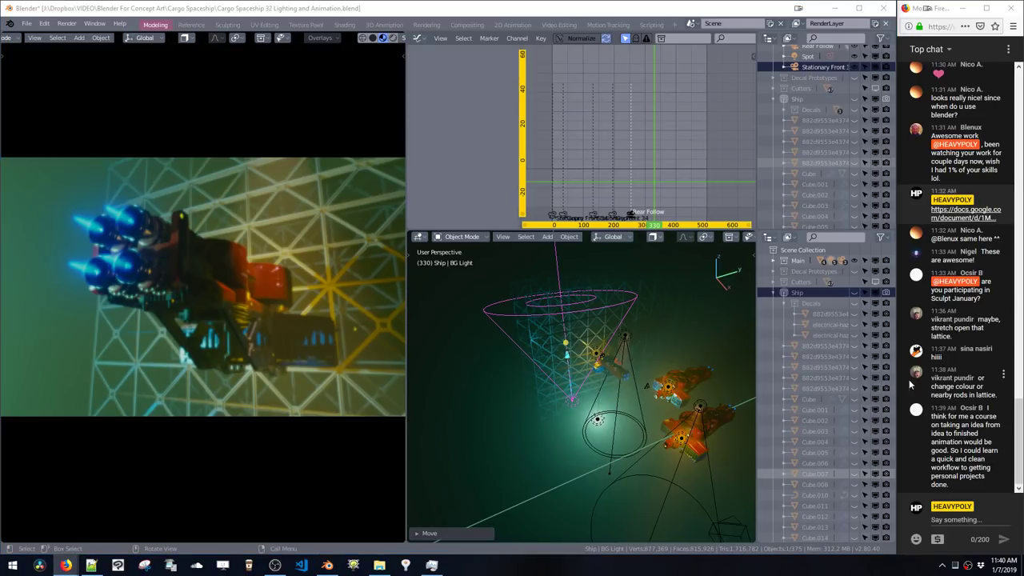
Step: Show the Pocket Travels Vol. 2 store page in a smaller Firefox window and view the book's preview images
{"action": "mouse_move", "coordinate": [66, 565]}
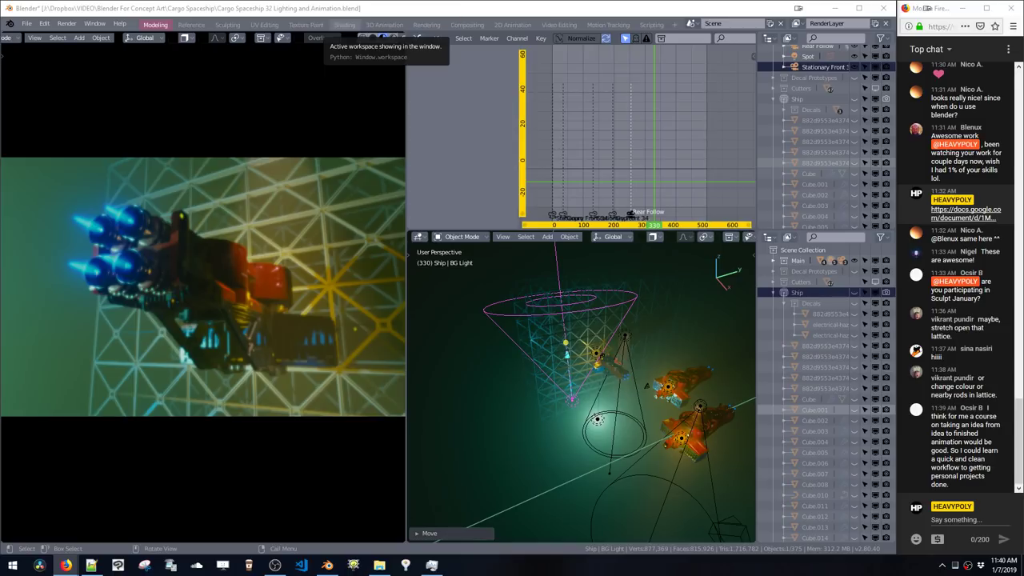
{"action": "left_click_drag", "start_coordinate": [480, 0], "coordinate": [417, 30]}
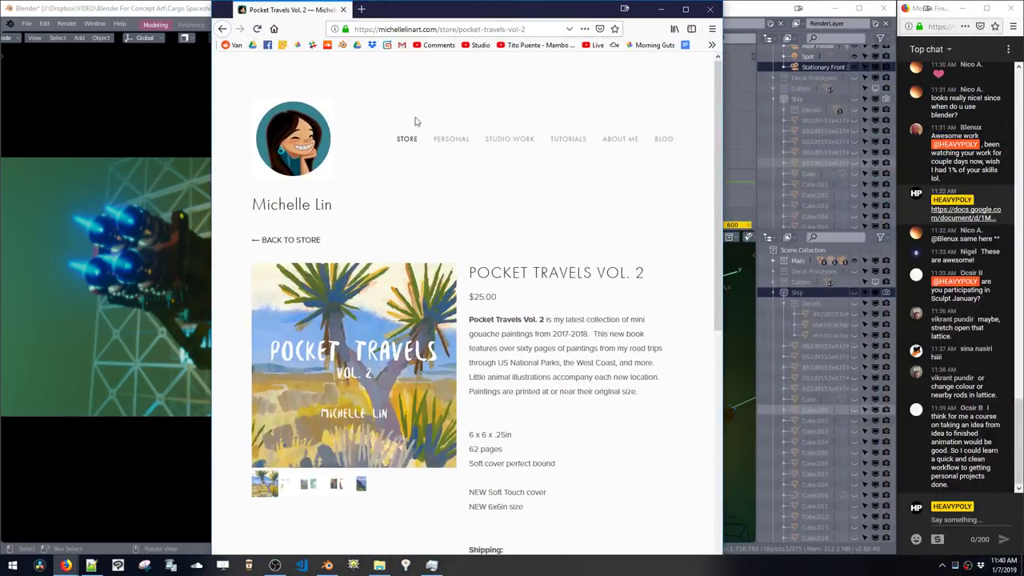
{"action": "scroll", "coordinate": [360, 344], "scroll_direction": "down", "scroll_amount": 1}
{"action": "scroll", "coordinate": [304, 448], "scroll_direction": "up", "scroll_amount": 1}
{"action": "left_click", "coordinate": [290, 490]}
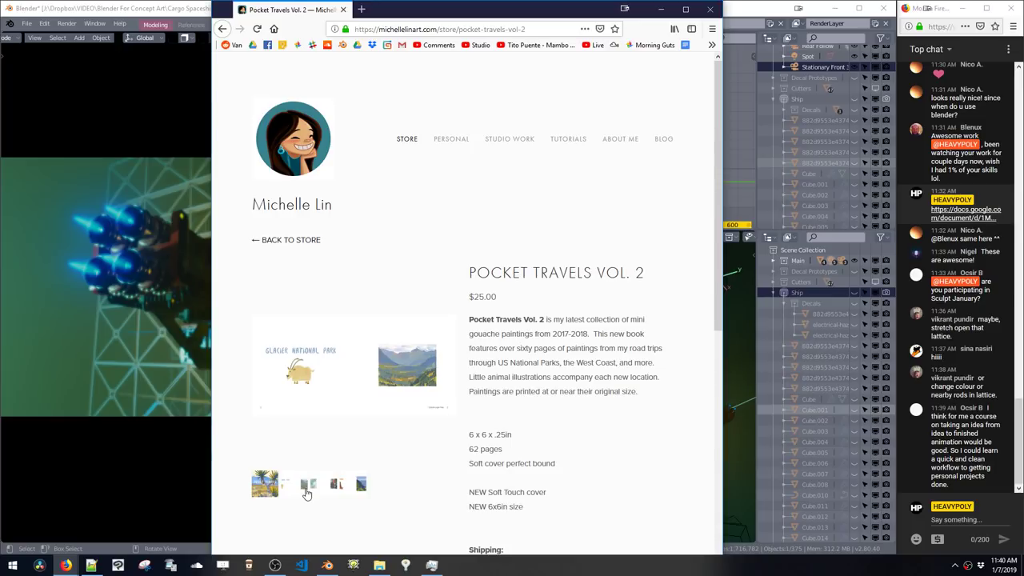
{"action": "left_click", "coordinate": [316, 490]}
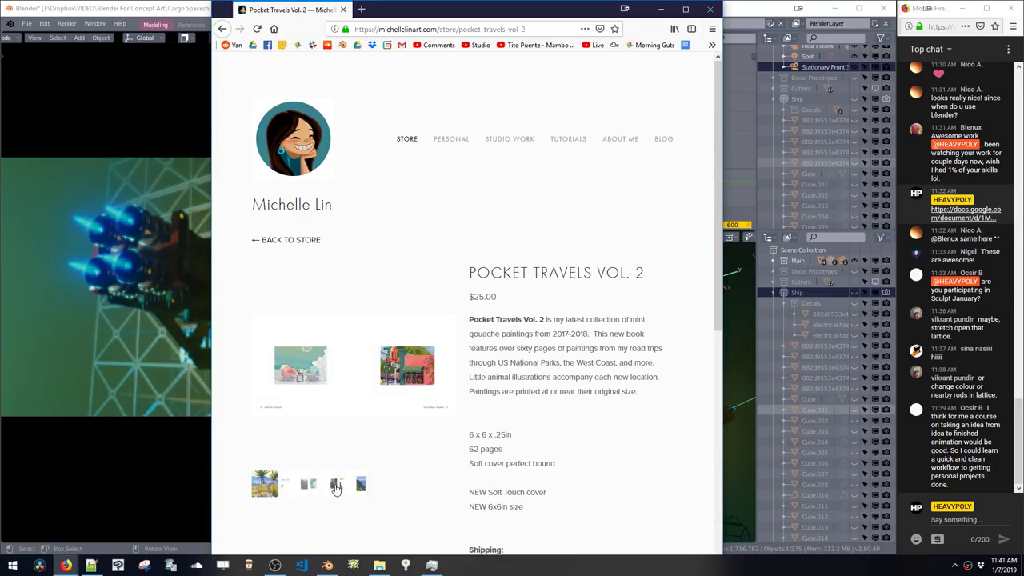
{"action": "left_click", "coordinate": [361, 486]}
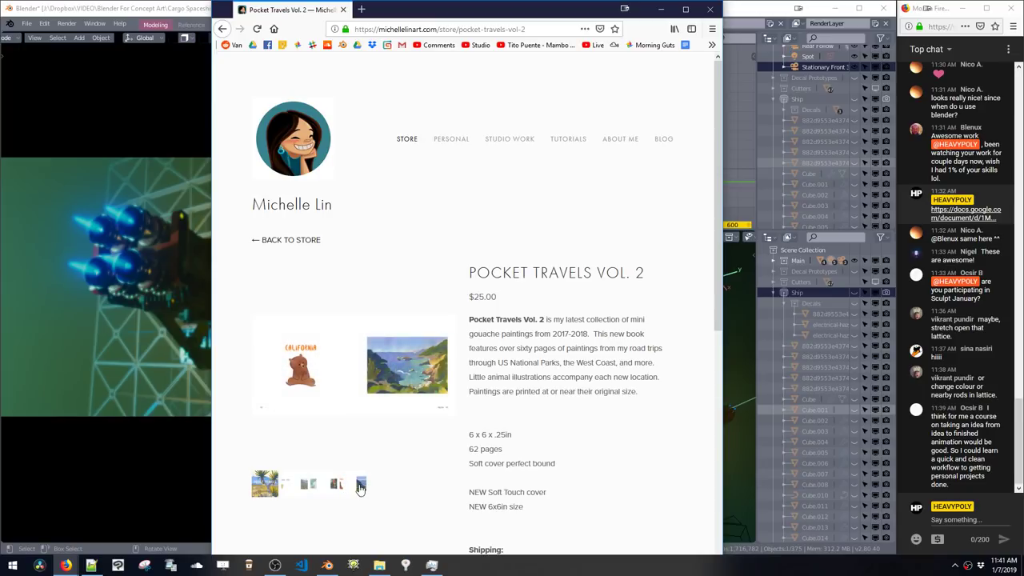
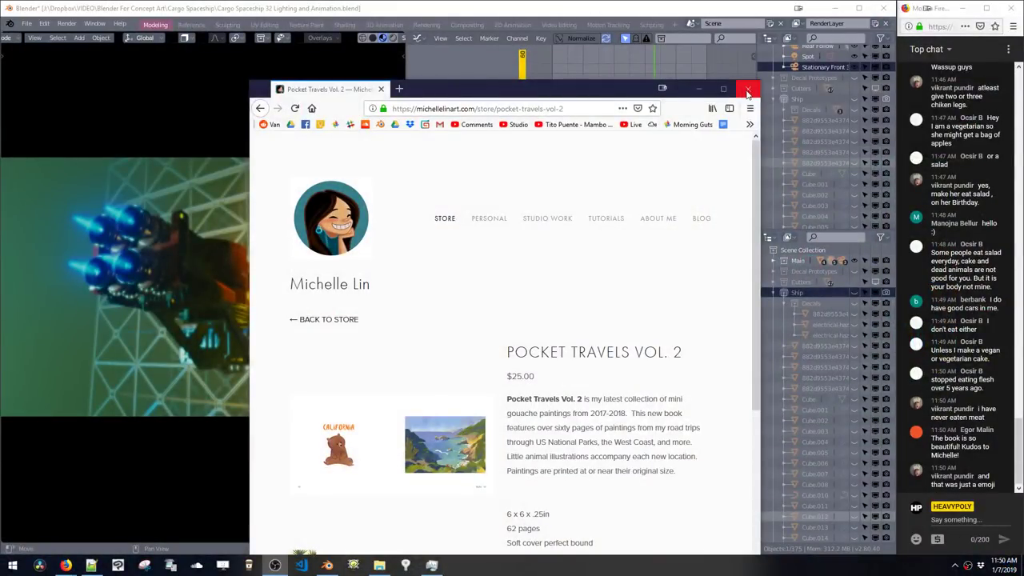
Step: Close the Pocket Travels Vol. 2 store page and read back through the earlier live chat messages
{"action": "left_click", "coordinate": [748, 89]}
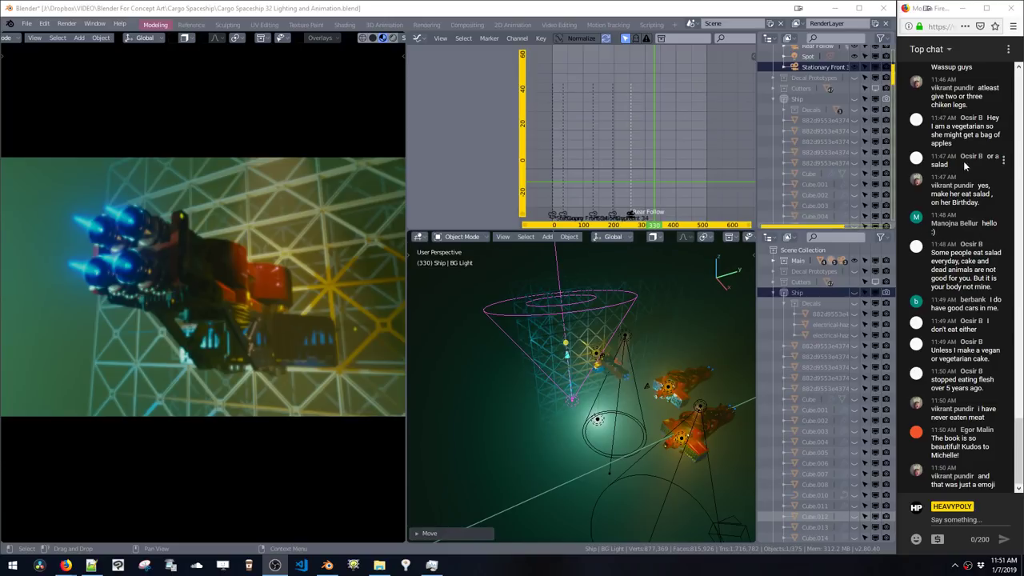
{"action": "left_click_drag", "start_coordinate": [950, 135], "coordinate": [959, 148]}
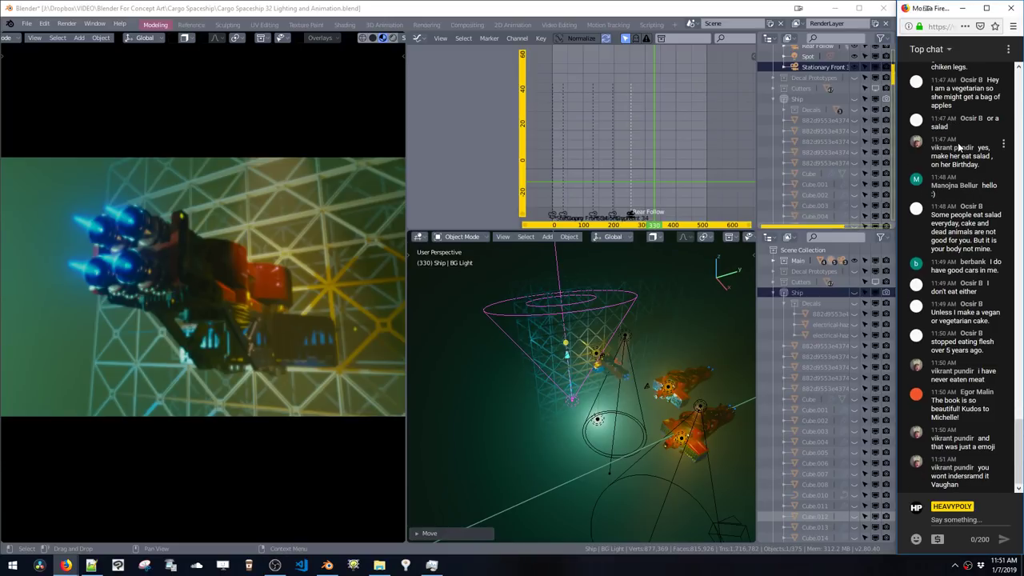
{"action": "scroll", "coordinate": [959, 143], "scroll_direction": "up", "scroll_amount": 2}
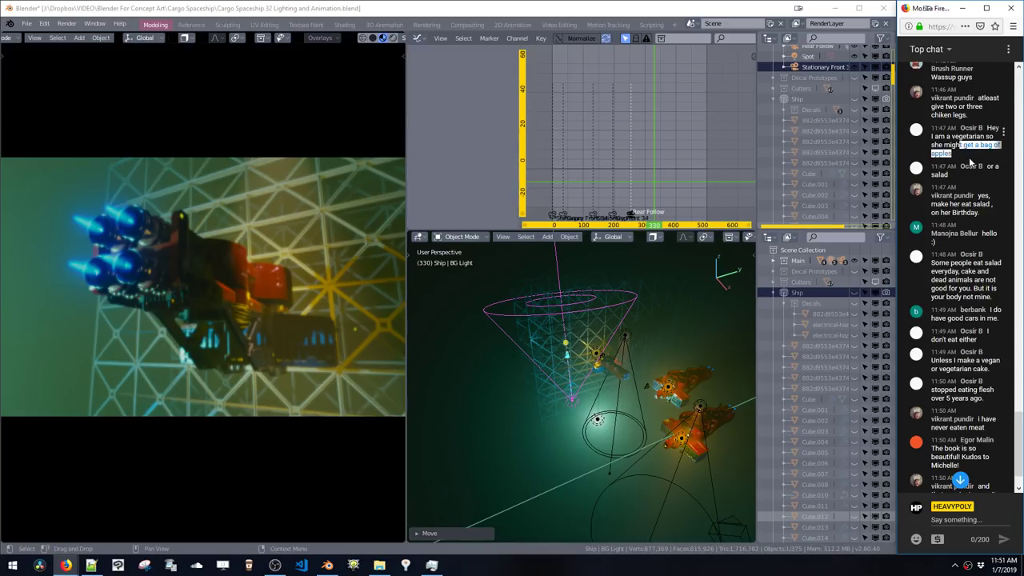
{"action": "scroll", "coordinate": [967, 152], "scroll_direction": "up", "scroll_amount": 3}
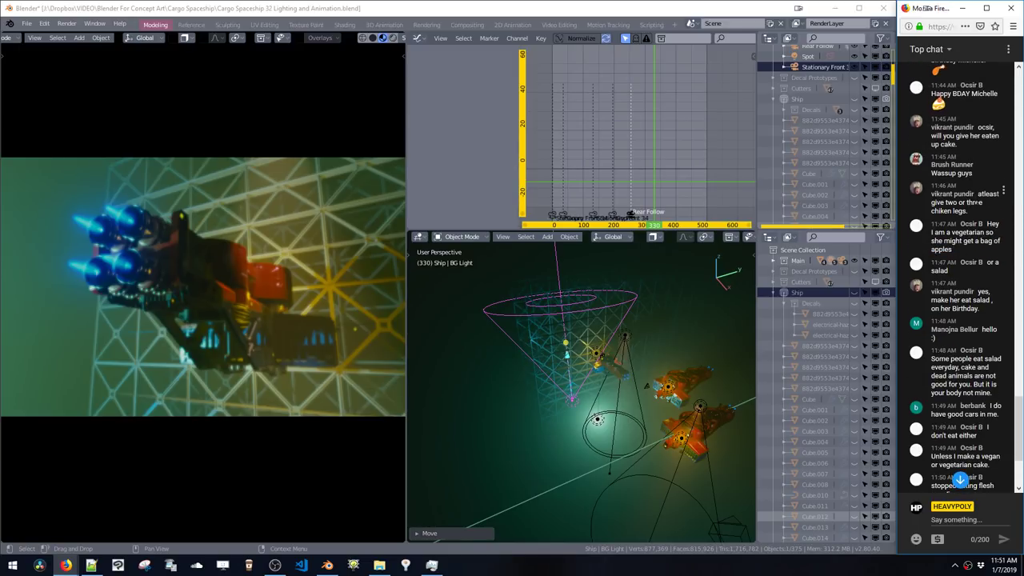
{"action": "scroll", "coordinate": [969, 193], "scroll_direction": "up", "scroll_amount": 2}
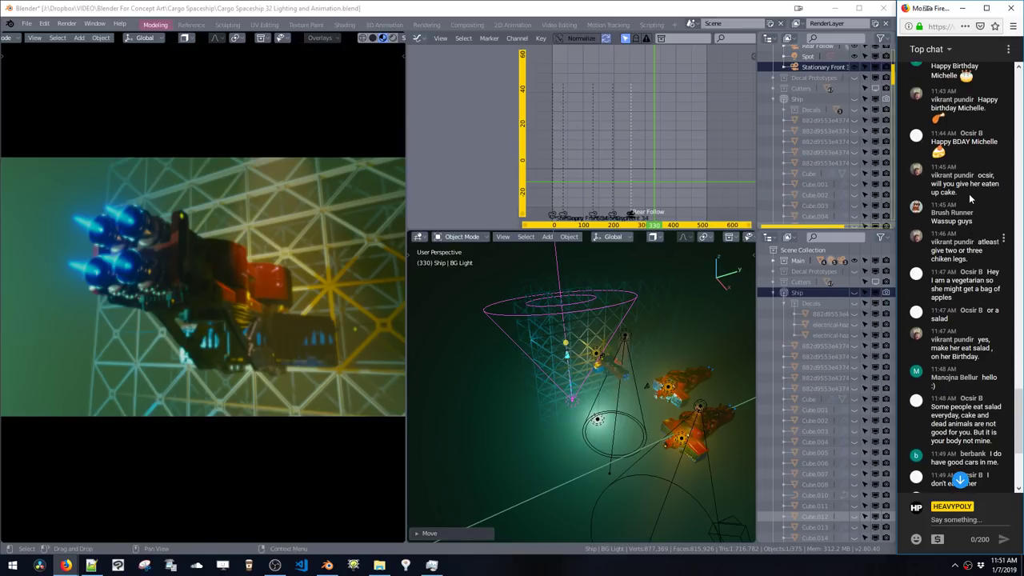
{"action": "scroll", "coordinate": [969, 191], "scroll_direction": "up", "scroll_amount": 2}
{"action": "scroll", "coordinate": [969, 182], "scroll_direction": "up", "scroll_amount": 2}
{"action": "scroll", "coordinate": [969, 181], "scroll_direction": "down", "scroll_amount": 2}
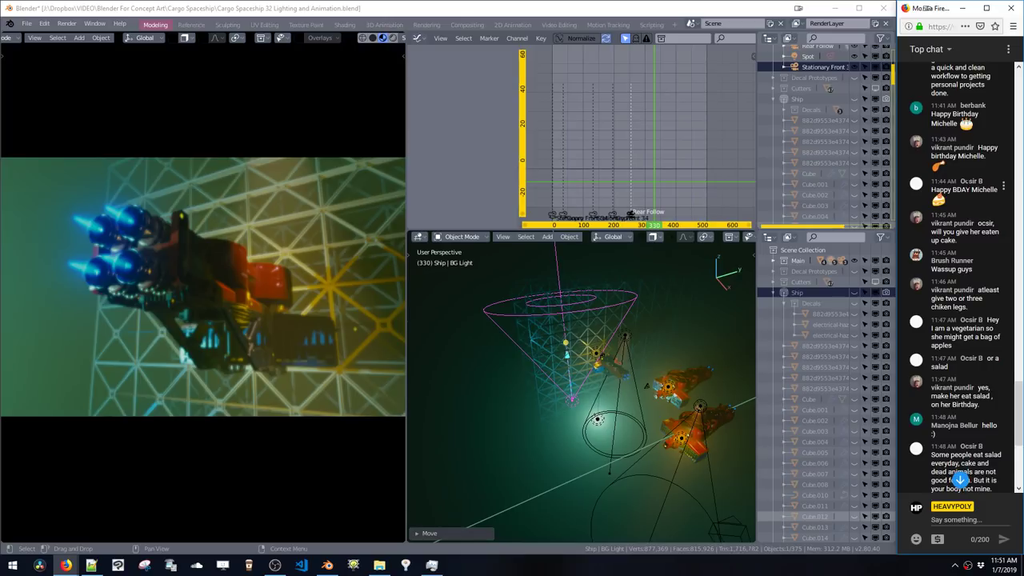
{"action": "left_click", "coordinate": [960, 480]}
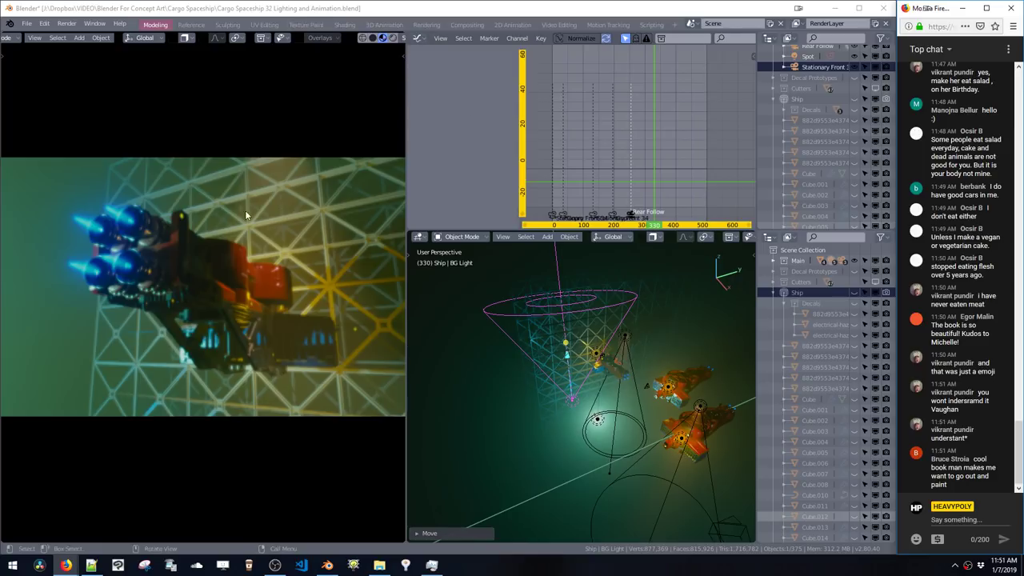
Step: Play the rear-follow shot, undo the last change, and replay the shot up to frame 366
{"action": "key", "text": "space"}
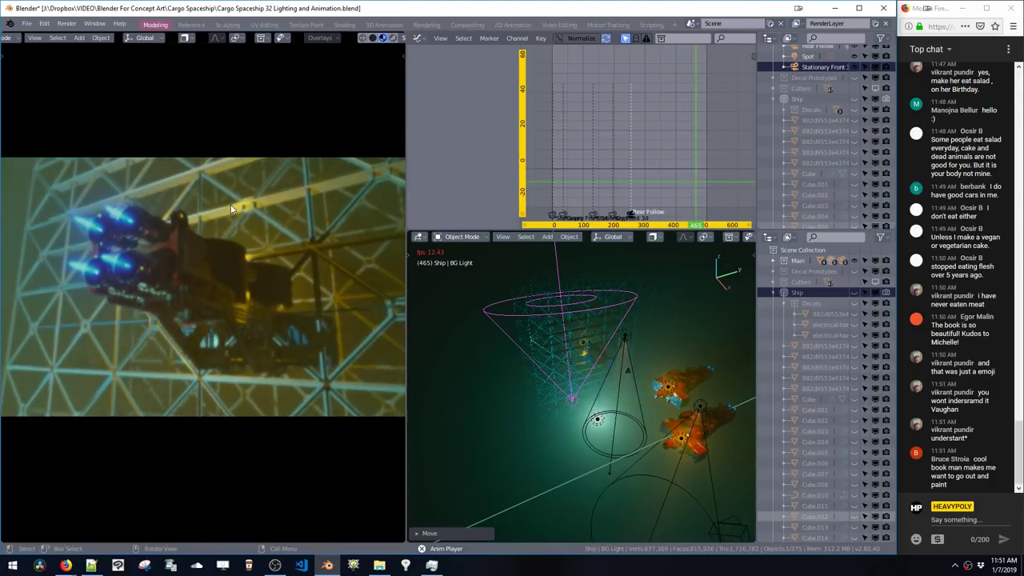
{"action": "key", "text": "space"}
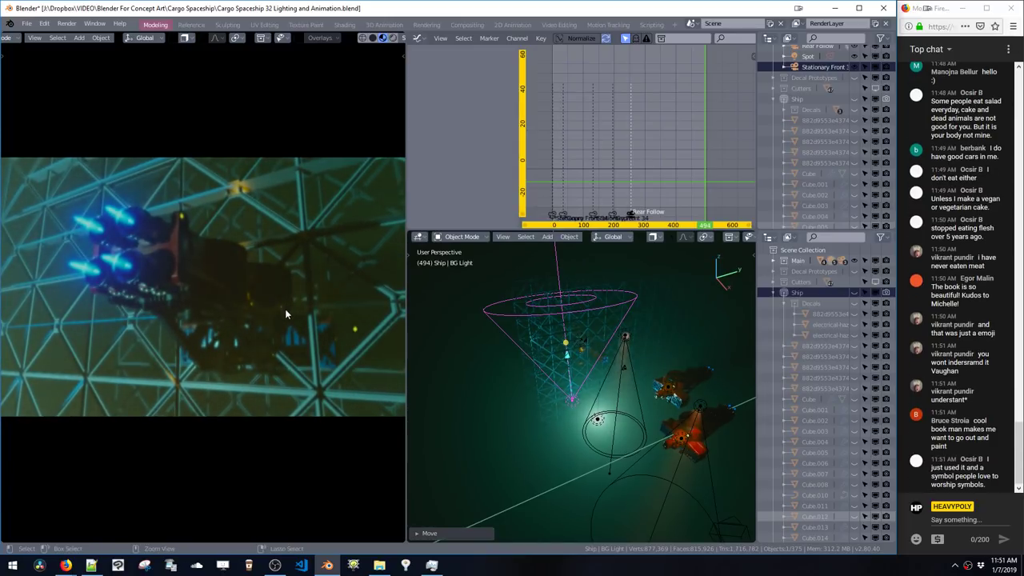
{"action": "key", "text": "ctrl+z"}
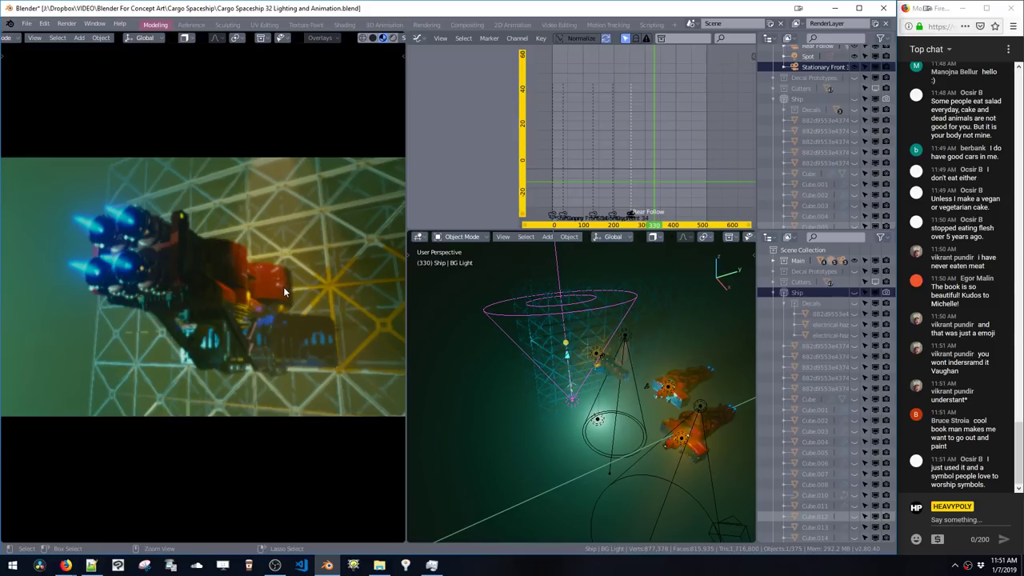
{"action": "key", "text": "space"}
{"action": "key", "text": "space"}
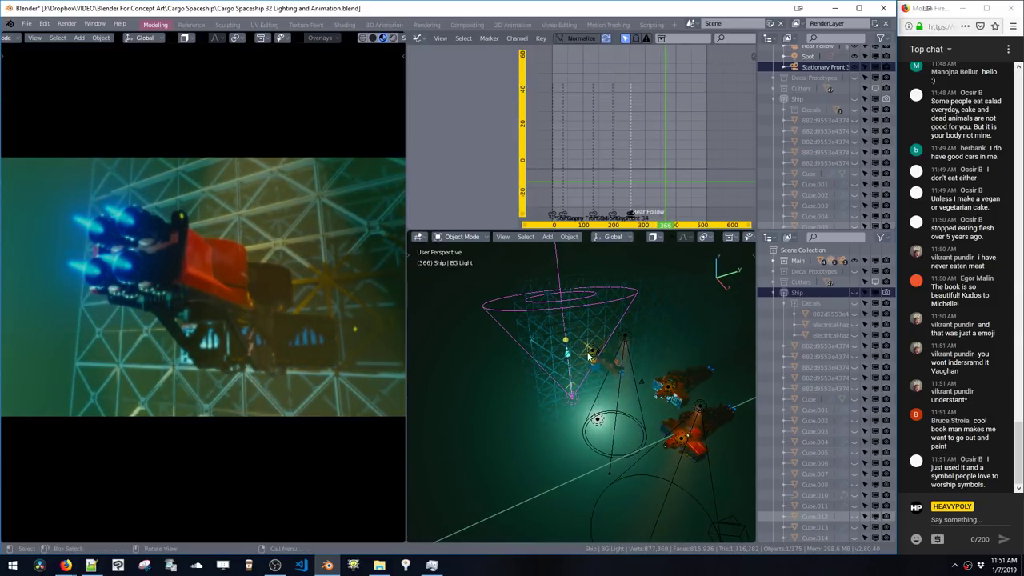
Step: Try green, orange and dark magenta tints on the Spot light shining down beside the lattice
{"action": "left_click", "coordinate": [626, 340]}
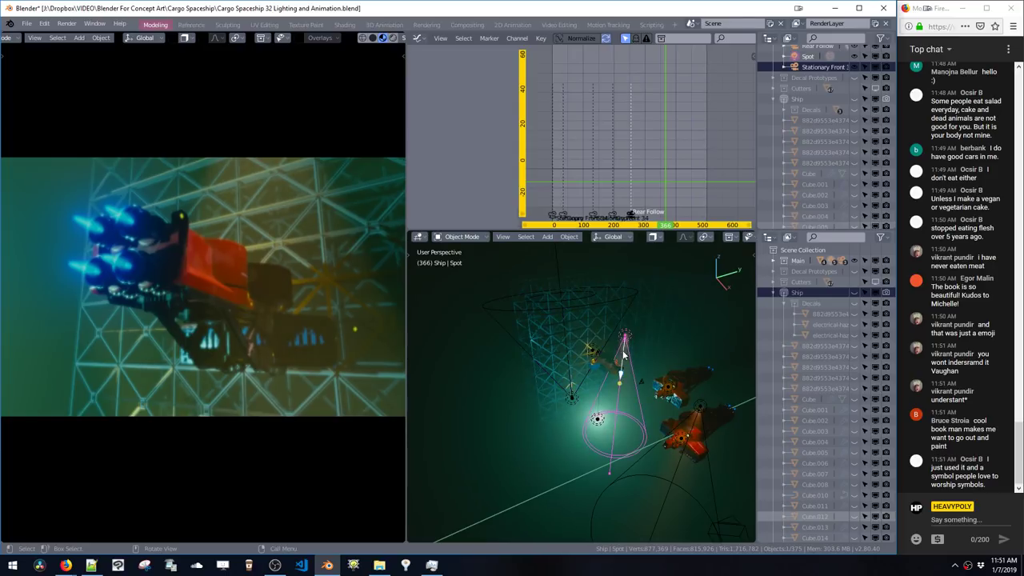
{"action": "key", "text": "v"}
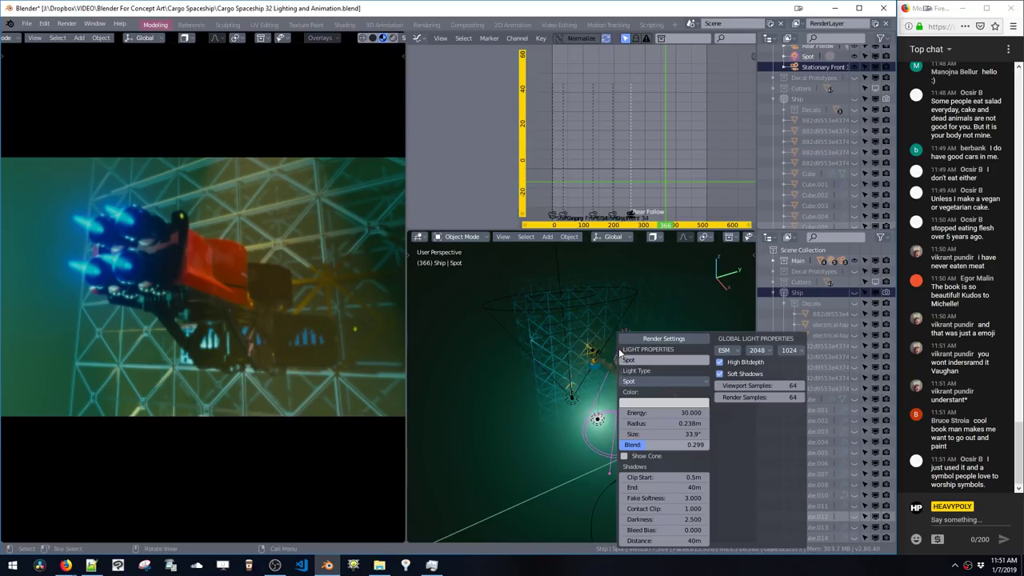
{"action": "left_click", "coordinate": [671, 403]}
{"action": "left_click", "coordinate": [681, 268]}
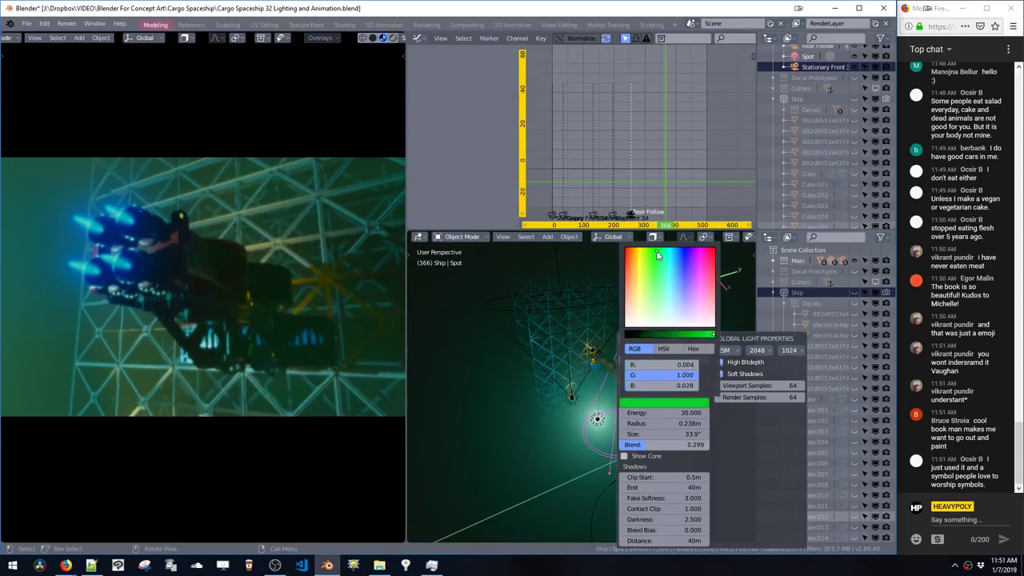
{"action": "left_click", "coordinate": [706, 260]}
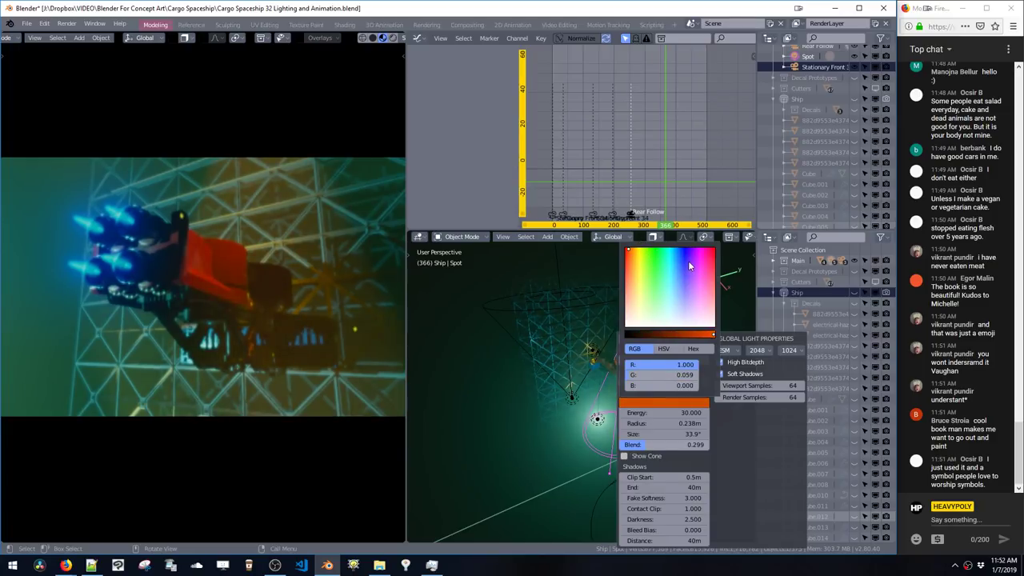
{"action": "left_click", "coordinate": [663, 334]}
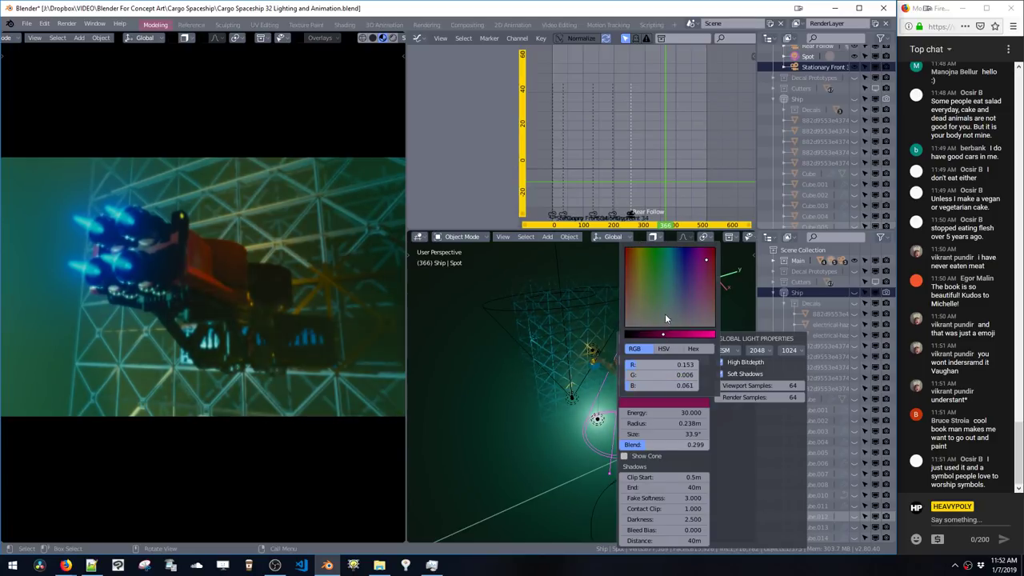
{"action": "mouse_move", "coordinate": [665, 315]}
{"action": "left_mouse_down"}
{"action": "mouse_move", "coordinate": [644, 326]}
{"action": "mouse_move", "coordinate": [719, 339]}
{"action": "left_mouse_up"}
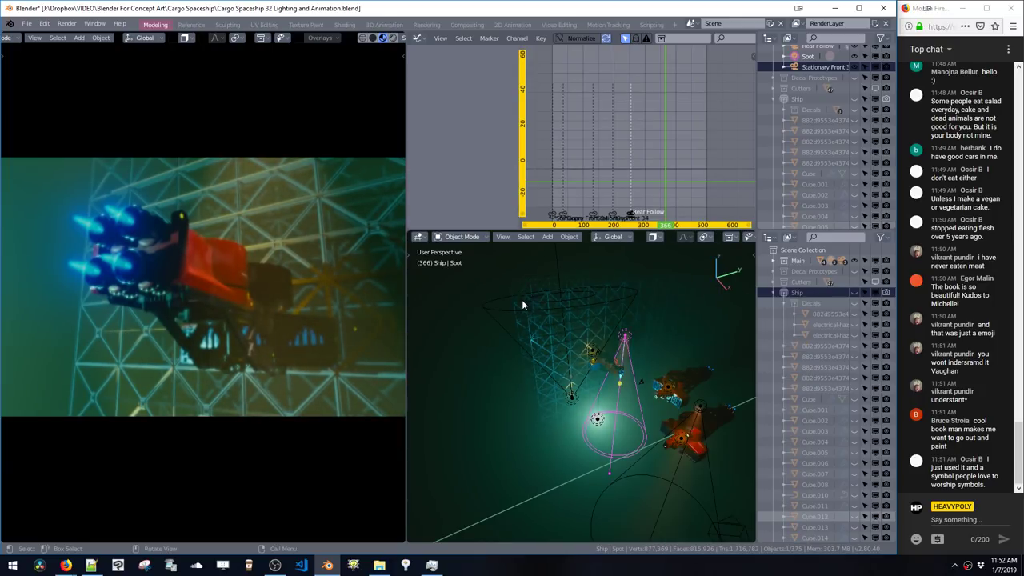
Step: Play the animation from its start through the marker-based camera cuts and stop at frame 317 in the rear-follow shot
{"action": "key", "text": "space"}
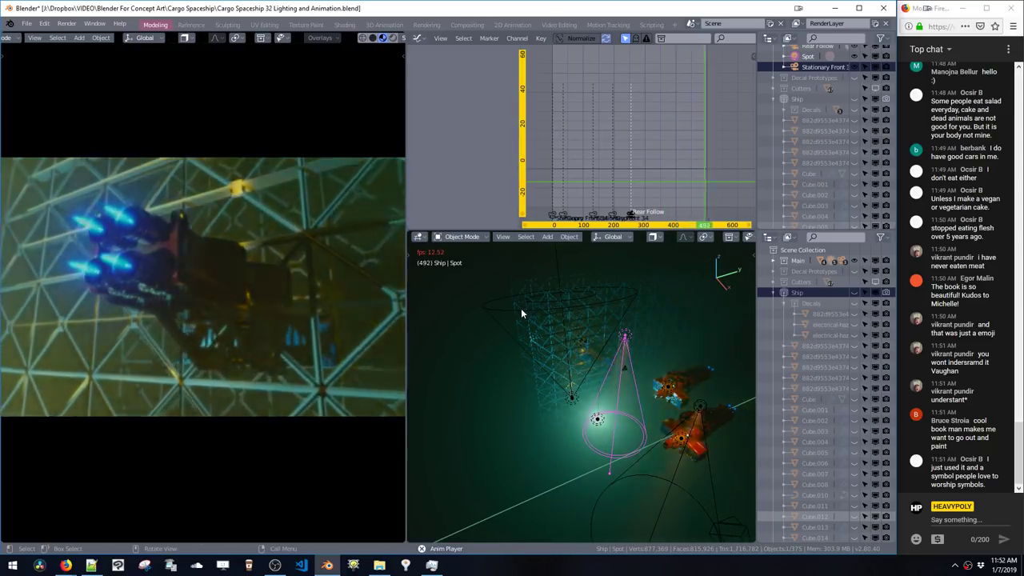
{"action": "key", "text": "space"}
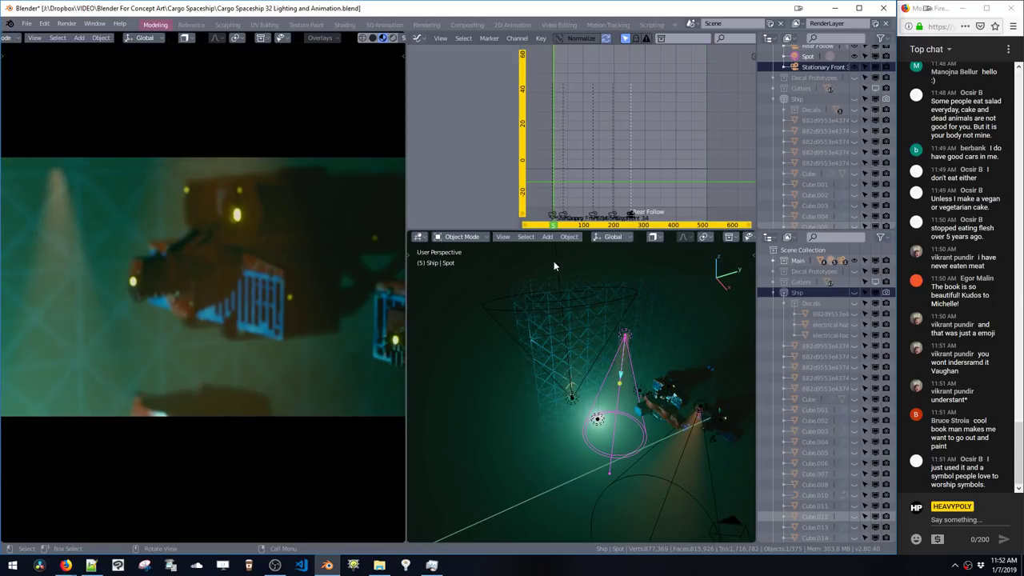
{"action": "left_click_drag", "start_coordinate": [961, 149], "coordinate": [965, 156]}
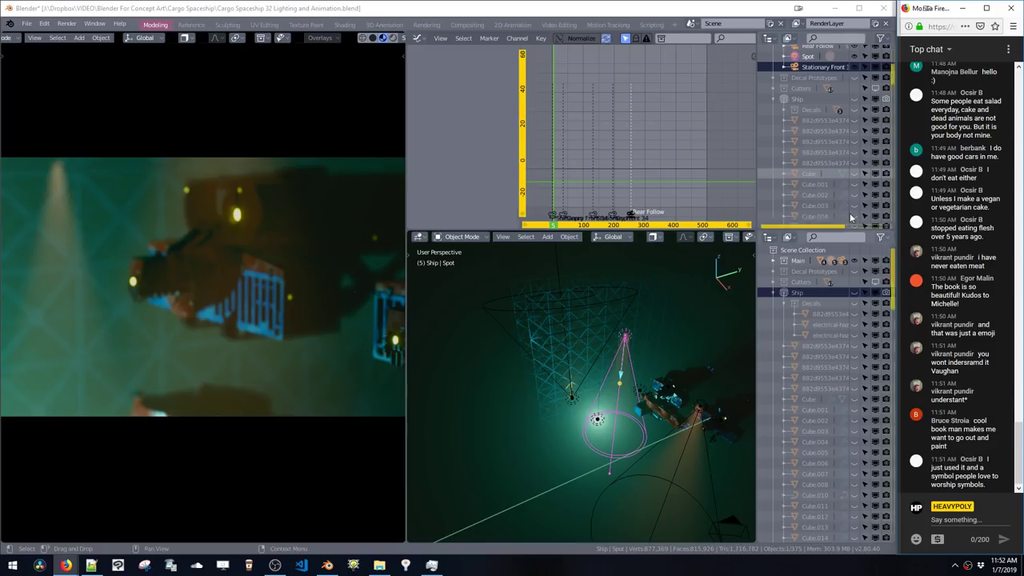
{"action": "left_click", "coordinate": [593, 116]}
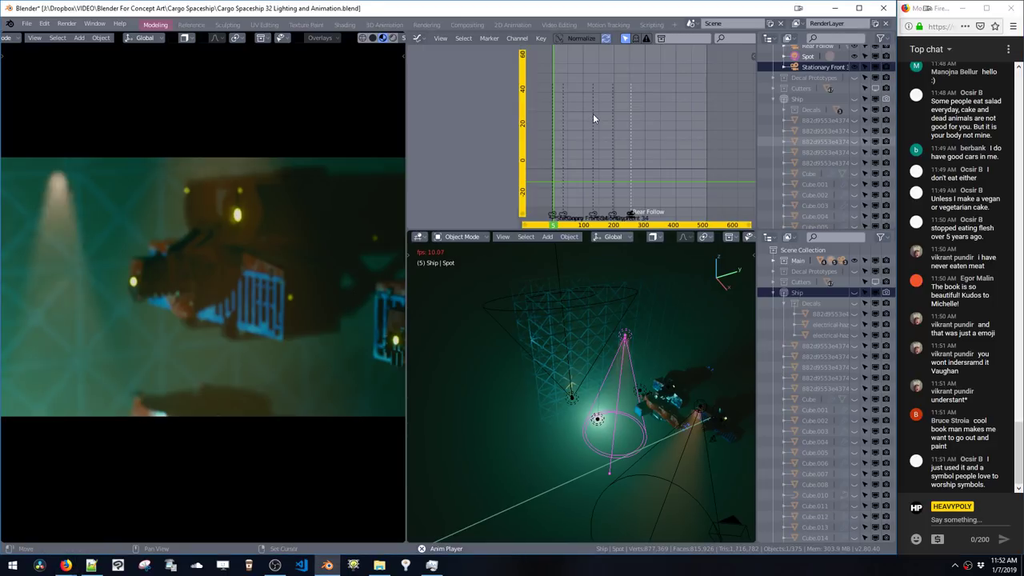
{"action": "key", "text": "space"}
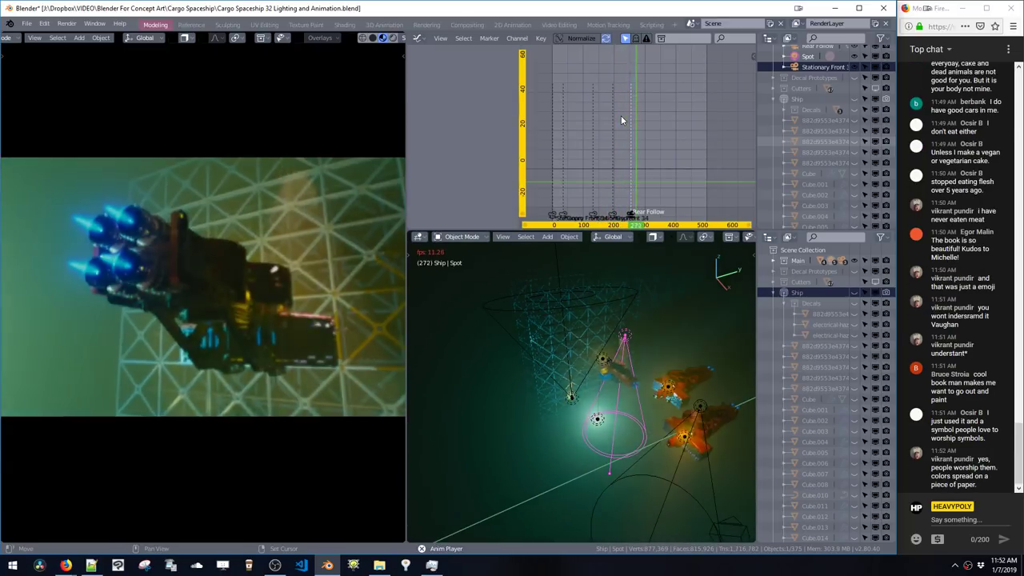
{"action": "key", "text": "space"}
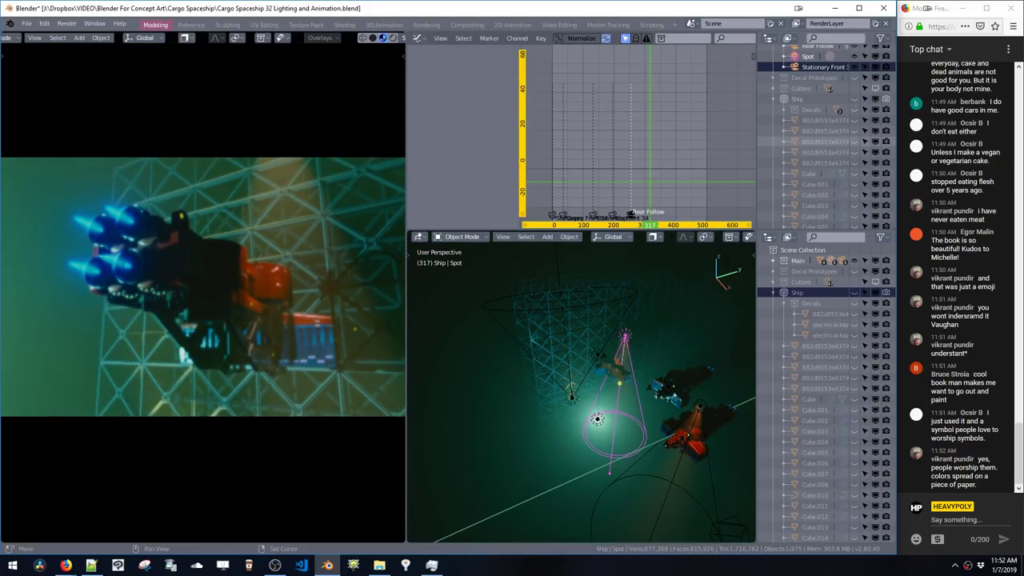
Step: Go to frame 73, unhide the Ship collection and select the FrontLight point light on the nearest ship's nose
{"action": "right_click_drag", "start_coordinate": [594, 119], "coordinate": [574, 136]}
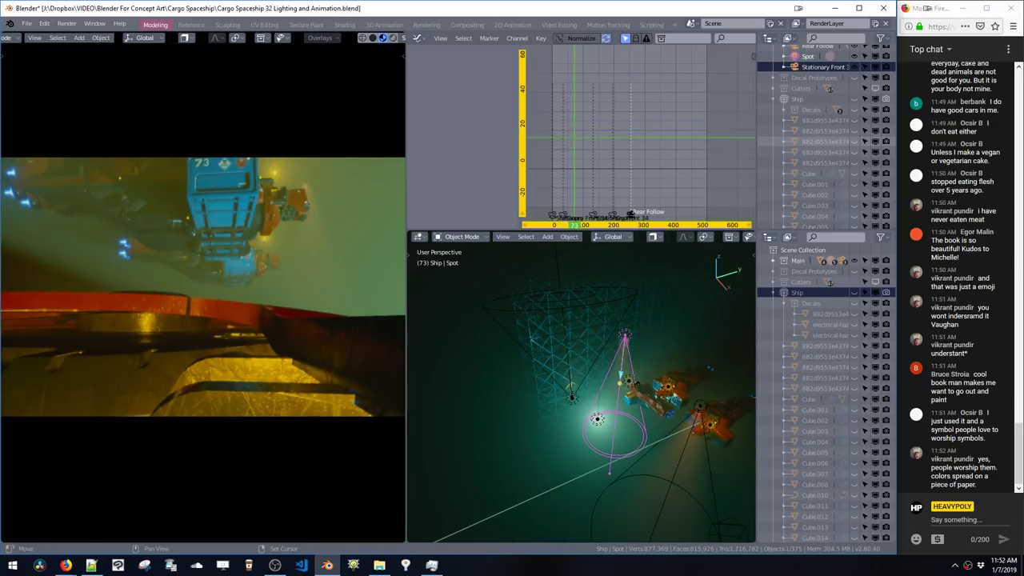
{"action": "left_click", "coordinate": [854, 99]}
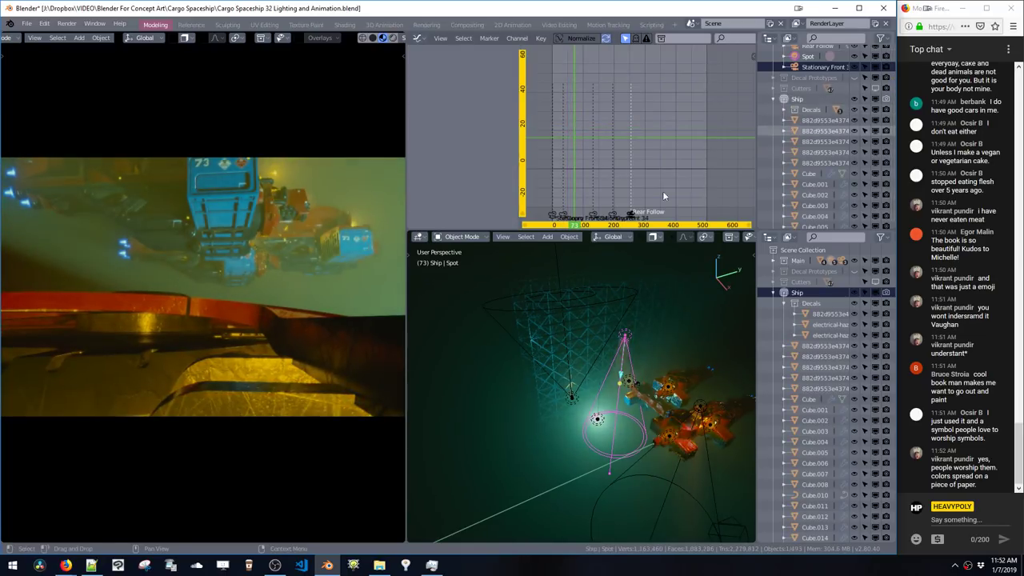
{"action": "left_click", "coordinate": [671, 442]}
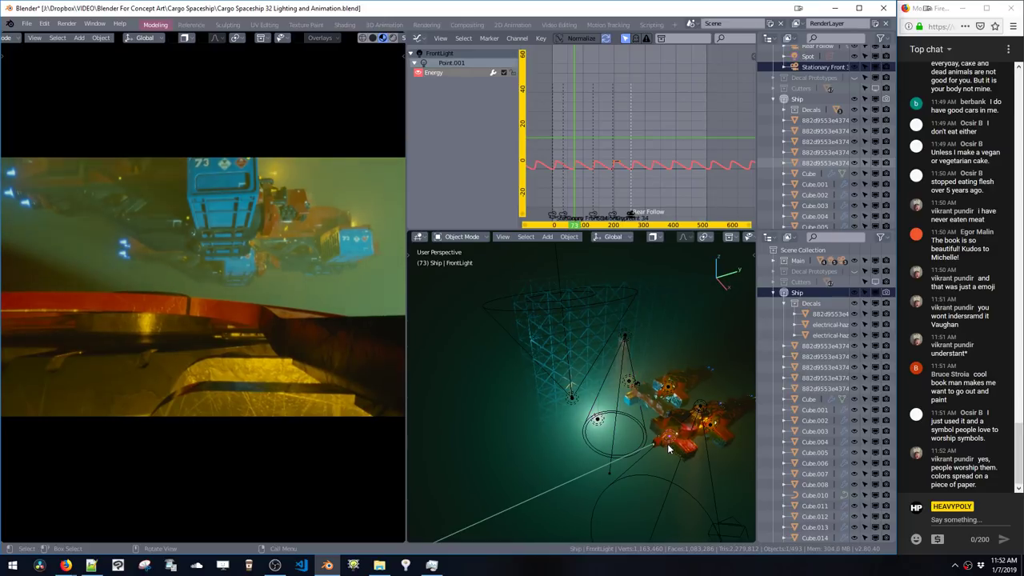
Step: Lower the peak keyframes of FrontLight's Energy curve along Y to dim its pulse
{"action": "scroll", "coordinate": [675, 450], "scroll_direction": "up", "scroll_amount": 5}
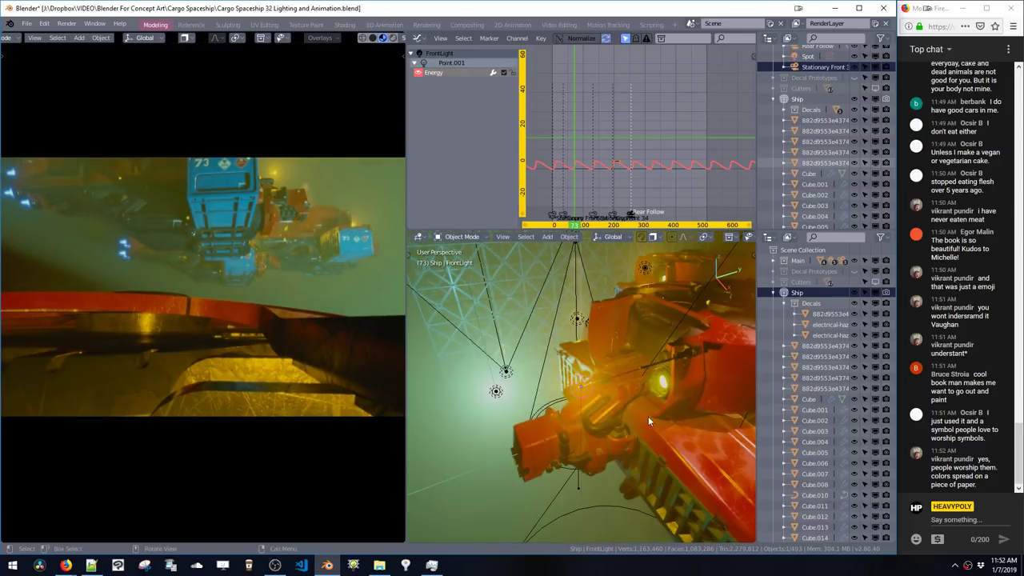
{"action": "right_click", "coordinate": [635, 312]}
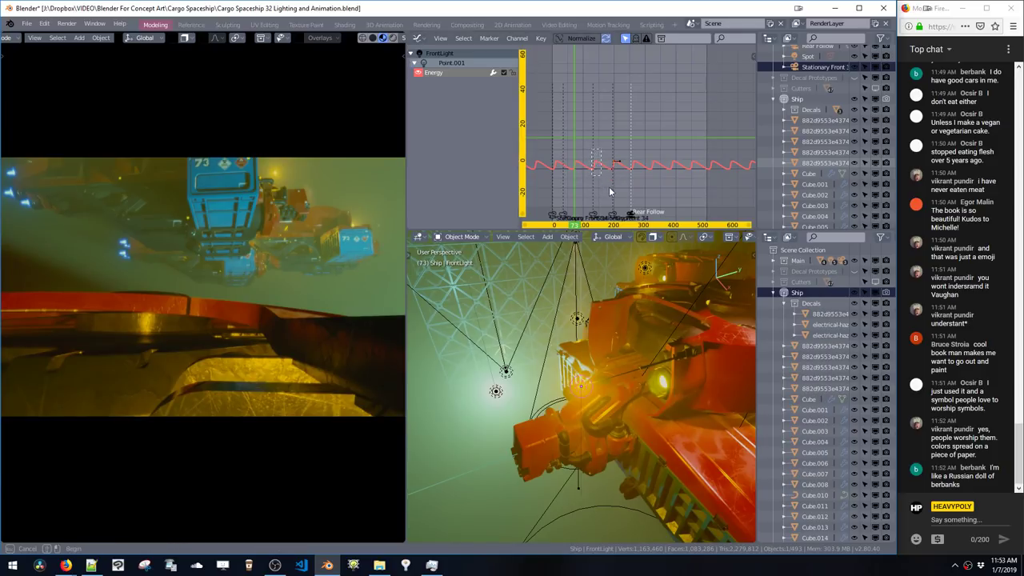
{"action": "middle_click_drag", "start_coordinate": [637, 199], "coordinate": [666, 166], "text": "ctrl"}
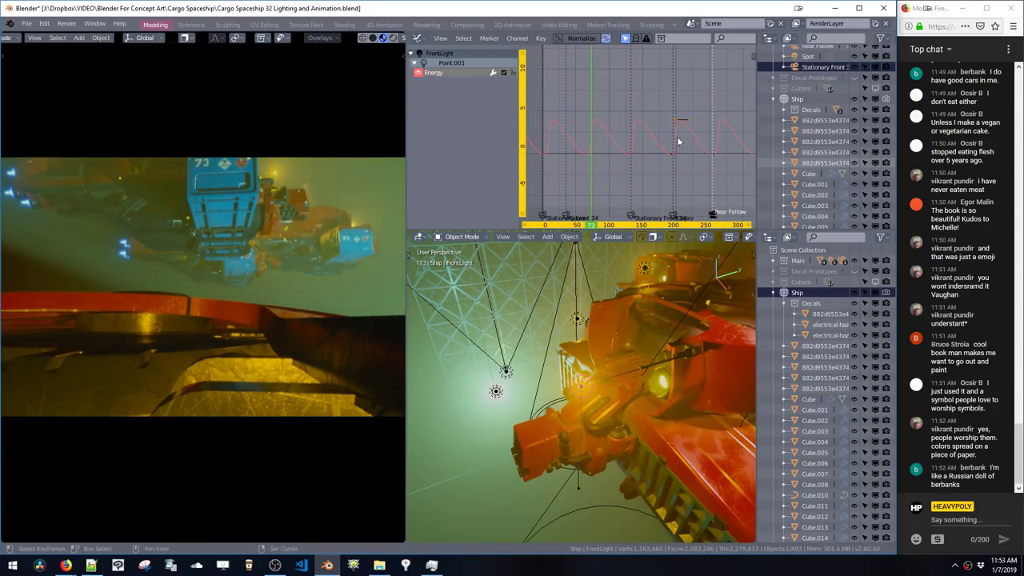
{"action": "key", "text": "g"}
{"action": "left_click", "coordinate": [685, 197]}
{"action": "key", "text": "g"}
{"action": "key", "text": "y"}
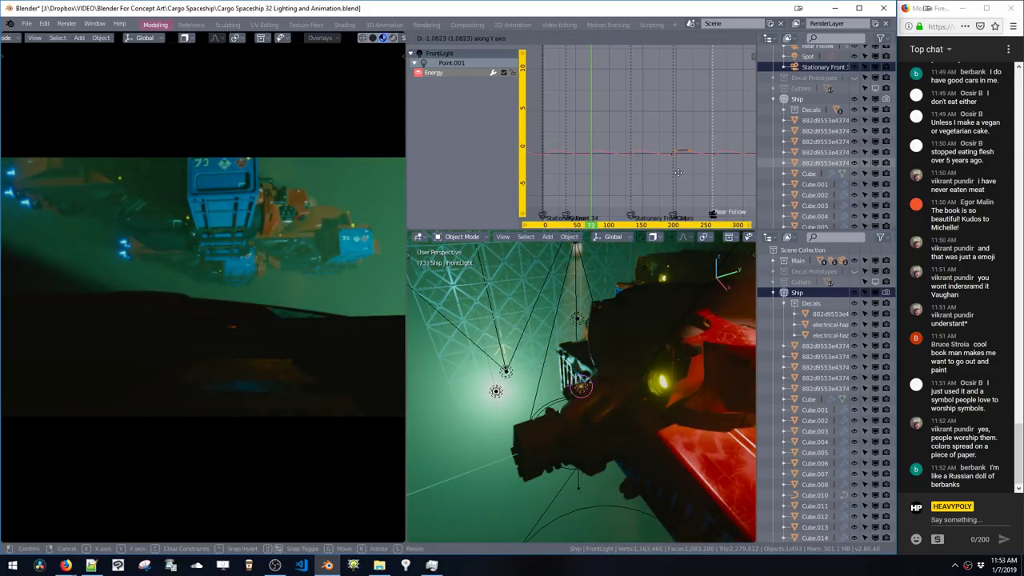
{"action": "key", "text": "Escape"}
Step: Lower FrontLight's Energy keyframes by about a further 0.7 and hide the Ship collection again for playback
{"action": "key", "text": "space"}
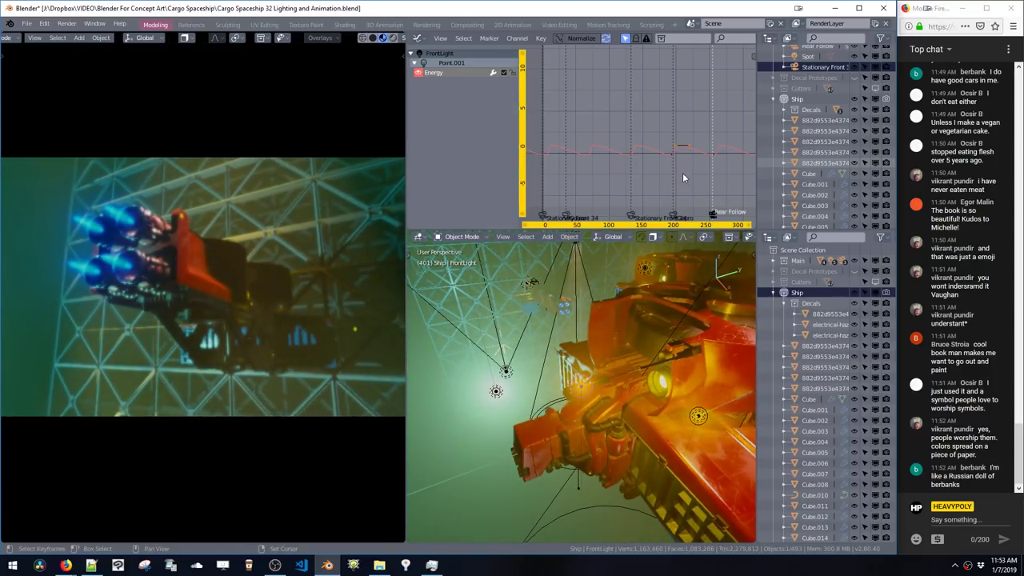
{"action": "key", "text": "g"}
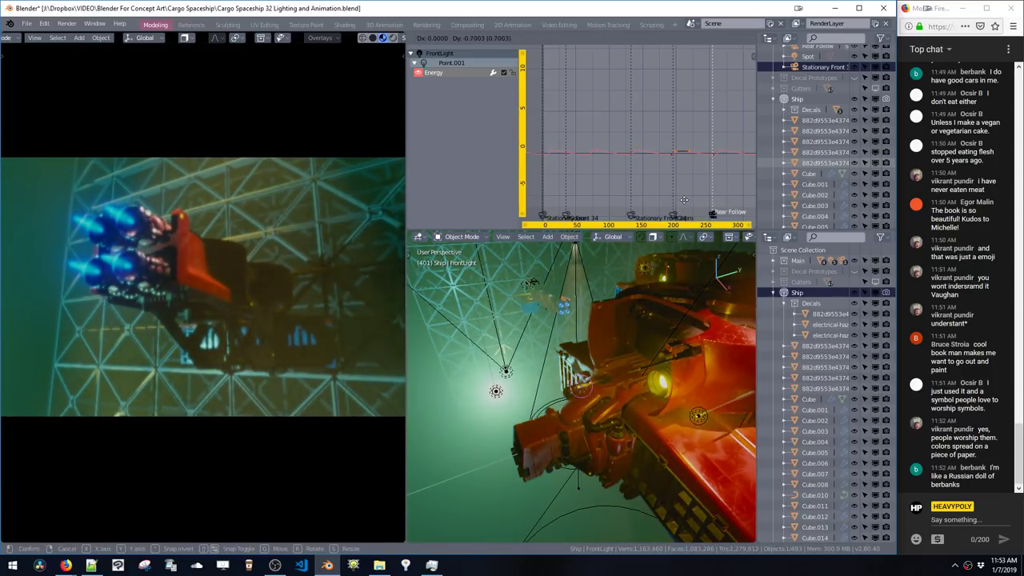
{"action": "left_click", "coordinate": [683, 202]}
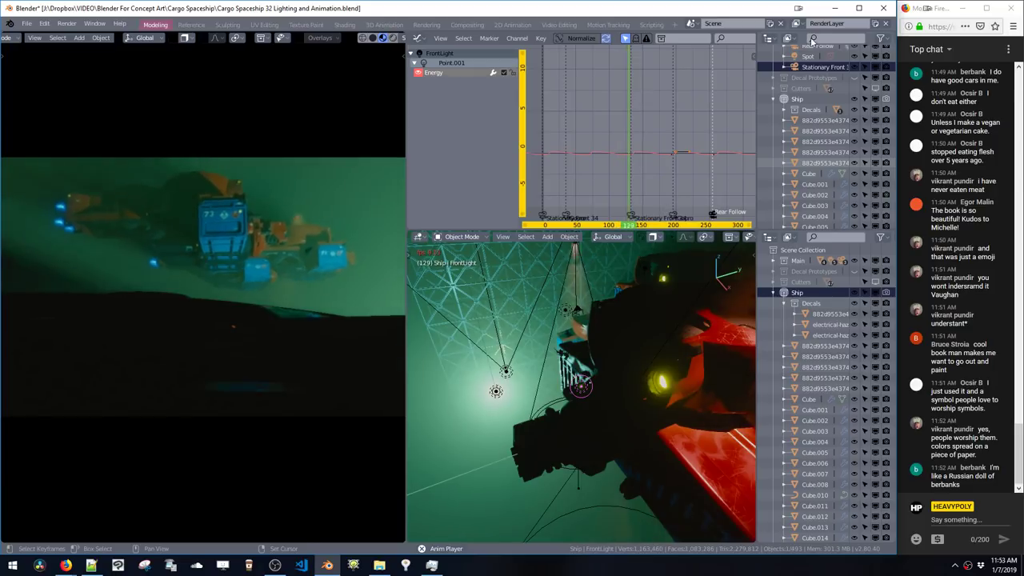
{"action": "left_click", "coordinate": [854, 98]}
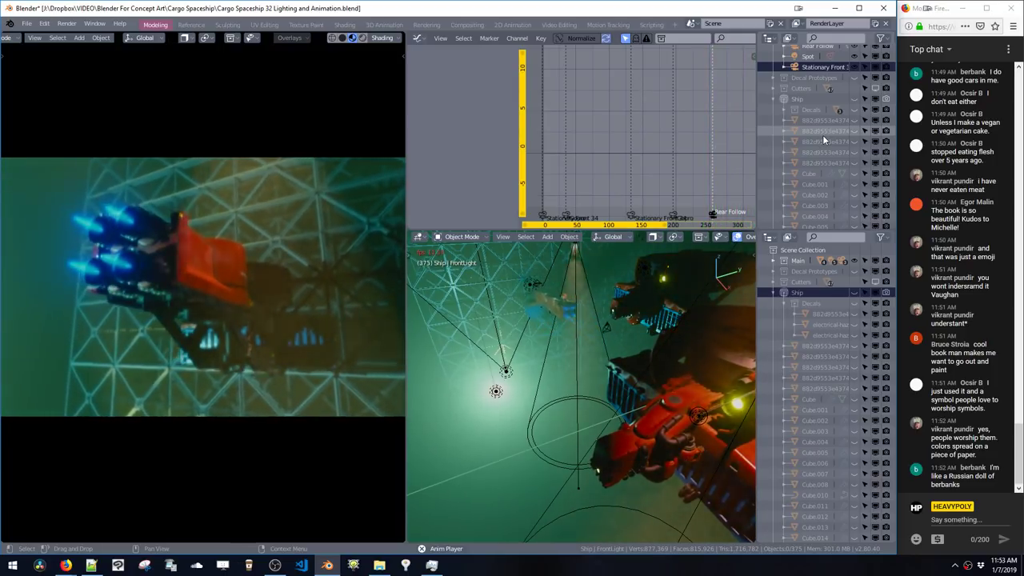
{"action": "key", "text": "space"}
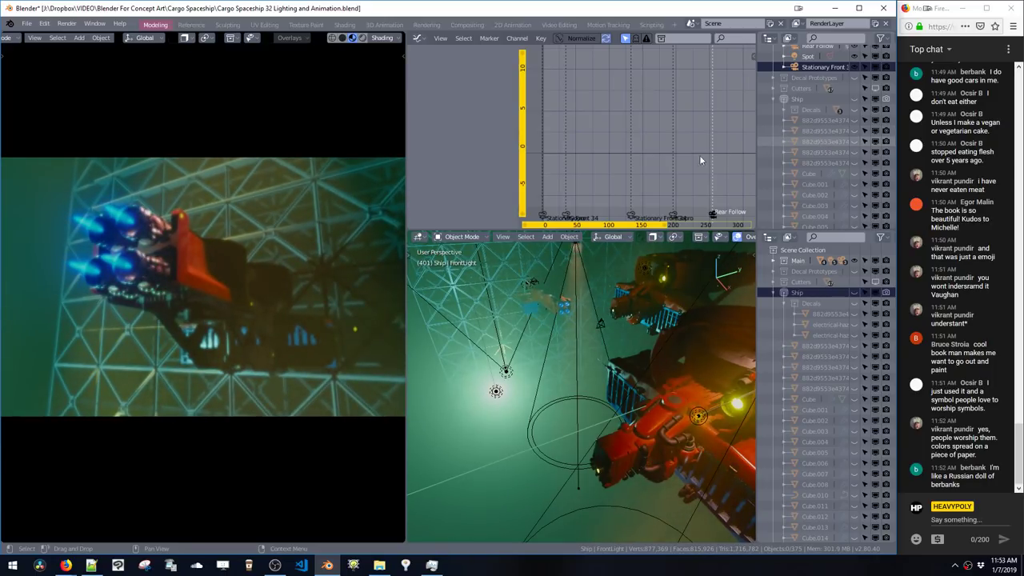
Step: Go to frame 298 in the rear-follow shot, select the Gopro camera and lower the scene's Frame End to about that frame
{"action": "left_click", "coordinate": [736, 176]}
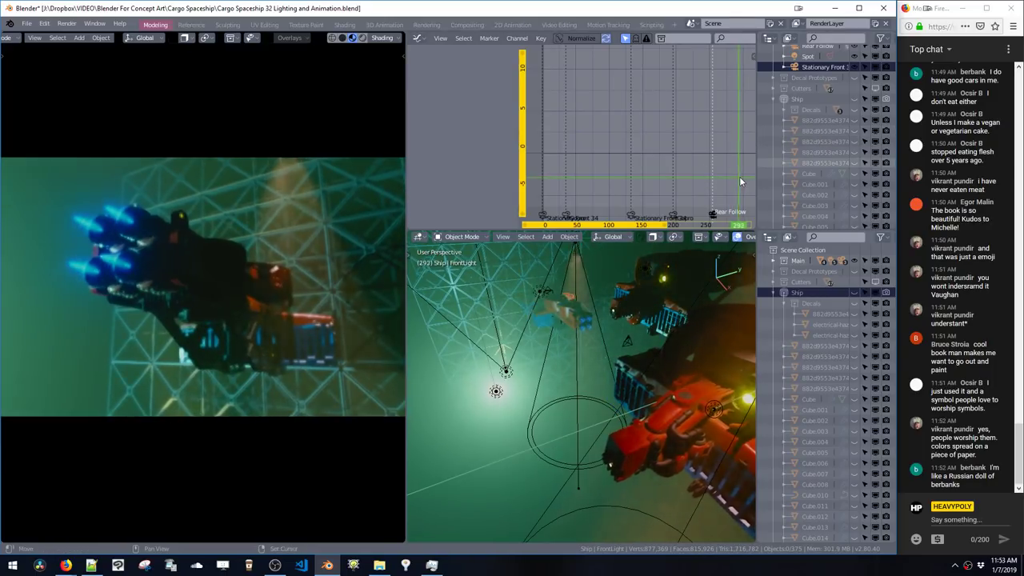
{"action": "right_click_drag", "start_coordinate": [738, 176], "coordinate": [741, 176]}
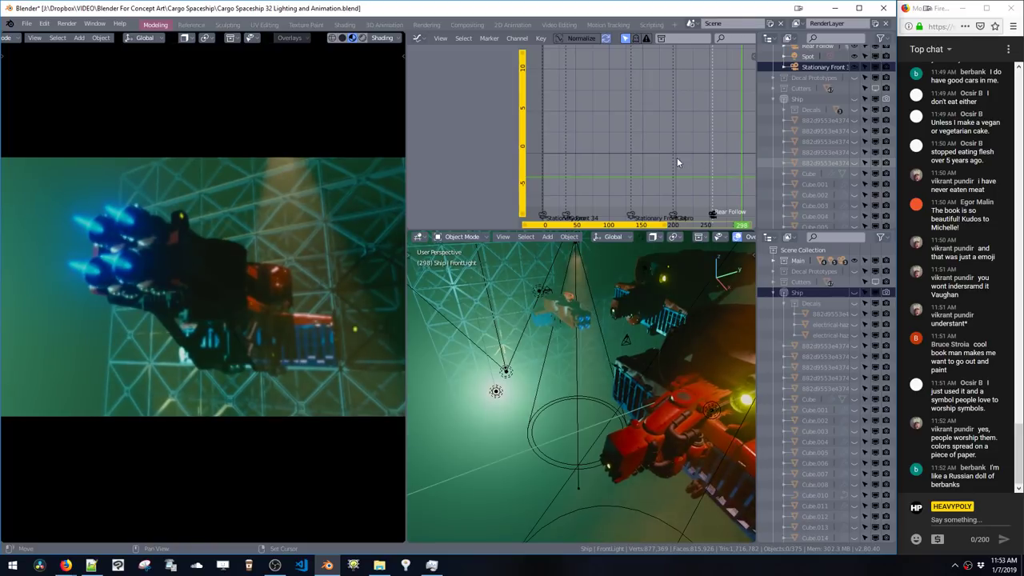
{"action": "key", "text": "v"}
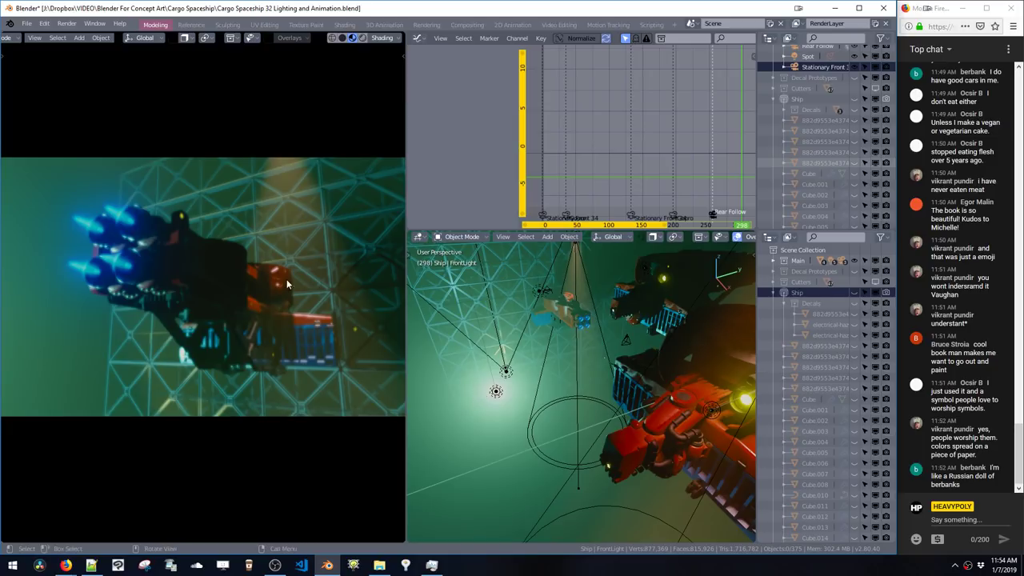
{"action": "left_click", "coordinate": [544, 298]}
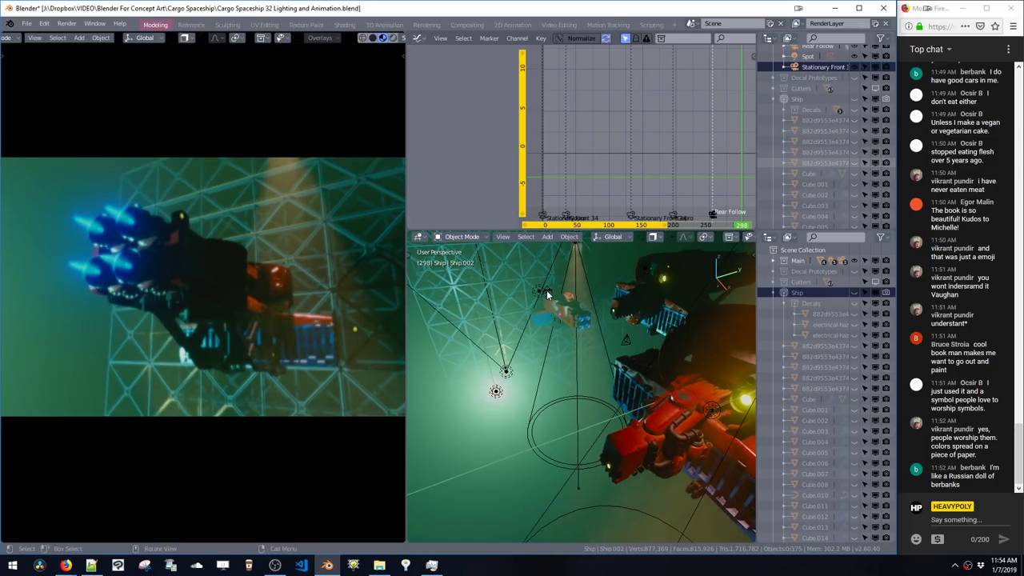
{"action": "key", "text": "v"}
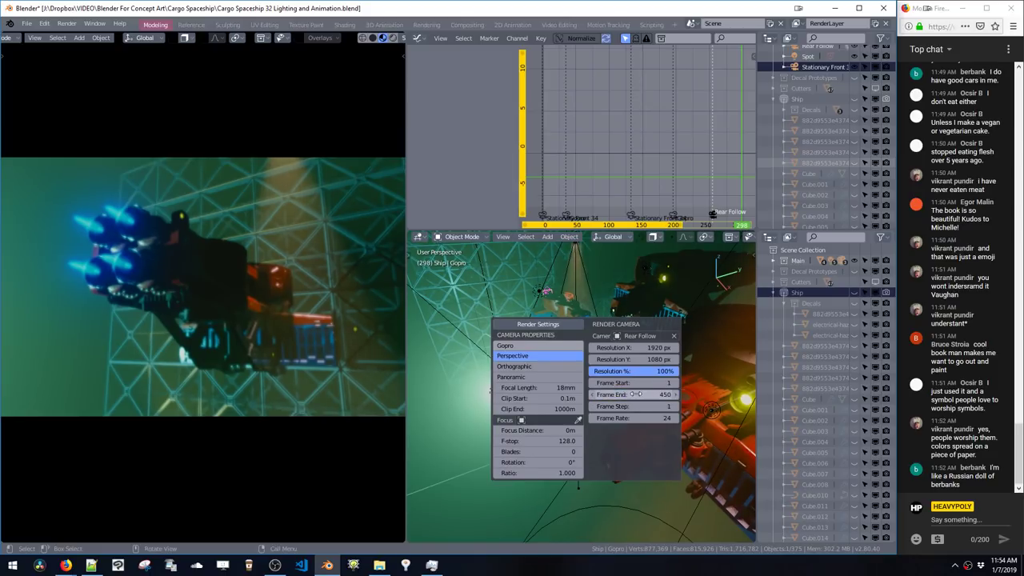
{"action": "left_click_drag", "start_coordinate": [632, 397], "coordinate": [630, 398]}
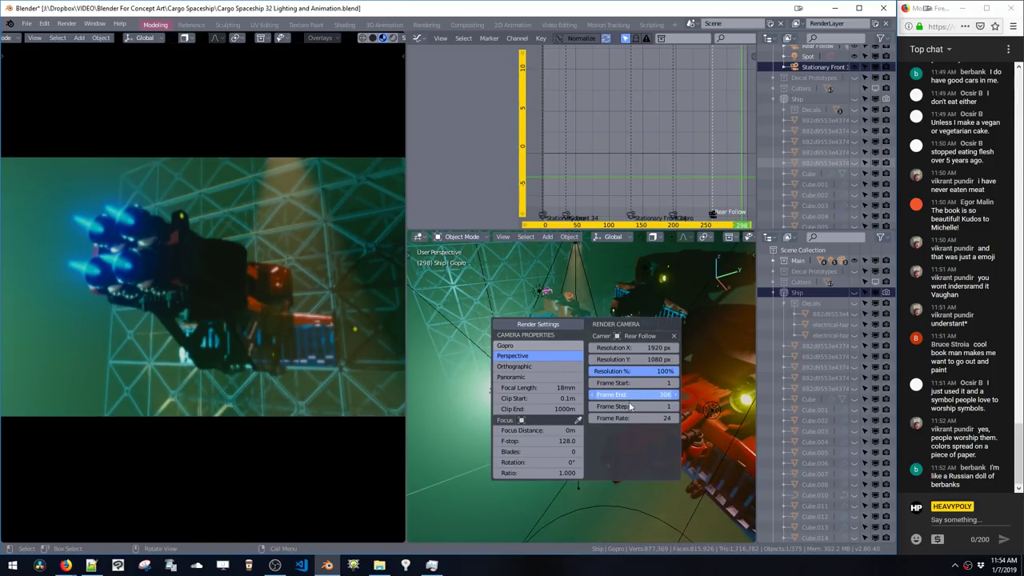
Step: Play the shortened animation to frame 223, unhide the Ship collection and shift the FrontLight point light's yellow color slightly toward green
{"action": "key", "text": "space"}
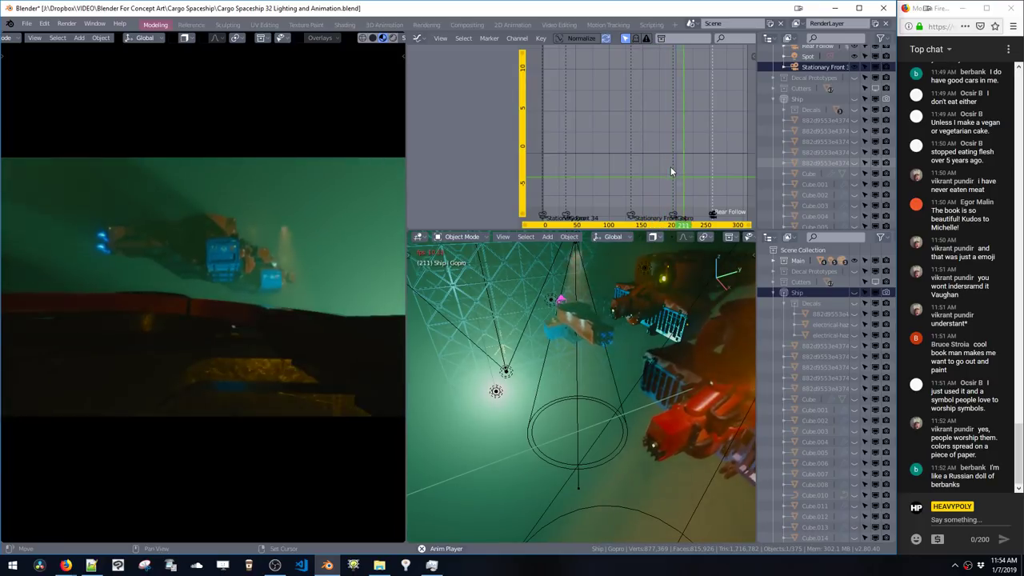
{"action": "key", "text": "space"}
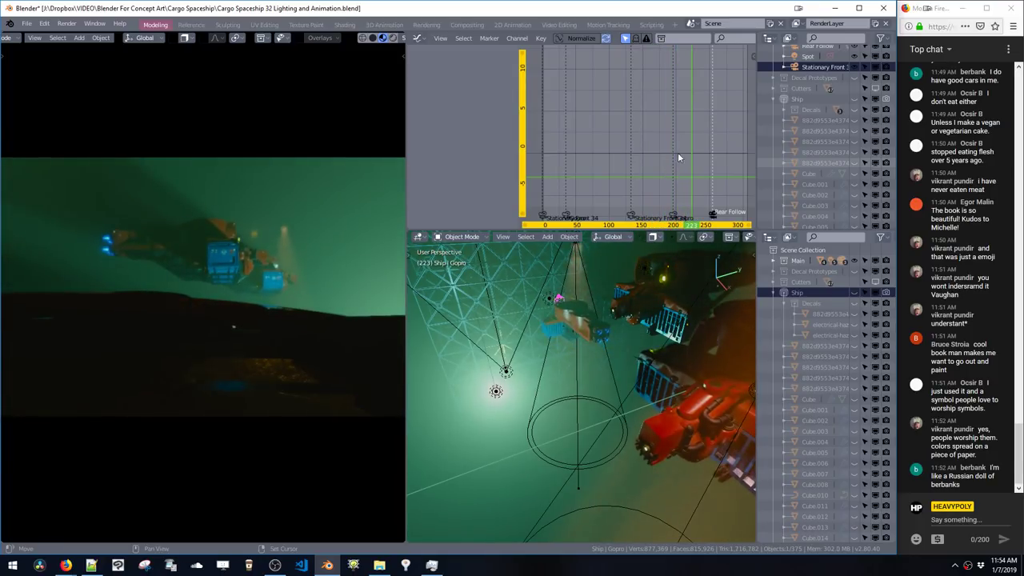
{"action": "left_click", "coordinate": [854, 99]}
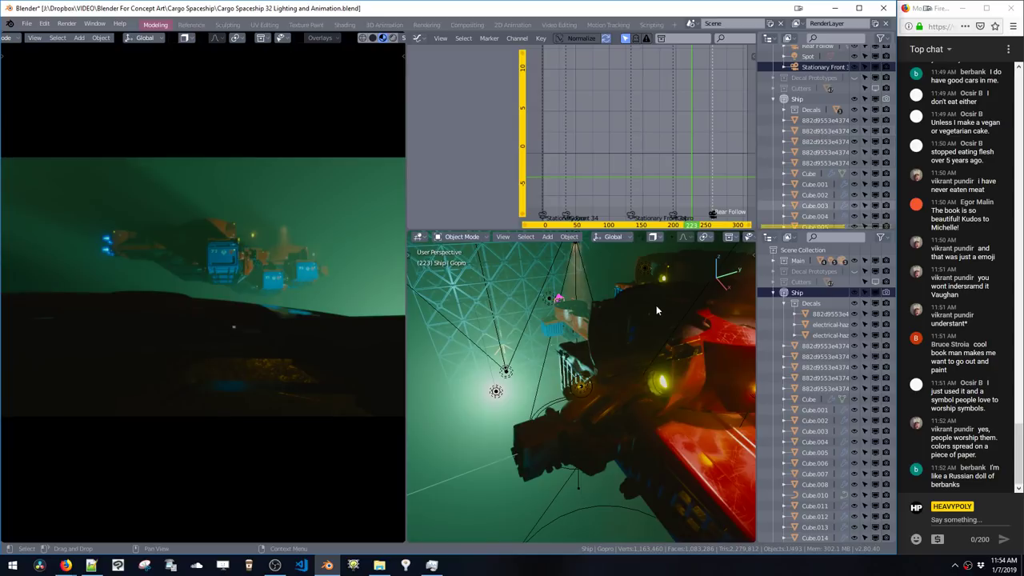
{"action": "left_click", "coordinate": [582, 388]}
{"action": "key", "text": "ctrl+shift+v"}
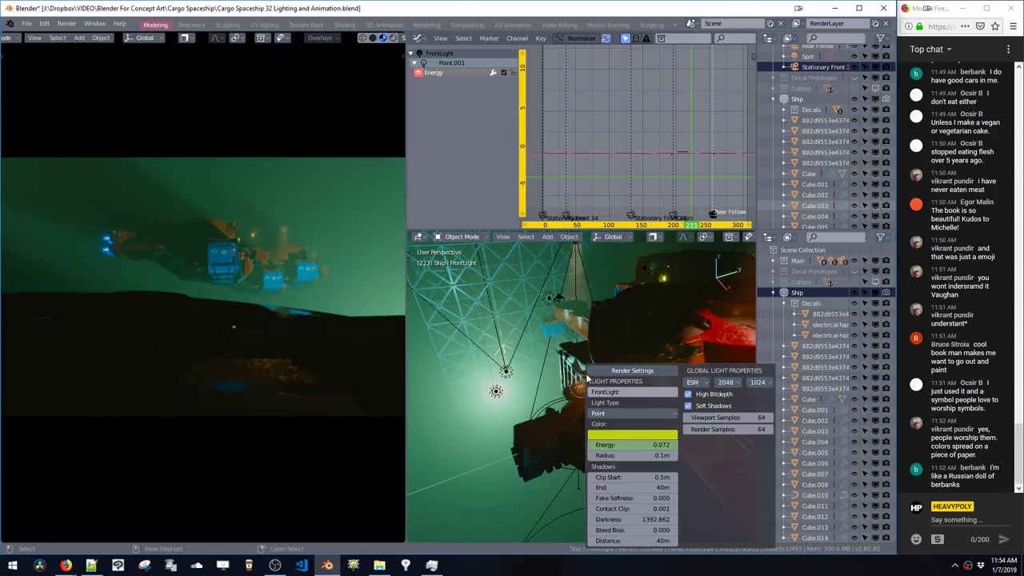
{"action": "left_click", "coordinate": [614, 433]}
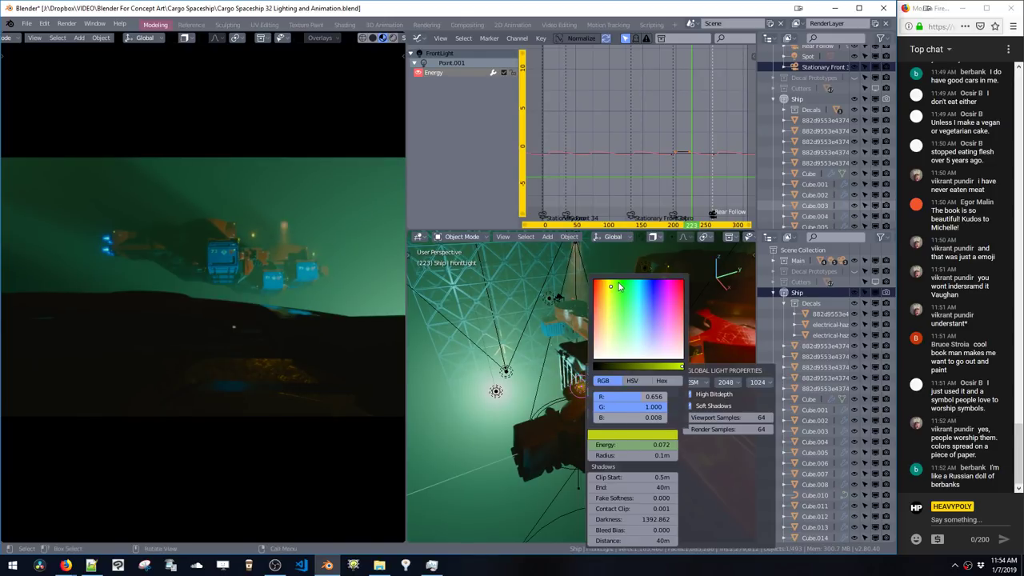
{"action": "left_click", "coordinate": [618, 285]}
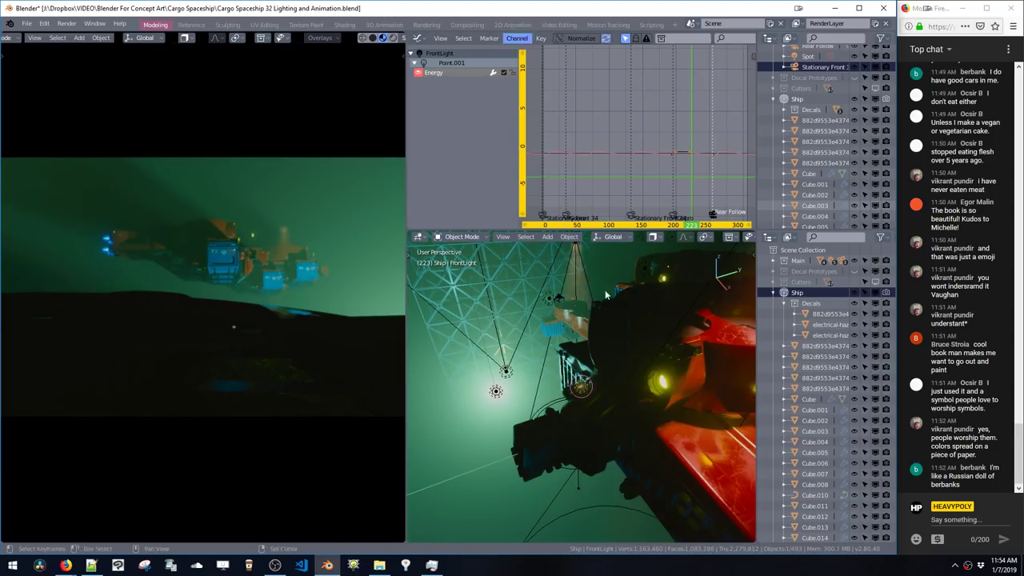
Step: Play the animation to frame 184, select the Point.000 light below the ships and raise it about 11 m along Z
{"action": "key", "text": "space"}
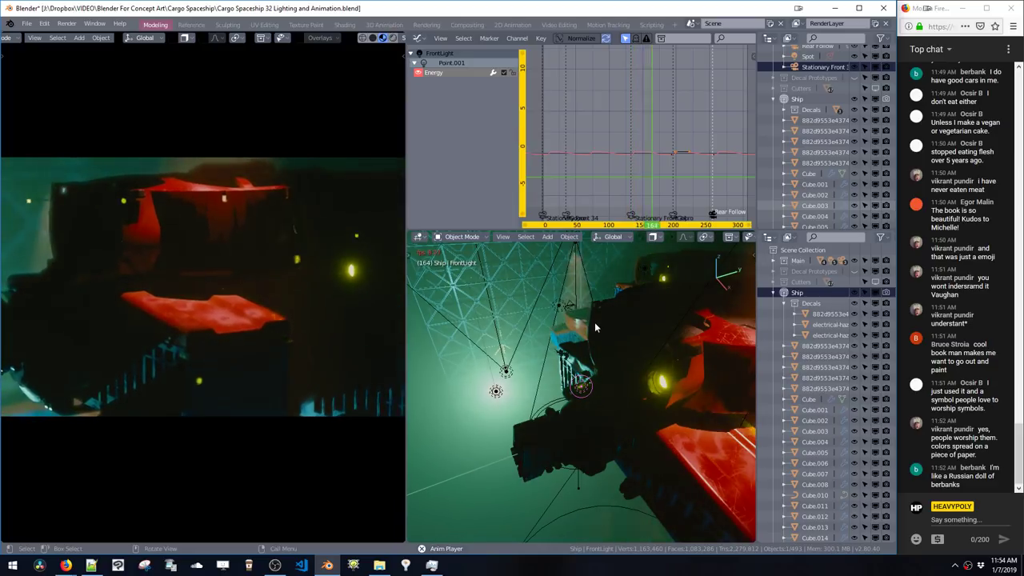
{"action": "key", "text": "space"}
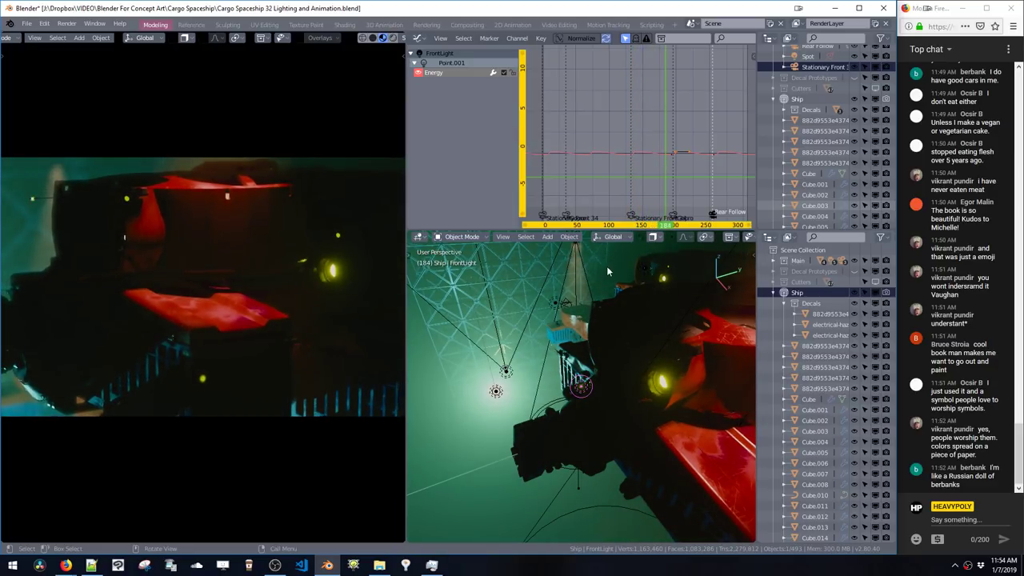
{"action": "middle_click_drag", "start_coordinate": [641, 344], "coordinate": [637, 483], "text": "ctrl"}
{"action": "middle_click_drag", "start_coordinate": [664, 296], "coordinate": [650, 409], "text": "ctrl"}
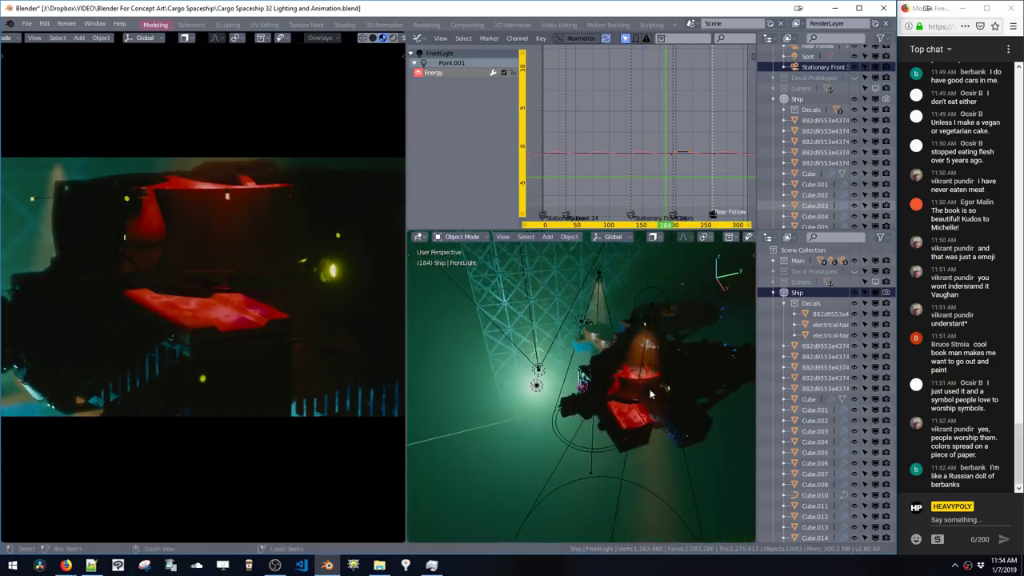
{"action": "middle_click_drag", "start_coordinate": [644, 316], "coordinate": [630, 564], "text": "ctrl"}
{"action": "middle_click_drag", "start_coordinate": [633, 442], "coordinate": [624, 247], "text": "shift"}
{"action": "middle_click_drag", "start_coordinate": [641, 473], "coordinate": [634, 356], "text": "shift"}
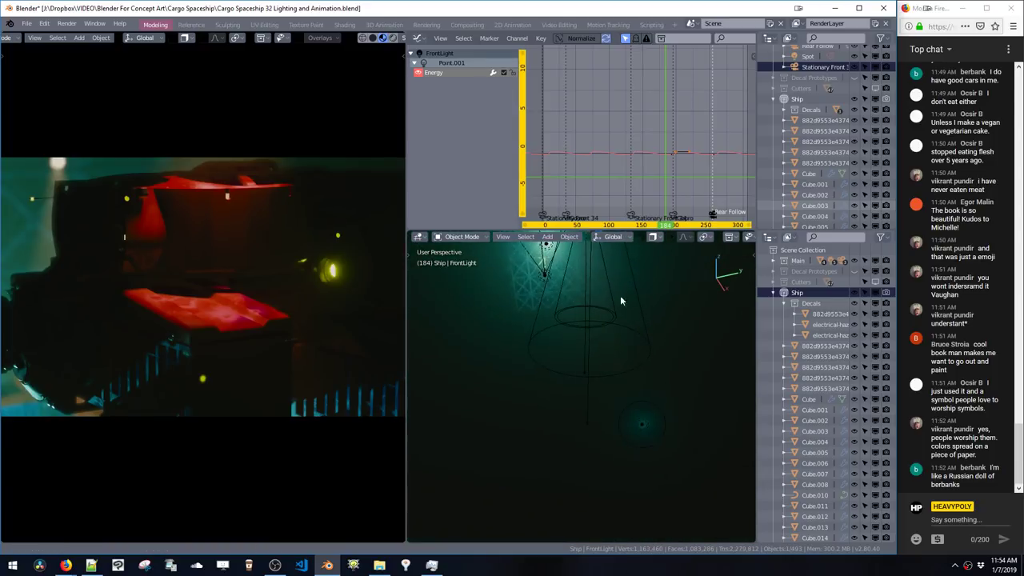
{"action": "left_click", "coordinate": [642, 430]}
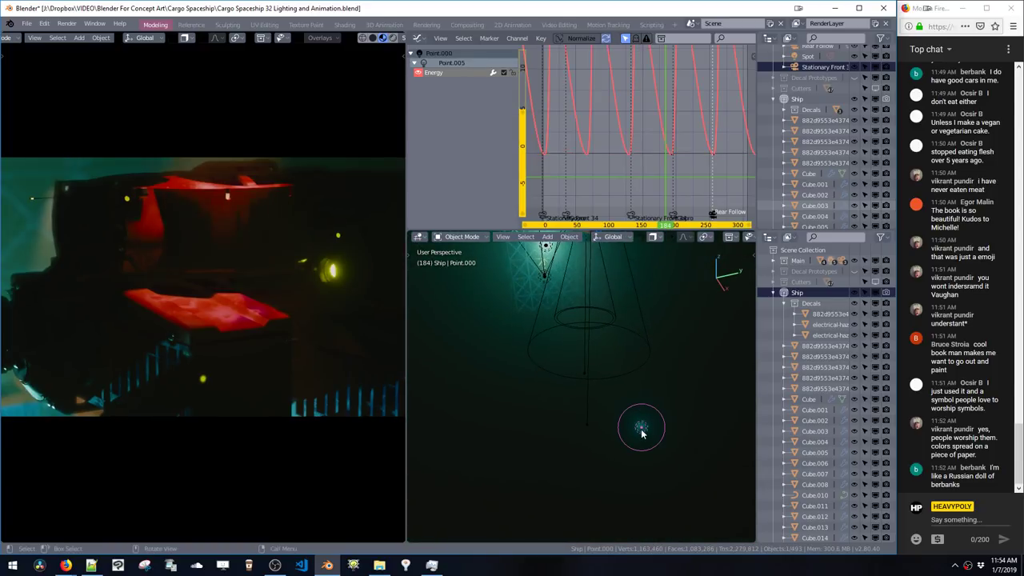
{"action": "left_click", "coordinate": [645, 256]}
Step: Move the Point.000 light toward negative X and shift it along Y to bring it closer beneath the ships
{"action": "middle_click_drag", "start_coordinate": [656, 265], "coordinate": [651, 384], "text": "shift"}
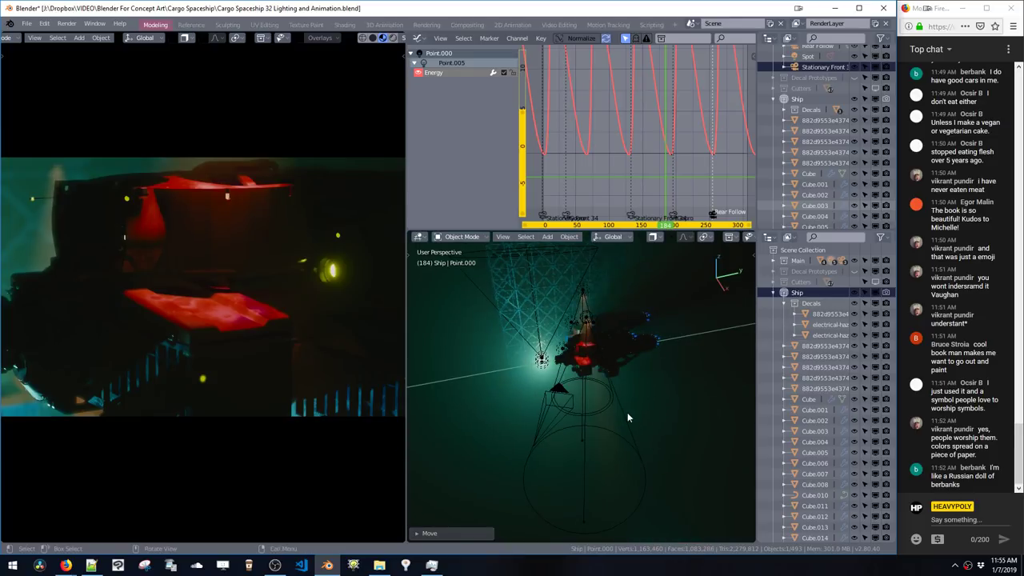
{"action": "key", "text": "g"}
{"action": "key", "text": "x"}
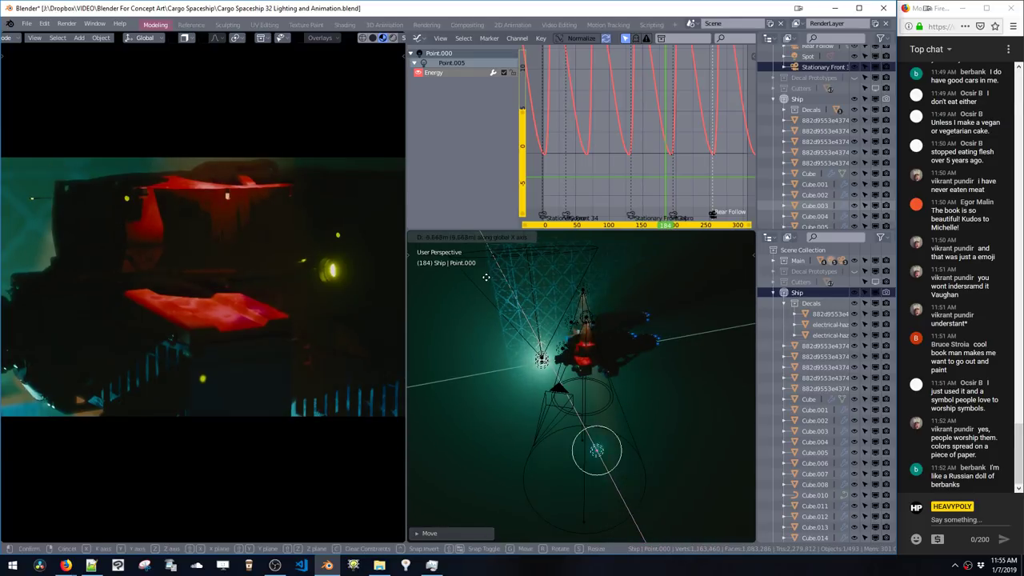
{"action": "left_click", "coordinate": [490, 298]}
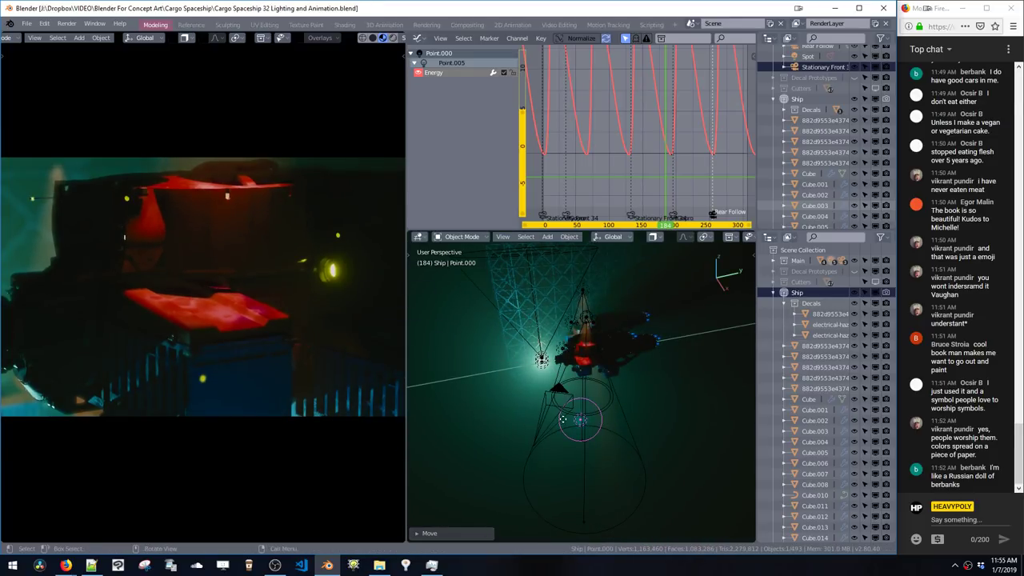
{"action": "key", "text": "g"}
{"action": "left_click", "coordinate": [584, 384]}
{"action": "key", "text": "g"}
{"action": "key", "text": "y"}
{"action": "left_click", "coordinate": [653, 299]}
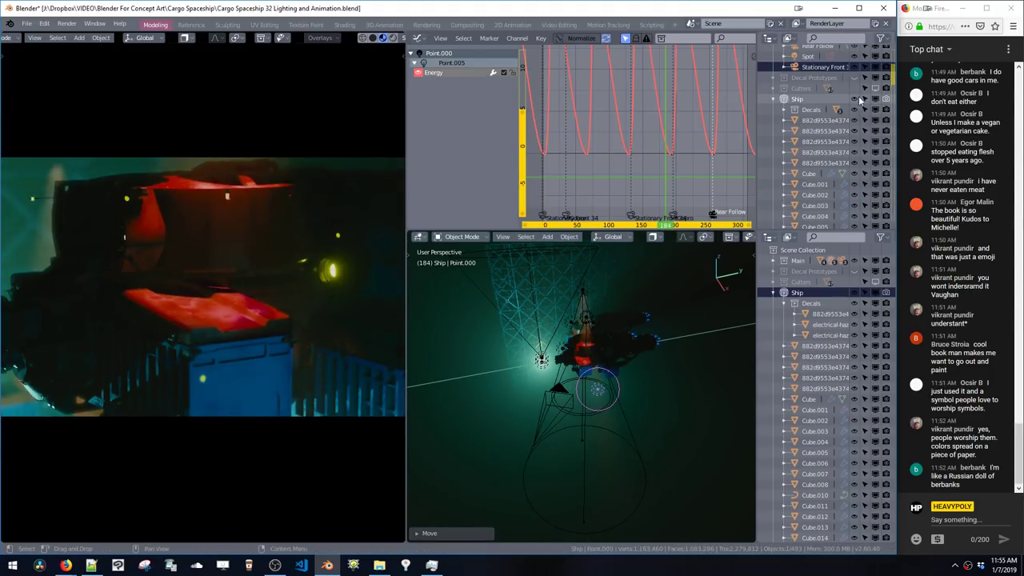
Step: With the Ship collection hidden, fine-tune Point.000 along Z and Y so it sits below and beside the ships
{"action": "key", "text": "g"}
{"action": "key", "text": "z"}
{"action": "left_click", "coordinate": [636, 420]}
{"action": "key", "text": "g"}
{"action": "key", "text": "y"}
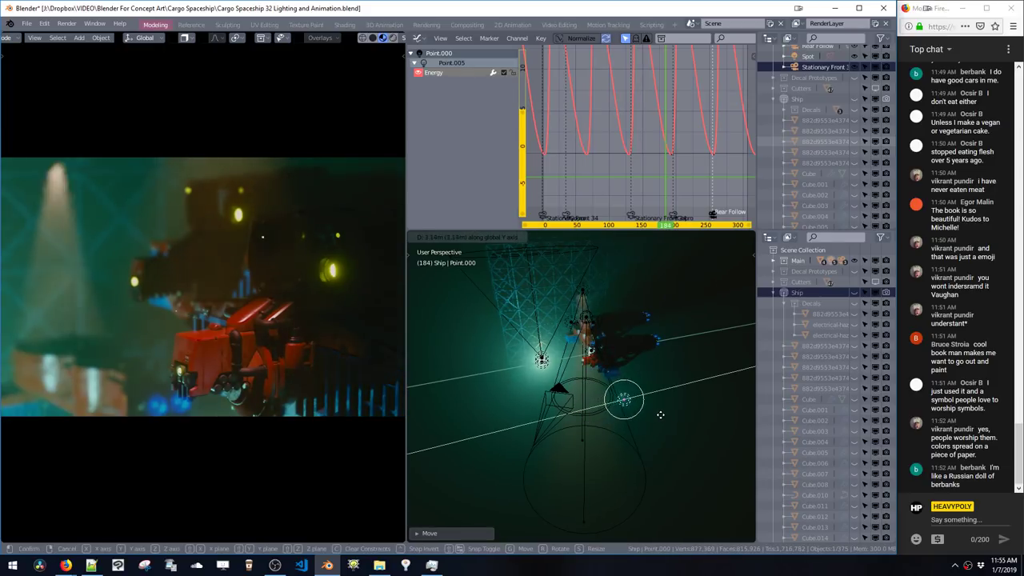
{"action": "left_click", "coordinate": [655, 415]}
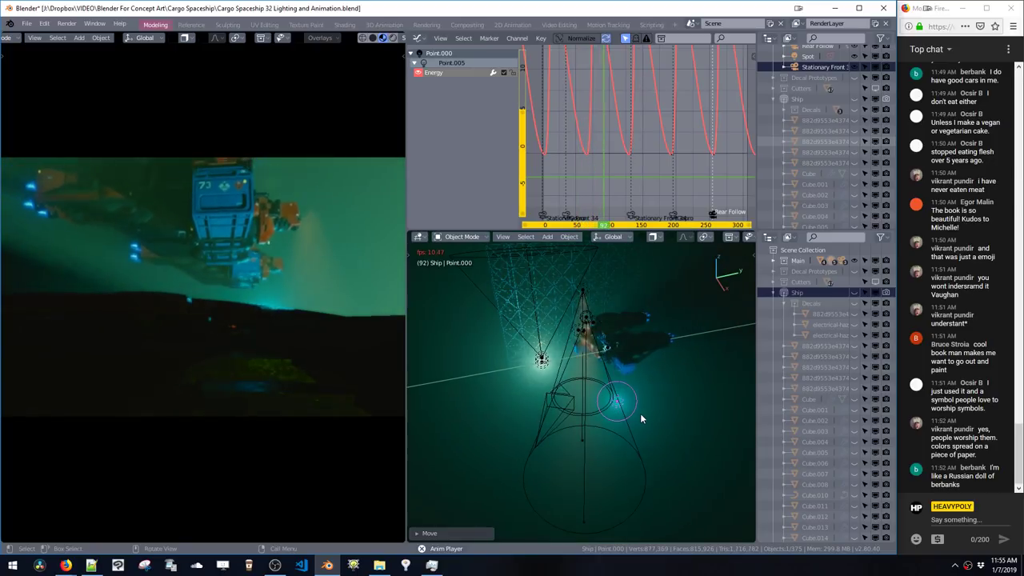
Step: Stop playback at frame 115, move the first Gopro marker to the animation's start and the first Stationary Front 34 marker to about frame 40
{"action": "key", "text": "space"}
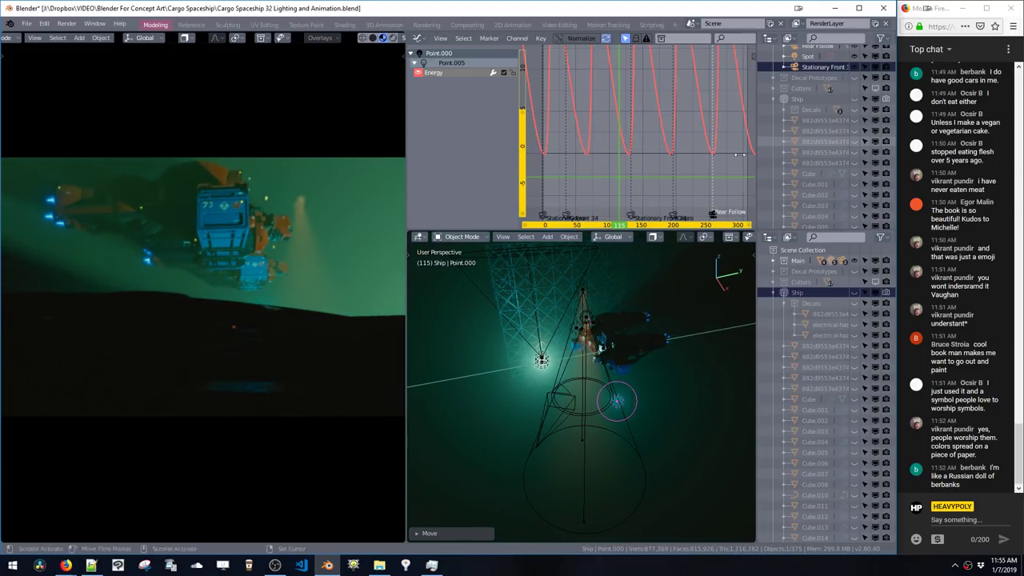
{"action": "left_click", "coordinate": [567, 218]}
{"action": "left_click_drag", "start_coordinate": [568, 213], "coordinate": [543, 225]}
{"action": "left_click", "coordinate": [559, 216]}
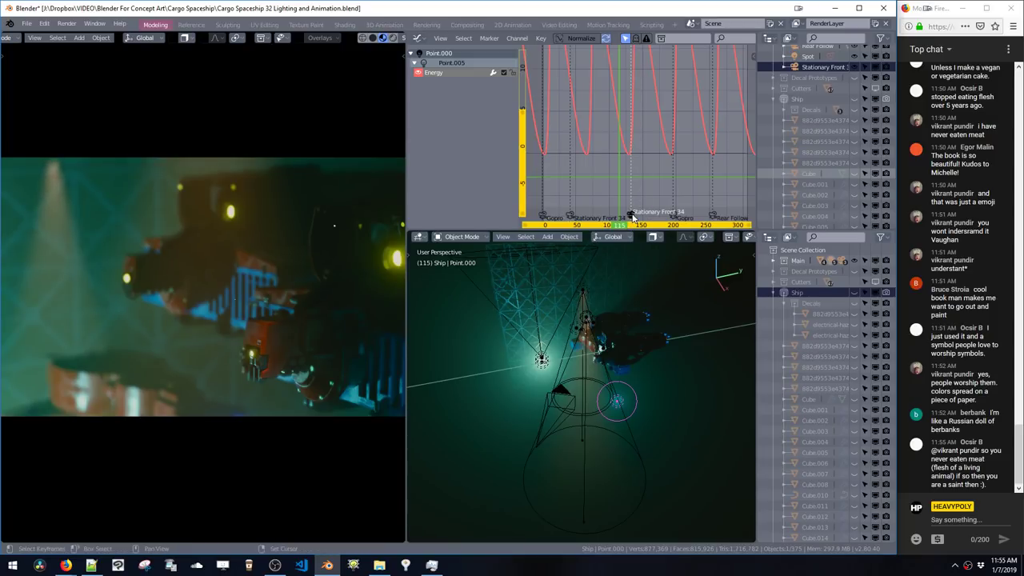
Step: Delete the second Stationary Front 34 marker near frame 135 and move the second Gopro marker to about frame 165
{"action": "key", "text": "x"}
{"action": "left_click", "coordinate": [630, 214]}
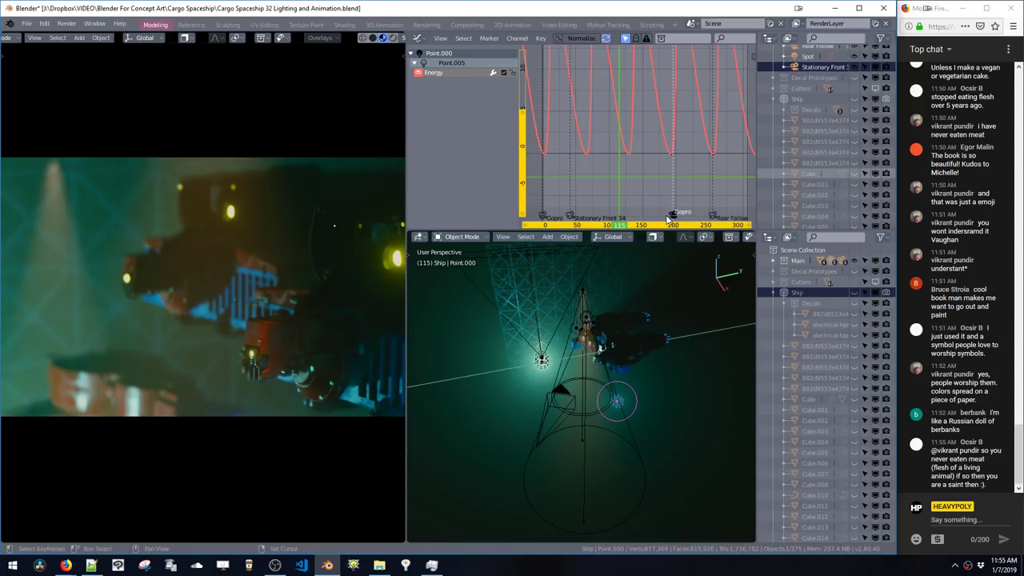
{"action": "left_click_drag", "start_coordinate": [668, 218], "coordinate": [639, 211]}
Step: Play the recut animation from its start to frame 297 and move the Rear Follow marker to about frame 232
{"action": "right_click", "coordinate": [543, 188]}
{"action": "key", "text": "space"}
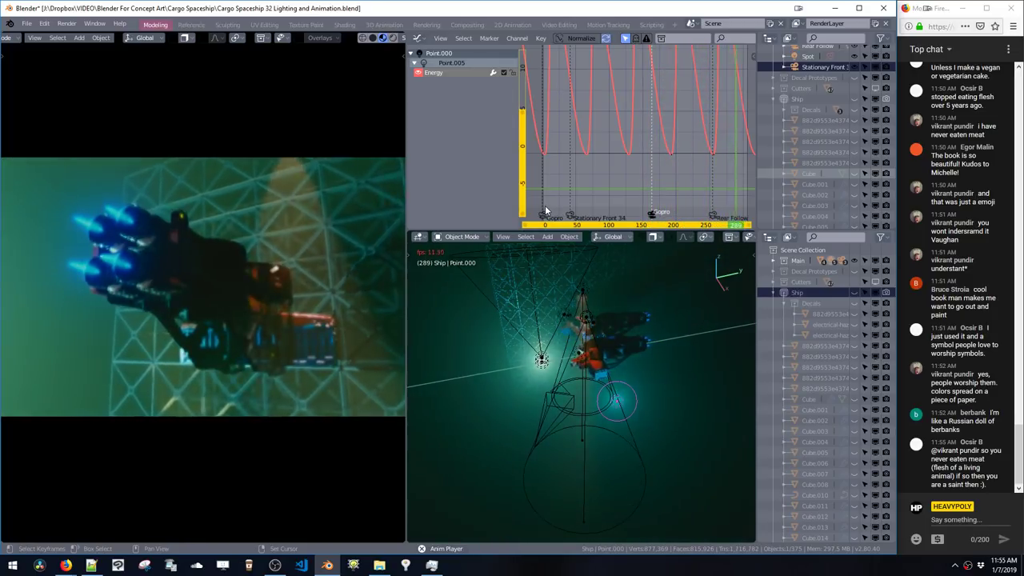
{"action": "key", "text": "space"}
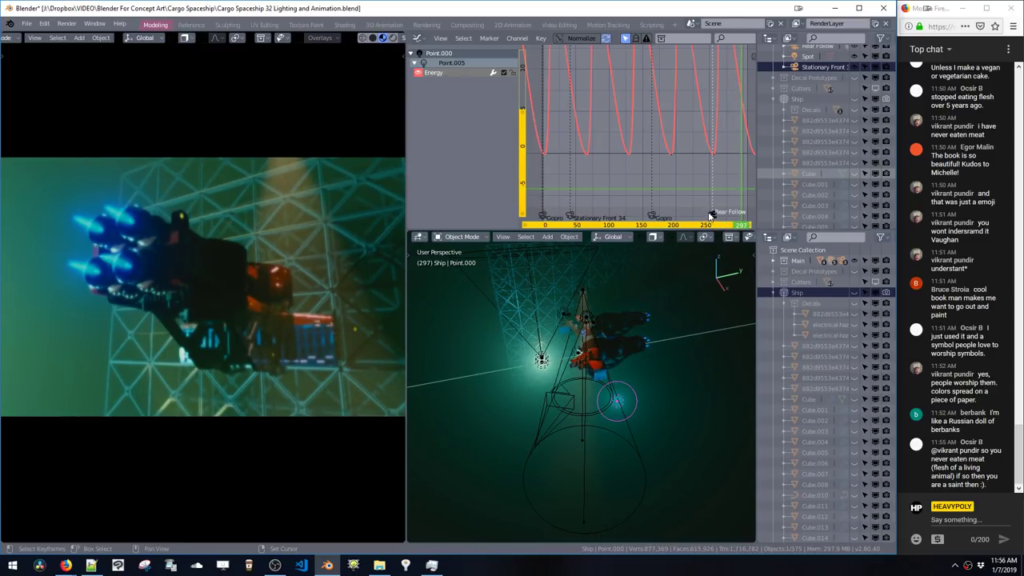
{"action": "left_click_drag", "start_coordinate": [709, 217], "coordinate": [693, 216]}
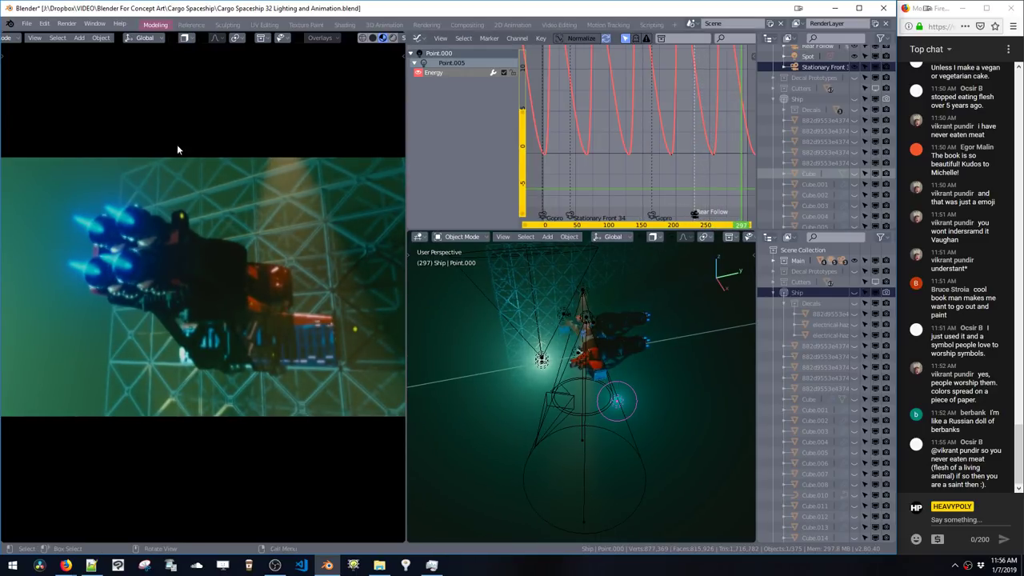
Step: Select both lattice truss panels behind the ships, reposition them with a final shift along X to refill the rear-follow background, and deselect everything
{"action": "left_click", "coordinate": [139, 196]}
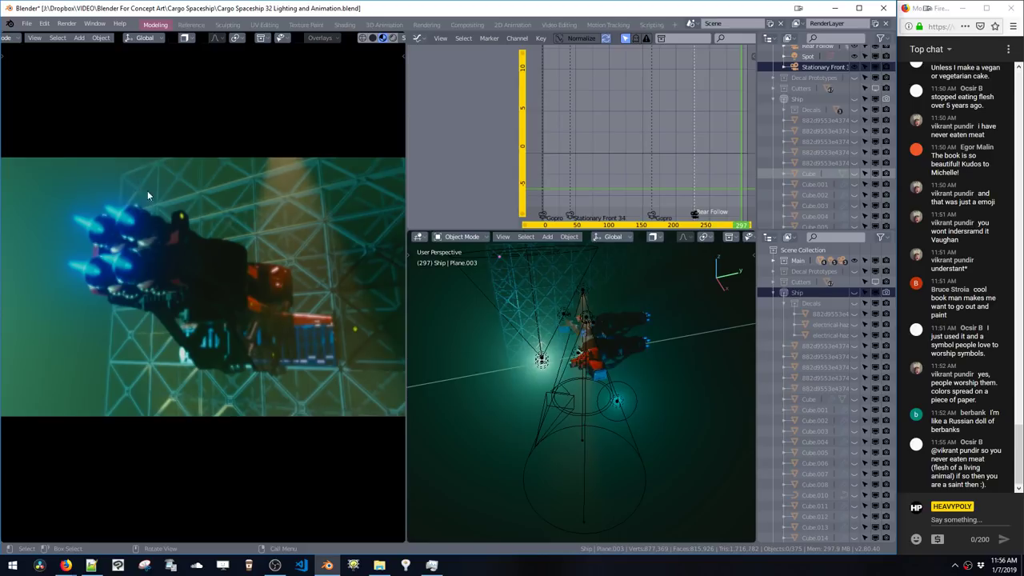
{"action": "left_click", "coordinate": [507, 340]}
{"action": "left_click", "coordinate": [505, 337]}
{"action": "left_click", "coordinate": [506, 330]}
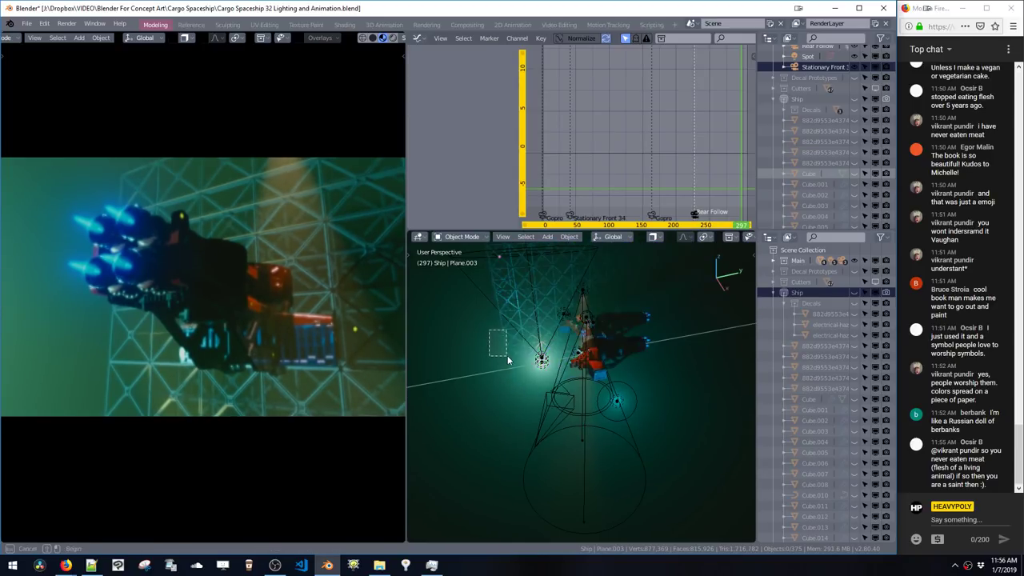
{"action": "key", "text": "g"}
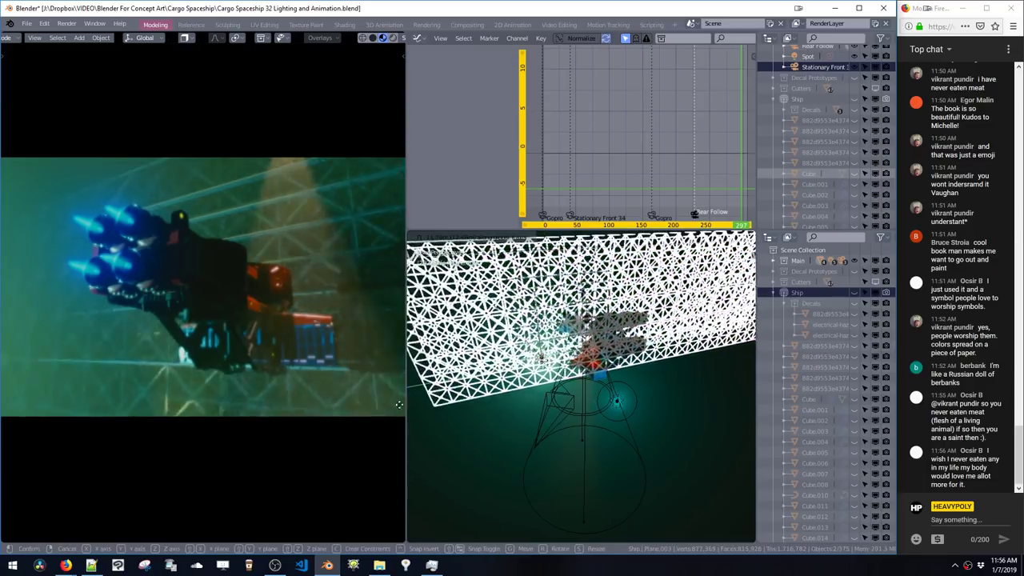
{"action": "left_click", "coordinate": [459, 438]}
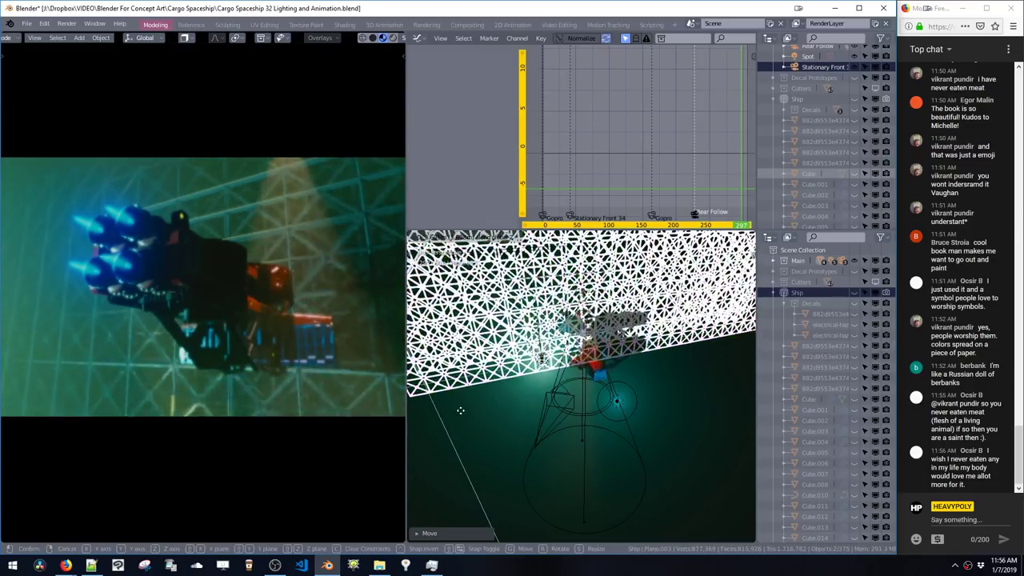
{"action": "left_click", "coordinate": [458, 394]}
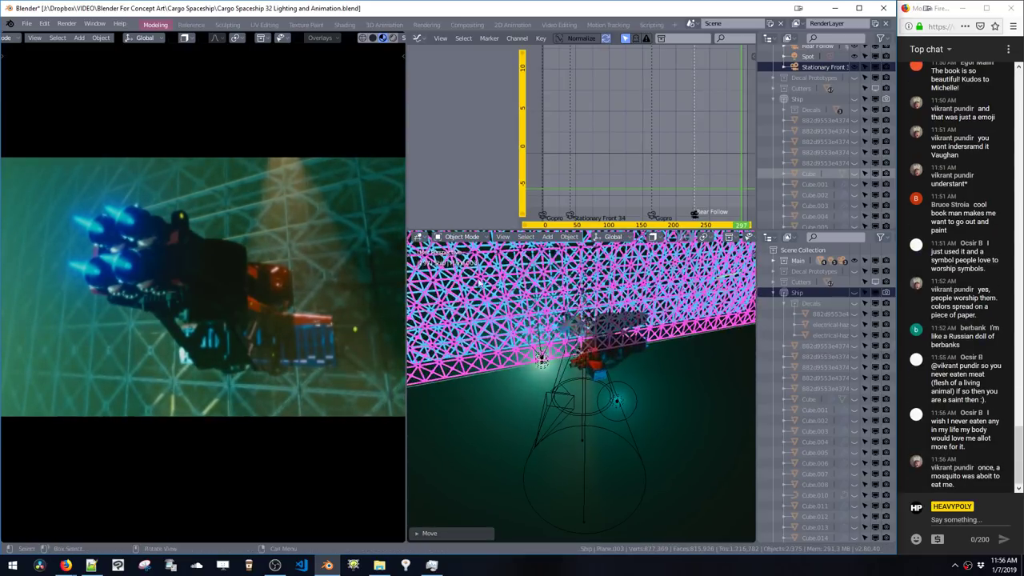
{"action": "key", "text": "a"}
{"action": "key", "text": "a"}
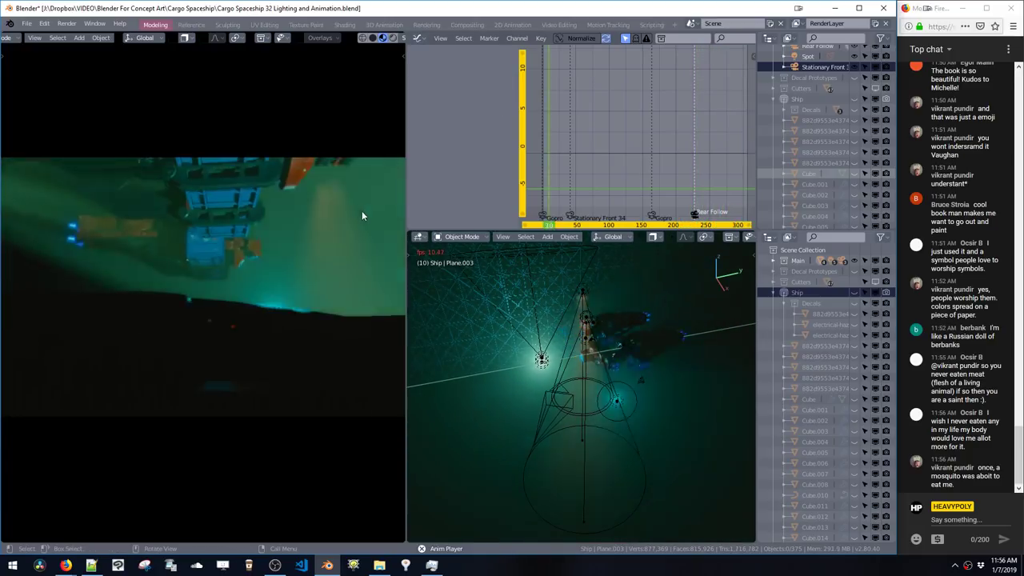
Step: Select the Point.004 light in front of the lattice backdrop and shift it to a new position during playback
{"action": "left_click_drag", "start_coordinate": [488, 418], "coordinate": [451, 325]}
{"action": "left_click", "coordinate": [525, 382]}
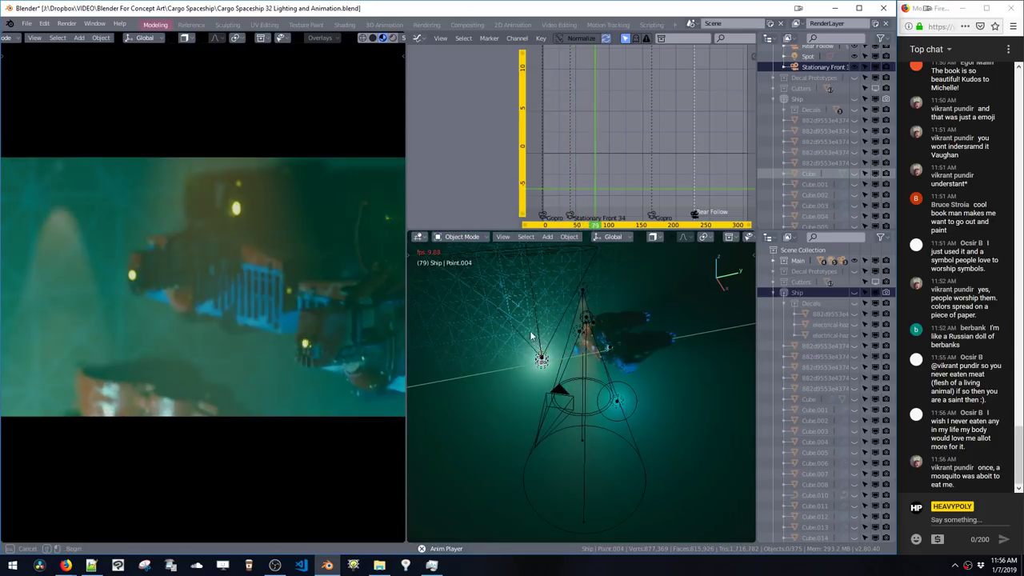
{"action": "left_click", "coordinate": [501, 345]}
{"action": "key", "text": "g"}
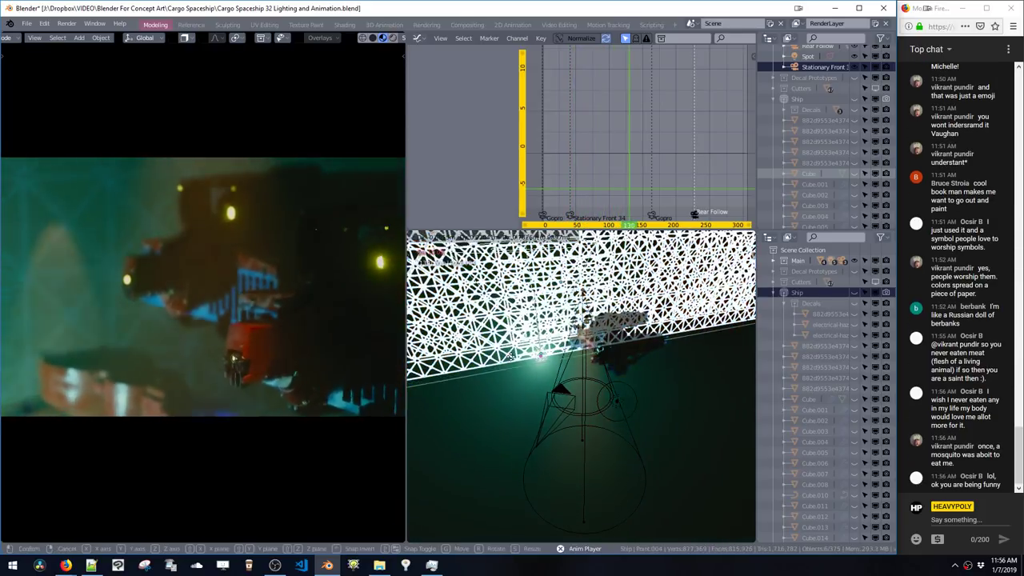
{"action": "left_click", "coordinate": [504, 352]}
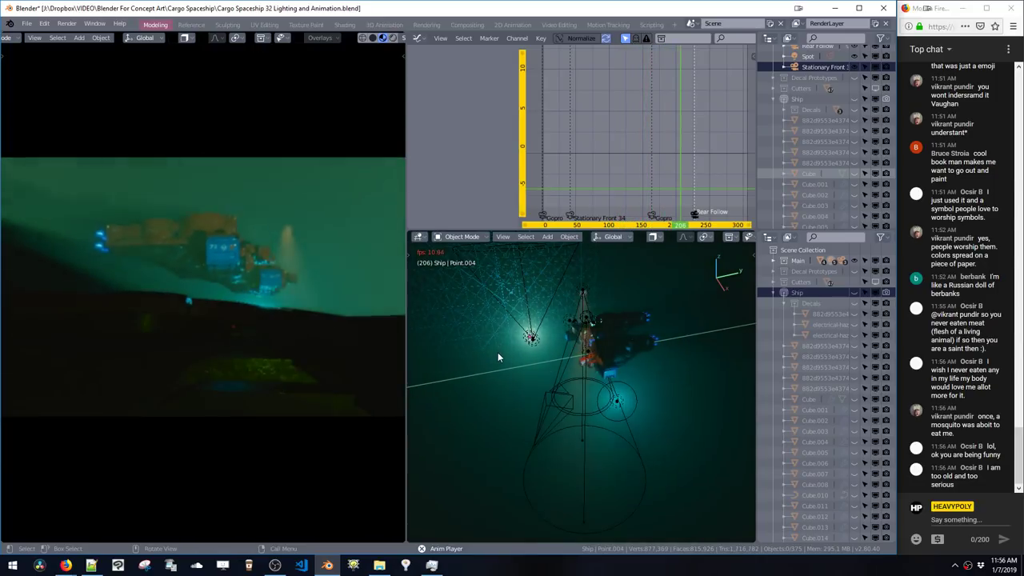
Step: Stop playback at frame 208 and raise the Point.004 light beside the lattice along the global Z axis
{"action": "key", "text": "space"}
{"action": "middle_click_drag", "start_coordinate": [551, 359], "coordinate": [538, 395]}
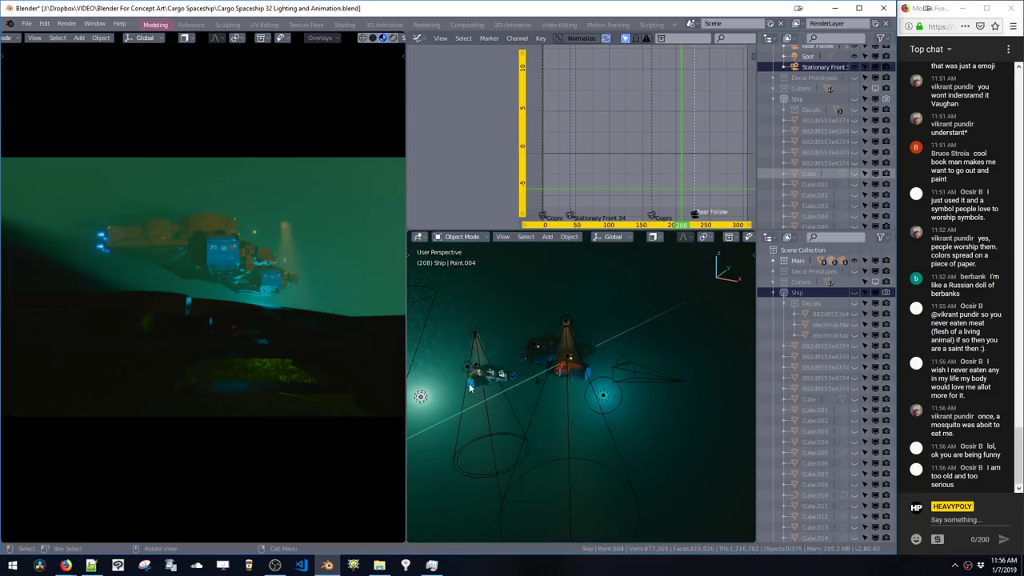
{"action": "middle_click_drag", "start_coordinate": [551, 386], "coordinate": [626, 395]}
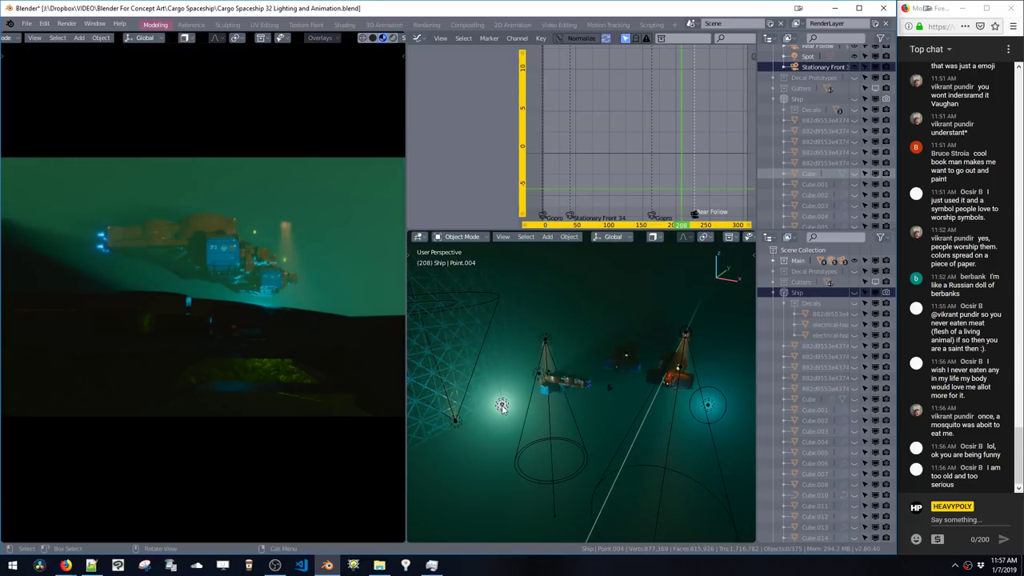
{"action": "key", "text": "g"}
{"action": "key", "text": "z"}
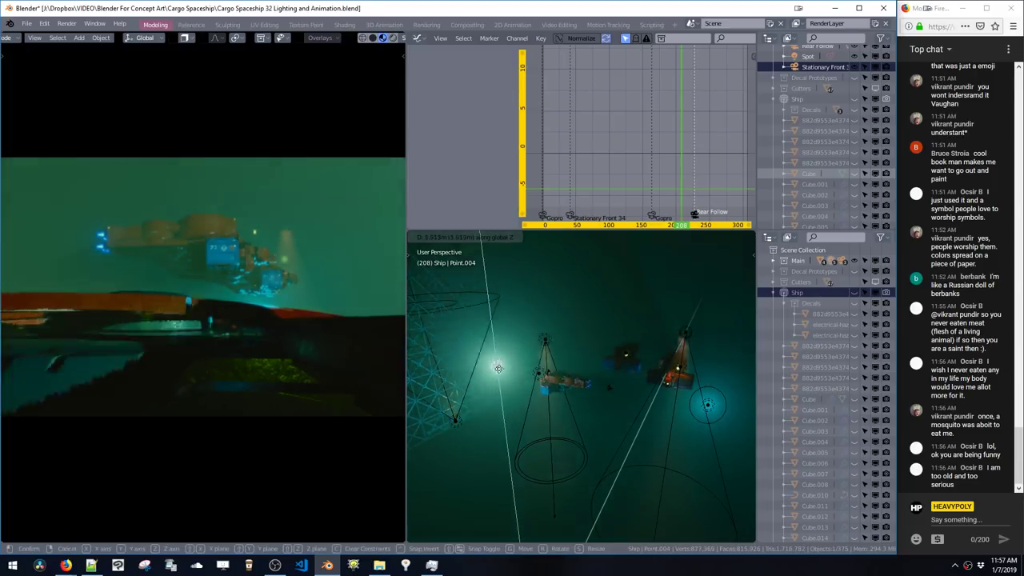
{"action": "left_click", "coordinate": [500, 381]}
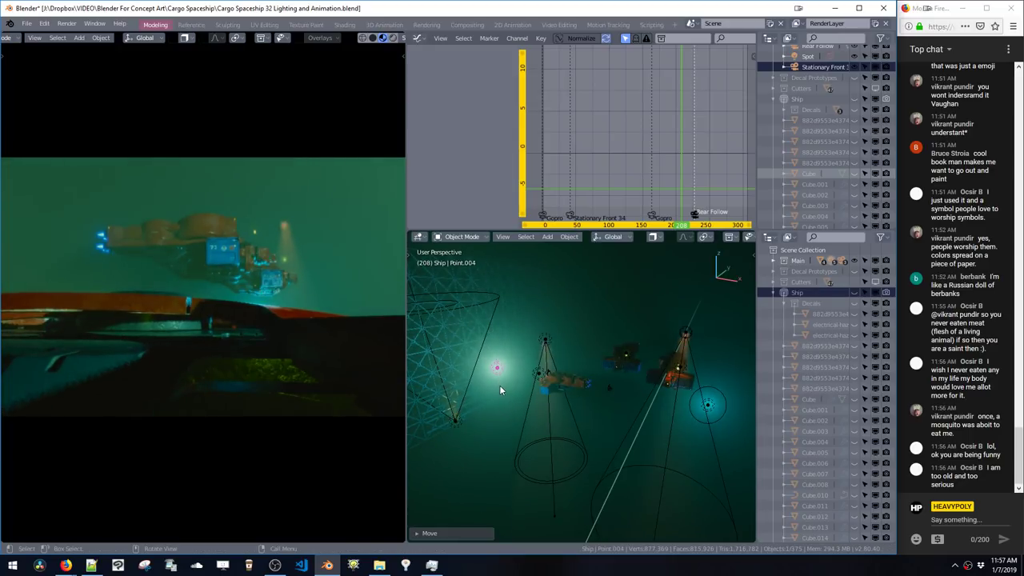
Step: Retime the Stationary Front 34, second Gopro and Rear Follow markers to about frames 73, 208 and 280
{"action": "key", "text": "space"}
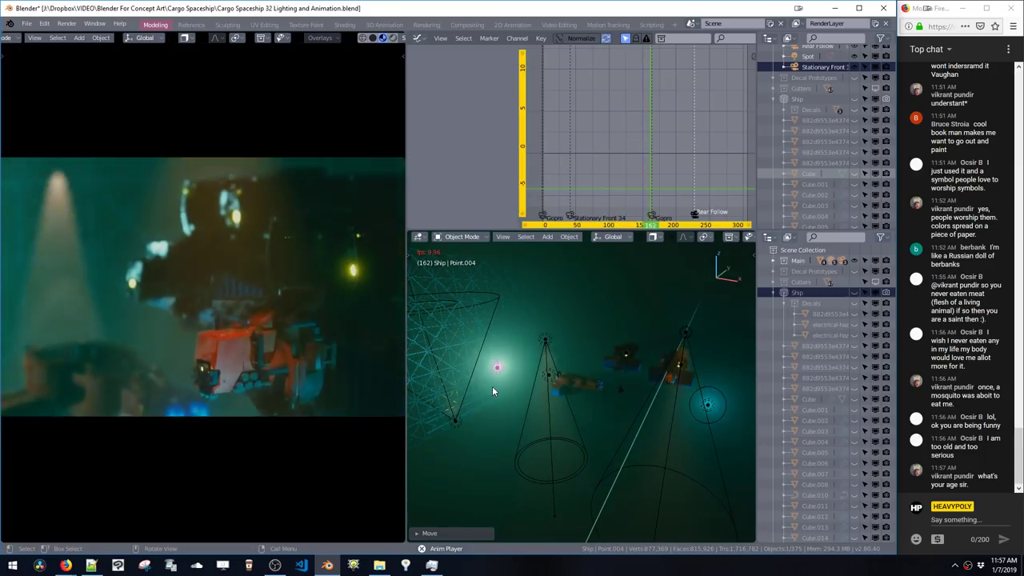
{"action": "key", "text": "space"}
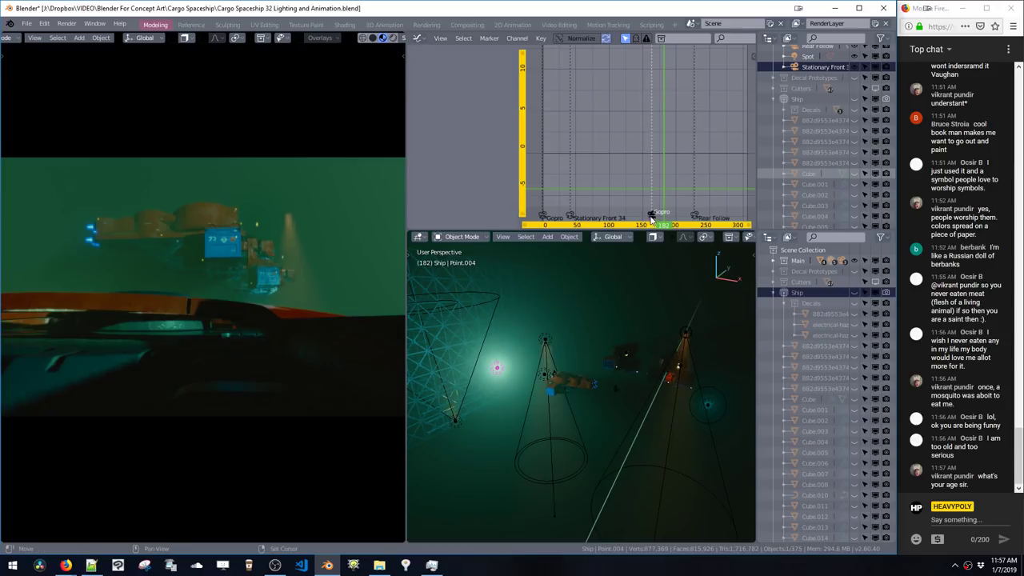
{"action": "left_click_drag", "start_coordinate": [660, 216], "coordinate": [690, 216]}
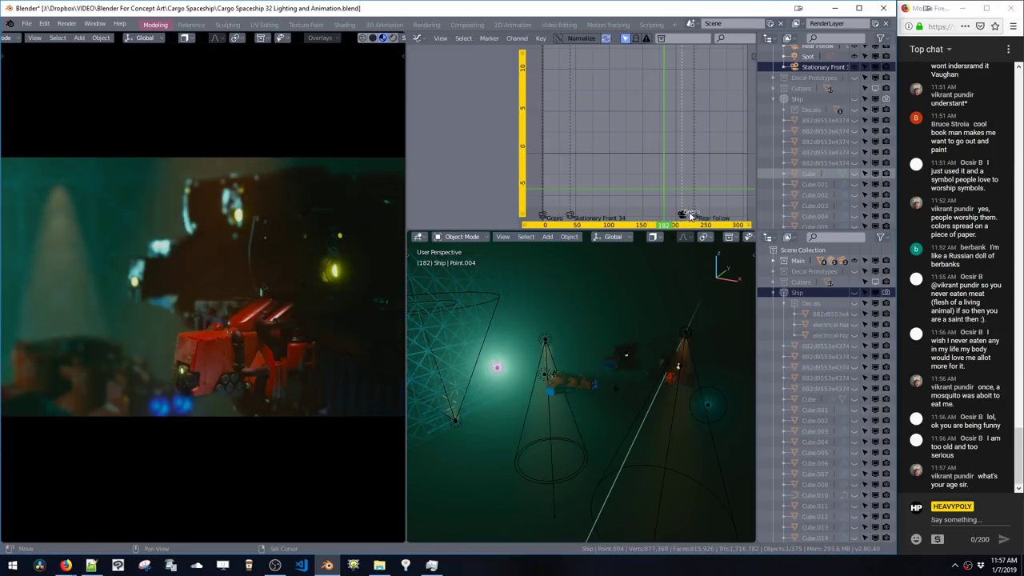
{"action": "left_click", "coordinate": [731, 217]}
{"action": "left_click_drag", "start_coordinate": [570, 216], "coordinate": [596, 207]}
Step: Play the retimed animation to frame 242 and move the second Gopro marker to about frame 252
{"action": "right_click", "coordinate": [583, 153]}
{"action": "key", "text": "space"}
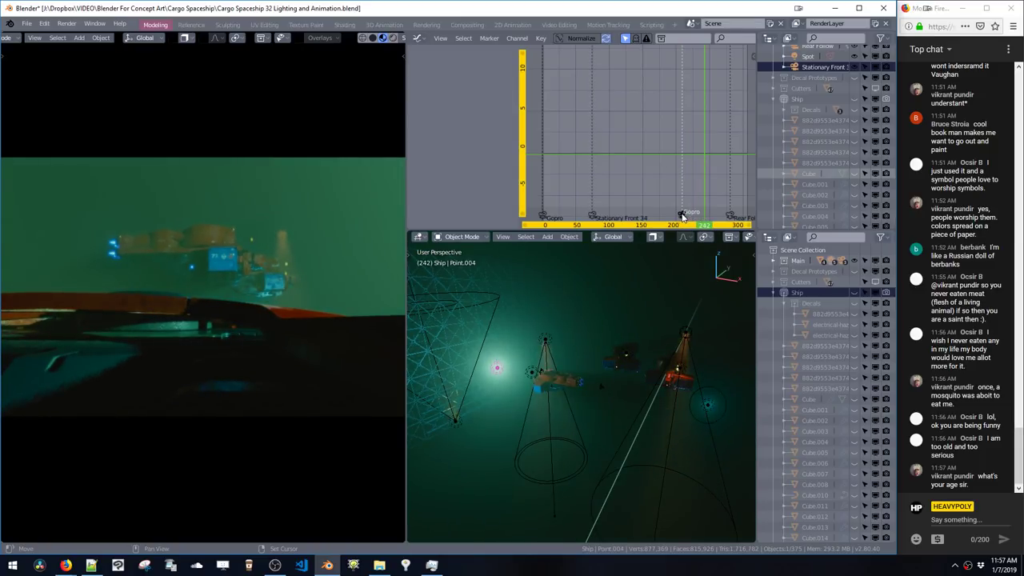
{"action": "left_click_drag", "start_coordinate": [681, 216], "coordinate": [710, 214]}
Step: Select the Rear Follow camera and extend the animation's end frame to 450 in its render settings
{"action": "middle_click_drag", "start_coordinate": [687, 163], "coordinate": [607, 169]}
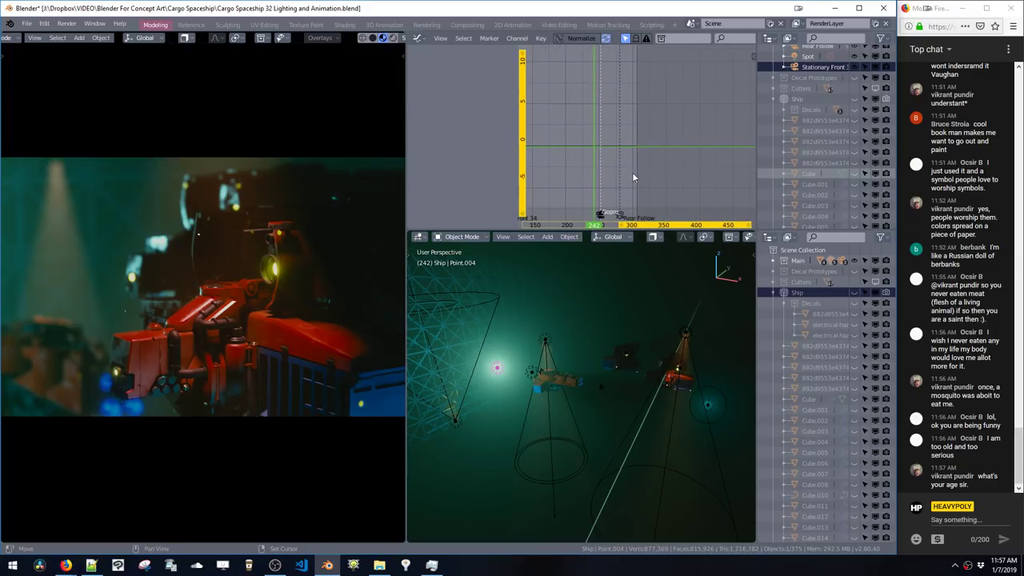
{"action": "key", "text": "shift+v"}
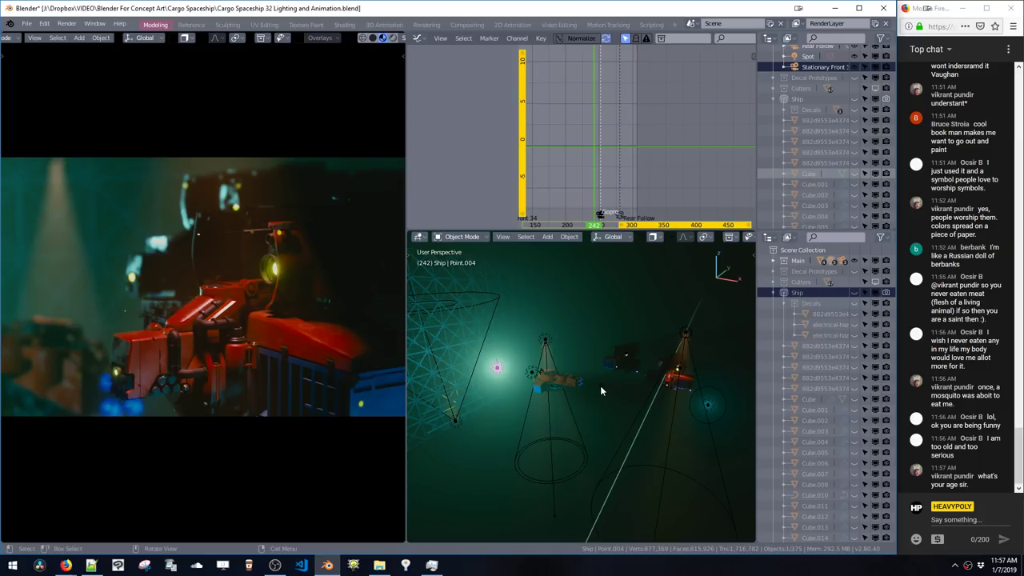
{"action": "key", "text": "shift+v"}
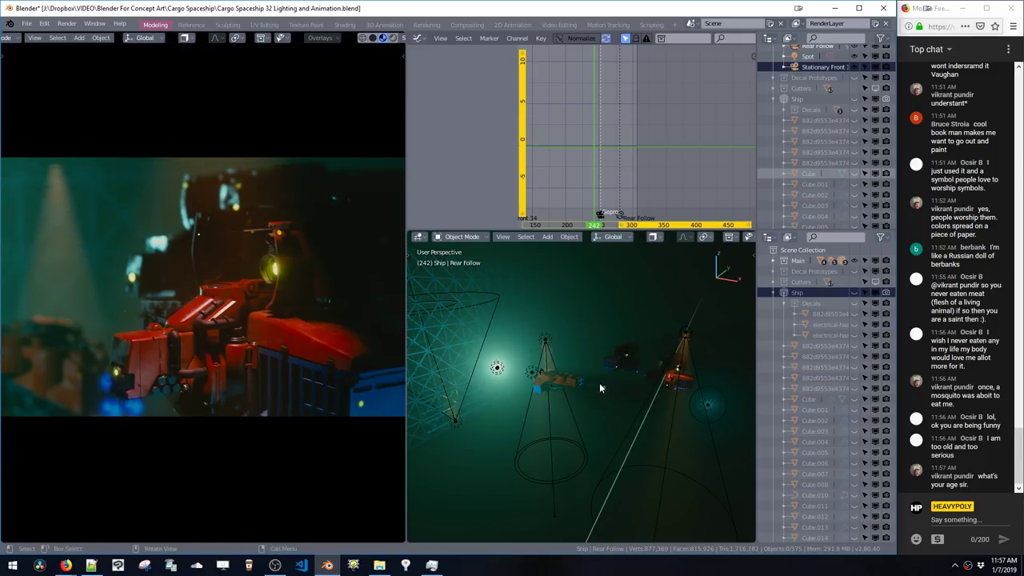
{"action": "key", "text": "v"}
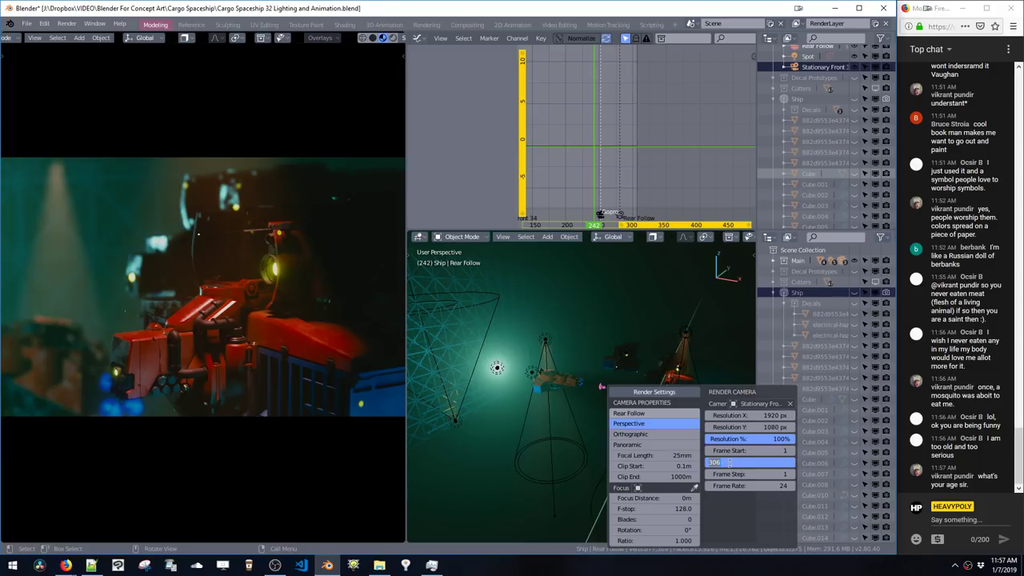
{"action": "key", "text": "Return"}
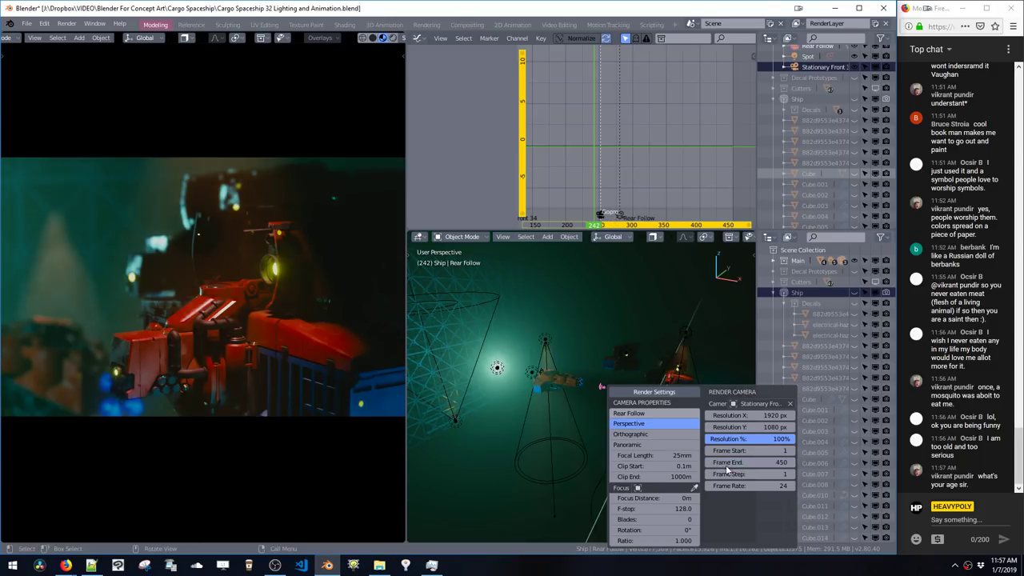
Step: Play the extended animation to frame 310 and move the second Gopro marker past Rear Follow to about frame 360
{"action": "key", "text": "space"}
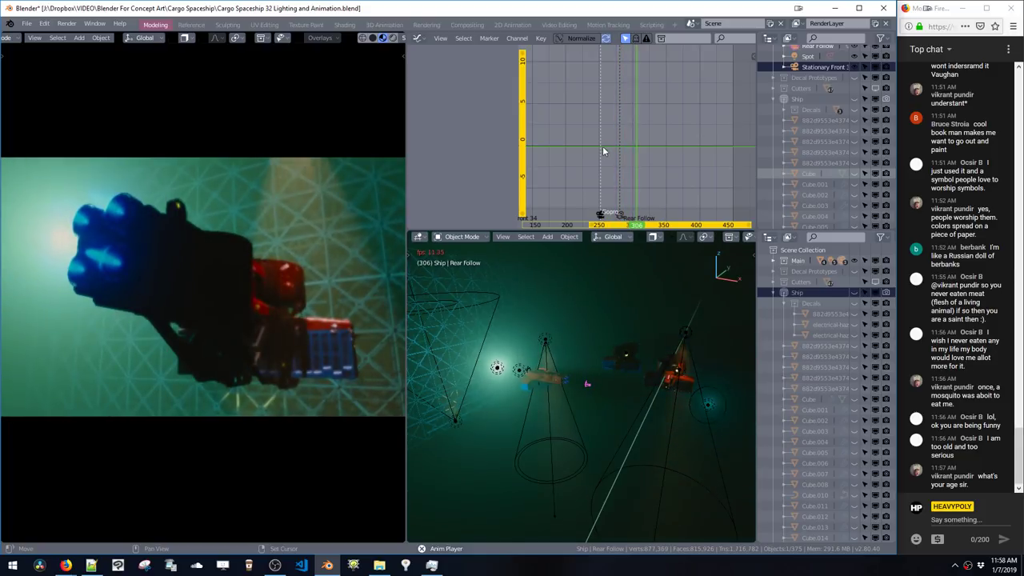
{"action": "key", "text": "space"}
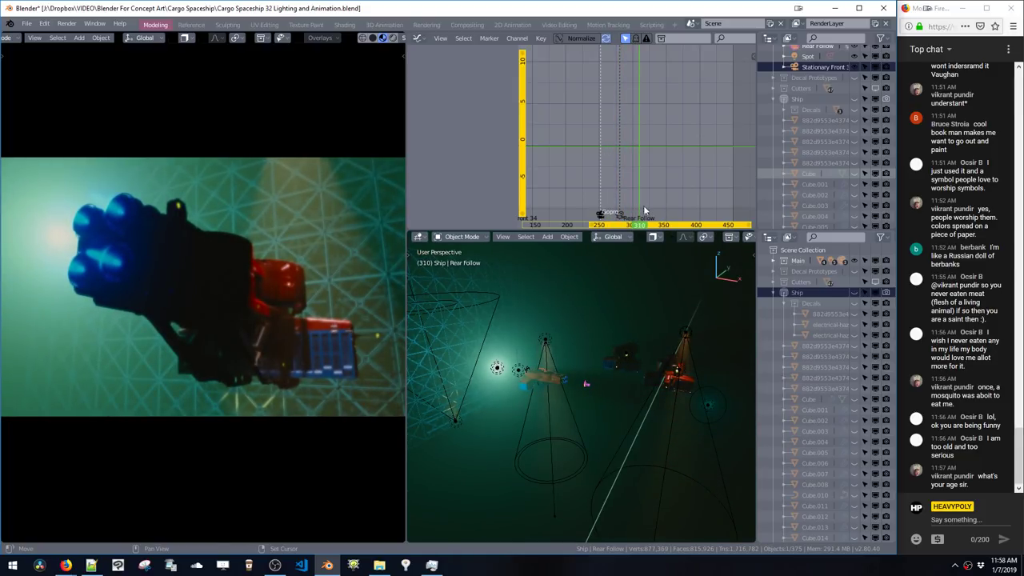
{"action": "left_click", "coordinate": [604, 225]}
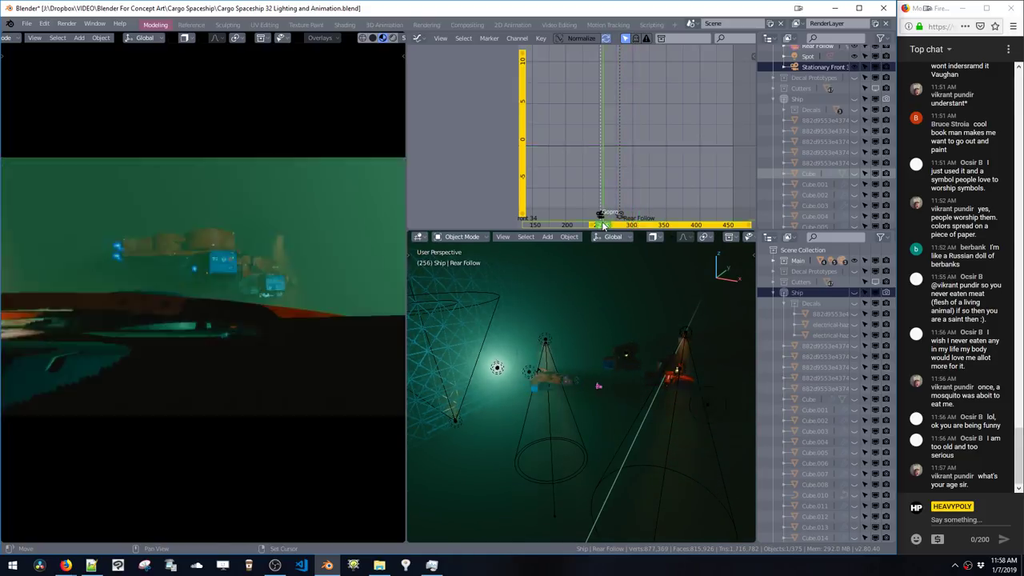
{"action": "left_click_drag", "start_coordinate": [604, 218], "coordinate": [676, 202]}
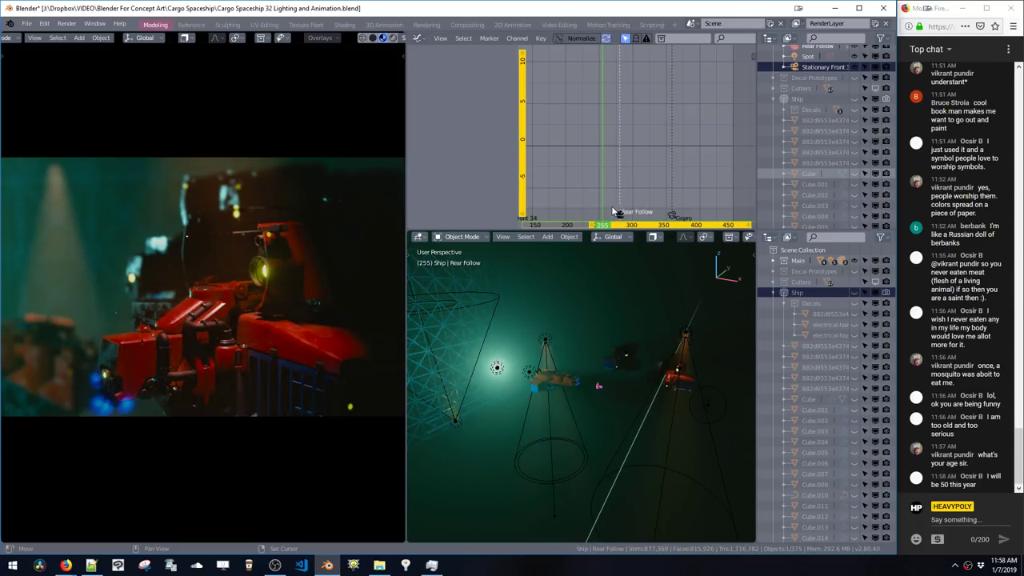
Step: Play the recut animation and stop at frame 144 to review the shot order
{"action": "right_click", "coordinate": [571, 178]}
{"action": "key", "text": "space"}
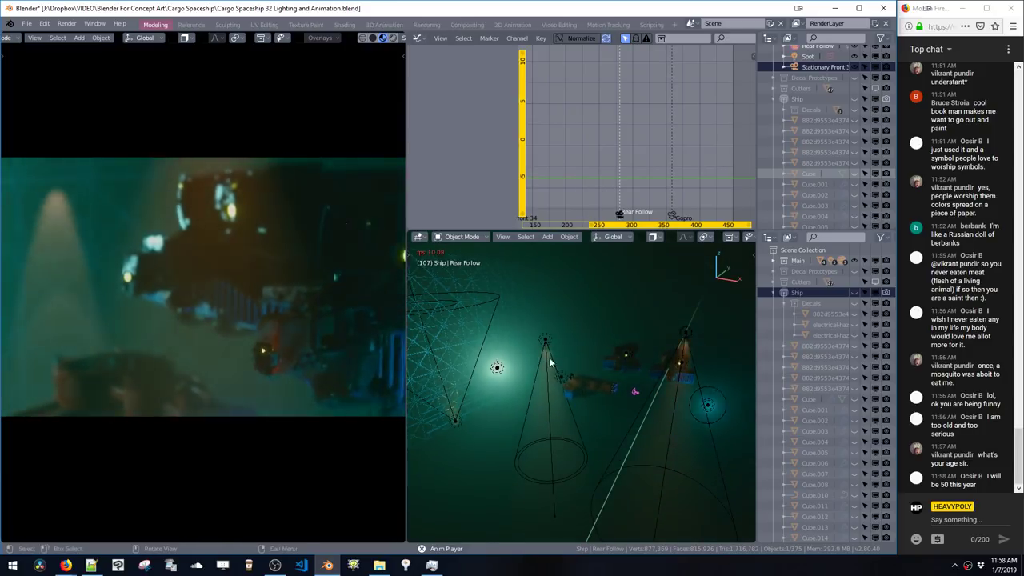
{"action": "key", "text": "space"}
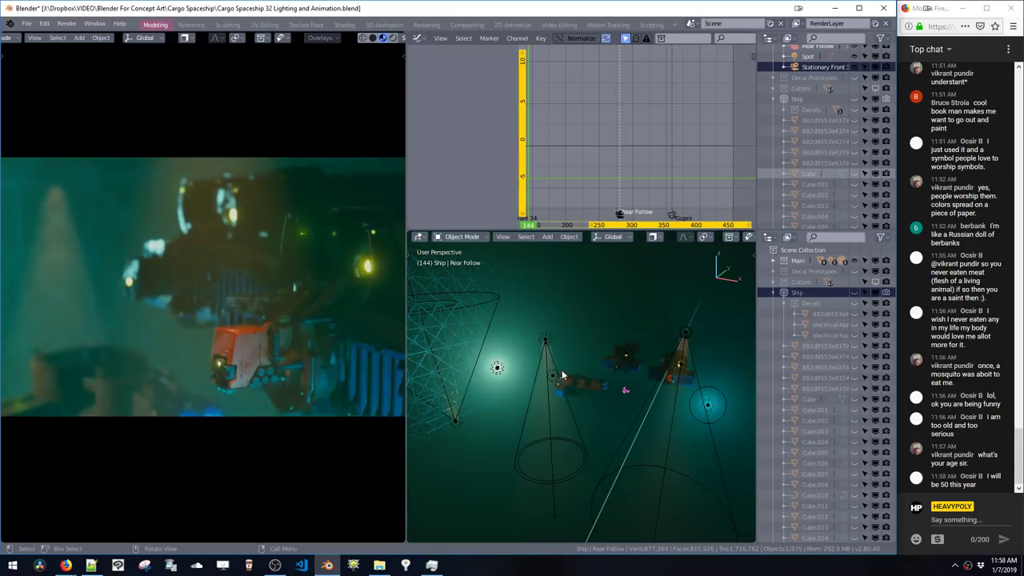
Step: Select the Gopro camera, frame it in the viewport and move it slightly above the orange ship's headlights
{"action": "left_click", "coordinate": [562, 378]}
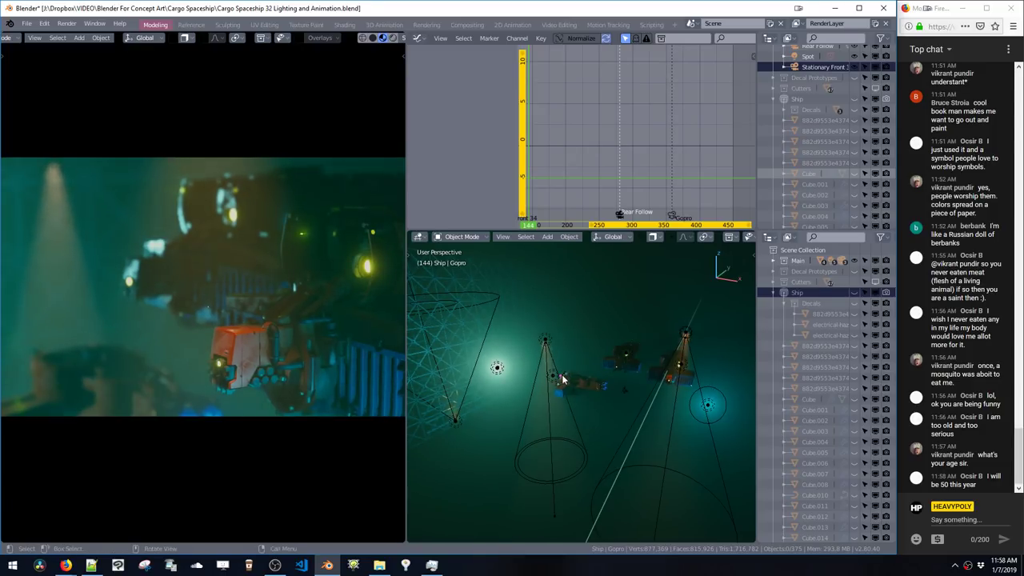
{"action": "scroll", "coordinate": [561, 365], "scroll_direction": "up", "scroll_amount": 4}
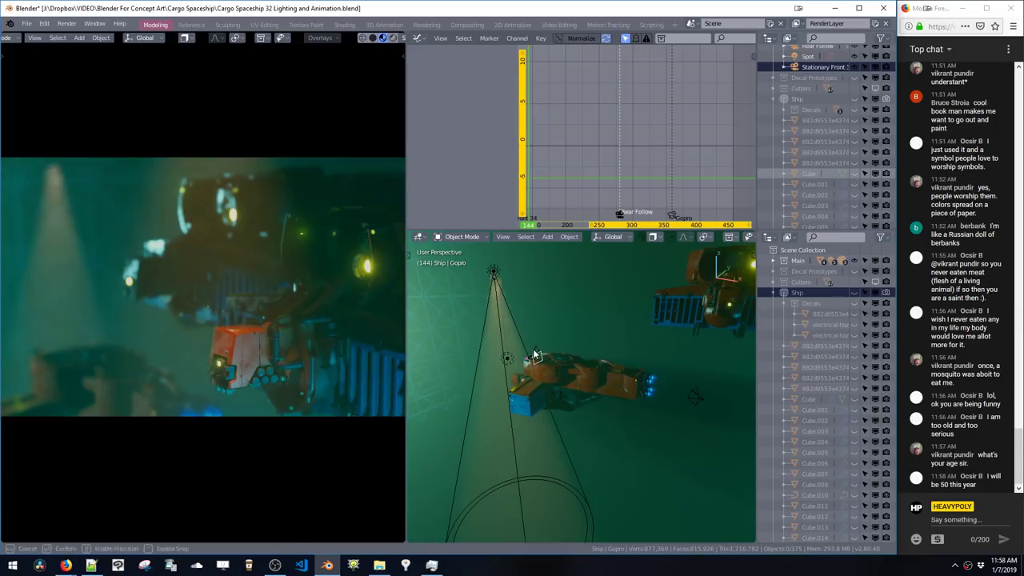
{"action": "mouse_move", "coordinate": [545, 335]}
{"action": "middle_mouse_down"}
{"action": "mouse_move", "coordinate": [524, 389]}
{"action": "mouse_move", "coordinate": [548, 324]}
{"action": "mouse_move", "coordinate": [579, 288]}
{"action": "mouse_move", "coordinate": [550, 335]}
{"action": "middle_mouse_up"}
{"action": "left_click", "coordinate": [561, 345]}
{"action": "left_click", "coordinate": [562, 342]}
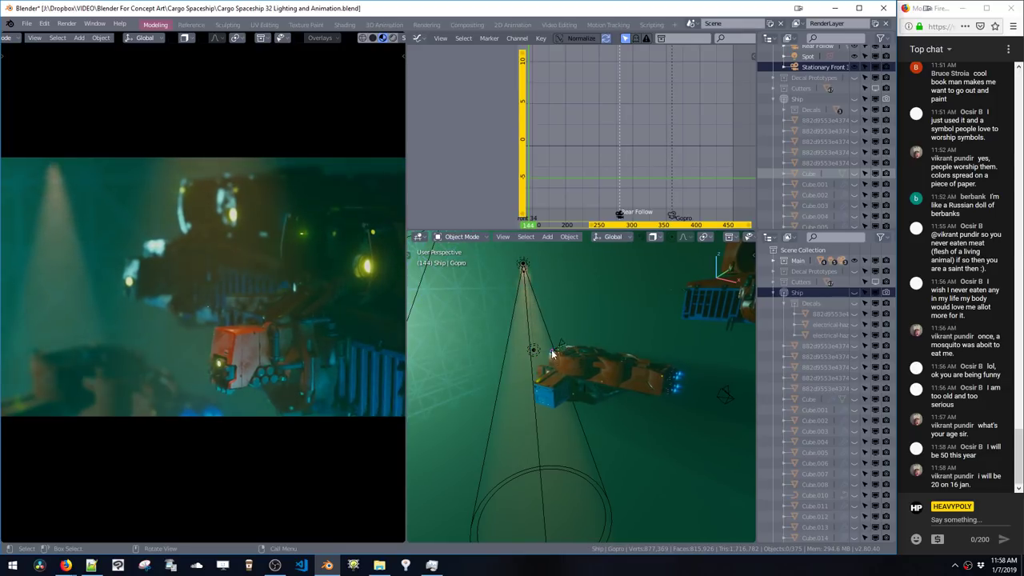
{"action": "left_click", "coordinate": [565, 351]}
{"action": "left_click", "coordinate": [561, 345]}
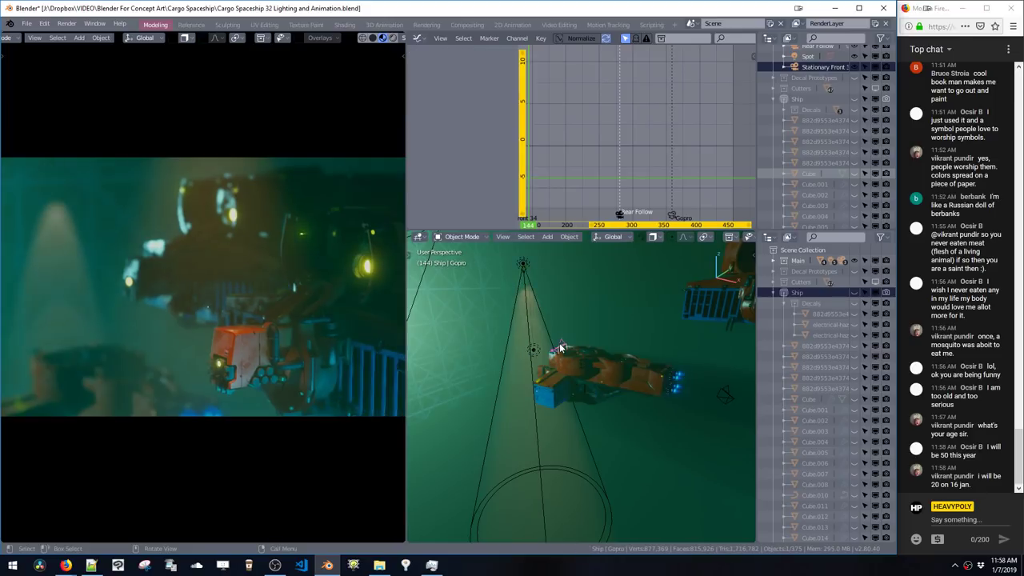
{"action": "key", "text": "KP_Decimal"}
{"action": "middle_click_drag", "start_coordinate": [597, 355], "coordinate": [625, 364]}
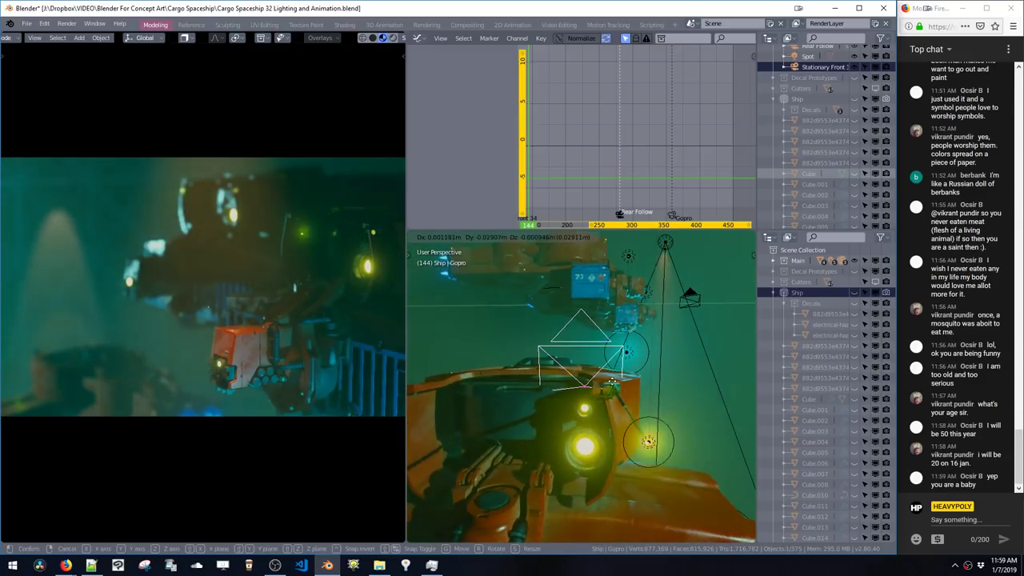
{"action": "left_click", "coordinate": [605, 384]}
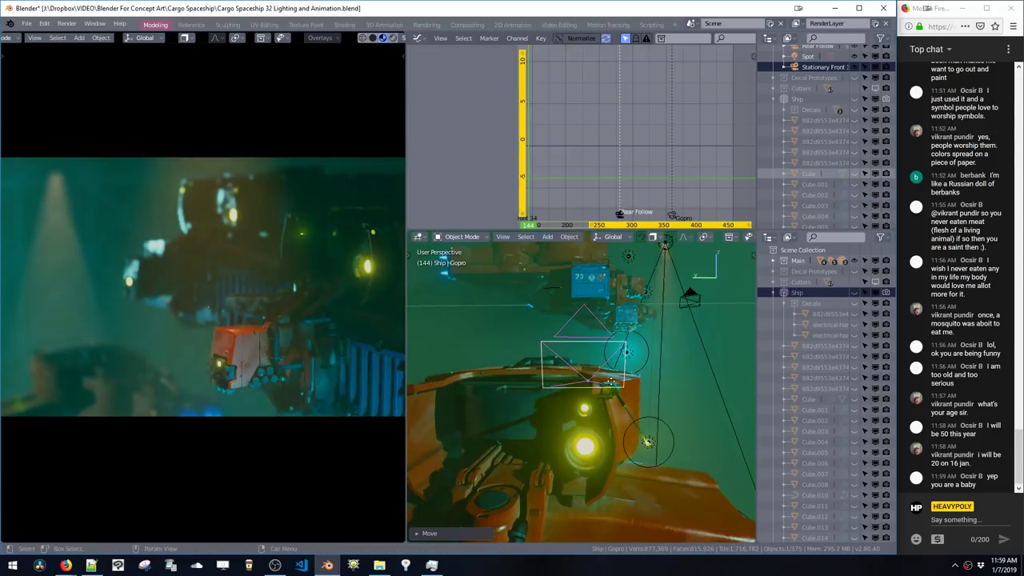
{"action": "key", "text": "g"}
{"action": "left_click", "coordinate": [756, 371], "text": "shift"}
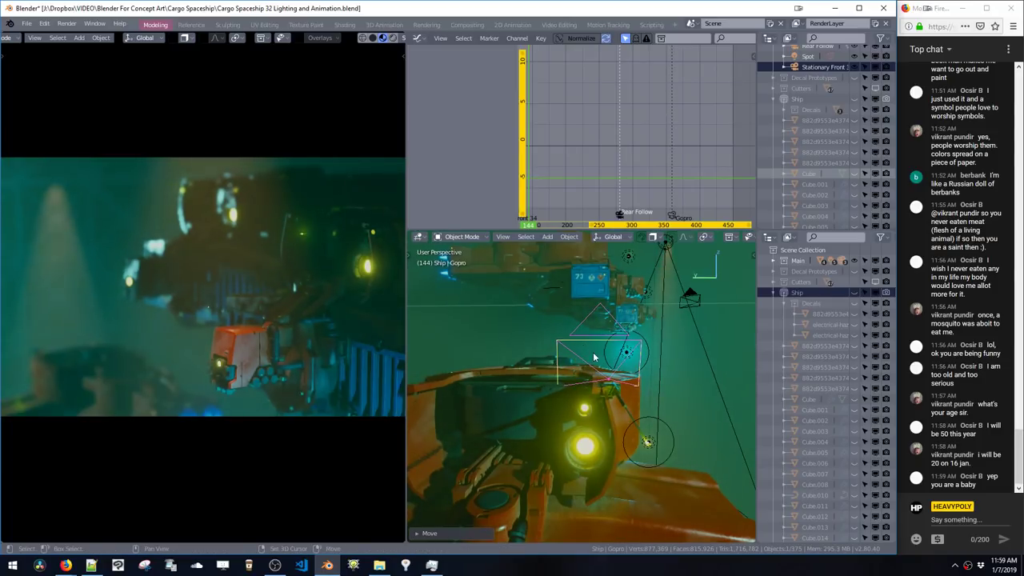
Step: Go to frame 385 in the second Gopro shot and reposition the Gopro camera sideways and upward over the orange hull
{"action": "middle_click_drag", "start_coordinate": [605, 369], "coordinate": [596, 256]}
{"action": "key", "text": "space"}
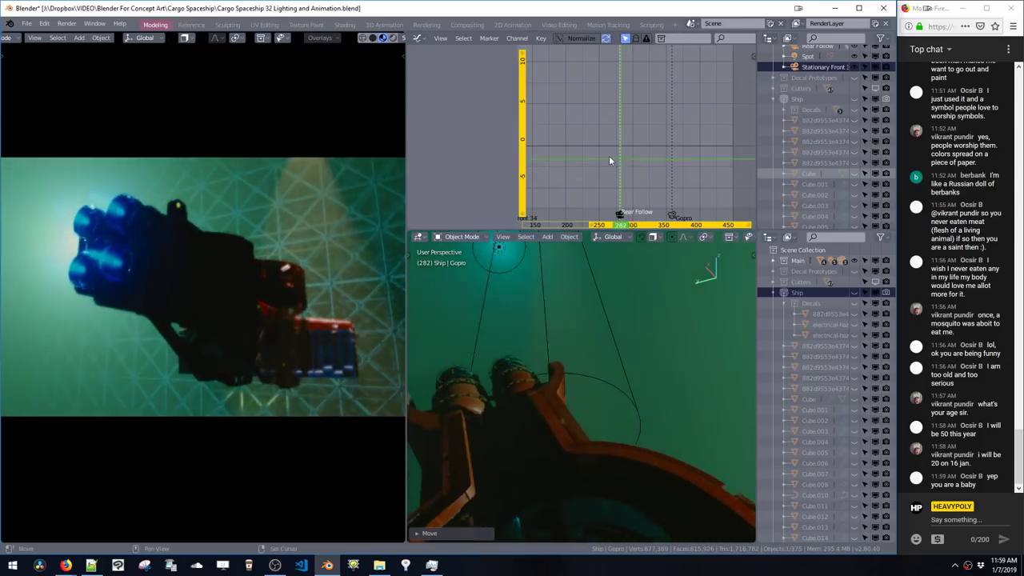
{"action": "right_click_drag", "start_coordinate": [550, 149], "coordinate": [690, 186]}
{"action": "middle_click_drag", "start_coordinate": [570, 341], "coordinate": [543, 459]}
{"action": "key", "text": "g"}
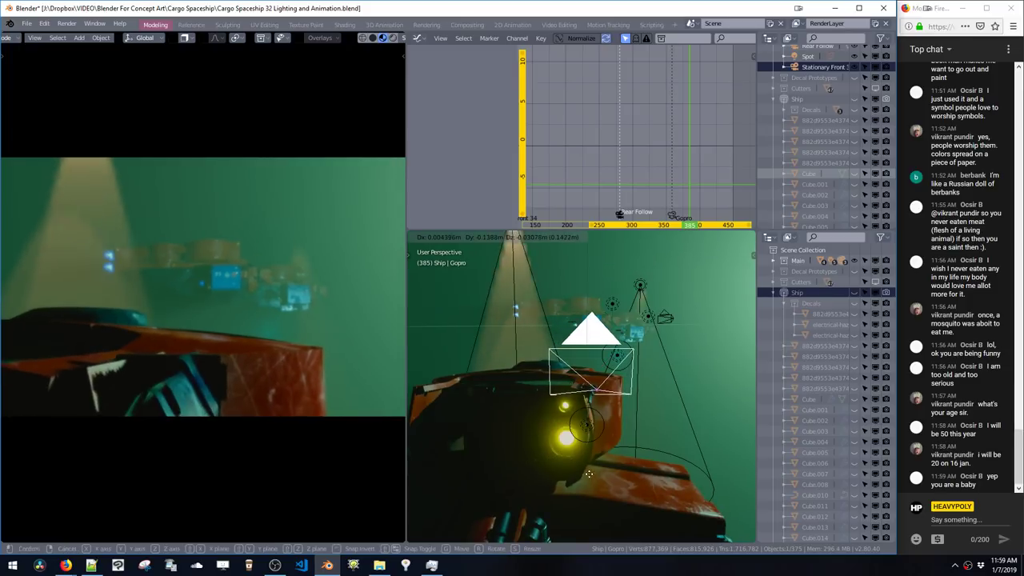
{"action": "left_click", "coordinate": [639, 480]}
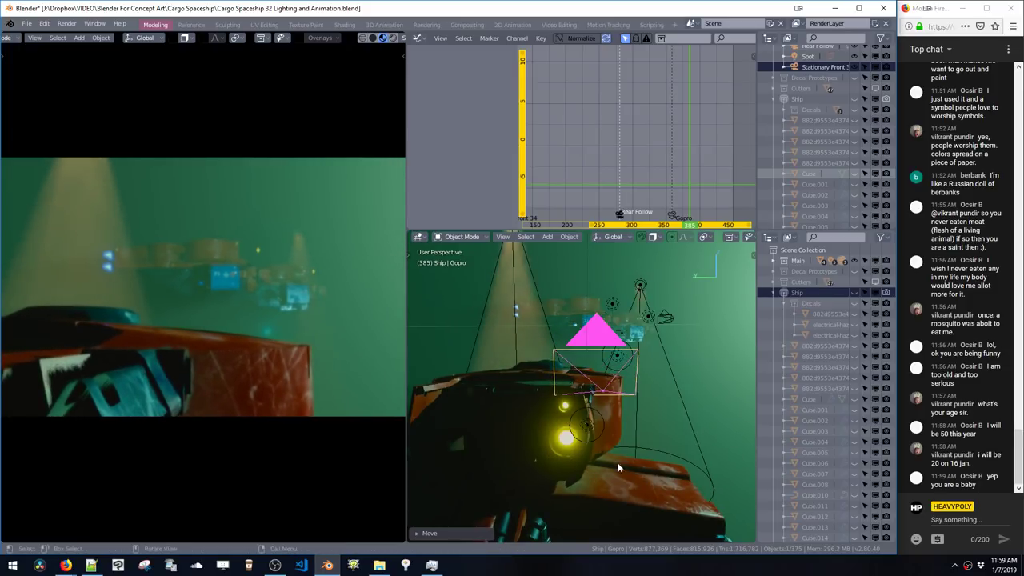
{"action": "key", "text": "g"}
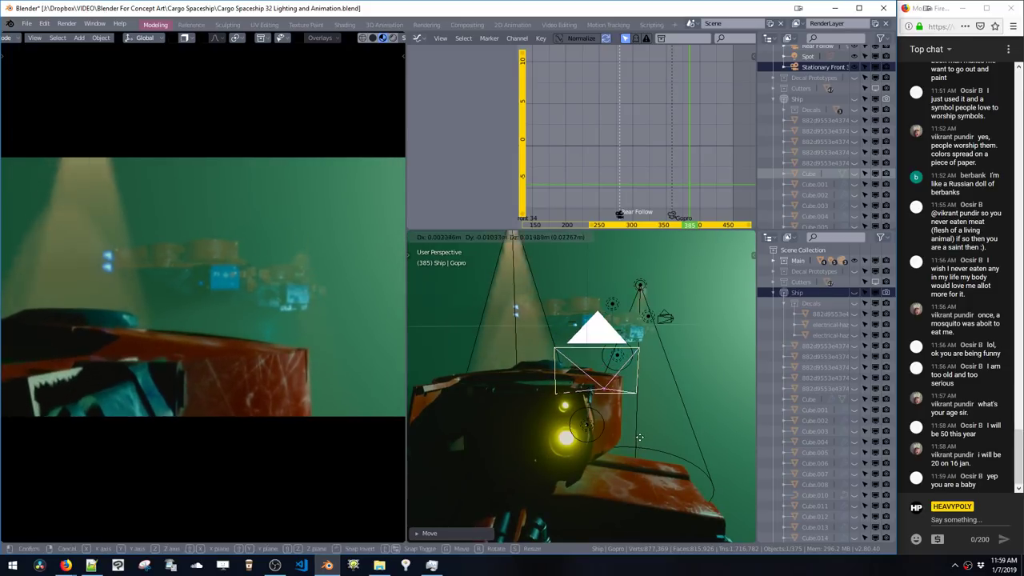
{"action": "left_click", "coordinate": [515, 310]}
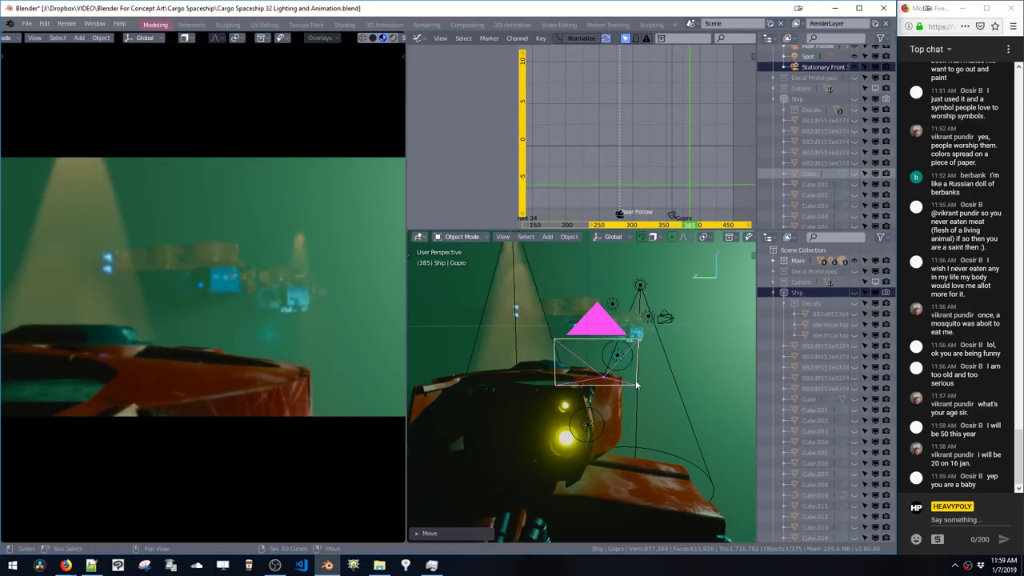
Step: Move the Gopro camera along the global X axis over the orange hull and nudge it back slightly to refine its framing
{"action": "middle_click_drag", "start_coordinate": [515, 310], "coordinate": [604, 384]}
{"action": "key", "text": "g"}
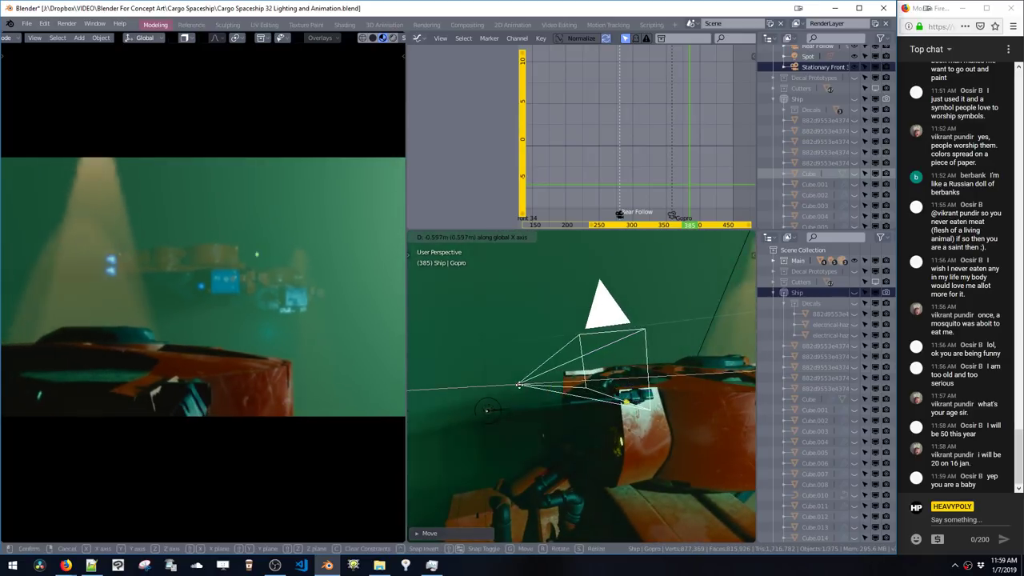
{"action": "key", "text": "x"}
{"action": "left_click", "coordinate": [638, 379]}
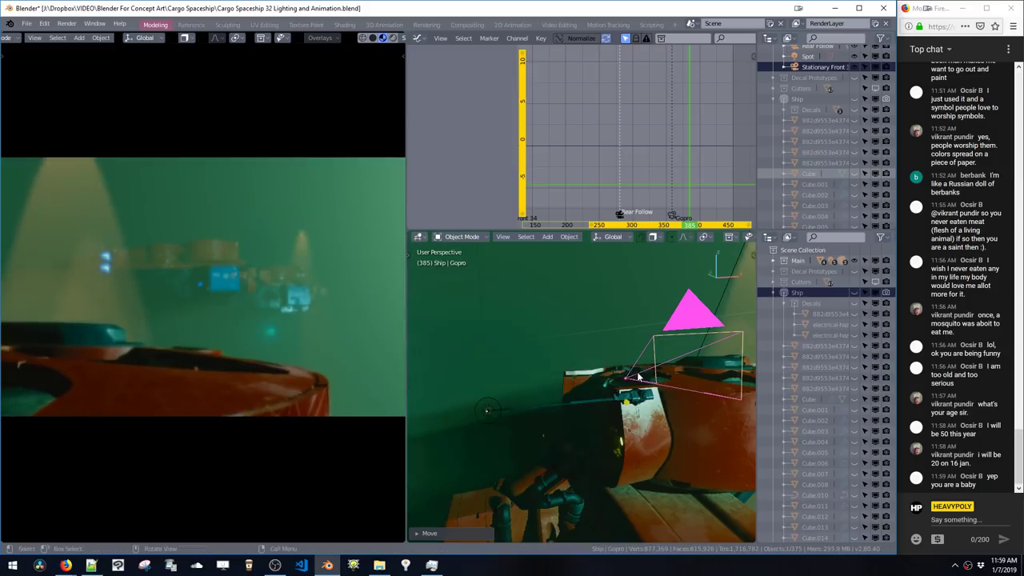
{"action": "key", "text": "g"}
{"action": "key", "text": "x"}
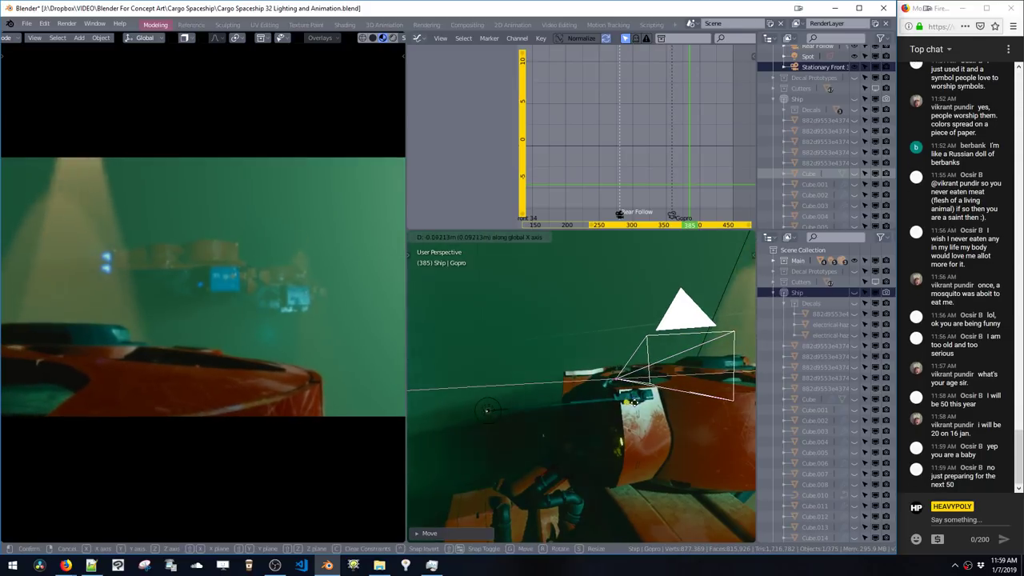
{"action": "left_click", "coordinate": [634, 397]}
{"action": "key", "text": "g"}
{"action": "key", "text": "z"}
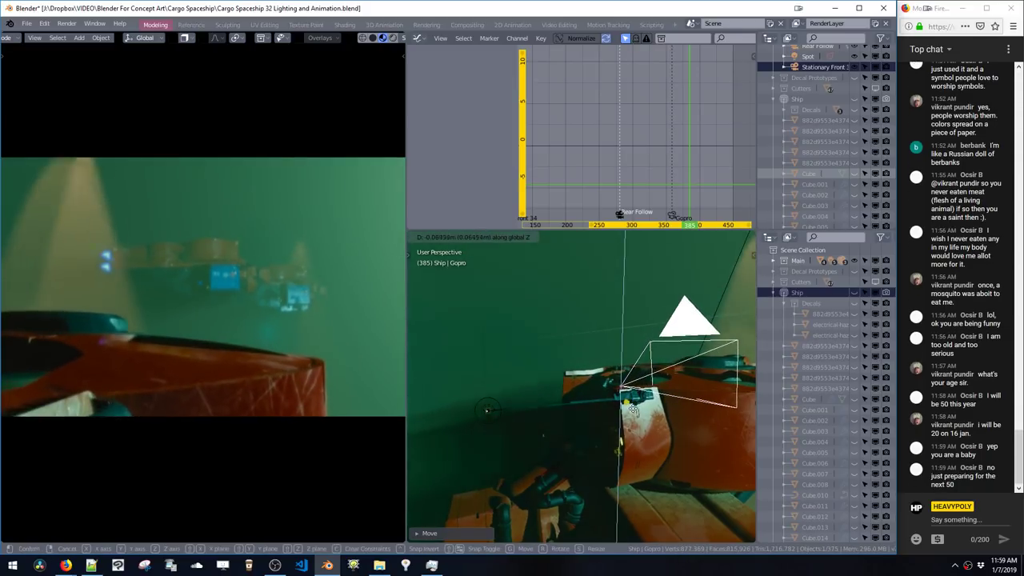
{"action": "key", "text": "Escape"}
{"action": "key", "text": "g"}
{"action": "key", "text": "z"}
{"action": "key", "text": "Escape"}
{"action": "key", "text": "g"}
{"action": "key", "text": "x"}
{"action": "key", "text": "Escape"}
Step: Move the Gopro camera about 0.25 m along the global Y axis and fine-tune its position slightly along X
{"action": "key", "text": "g"}
{"action": "key", "text": "x"}
{"action": "key", "text": "y"}
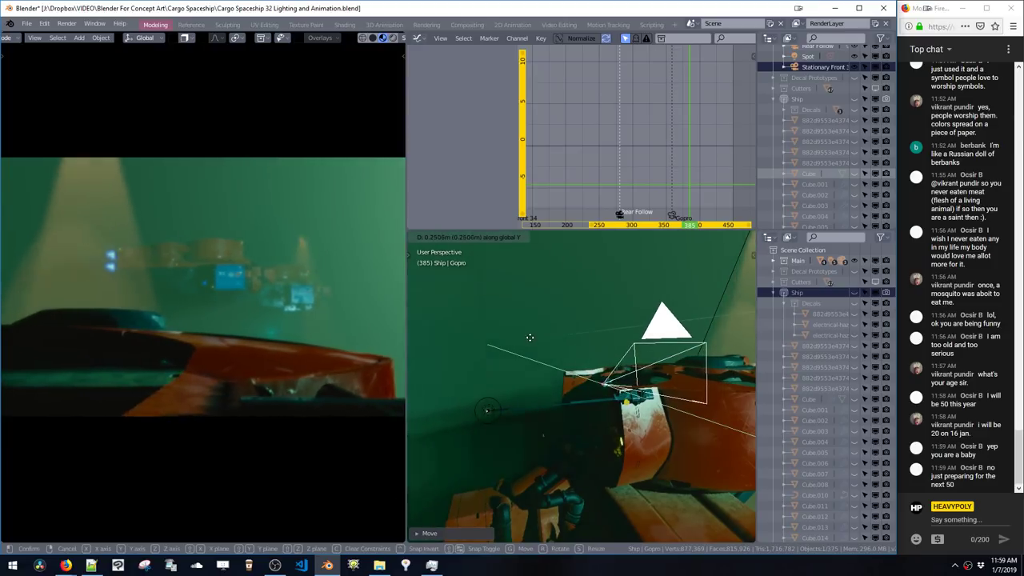
{"action": "left_click", "coordinate": [553, 369]}
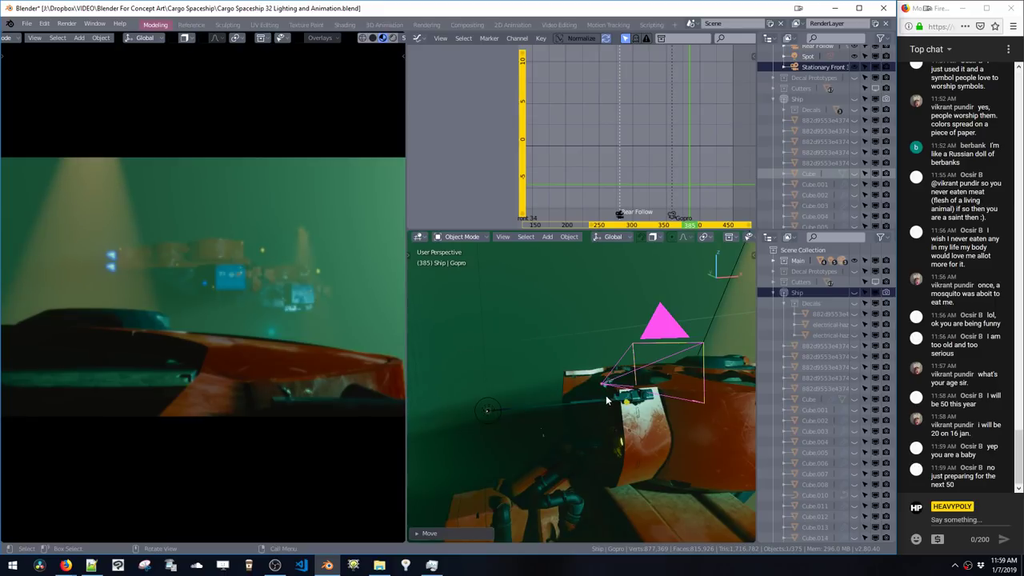
{"action": "key", "text": "g"}
{"action": "key", "text": "x"}
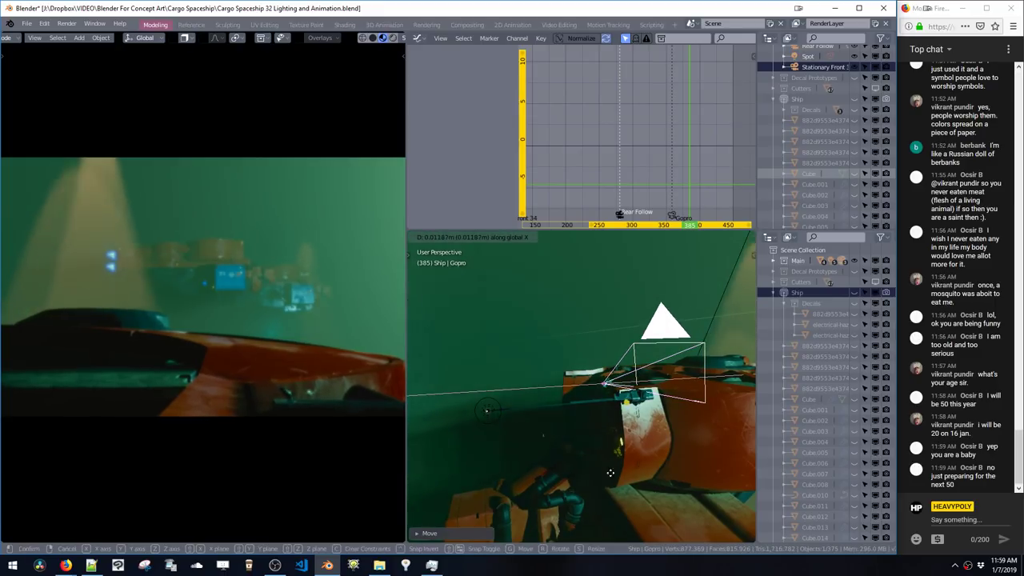
{"action": "left_click", "coordinate": [584, 489]}
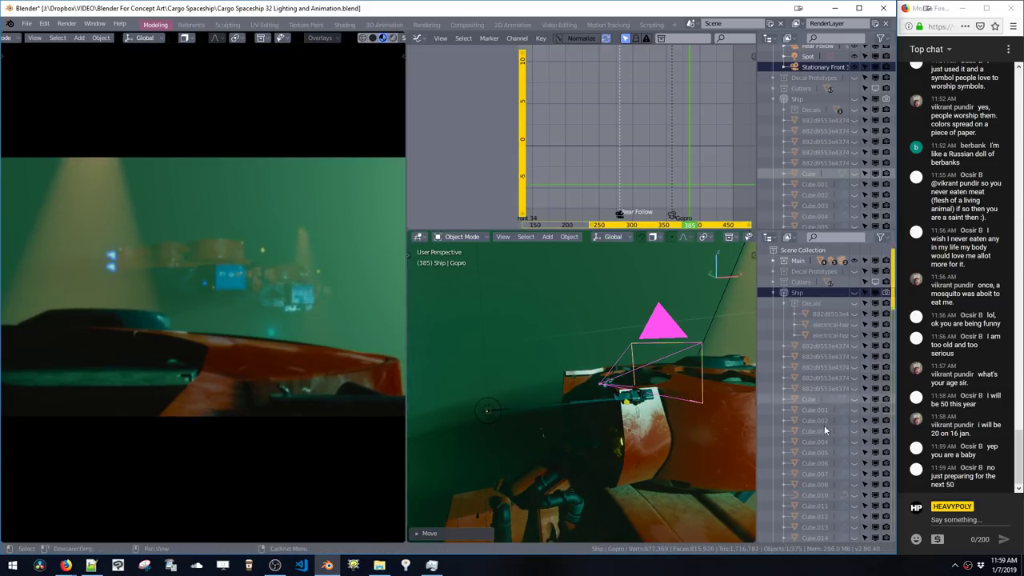
Step: Save the Blender file and deselect the Gopro camera
{"action": "left_click_drag", "start_coordinate": [1021, 468], "coordinate": [1021, 472]}
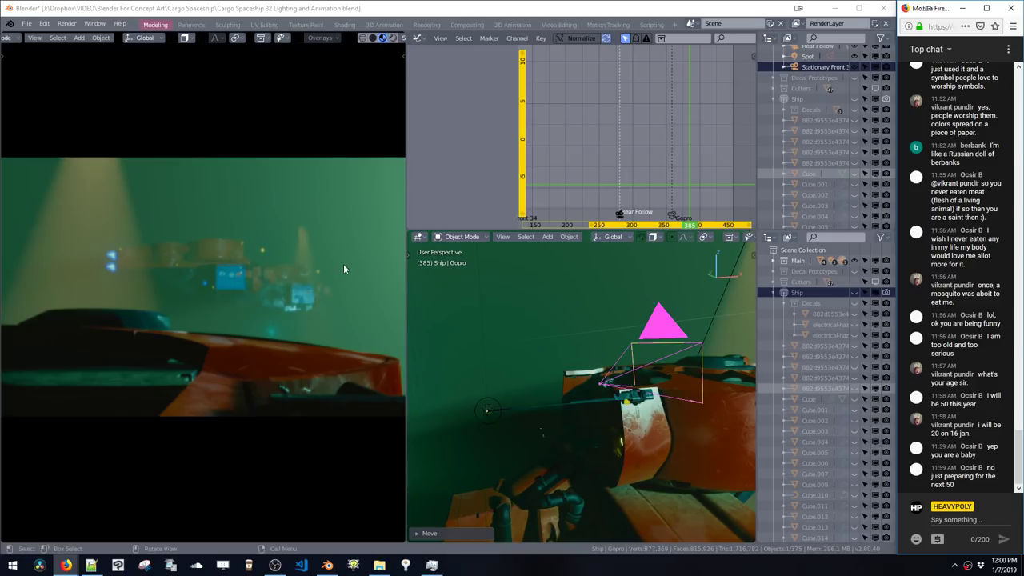
{"action": "key", "text": "ctrl+s"}
{"action": "key", "text": "Escape"}
{"action": "left_click", "coordinate": [488, 328]}
{"action": "left_click", "coordinate": [488, 330]}
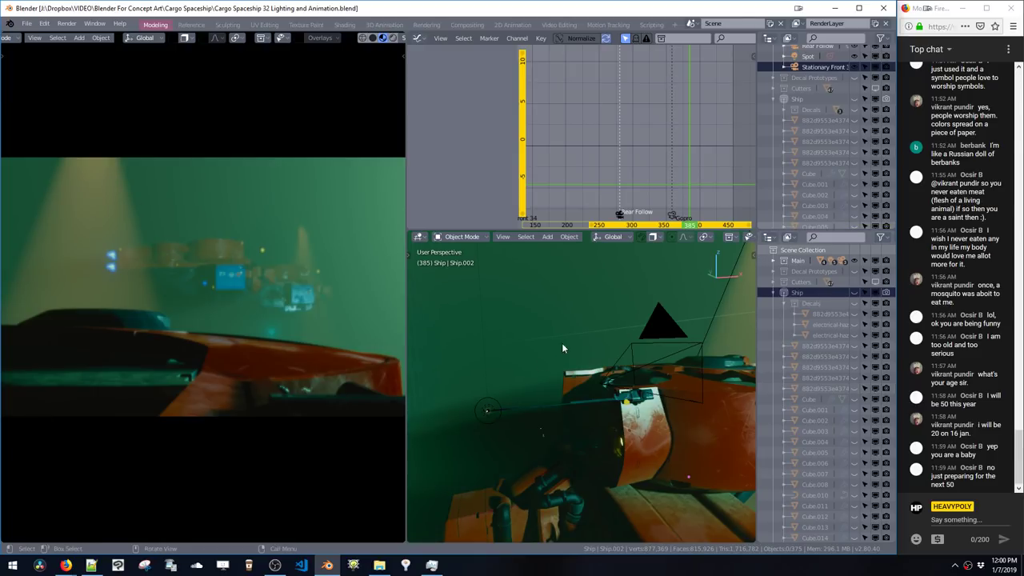
Step: Play the animation into the Rear Follow shot and stop at frame 336 to review the ship's lighting
{"action": "middle_click_drag", "start_coordinate": [597, 367], "coordinate": [569, 427]}
{"action": "key", "text": "space"}
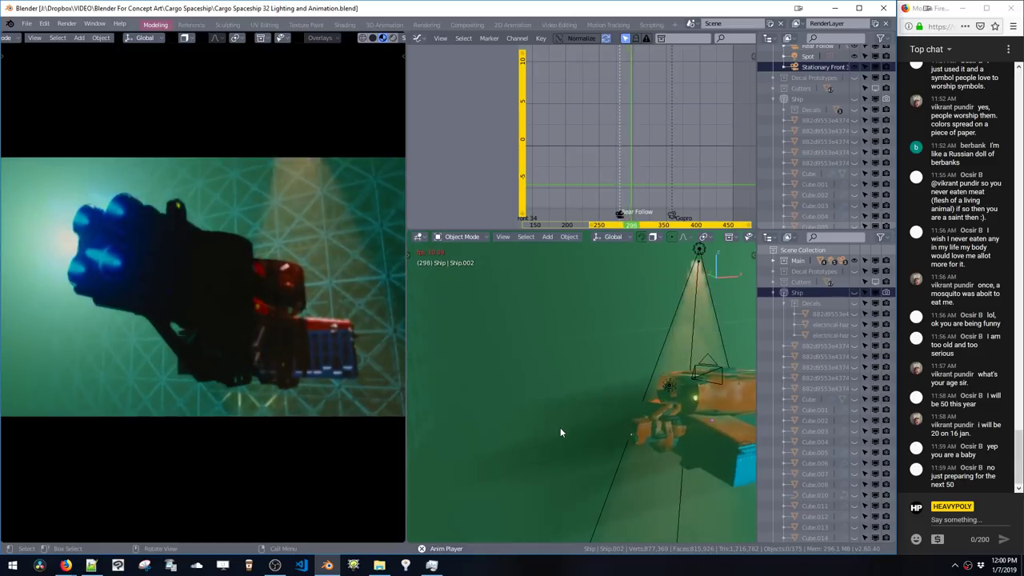
{"action": "key", "text": "space"}
Step: Select the Spot light above the orange ship and change its colour to a saturated cyan, trying blue on the way
{"action": "left_click", "coordinate": [697, 252]}
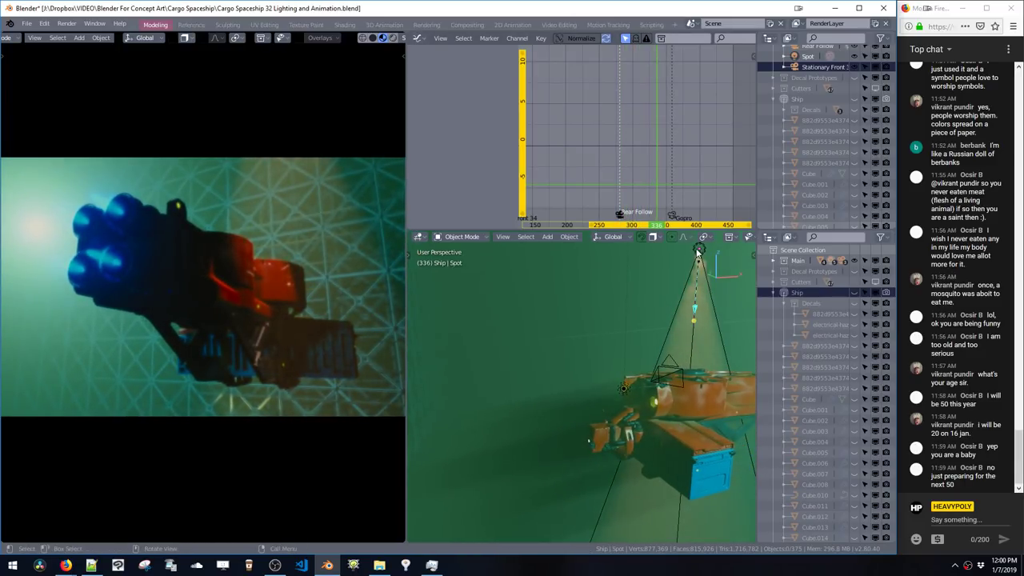
{"action": "left_click", "coordinate": [696, 251]}
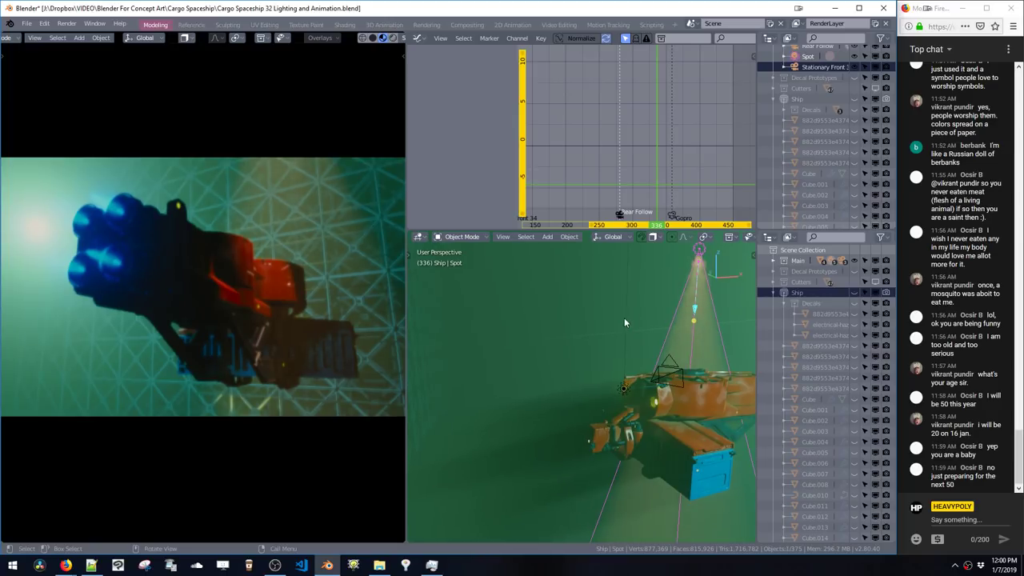
{"action": "key", "text": "v"}
{"action": "left_click", "coordinate": [658, 390]}
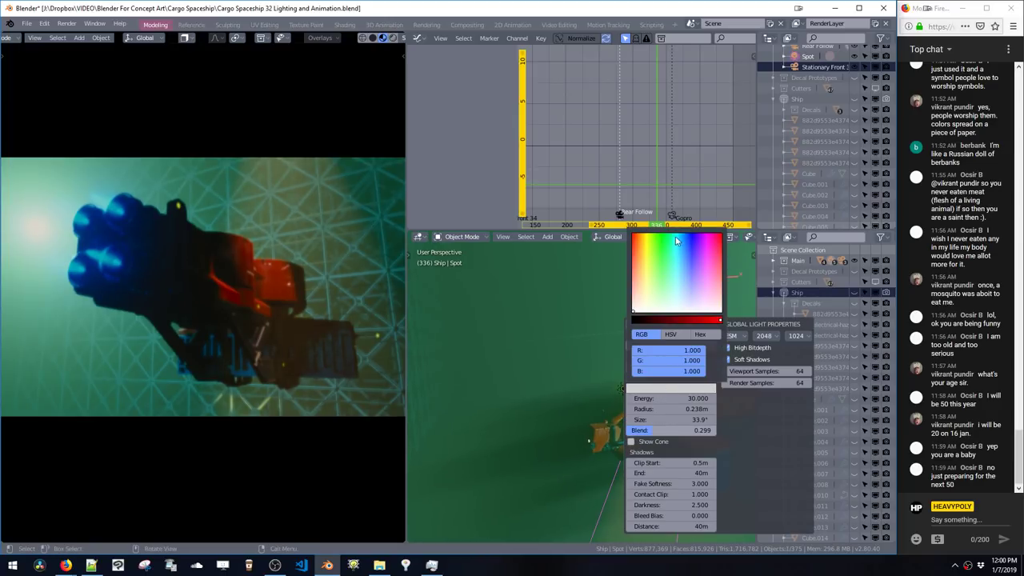
{"action": "left_click", "coordinate": [646, 248]}
{"action": "left_click", "coordinate": [685, 248]}
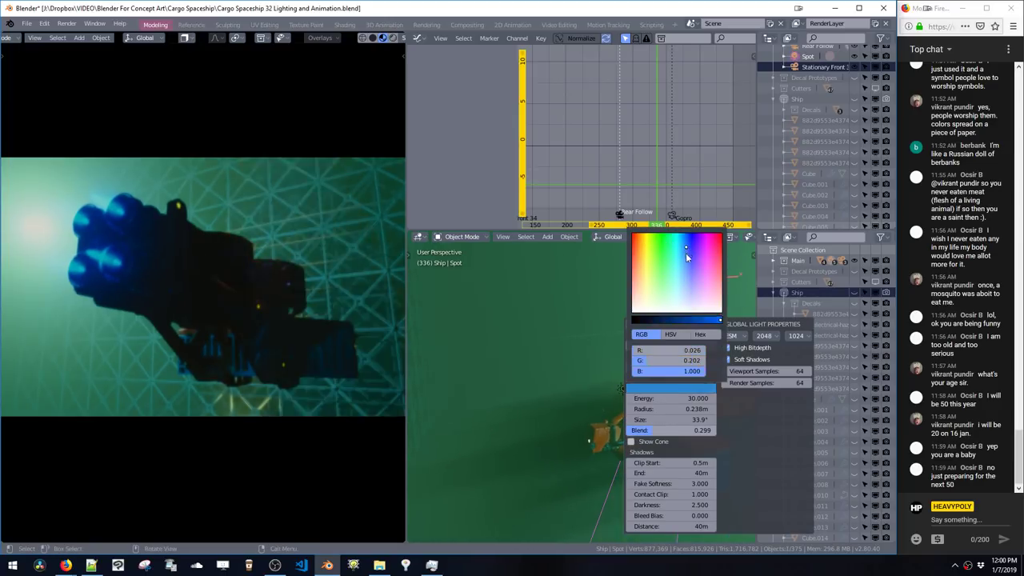
{"action": "left_click", "coordinate": [678, 248]}
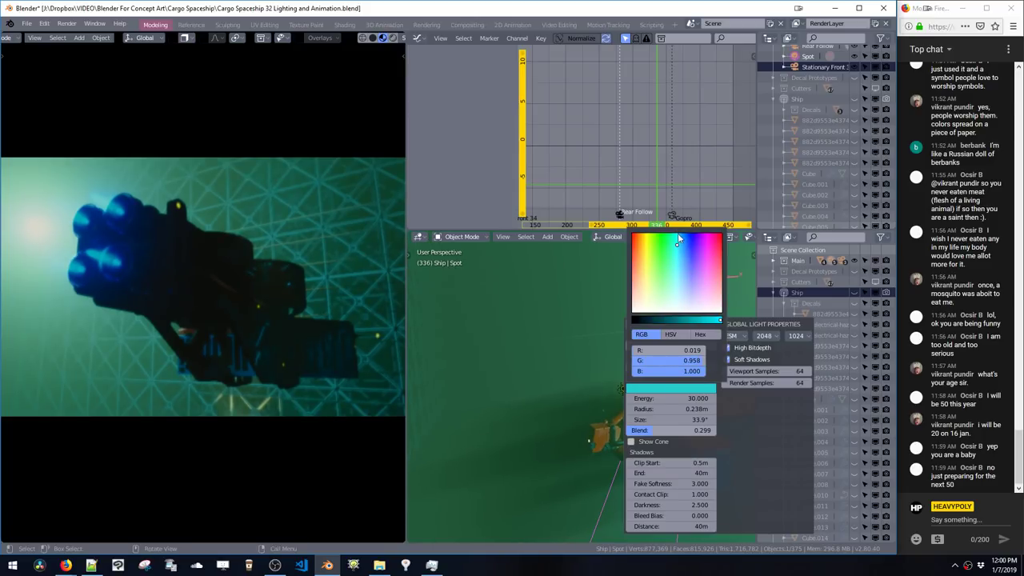
Step: Set the Spot light's energy to 700 after trying 60 and 900
{"action": "left_click", "coordinate": [689, 398]}
{"action": "type", "text": "60"}
{"action": "key", "text": "Return"}
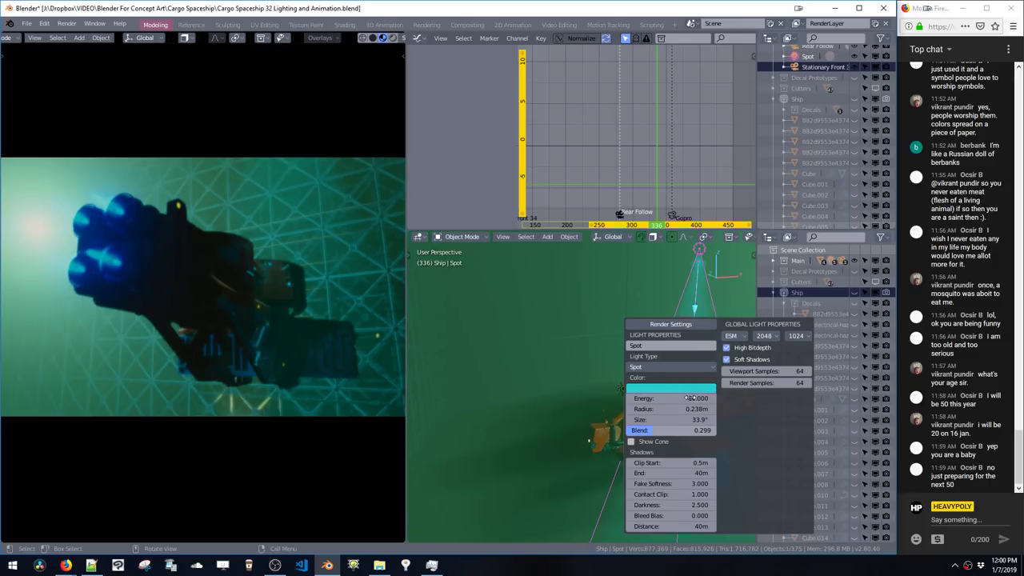
{"action": "left_click", "coordinate": [689, 398]}
{"action": "type", "text": "400"}
{"action": "key", "text": "Return"}
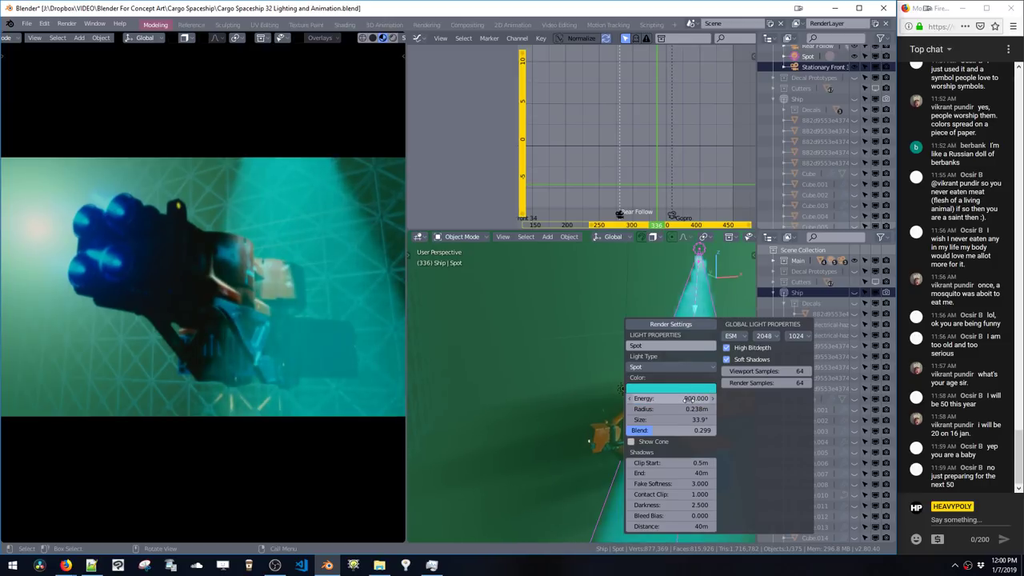
{"action": "left_click", "coordinate": [688, 400]}
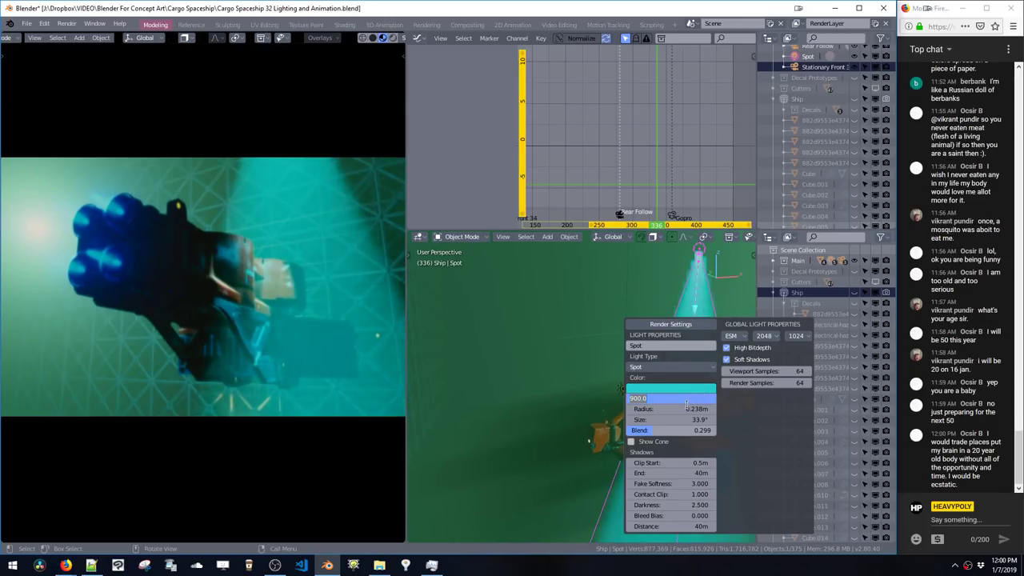
{"action": "type", "text": "700"}
{"action": "key", "text": "Return"}
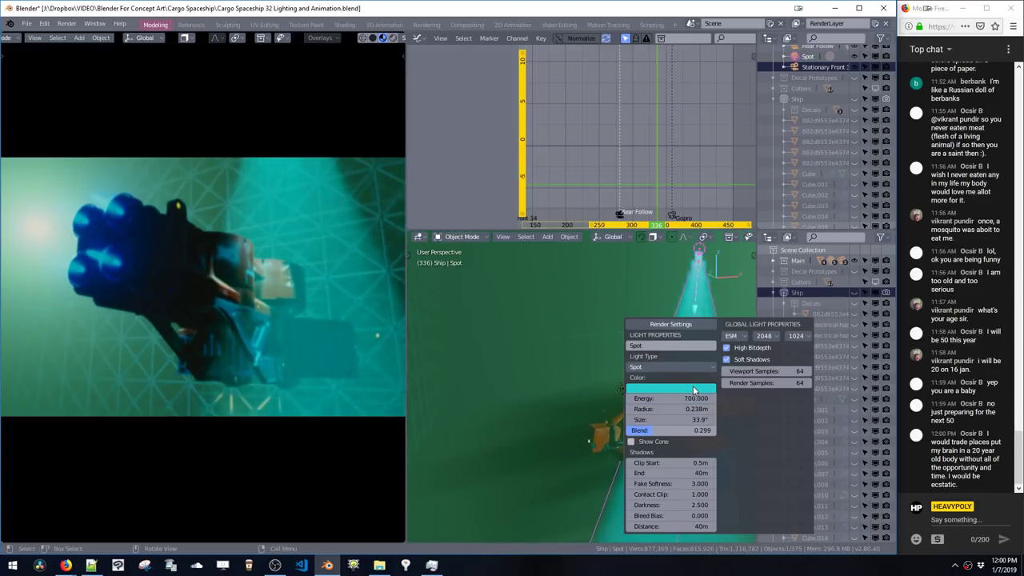
Step: Try pale cyan, blue, pink, yellow-green and cream colours on the Spot light and settle on a soft turquoise
{"action": "left_click", "coordinate": [694, 389]}
{"action": "left_click", "coordinate": [679, 291]}
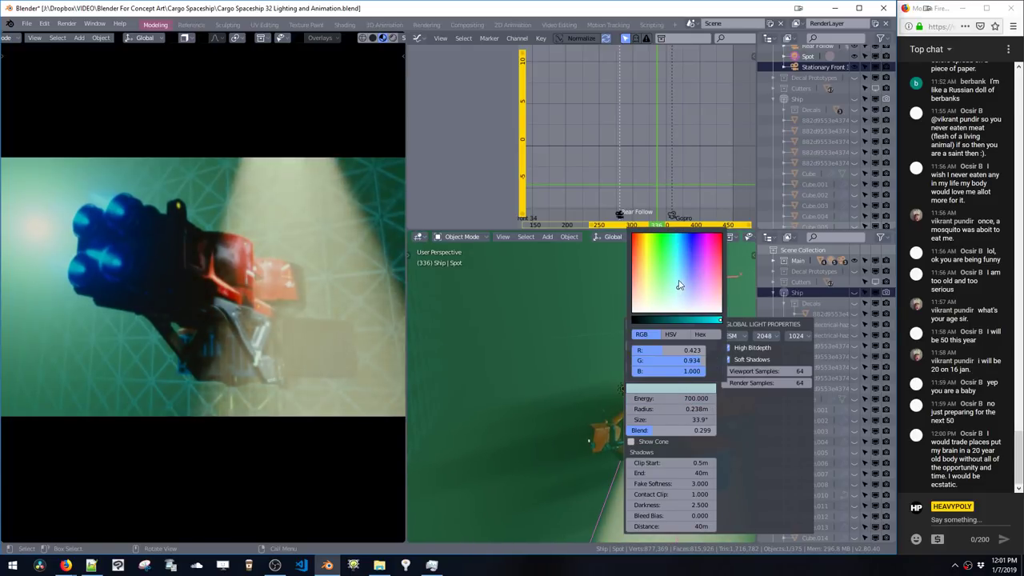
{"action": "left_click", "coordinate": [681, 268]}
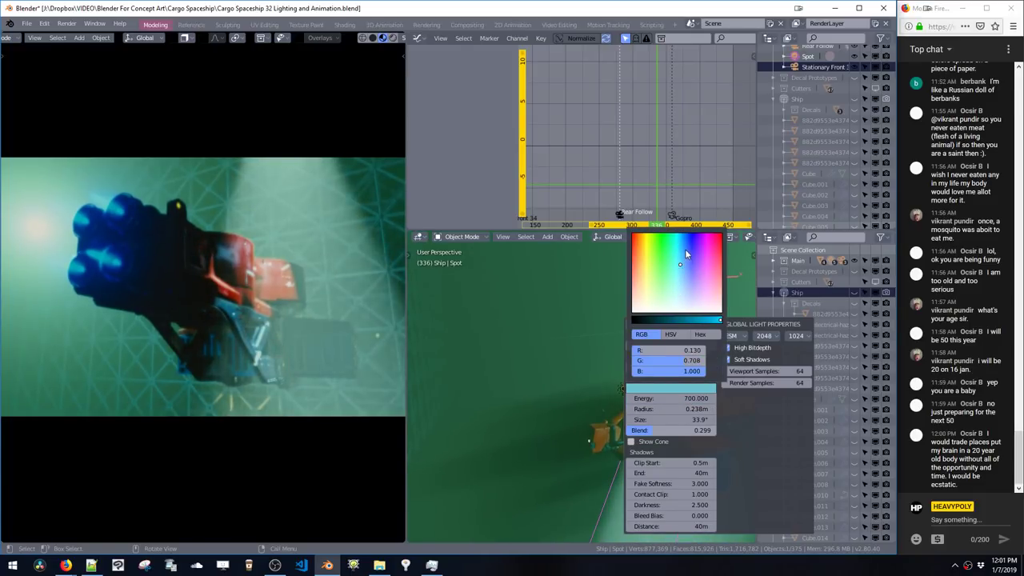
{"action": "left_click", "coordinate": [685, 249]}
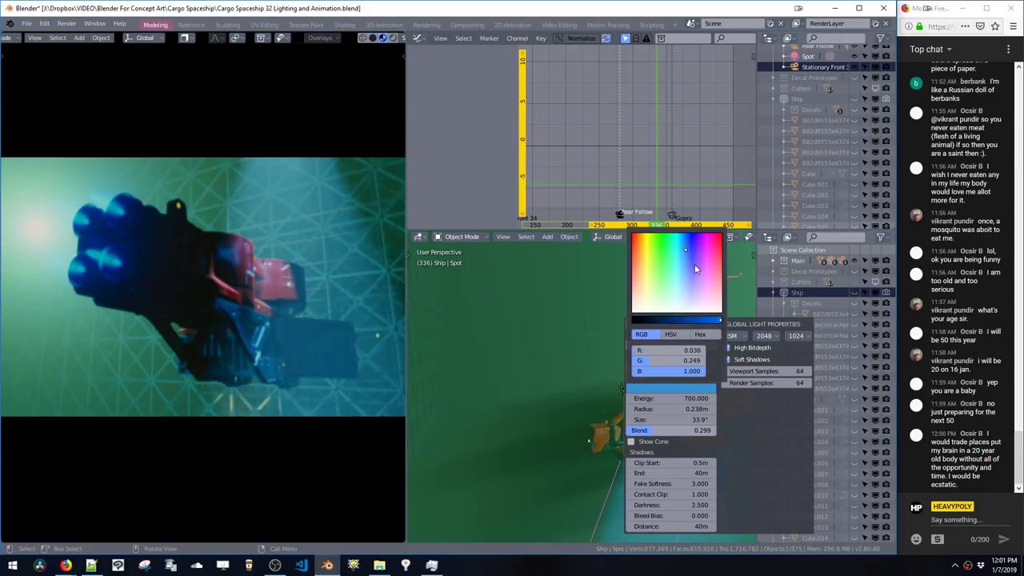
{"action": "left_click", "coordinate": [695, 265]}
{"action": "left_click", "coordinate": [703, 275]}
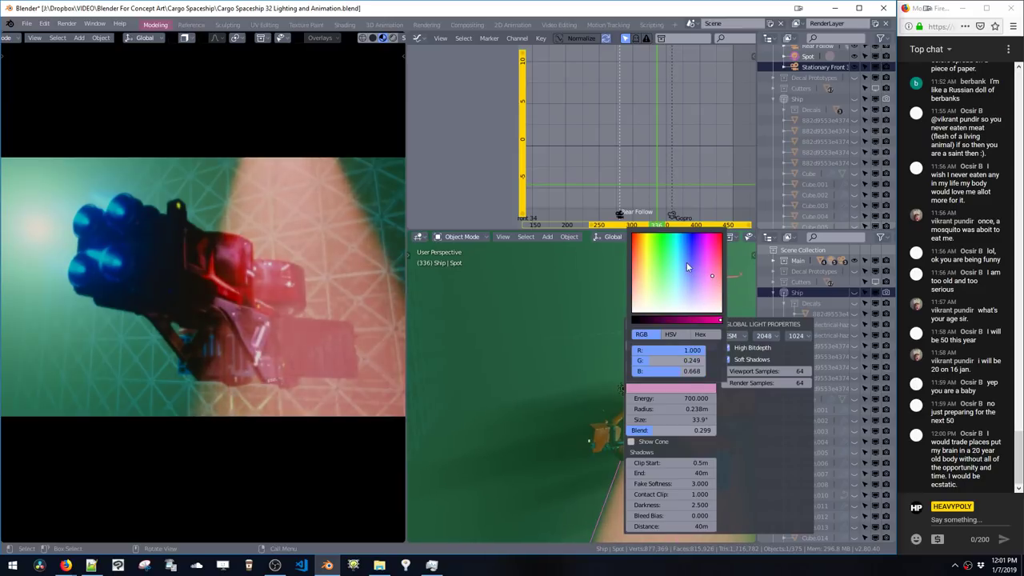
{"action": "left_click", "coordinate": [685, 260]}
{"action": "left_click", "coordinate": [680, 267]}
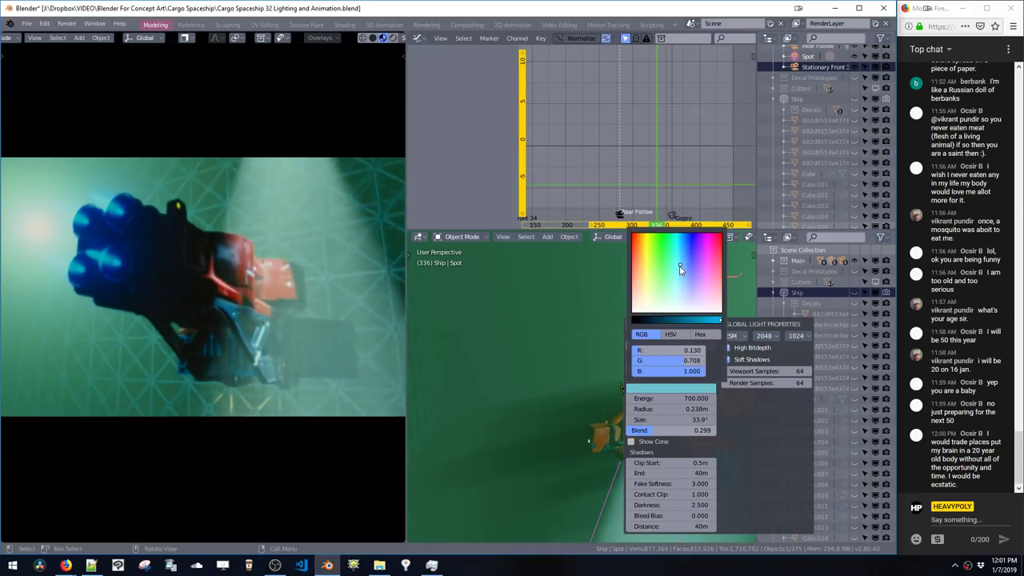
{"action": "left_click", "coordinate": [683, 263]}
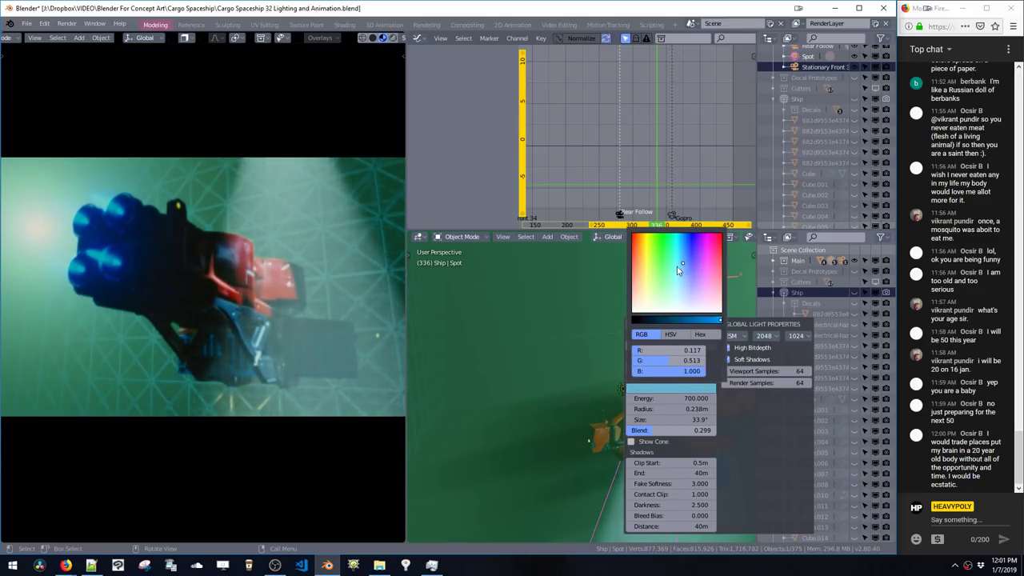
{"action": "left_click", "coordinate": [653, 267]}
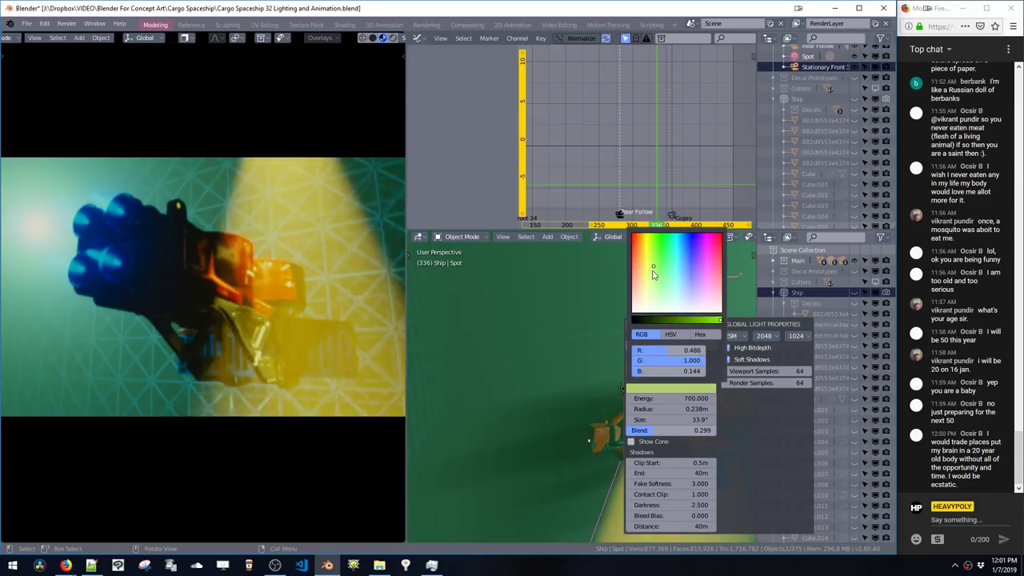
{"action": "left_click", "coordinate": [639, 294]}
{"action": "left_click", "coordinate": [645, 302]}
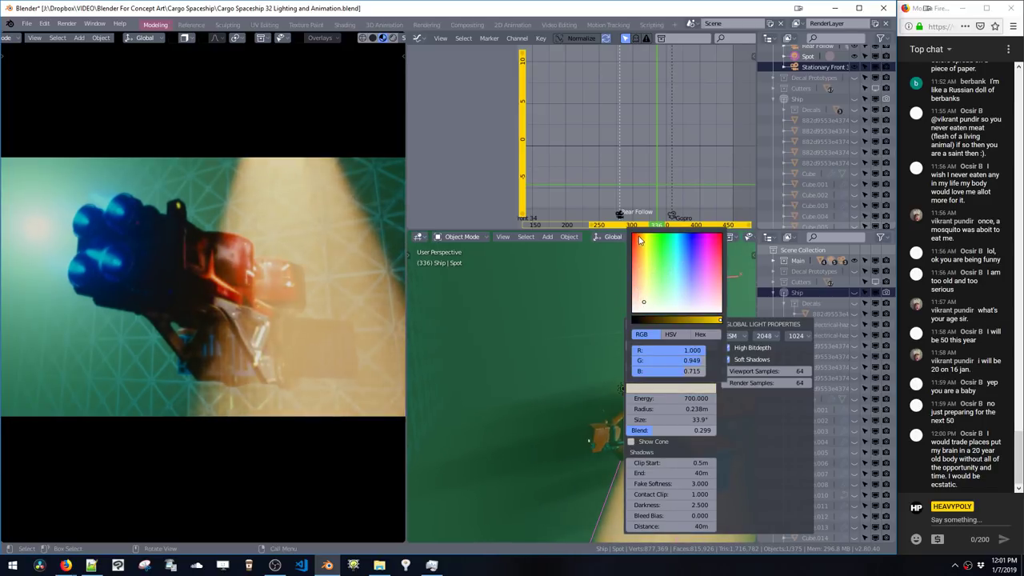
{"action": "left_click", "coordinate": [638, 237]}
{"action": "left_click", "coordinate": [675, 263]}
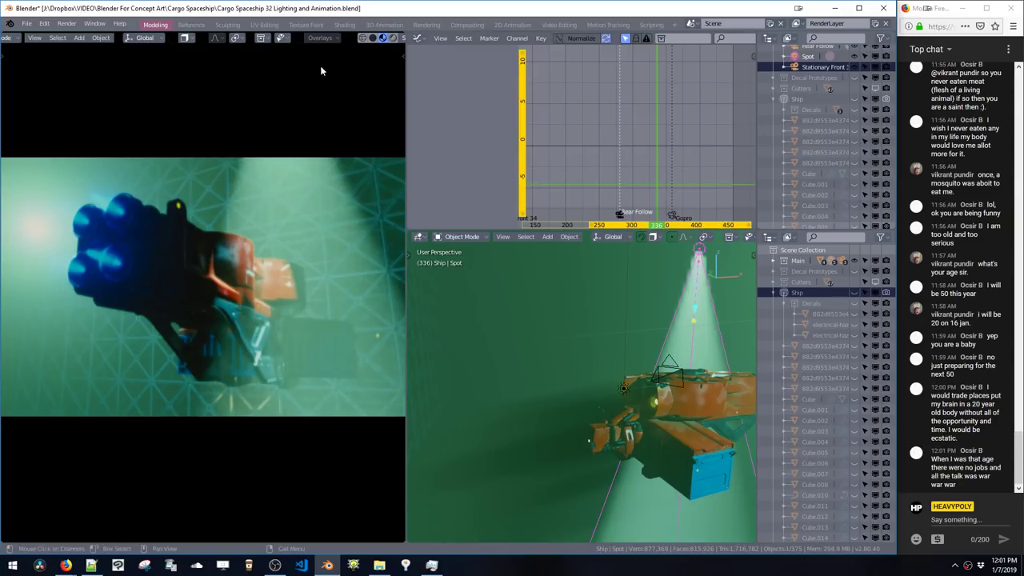
Step: Play on to frame 400 in the Gopro shot and set the Spot light's blend to 0.5
{"action": "key", "text": "space"}
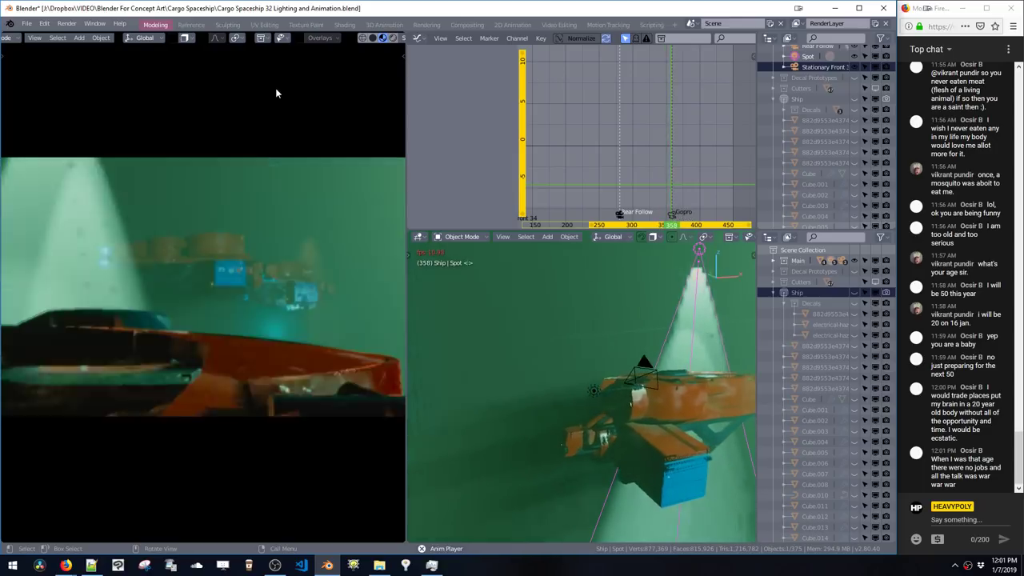
{"action": "key", "text": "space"}
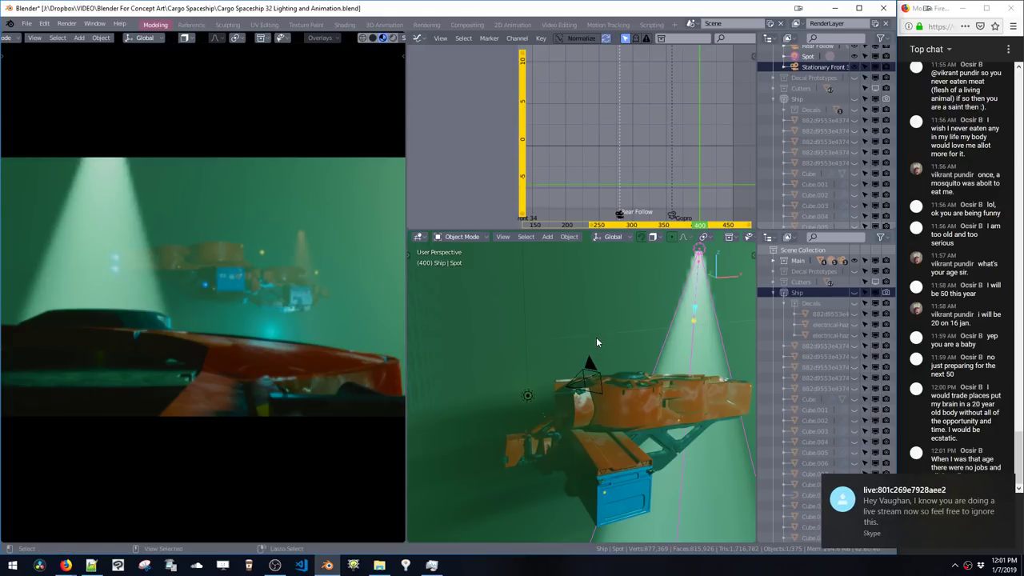
{"action": "key", "text": "q"}
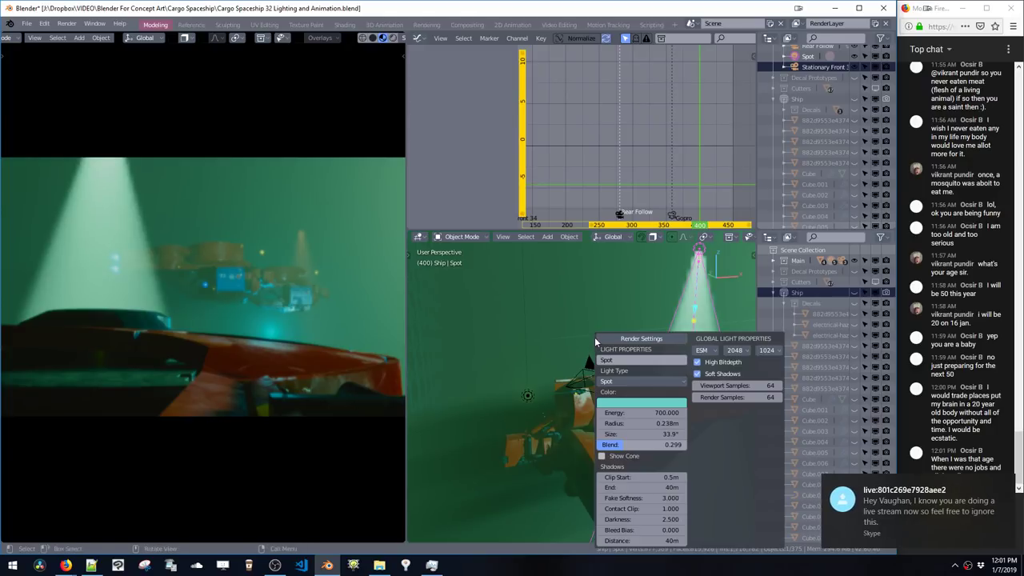
{"action": "left_click", "coordinate": [621, 446]}
{"action": "type", "text": ".5"}
{"action": "key", "text": "Return"}
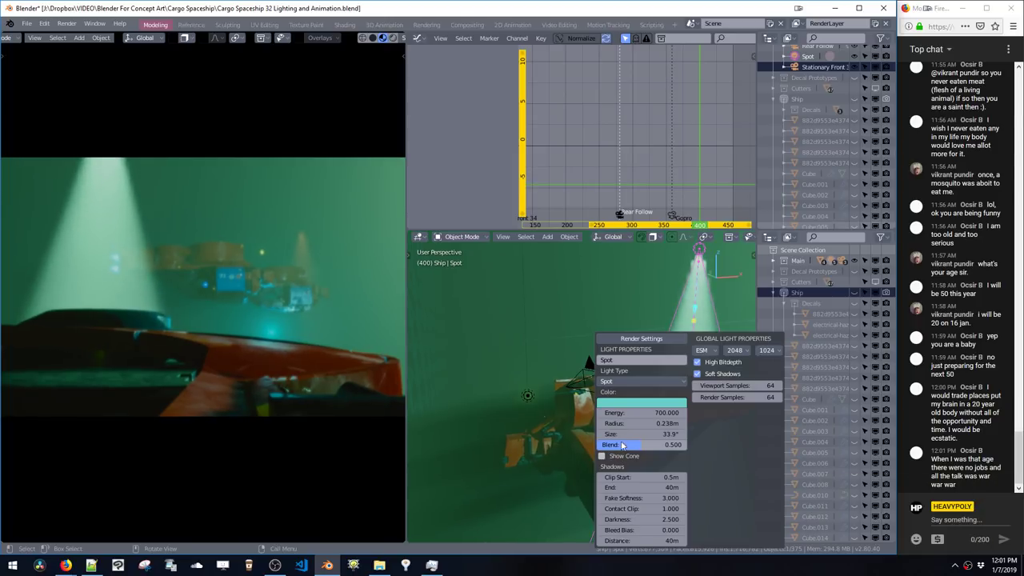
Step: Review the spotlight on both sides of the Rear Follow to Gopro cut, between frames 348 and 370
{"action": "mouse_move", "coordinate": [674, 162]}
{"action": "left_mouse_down"}
{"action": "mouse_move", "coordinate": [665, 165]}
{"action": "mouse_move", "coordinate": [671, 204]}
{"action": "mouse_move", "coordinate": [662, 199]}
{"action": "left_mouse_up"}
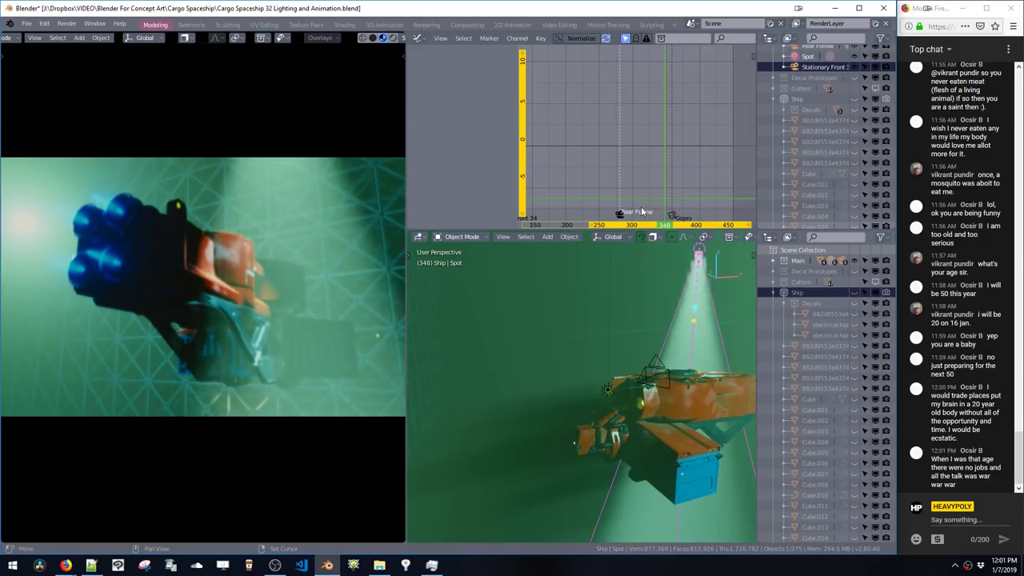
{"action": "key", "text": "space"}
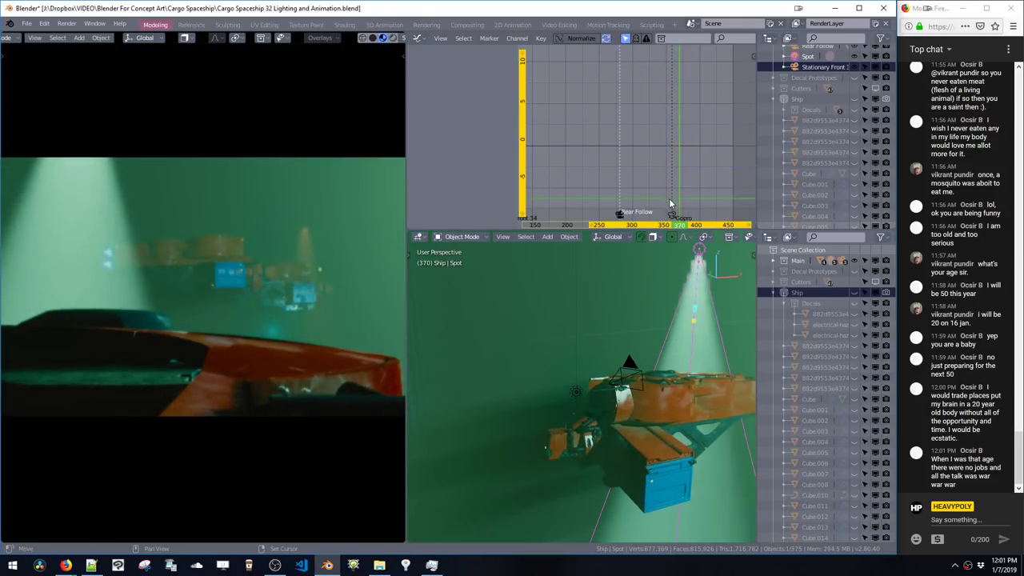
Step: Review the spotlight in the Rear Follow shot between frames 337 and 348
{"action": "mouse_move", "coordinate": [668, 201]}
{"action": "right_mouse_down"}
{"action": "mouse_move", "coordinate": [642, 213]}
{"action": "mouse_move", "coordinate": [655, 209]}
{"action": "right_mouse_up"}
{"action": "left_click", "coordinate": [655, 211]}
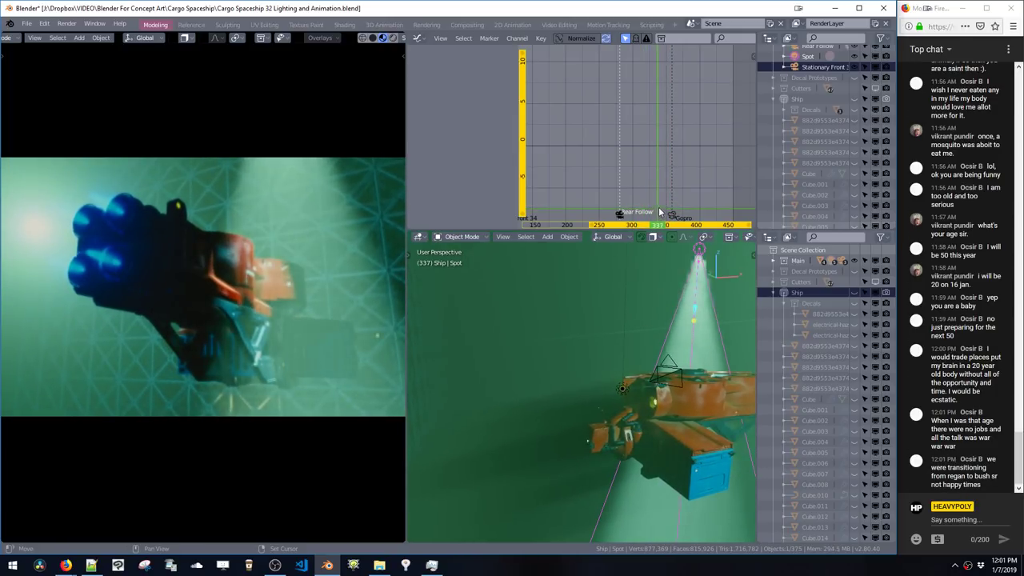
{"action": "left_click", "coordinate": [663, 203]}
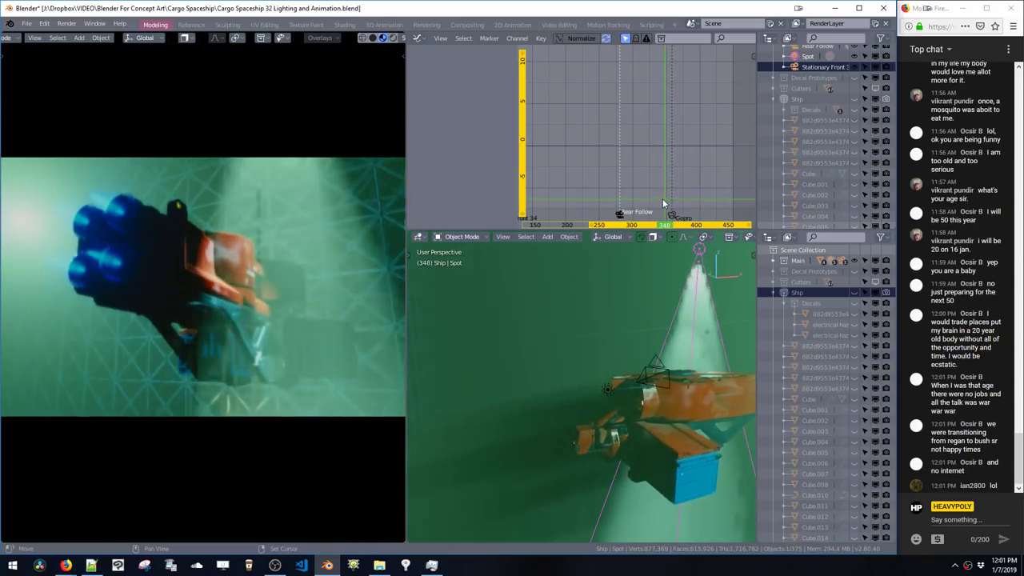
{"action": "left_click", "coordinate": [662, 203]}
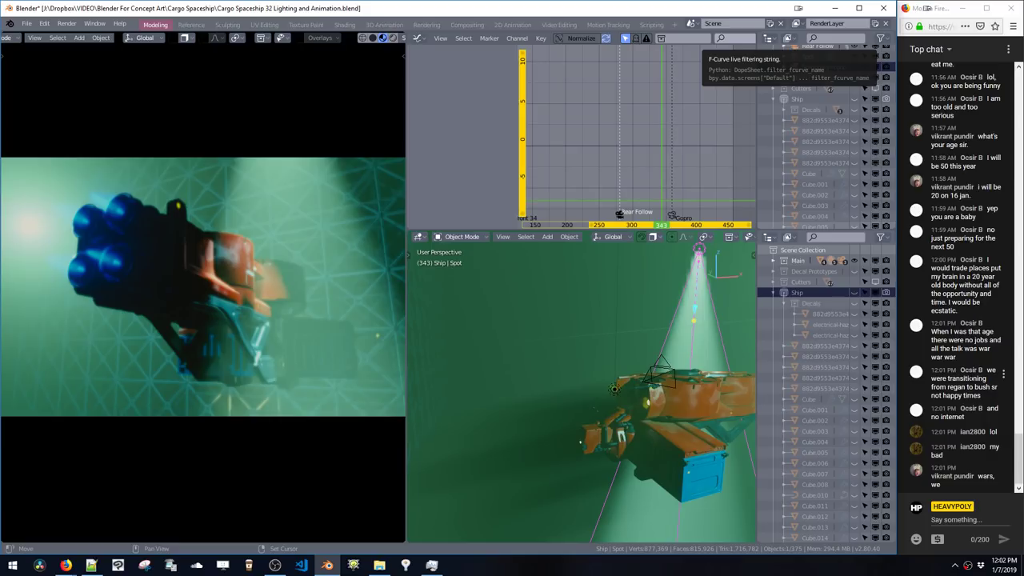
{"action": "left_click", "coordinate": [990, 453]}
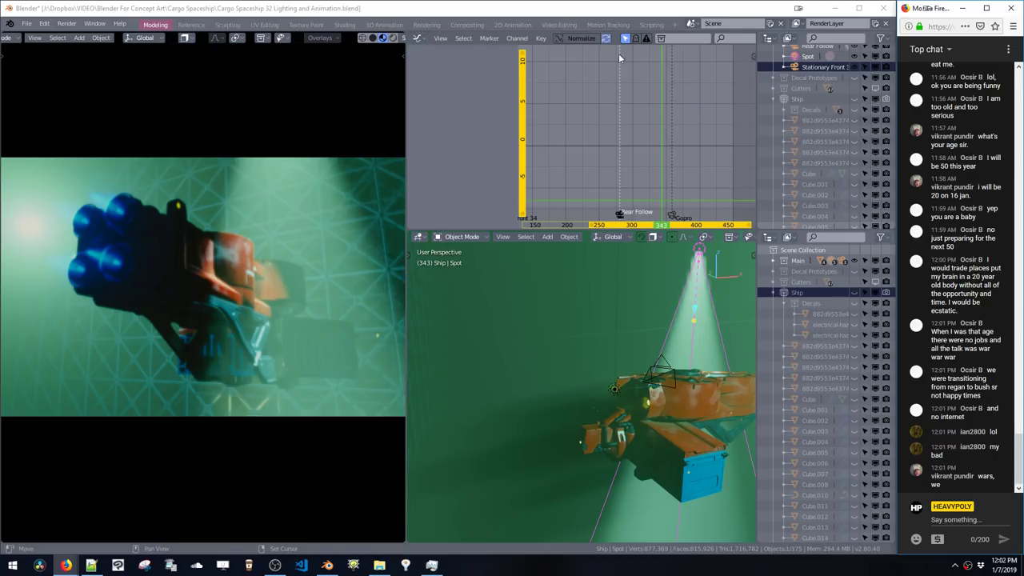
{"action": "left_click", "coordinate": [654, 179]}
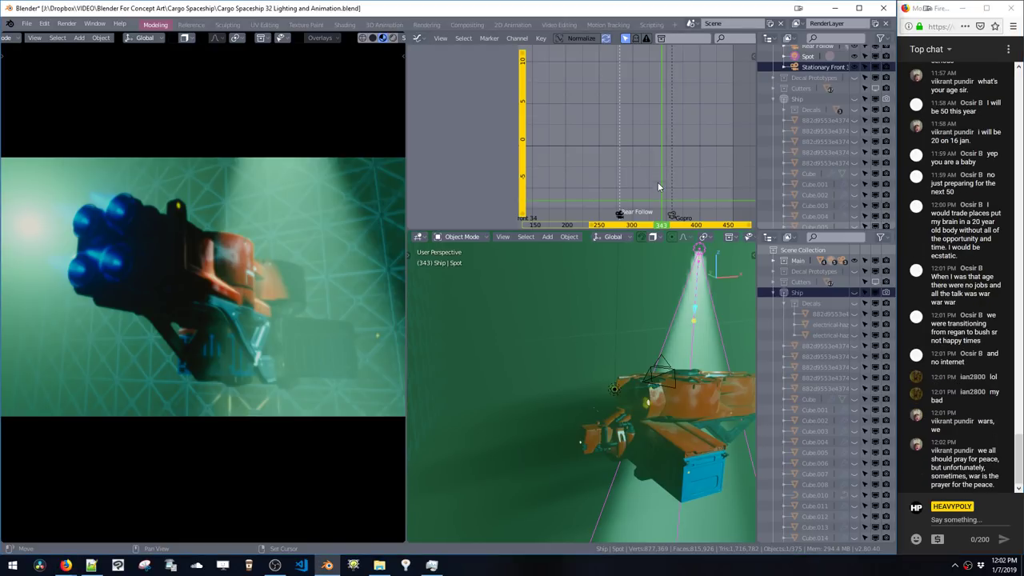
Step: Play across the cut into the Gopro shot up to frame 371, and return to frame 333 in the Rear Follow shot
{"action": "key", "text": "space"}
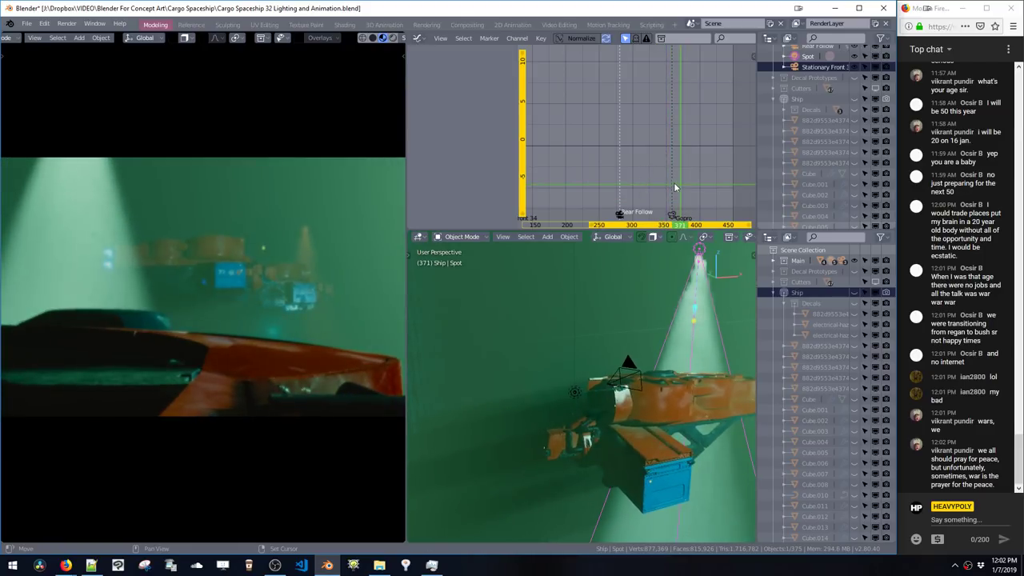
{"action": "key", "text": "Escape"}
{"action": "right_click_drag", "start_coordinate": [658, 184], "coordinate": [650, 209]}
{"action": "left_click_drag", "start_coordinate": [651, 213], "coordinate": [653, 202]}
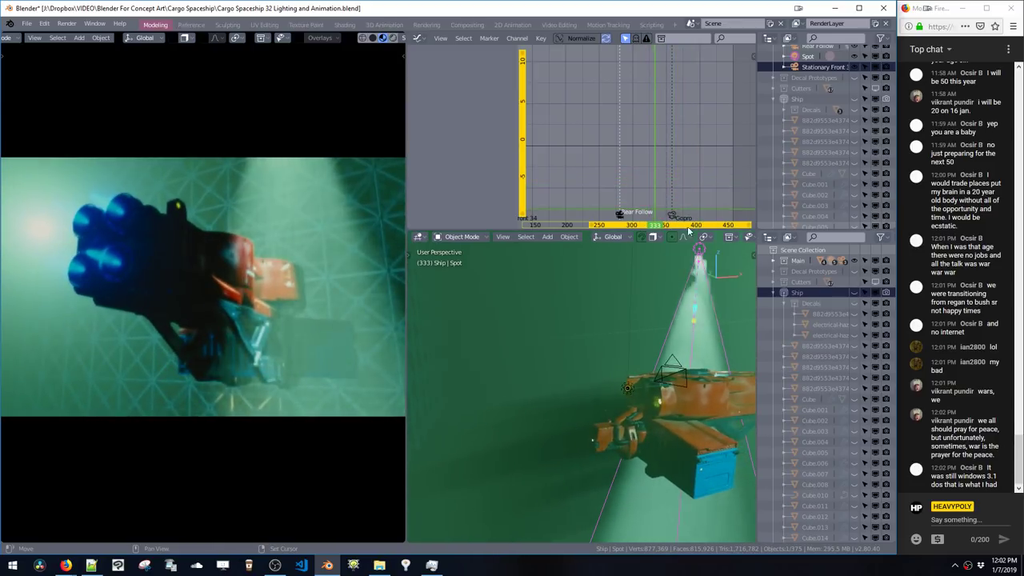
Step: Lower the Spot light's energy to 500
{"action": "key", "text": "v"}
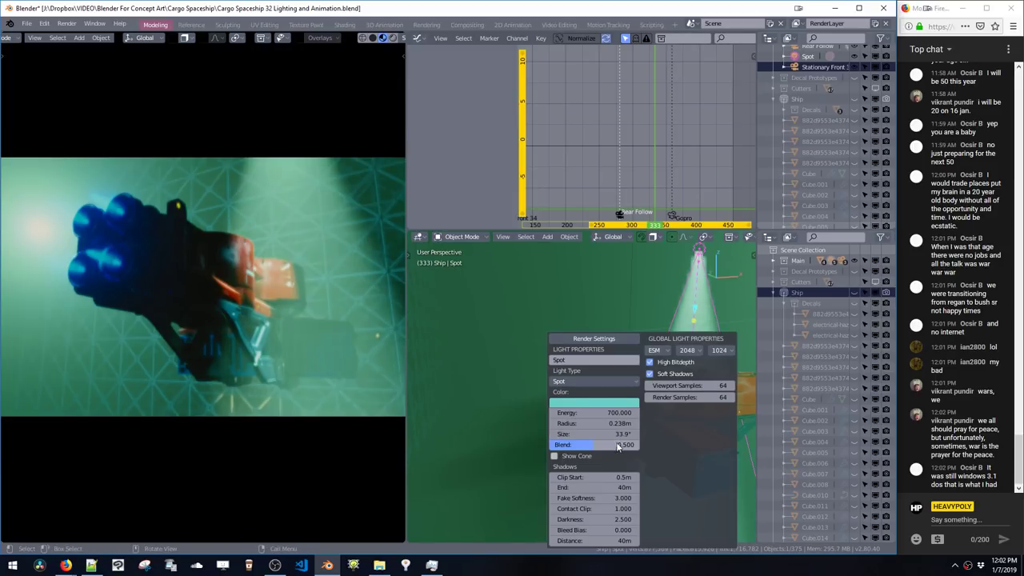
{"action": "left_click", "coordinate": [590, 412]}
{"action": "type", "text": "500.0"}
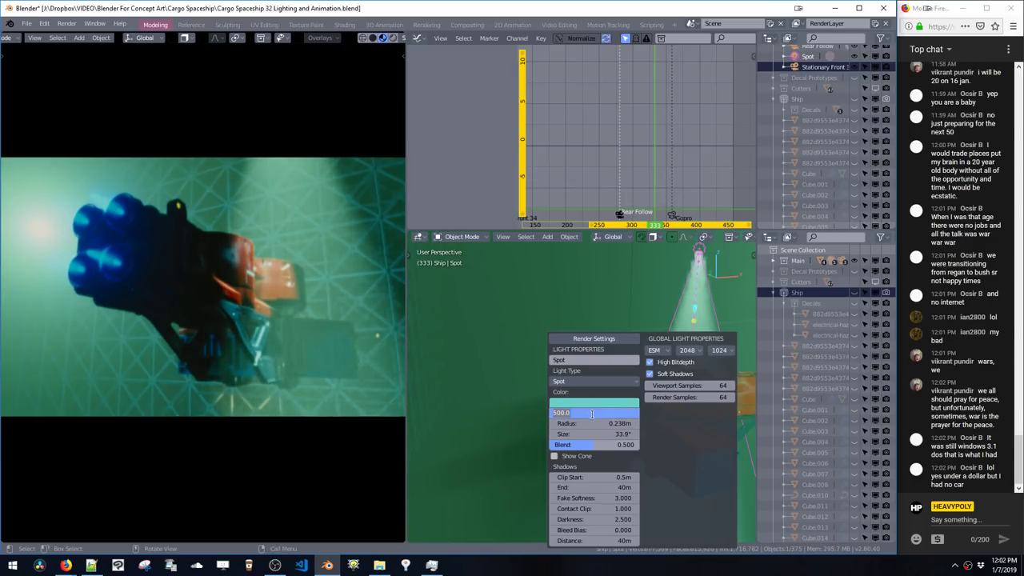
{"action": "key", "text": "Return"}
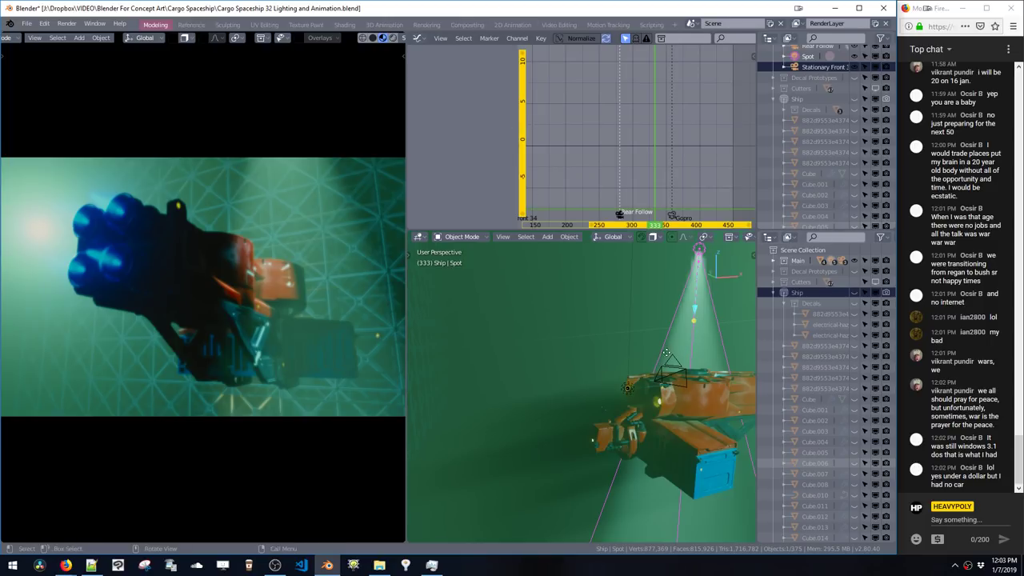
Step: Move the Spot light along the global Y axis above the ship and save the file
{"action": "key", "text": "g"}
{"action": "key", "text": "y"}
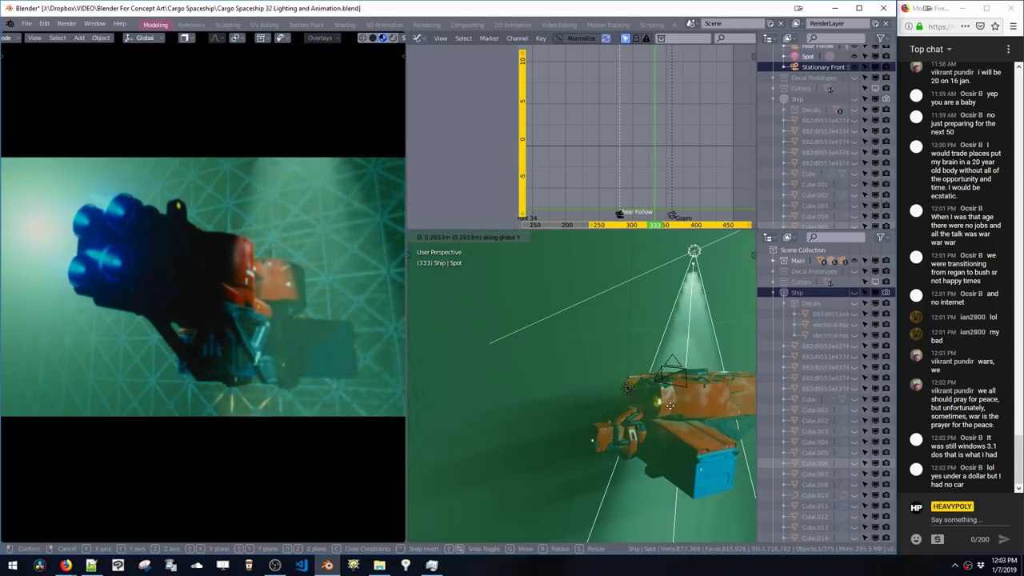
{"action": "left_click", "coordinate": [648, 393]}
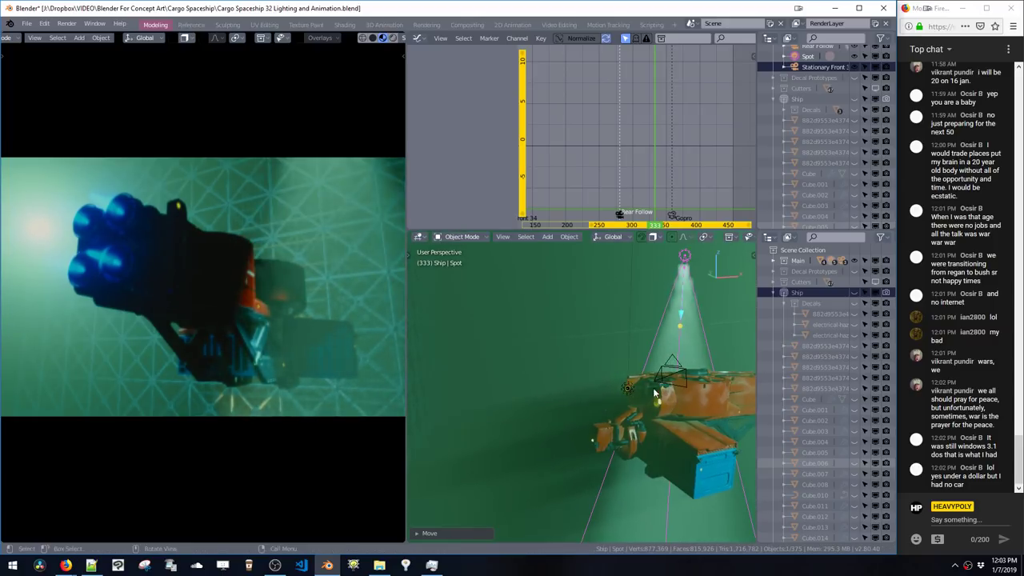
{"action": "key", "text": "ctrl+s"}
{"action": "left_click", "coordinate": [631, 336]}
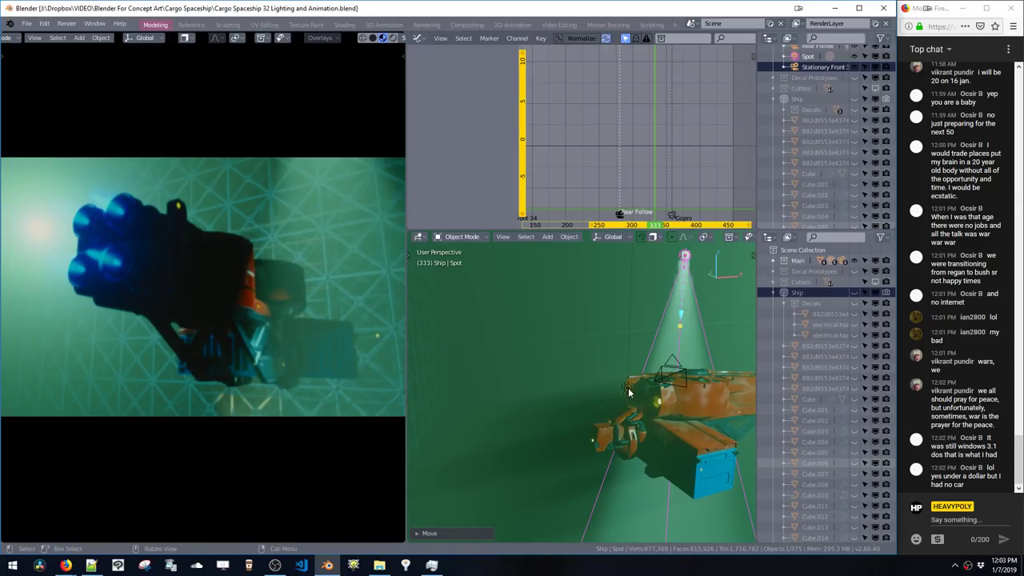
Step: Add a Point light near the ship's rear and move it into the Main collection
{"action": "key", "text": "shift+a"}
{"action": "mouse_move", "coordinate": [638, 399]}
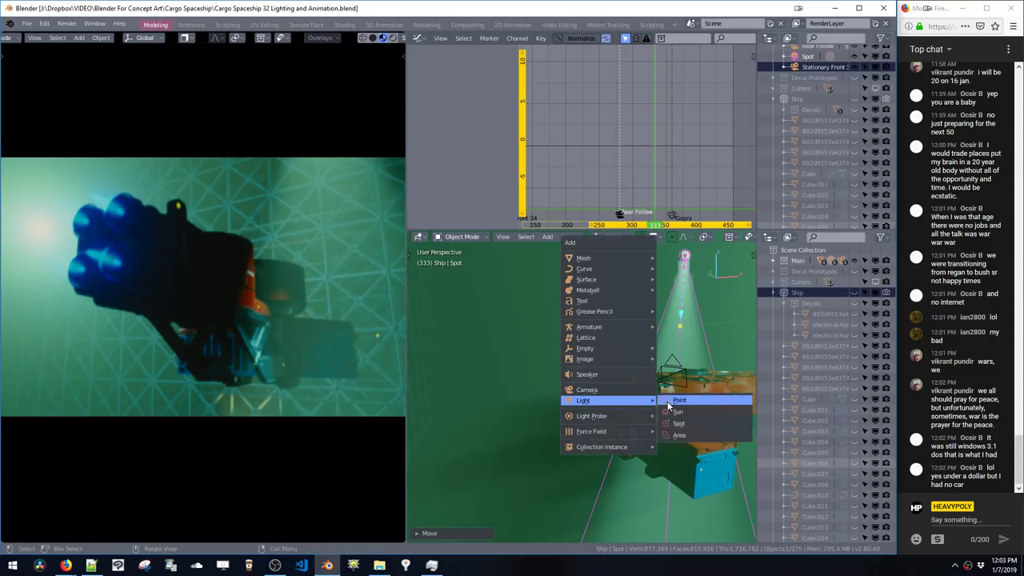
{"action": "left_click", "coordinate": [676, 404]}
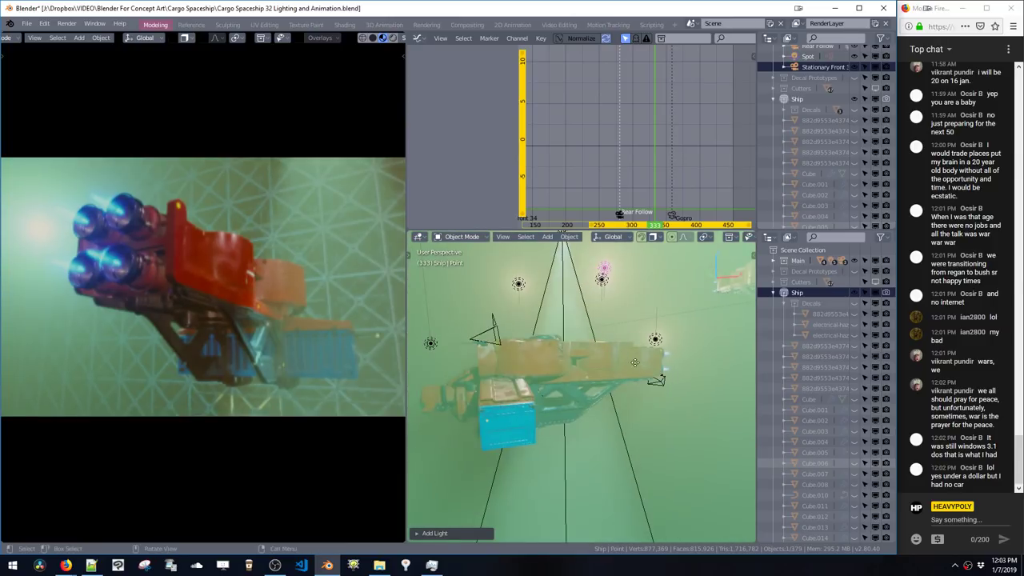
{"action": "key", "text": "g"}
{"action": "left_click", "coordinate": [635, 370]}
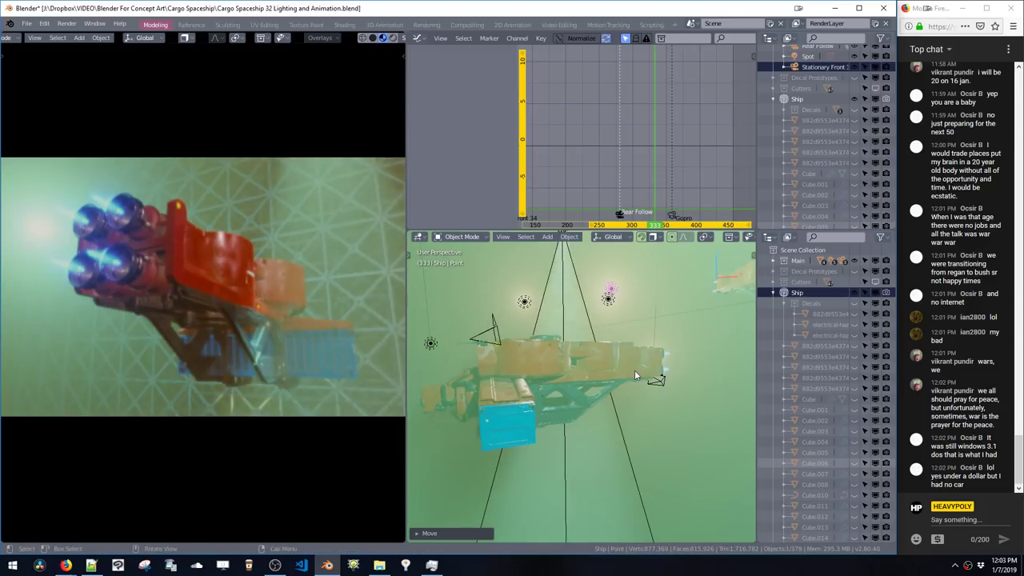
{"action": "key", "text": "m"}
{"action": "left_click", "coordinate": [629, 372]}
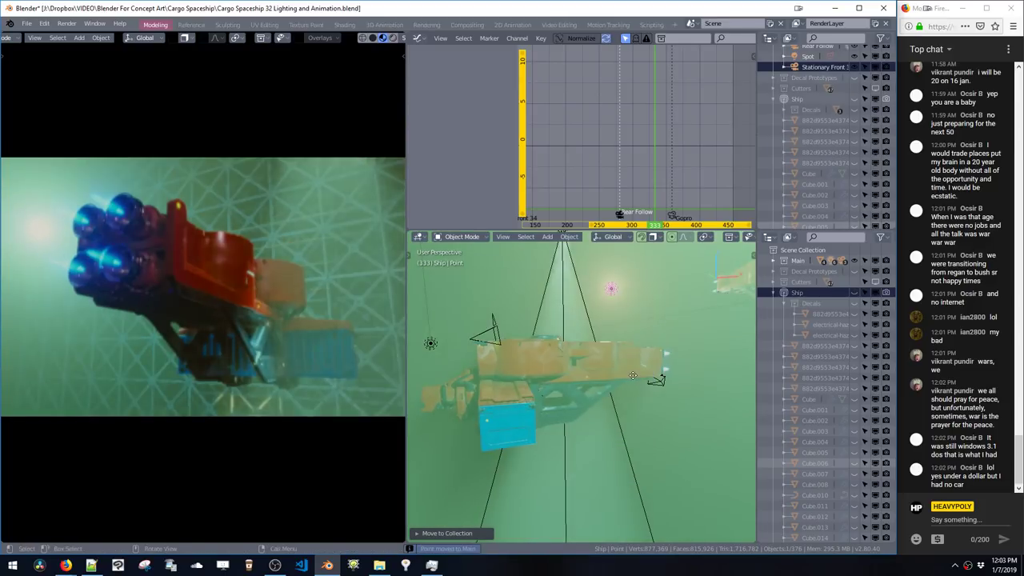
Step: Set the new Point light's energy to 1 and its radius to 0.1 m
{"action": "key", "text": "v"}
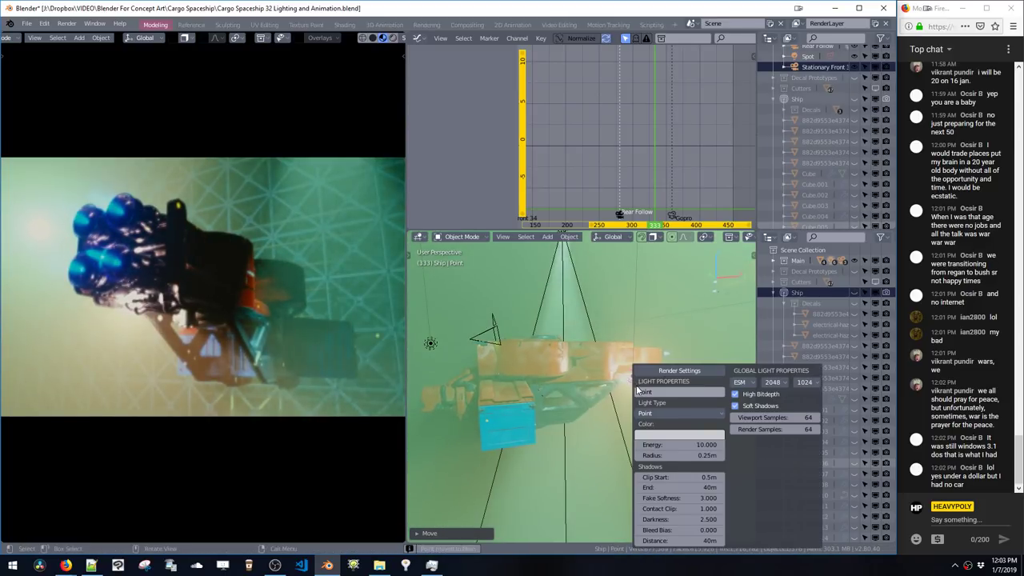
{"action": "left_click", "coordinate": [666, 444]}
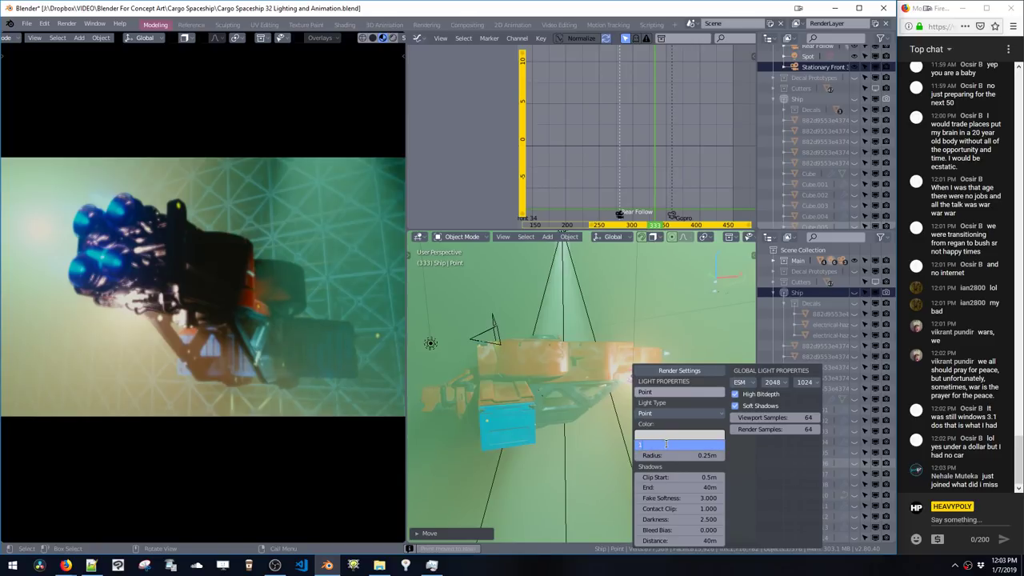
{"action": "key", "text": "Return"}
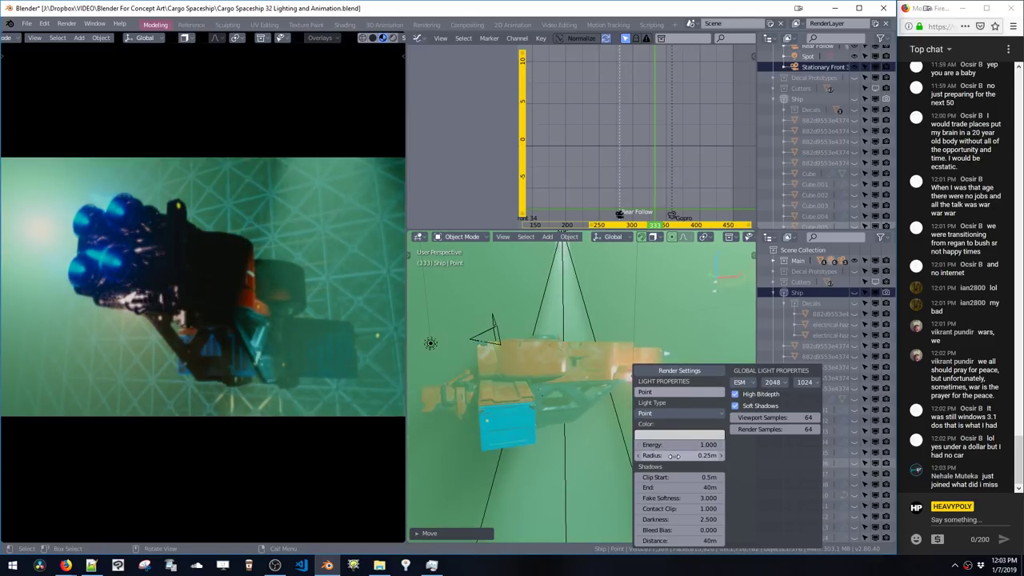
{"action": "double_click", "coordinate": [670, 454]}
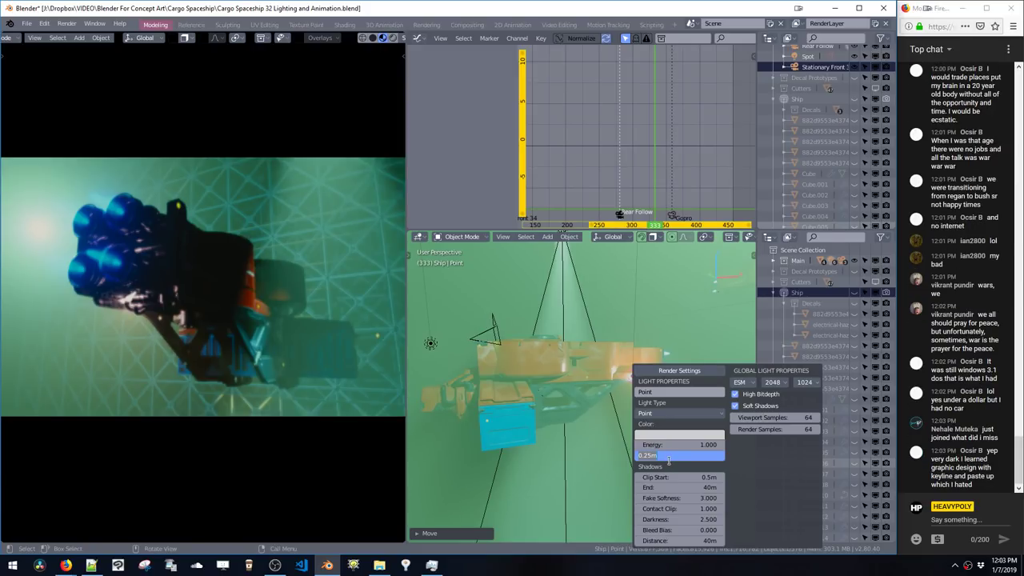
{"action": "type", "text": ".1"}
{"action": "key", "text": "Return"}
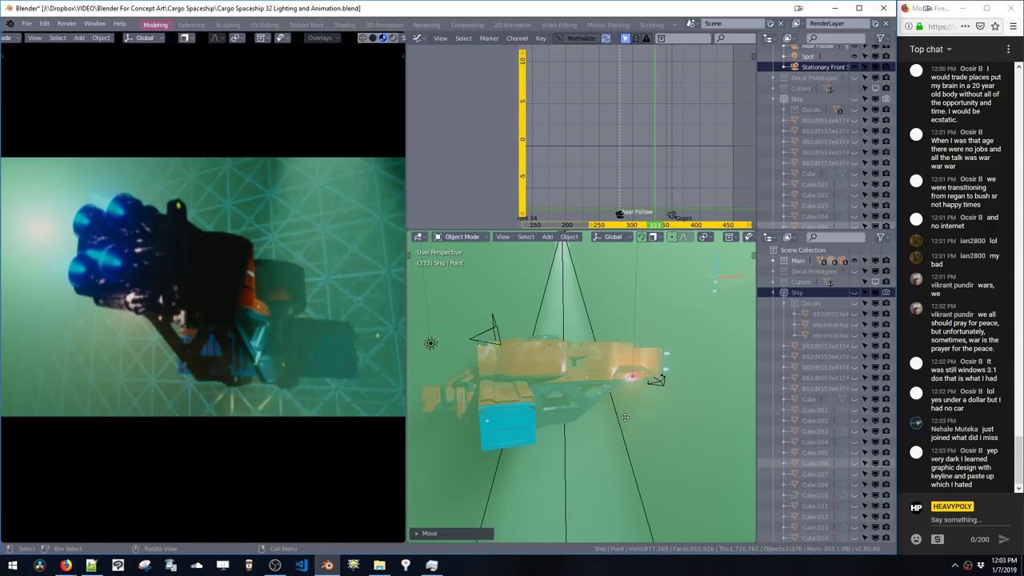
Step: Move the Point light along the global Y axis beneath the ship's rear hull
{"action": "scroll", "coordinate": [617, 416], "scroll_direction": "up", "scroll_amount": 3}
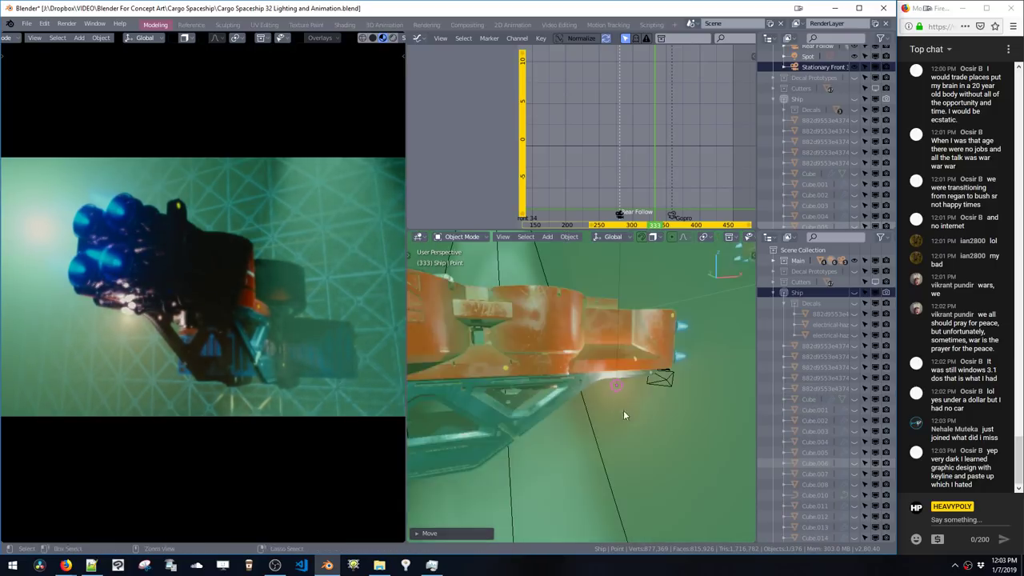
{"action": "middle_click_drag", "start_coordinate": [617, 417], "coordinate": [592, 386]}
{"action": "key", "text": "g"}
{"action": "key", "text": "y"}
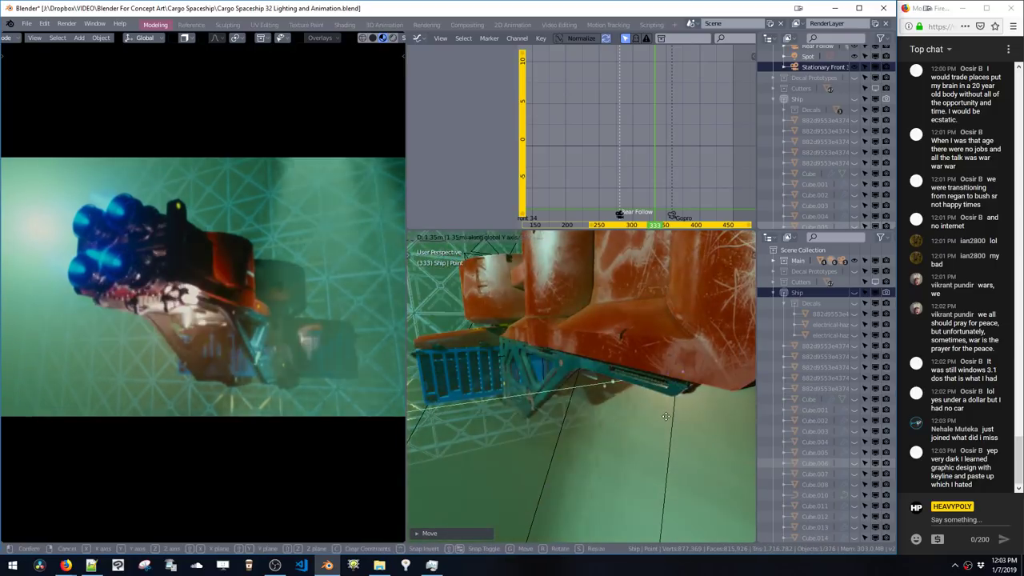
{"action": "left_click", "coordinate": [664, 417]}
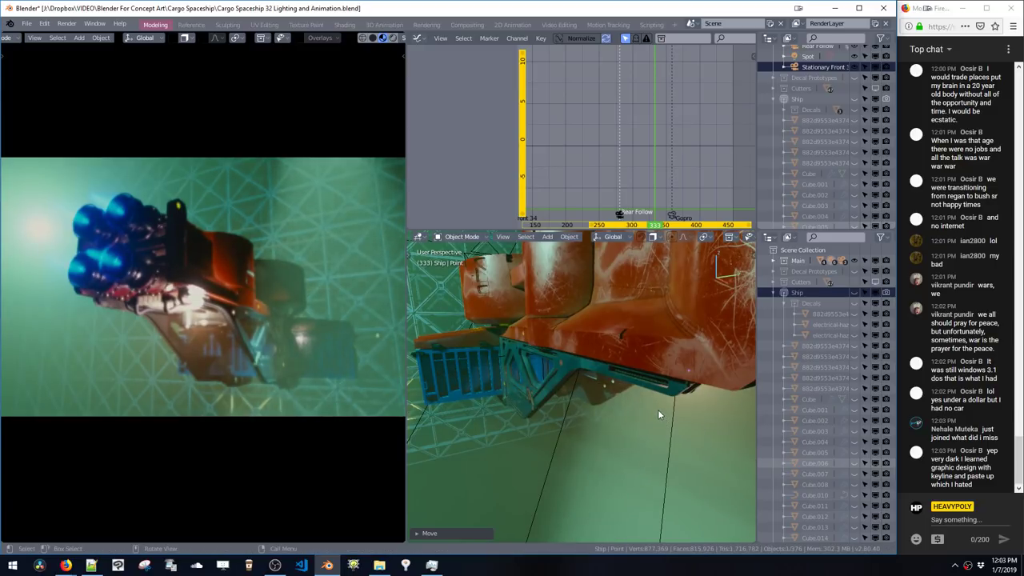
Step: Set the Point light's colour to warm orange, about R 1.000, G 0.241, B 0.019
{"action": "key", "text": "v"}
{"action": "key", "text": "v"}
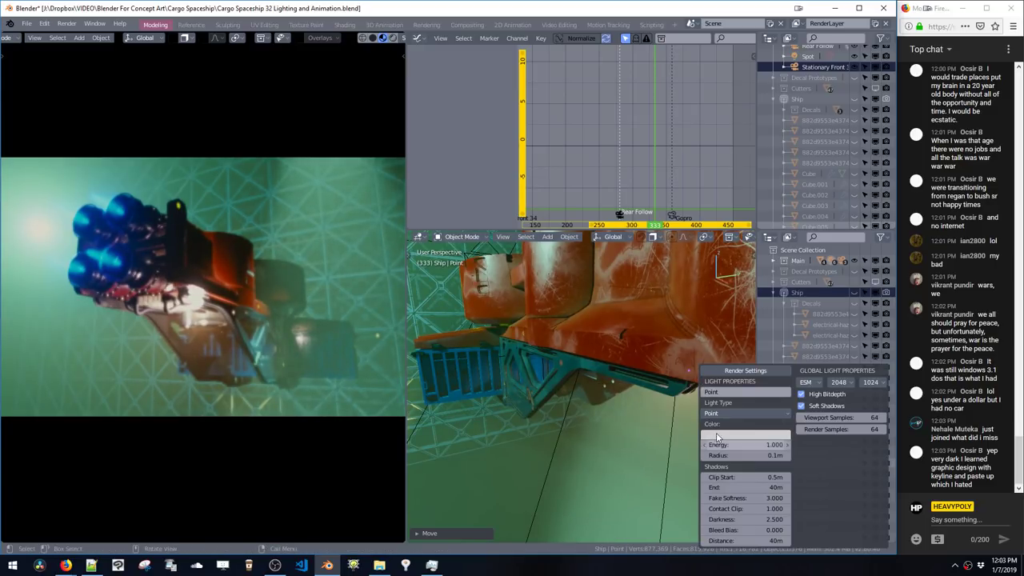
{"action": "left_click", "coordinate": [717, 436]}
{"action": "left_click", "coordinate": [714, 295]}
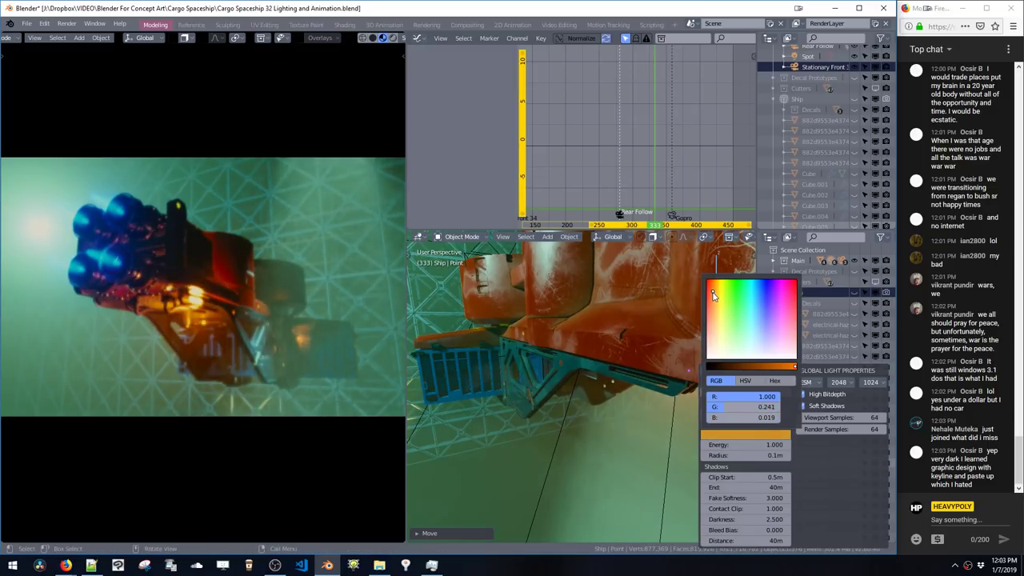
{"action": "left_click", "coordinate": [714, 297]}
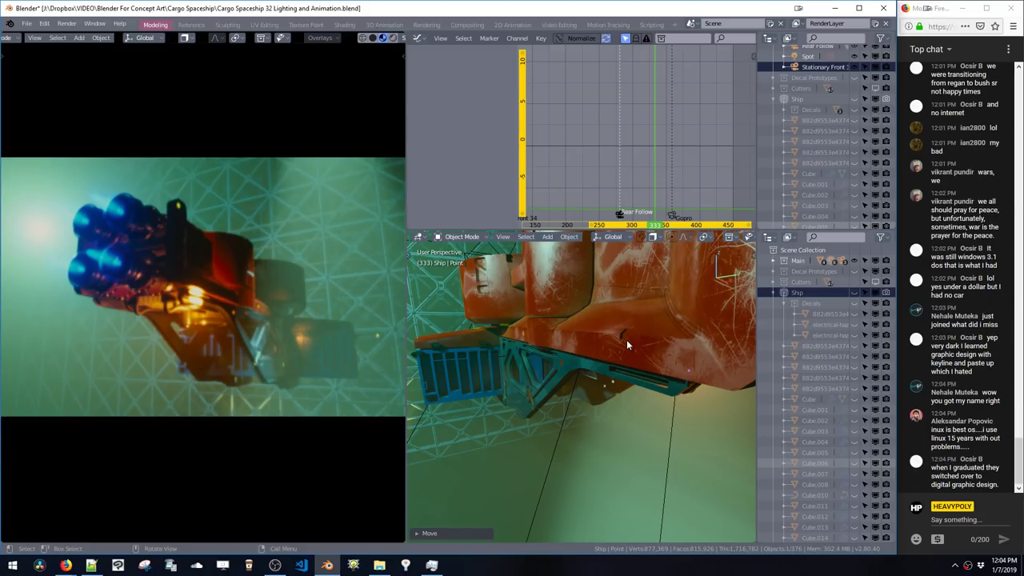
Step: Examine the orange glow on the rear hull from several sides and try moving the Point light along the global Z axis
{"action": "scroll", "coordinate": [639, 382], "scroll_direction": "down", "scroll_amount": 5}
{"action": "middle_click_drag", "start_coordinate": [629, 380], "coordinate": [571, 411]}
{"action": "scroll", "coordinate": [571, 410], "scroll_direction": "up", "scroll_amount": 4}
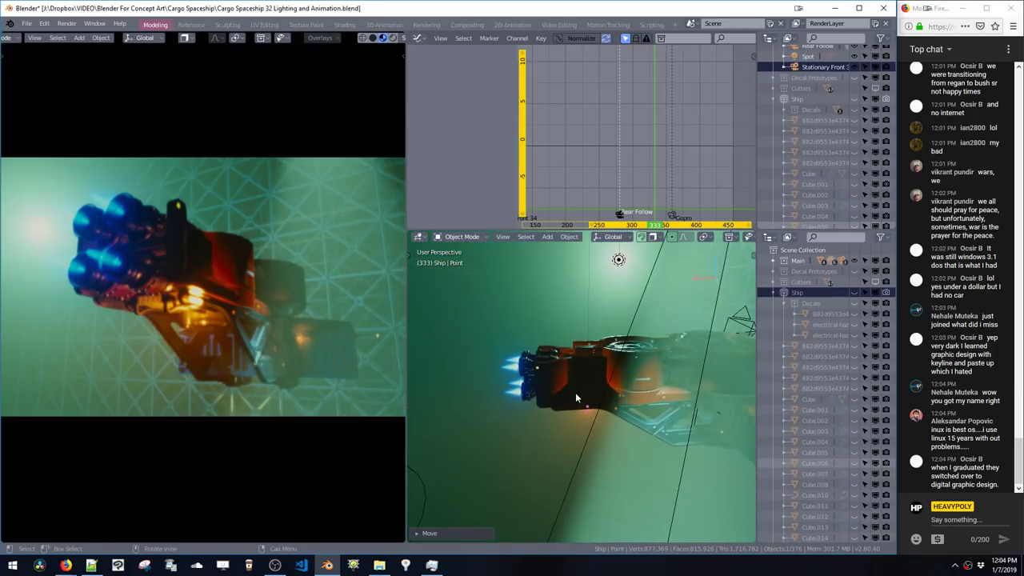
{"action": "middle_click_drag", "start_coordinate": [580, 341], "coordinate": [597, 406]}
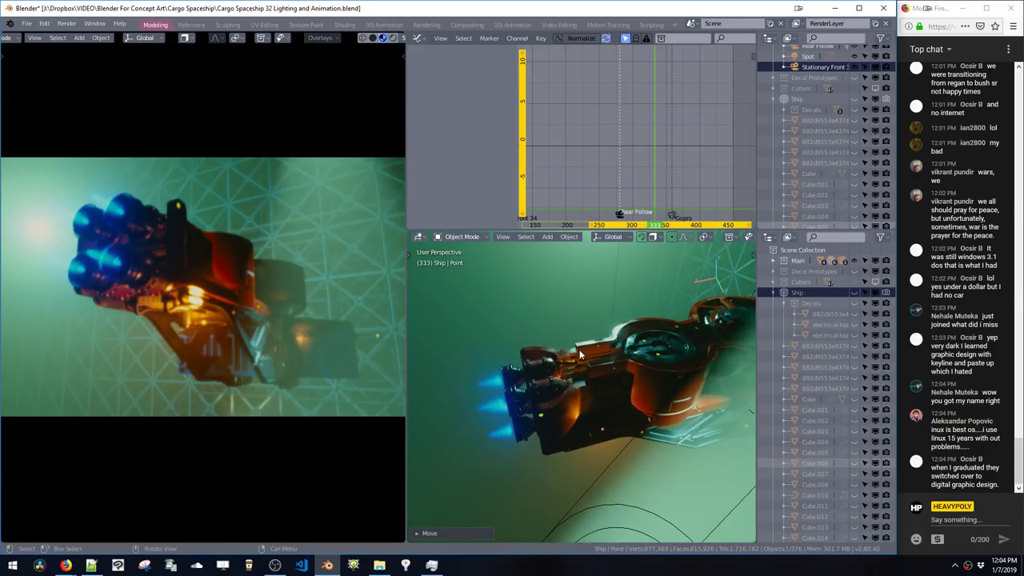
{"action": "scroll", "coordinate": [581, 364], "scroll_direction": "up", "scroll_amount": 5}
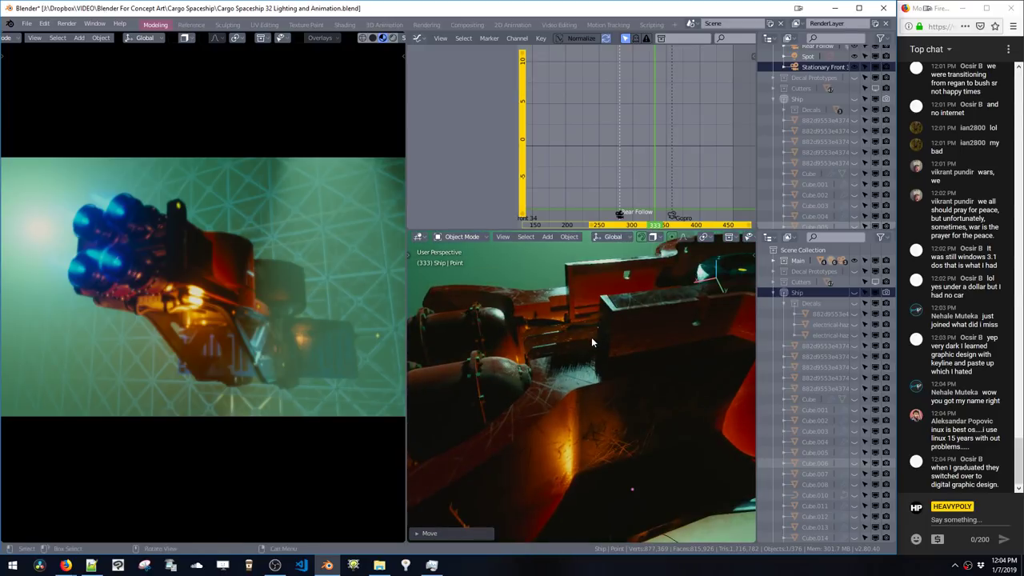
{"action": "scroll", "coordinate": [582, 373], "scroll_direction": "down", "scroll_amount": 5}
{"action": "middle_click_drag", "start_coordinate": [581, 374], "coordinate": [636, 361]}
{"action": "key", "text": "g"}
{"action": "key", "text": "z"}
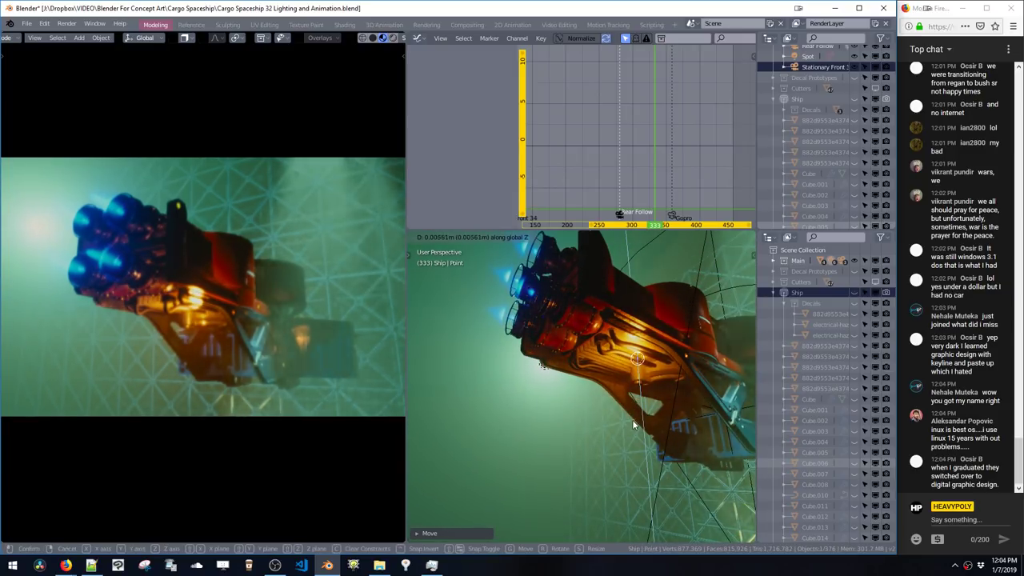
{"action": "left_click", "coordinate": [624, 341]}
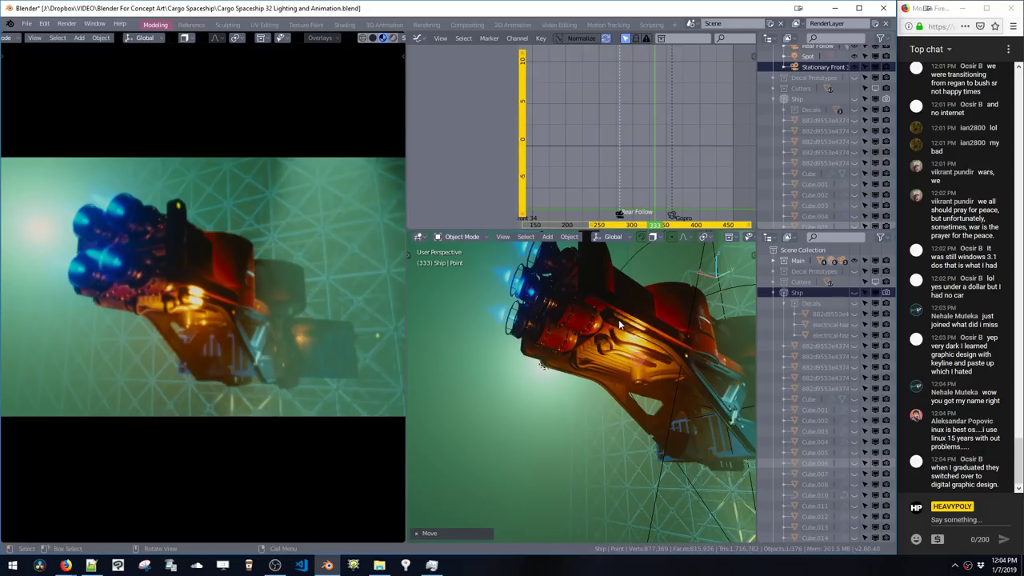
Step: Reduce the Point light's energy to 0.3
{"action": "key", "text": "ctrl+shift+v"}
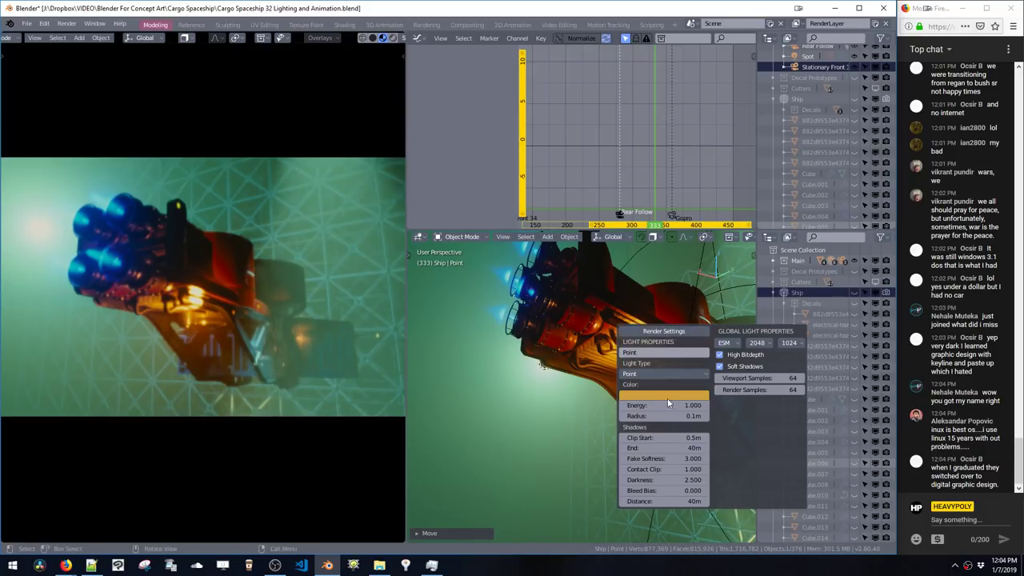
{"action": "left_click", "coordinate": [669, 409]}
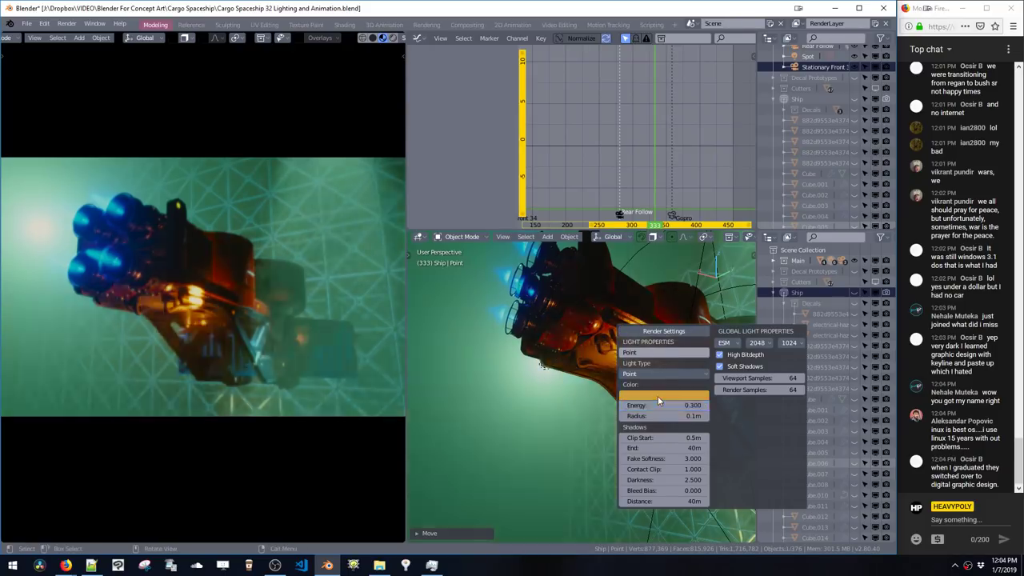
Step: Confirm the Point light's energy value and nudge the light along the global Y axis beneath the rear hull
{"action": "type", "text": "0.3"}
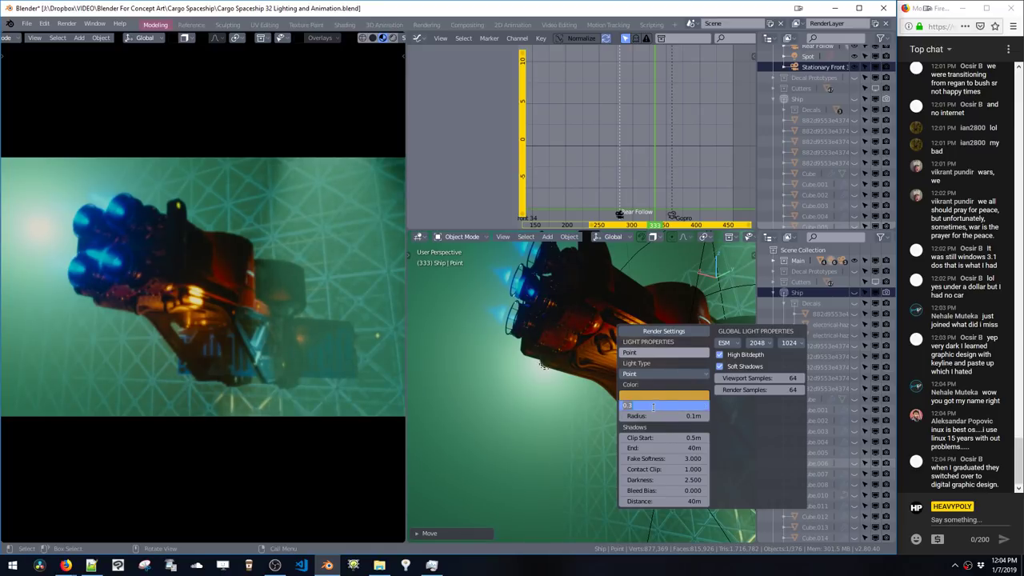
{"action": "key", "text": "Return"}
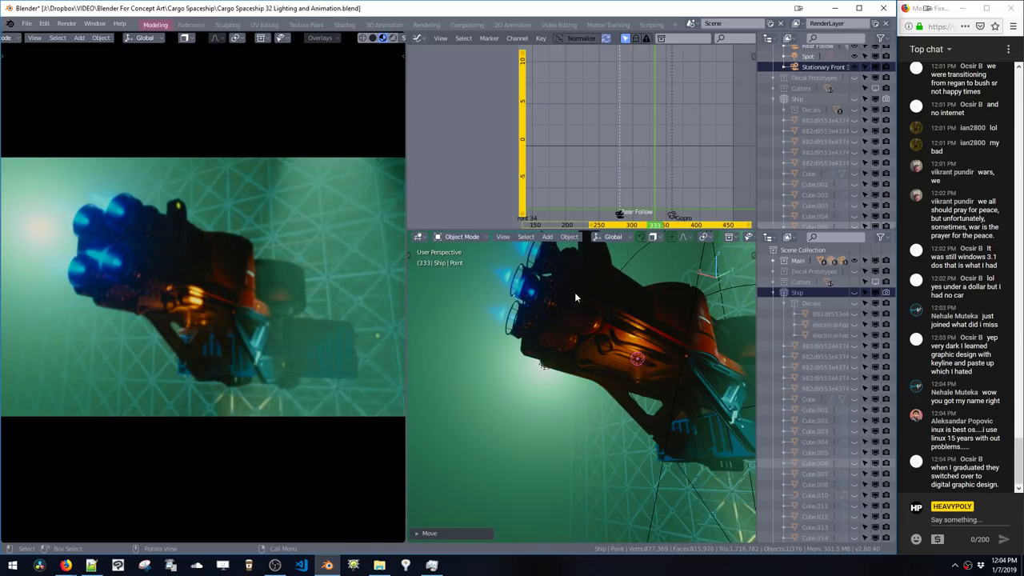
{"action": "mouse_move", "coordinate": [660, 389]}
{"action": "middle_mouse_down"}
{"action": "mouse_move", "coordinate": [686, 392]}
{"action": "mouse_move", "coordinate": [659, 373]}
{"action": "middle_mouse_up"}
{"action": "key", "text": "g"}
{"action": "key", "text": "y"}
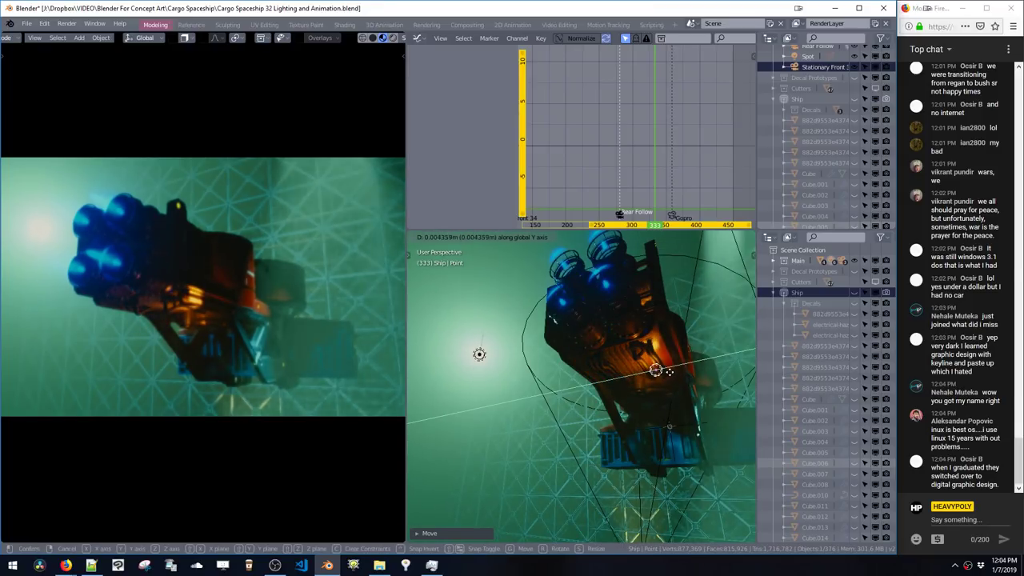
{"action": "left_click", "coordinate": [669, 378]}
Step: Shift the Point light along the global X axis, away from the engines toward the hull's support struts
{"action": "middle_click_drag", "start_coordinate": [669, 378], "coordinate": [640, 391]}
{"action": "key", "text": "g"}
{"action": "key", "text": "x"}
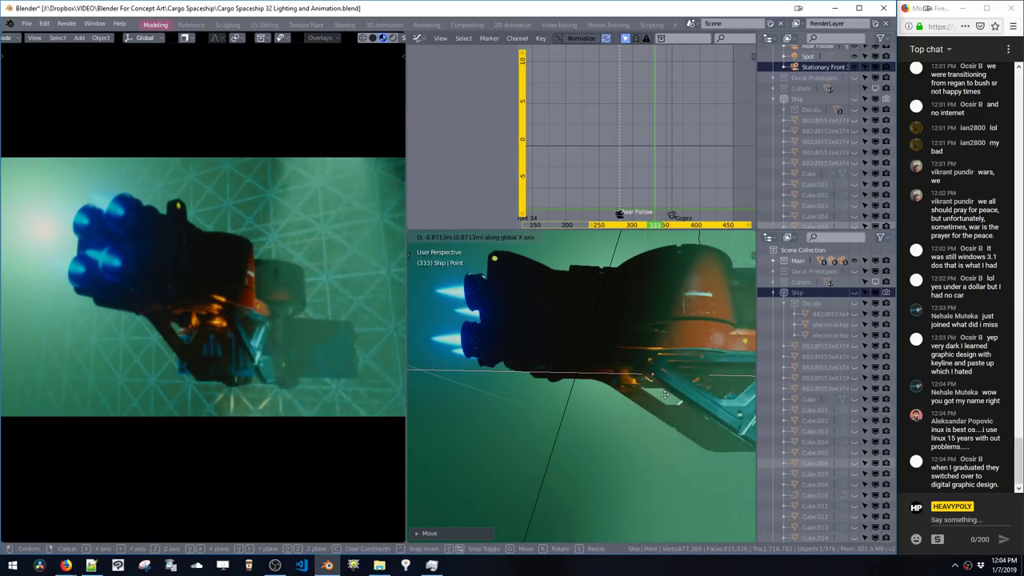
{"action": "left_click", "coordinate": [652, 392]}
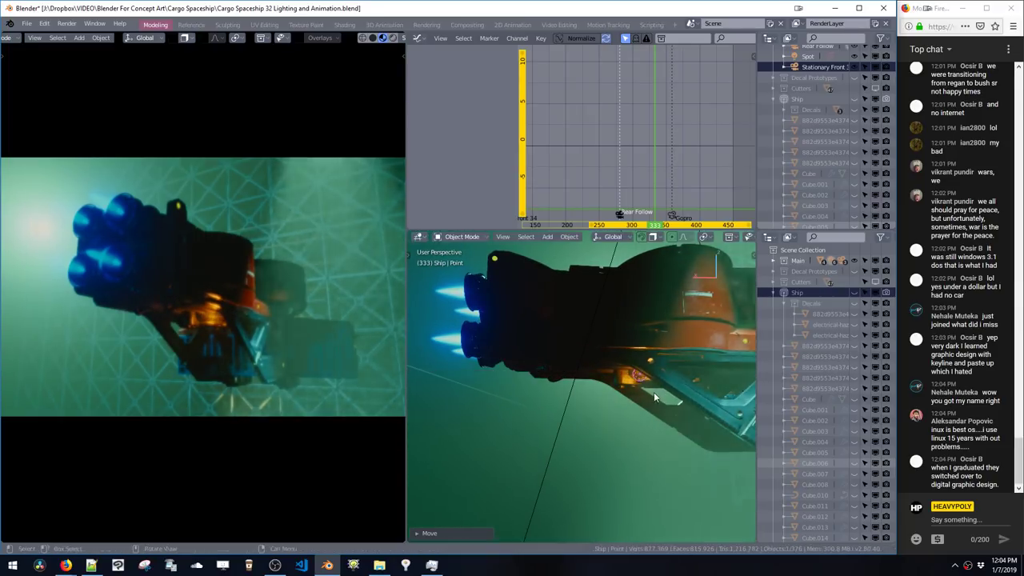
Step: Adjust the Point light's height along the global Z axis, finishing just below the underside of the rear hull
{"action": "middle_click_drag", "start_coordinate": [650, 392], "coordinate": [682, 384]}
{"action": "key", "text": "g"}
{"action": "key", "text": "y"}
{"action": "key", "text": "z"}
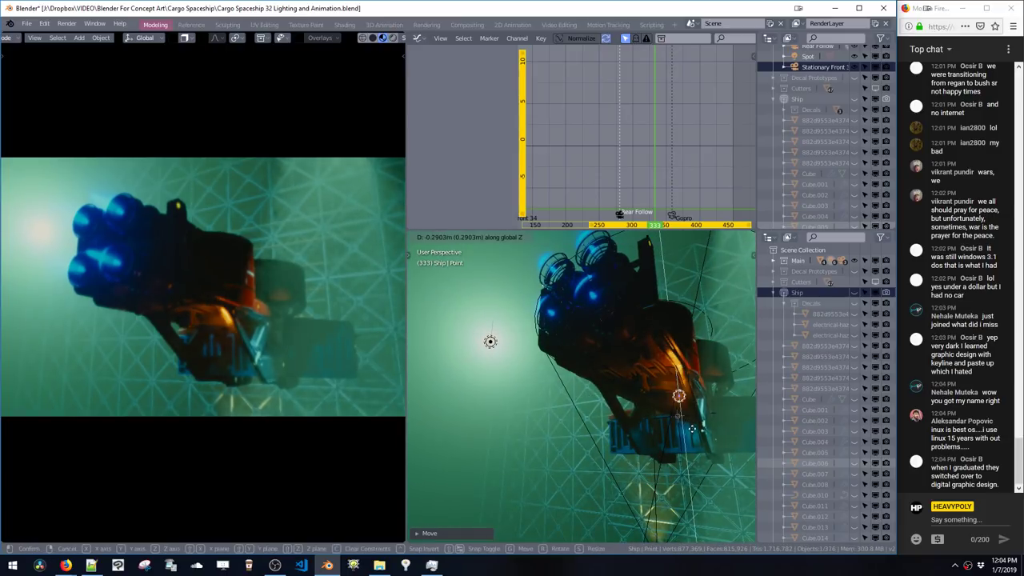
{"action": "left_click", "coordinate": [690, 433]}
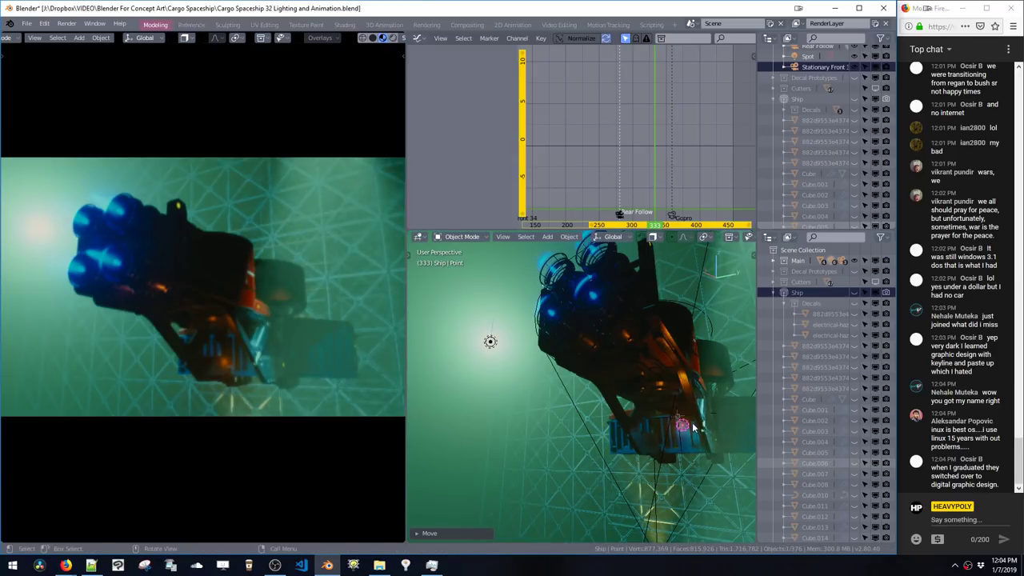
{"action": "key", "text": "g"}
{"action": "key", "text": "z"}
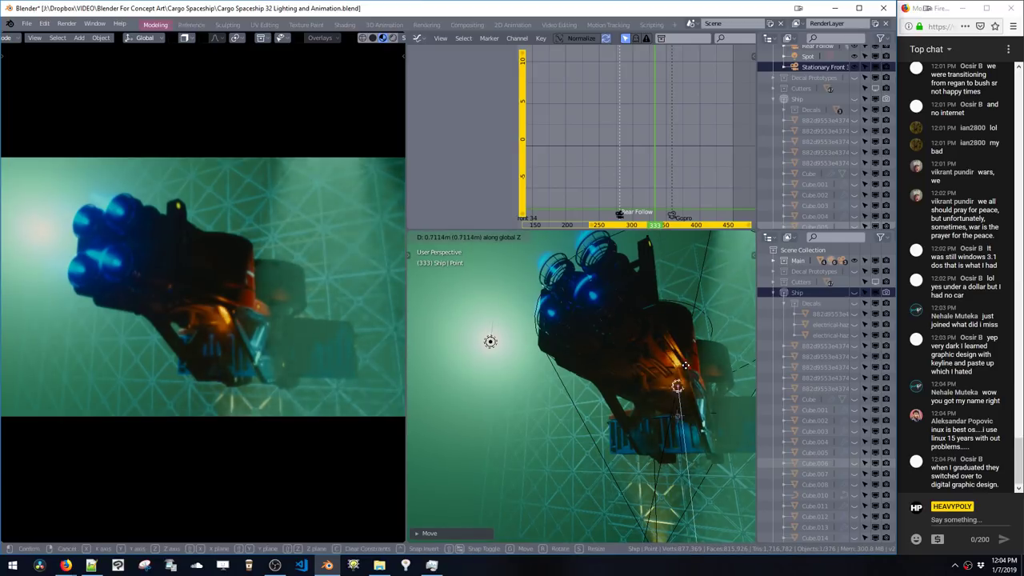
{"action": "left_click", "coordinate": [685, 380]}
Step: Move the Point light back toward the engines along the global X axis and fine-tune its position
{"action": "middle_click_drag", "start_coordinate": [685, 380], "coordinate": [652, 389]}
{"action": "key", "text": "g"}
{"action": "key", "text": "x"}
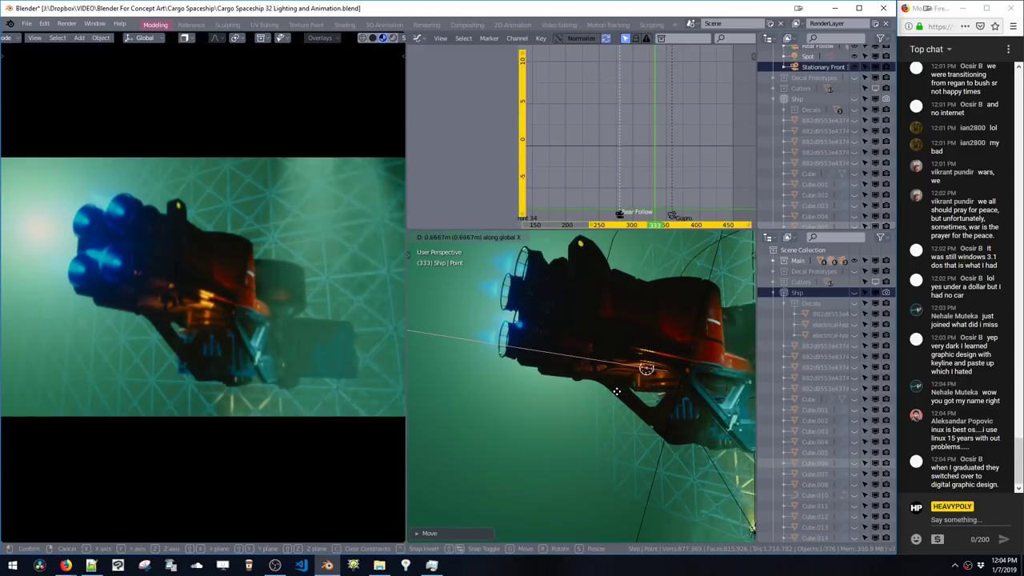
{"action": "left_click", "coordinate": [602, 397]}
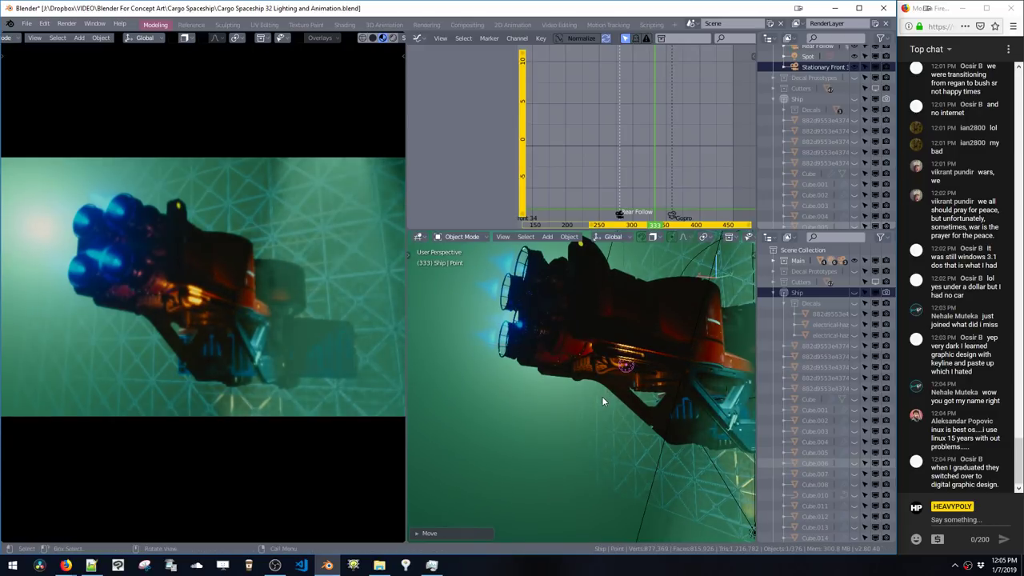
{"action": "key", "text": "g"}
{"action": "key", "text": "x"}
{"action": "left_click", "coordinate": [612, 353]}
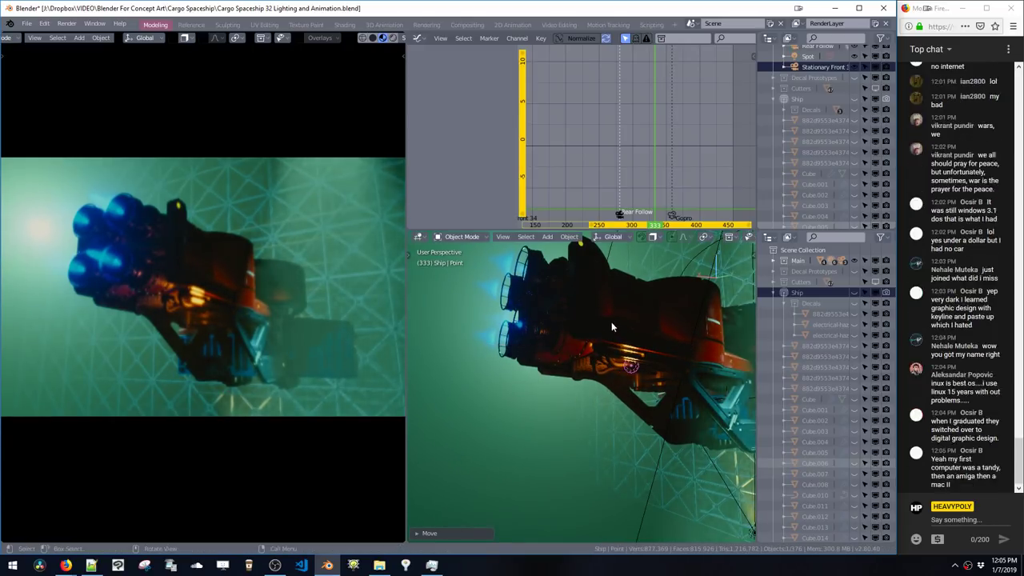
Step: Parent the Point light to the ship object Ship.002 and deselect everything
{"action": "left_click", "coordinate": [609, 324]}
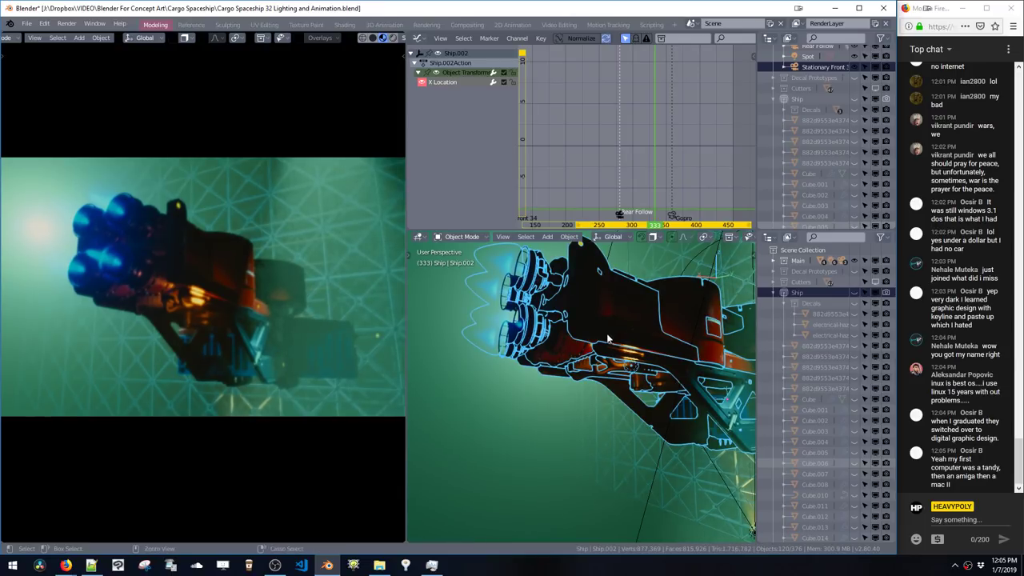
{"action": "key", "text": "ctrl+p"}
{"action": "left_click", "coordinate": [603, 337]}
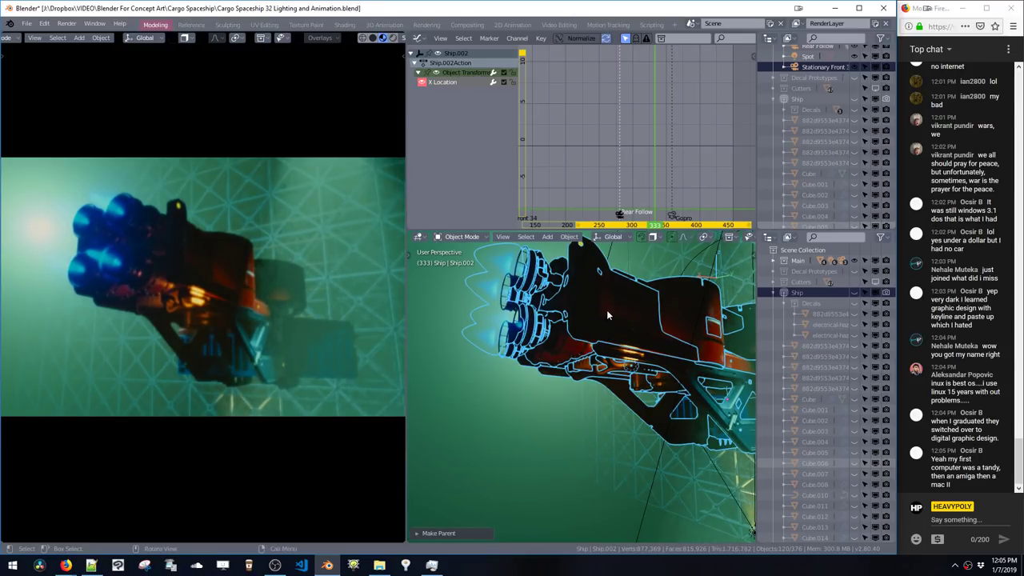
{"action": "key", "text": "a"}
{"action": "key", "text": "a"}
Step: Play the animation to check the orange glow travelling with the ship, and scrub back to frame 356
{"action": "key", "text": "space"}
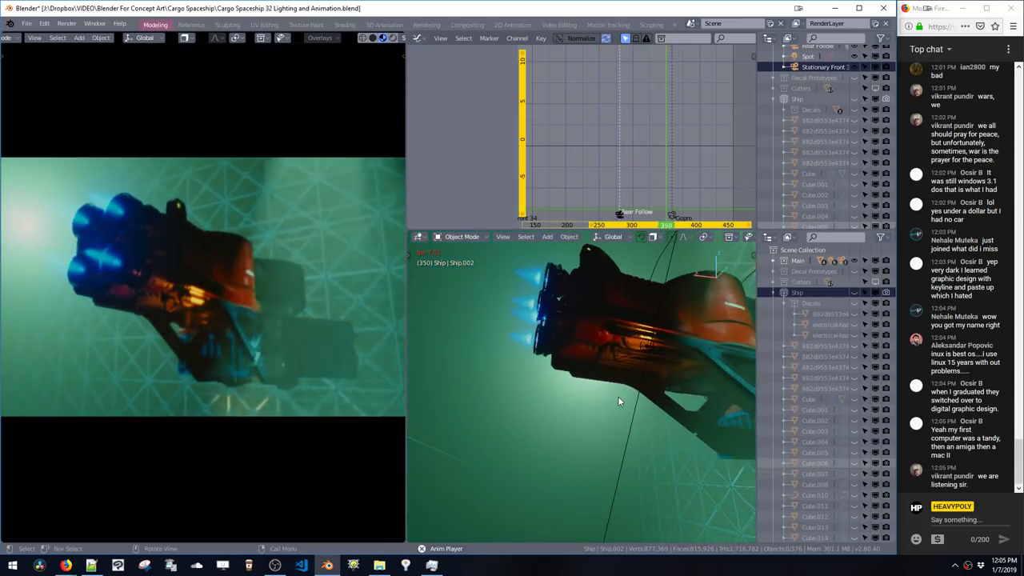
{"action": "key", "text": "space"}
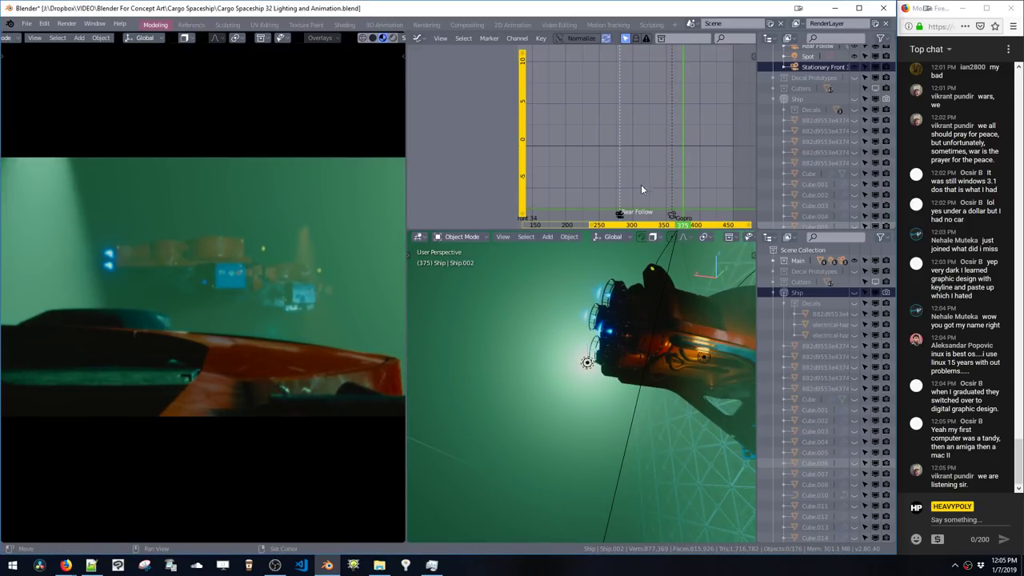
{"action": "right_click_drag", "start_coordinate": [640, 187], "coordinate": [671, 195], "text": "shift"}
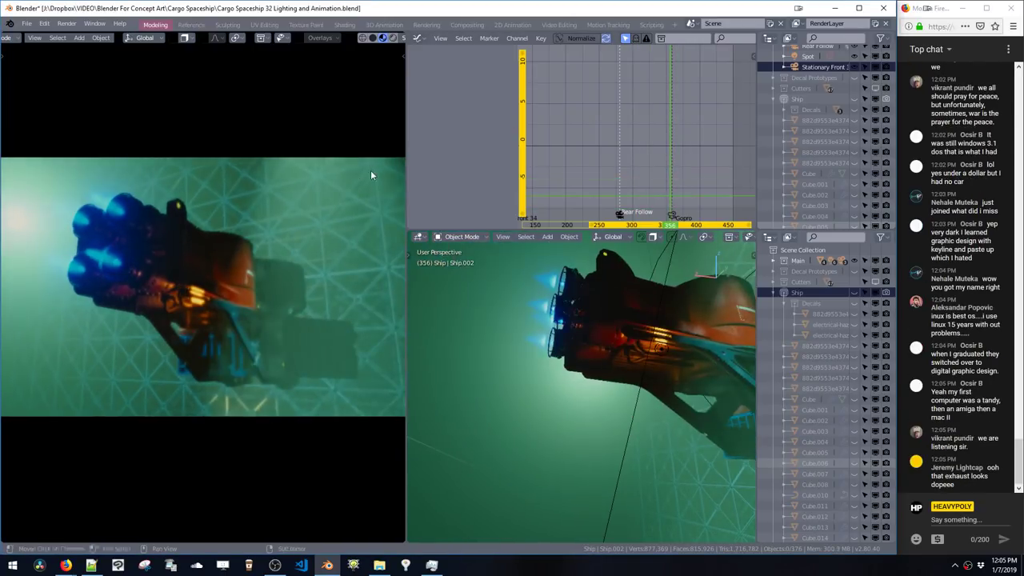
Step: Adjust the Rear Follow camera's depth of field, trying a 2 m focus distance before settling on 6.1 m with f-stop 0.4
{"action": "left_click", "coordinate": [335, 160]}
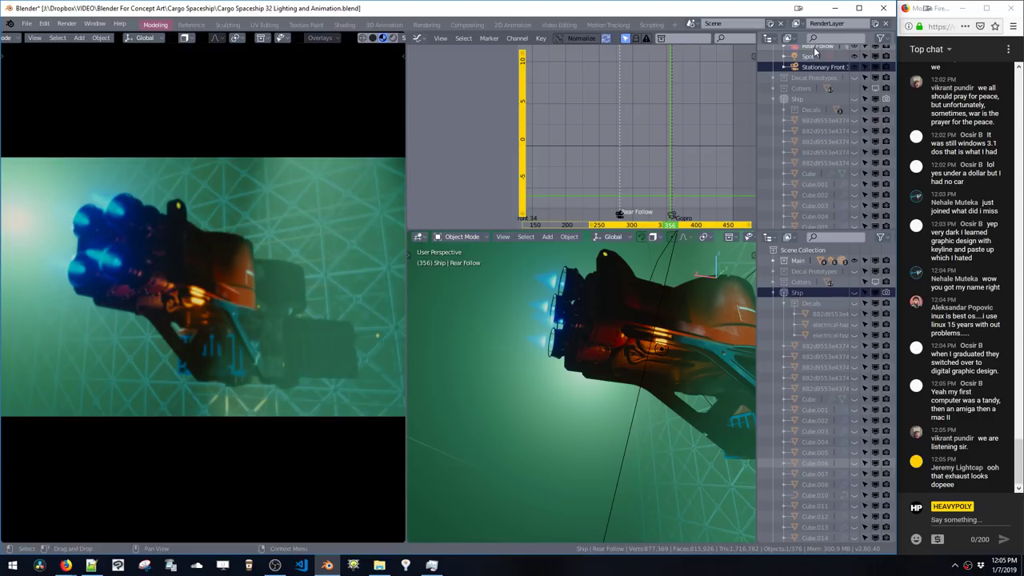
{"action": "key", "text": "v"}
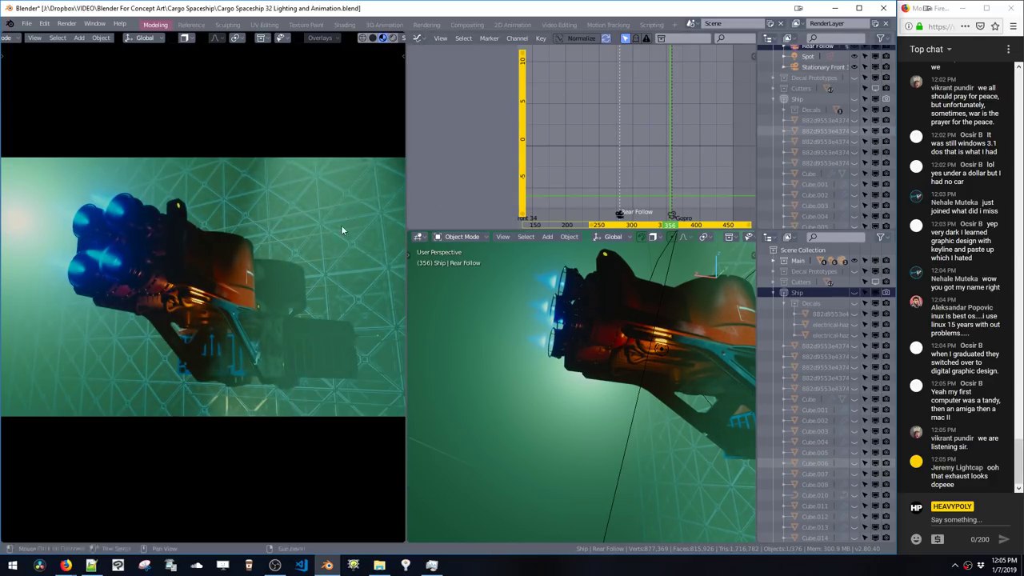
{"action": "key", "text": "equal"}
{"action": "left_click", "coordinate": [410, 346]}
{"action": "type", "text": "12"}
{"action": "key", "text": "Return"}
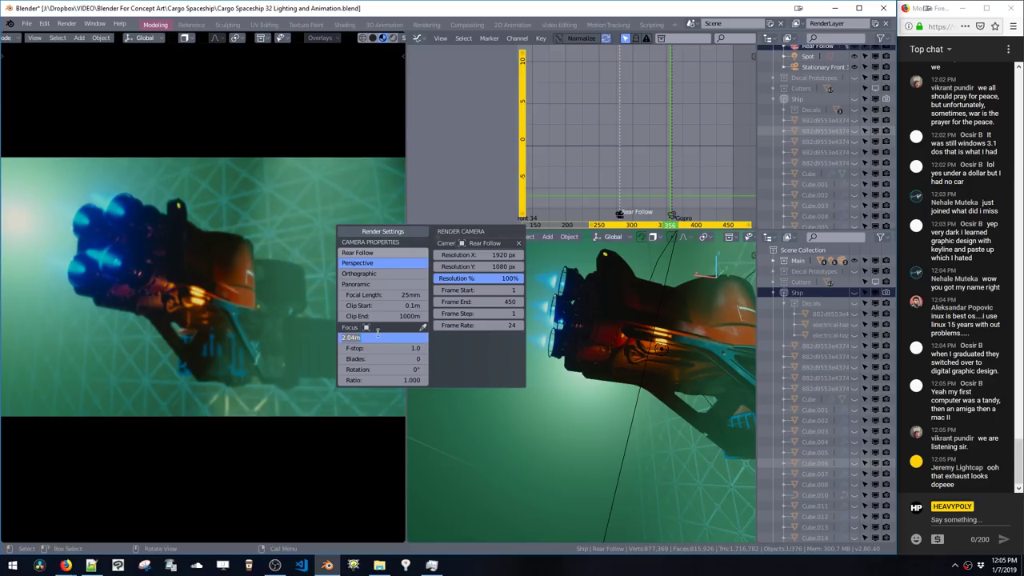
{"action": "type", "text": "2"}
{"action": "key", "text": "Return"}
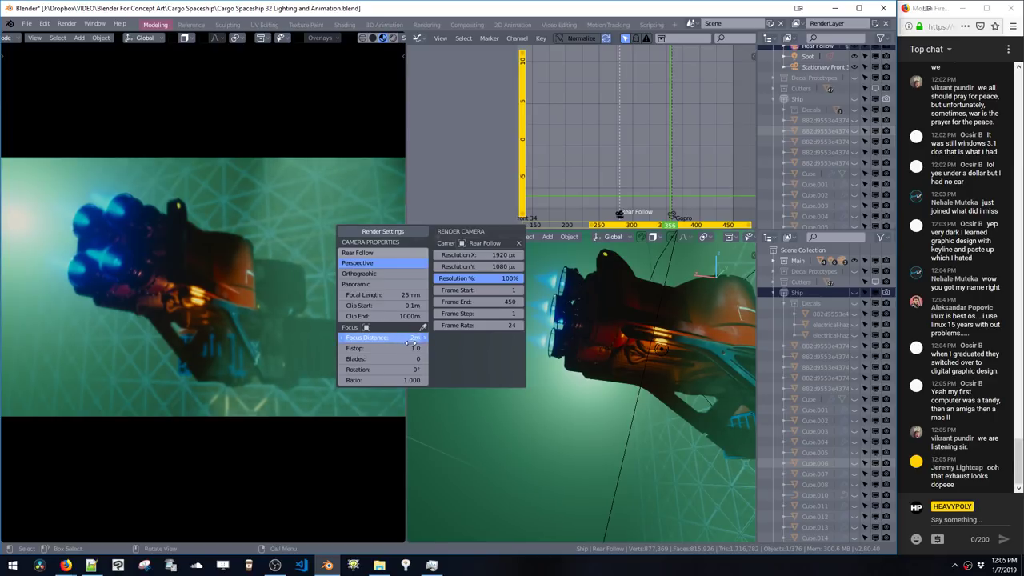
{"action": "left_click_drag", "start_coordinate": [411, 342], "coordinate": [406, 350]}
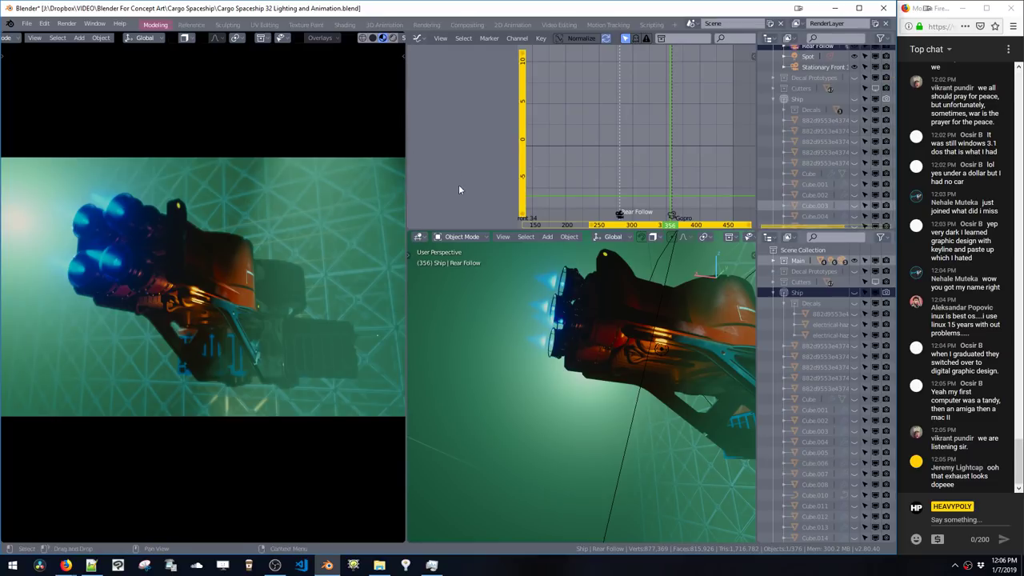
Step: Preview the animation from frame 271 and adjust the Gopro camera's focus settings to sharpen its shot
{"action": "left_click", "coordinate": [614, 178]}
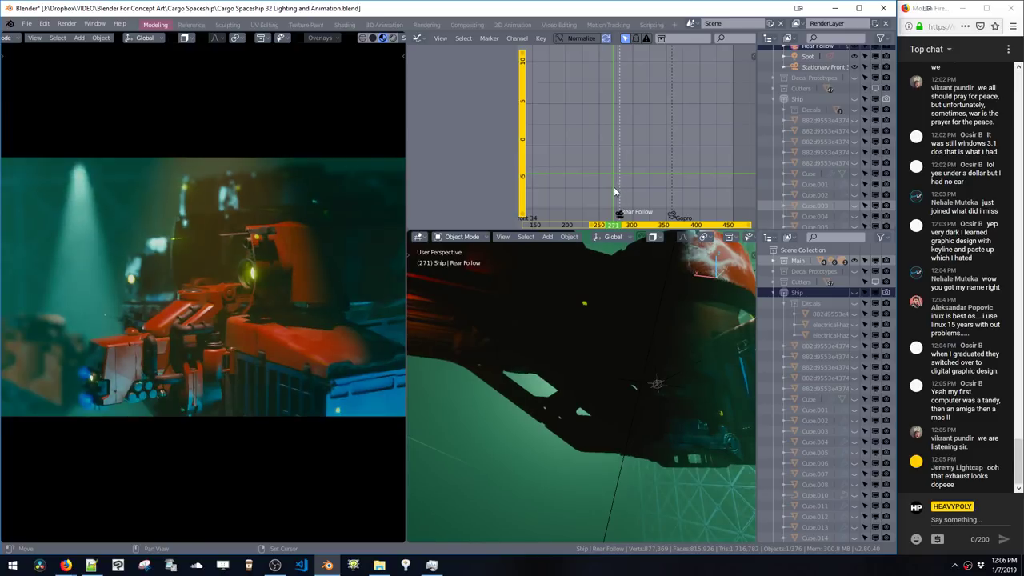
{"action": "key", "text": "space"}
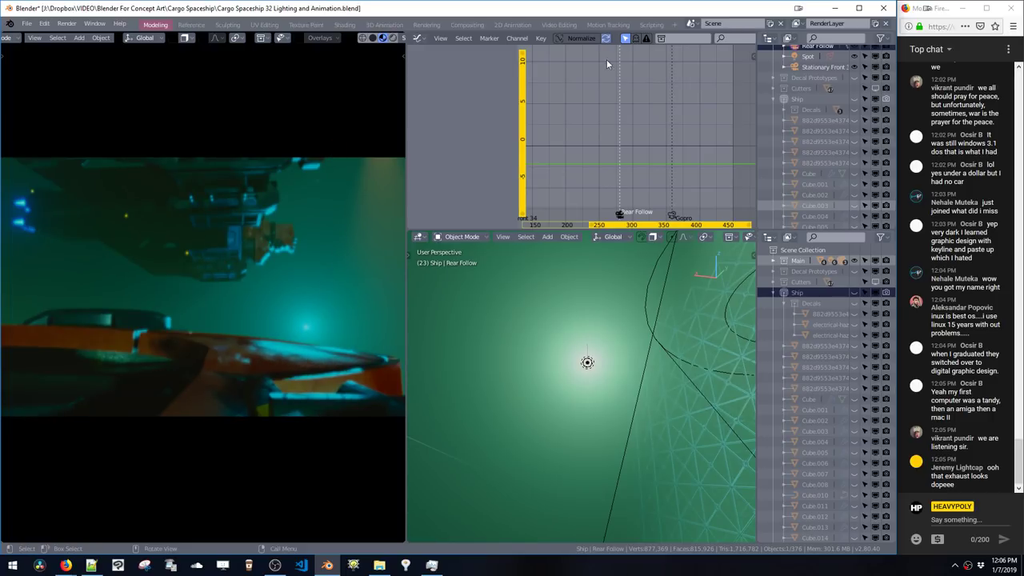
{"action": "scroll", "coordinate": [805, 161], "scroll_direction": "up", "scroll_amount": 5}
{"action": "scroll", "coordinate": [804, 161], "scroll_direction": "up", "scroll_amount": 1}
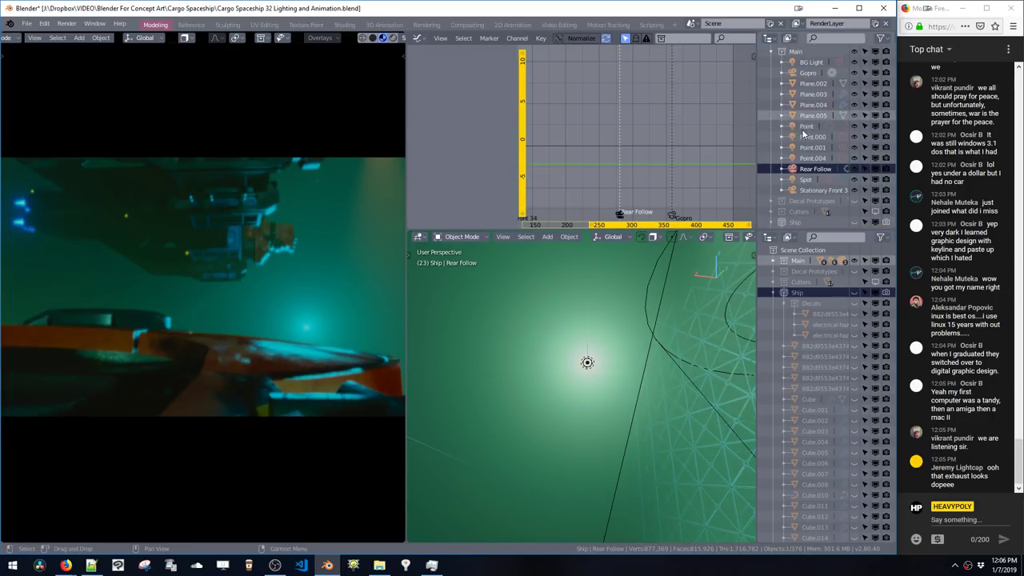
{"action": "left_click", "coordinate": [805, 73]}
{"action": "key", "text": "v"}
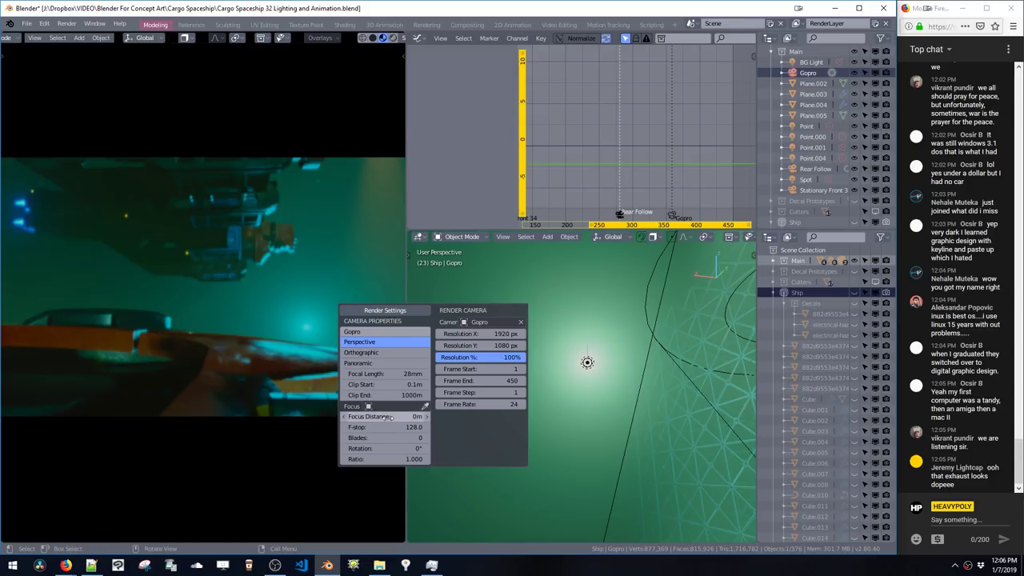
{"action": "left_click_drag", "start_coordinate": [398, 419], "coordinate": [402, 419]}
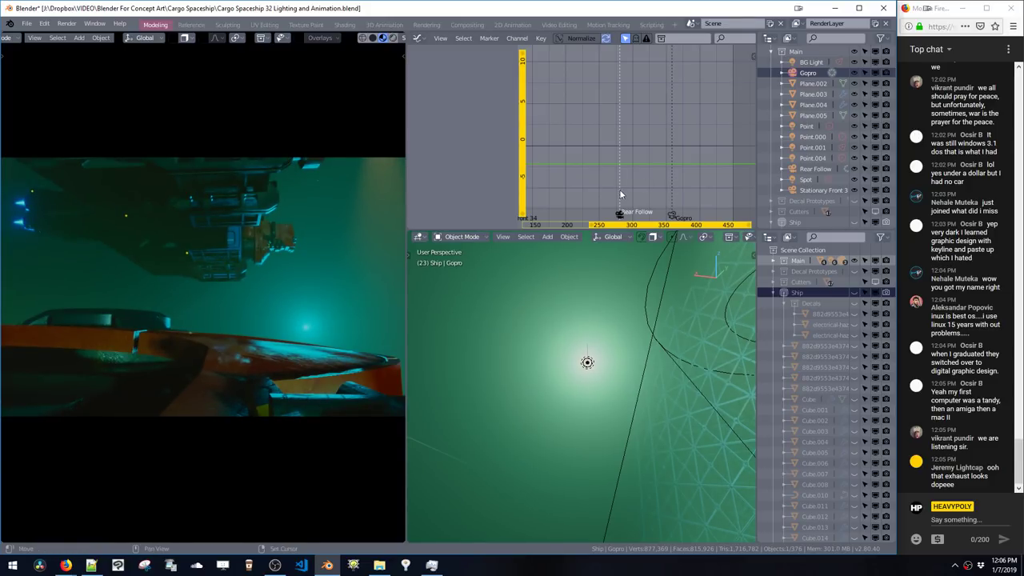
Step: Go to frame 302 in the Rear Follow shot and lower the Rear Follow camera's f-stop to 0.2
{"action": "right_click_drag", "start_coordinate": [612, 186], "coordinate": [637, 197]}
{"action": "left_click_drag", "start_coordinate": [637, 200], "coordinate": [634, 199]}
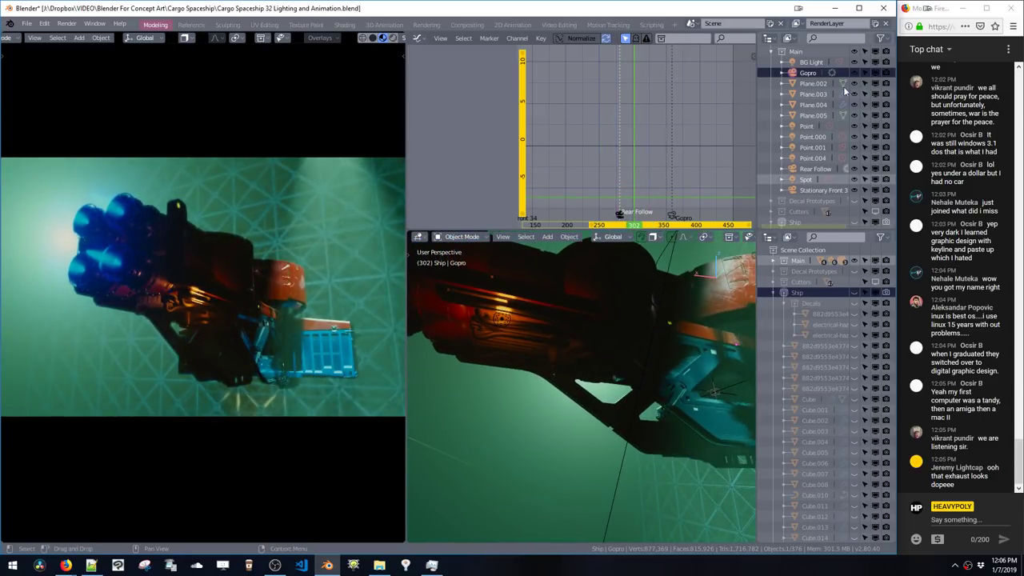
{"action": "left_click", "coordinate": [802, 171]}
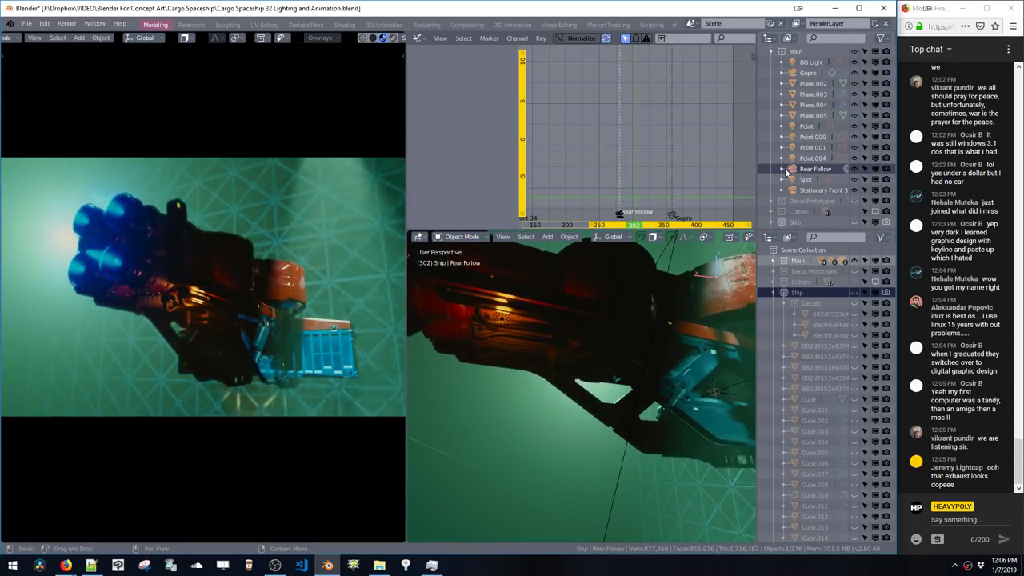
{"action": "key", "text": "v"}
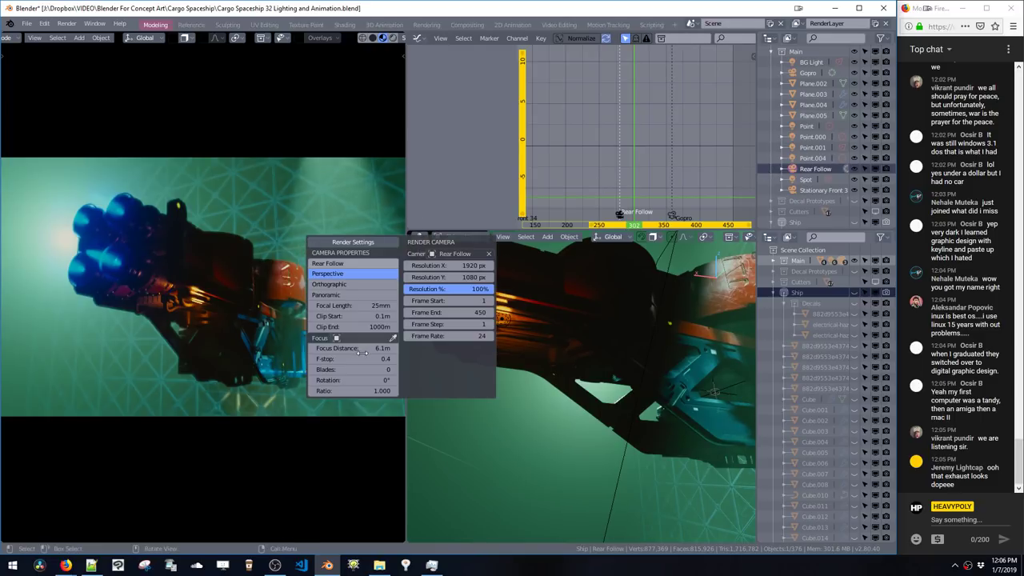
{"action": "left_click_drag", "start_coordinate": [355, 359], "coordinate": [341, 359]}
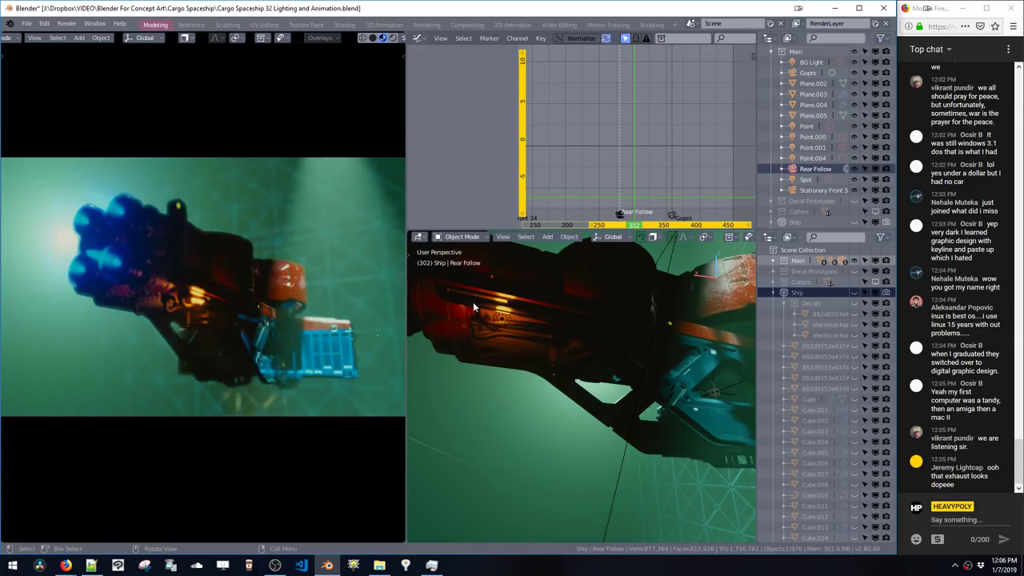
Step: Try an f-stop of 0.1 on the Rear Follow camera, leaving its blades value at 0
{"action": "key", "text": "ctrl+shift+v"}
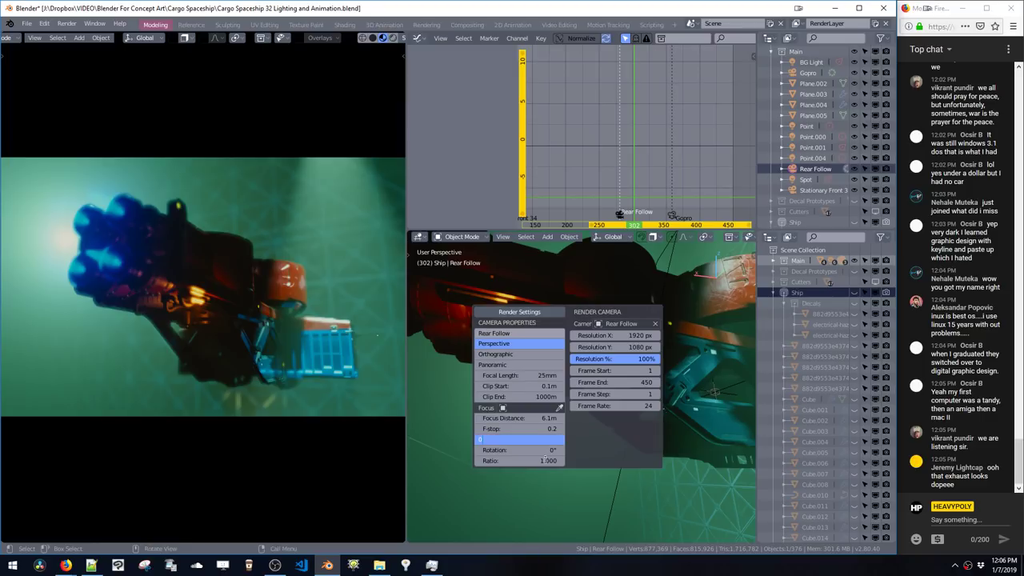
{"action": "key", "text": "Return"}
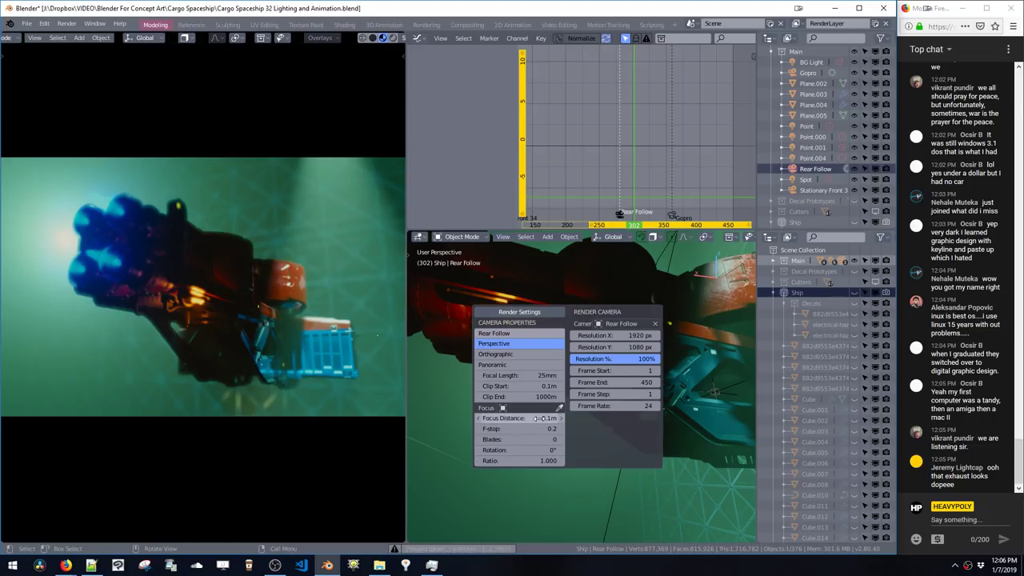
{"action": "left_click", "coordinate": [537, 429]}
{"action": "type", "text": ".1"}
{"action": "key", "text": "Return"}
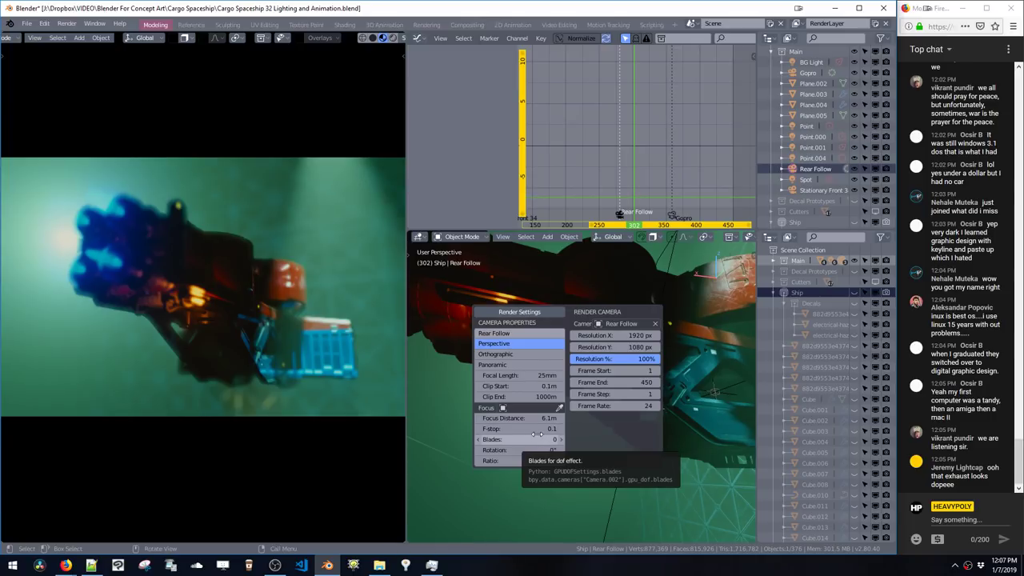
Step: Set the Rear Follow camera's f-stop to 5.0 and save the file
{"action": "type", "text": "5"}
{"action": "key", "text": "Return"}
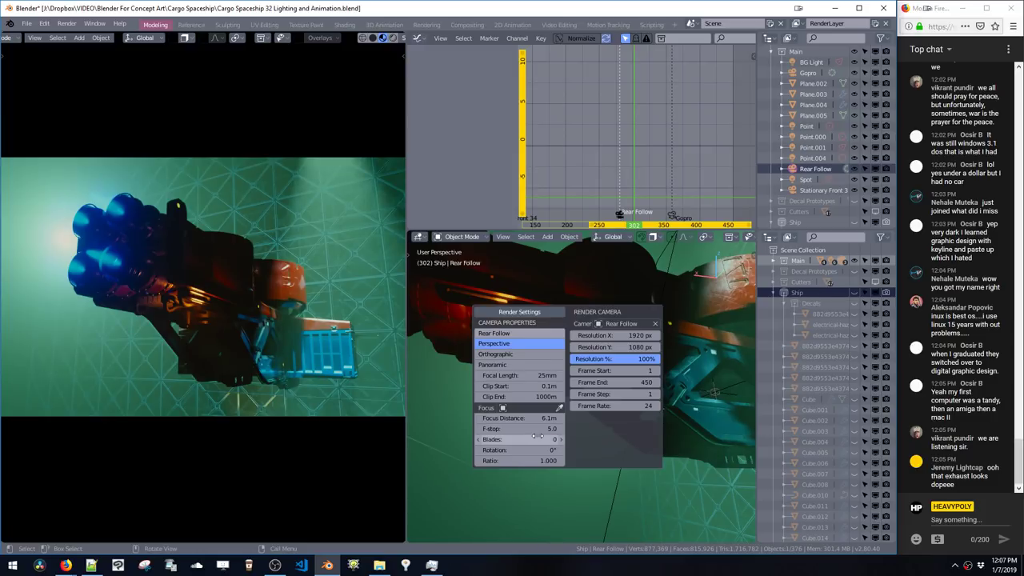
{"action": "key", "text": "ctrl+s"}
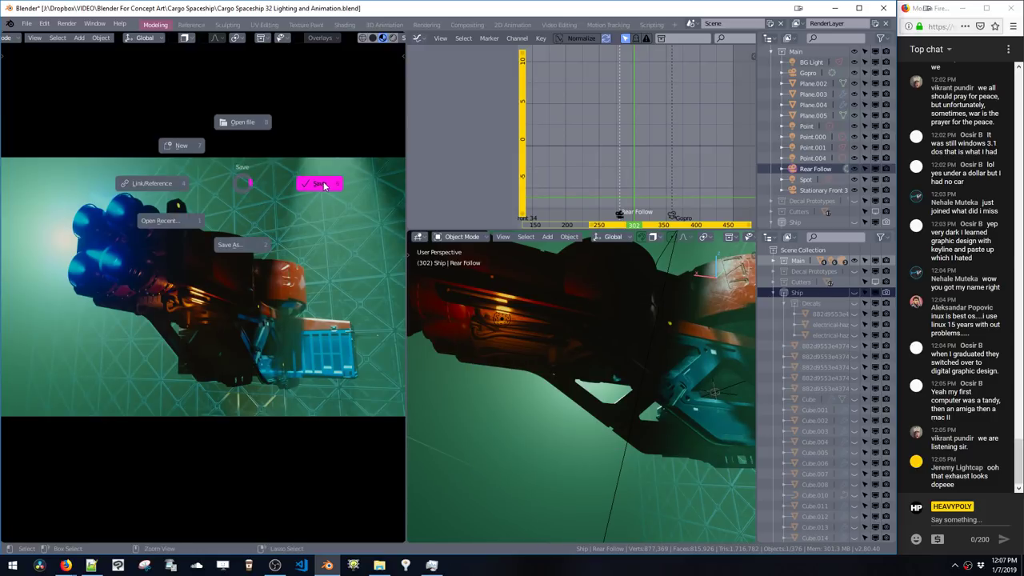
{"action": "left_click", "coordinate": [321, 186]}
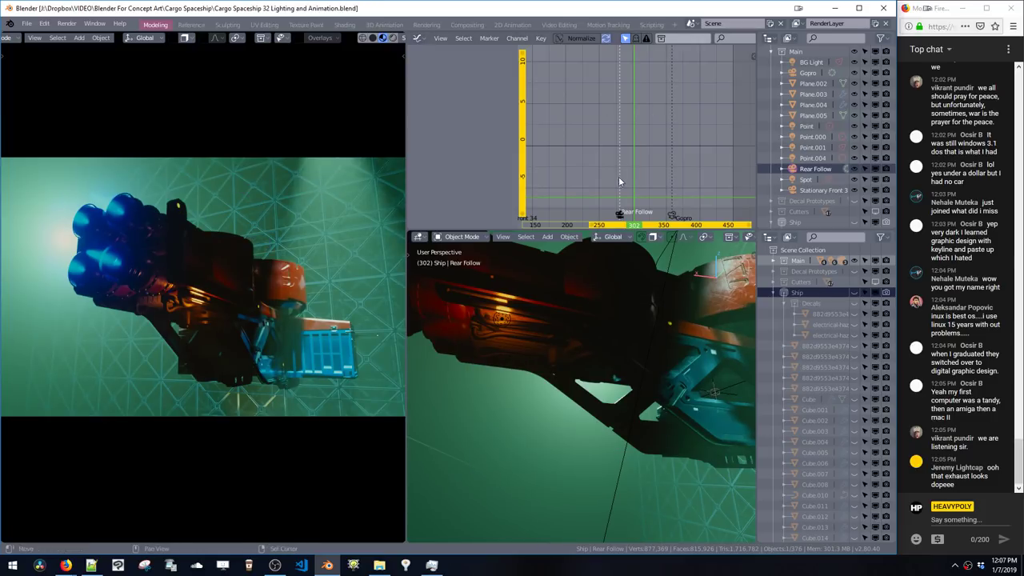
Step: Play the animation from its start and examine the lighting and focus across the camera shots
{"action": "right_click_drag", "start_coordinate": [616, 188], "coordinate": [581, 213]}
{"action": "left_click_drag", "start_coordinate": [546, 218], "coordinate": [320, 92]}
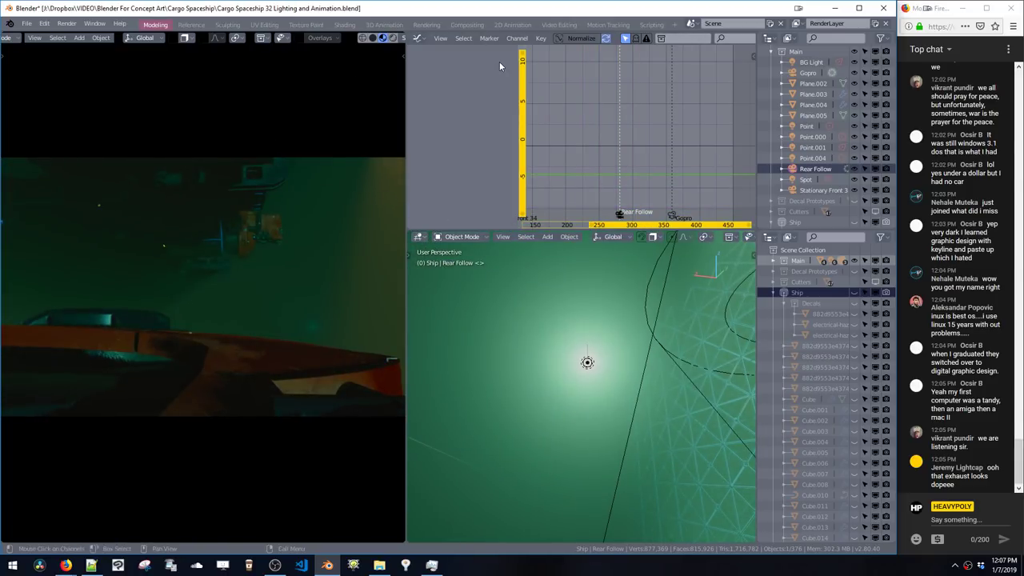
{"action": "key", "text": "space"}
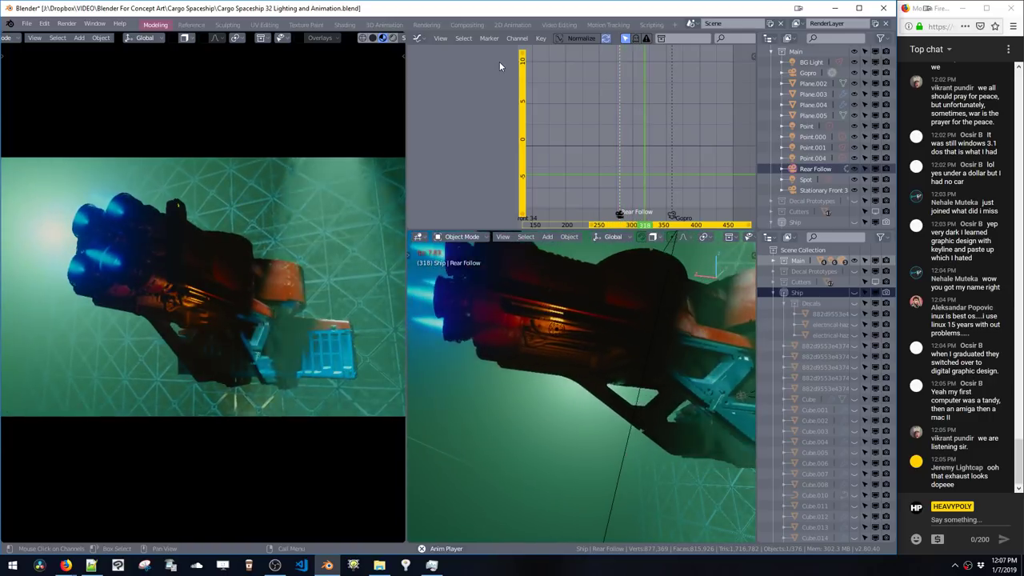
{"action": "key", "text": "space"}
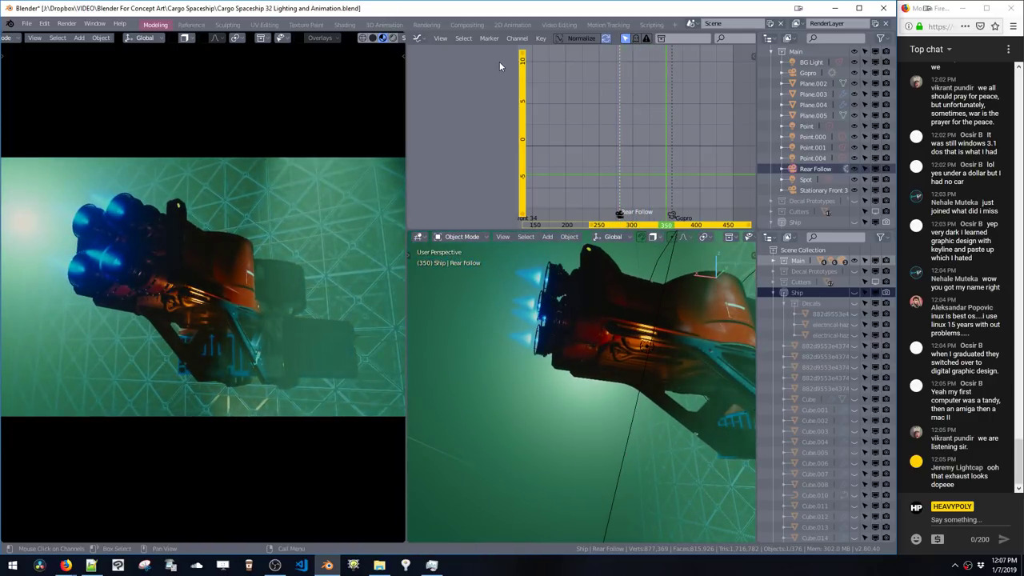
{"action": "left_click", "coordinate": [533, 275]}
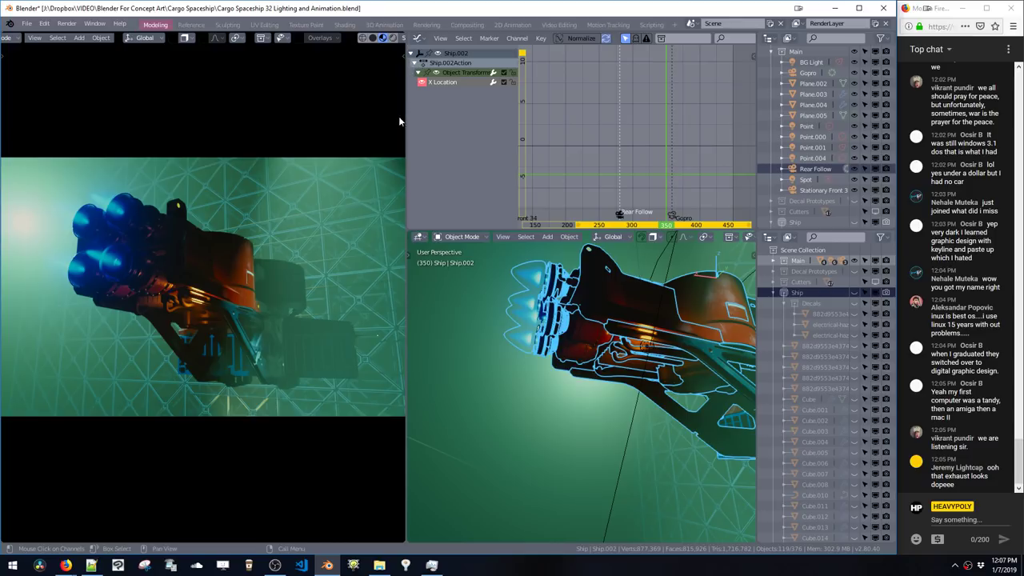
{"action": "key", "text": "space"}
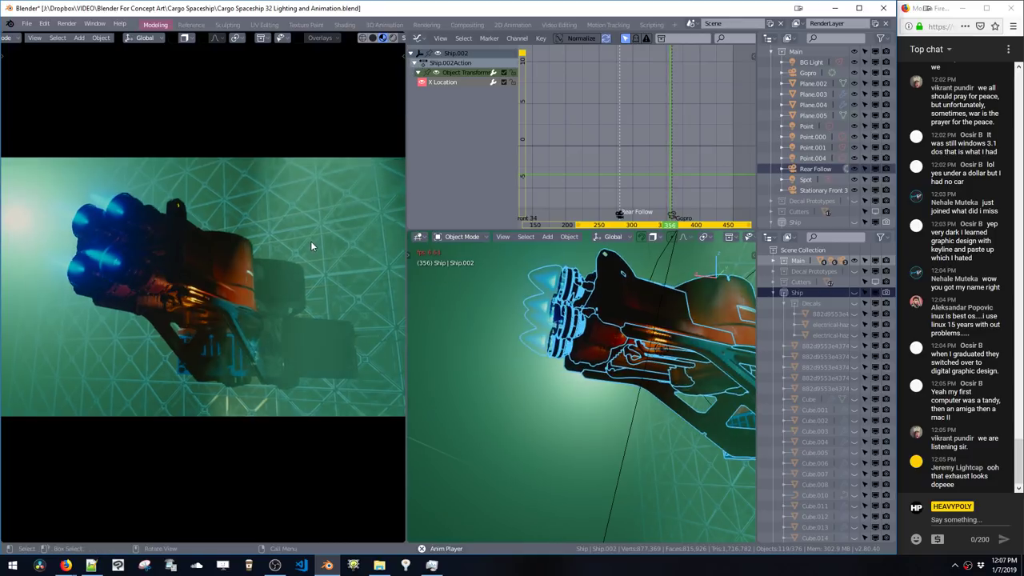
{"action": "key", "text": "space"}
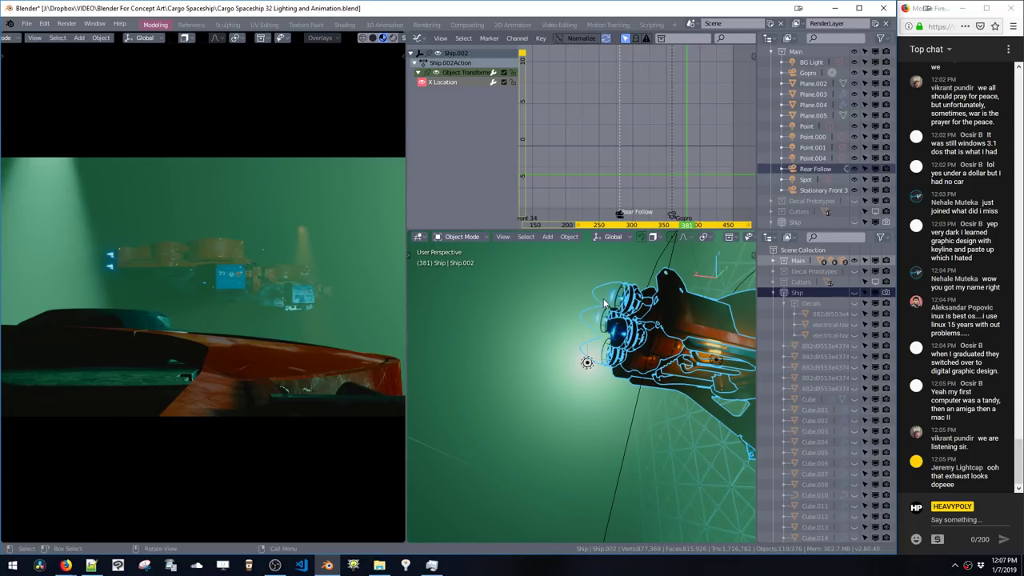
{"action": "key", "text": "a"}
{"action": "key", "text": "a"}
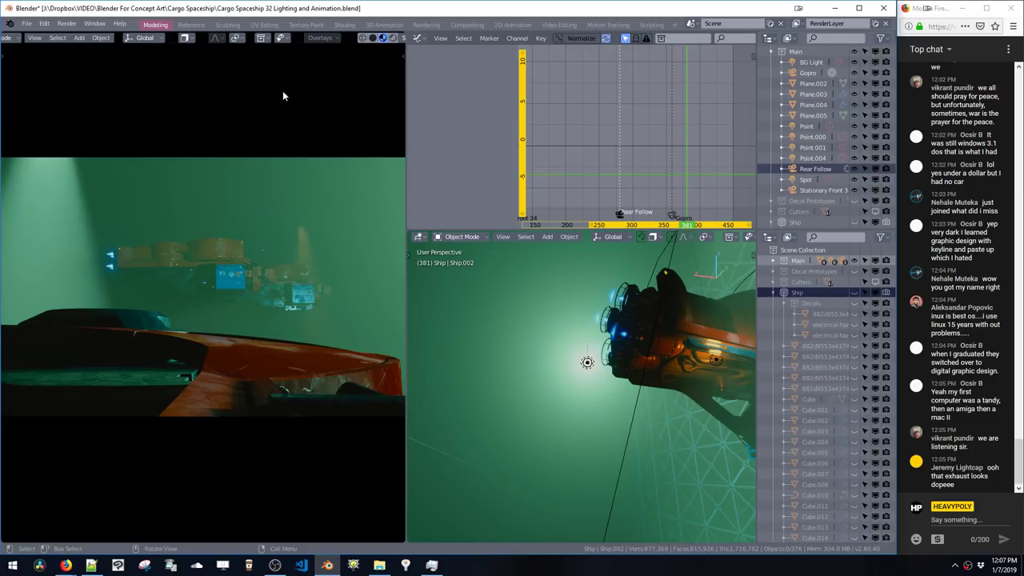
{"action": "key", "text": "space"}
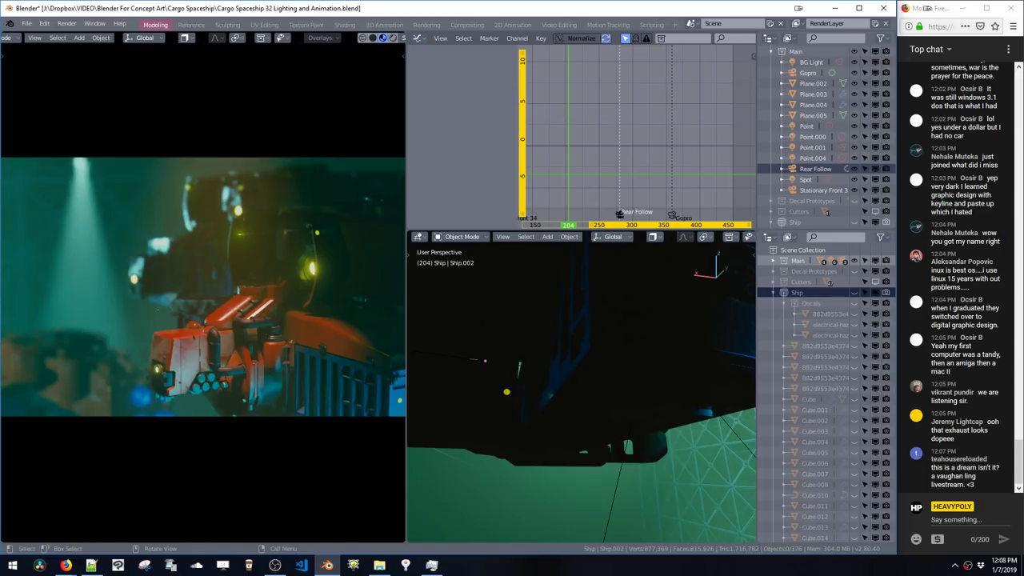
Step: Raise the Spot light along global Z until its source is out of the front shot, and play the animation to frame 444
{"action": "middle_click_drag", "start_coordinate": [605, 355], "coordinate": [632, 238]}
{"action": "left_click", "coordinate": [619, 314]}
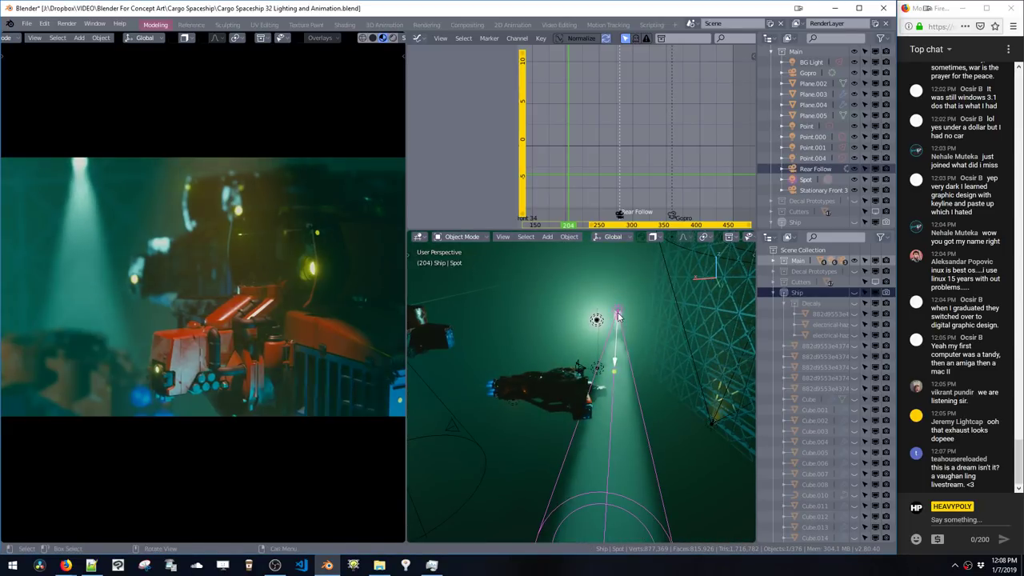
{"action": "key", "text": "g"}
{"action": "key", "text": "z"}
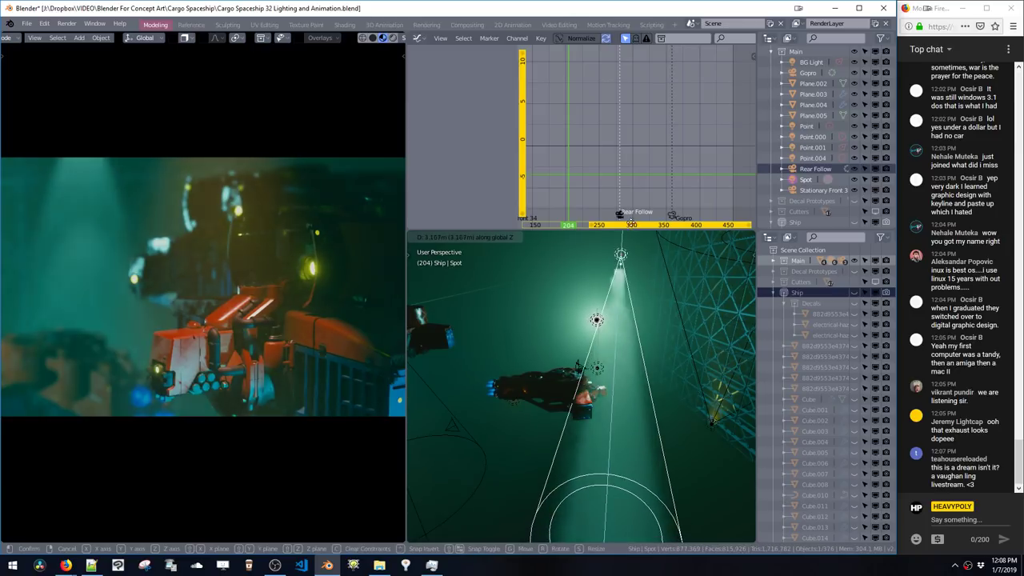
{"action": "left_click", "coordinate": [630, 308]}
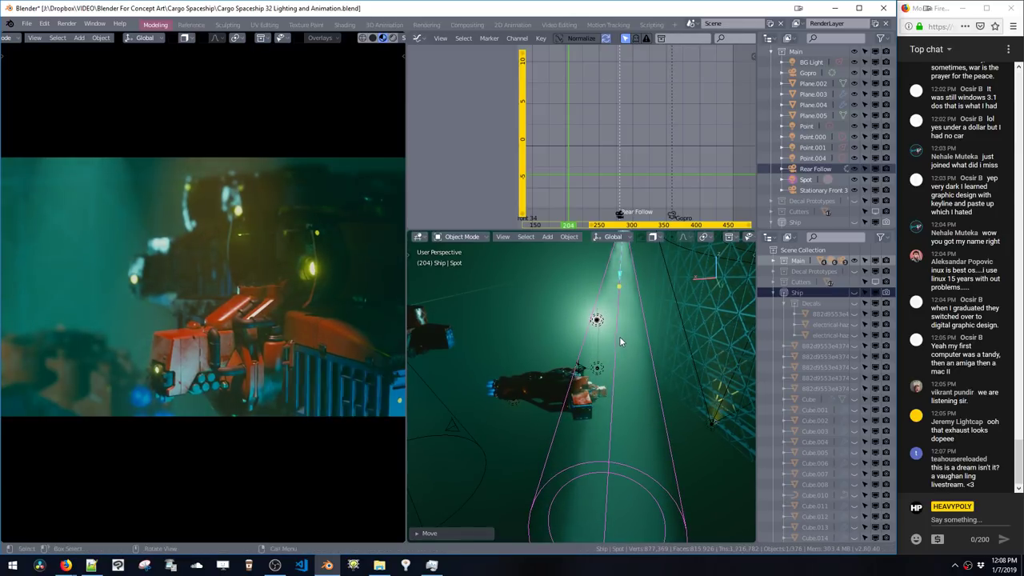
{"action": "key", "text": "space"}
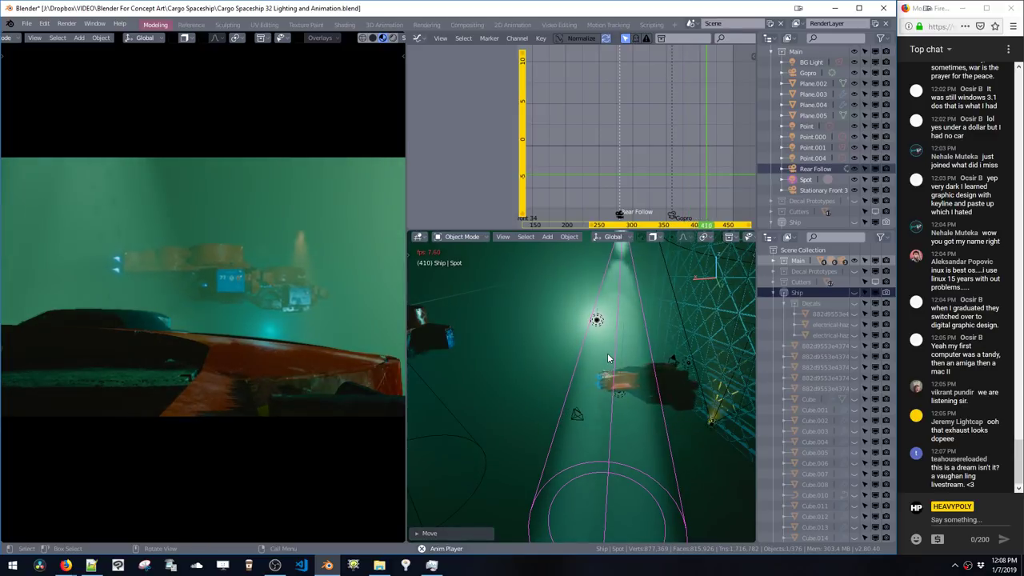
{"action": "key", "text": "space"}
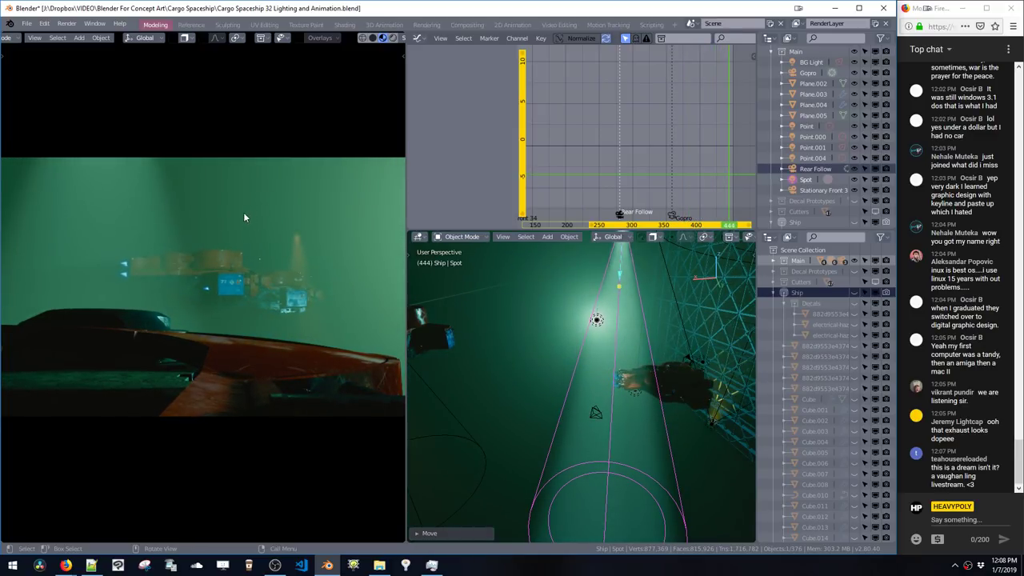
Step: Frame the ship from directly above at frame 444 and create a new camera at that view
{"action": "key", "text": "v"}
{"action": "left_click", "coordinate": [324, 211]}
{"action": "key", "text": "v"}
{"action": "left_click", "coordinate": [298, 72]}
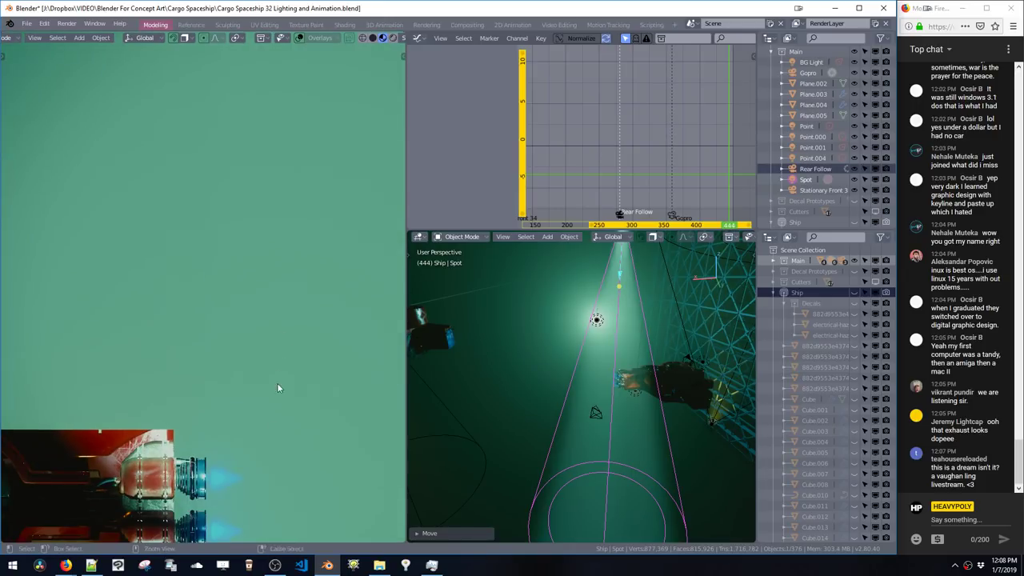
{"action": "middle_click_drag", "start_coordinate": [253, 417], "coordinate": [393, 221], "text": "shift"}
{"action": "middle_click_drag", "start_coordinate": [294, 289], "coordinate": [268, 290], "text": "shift"}
{"action": "key", "text": "grave"}
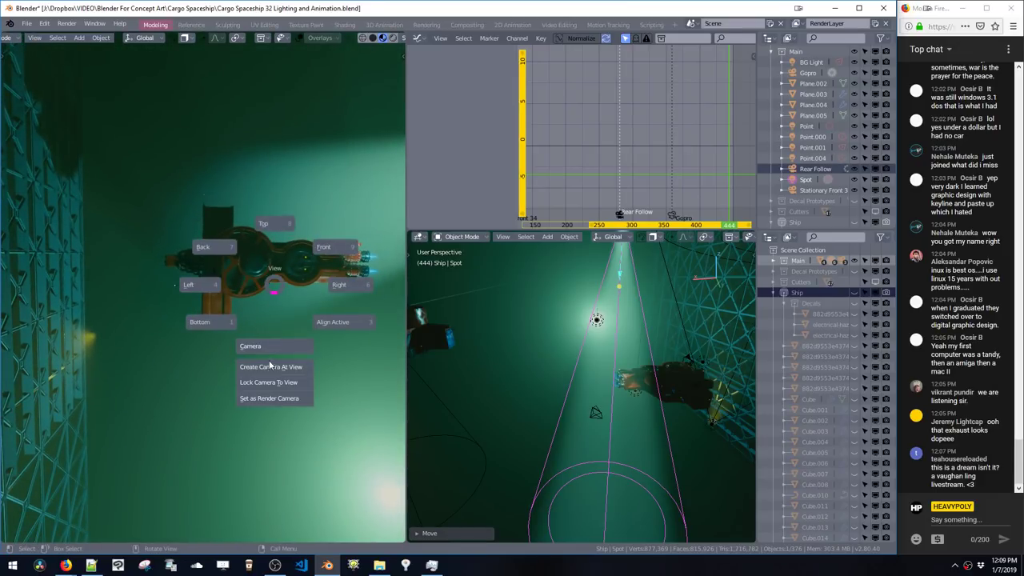
{"action": "left_click", "coordinate": [265, 373]}
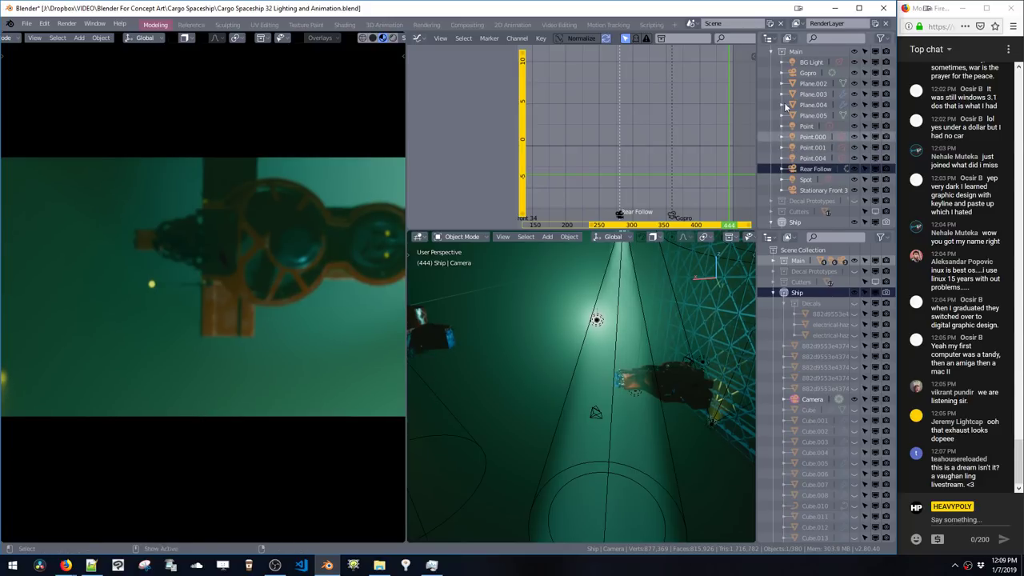
Step: Move the new camera to the Main collection and rename it Top
{"action": "key", "text": "m"}
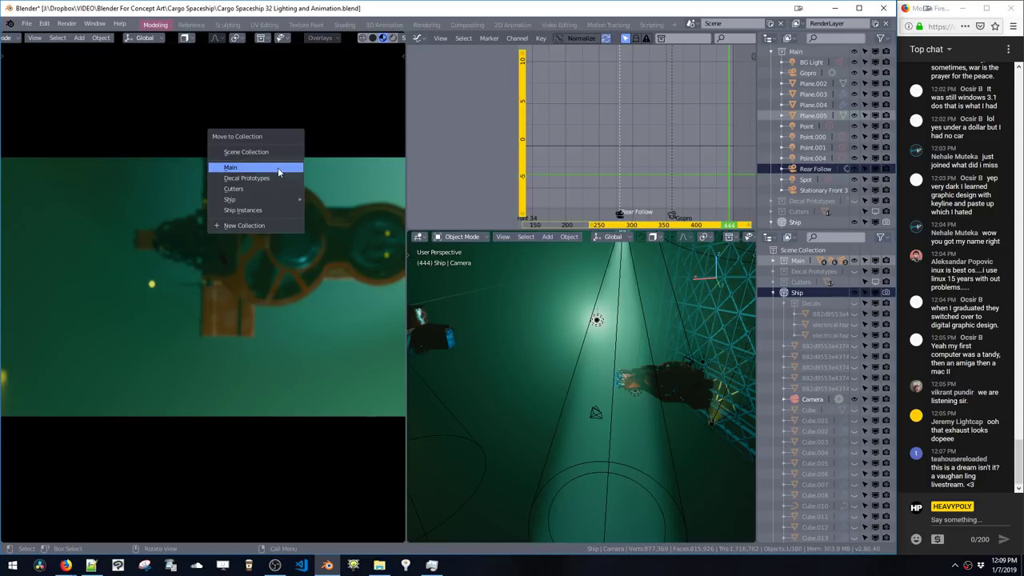
{"action": "left_click", "coordinate": [278, 167]}
{"action": "key", "text": "ctrl+shift+v"}
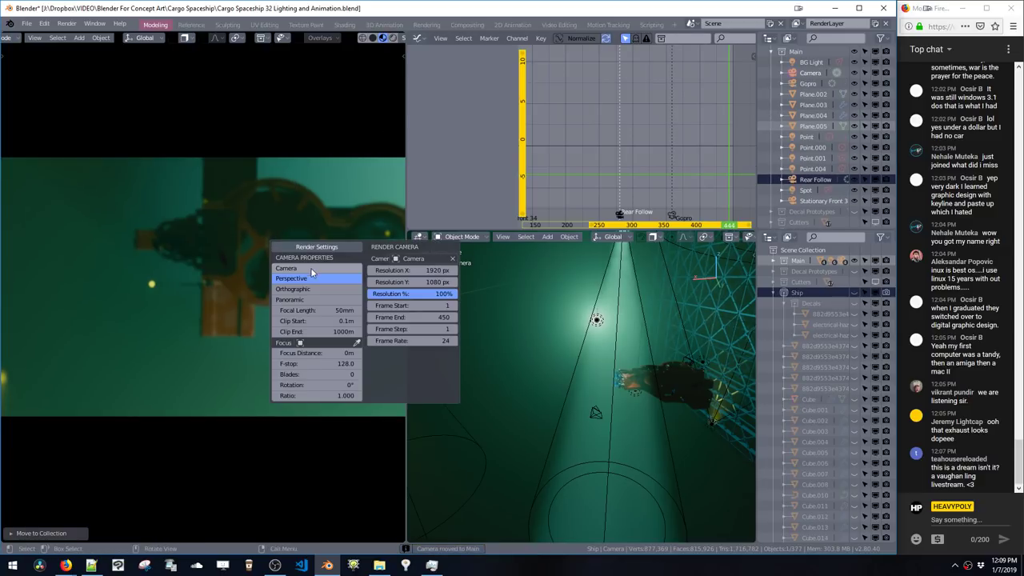
{"action": "left_click", "coordinate": [311, 269]}
{"action": "type", "text": "Top"}
{"action": "key", "text": "Return"}
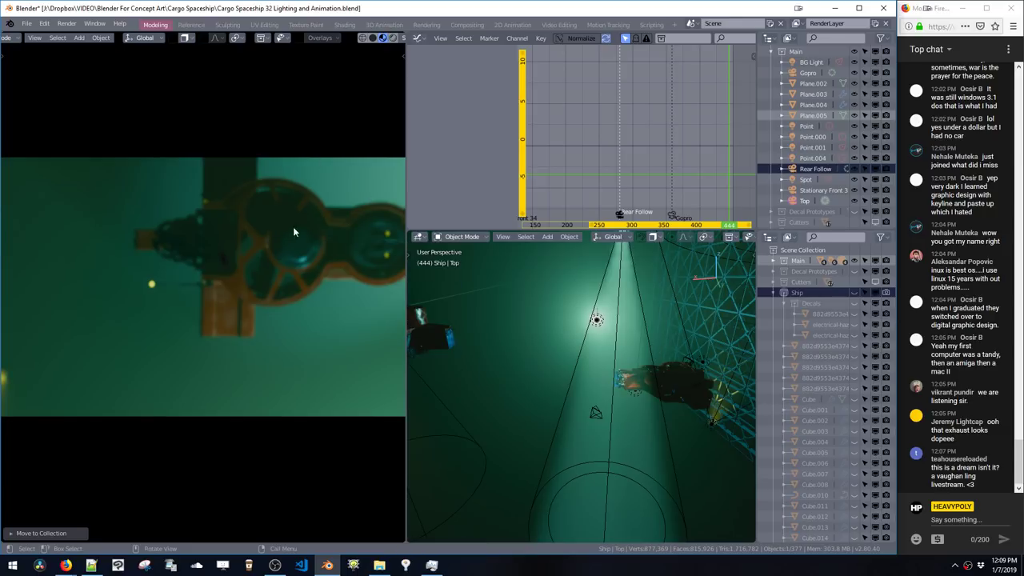
Step: Try the Orthographic and Panoramic projections on the Top camera and return it to Perspective
{"action": "key", "text": "shift+v"}
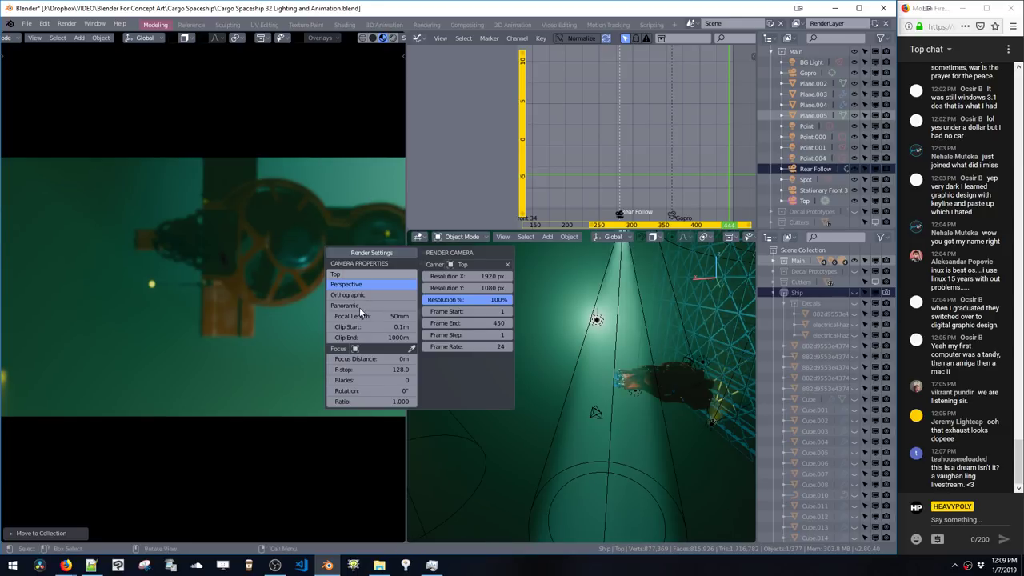
{"action": "left_click", "coordinate": [360, 308]}
{"action": "left_click", "coordinate": [356, 295]}
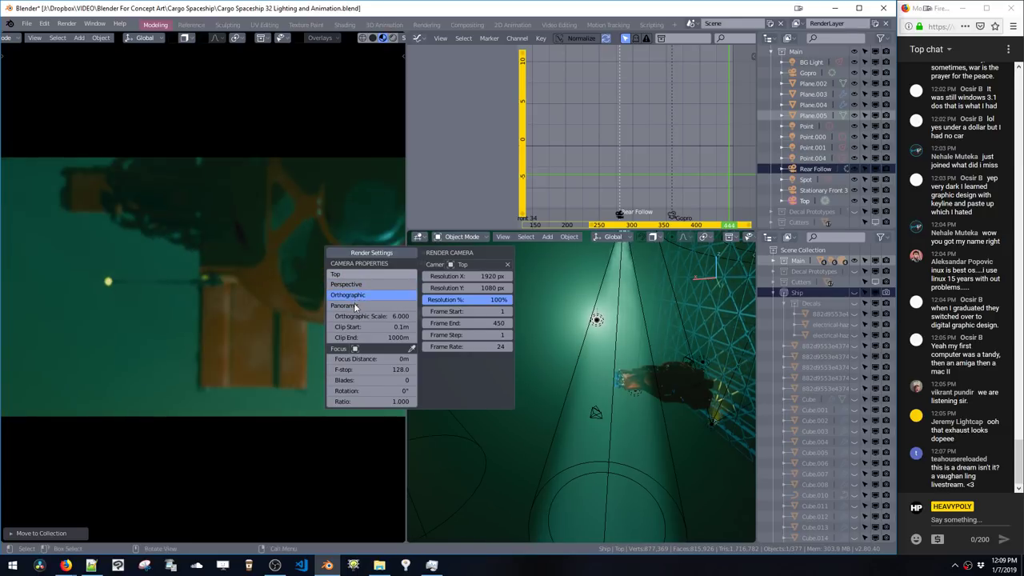
{"action": "left_click", "coordinate": [355, 306]}
{"action": "left_click", "coordinate": [354, 296]}
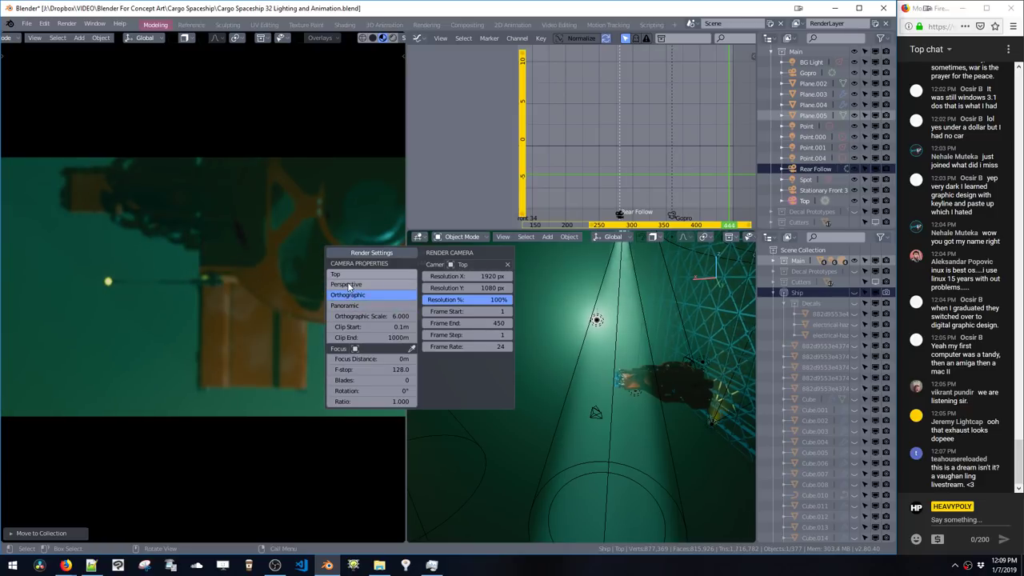
{"action": "left_click", "coordinate": [348, 286]}
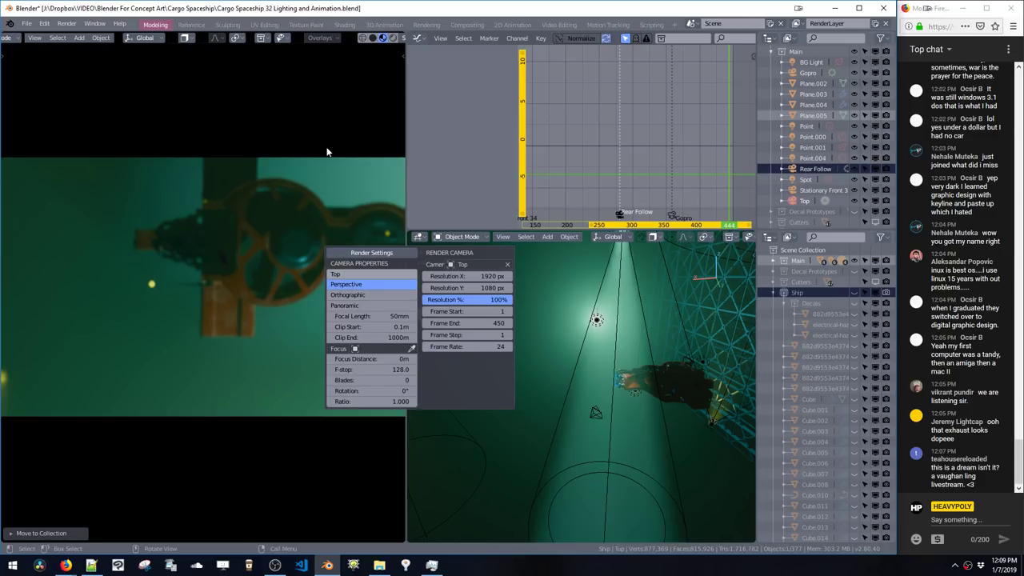
Step: Shift the Top camera's framing to centre the ship vertically, and bind the camera to the selected timeline marker at frame 357
{"action": "middle_click_drag", "start_coordinate": [308, 271], "coordinate": [308, 312], "text": "shift"}
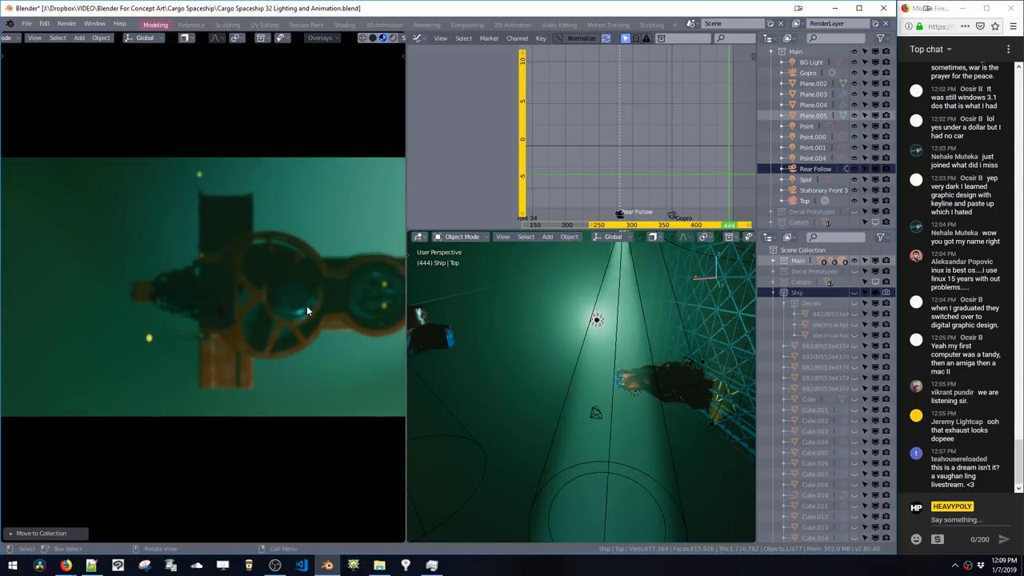
{"action": "key", "text": "shift+Left"}
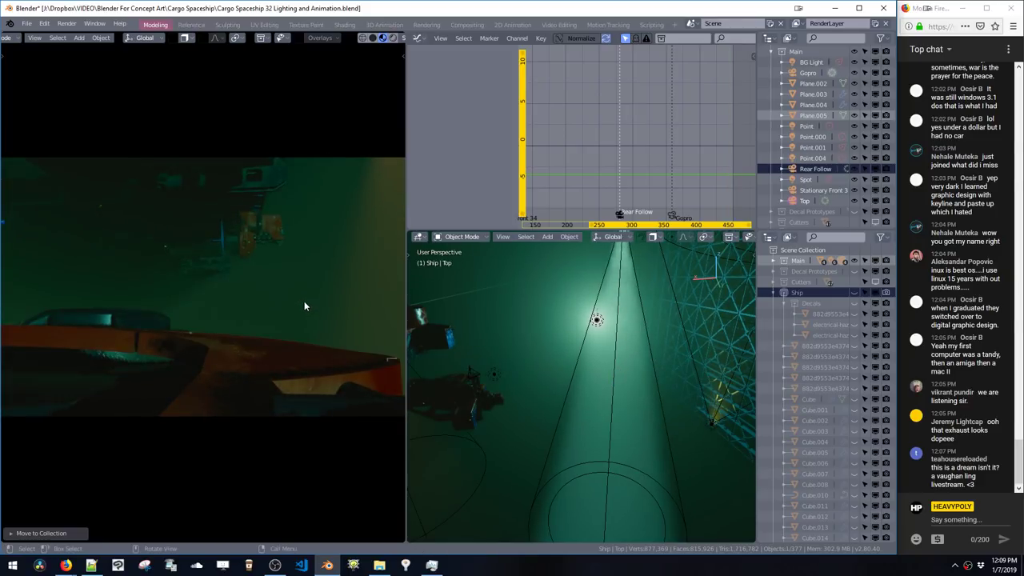
{"action": "mouse_move", "coordinate": [713, 192]}
{"action": "left_mouse_down"}
{"action": "mouse_move", "coordinate": [722, 194]}
{"action": "mouse_move", "coordinate": [677, 196]}
{"action": "mouse_move", "coordinate": [671, 202]}
{"action": "mouse_move", "coordinate": [685, 207]}
{"action": "mouse_move", "coordinate": [672, 209]}
{"action": "mouse_move", "coordinate": [675, 220]}
{"action": "left_mouse_up"}
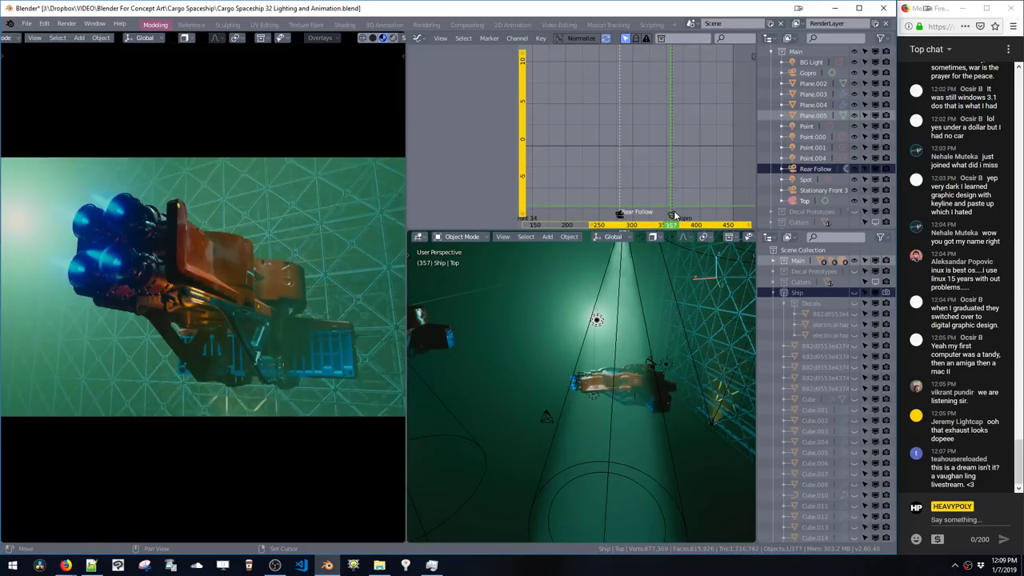
{"action": "left_click", "coordinate": [674, 216]}
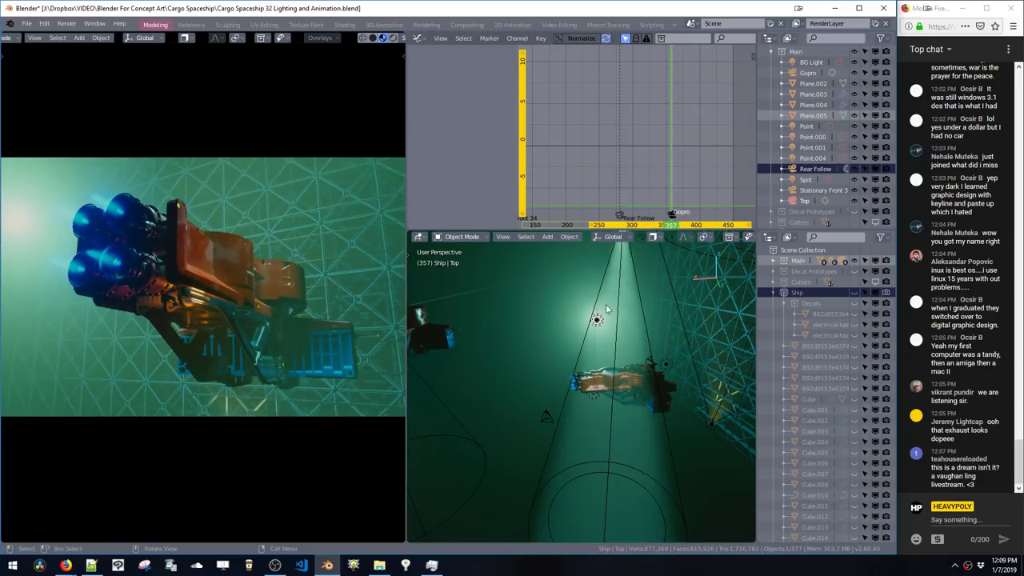
{"action": "middle_click_drag", "start_coordinate": [628, 269], "coordinate": [597, 389], "text": "shift"}
{"action": "scroll", "coordinate": [585, 366], "scroll_direction": "down", "scroll_amount": 5}
{"action": "middle_click_drag", "start_coordinate": [551, 386], "coordinate": [580, 315]}
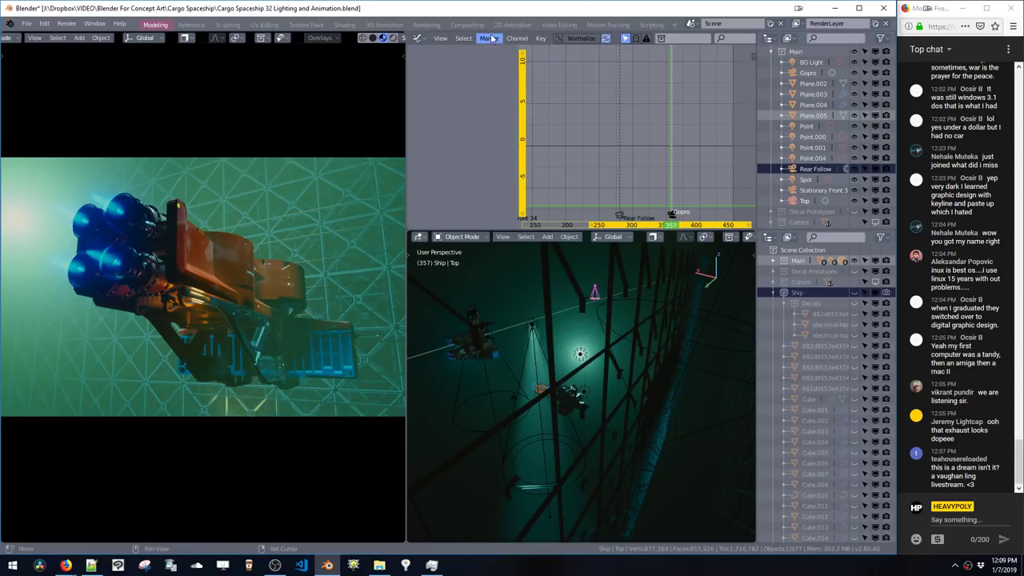
{"action": "left_click", "coordinate": [490, 38]}
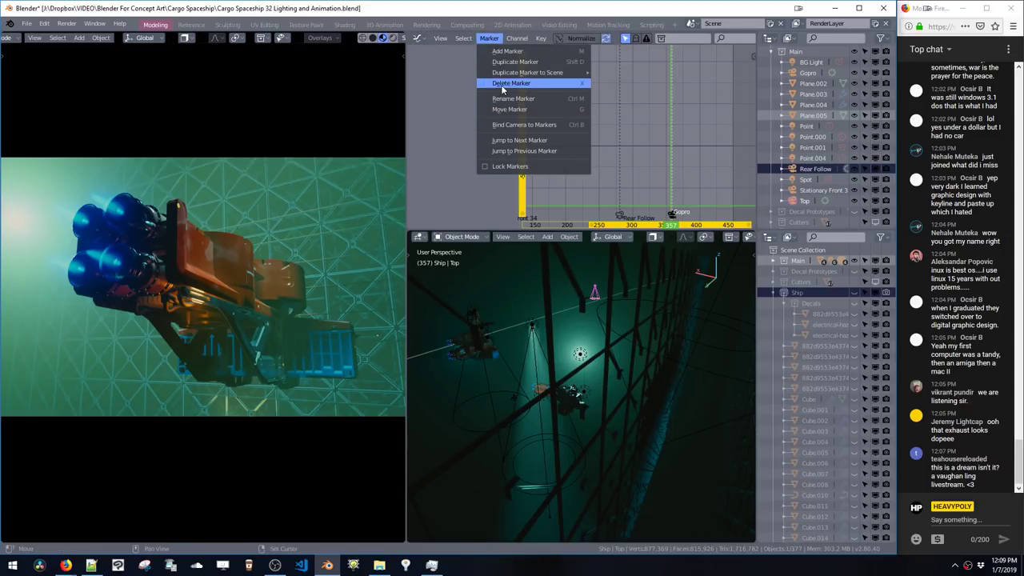
{"action": "left_click", "coordinate": [505, 125]}
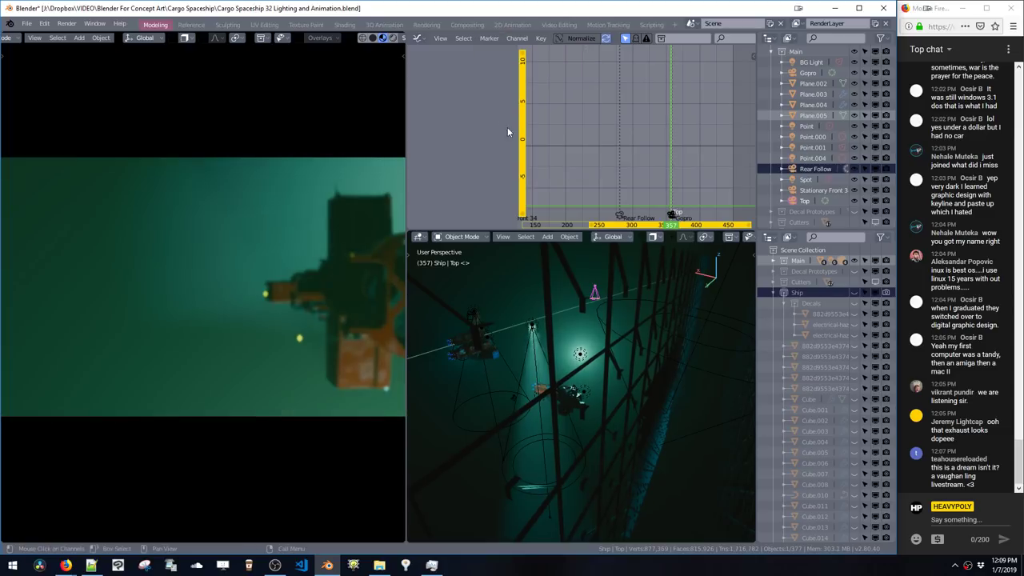
Step: Move the Top marker slightly earlier on the timeline and delete the overlapping Gopro marker
{"action": "left_click_drag", "start_coordinate": [657, 217], "coordinate": [649, 216]}
{"action": "left_click", "coordinate": [672, 219]}
{"action": "key", "text": "x"}
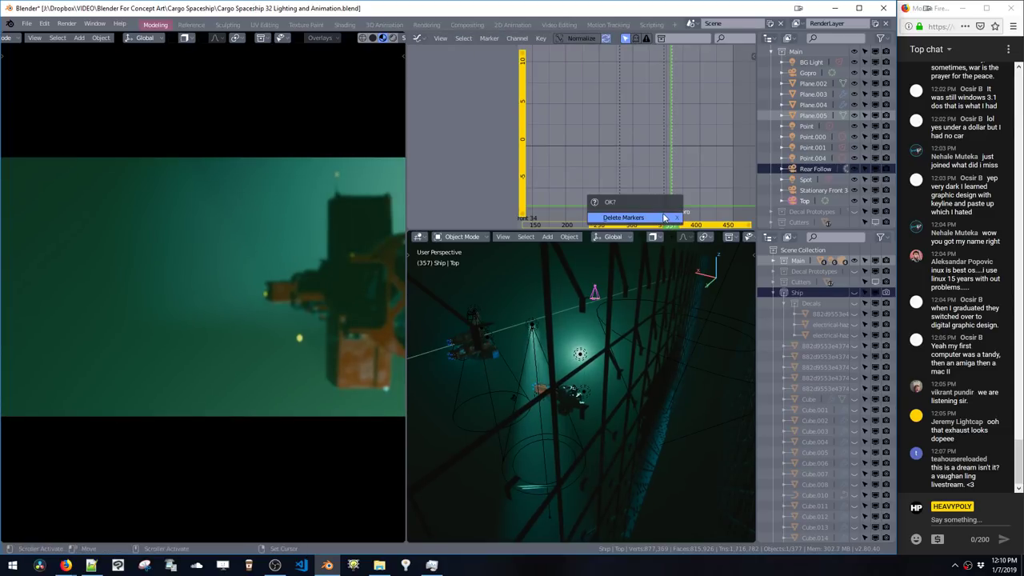
{"action": "left_click", "coordinate": [659, 218]}
{"action": "key", "text": "space"}
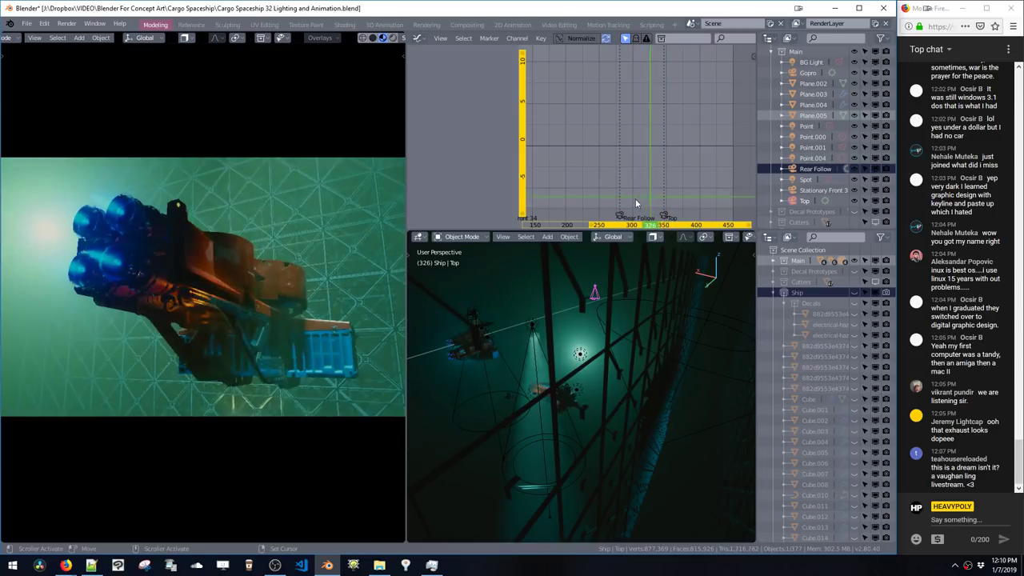
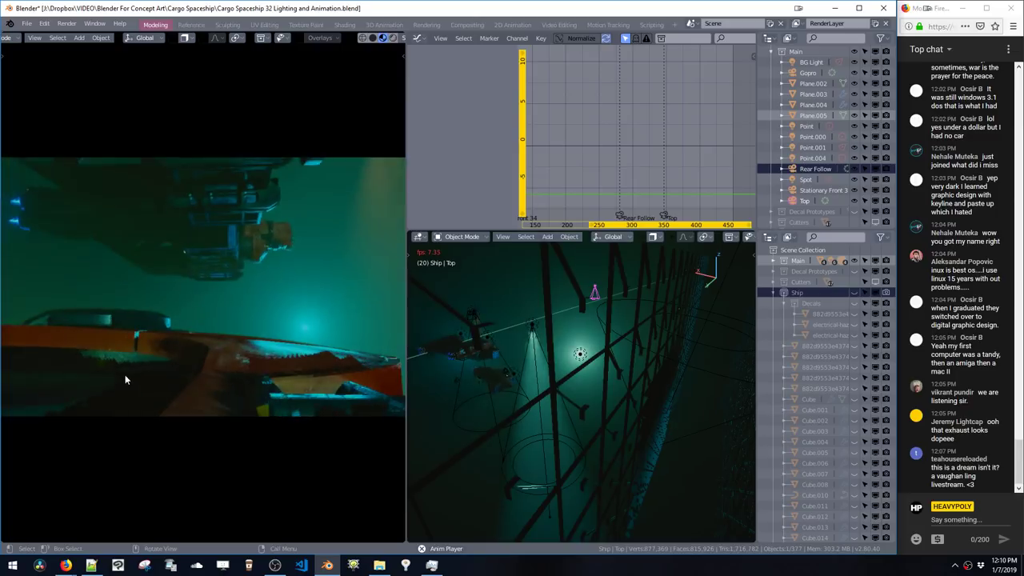
Step: Stop the playback, scrub the animation to frame 377 and save the file
{"action": "key", "text": "space"}
{"action": "left_click_drag", "start_coordinate": [622, 171], "coordinate": [683, 190]}
{"action": "middle_click_drag", "start_coordinate": [627, 449], "coordinate": [553, 309]}
{"action": "middle_click_drag", "start_coordinate": [558, 261], "coordinate": [554, 260], "text": "ctrl"}
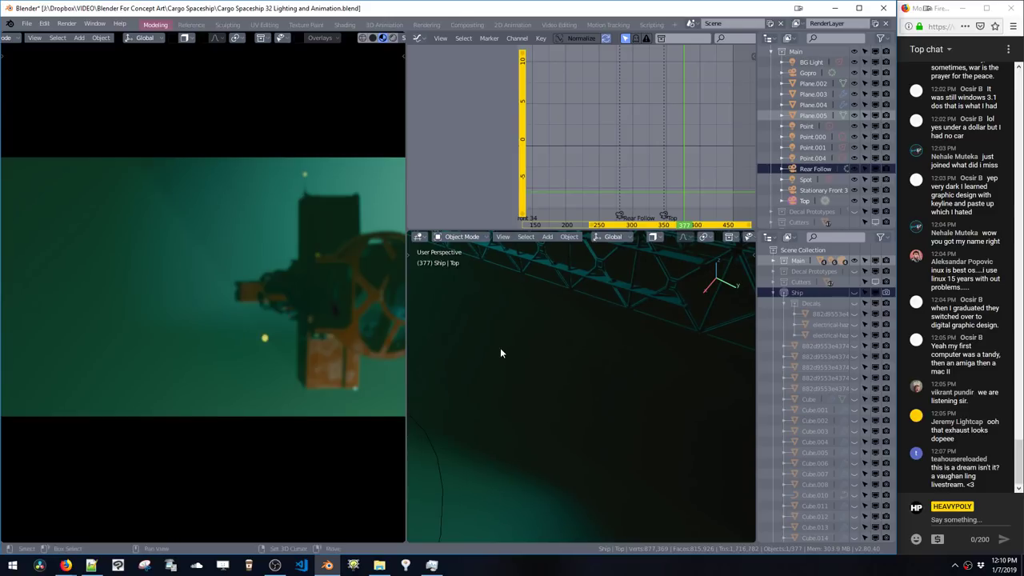
{"action": "key", "text": "ctrl+s"}
{"action": "left_click", "coordinate": [573, 363]}
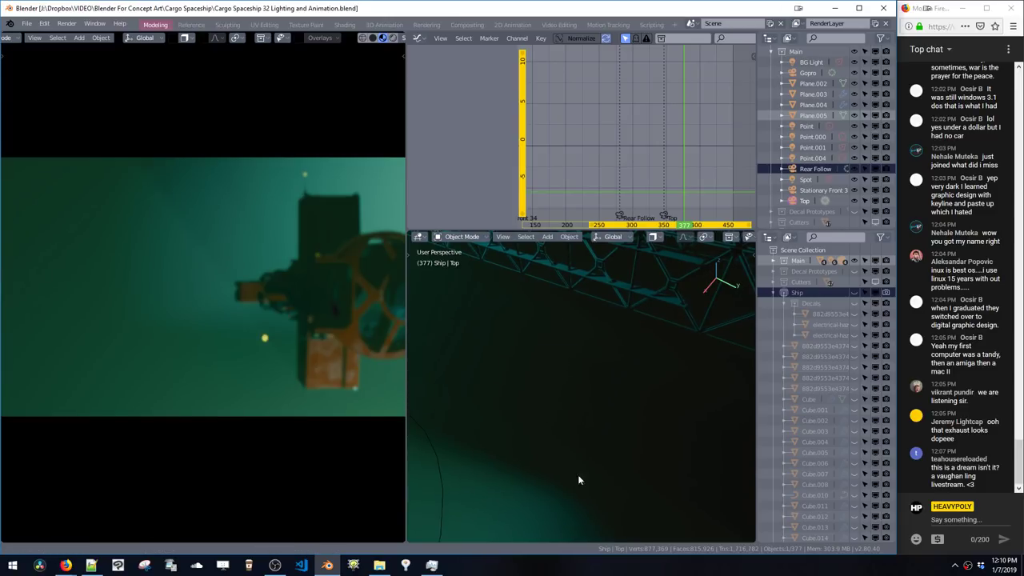
Step: Select the Plane.002 beams and examine how the lattice wall lies in relation to the ship
{"action": "left_click", "coordinate": [583, 274]}
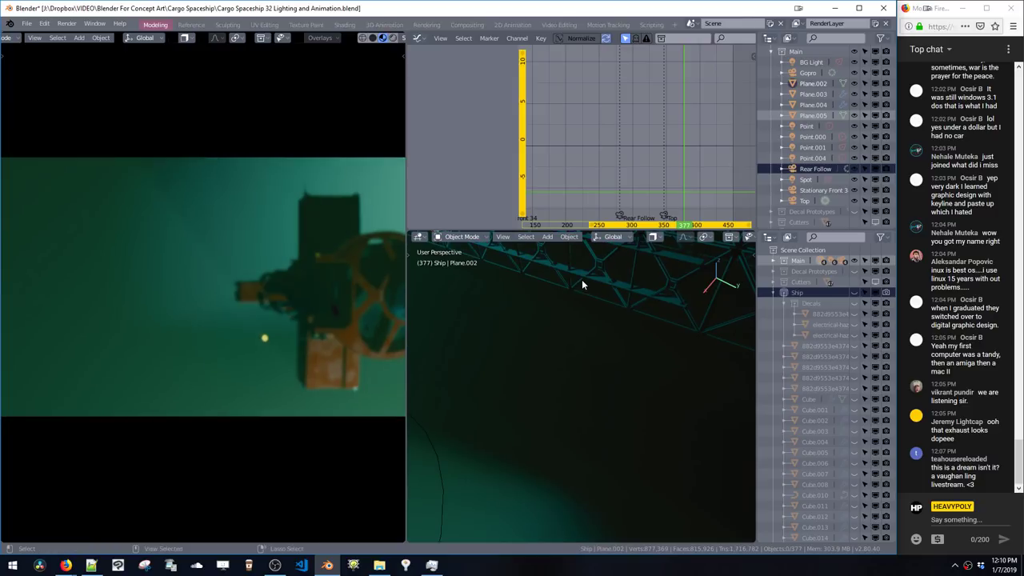
{"action": "left_click", "coordinate": [581, 273]}
{"action": "key", "text": "ctrl+z"}
{"action": "key", "text": "t"}
{"action": "key", "text": "t"}
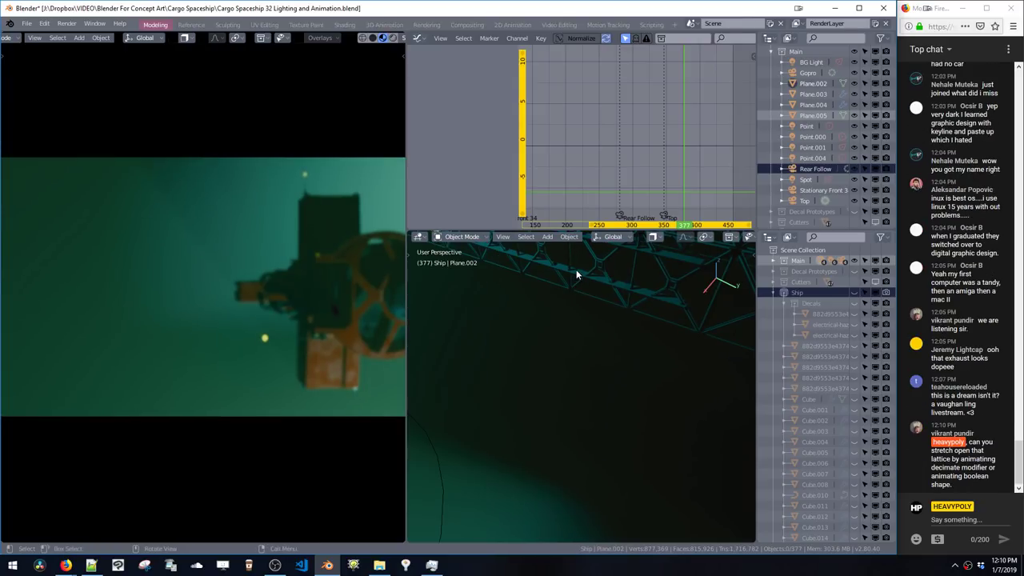
{"action": "left_click", "coordinate": [576, 270]}
{"action": "scroll", "coordinate": [576, 274], "scroll_direction": "down", "scroll_amount": 4}
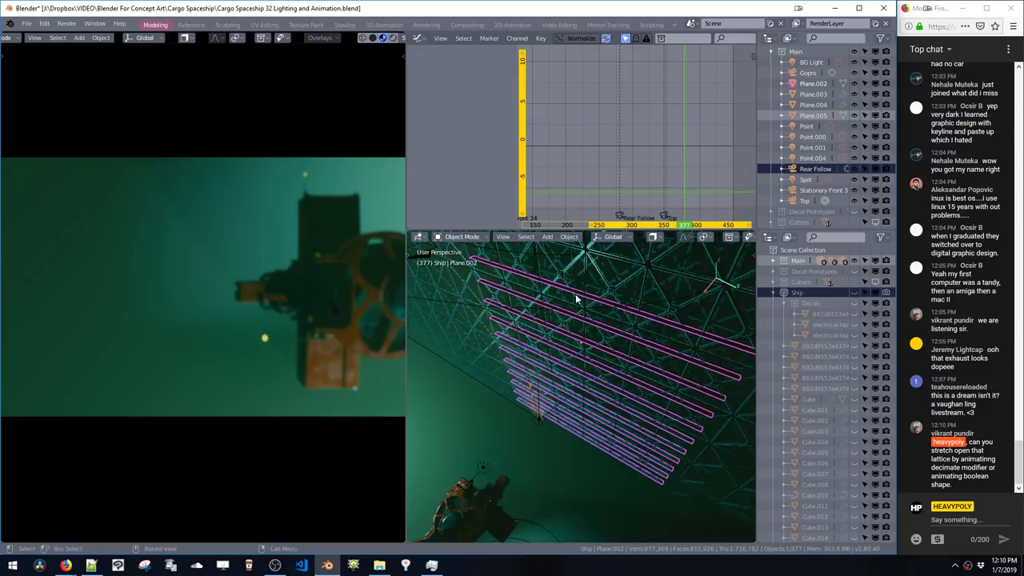
{"action": "middle_click_drag", "start_coordinate": [575, 293], "coordinate": [537, 300]}
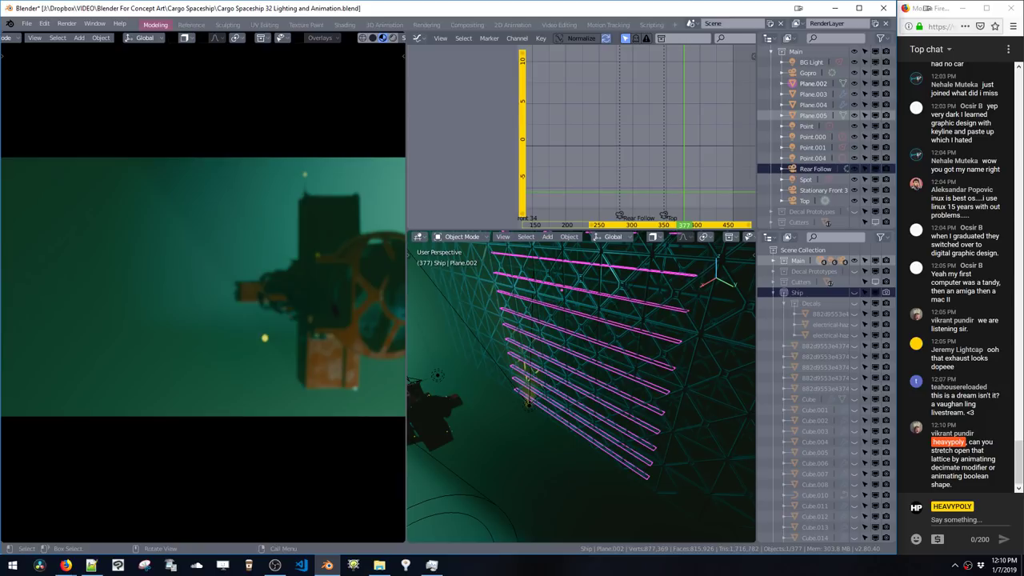
Step: Add a cube, shift it along the global Z axis and move it to the Main collection
{"action": "key", "text": "shift+a"}
{"action": "key", "text": "shift+a"}
{"action": "mouse_move", "coordinate": [534, 218]}
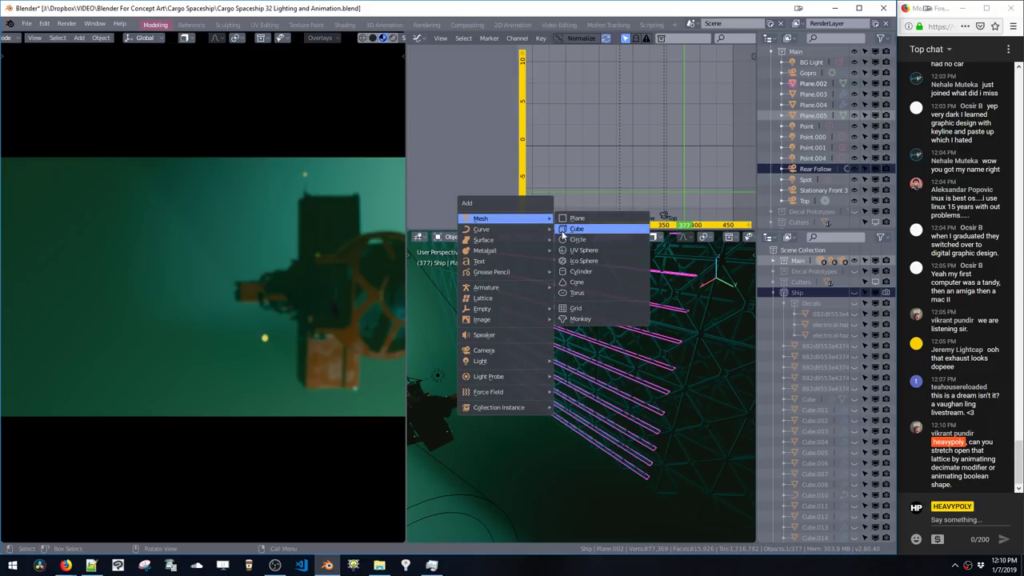
{"action": "left_click", "coordinate": [570, 229]}
{"action": "key", "text": "g"}
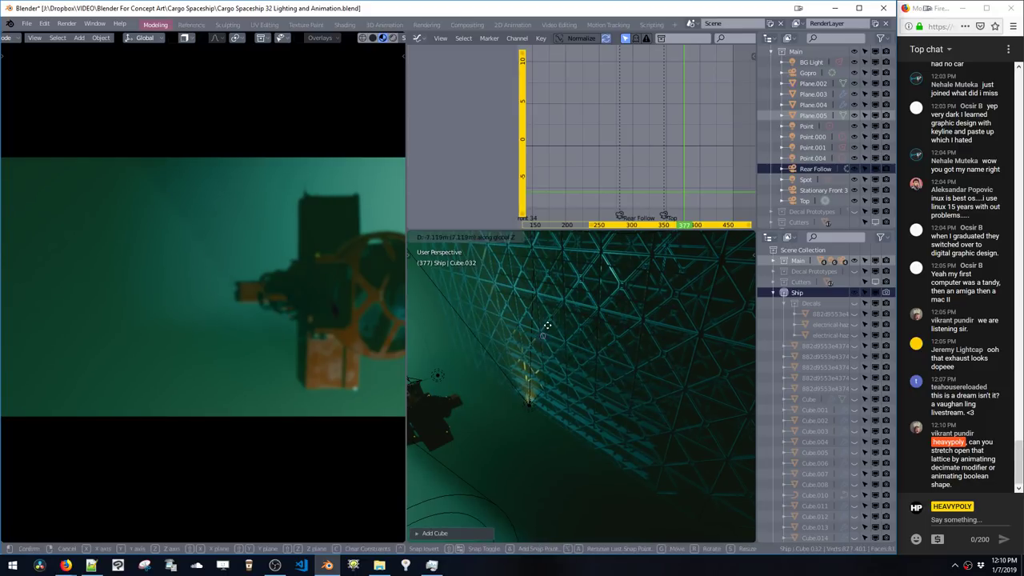
{"action": "left_click", "coordinate": [539, 334]}
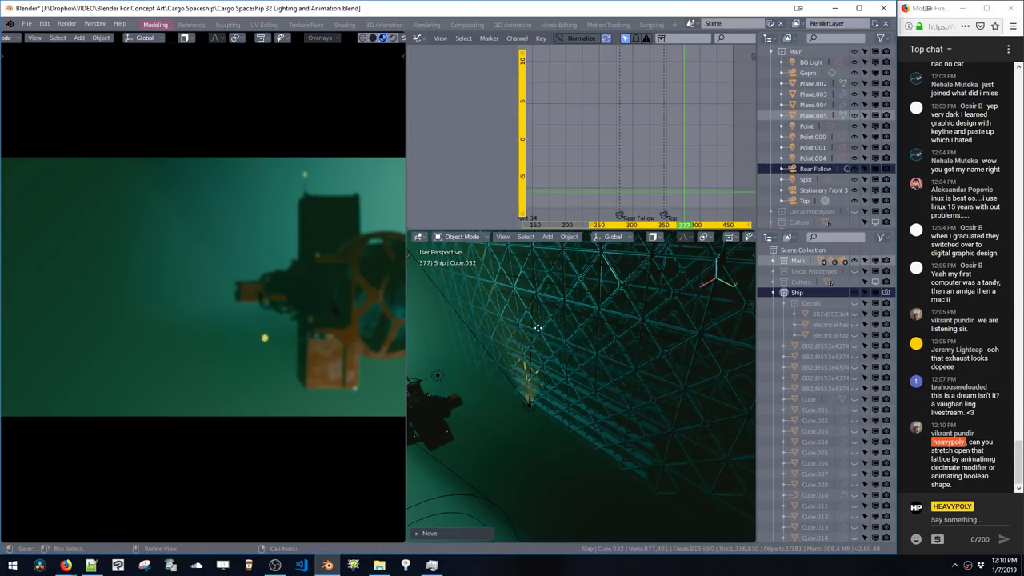
{"action": "key", "text": "g"}
{"action": "left_click", "coordinate": [537, 329]}
{"action": "key", "text": "m"}
{"action": "left_click", "coordinate": [529, 337]}
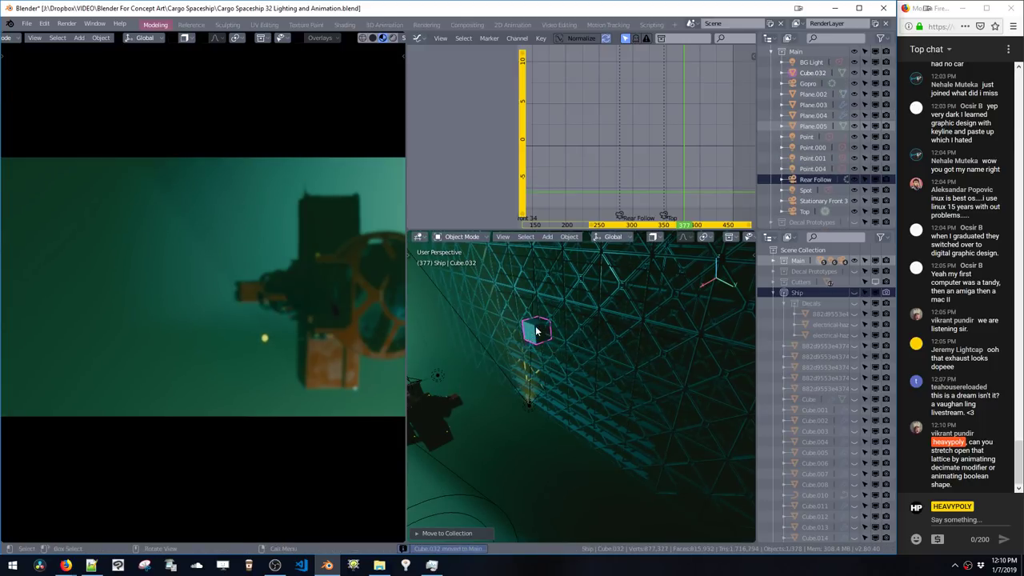
Step: Reposition the cube along the Y axis near the lattice wall and resize it
{"action": "middle_click_drag", "start_coordinate": [537, 322], "coordinate": [515, 327]}
{"action": "key", "text": "g"}
{"action": "key", "text": "z"}
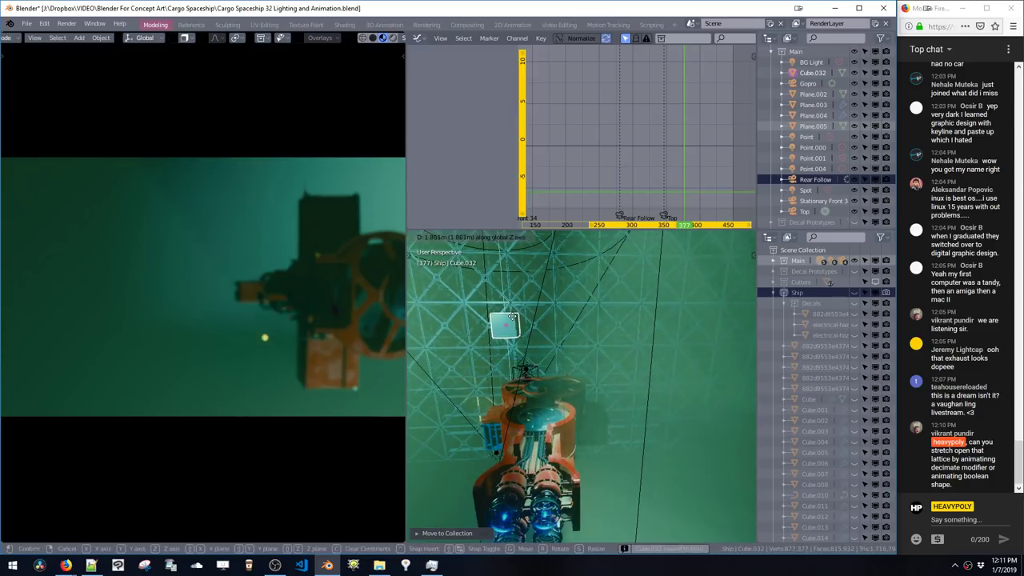
{"action": "key", "text": "y"}
{"action": "key", "text": "s"}
{"action": "left_click", "coordinate": [557, 368]}
{"action": "scroll", "coordinate": [560, 352], "scroll_direction": "up", "scroll_amount": 6}
{"action": "scroll", "coordinate": [541, 354], "scroll_direction": "down", "scroll_amount": 5}
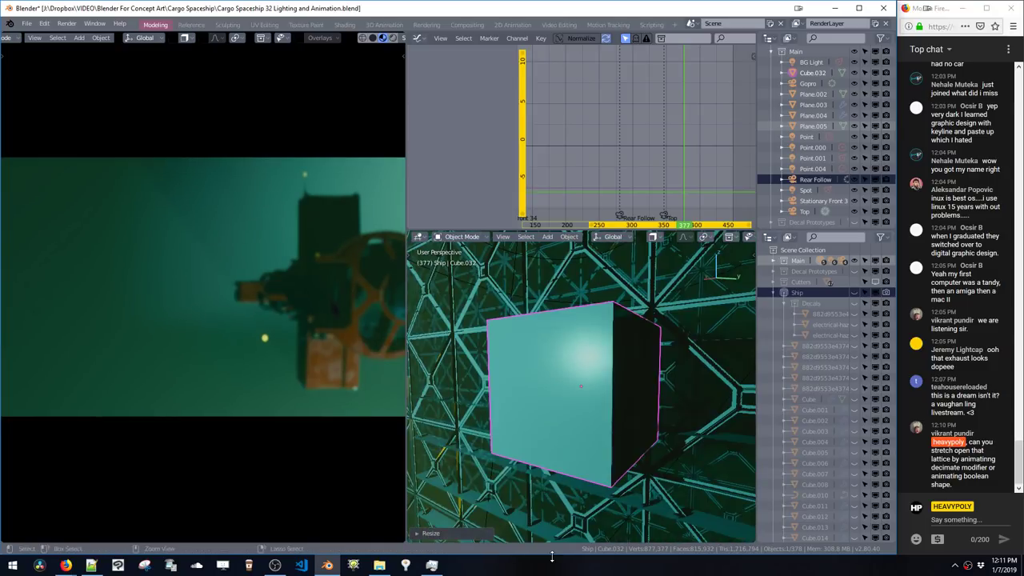
Step: Reposition and enlarge the cube at the lattice wall, and stretch it along the Z axis
{"action": "scroll", "coordinate": [581, 445], "scroll_direction": "down", "scroll_amount": 3}
{"action": "middle_click_drag", "start_coordinate": [582, 444], "coordinate": [583, 404]}
{"action": "key", "text": "s"}
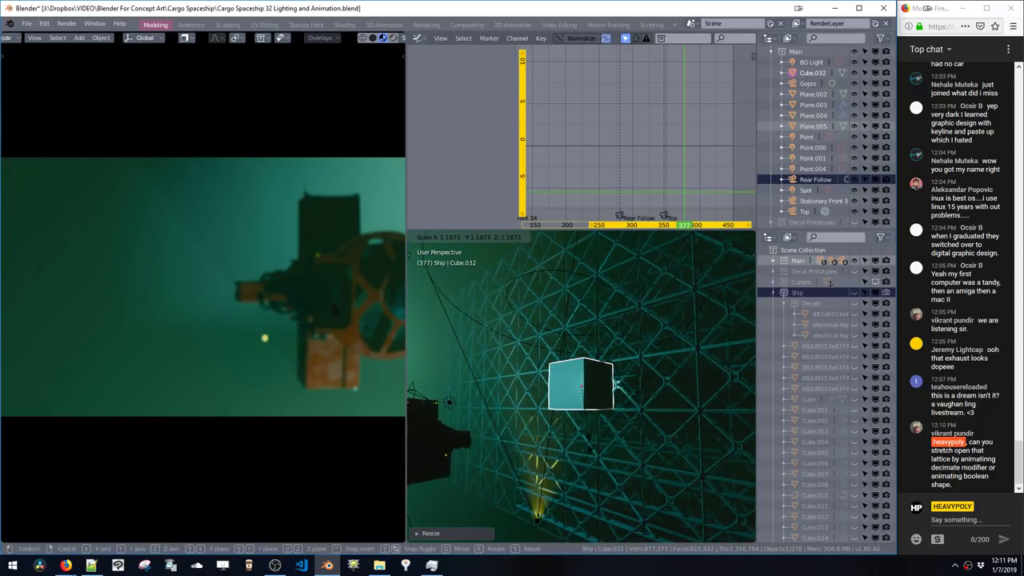
{"action": "left_click", "coordinate": [584, 403]}
{"action": "key", "text": "g"}
{"action": "left_click", "coordinate": [583, 430]}
{"action": "key", "text": "s"}
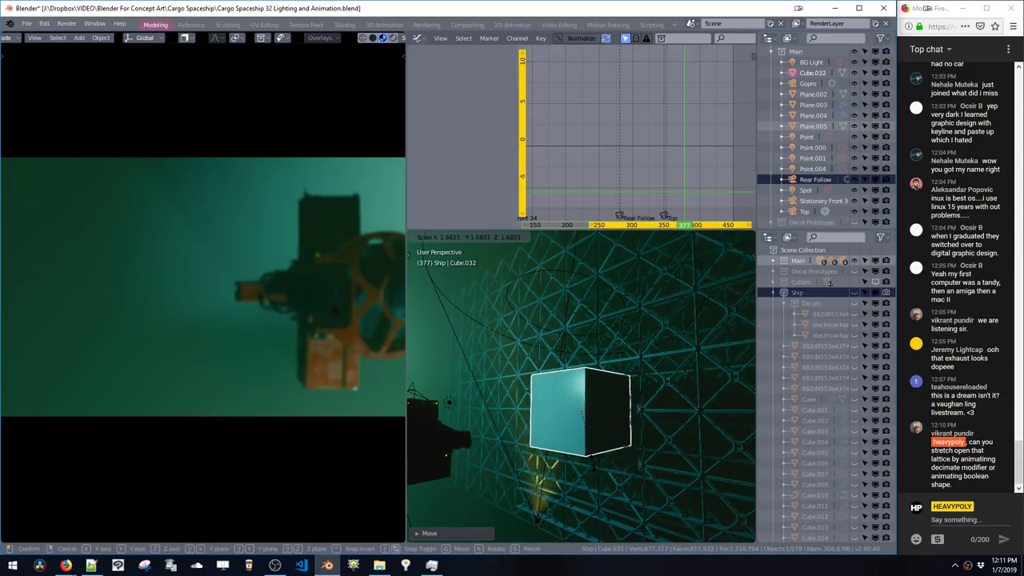
{"action": "left_click", "coordinate": [593, 478]}
{"action": "key", "text": "s"}
{"action": "key", "text": "z"}
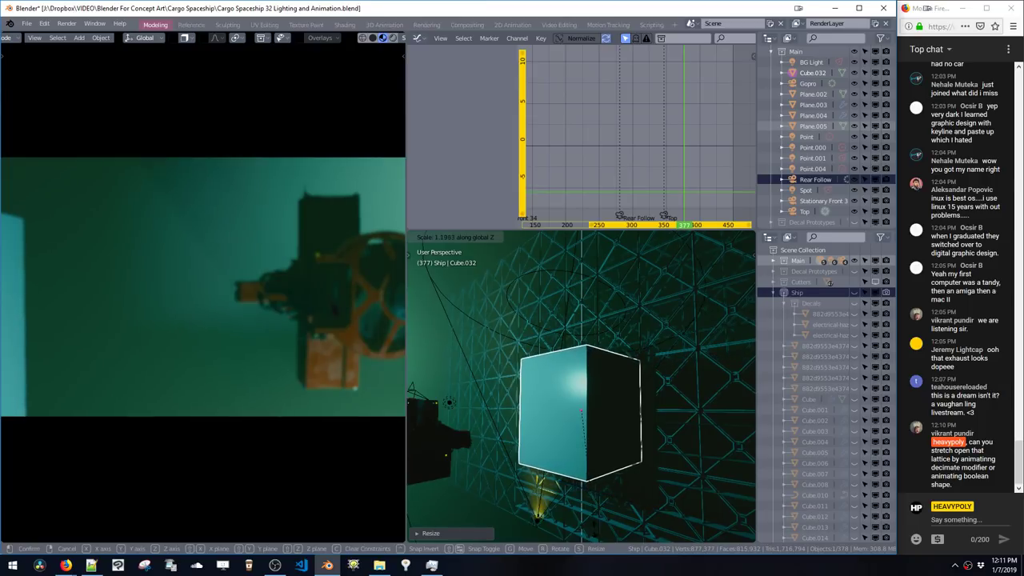
{"action": "left_click", "coordinate": [614, 479]}
Step: Scale the cube down and align it behind the small ship in the Right Orthographic view
{"action": "middle_click_drag", "start_coordinate": [615, 479], "coordinate": [560, 382]}
{"action": "key", "text": "grave"}
{"action": "left_click", "coordinate": [606, 341]}
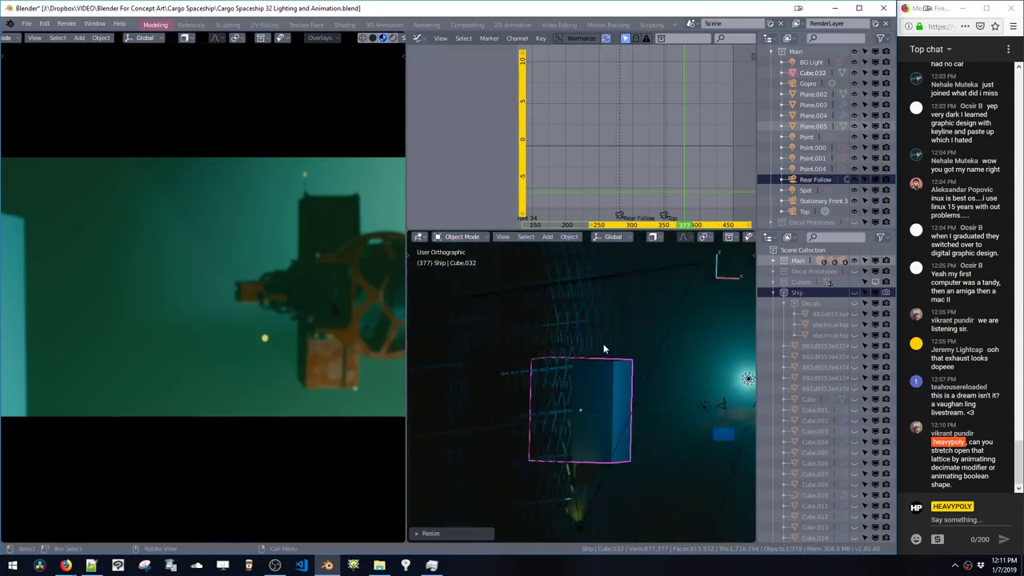
{"action": "key", "text": "grave"}
{"action": "key", "text": "Escape"}
{"action": "key", "text": "KP_3"}
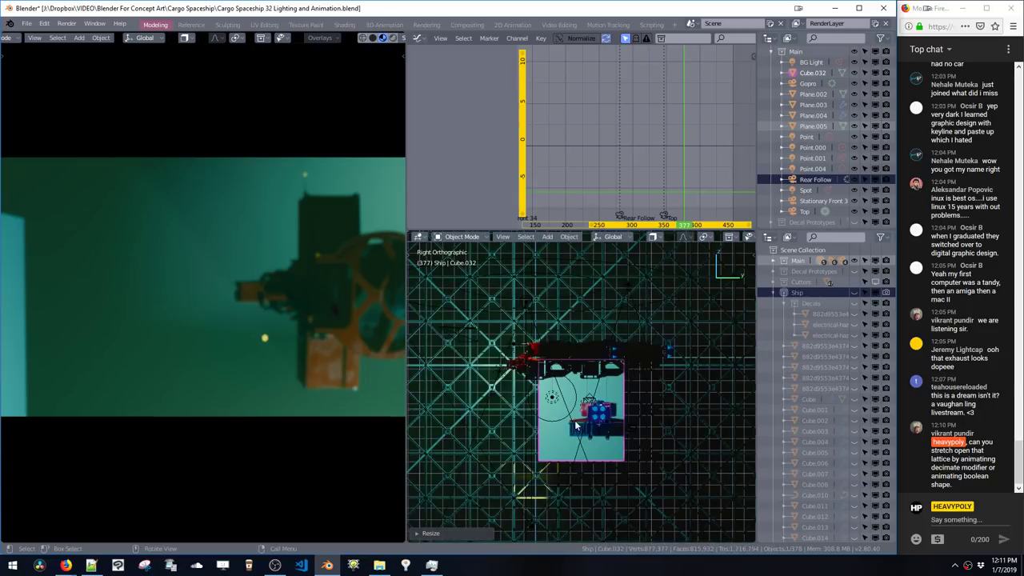
{"action": "key", "text": "g"}
{"action": "left_click", "coordinate": [629, 501]}
{"action": "key", "text": "s"}
{"action": "left_click", "coordinate": [610, 465]}
{"action": "key", "text": "g"}
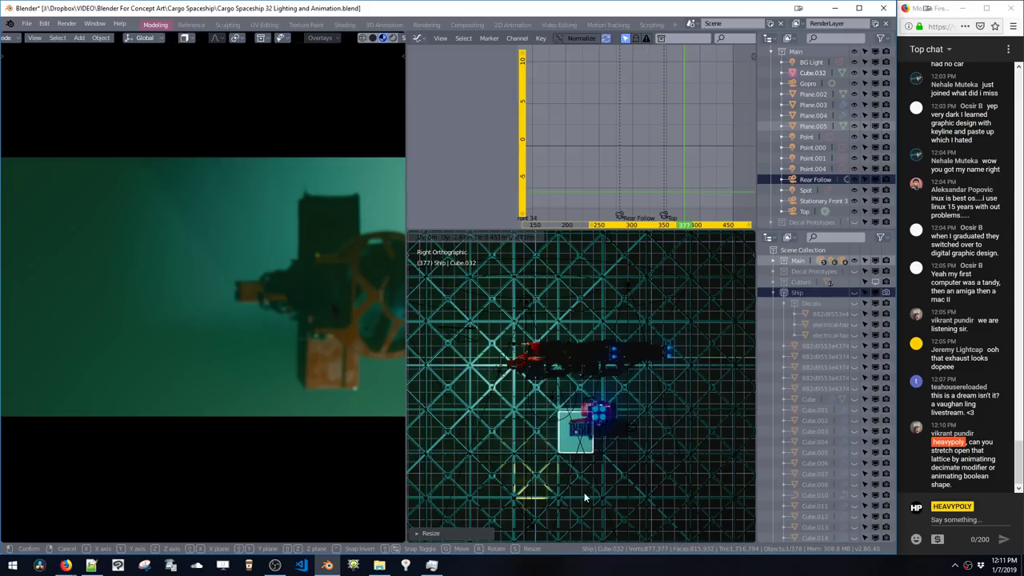
{"action": "left_click", "coordinate": [580, 478]}
Step: In Edit Mode, raise the cube's top face to make the block taller
{"action": "key", "text": "Tab"}
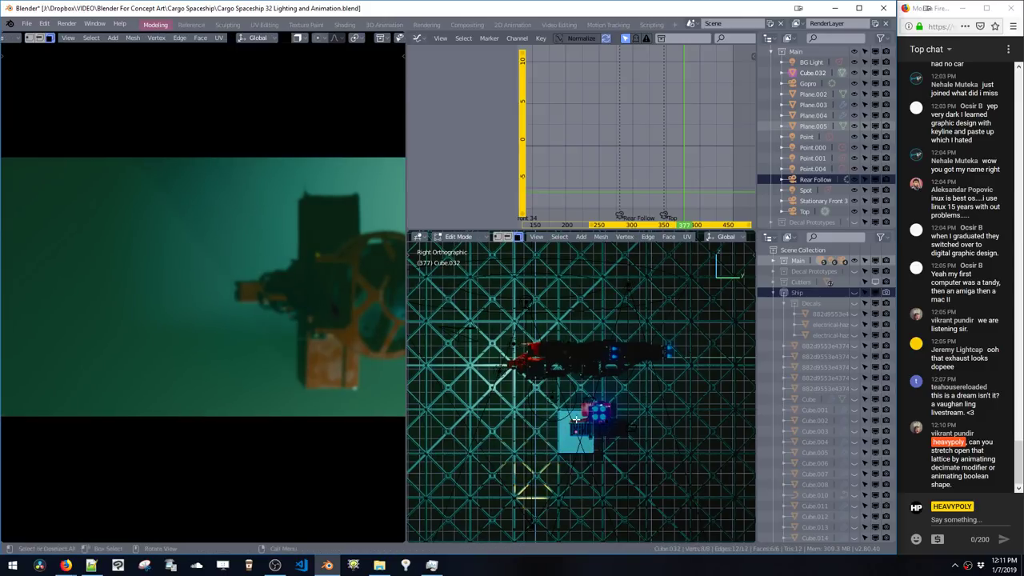
{"action": "key", "text": "b"}
{"action": "left_click_drag", "start_coordinate": [598, 383], "coordinate": [606, 383]}
{"action": "key", "text": "e"}
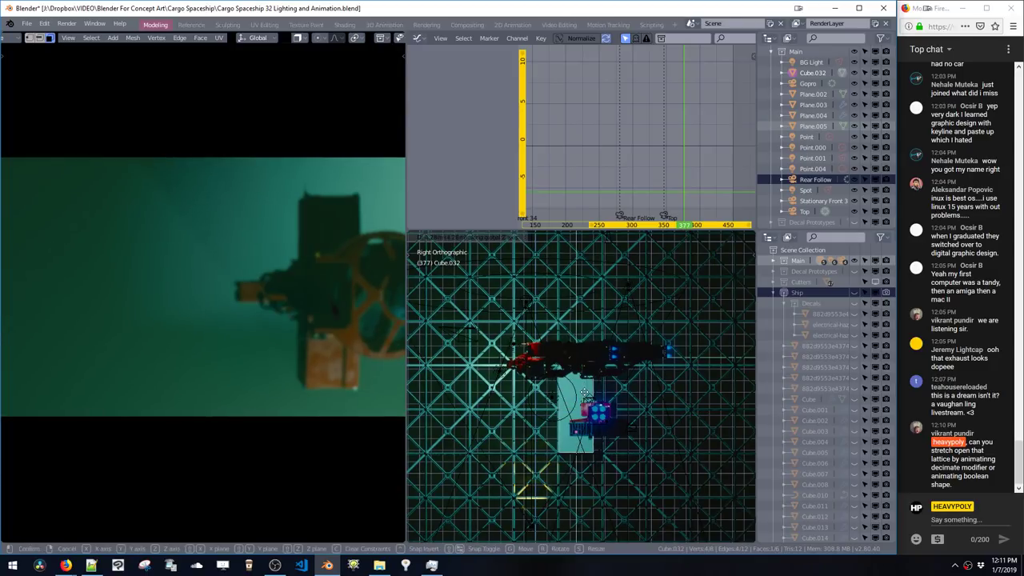
{"action": "left_click", "coordinate": [586, 430]}
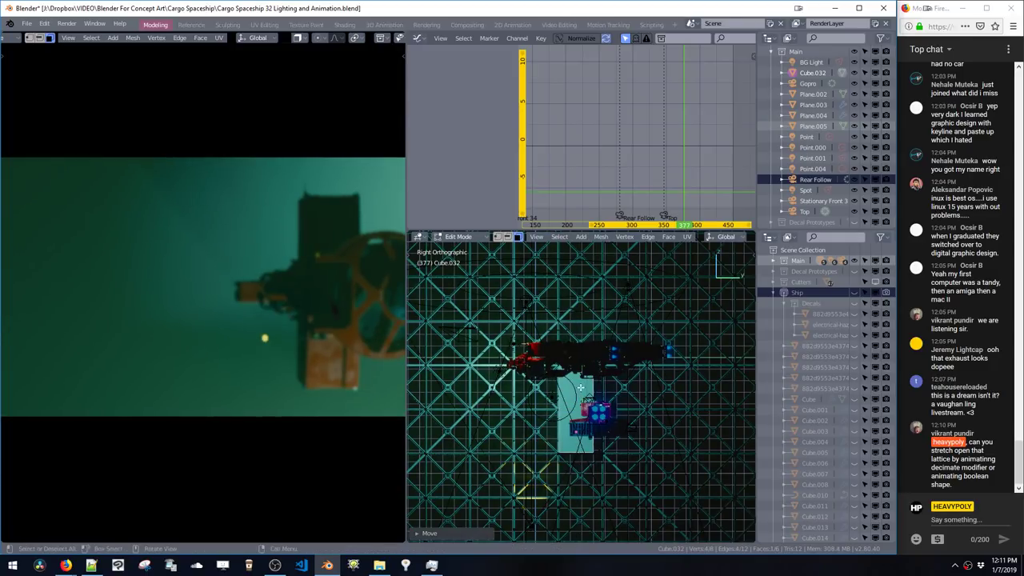
Step: Extend the cube's side face along the Y axis until the block spans the full width of the small ship
{"action": "key", "text": "b"}
{"action": "middle_click_drag", "start_coordinate": [603, 430], "coordinate": [591, 395]}
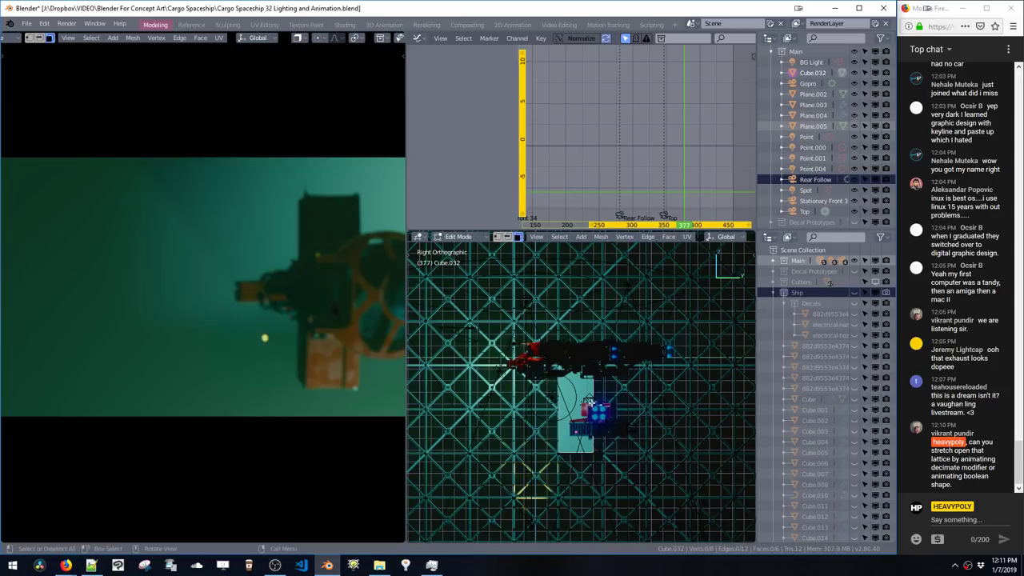
{"action": "key", "text": "b"}
{"action": "left_click_drag", "start_coordinate": [597, 423], "coordinate": [604, 445]}
{"action": "key", "text": "g"}
{"action": "key", "text": "y"}
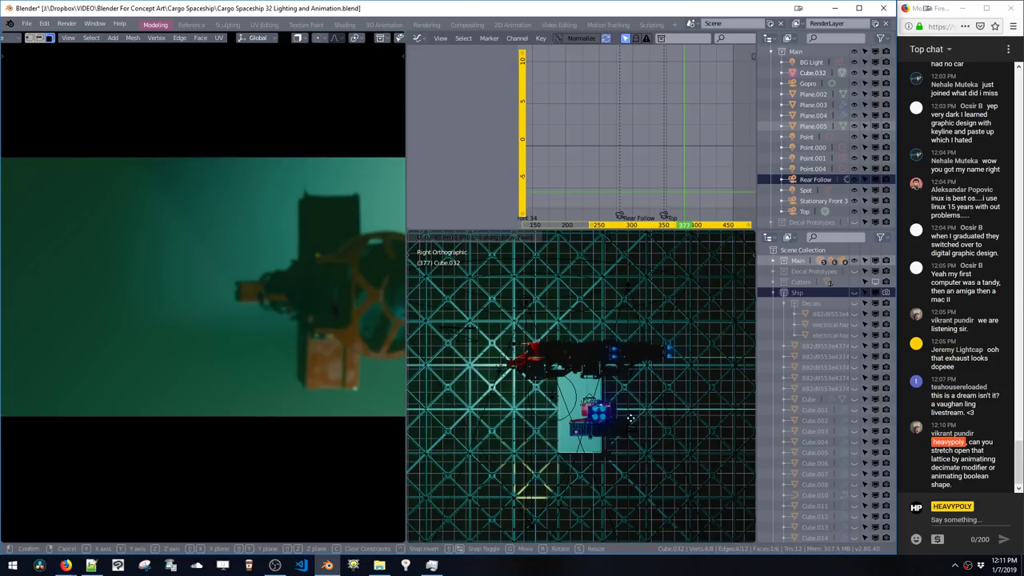
{"action": "left_click", "coordinate": [716, 458]}
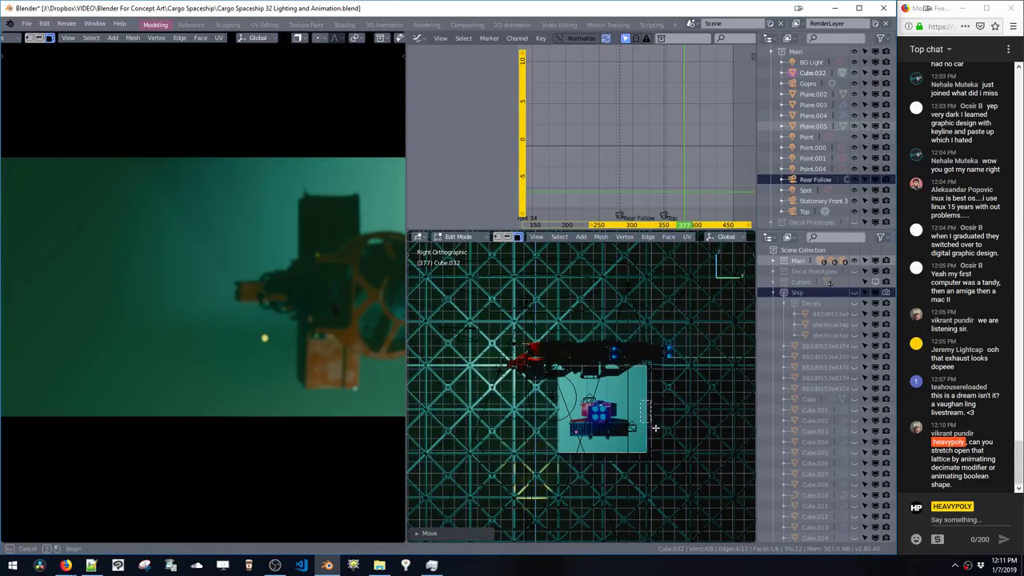
Step: Return the cube to Object Mode and apply its scale
{"action": "left_click", "coordinate": [648, 422]}
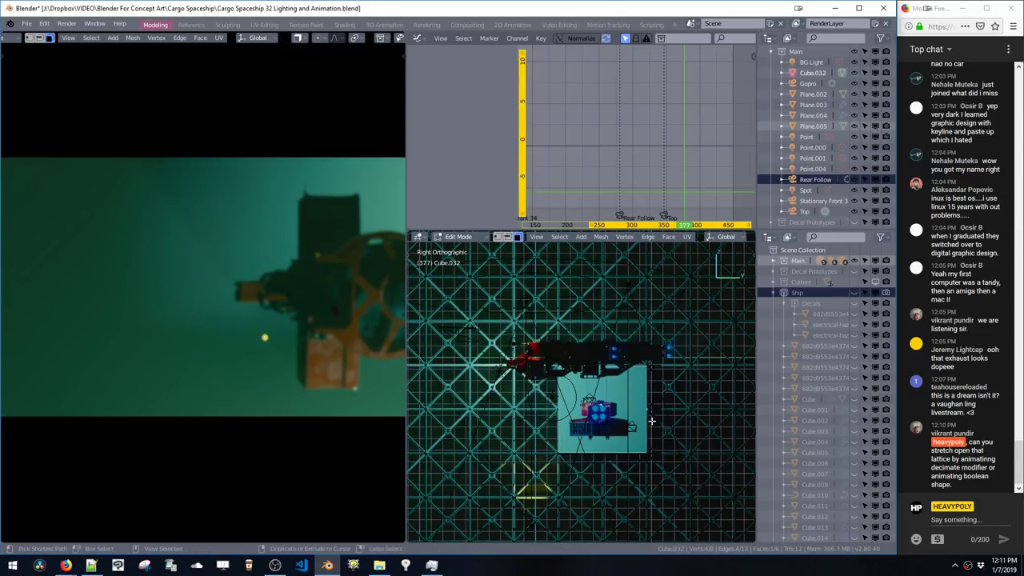
{"action": "key", "text": "ctrl+space"}
{"action": "left_click", "coordinate": [651, 447]}
{"action": "key", "text": "ctrl+a"}
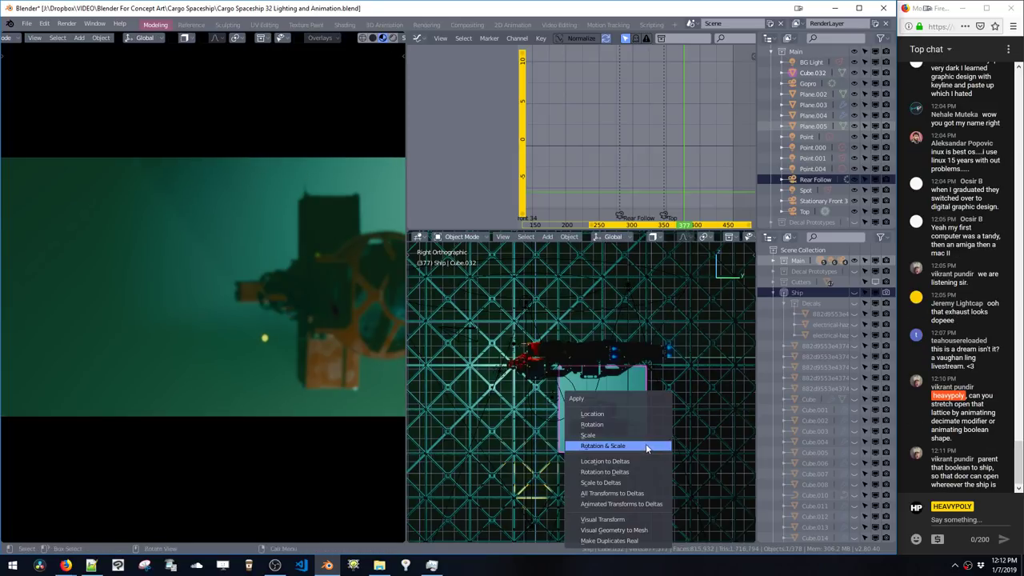
{"action": "left_click", "coordinate": [638, 436]}
Step: Scrub to frame 319 and cut the cube out of the lattice wall Plane.003 with a Live Subtract boolean
{"action": "middle_click_drag", "start_coordinate": [637, 393], "coordinate": [607, 396]}
{"action": "left_click_drag", "start_coordinate": [667, 143], "coordinate": [646, 172]}
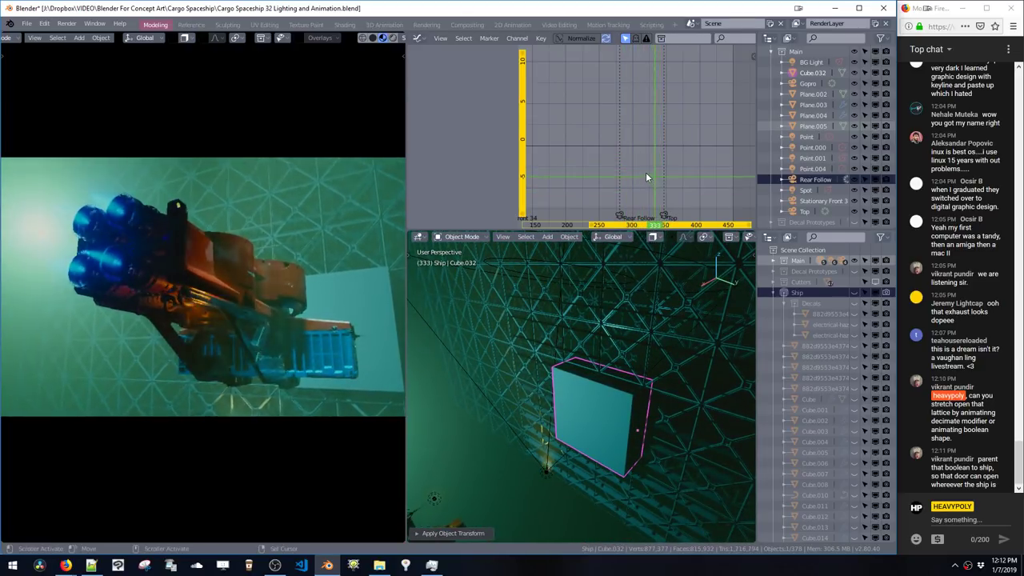
{"action": "left_click", "coordinate": [663, 415]}
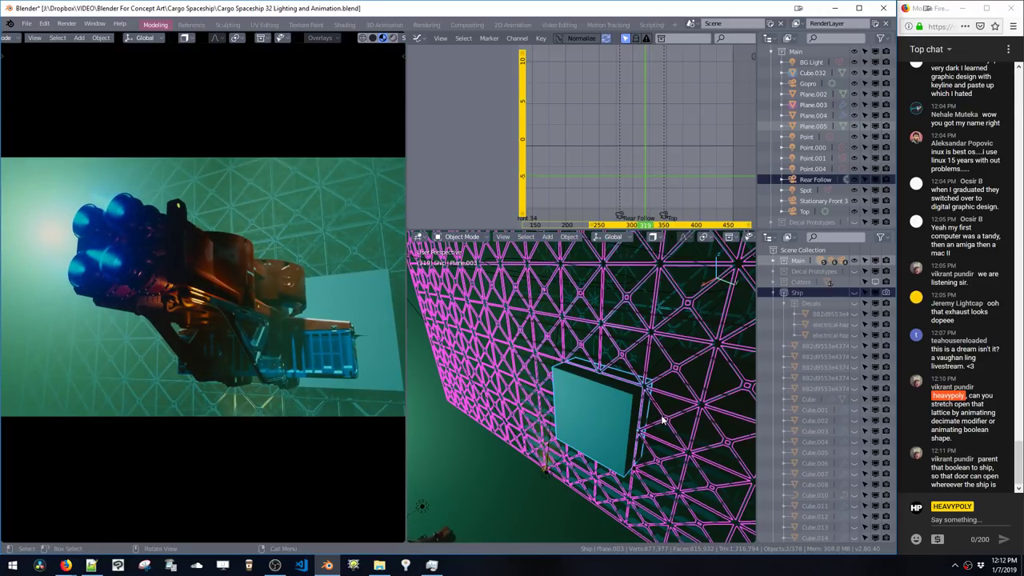
{"action": "key", "text": "ctrl+shift+b"}
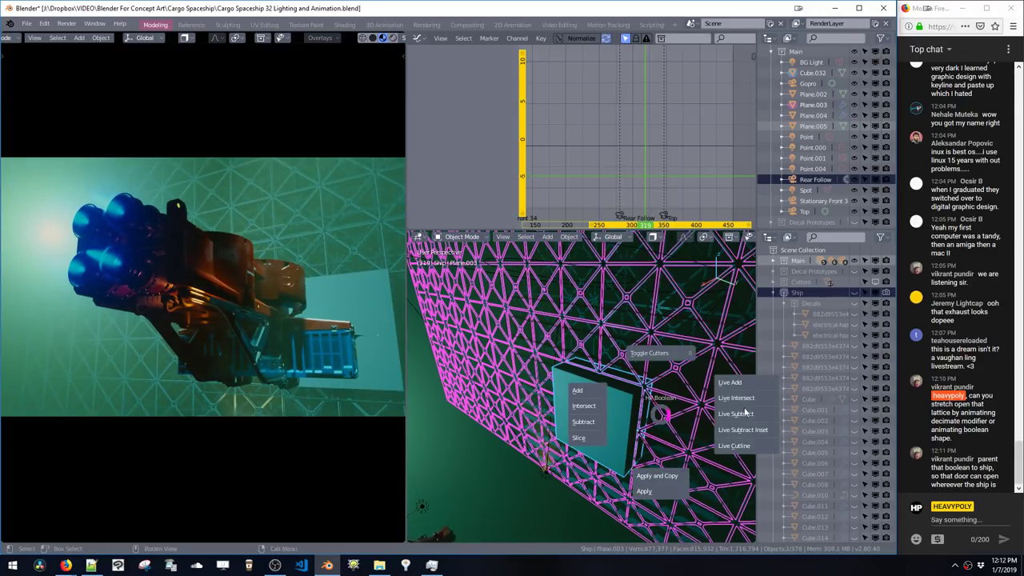
{"action": "left_click", "coordinate": [736, 421]}
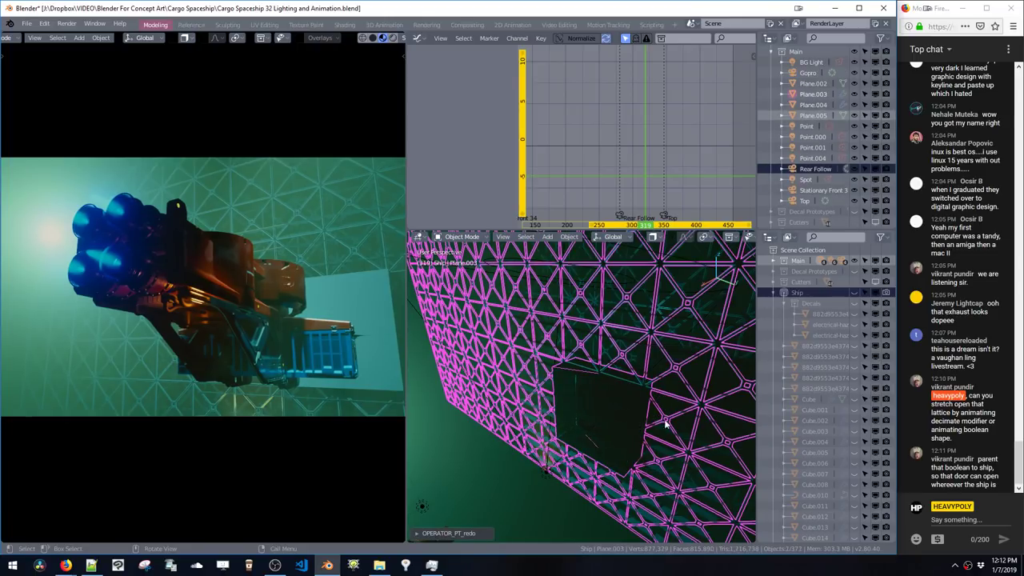
Step: Add a Solidify modifier to the lattice wall Plane.003
{"action": "scroll", "coordinate": [600, 396], "scroll_direction": "up", "scroll_amount": 5}
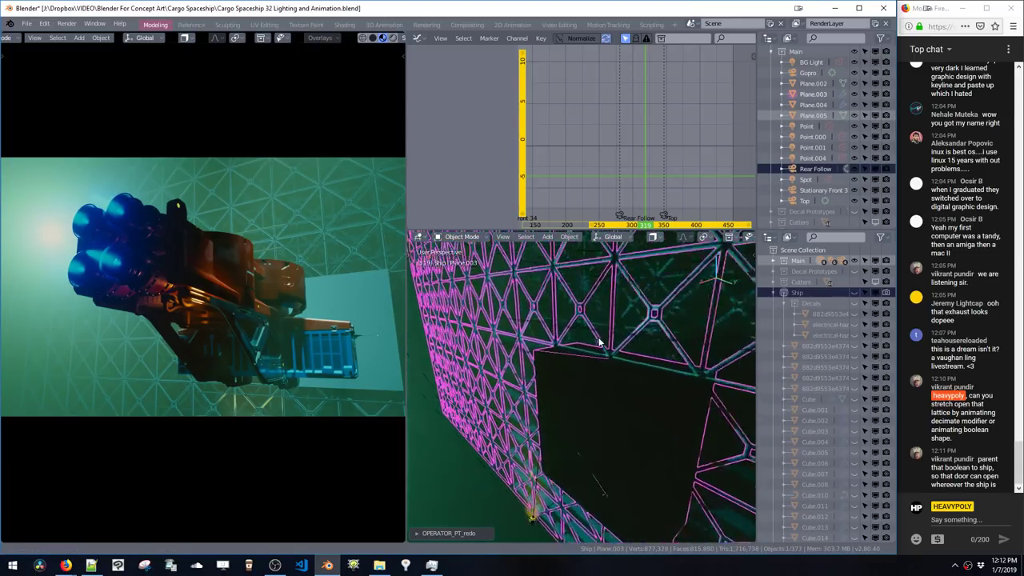
{"action": "left_click", "coordinate": [540, 386]}
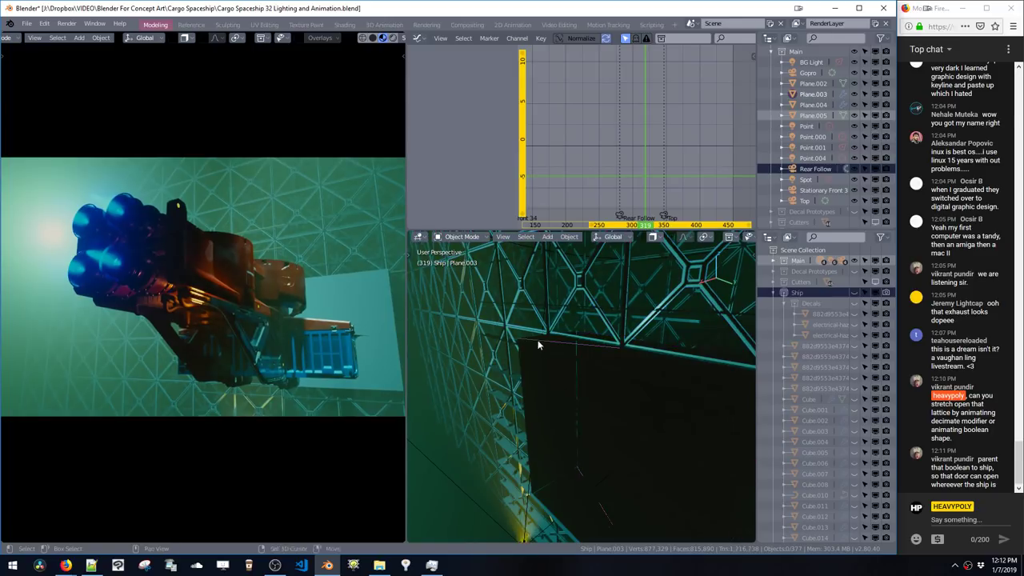
{"action": "middle_click_drag", "start_coordinate": [535, 334], "coordinate": [518, 328]}
{"action": "left_click", "coordinate": [498, 369]}
{"action": "left_click", "coordinate": [496, 358]}
{"action": "left_click", "coordinate": [494, 352]}
{"action": "left_click", "coordinate": [492, 355]}
{"action": "left_click", "coordinate": [494, 356]}
{"action": "key", "text": "ctrl+shift+v"}
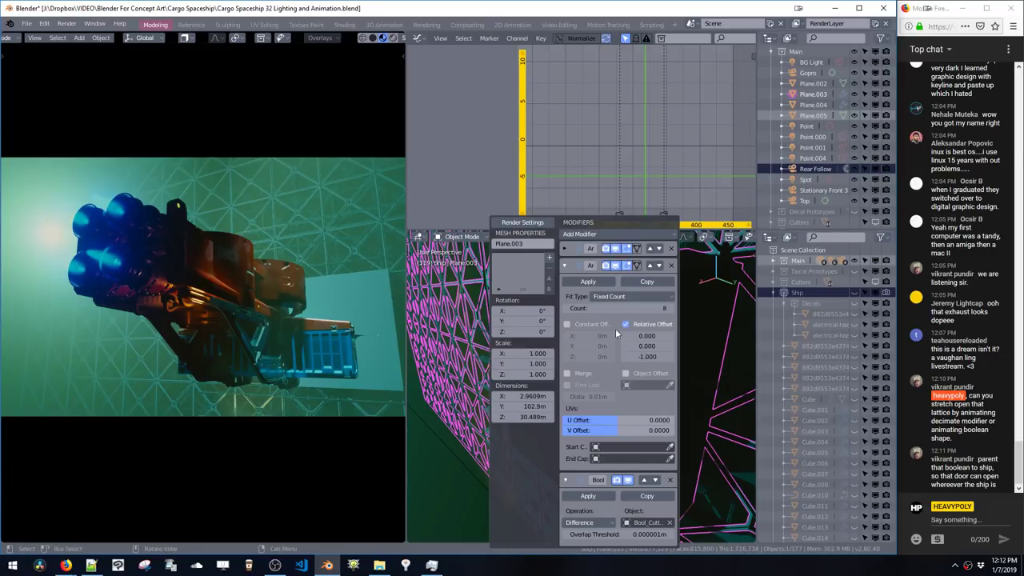
{"action": "left_click", "coordinate": [608, 233]}
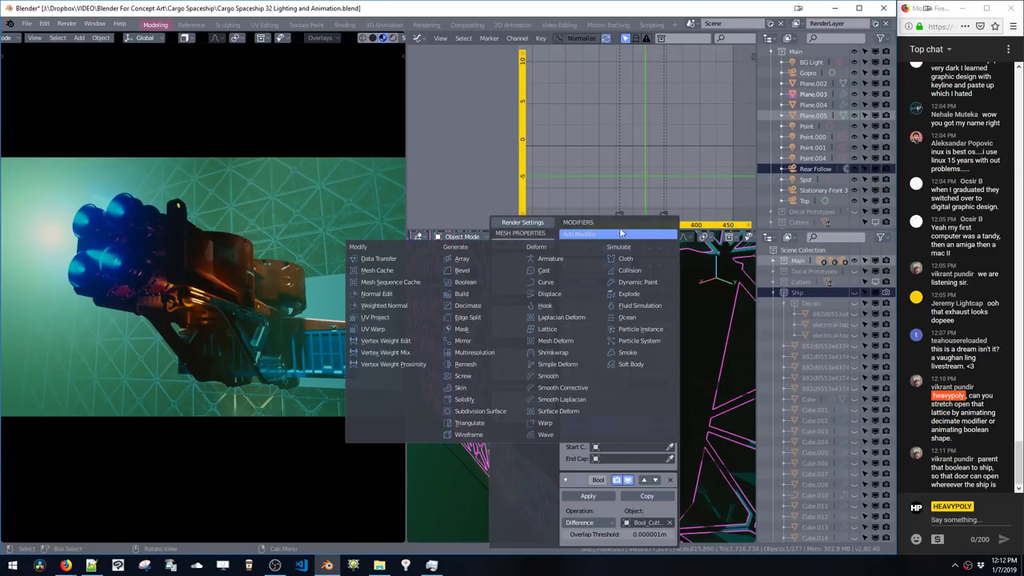
{"action": "left_click", "coordinate": [504, 399]}
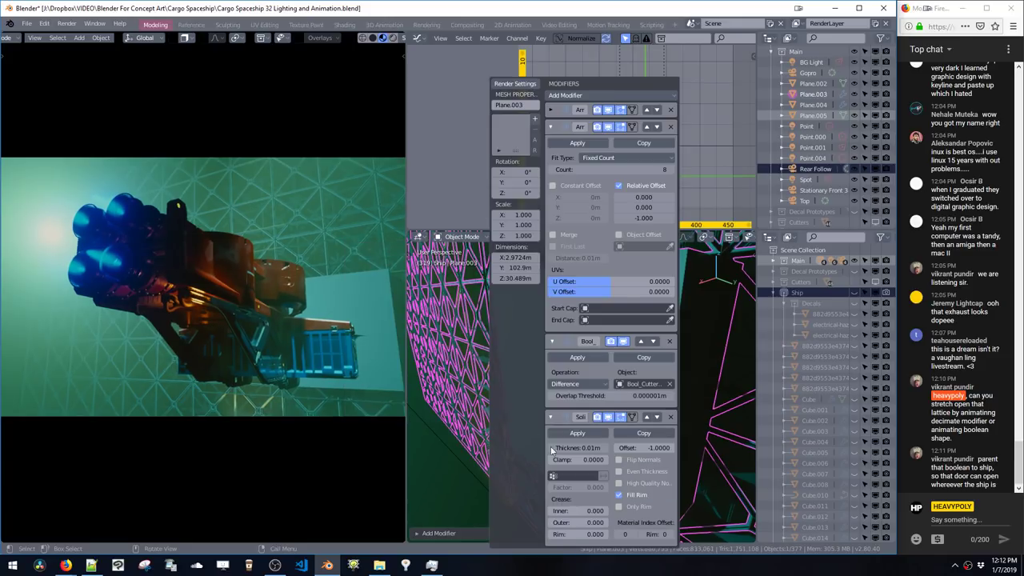
Step: Move the Solidify modifier above the Boolean in the lattice wall Plane.003's modifier stack
{"action": "left_click", "coordinate": [647, 417]}
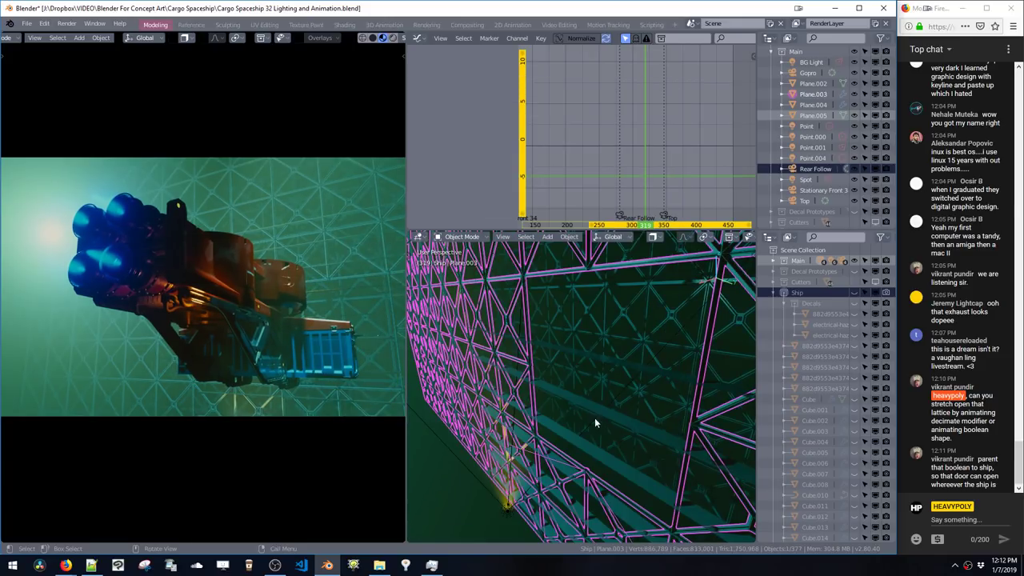
{"action": "mouse_move", "coordinate": [593, 420]}
{"action": "middle_mouse_down"}
{"action": "mouse_move", "coordinate": [587, 425]}
{"action": "mouse_move", "coordinate": [589, 410]}
{"action": "middle_mouse_up"}
{"action": "left_click", "coordinate": [589, 408]}
{"action": "key", "text": "alt+a"}
Step: Add a Solidify modifier to the horizontal beams Plane.005
{"action": "left_click", "coordinate": [581, 398]}
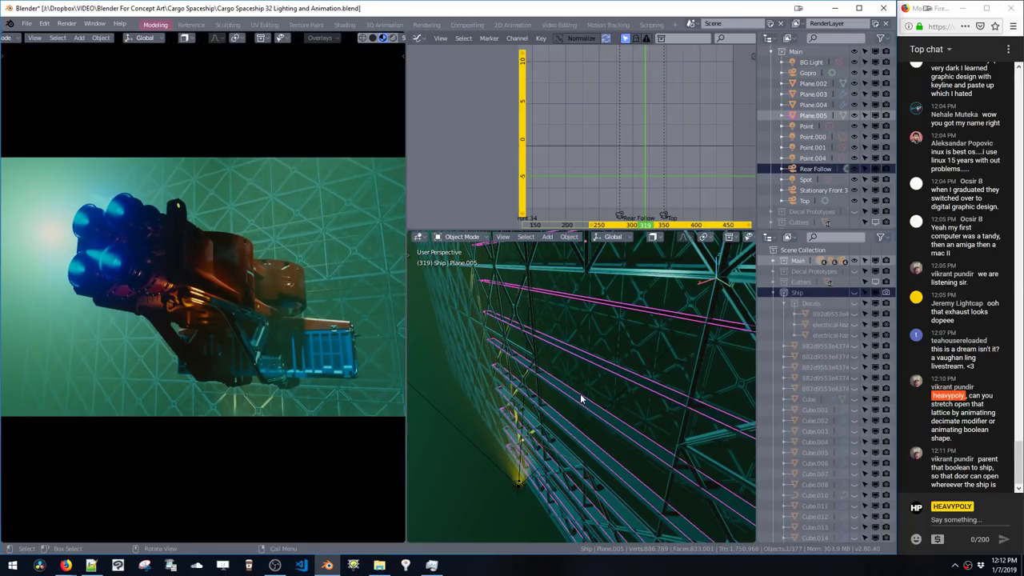
{"action": "key", "text": "v"}
{"action": "middle_click_drag", "start_coordinate": [498, 319], "coordinate": [559, 383]}
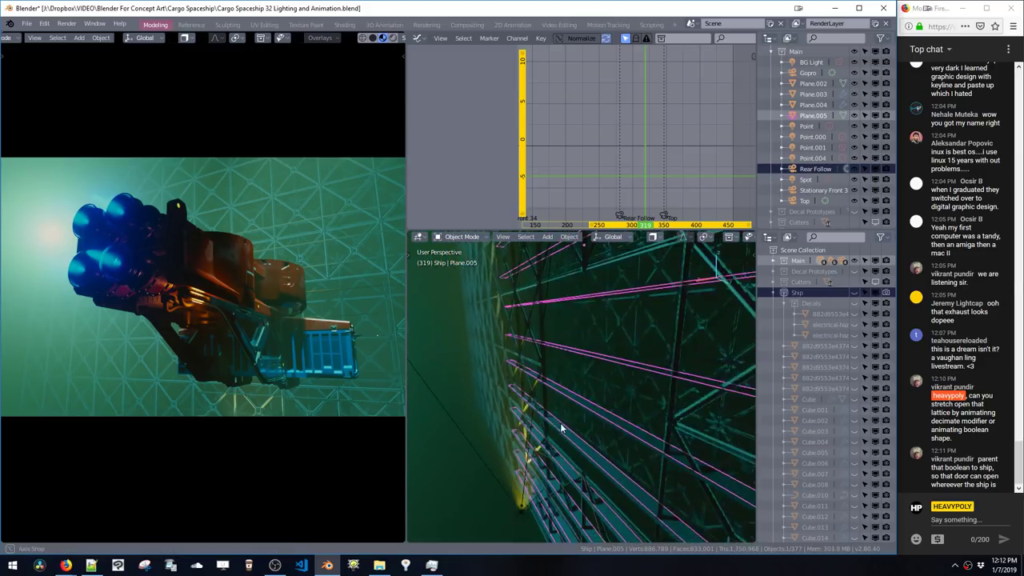
{"action": "middle_click_drag", "start_coordinate": [561, 424], "coordinate": [570, 425]}
{"action": "key", "text": "v"}
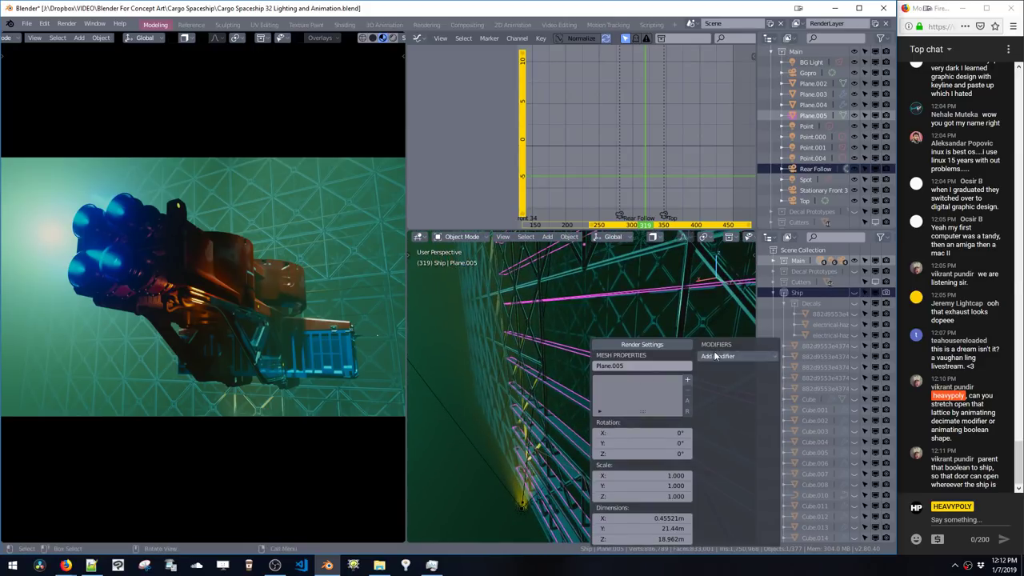
{"action": "left_click", "coordinate": [709, 358]}
{"action": "left_click", "coordinate": [599, 320]}
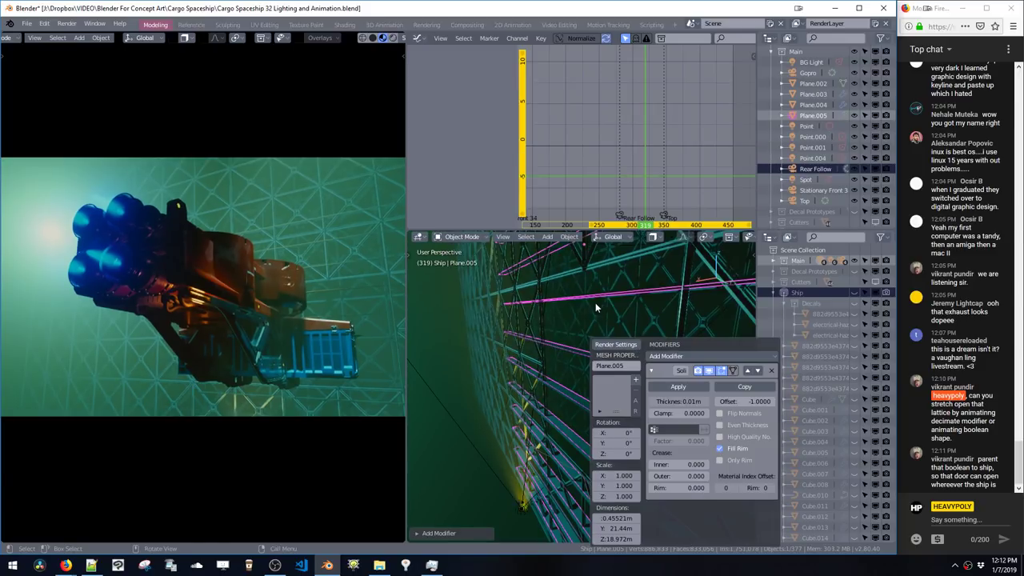
Step: Select the lattice wall Plane.003 and toggle its boolean cutters into view
{"action": "middle_click_drag", "start_coordinate": [521, 391], "coordinate": [527, 424]}
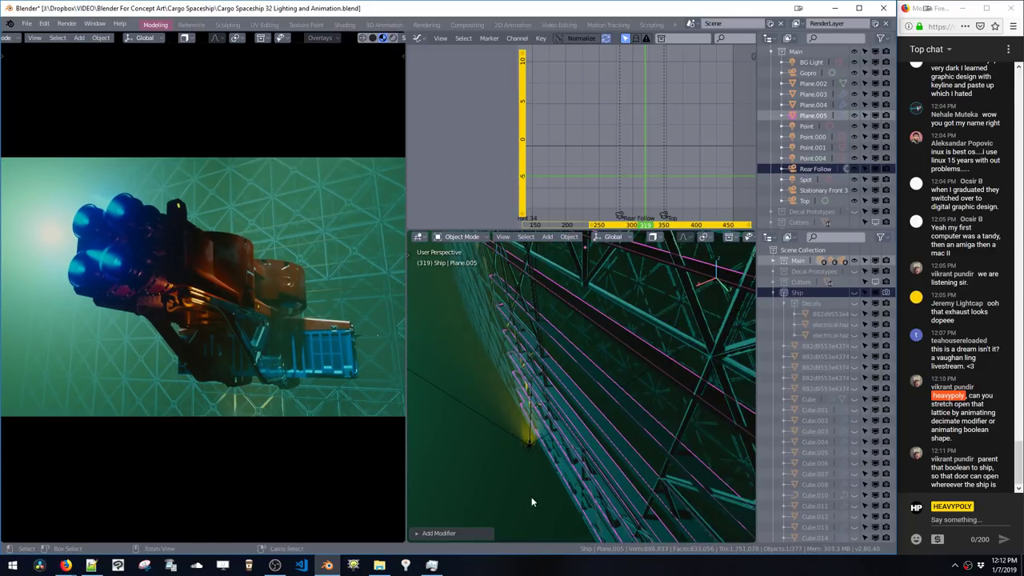
{"action": "middle_click_drag", "start_coordinate": [530, 512], "coordinate": [563, 408]}
{"action": "left_click", "coordinate": [562, 408]}
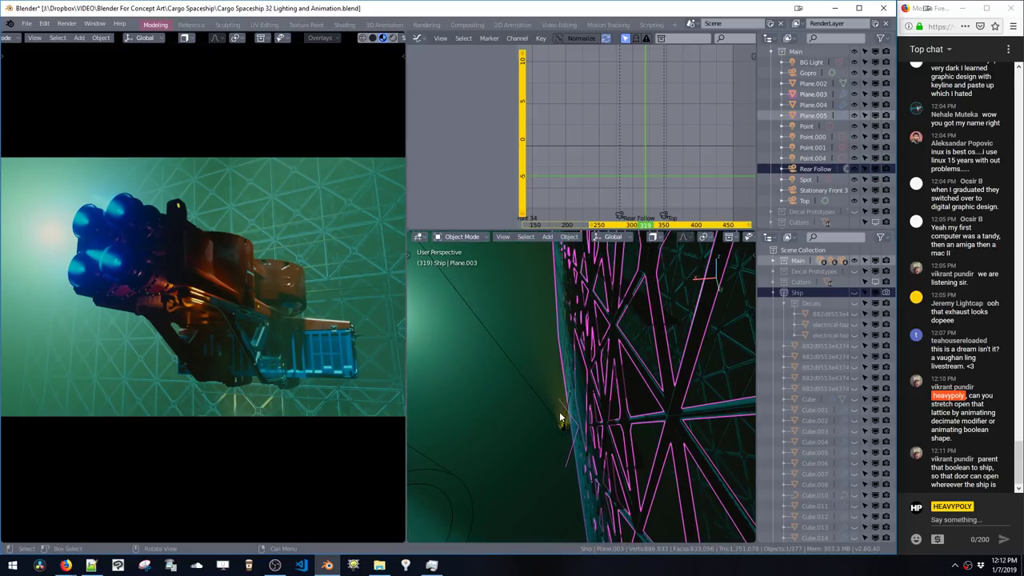
{"action": "key", "text": "ctrl+shift+b"}
{"action": "left_click", "coordinate": [563, 337]}
Step: Cut the doorway cutter cube out of the horizontal beams Plane.005 with a Live Subtract boolean
{"action": "left_click", "coordinate": [562, 388]}
{"action": "middle_click_drag", "start_coordinate": [565, 392], "coordinate": [599, 413]}
{"action": "left_click", "coordinate": [593, 413]}
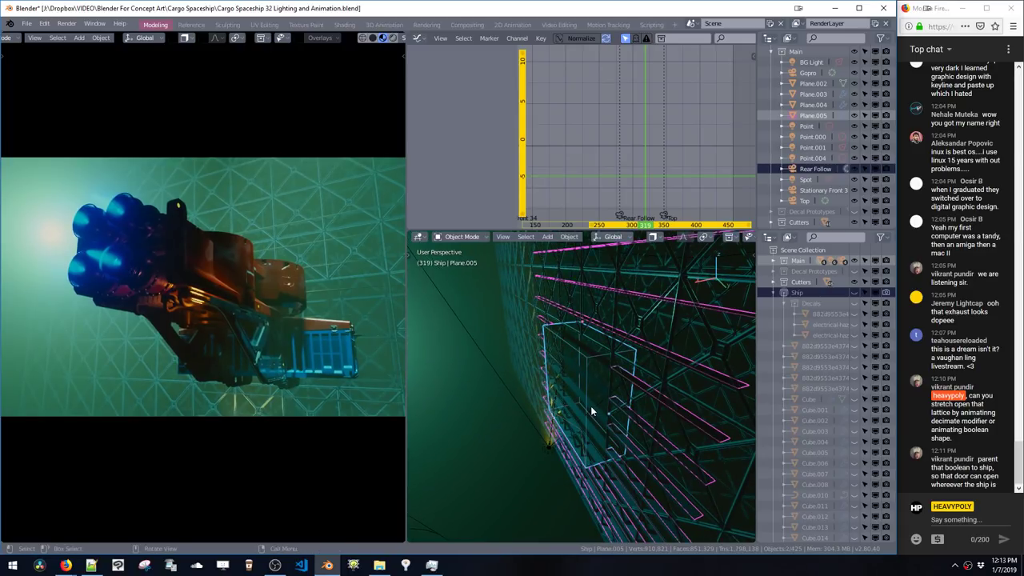
{"action": "key", "text": "ctrl+shift+b"}
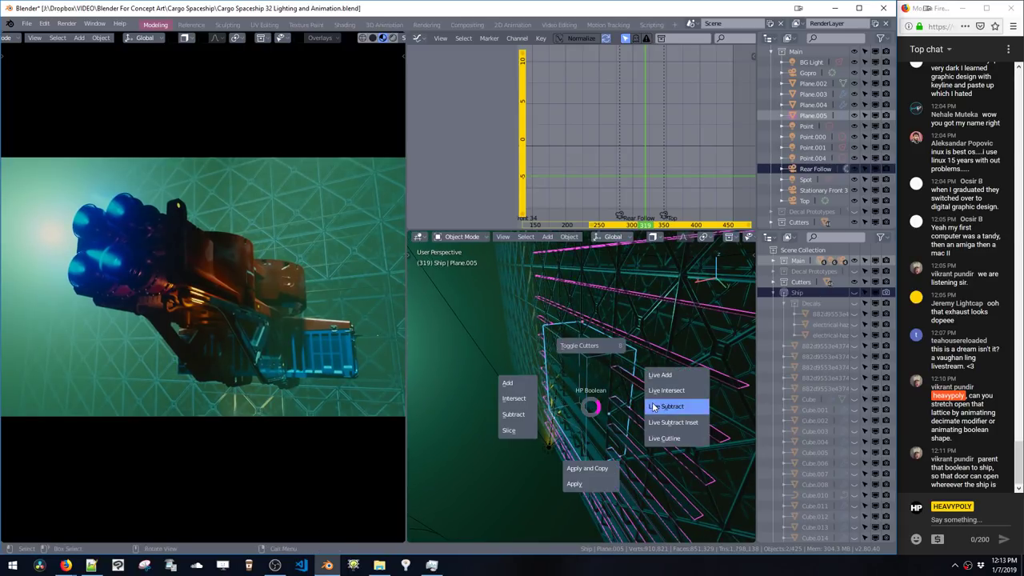
{"action": "left_click", "coordinate": [654, 406]}
Step: Delete the Plane.002 mesh crossing the doorway
{"action": "mouse_move", "coordinate": [592, 452]}
{"action": "middle_mouse_down"}
{"action": "mouse_move", "coordinate": [612, 370]}
{"action": "mouse_move", "coordinate": [590, 412]}
{"action": "mouse_move", "coordinate": [566, 398]}
{"action": "mouse_move", "coordinate": [567, 440]}
{"action": "mouse_move", "coordinate": [571, 421]}
{"action": "mouse_move", "coordinate": [581, 449]}
{"action": "middle_mouse_up"}
{"action": "left_click", "coordinate": [565, 398]}
{"action": "key", "text": "Delete"}
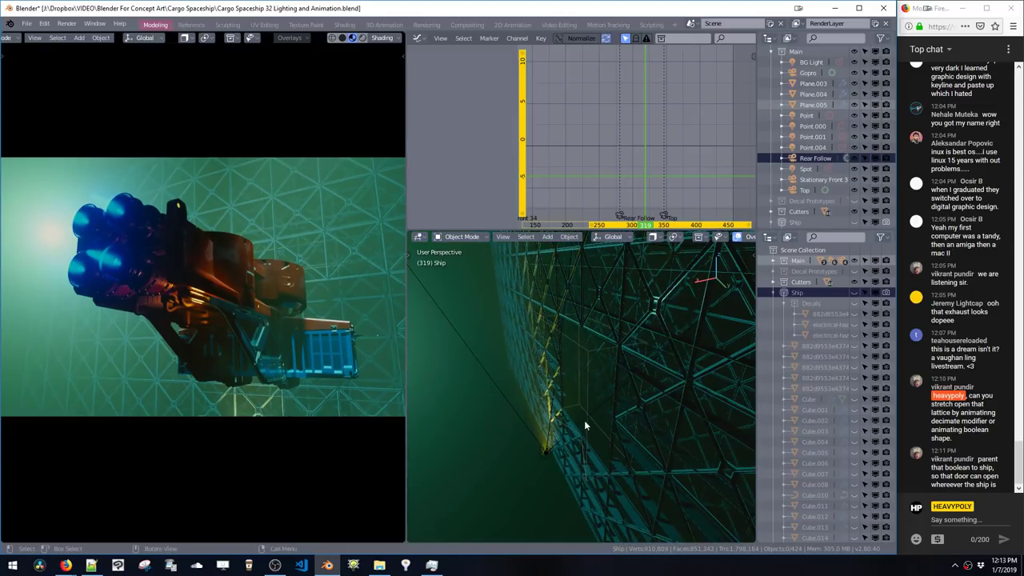
Step: Select the doorway's boolean cutter Bool_Cutter_44
{"action": "left_click", "coordinate": [585, 422]}
{"action": "left_click", "coordinate": [584, 411]}
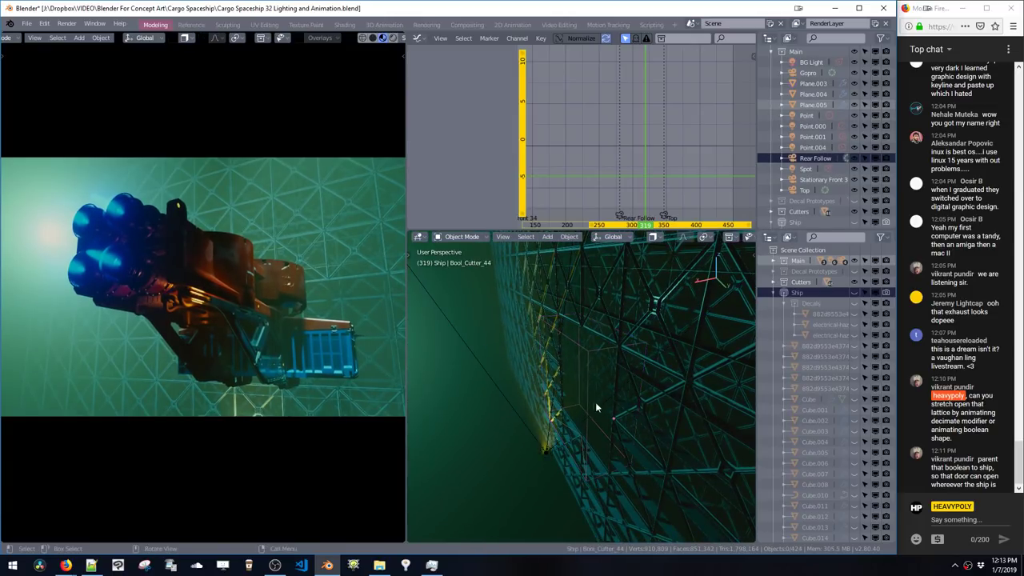
{"action": "middle_click_drag", "start_coordinate": [601, 405], "coordinate": [629, 440]}
{"action": "left_click", "coordinate": [610, 440]}
{"action": "left_click", "coordinate": [642, 434]}
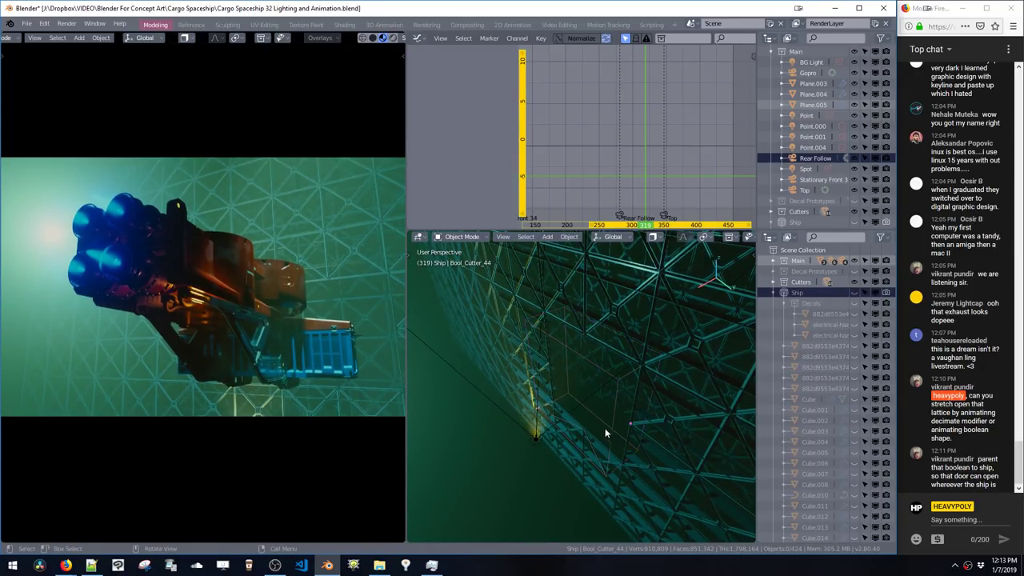
{"action": "key", "text": "b"}
{"action": "left_click_drag", "start_coordinate": [612, 437], "coordinate": [614, 441]}
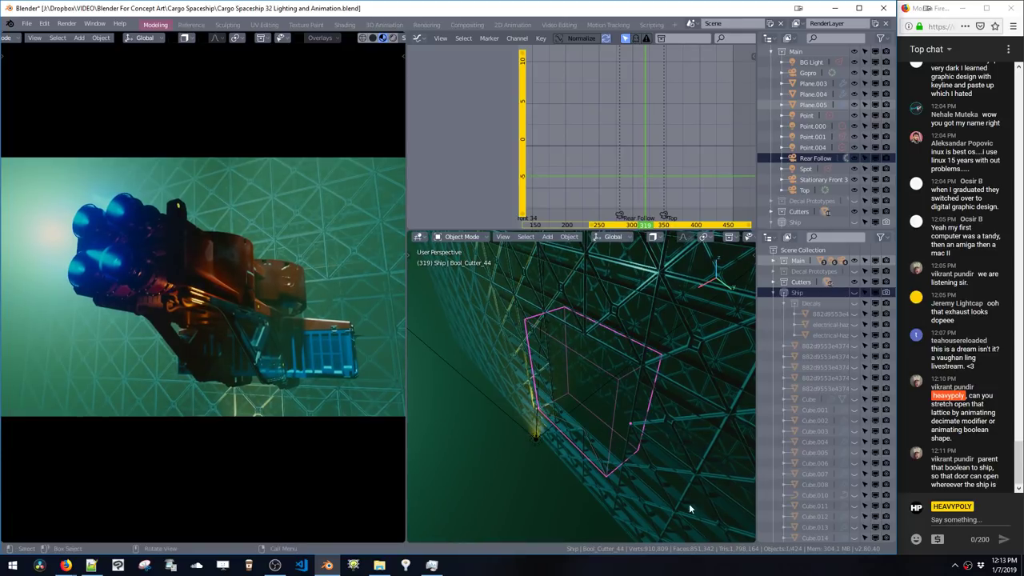
{"action": "key", "text": "s"}
{"action": "key", "text": "y"}
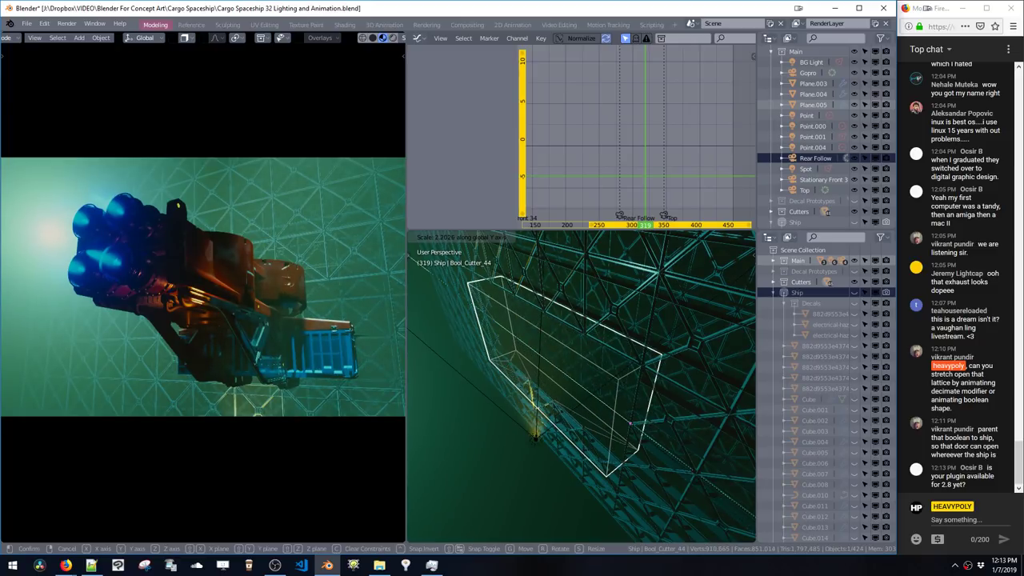
{"action": "left_click", "coordinate": [619, 392]}
Step: Go to frame 349 at the Top camera marker and scale the cutter flat to 0 along the Y axis
{"action": "middle_click_drag", "start_coordinate": [619, 392], "coordinate": [662, 246]}
{"action": "middle_click_drag", "start_coordinate": [661, 458], "coordinate": [660, 410]}
{"action": "scroll", "coordinate": [659, 393], "scroll_direction": "down", "scroll_amount": 4}
{"action": "mouse_move", "coordinate": [649, 189]}
{"action": "right_mouse_down"}
{"action": "mouse_move", "coordinate": [693, 187]}
{"action": "mouse_move", "coordinate": [663, 180]}
{"action": "right_mouse_up"}
{"action": "left_click_drag", "start_coordinate": [662, 183], "coordinate": [667, 203]}
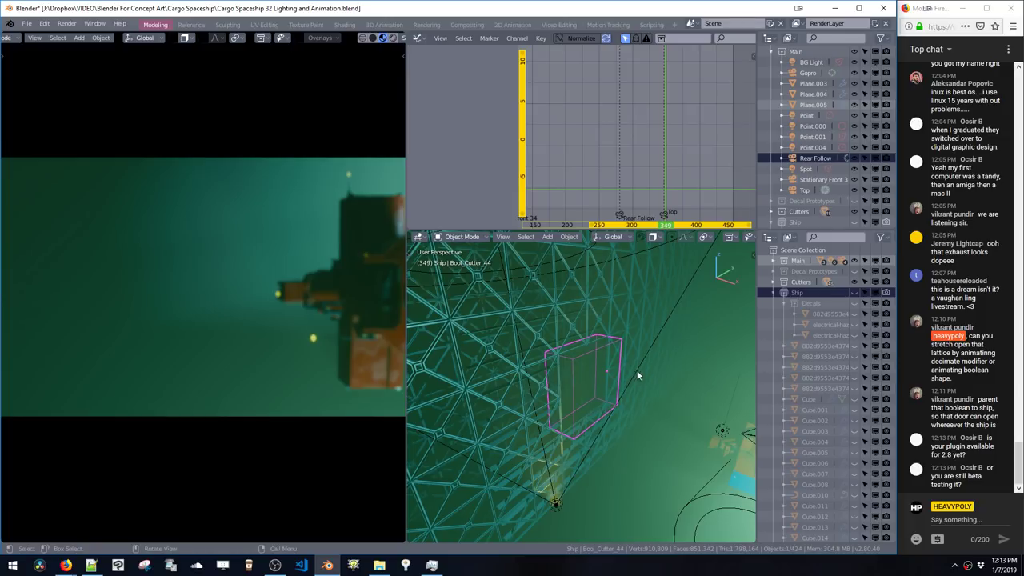
{"action": "key", "text": "s"}
{"action": "key", "text": "z"}
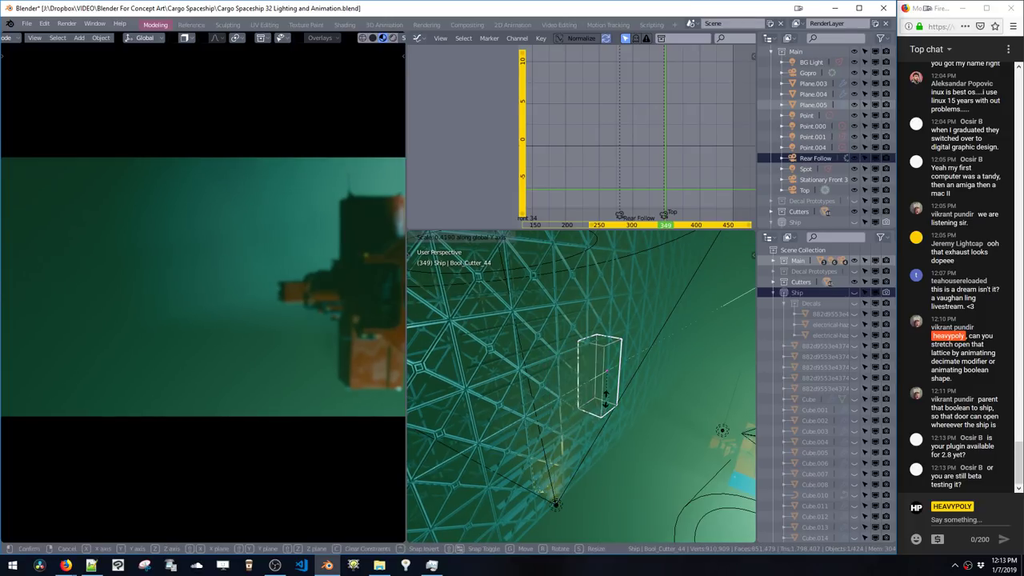
{"action": "key", "text": "Return"}
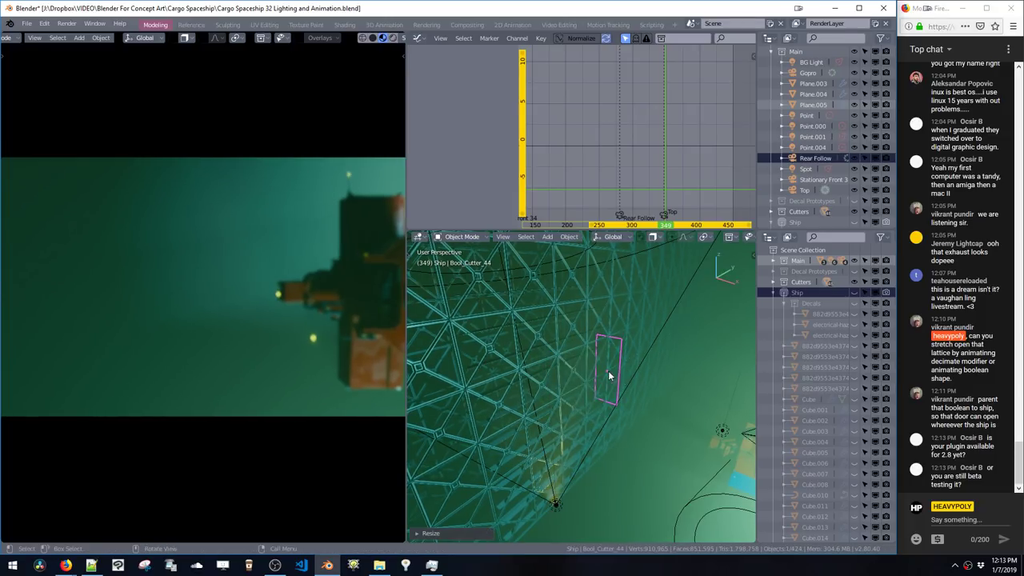
Step: Switch the lower outliner to the Properties editor and keyframe the cutter's Y scale at frame 349
{"action": "middle_click_drag", "start_coordinate": [606, 371], "coordinate": [559, 419]}
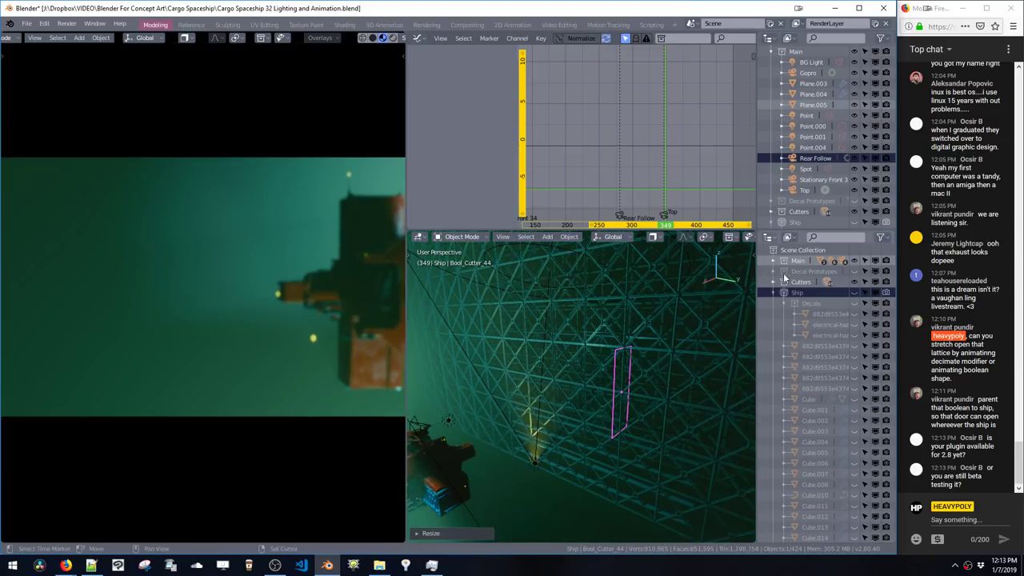
{"action": "left_click", "coordinate": [767, 238]}
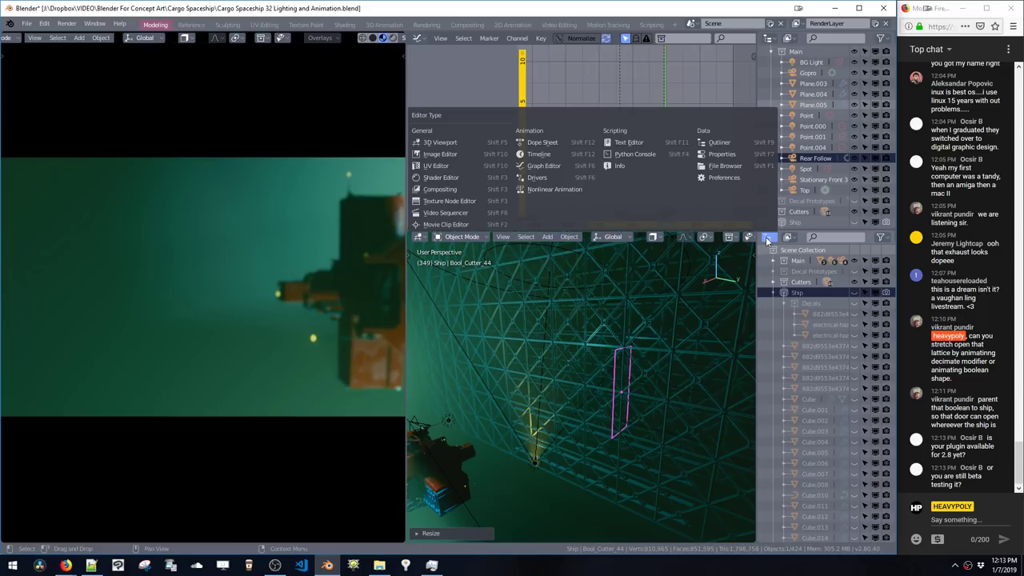
{"action": "left_click", "coordinate": [724, 154]}
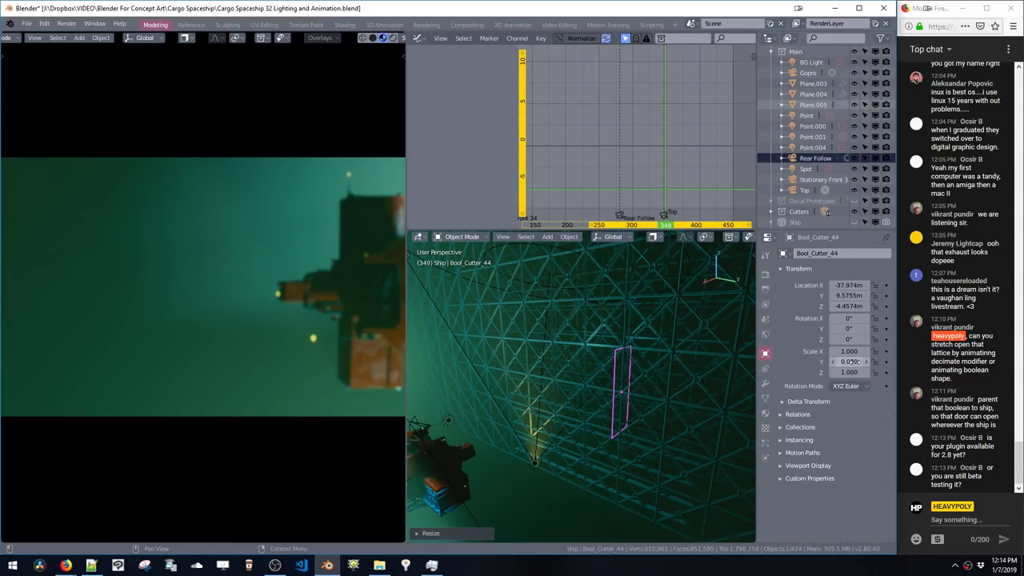
{"action": "left_click", "coordinate": [886, 361]}
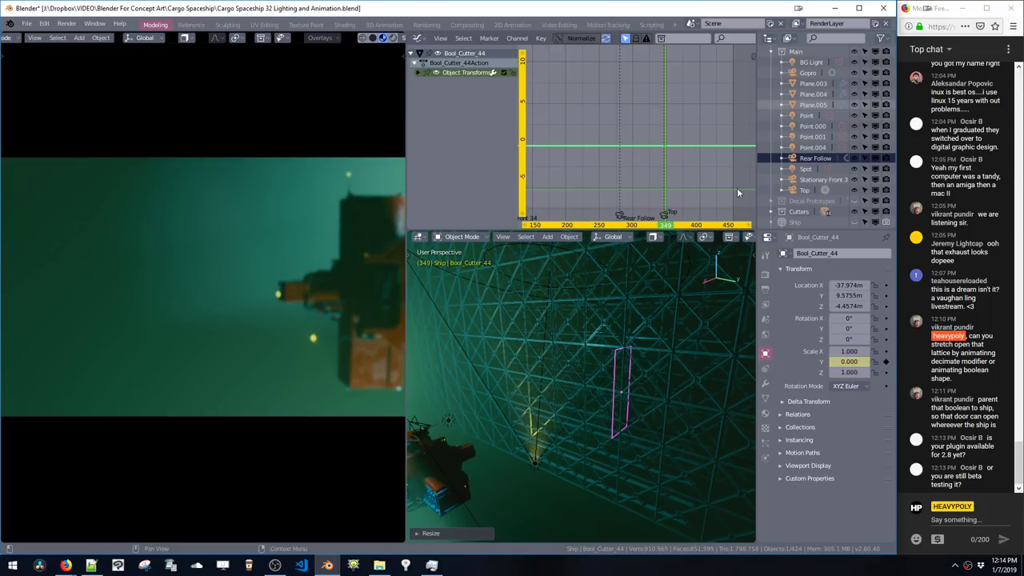
Step: Advance to frame 385 and add a second Y-scale keyframe about 24 frames after the first, with a value of 1.464
{"action": "key", "text": "space"}
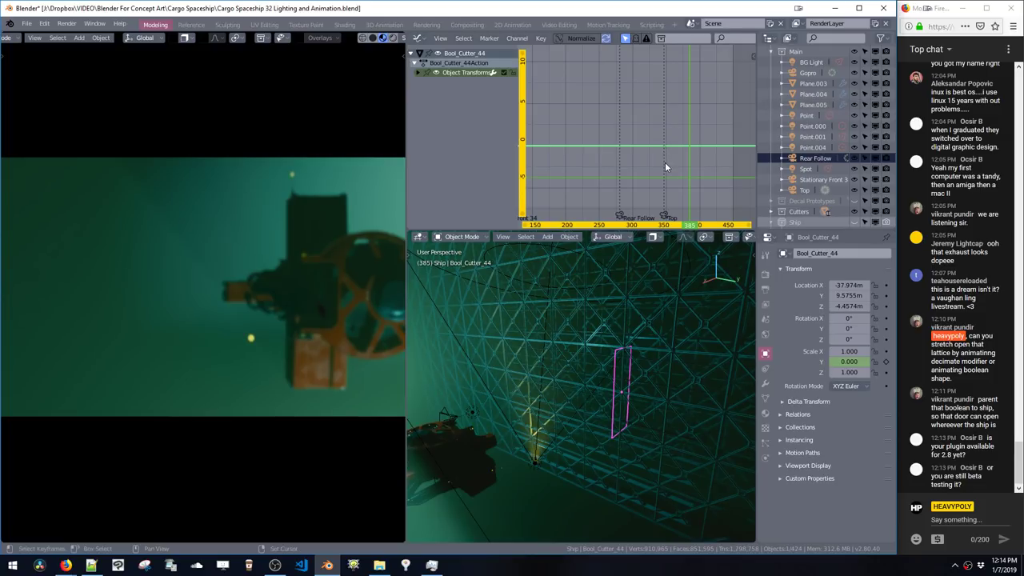
{"action": "key", "text": "g"}
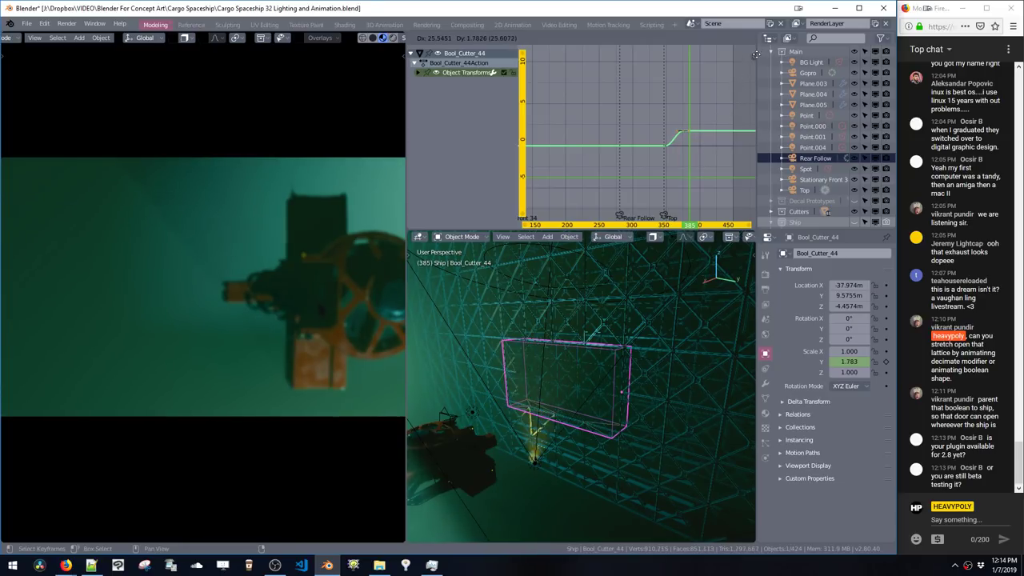
{"action": "left_click", "coordinate": [717, 97]}
{"action": "middle_click_drag", "start_coordinate": [638, 381], "coordinate": [672, 376]}
{"action": "middle_click_drag", "start_coordinate": [720, 152], "coordinate": [679, 152]}
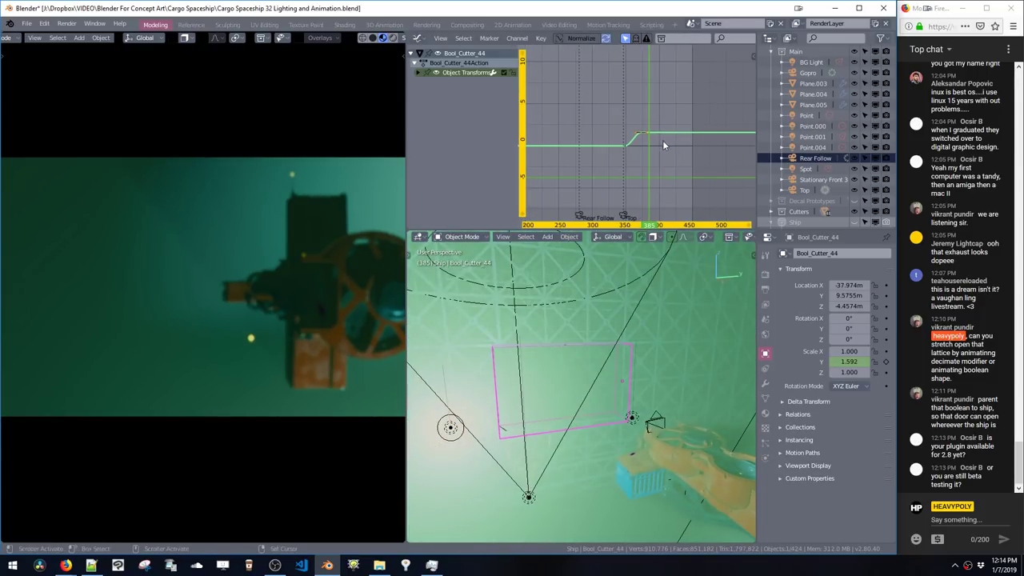
{"action": "key", "text": "g"}
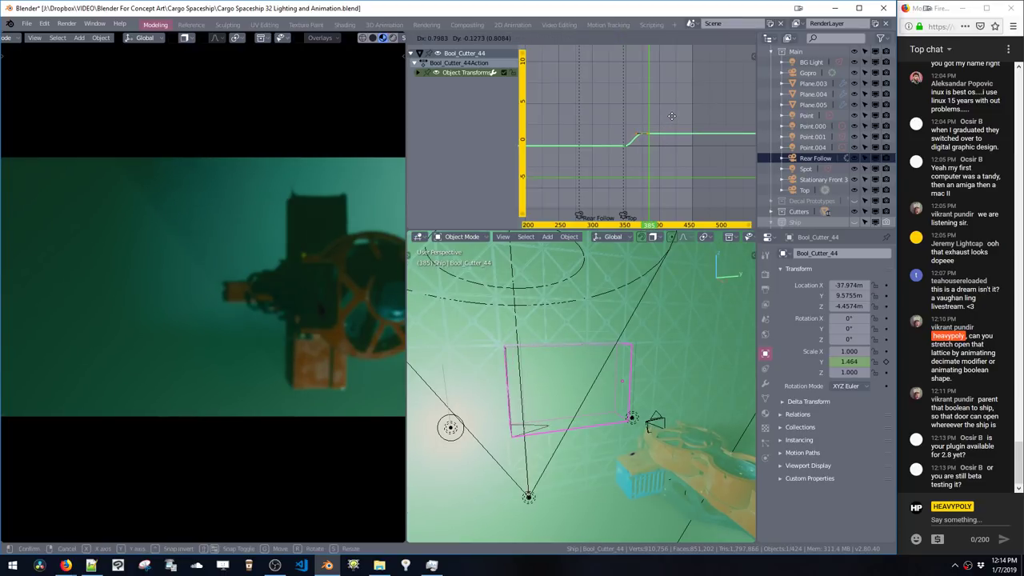
{"action": "left_click", "coordinate": [674, 114]}
{"action": "left_click", "coordinate": [644, 394]}
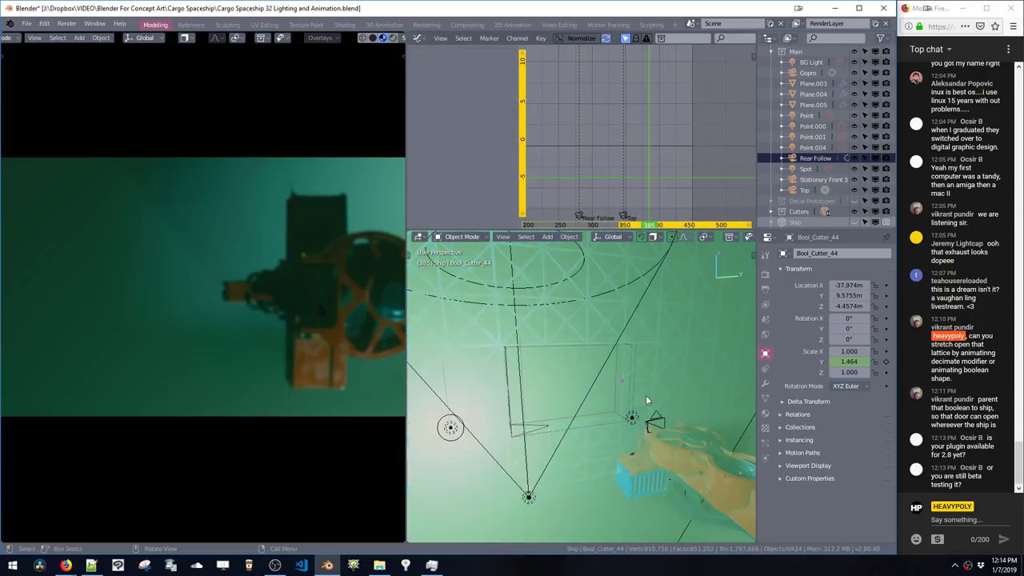
Step: Play the animation in the viewport to check how the doorway opens
{"action": "middle_click_drag", "start_coordinate": [641, 397], "coordinate": [581, 407]}
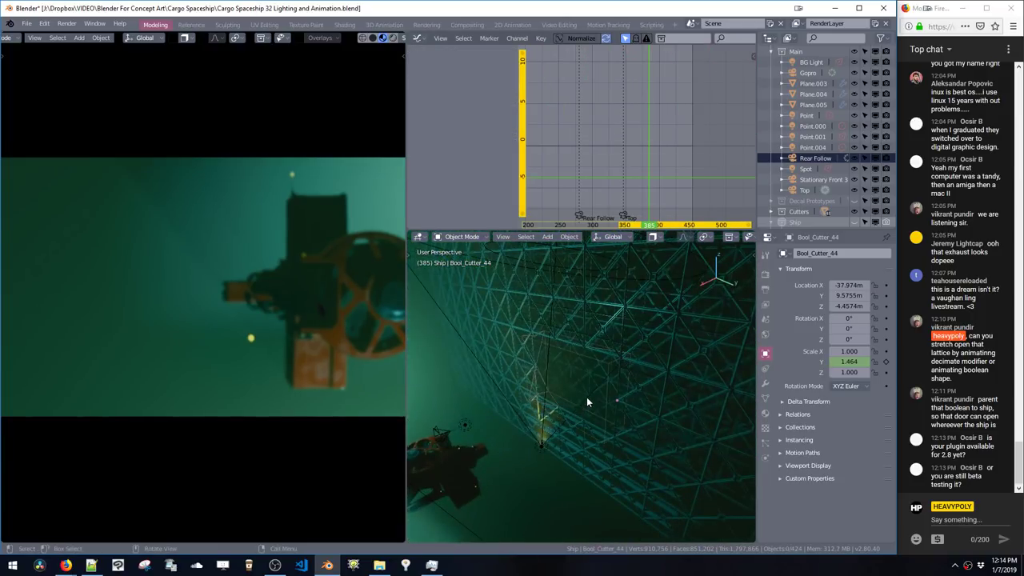
{"action": "key", "text": "space"}
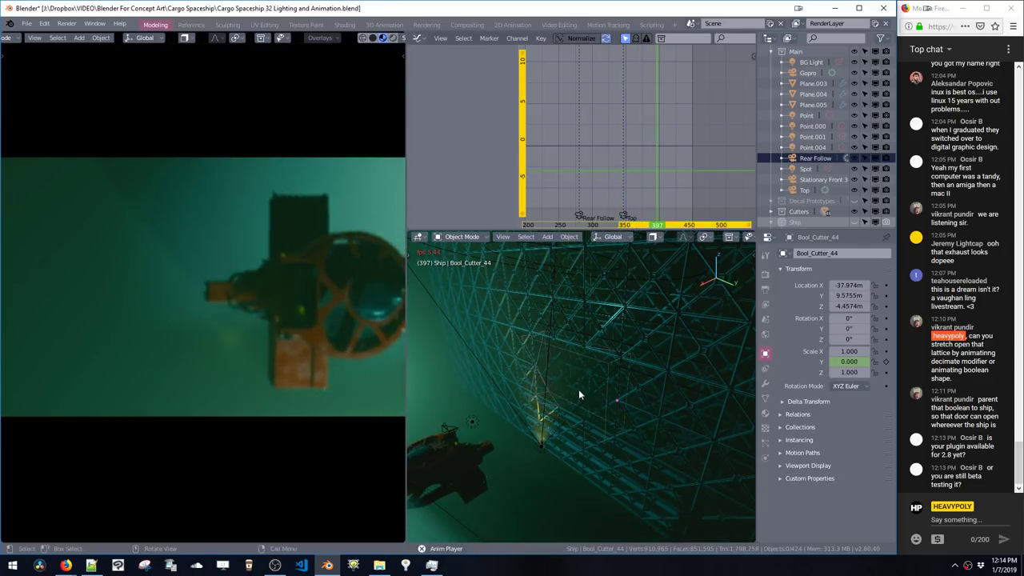
{"action": "key", "text": "space"}
Step: Select the boolean cutter again and shift its open-door Y-scale keyframe about 18 frames later to slow the opening
{"action": "middle_click_drag", "start_coordinate": [579, 388], "coordinate": [659, 376]}
{"action": "left_click", "coordinate": [659, 376]}
{"action": "left_click", "coordinate": [660, 376]}
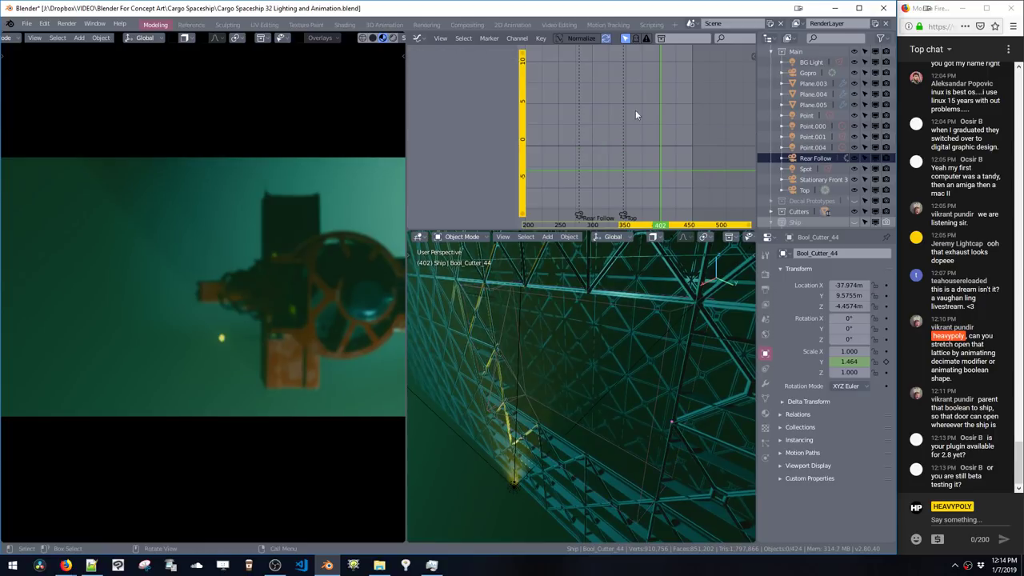
{"action": "left_click", "coordinate": [660, 362]}
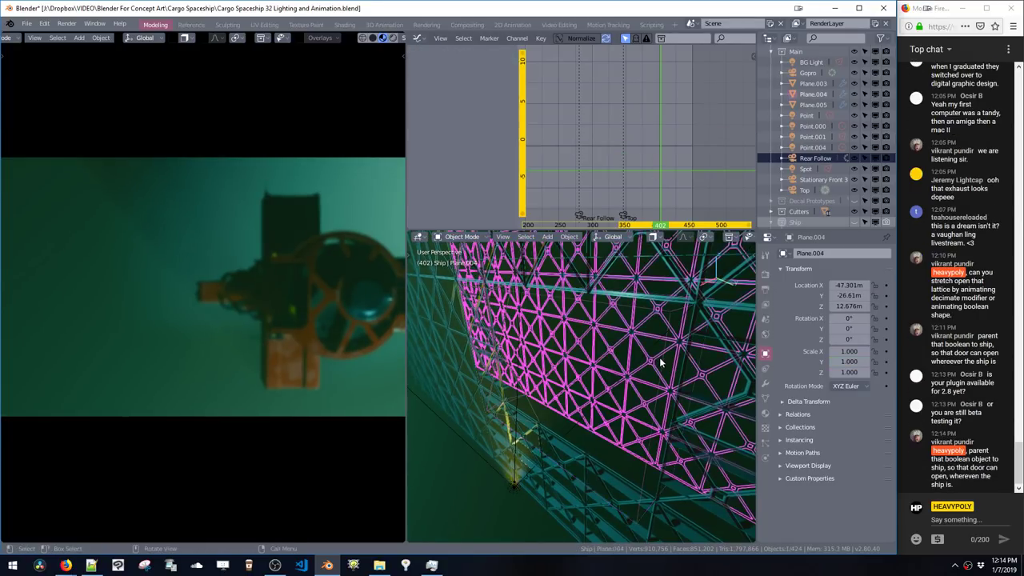
{"action": "left_click", "coordinate": [660, 361]}
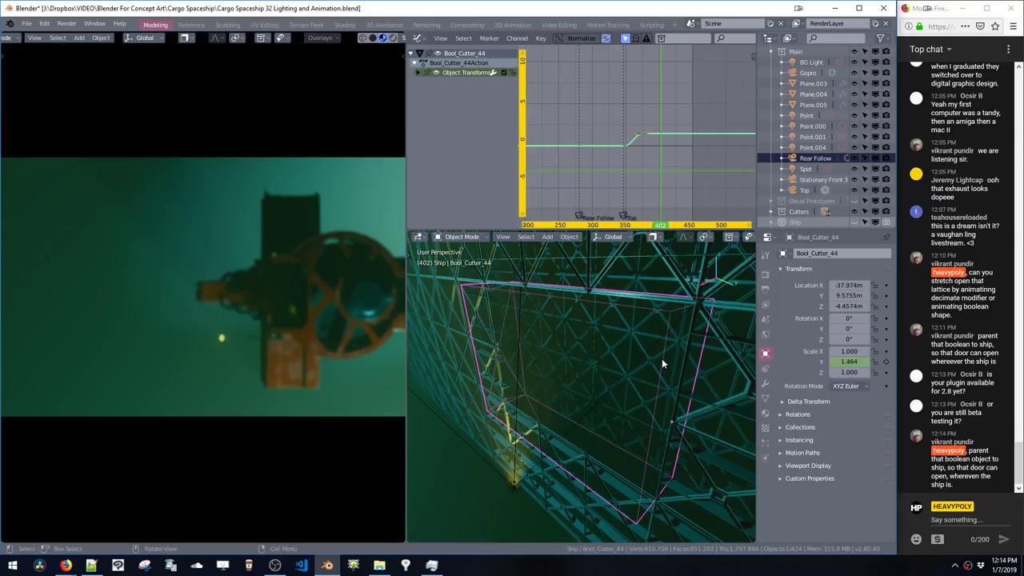
{"action": "key", "text": "g"}
{"action": "key", "text": "x"}
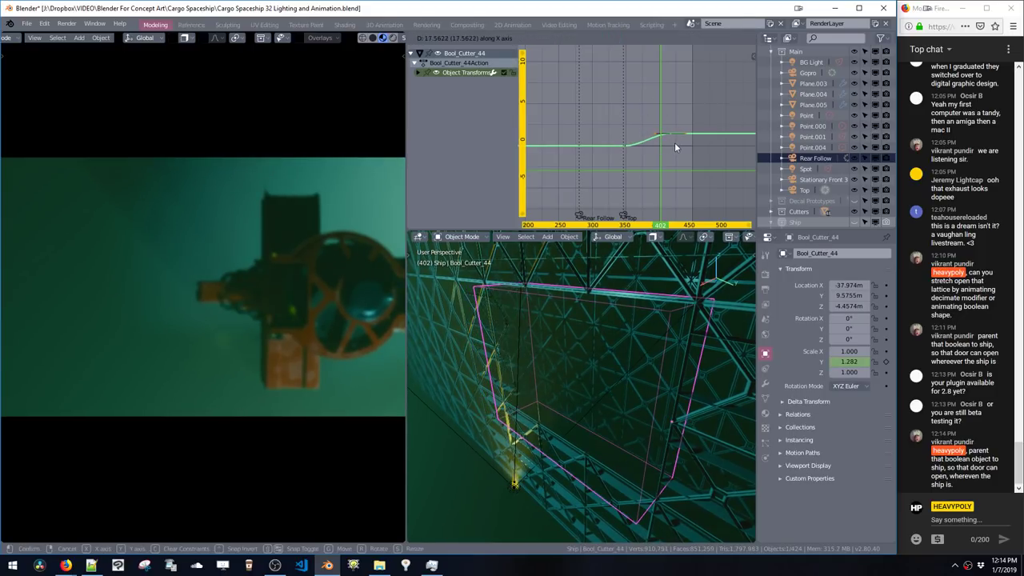
{"action": "left_click", "coordinate": [673, 145]}
{"action": "left_click", "coordinate": [600, 120]}
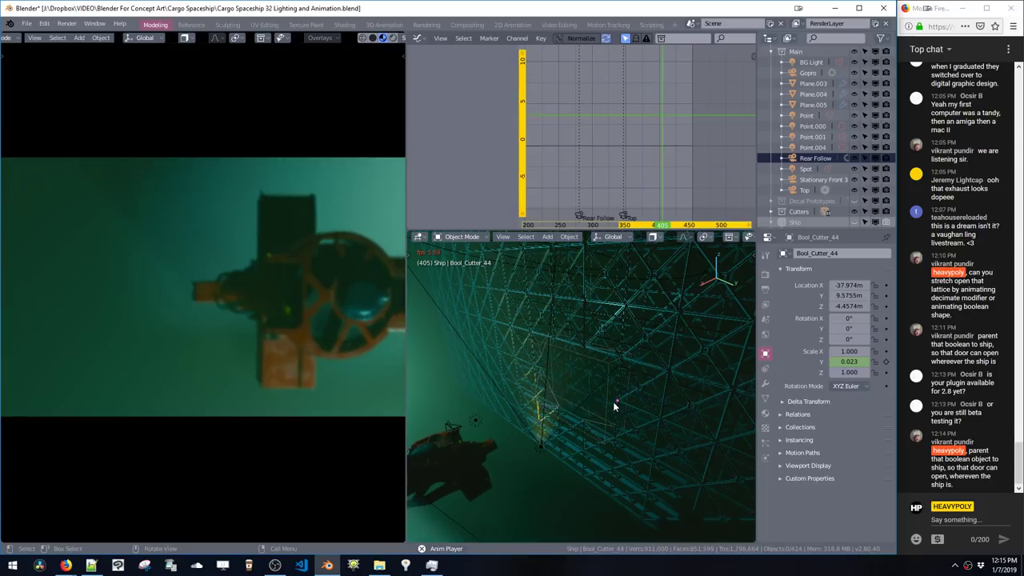
Step: Review the playback up to frame 448 and examine the ship's approach to the lattice wall
{"action": "key", "text": "space"}
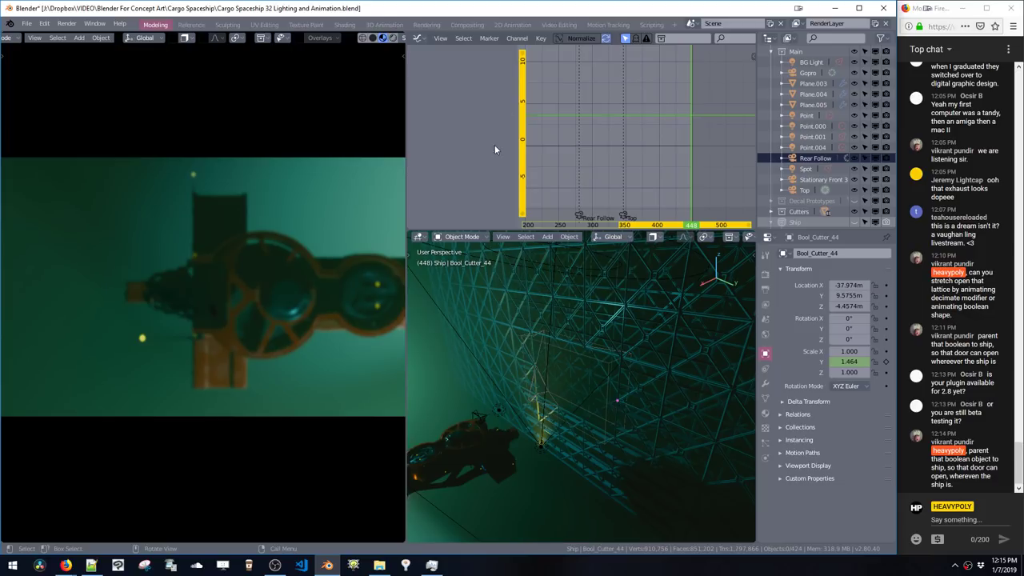
{"action": "middle_click_drag", "start_coordinate": [601, 365], "coordinate": [463, 275], "text": "shift"}
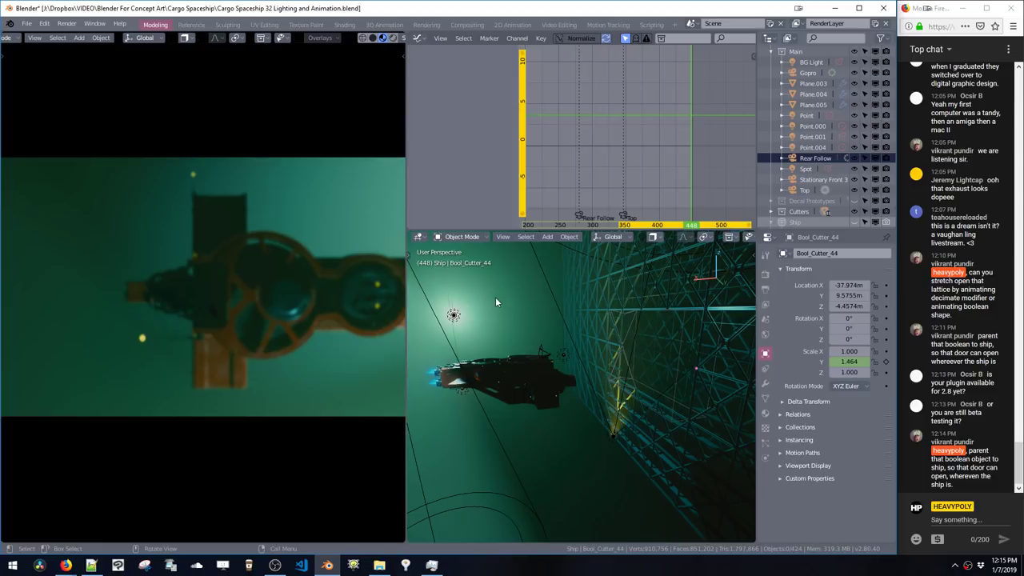
Step: Hide the Cutters collection in the viewport so that only the ships, lights and lattice are displayed
{"action": "middle_click_drag", "start_coordinate": [533, 376], "coordinate": [618, 348]}
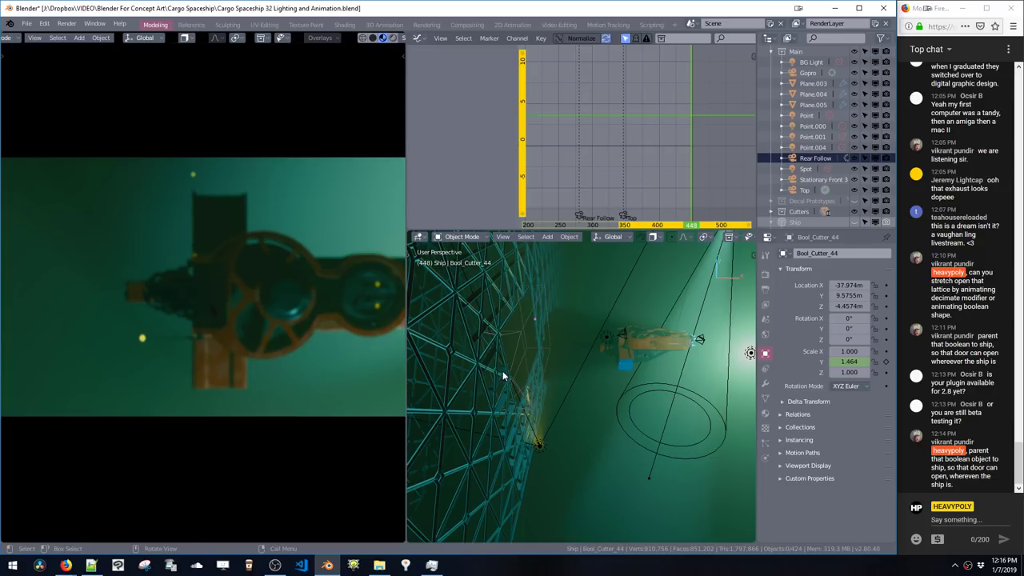
{"action": "scroll", "coordinate": [503, 370], "scroll_direction": "down", "scroll_amount": 3}
{"action": "scroll", "coordinate": [624, 383], "scroll_direction": "down", "scroll_amount": 2}
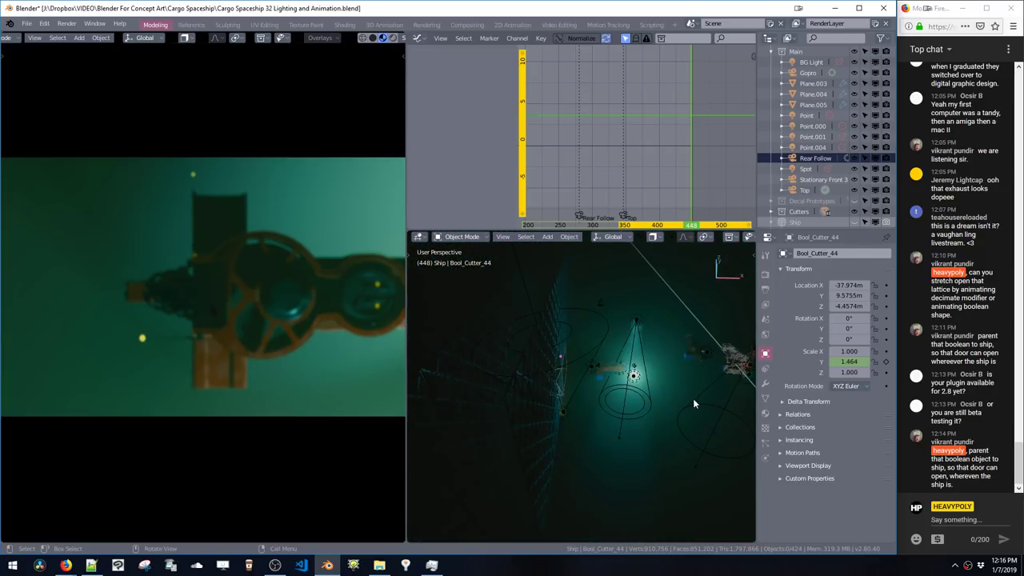
{"action": "middle_click_drag", "start_coordinate": [724, 410], "coordinate": [589, 427], "text": "shift"}
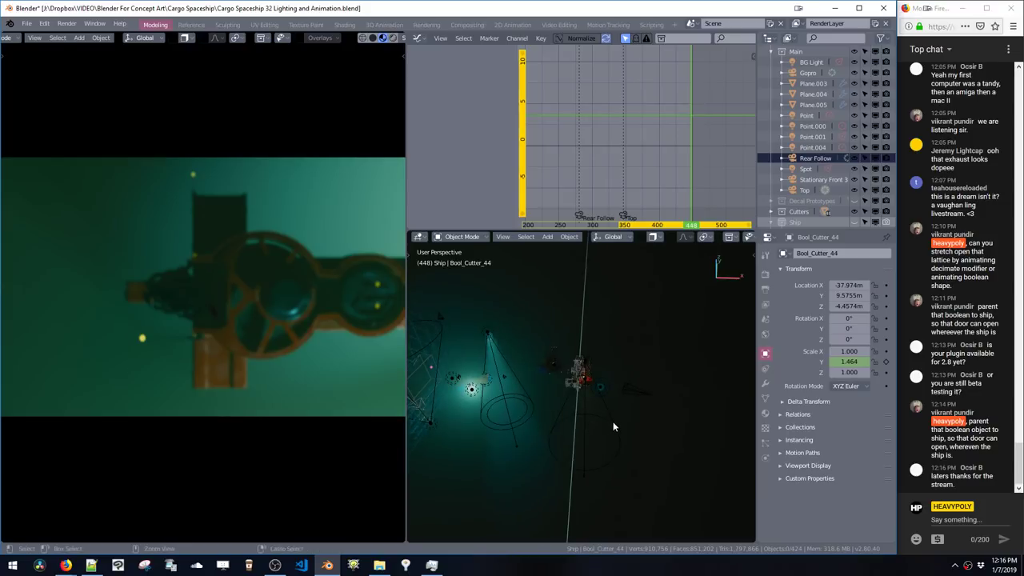
{"action": "key", "text": "ctrl+b"}
{"action": "left_click", "coordinate": [610, 373]}
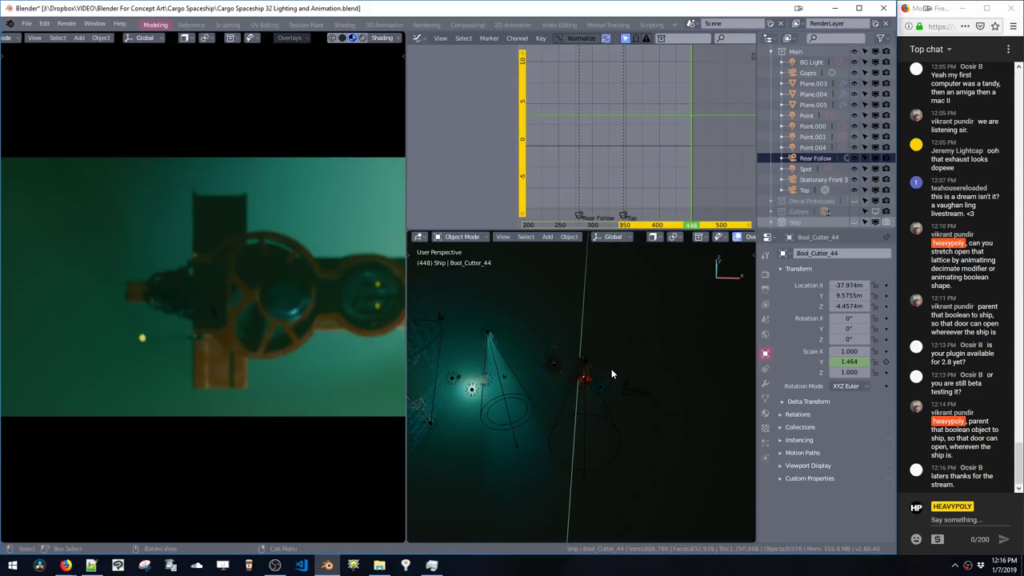
{"action": "scroll", "coordinate": [590, 386], "scroll_direction": "up", "scroll_amount": 4}
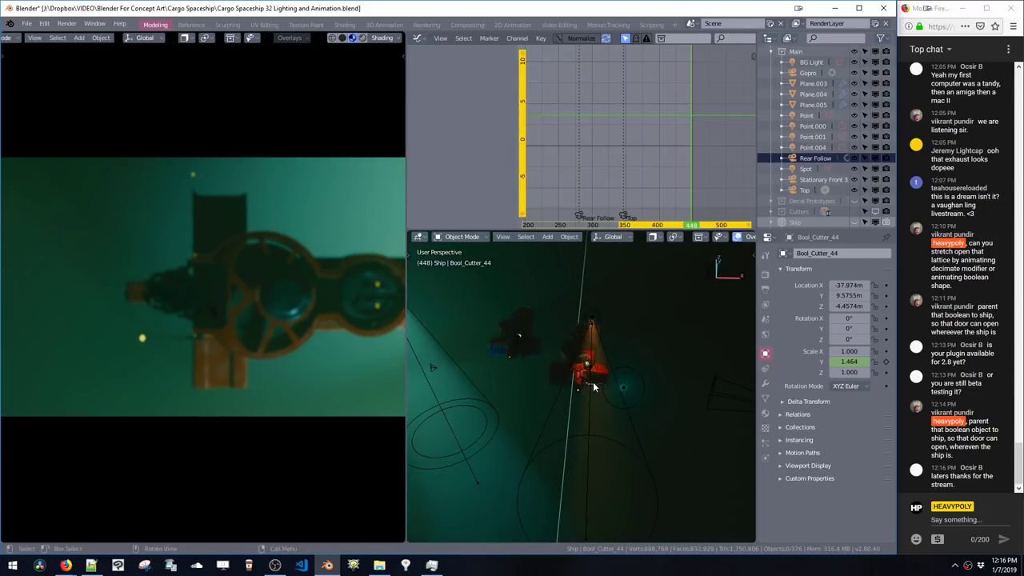
Step: Save the scene under its existing file name, Cargo Spaceship 32 Lighting and Animation.blend, and switch to OBS
{"action": "key", "text": "ctrl+s"}
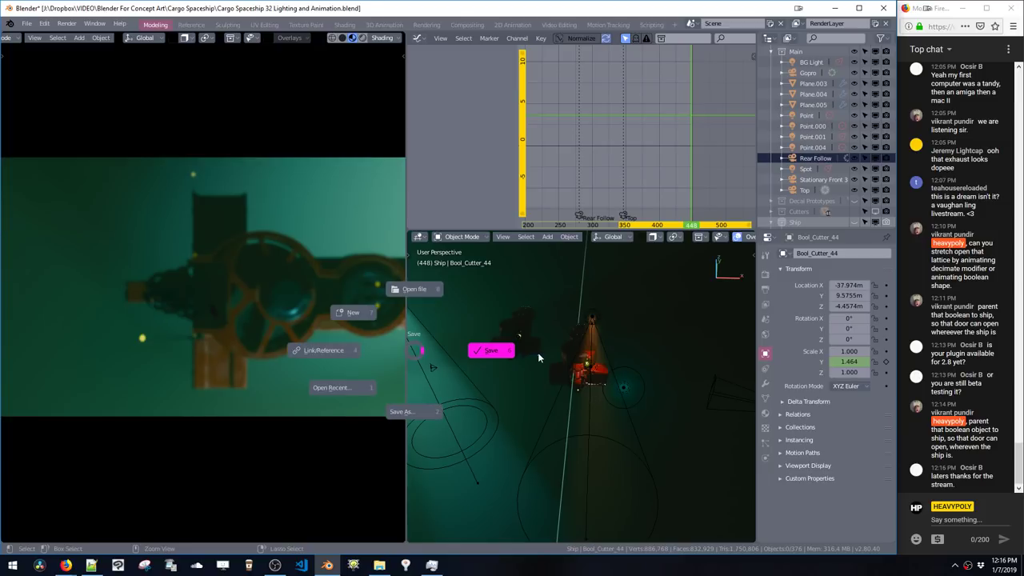
{"action": "left_click", "coordinate": [539, 356]}
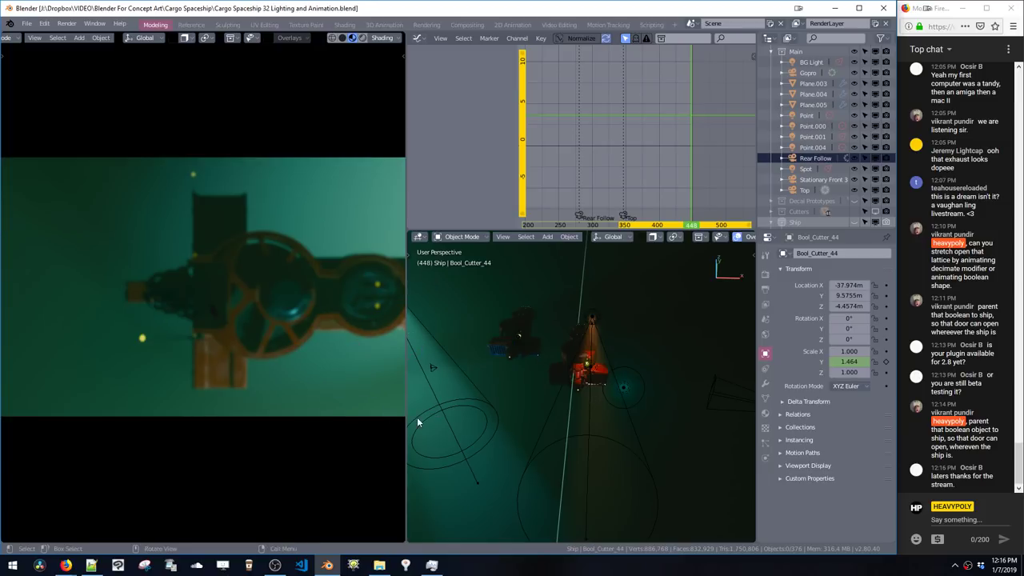
{"action": "left_click", "coordinate": [275, 566]}
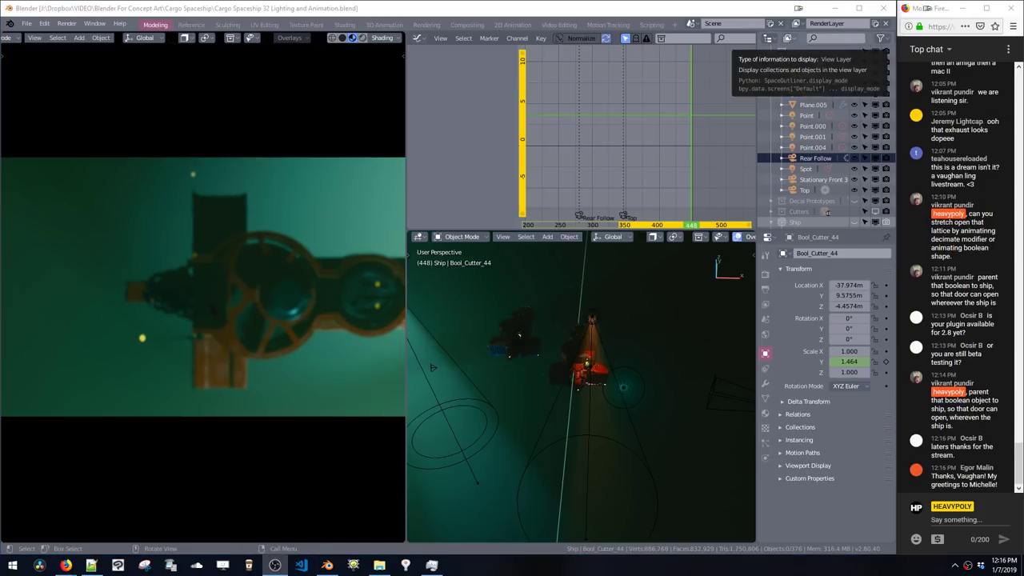